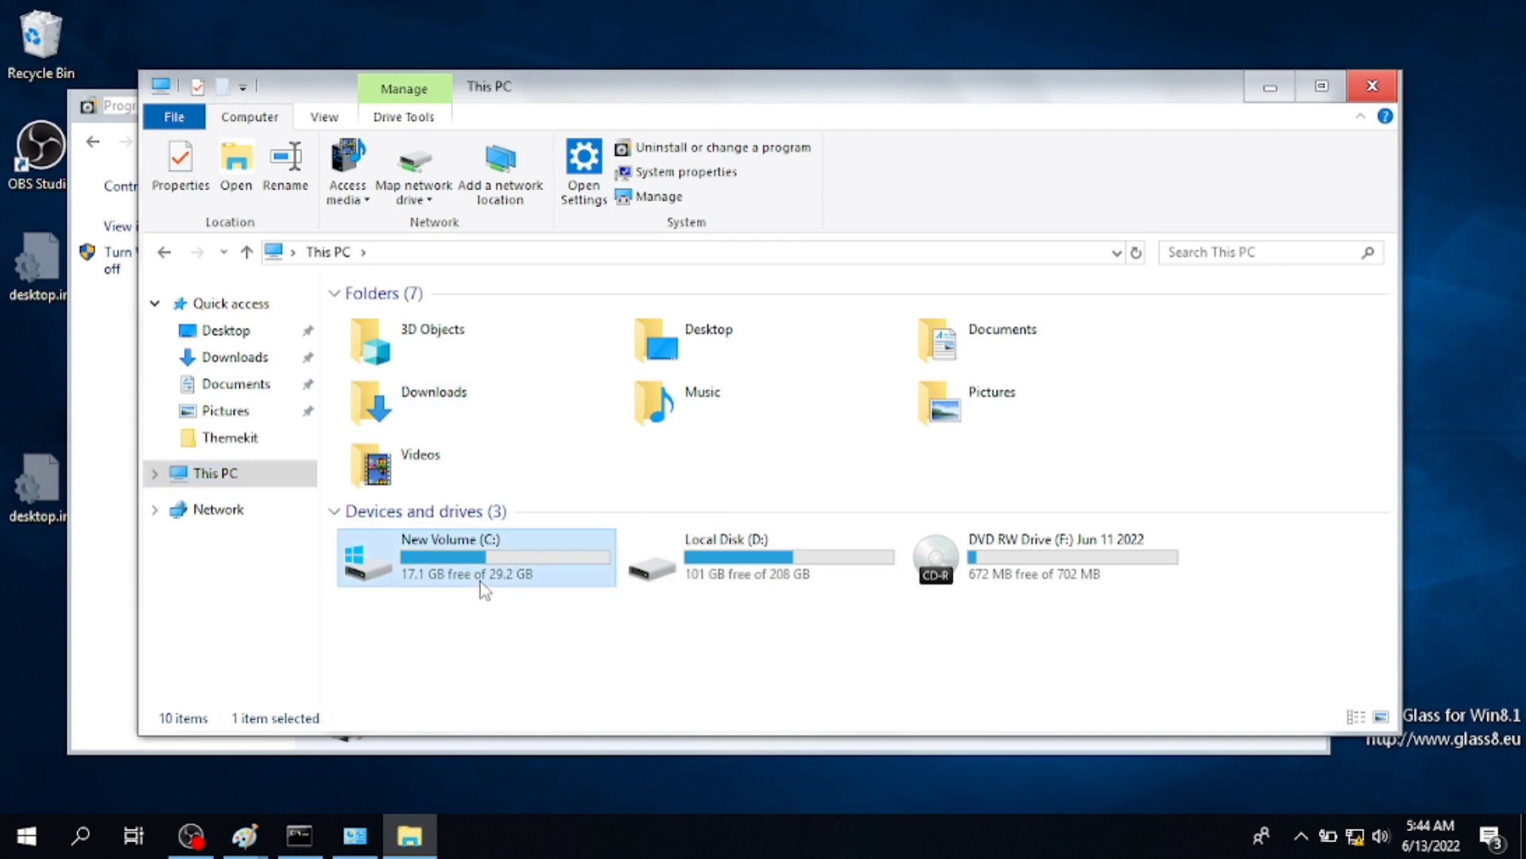
- Open the C:\AeroGlass folder and delete win8rp.png
{"action": "left_click", "coordinate": [464, 341]}
{"action": "double_click", "coordinate": [465, 342]}
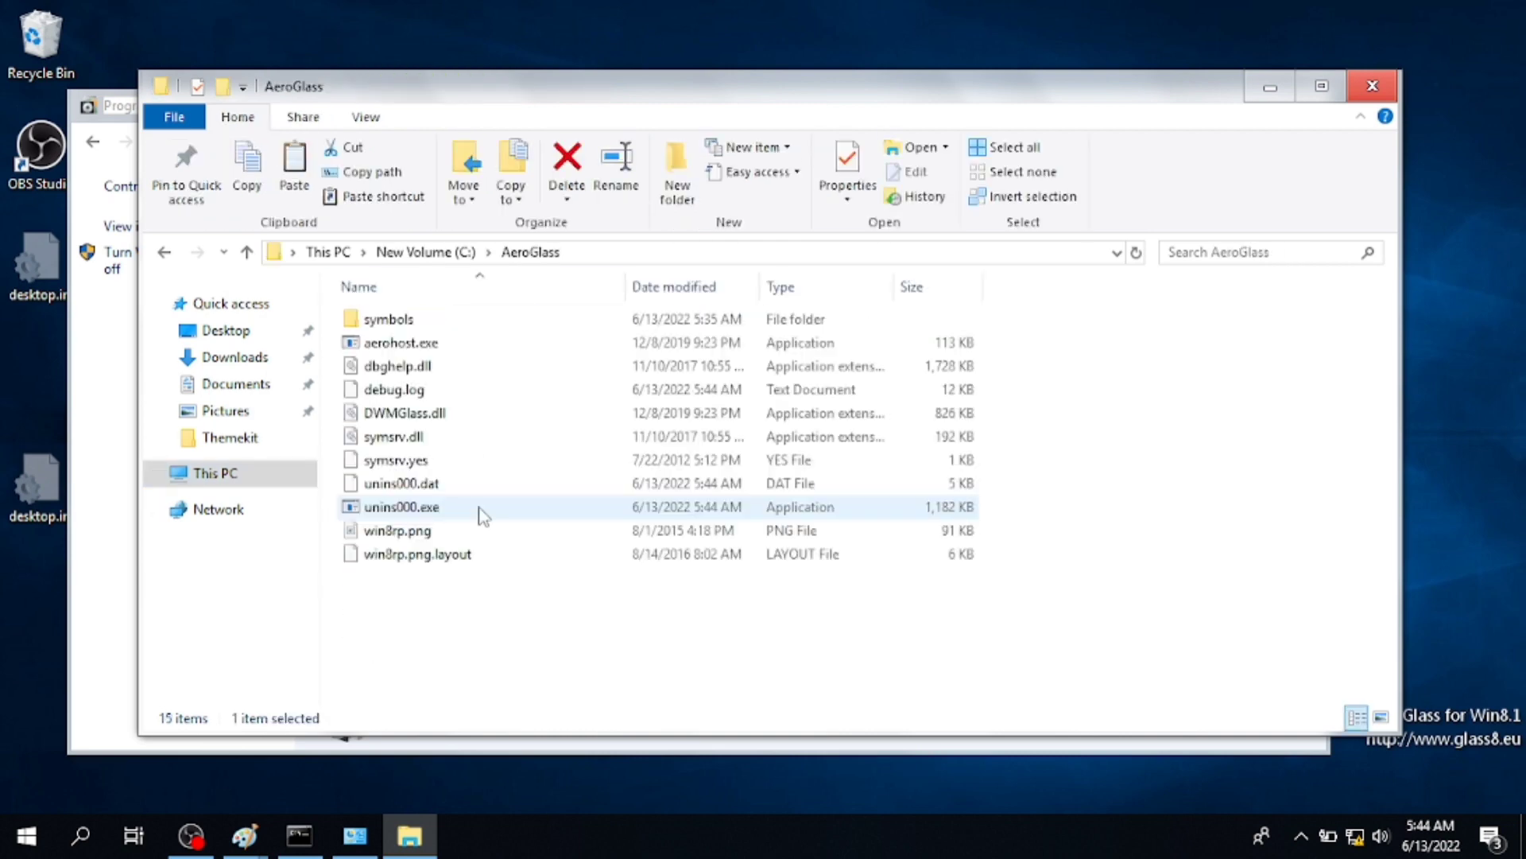
{"action": "left_click", "coordinate": [422, 551]}
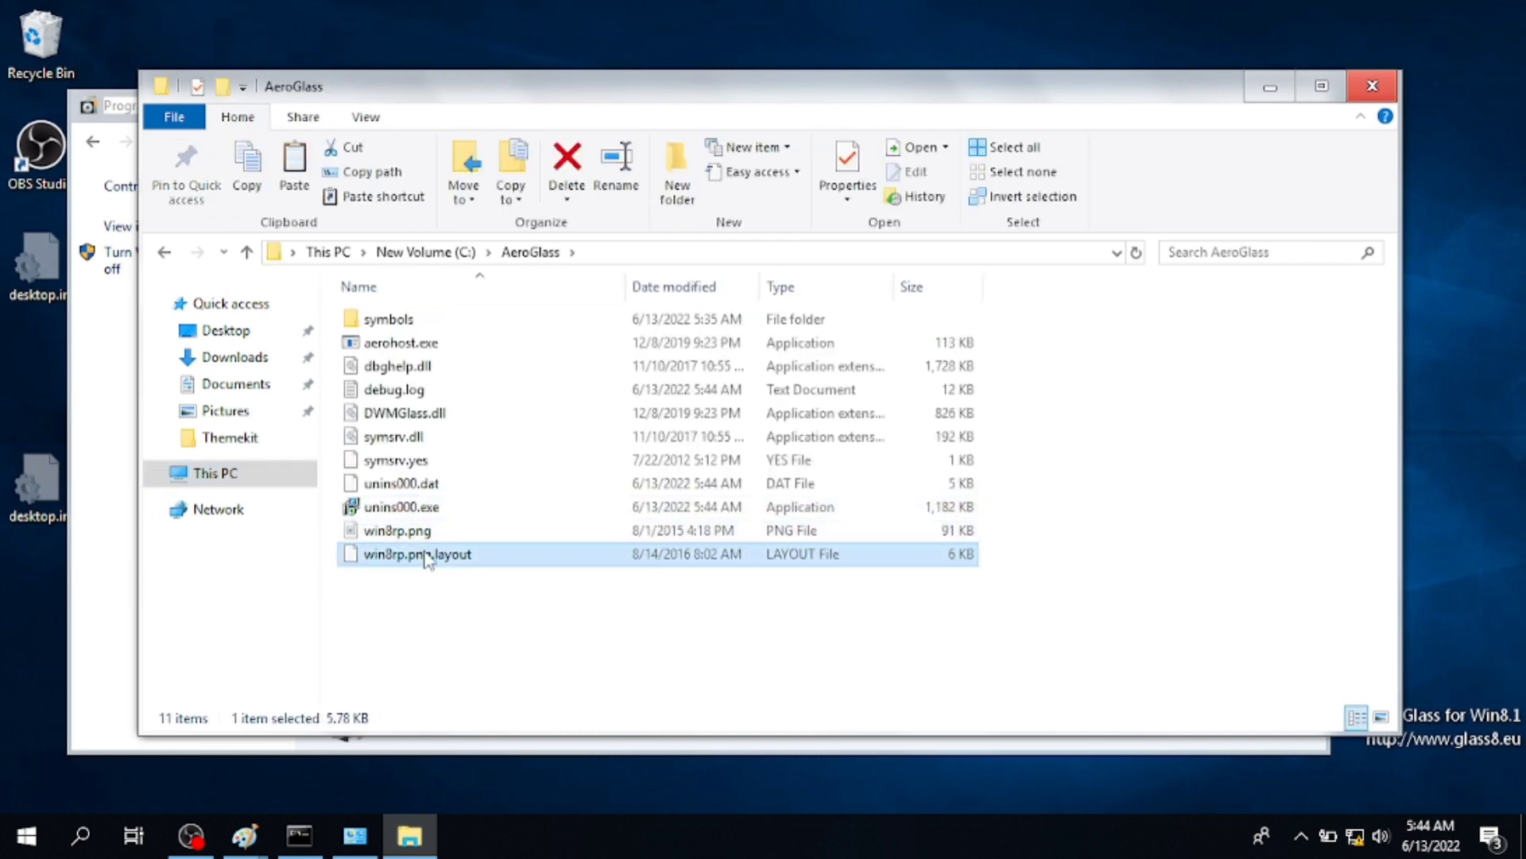
{"action": "right_click", "coordinate": [422, 554]}
{"action": "left_click", "coordinate": [399, 532]}
{"action": "right_click", "coordinate": [399, 533]}
{"action": "left_click", "coordinate": [441, 458]}
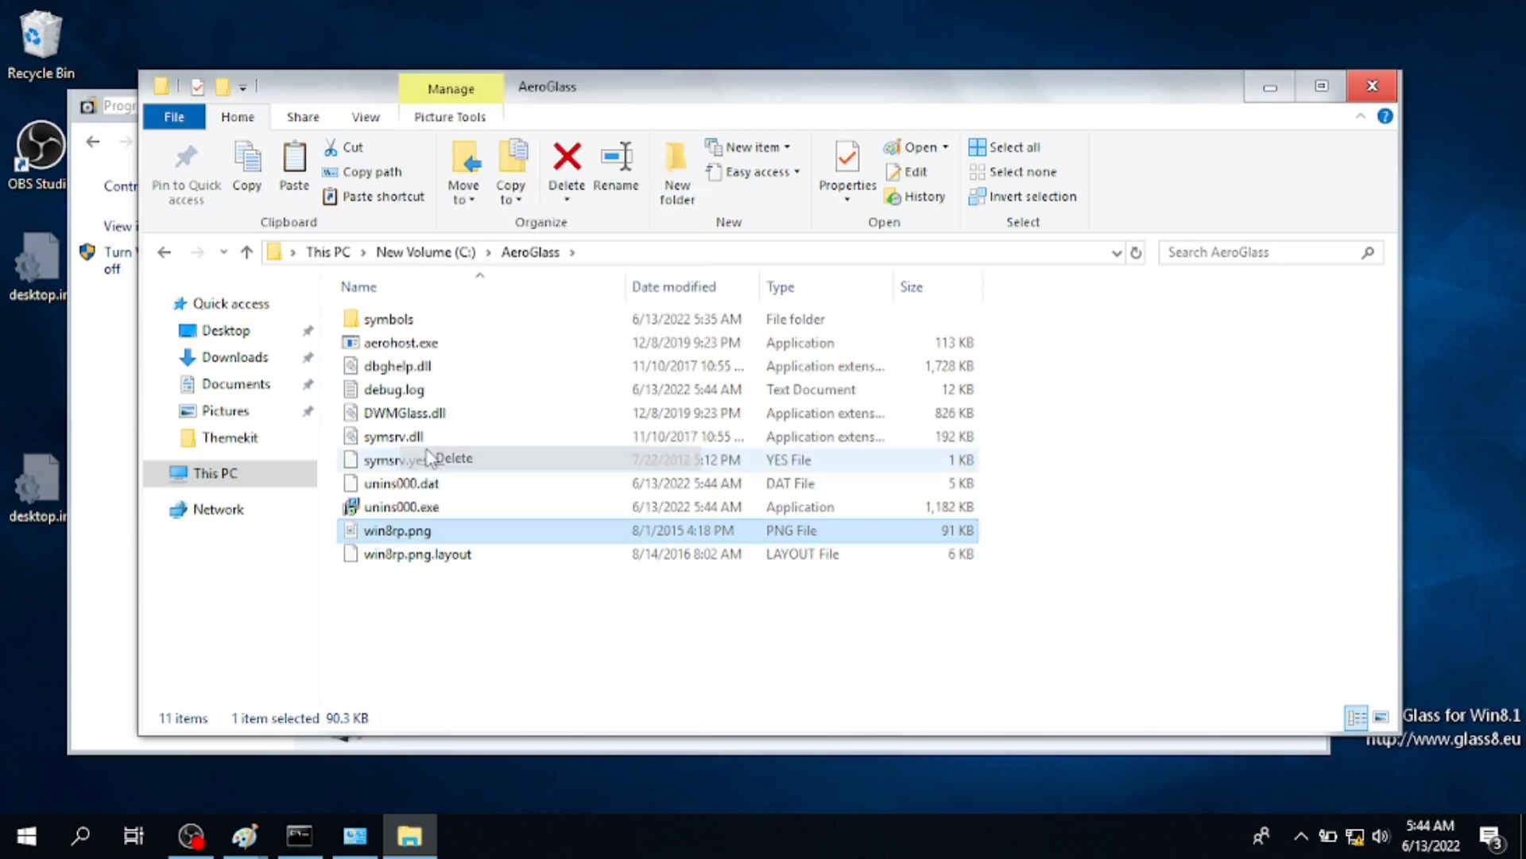
- Delete win8rp.png.layout so the AeroGlass folder holds nine items
{"action": "left_click", "coordinate": [527, 532]}
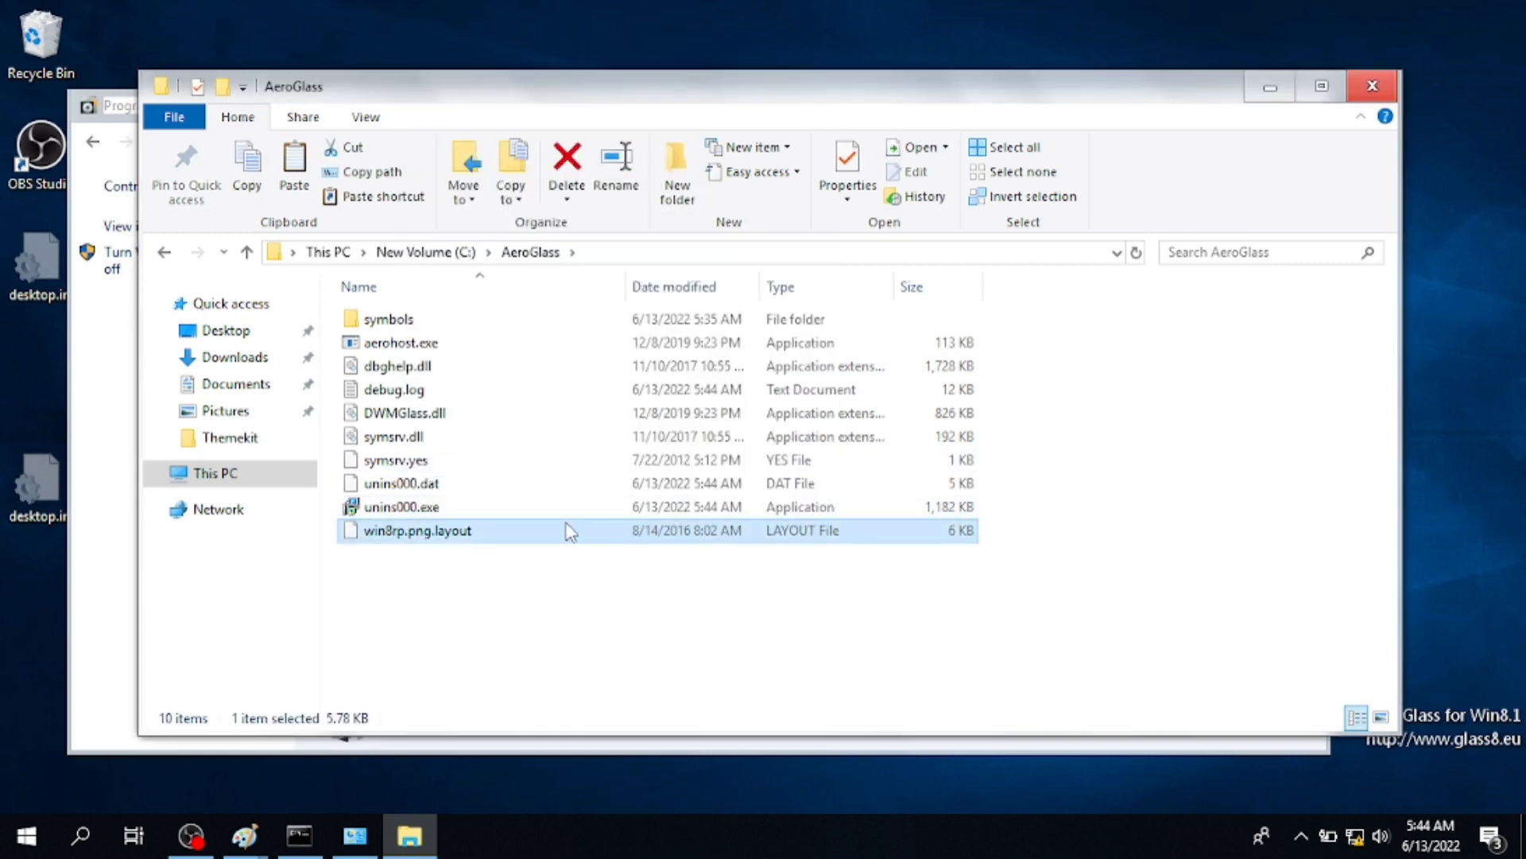
{"action": "right_click", "coordinate": [566, 534]}
{"action": "left_click", "coordinate": [613, 445]}
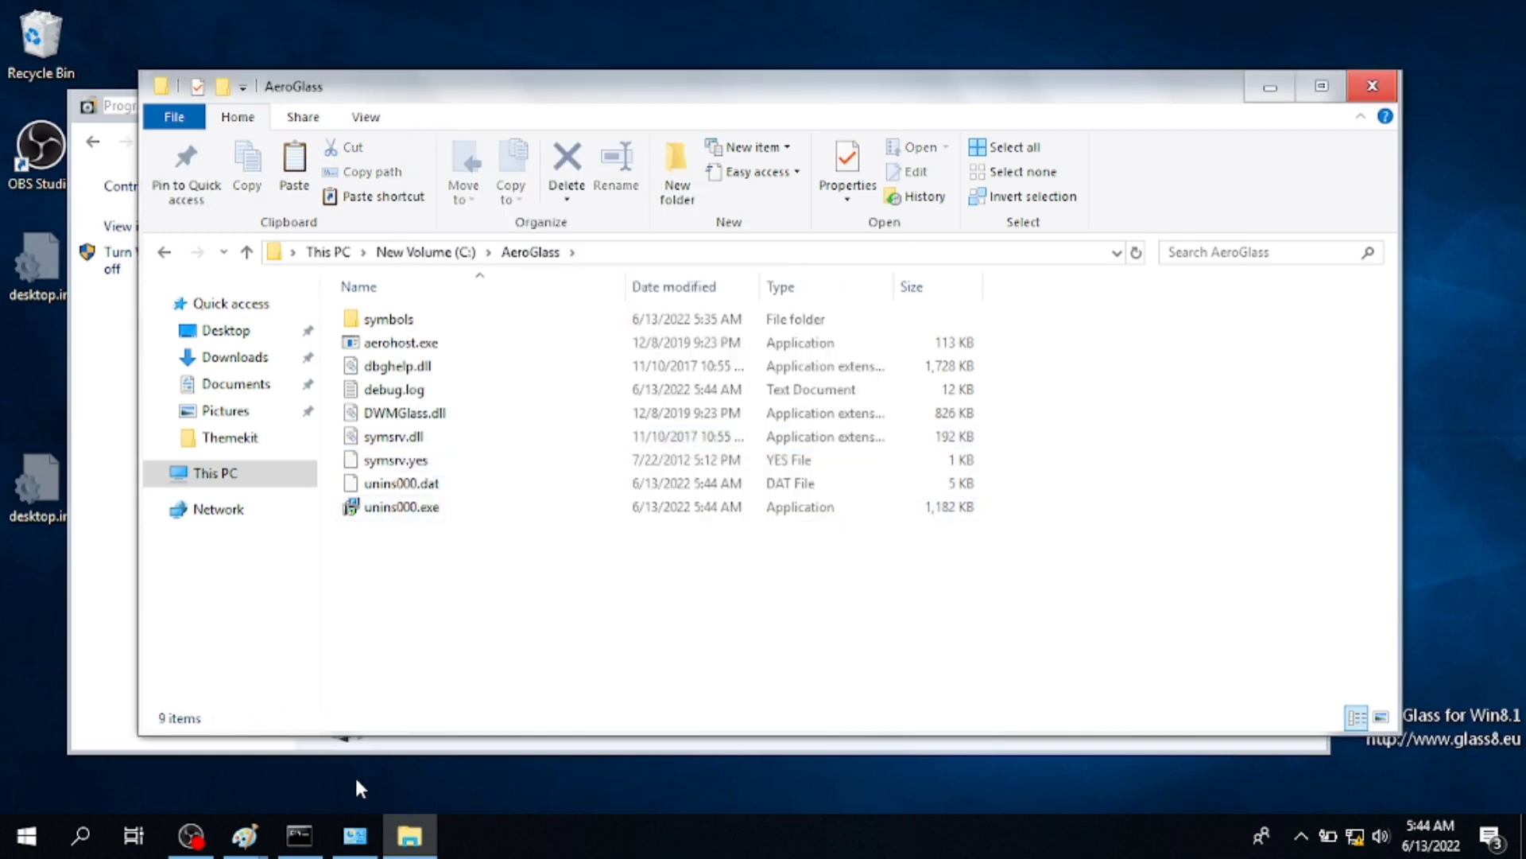
{"action": "mouse_move", "coordinate": [313, 817]}
{"action": "left_click", "coordinate": [260, 750]}
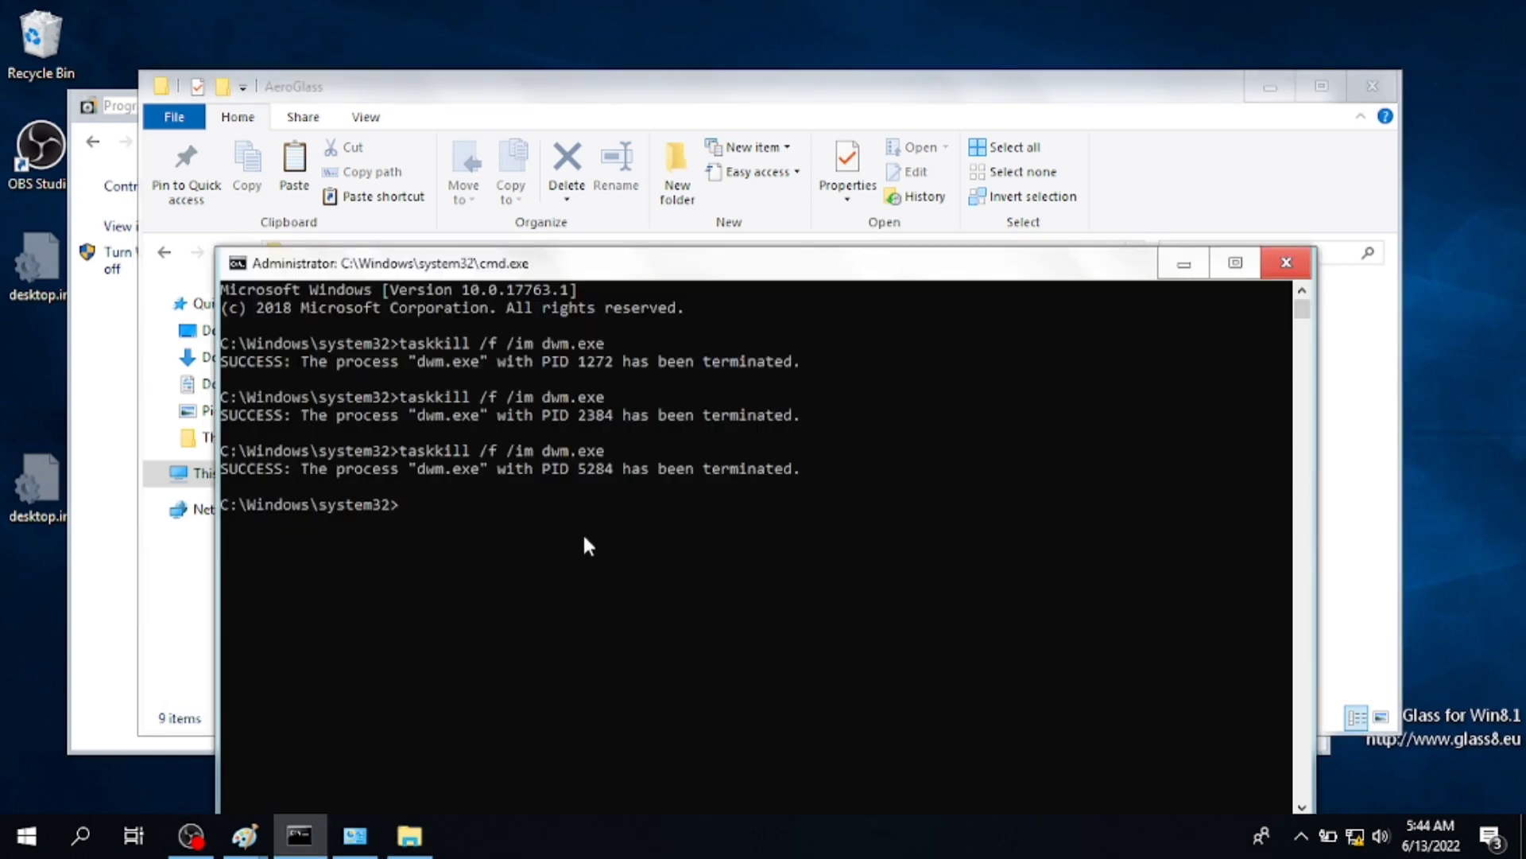
- Restart DWM with 'taskkill /f /im dwm.exe' and move the cmd and AeroGlass windows aside
{"action": "type", "text": "taskkill /f /im dwm.exe"}
{"action": "key", "text": "Return"}
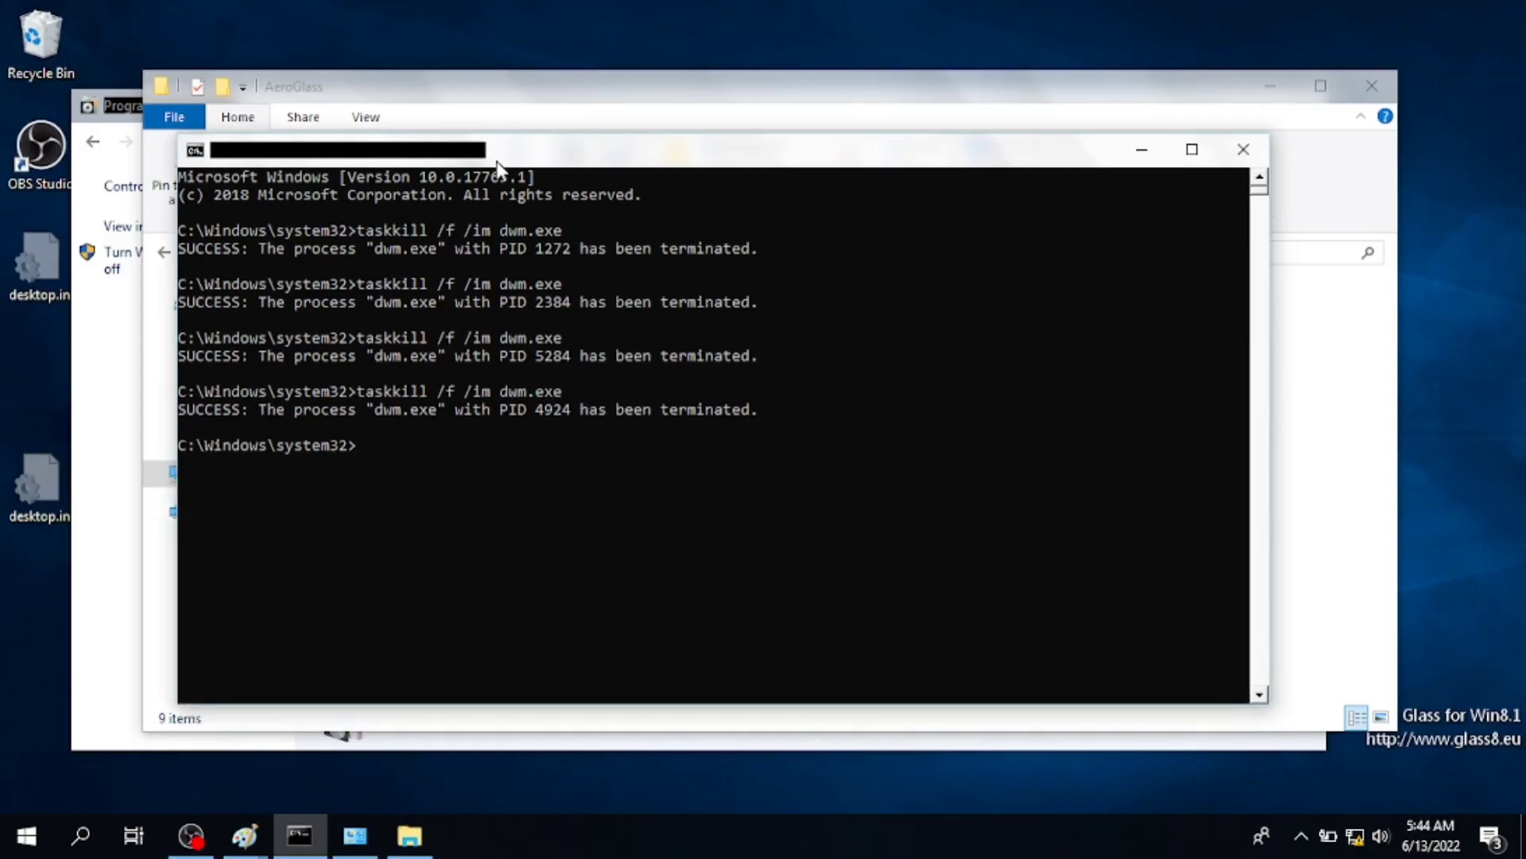
{"action": "left_click_drag", "start_coordinate": [476, 168], "coordinate": [475, 420]}
{"action": "left_click", "coordinate": [532, 103]}
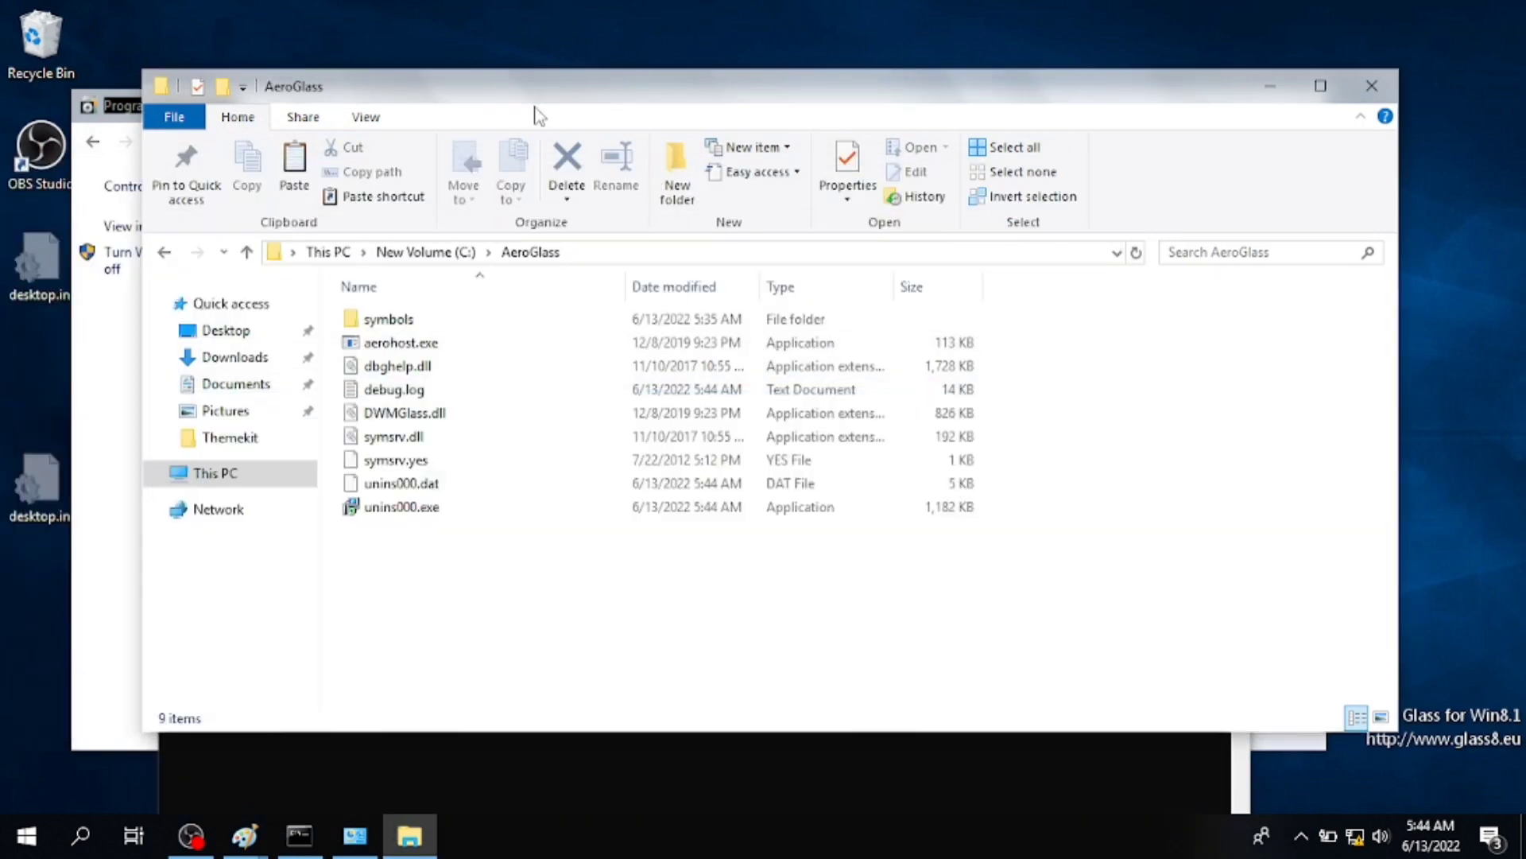
{"action": "left_click_drag", "start_coordinate": [472, 81], "coordinate": [447, 130]}
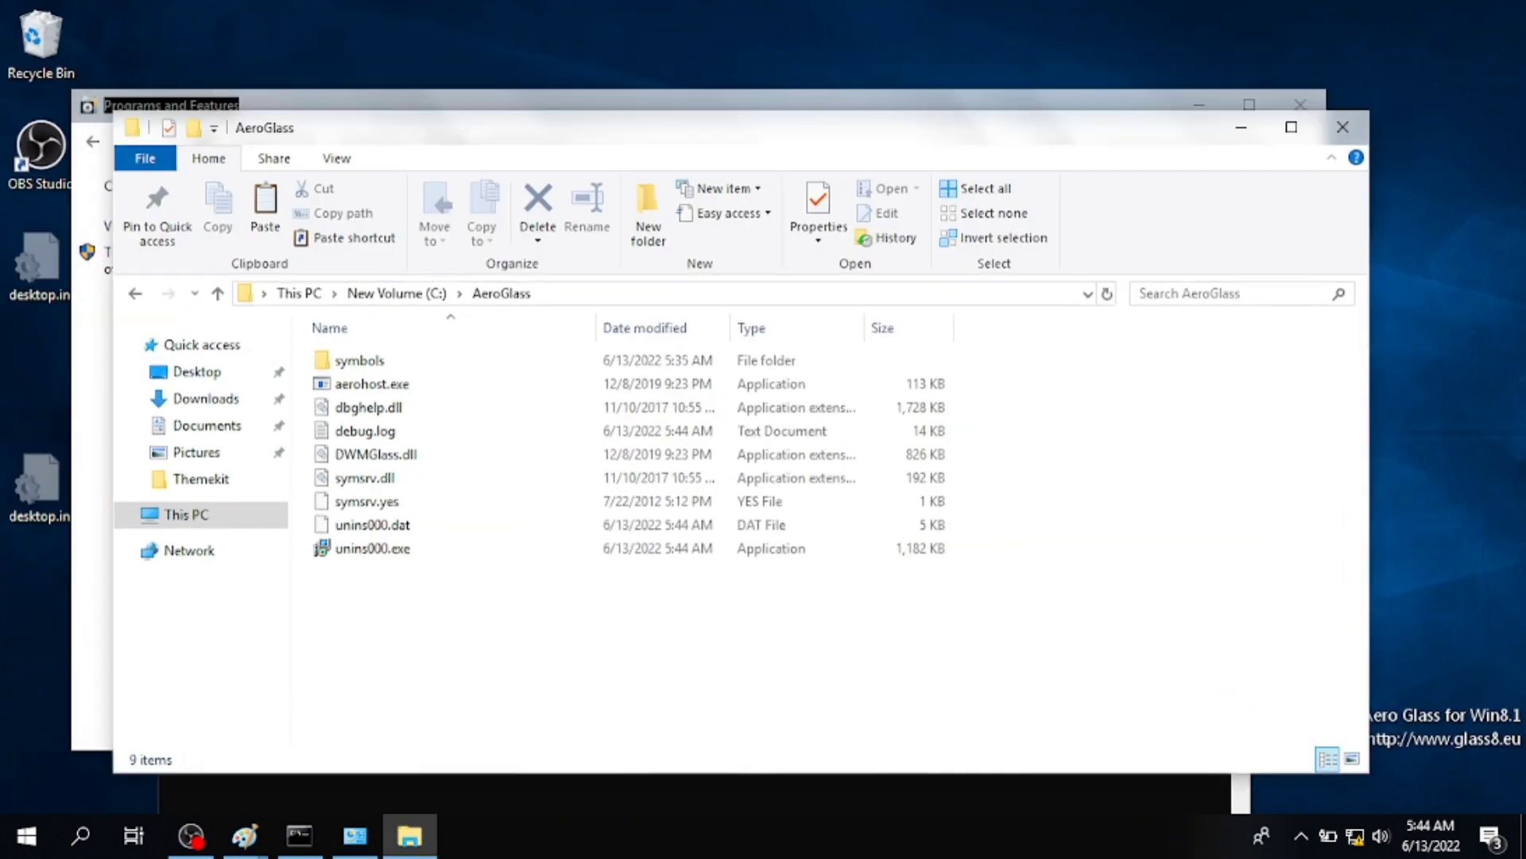
- Close Command Prompt and snap the Themekit folder beside screenshot.png opened in Paint
{"action": "left_click", "coordinate": [801, 791]}
{"action": "left_click", "coordinate": [1228, 410]}
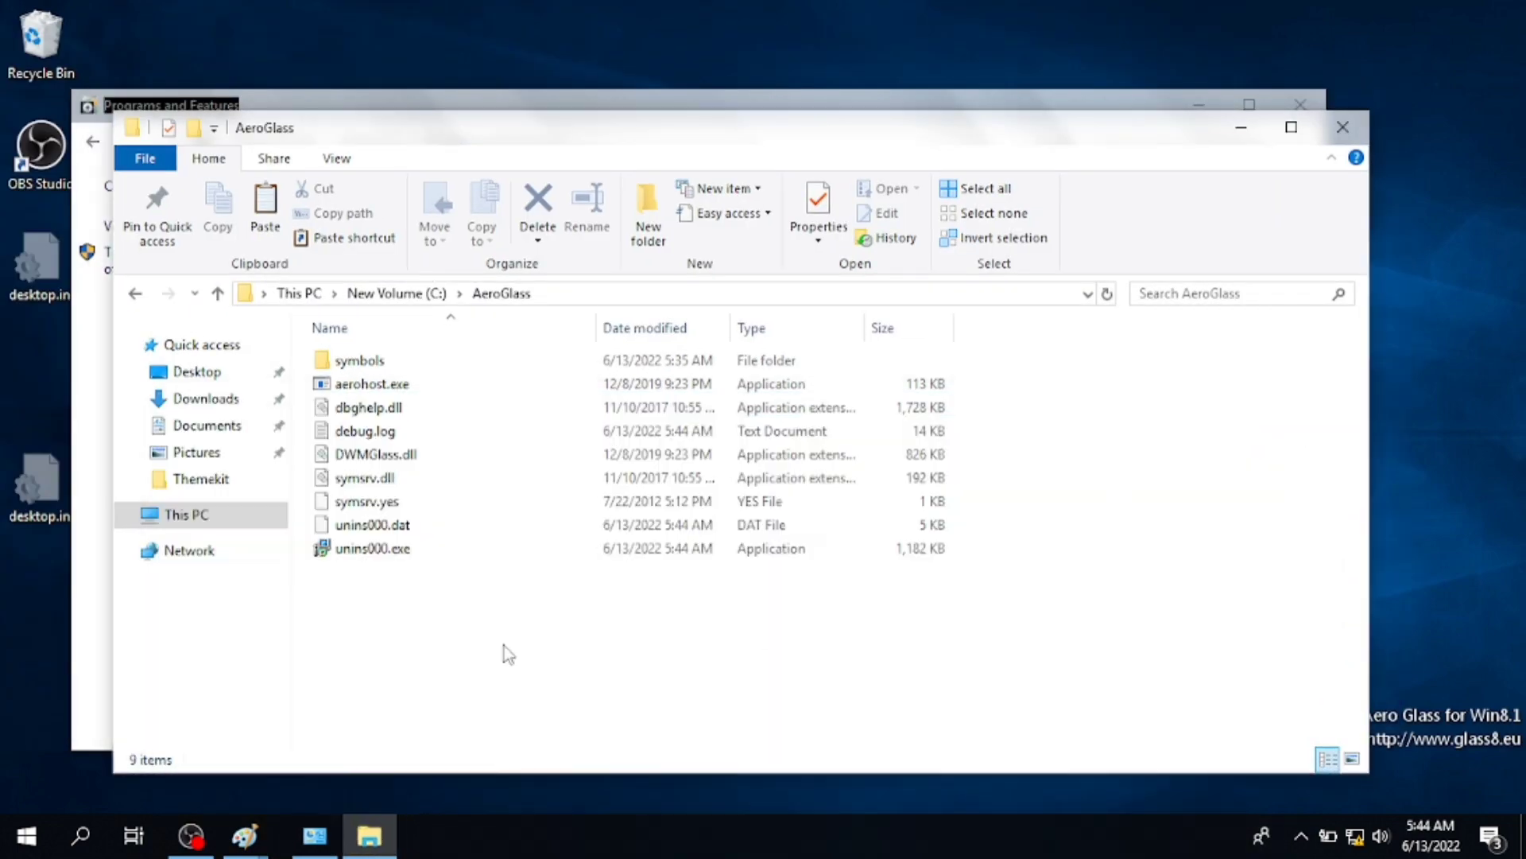
{"action": "left_click", "coordinate": [206, 398]}
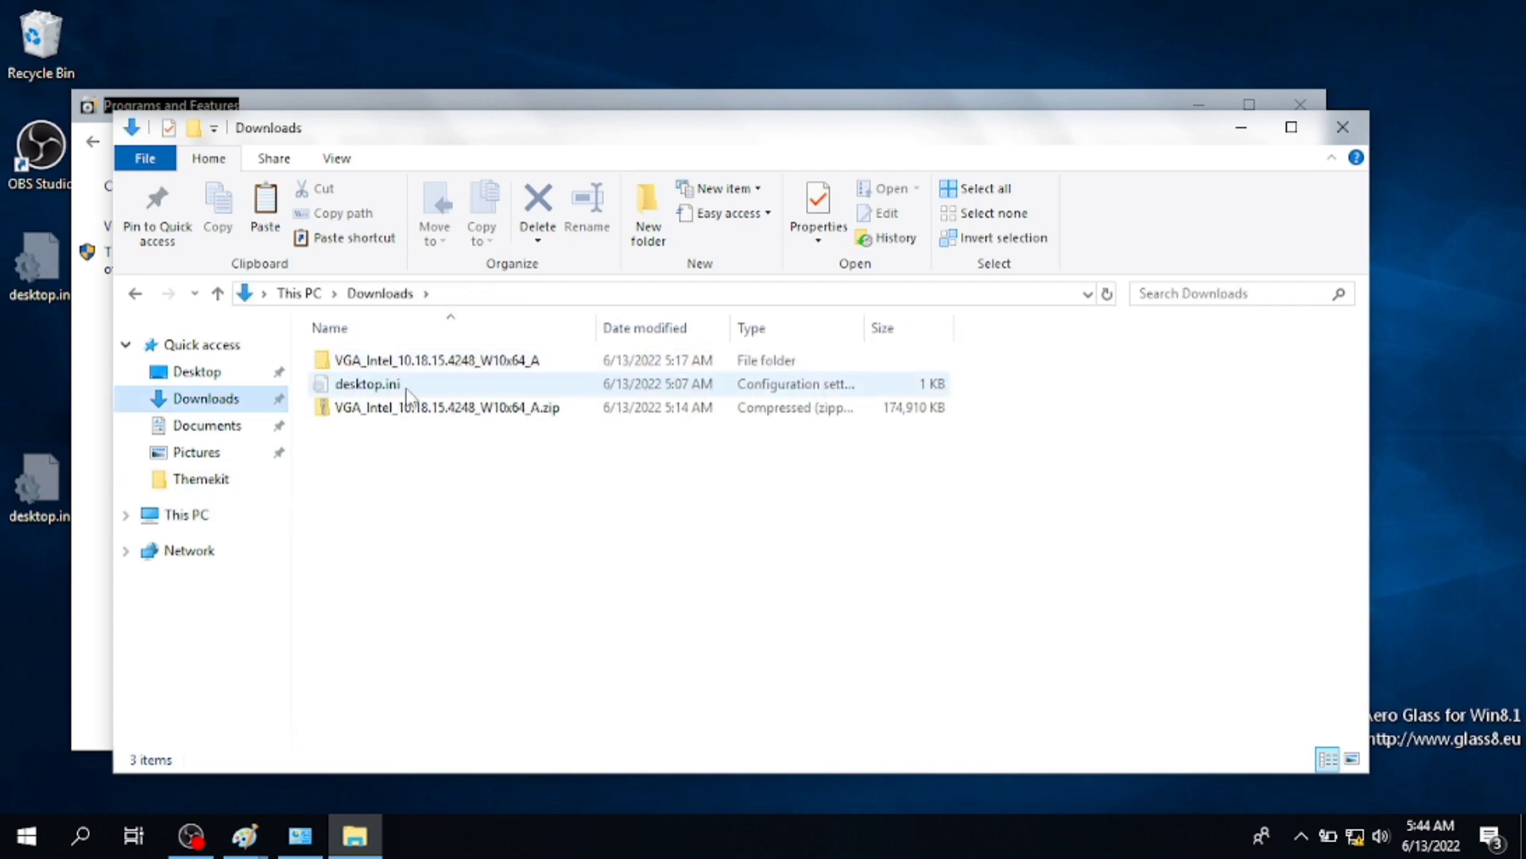
{"action": "left_click", "coordinate": [201, 479]}
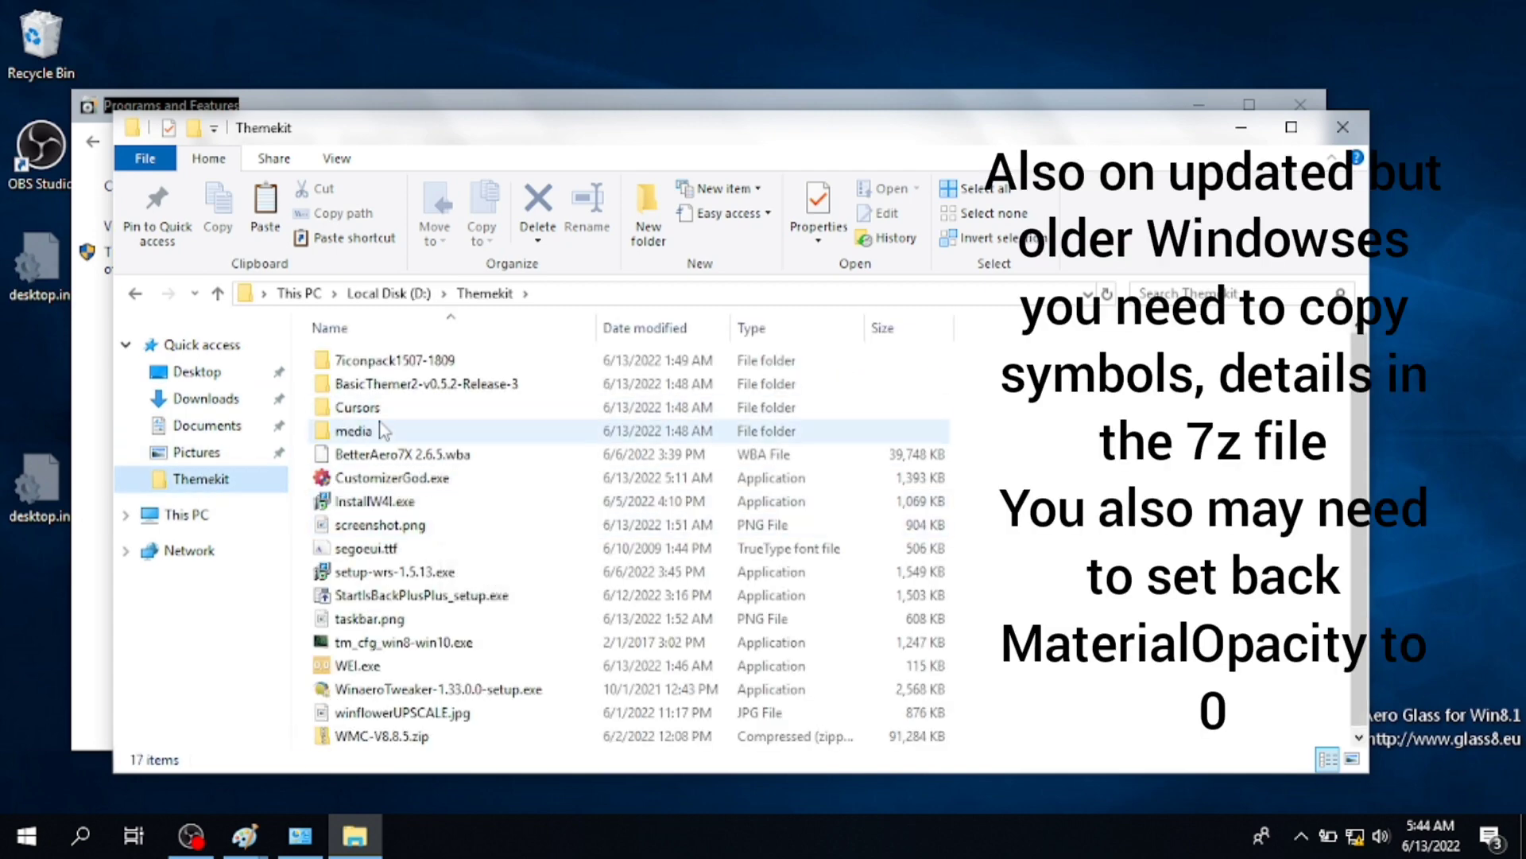
{"action": "double_click", "coordinate": [369, 526]}
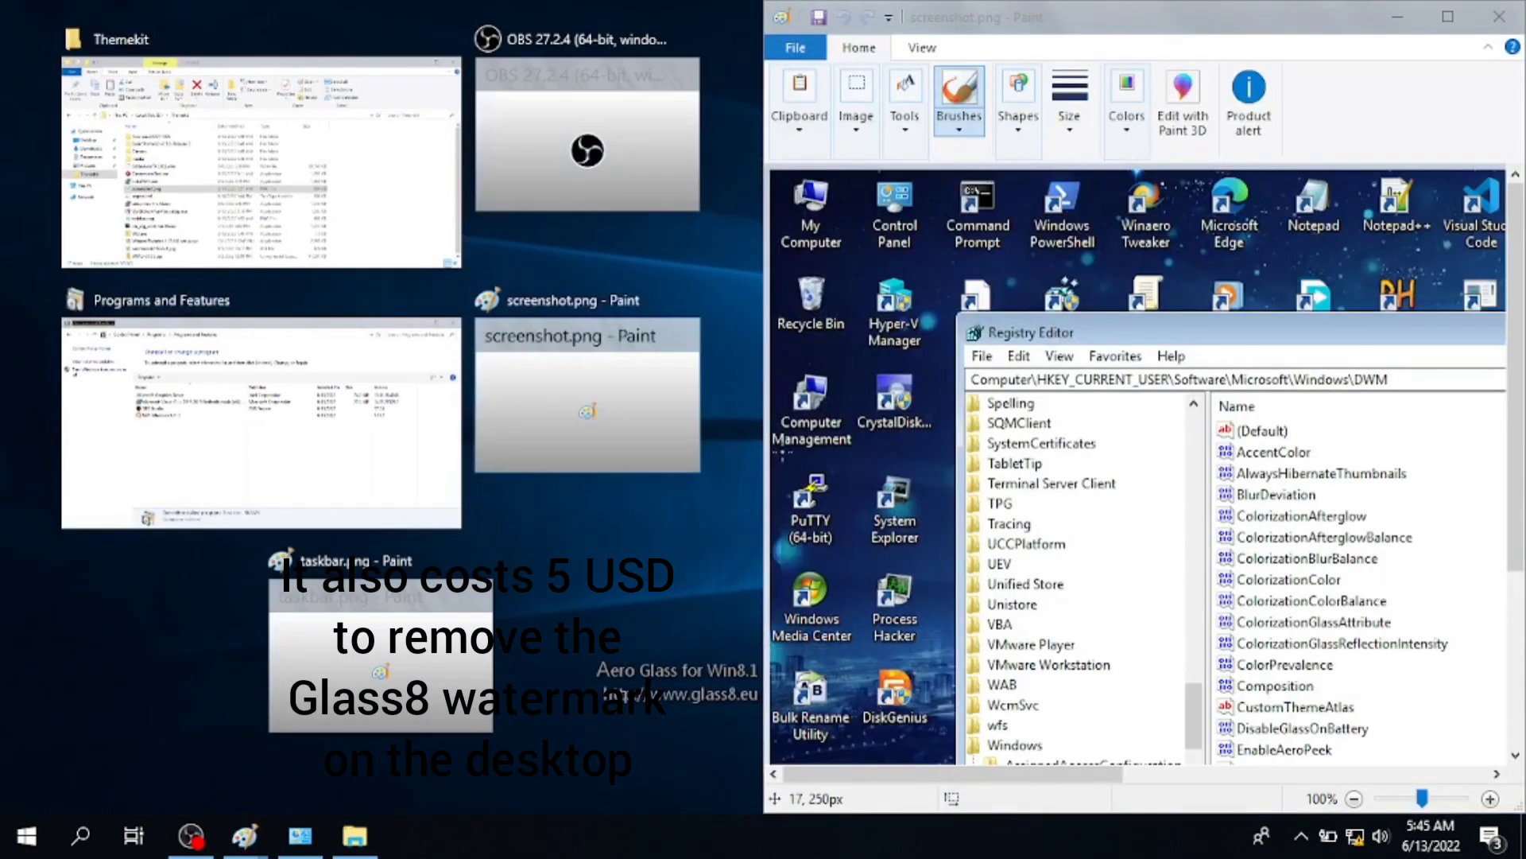
{"action": "left_click", "coordinate": [361, 203]}
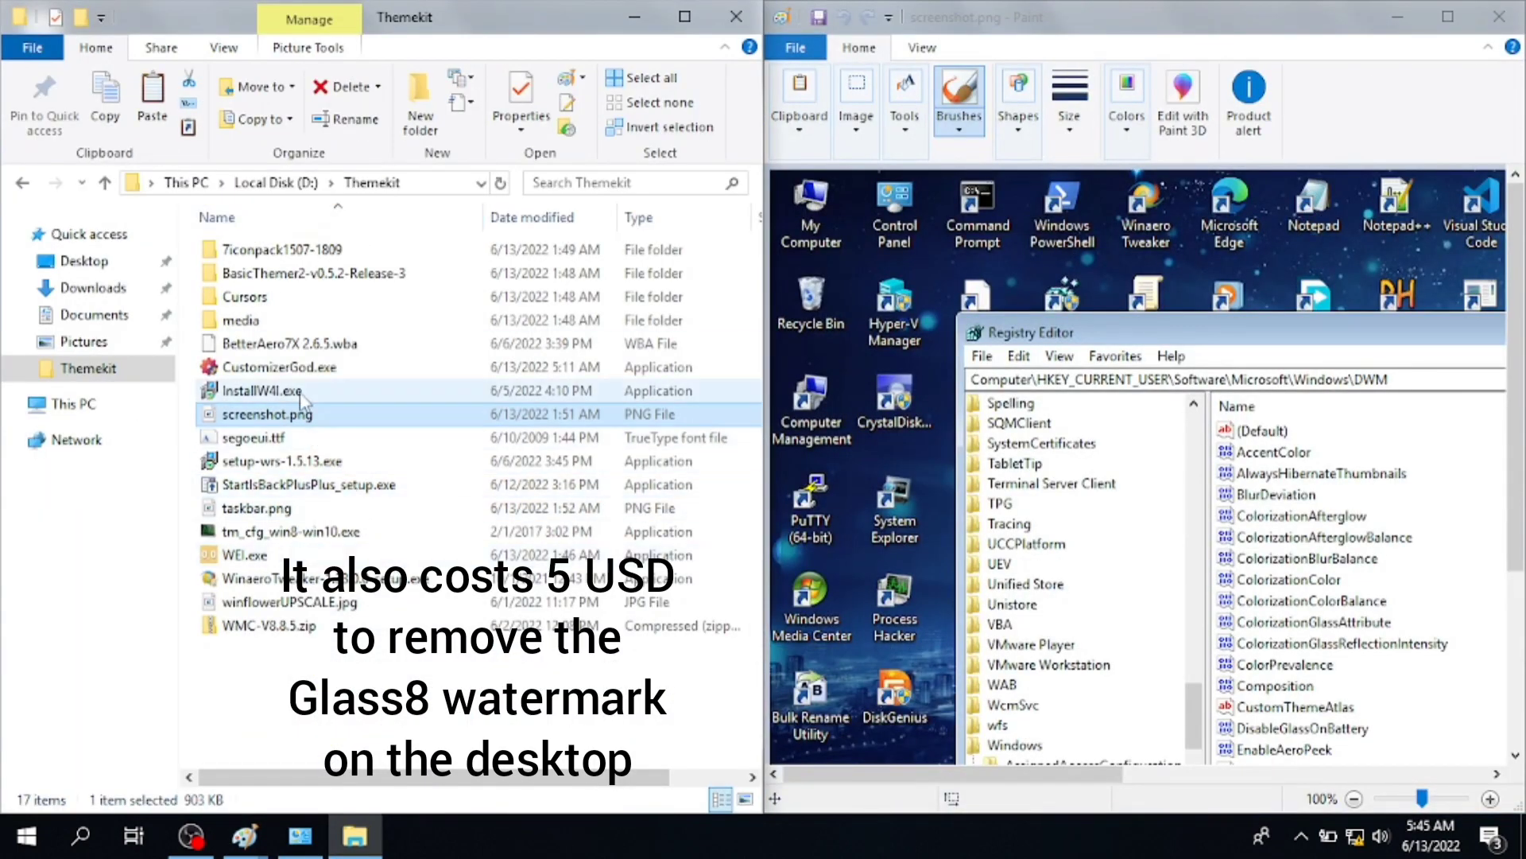
{"action": "key", "text": "super+r"}
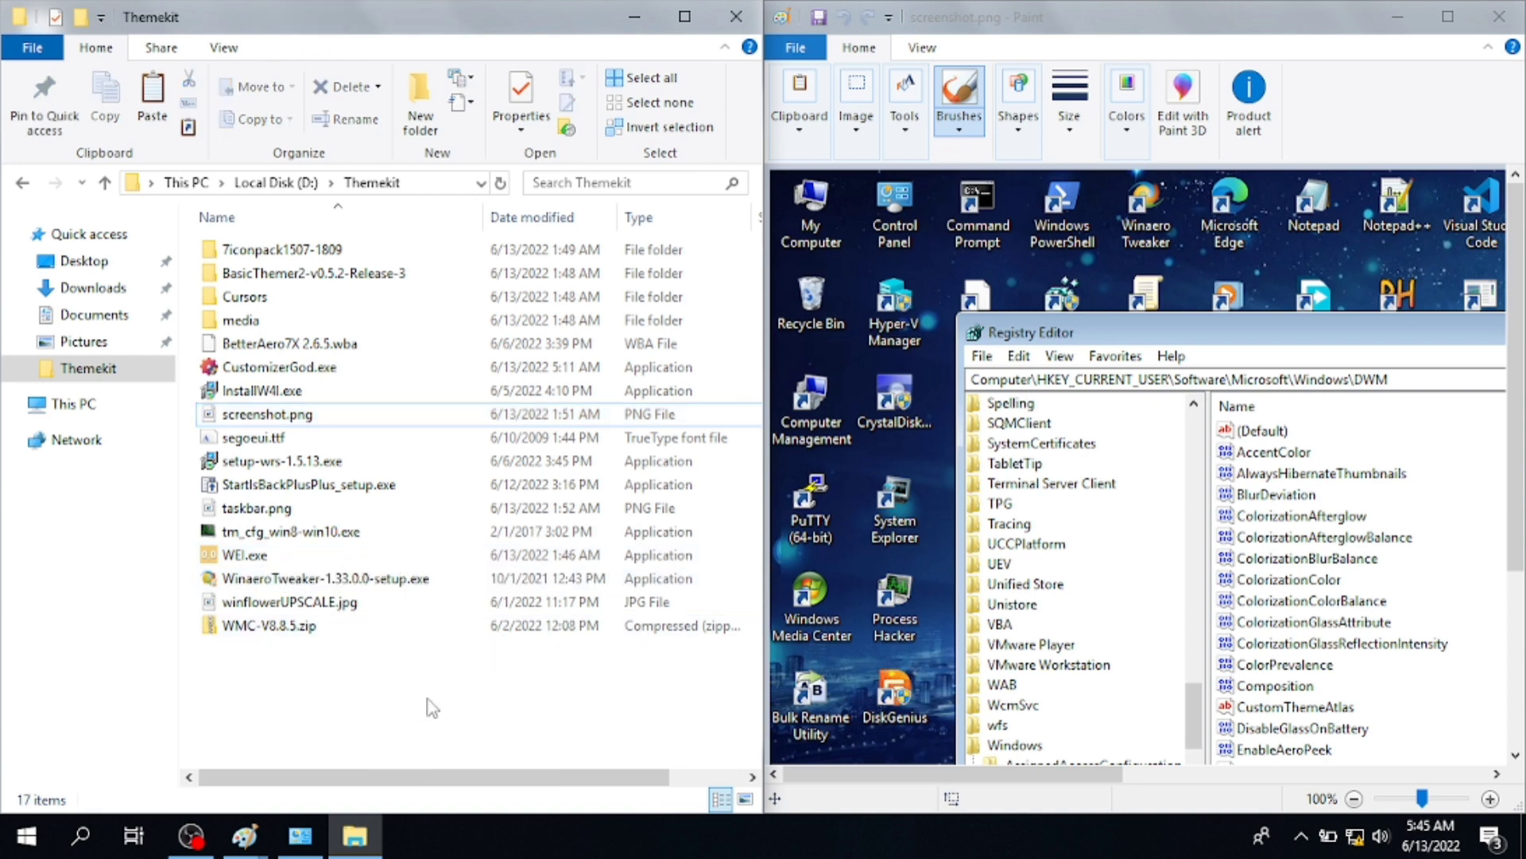
- Launch regedit, go to the HKCU DWM key and confirm the AccentColor value
{"action": "type", "text": "regedit"}
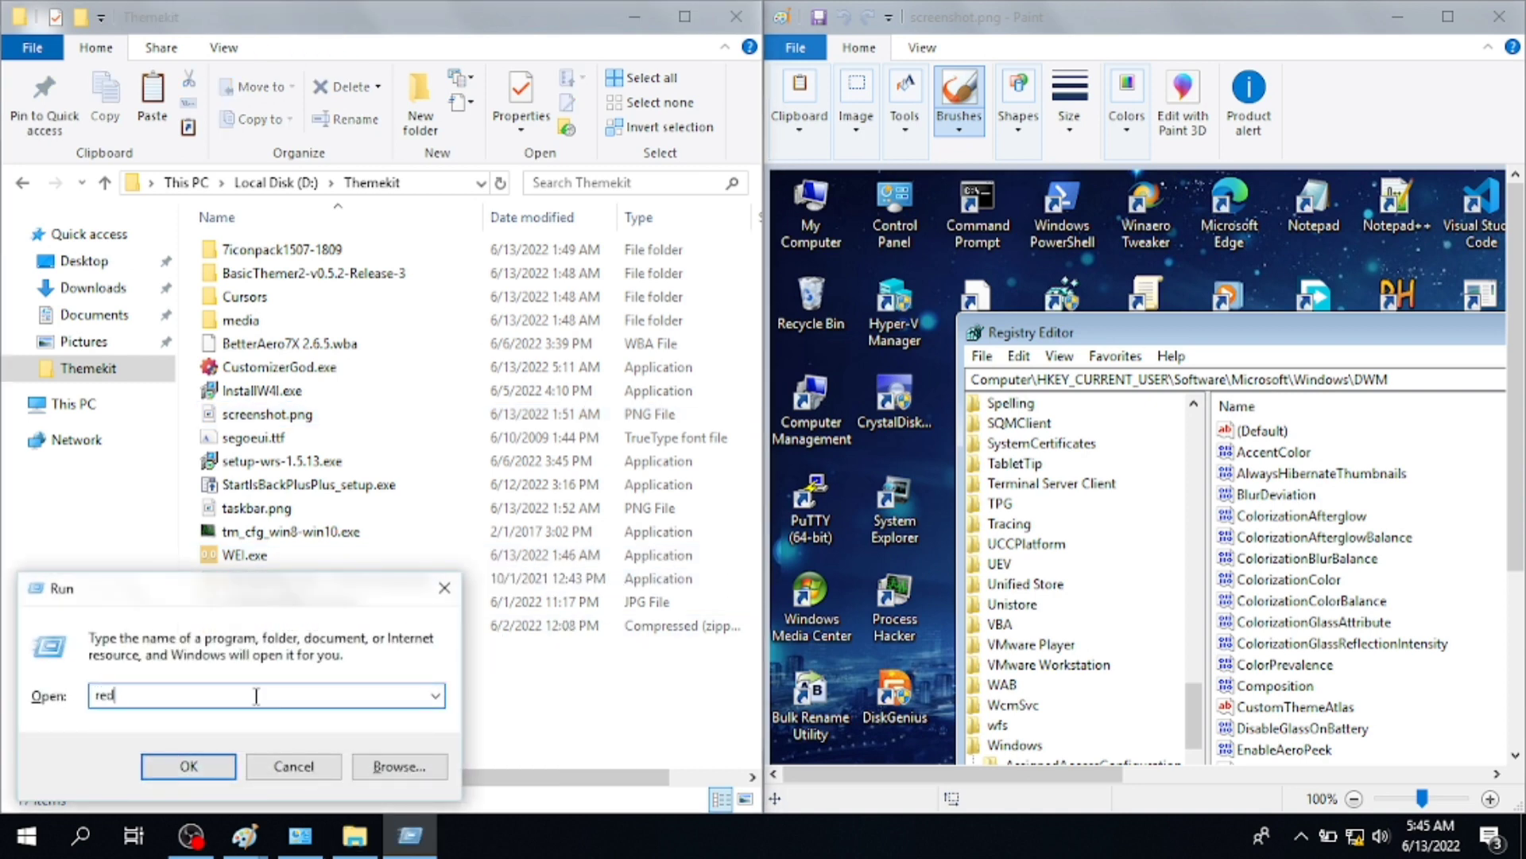
{"action": "key", "text": "Return"}
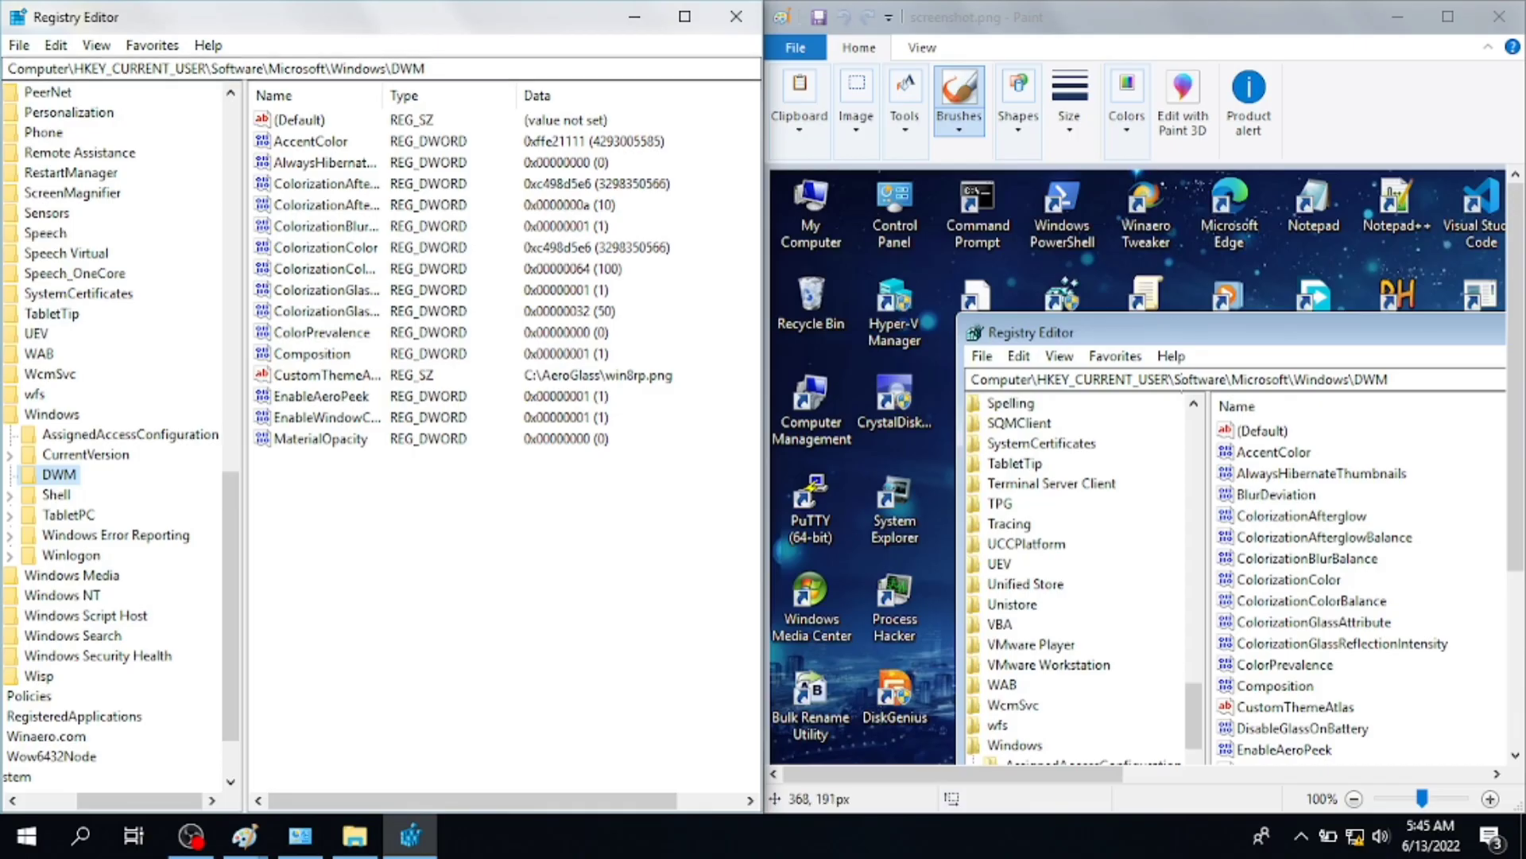
{"action": "scroll", "coordinate": [1010, 747], "scroll_direction": "down", "scroll_amount": 2}
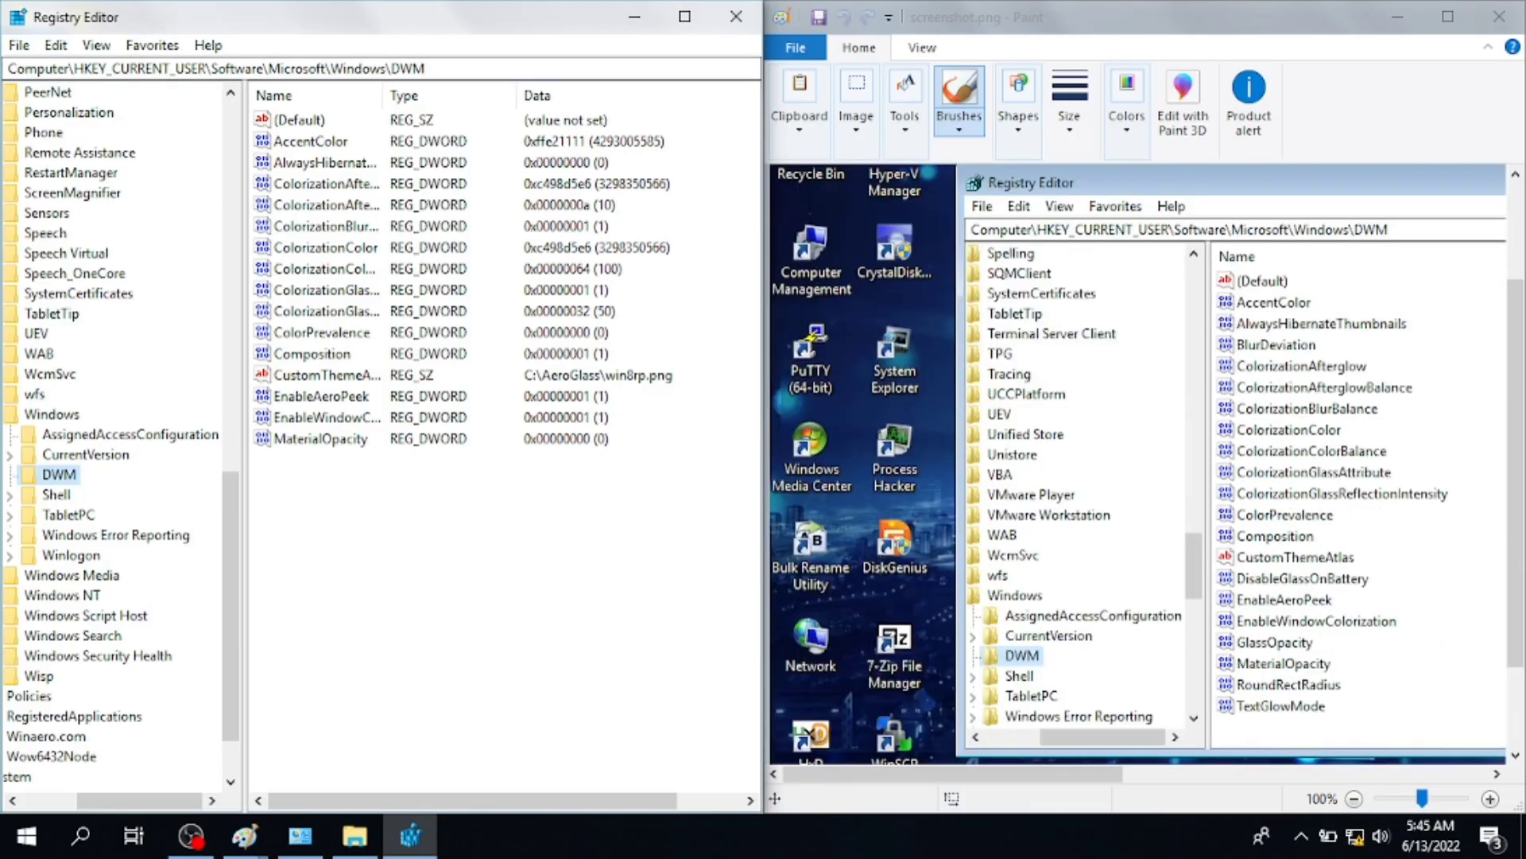
{"action": "left_click_drag", "start_coordinate": [1017, 780], "coordinate": [1217, 795]}
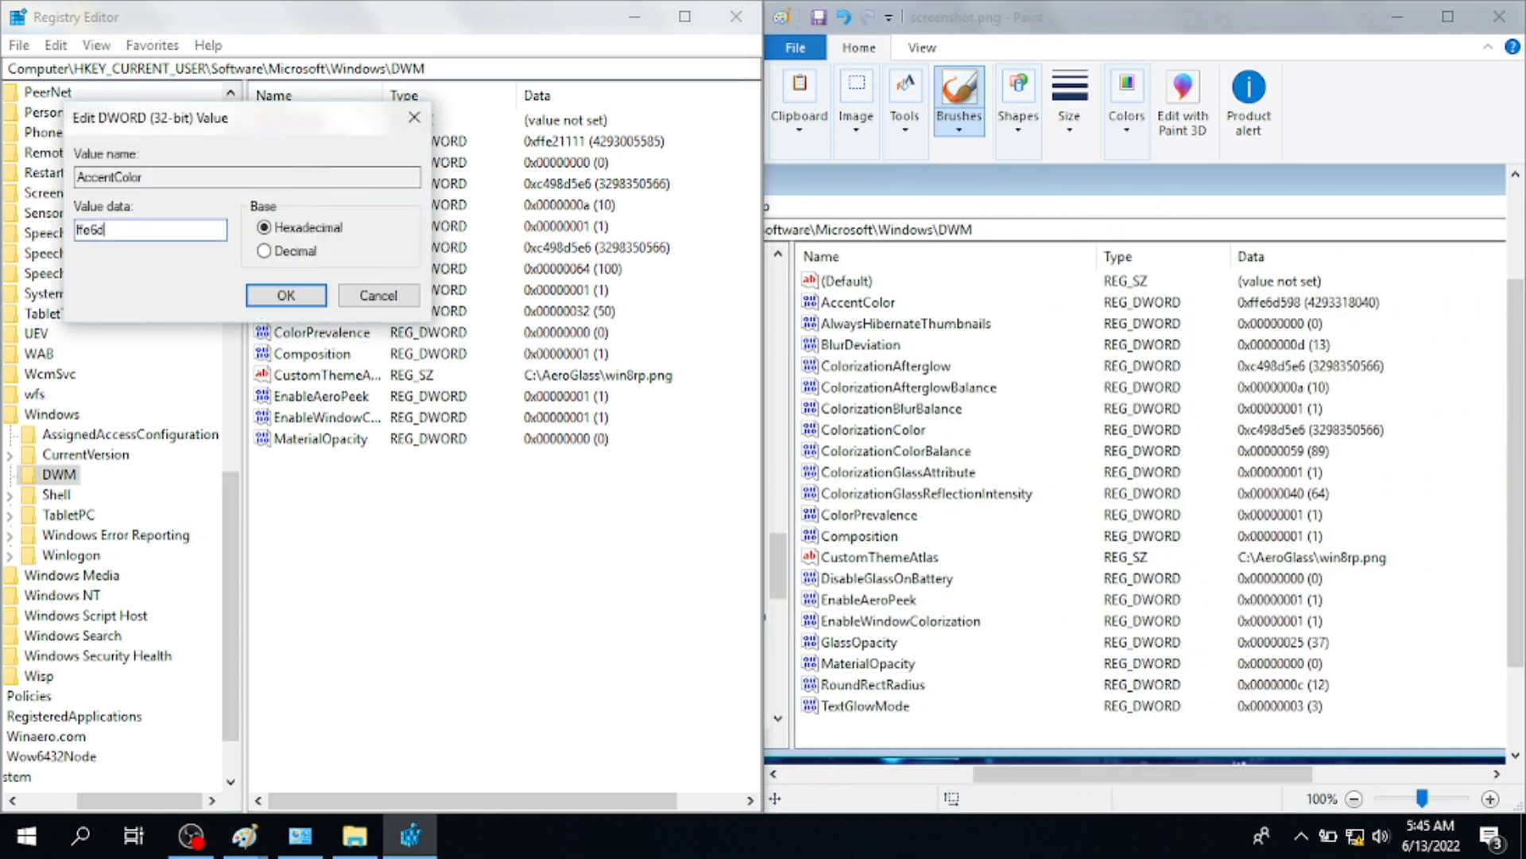
{"action": "key", "text": "Return"}
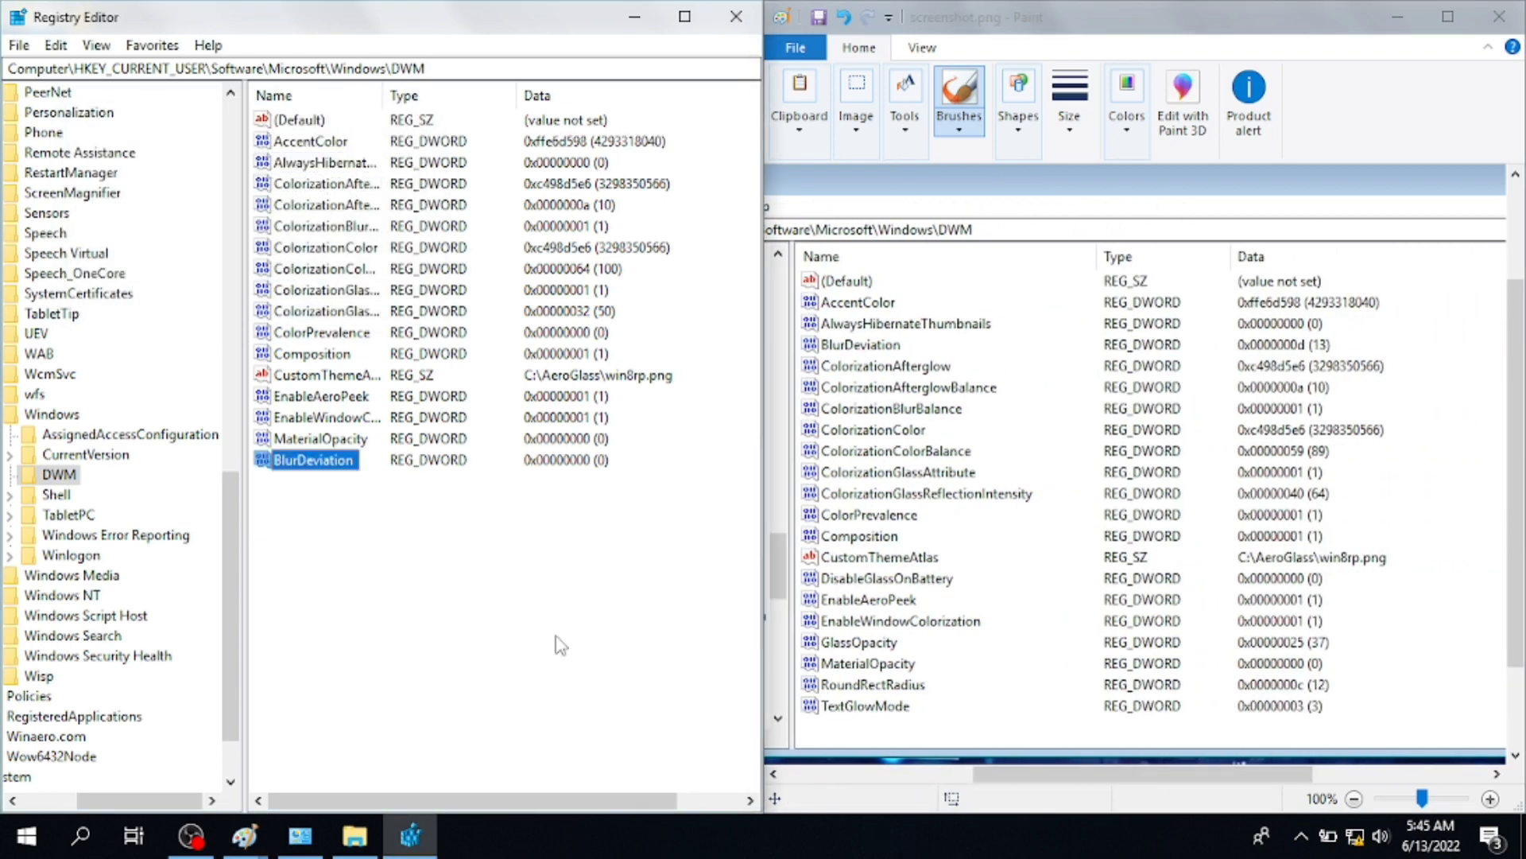
{"action": "double_click", "coordinate": [318, 184]}
{"action": "key", "text": "Escape"}
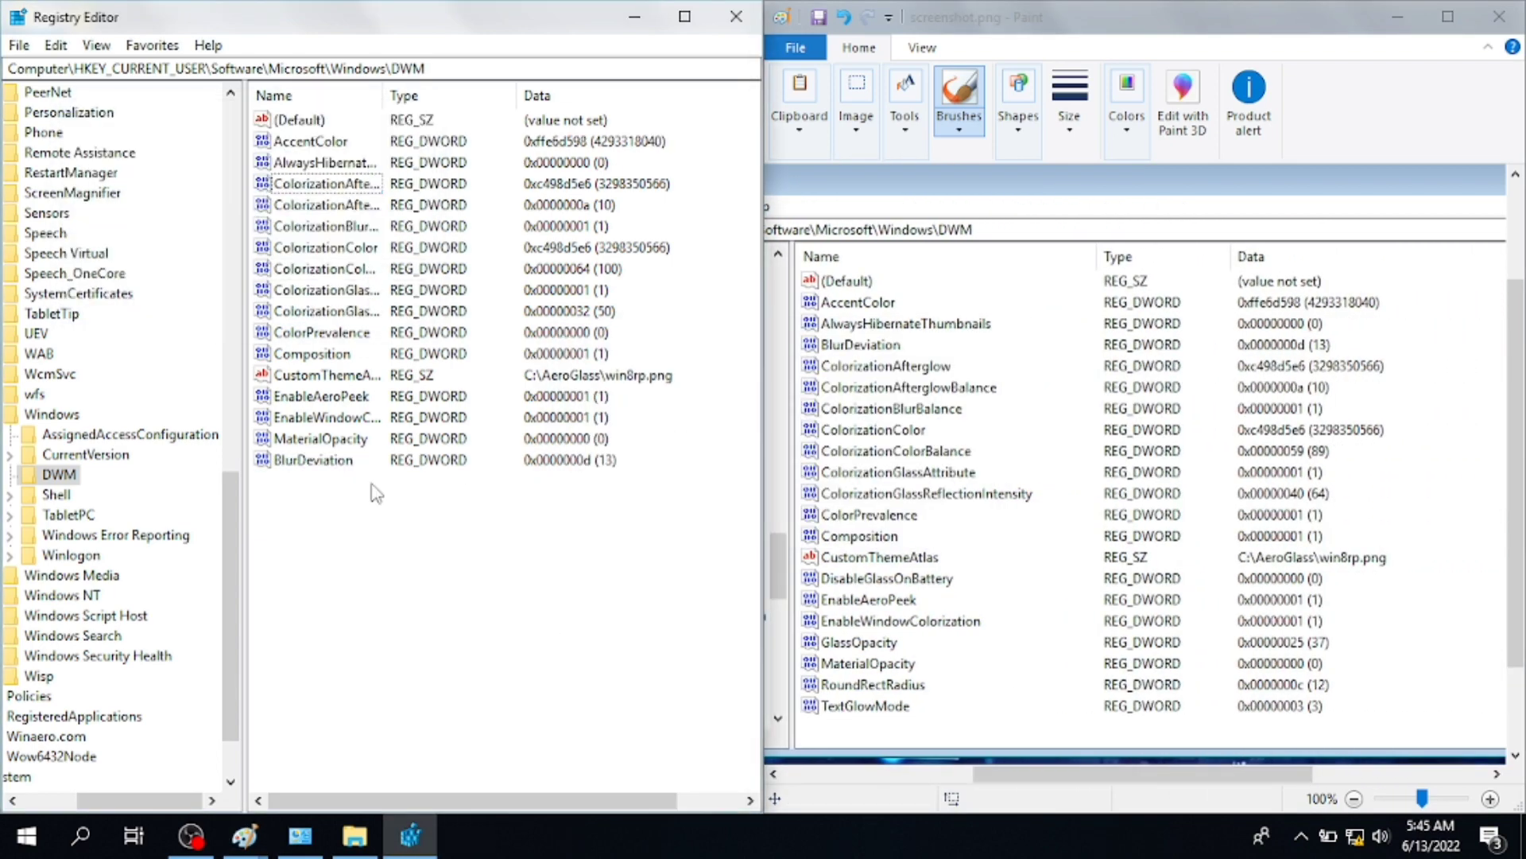
- Edit ColorizationColorBalance, and set ColorizationGlassReflectionIntensity to 40 and ColorPrevalence to 1
{"action": "left_click", "coordinate": [318, 247]}
{"action": "double_click", "coordinate": [318, 269]}
{"action": "type", "text": "59"}
{"action": "key", "text": "Return"}
{"action": "double_click", "coordinate": [318, 311]}
{"action": "type", "text": "40"}
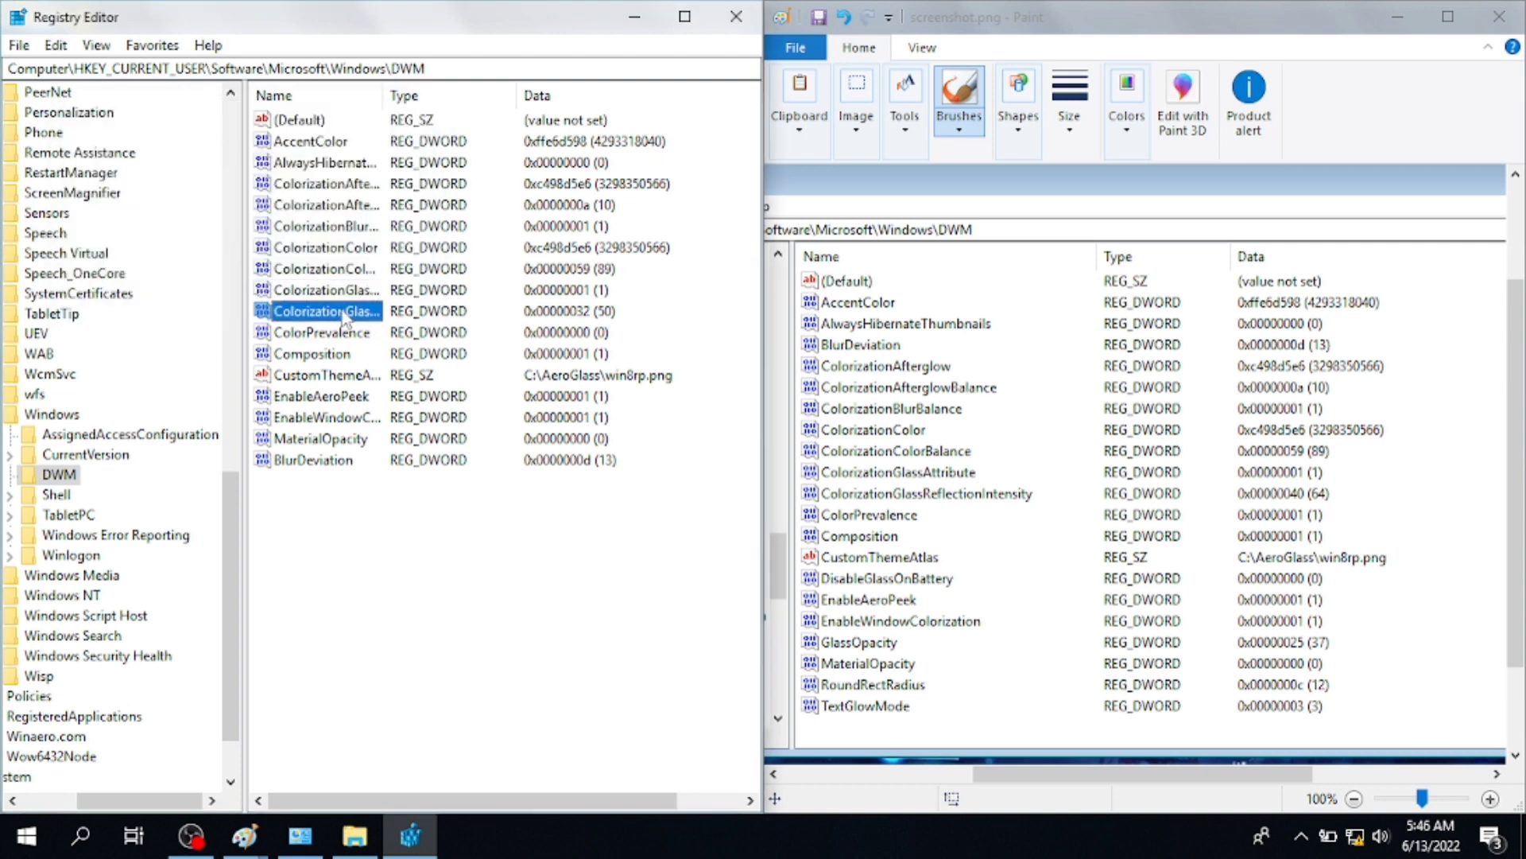
{"action": "key", "text": "Return"}
{"action": "double_click", "coordinate": [322, 332]}
- Add DWORD values RoundRectRadius (hex c, 12) and TextGlowMode
{"action": "key", "text": "Return"}
{"action": "right_click", "coordinate": [318, 484]}
{"action": "type", "text": "RoundRectRadius"}
{"action": "double_click", "coordinate": [318, 481]}
{"action": "type", "text": "c"}
{"action": "key", "text": "Return"}
{"action": "right_click", "coordinate": [318, 505]}
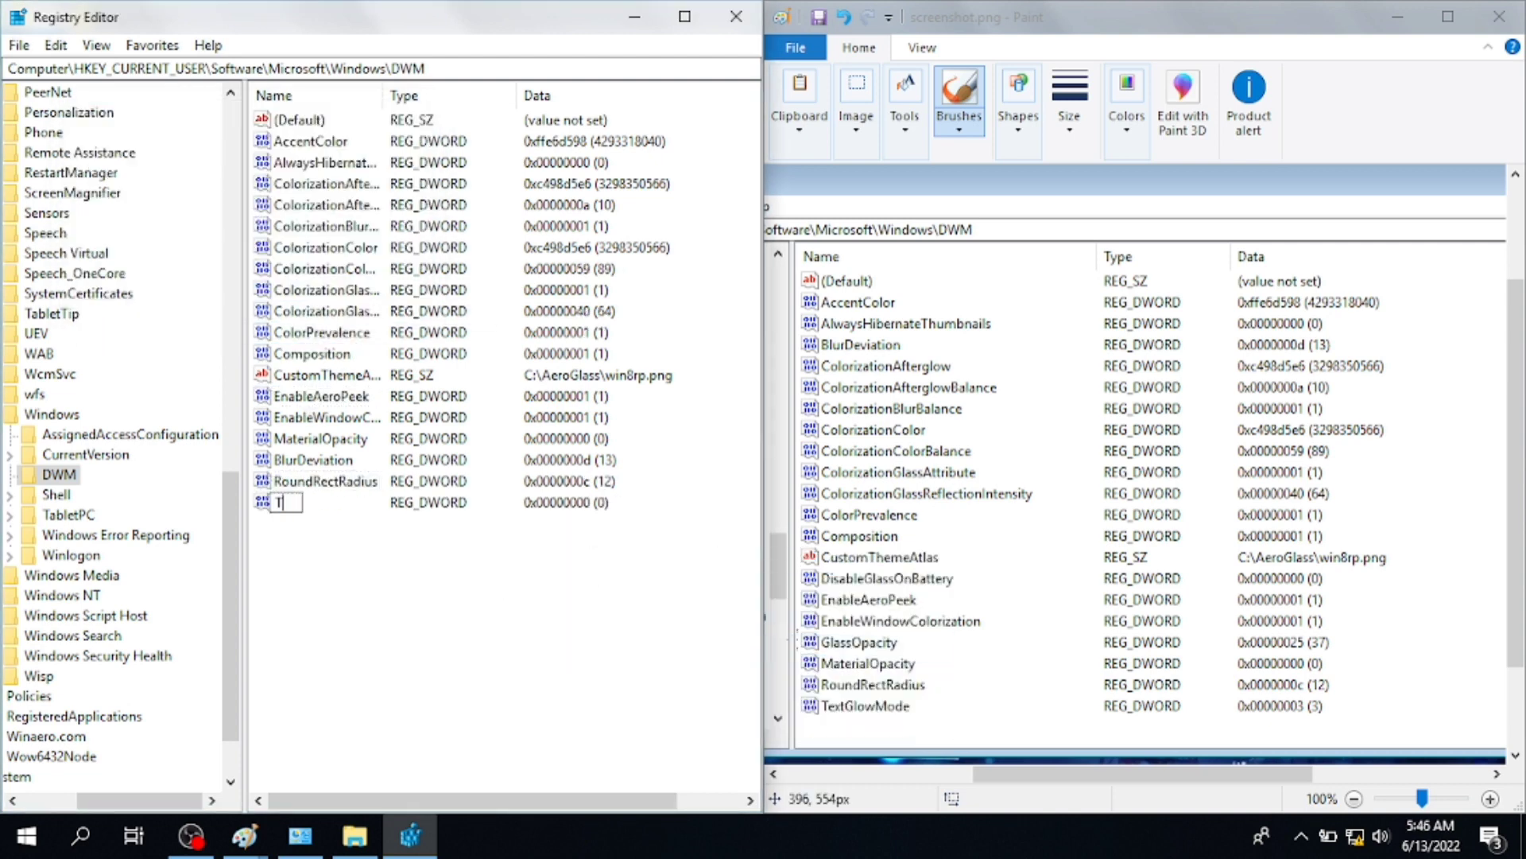
{"action": "type", "text": "TextGlowMode"}
{"action": "right_click", "coordinate": [658, 588]}
{"action": "left_click", "coordinate": [645, 590]}
- Add a DisableGlassOnBattery DWORD and delete the stray New Value #1
{"action": "left_click", "coordinate": [803, 672]}
{"action": "type", "text": "DisableGlassOnBattery"}
{"action": "right_click", "coordinate": [683, 617]}
{"action": "left_click", "coordinate": [835, 708]}
{"action": "right_click", "coordinate": [318, 546]}
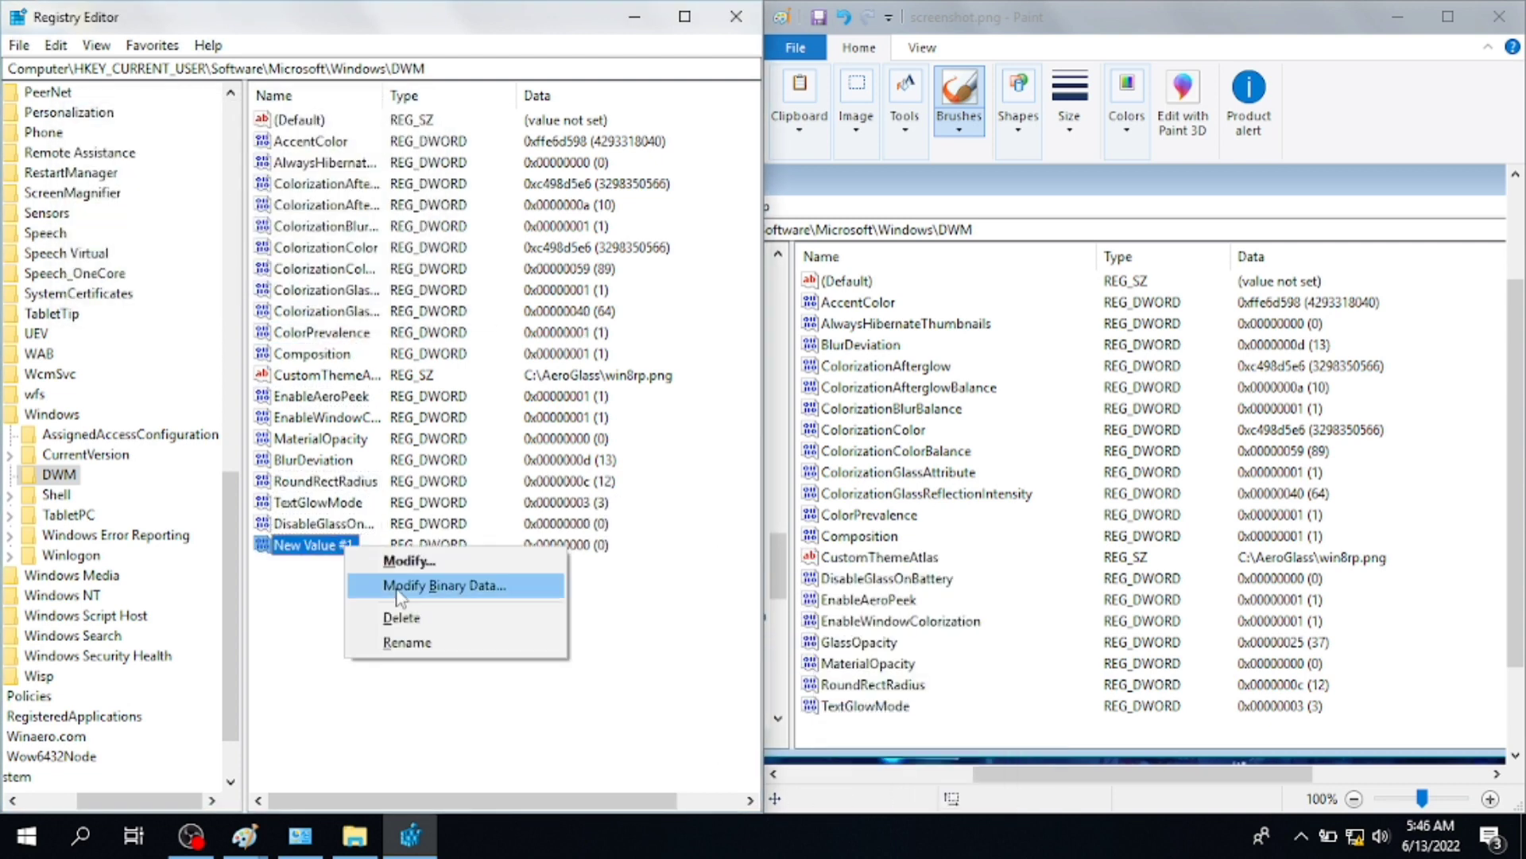
{"action": "left_click", "coordinate": [392, 621]}
{"action": "key", "text": "Return"}
{"action": "left_click", "coordinate": [395, 579]}
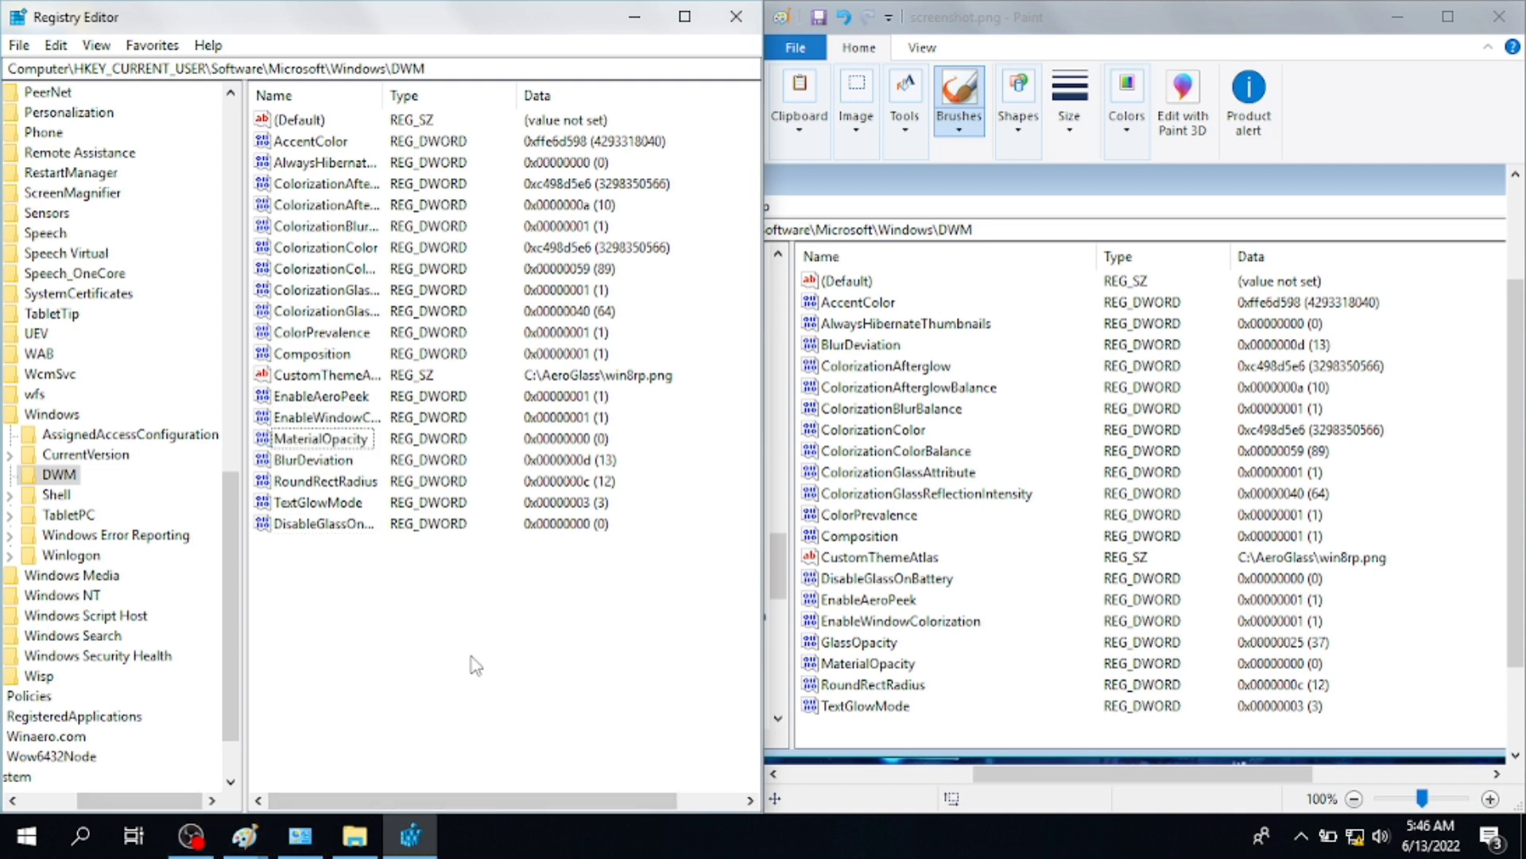
- Launch Command Prompt with Win+R cmd
{"action": "key", "text": "super+r"}
{"action": "type", "text": "cmd"}
{"action": "left_click", "coordinate": [199, 767]}
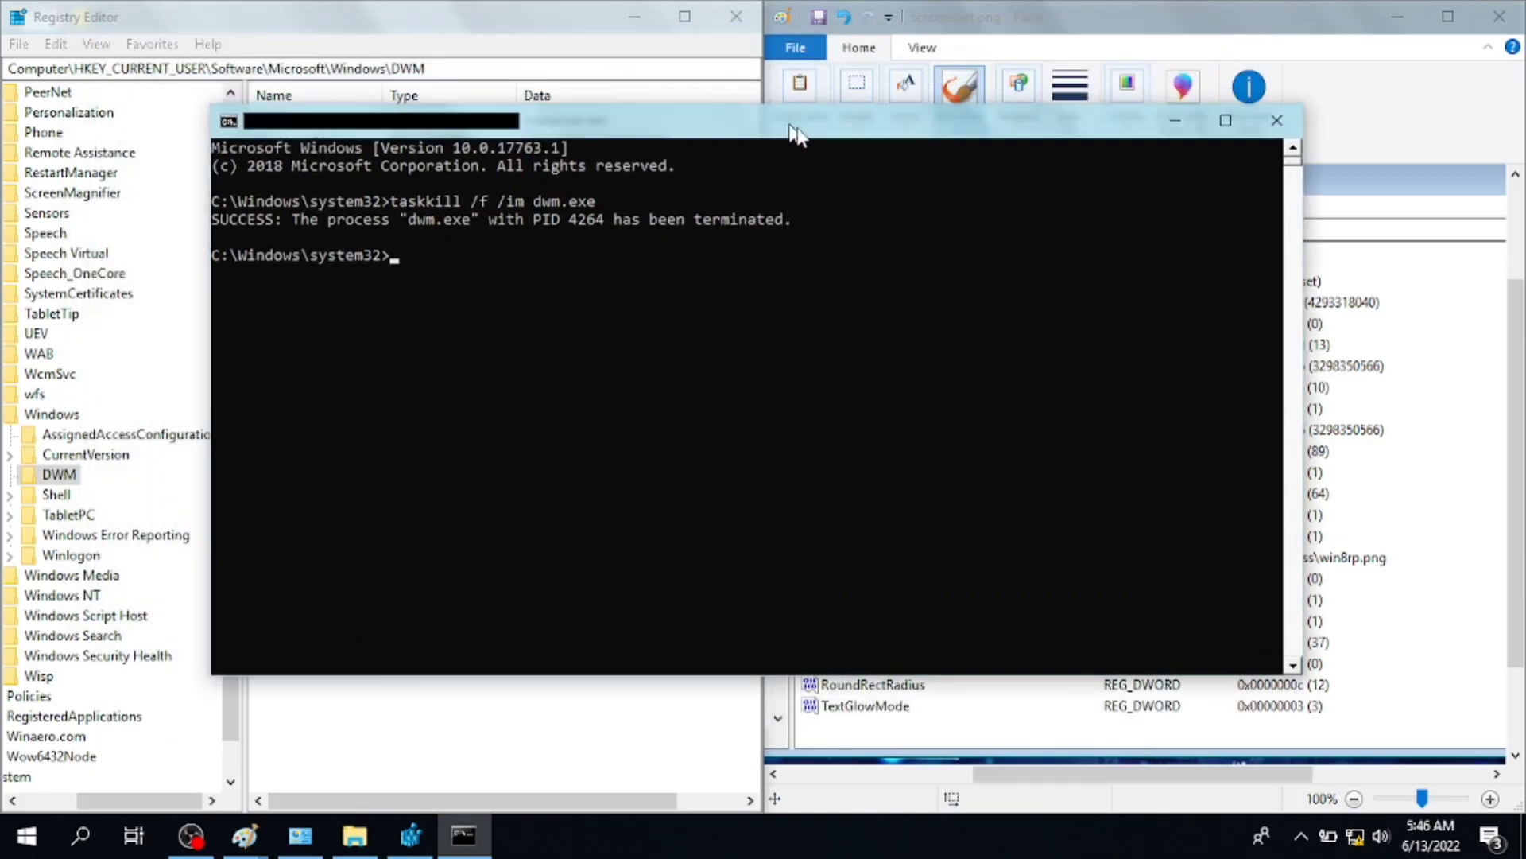
- Move the cmd window aside, then maximize and close the Themekit Explorer window
{"action": "mouse_move", "coordinate": [795, 134]}
{"action": "left_mouse_down"}
{"action": "mouse_move", "coordinate": [859, 151]}
{"action": "mouse_move", "coordinate": [704, 119]}
{"action": "mouse_move", "coordinate": [696, 176]}
{"action": "mouse_move", "coordinate": [751, 199]}
{"action": "mouse_move", "coordinate": [623, 120]}
{"action": "left_mouse_up"}
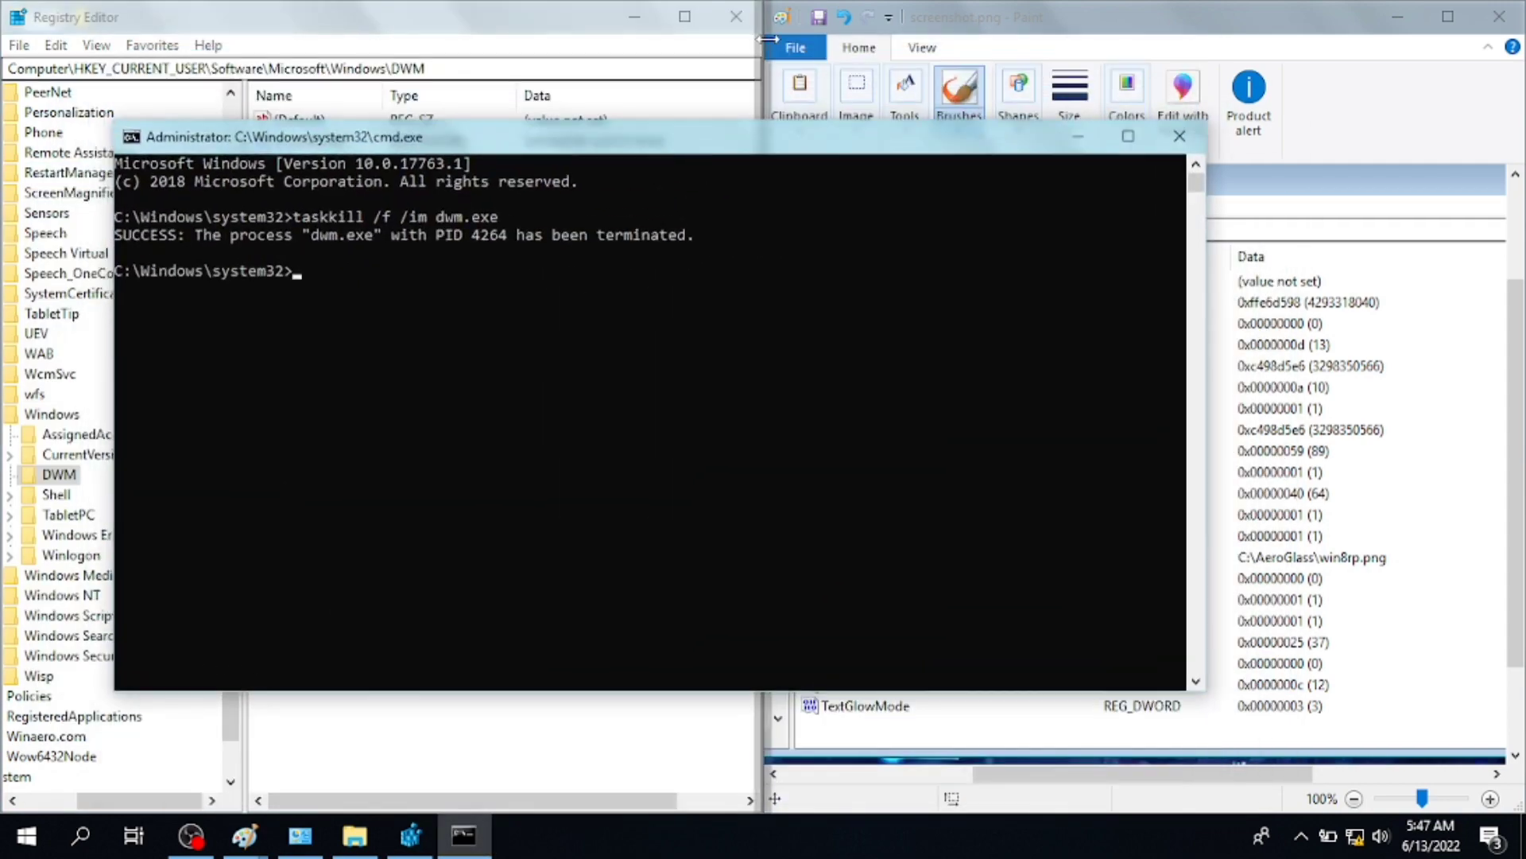
{"action": "left_click", "coordinate": [354, 835]}
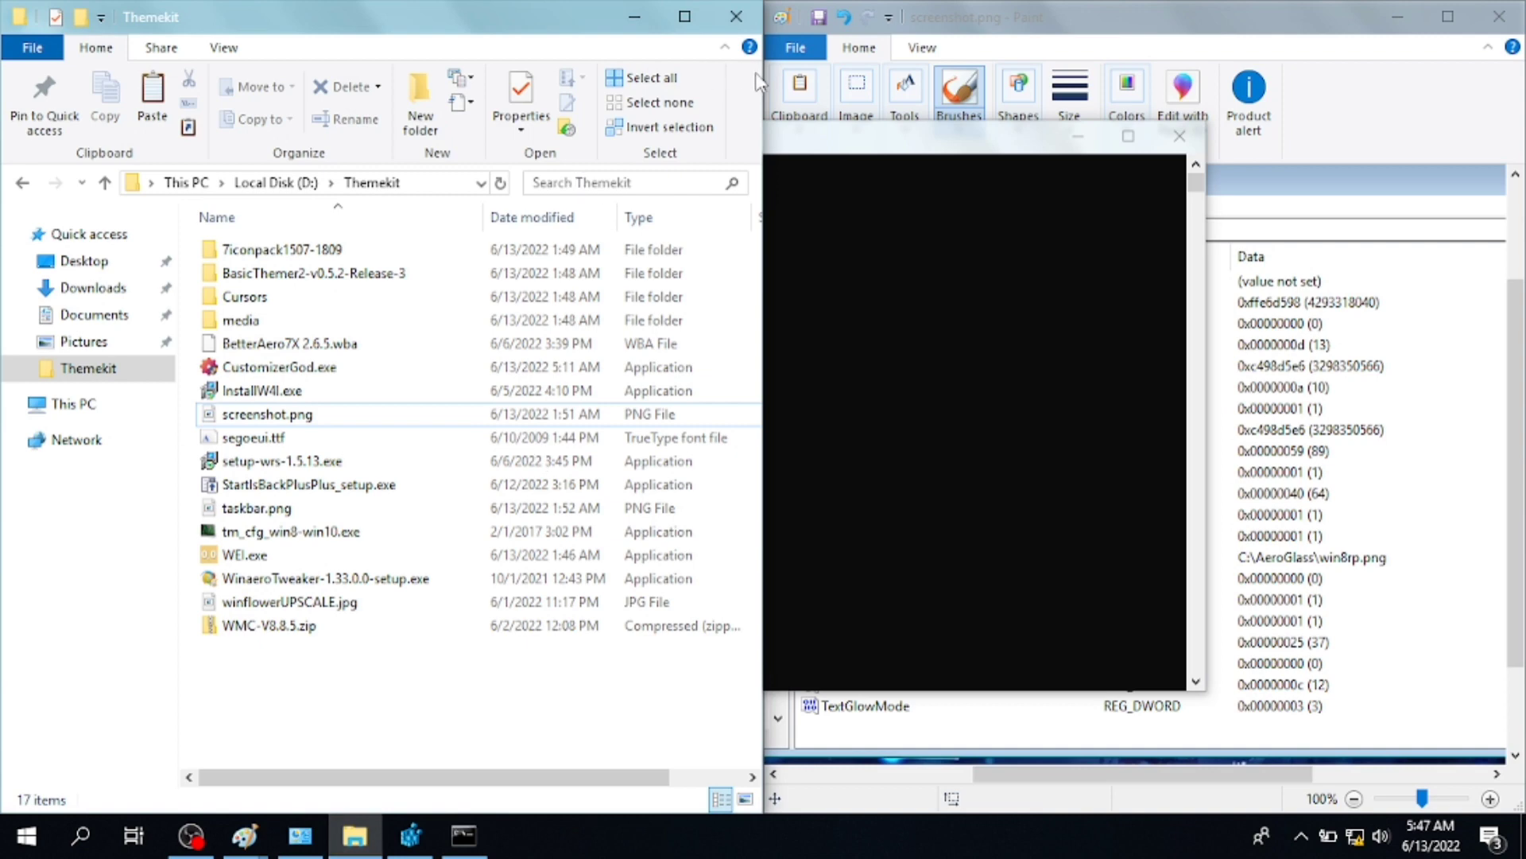
{"action": "left_click", "coordinate": [688, 18]}
{"action": "left_click", "coordinate": [1505, 12]}
{"action": "key", "text": "super"}
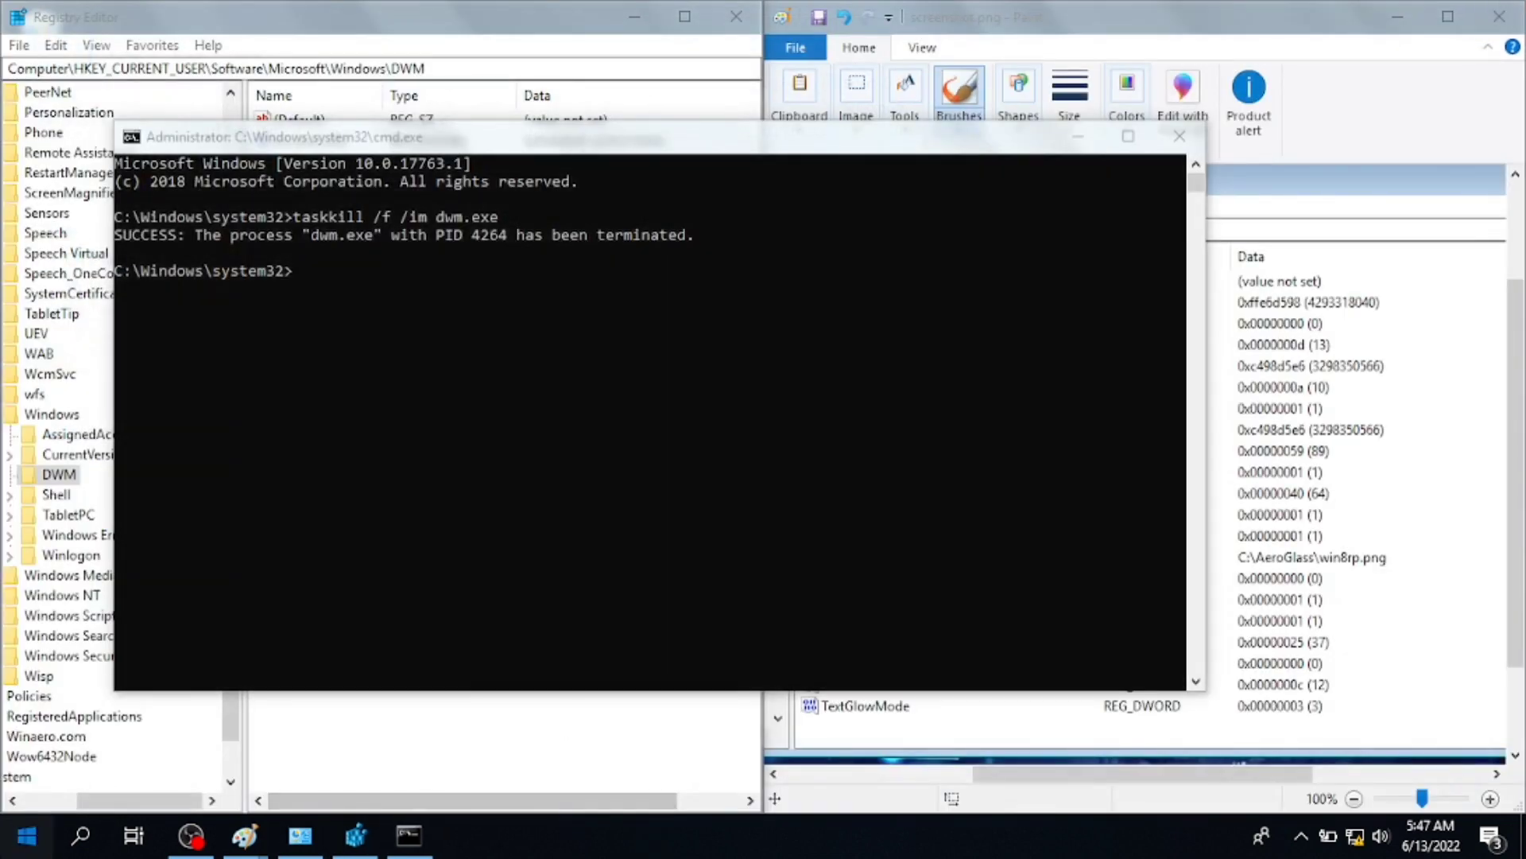
{"action": "key", "text": "super"}
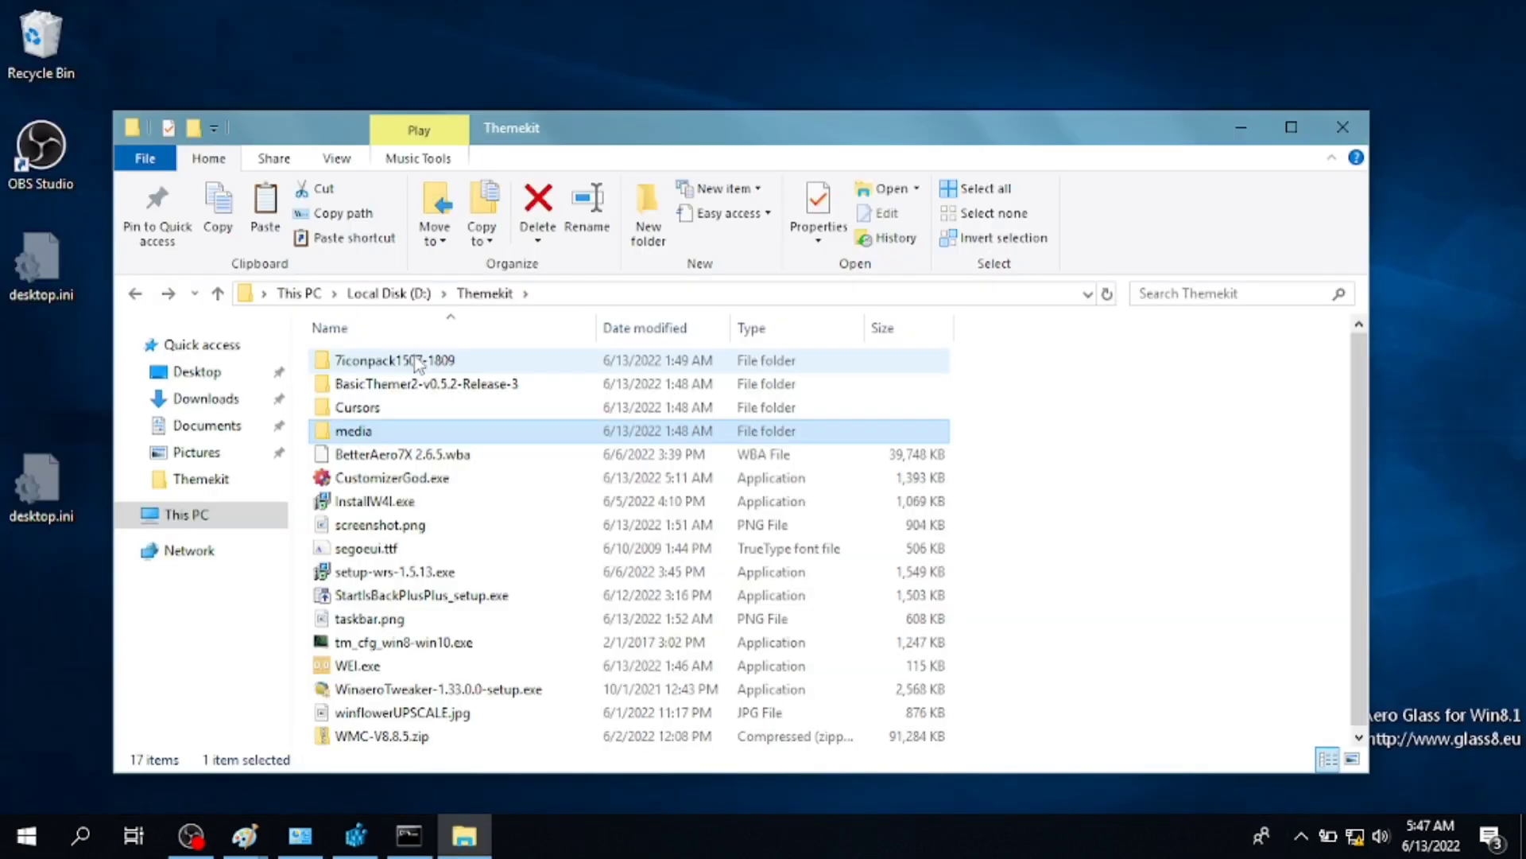
- Run the StartIsBackPlusPlus setup and install it for the current user
{"action": "double_click", "coordinate": [428, 596]}
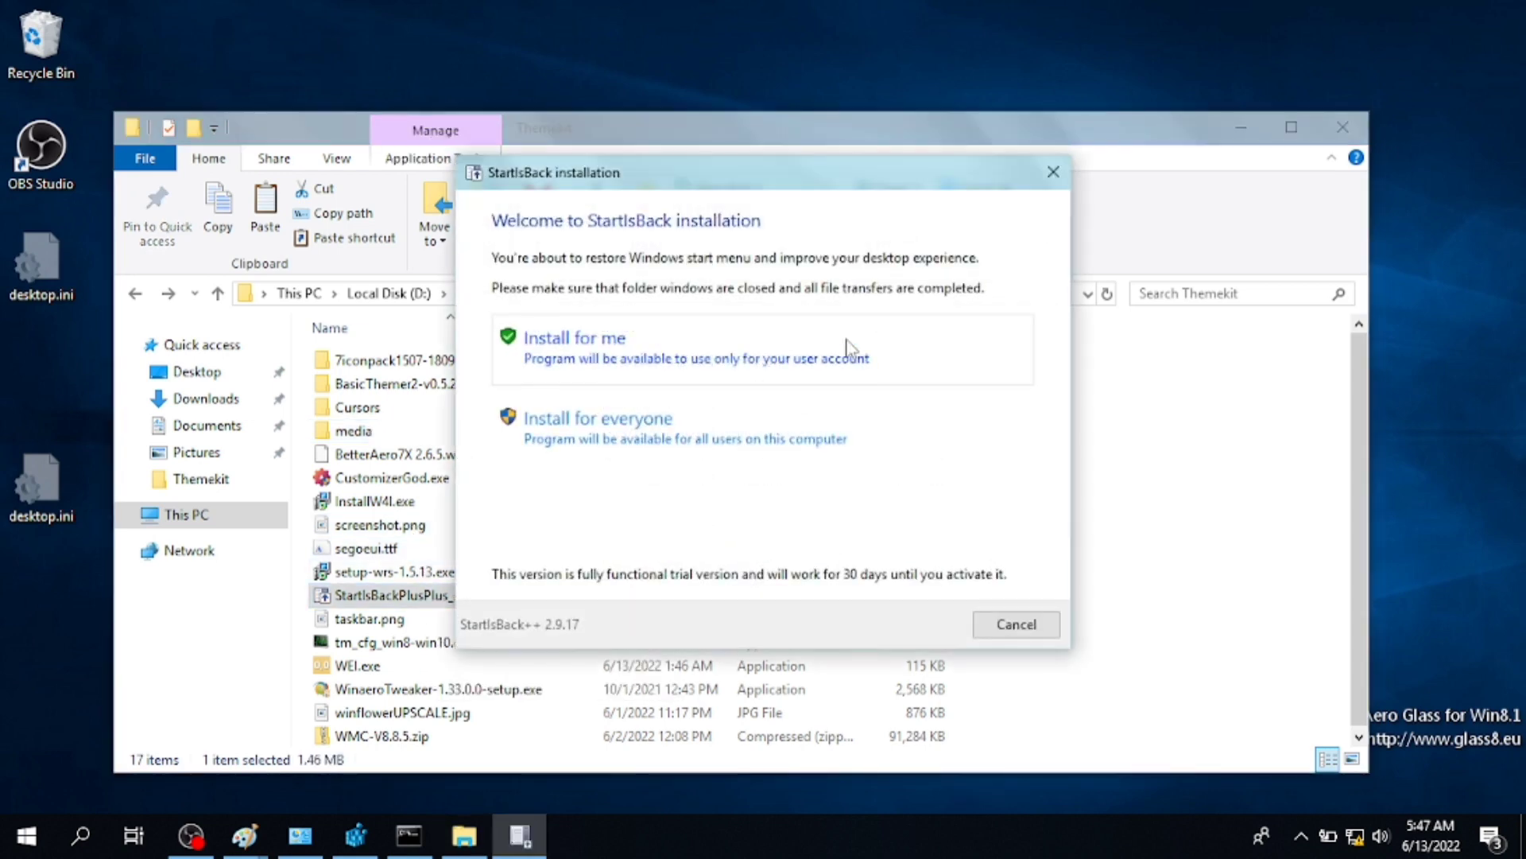
{"action": "left_click", "coordinate": [674, 352]}
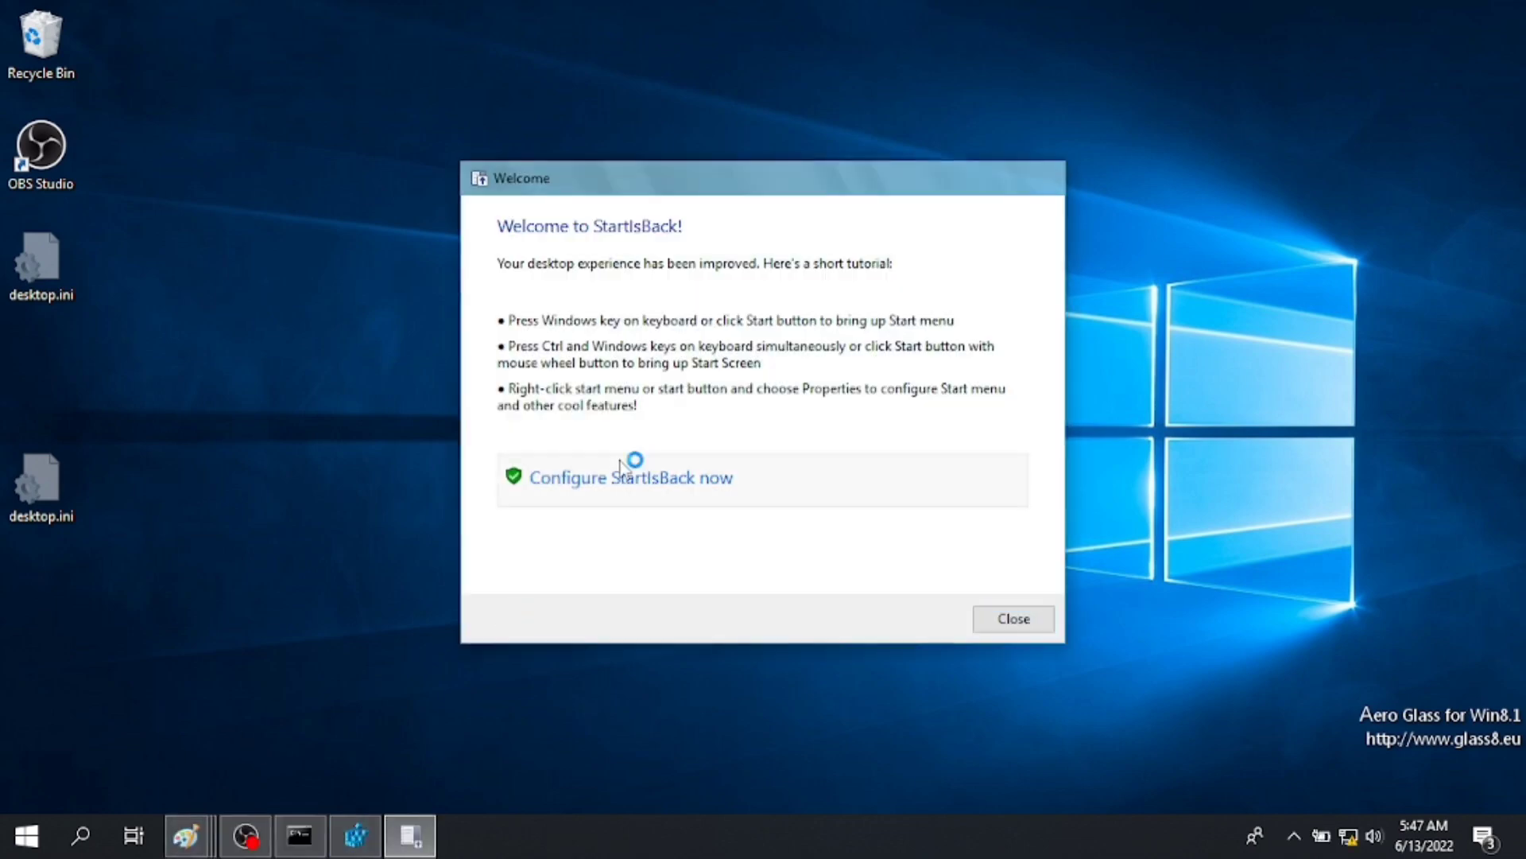
- Choose the Windows 7 start menu style and orb, and set taskbar icons to large
{"action": "left_click", "coordinate": [620, 457]}
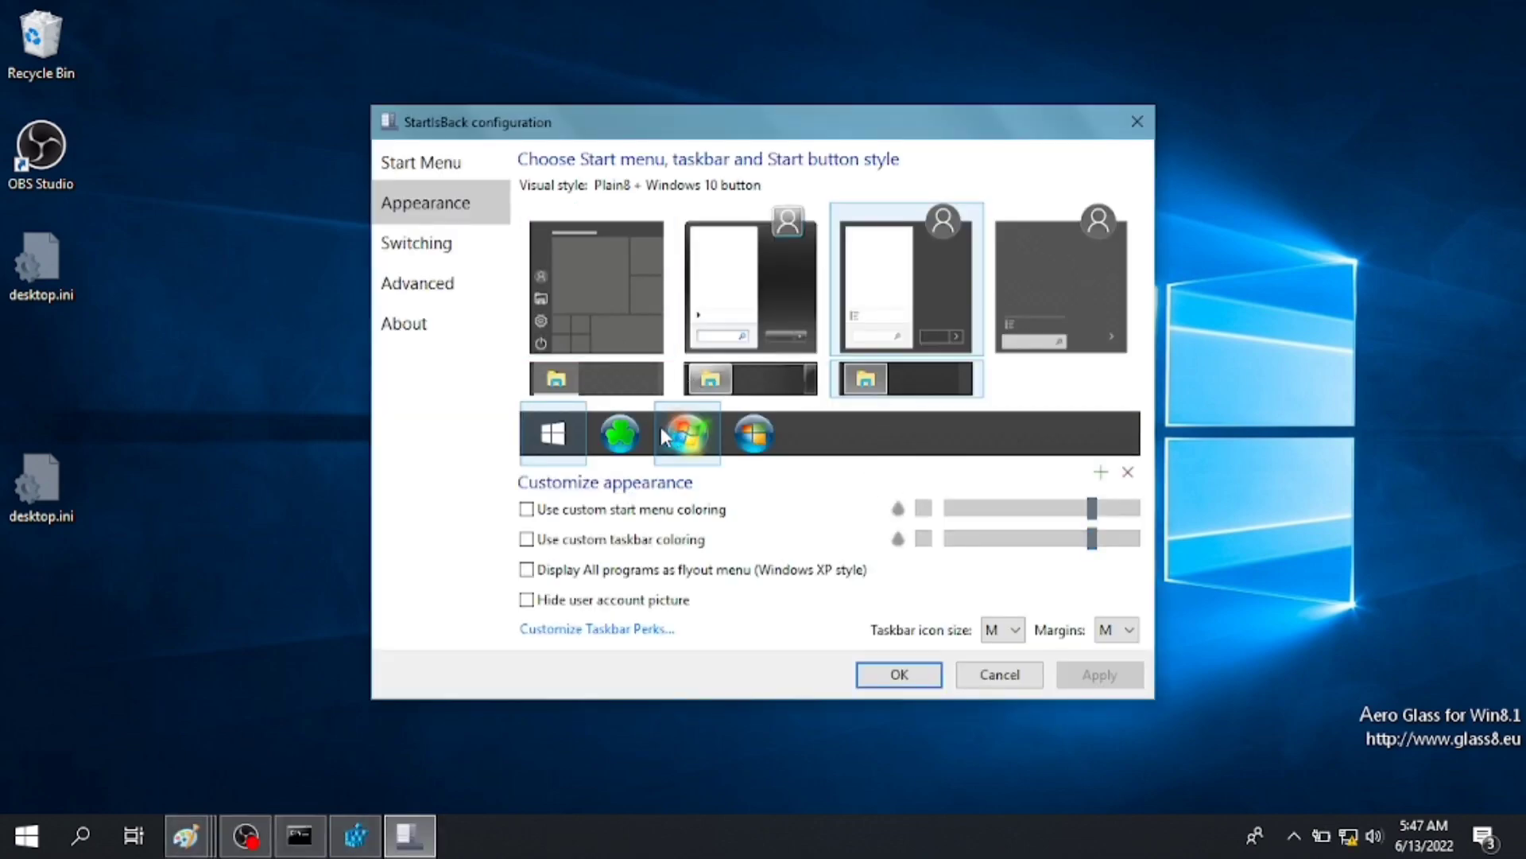
{"action": "left_click", "coordinate": [660, 427]}
{"action": "left_click", "coordinate": [775, 354]}
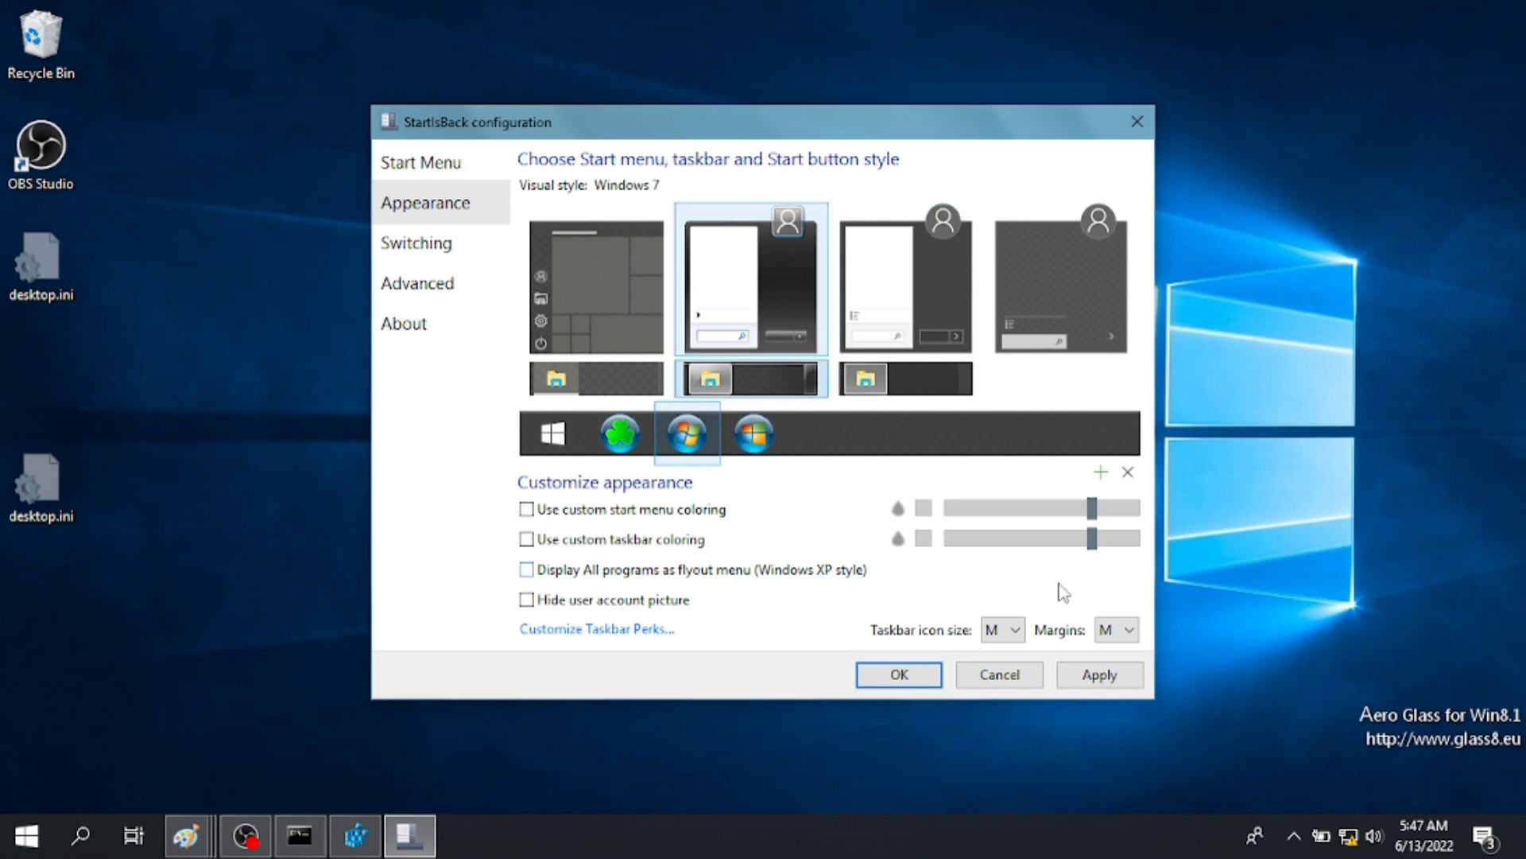
{"action": "left_click", "coordinate": [1099, 675]}
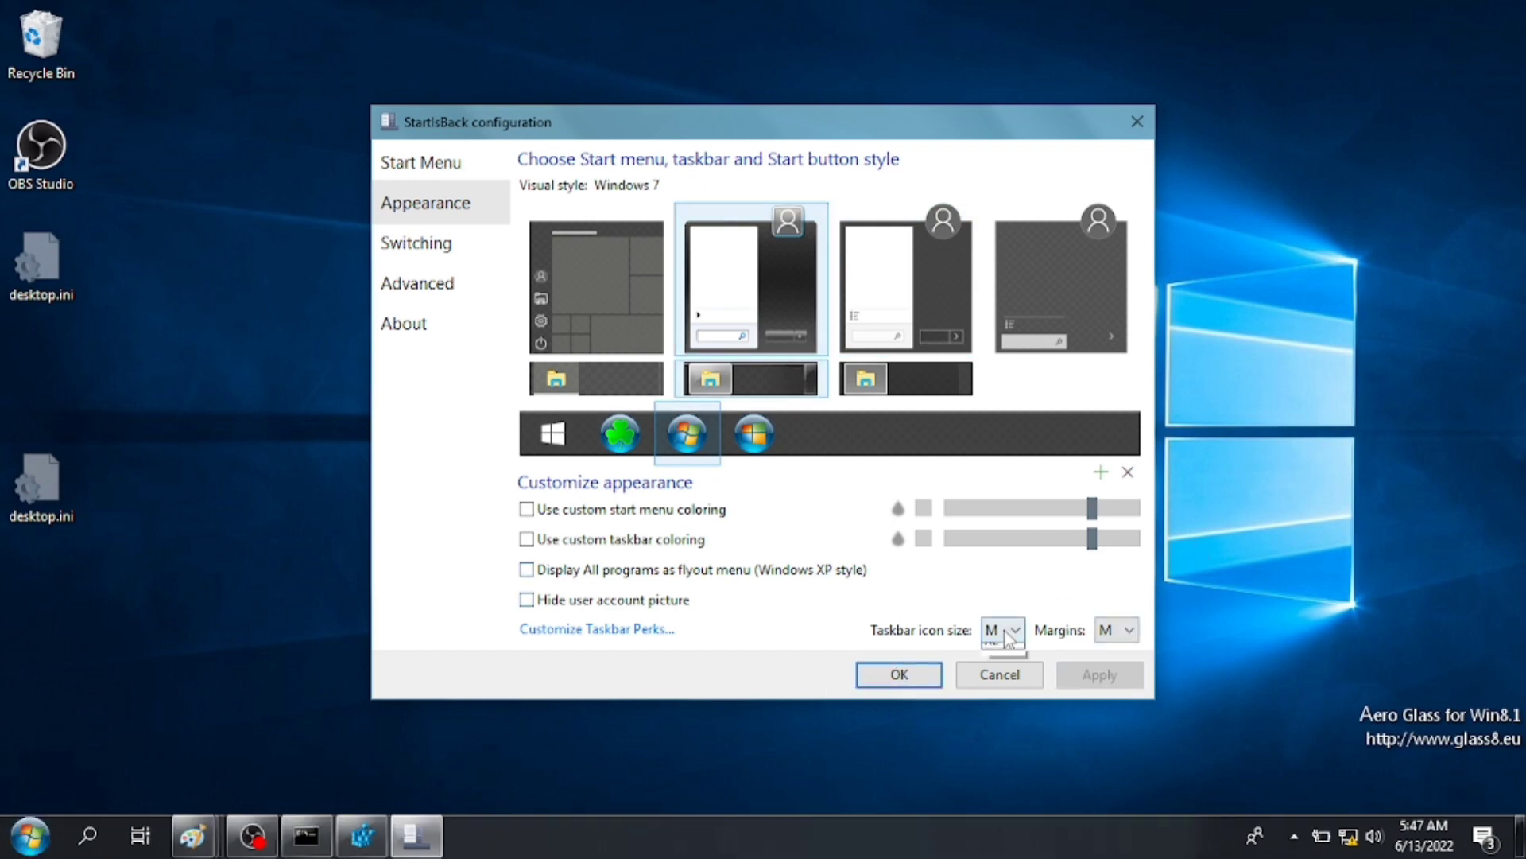
{"action": "left_click", "coordinate": [1000, 690]}
{"action": "left_click", "coordinate": [1100, 674]}
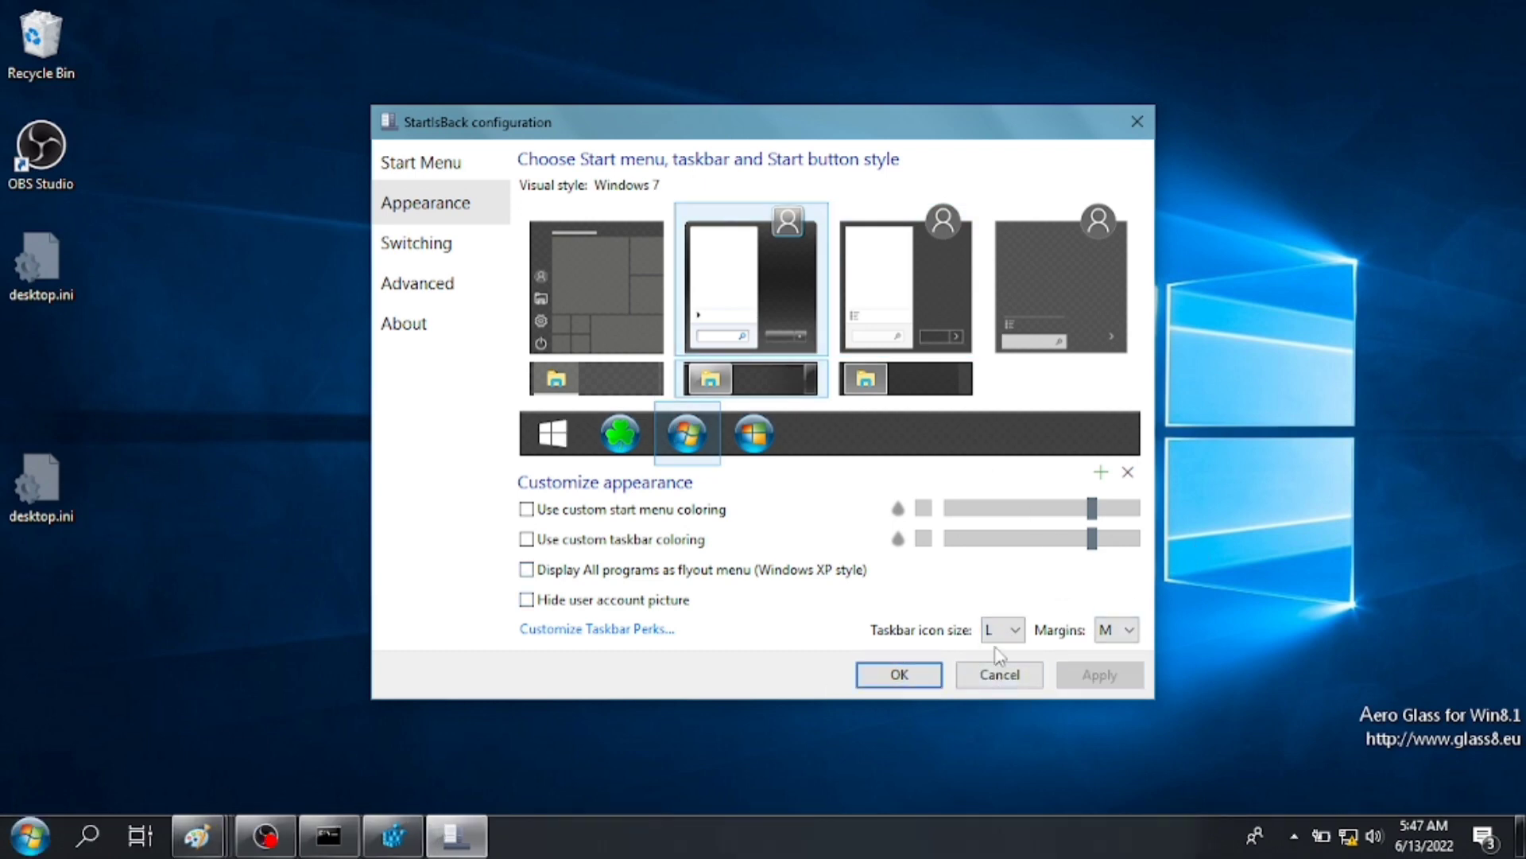
- Turn on custom taskbar colouring at 100% opacity
{"action": "left_click", "coordinate": [527, 539]}
{"action": "left_click_drag", "start_coordinate": [1096, 547], "coordinate": [1185, 579]}
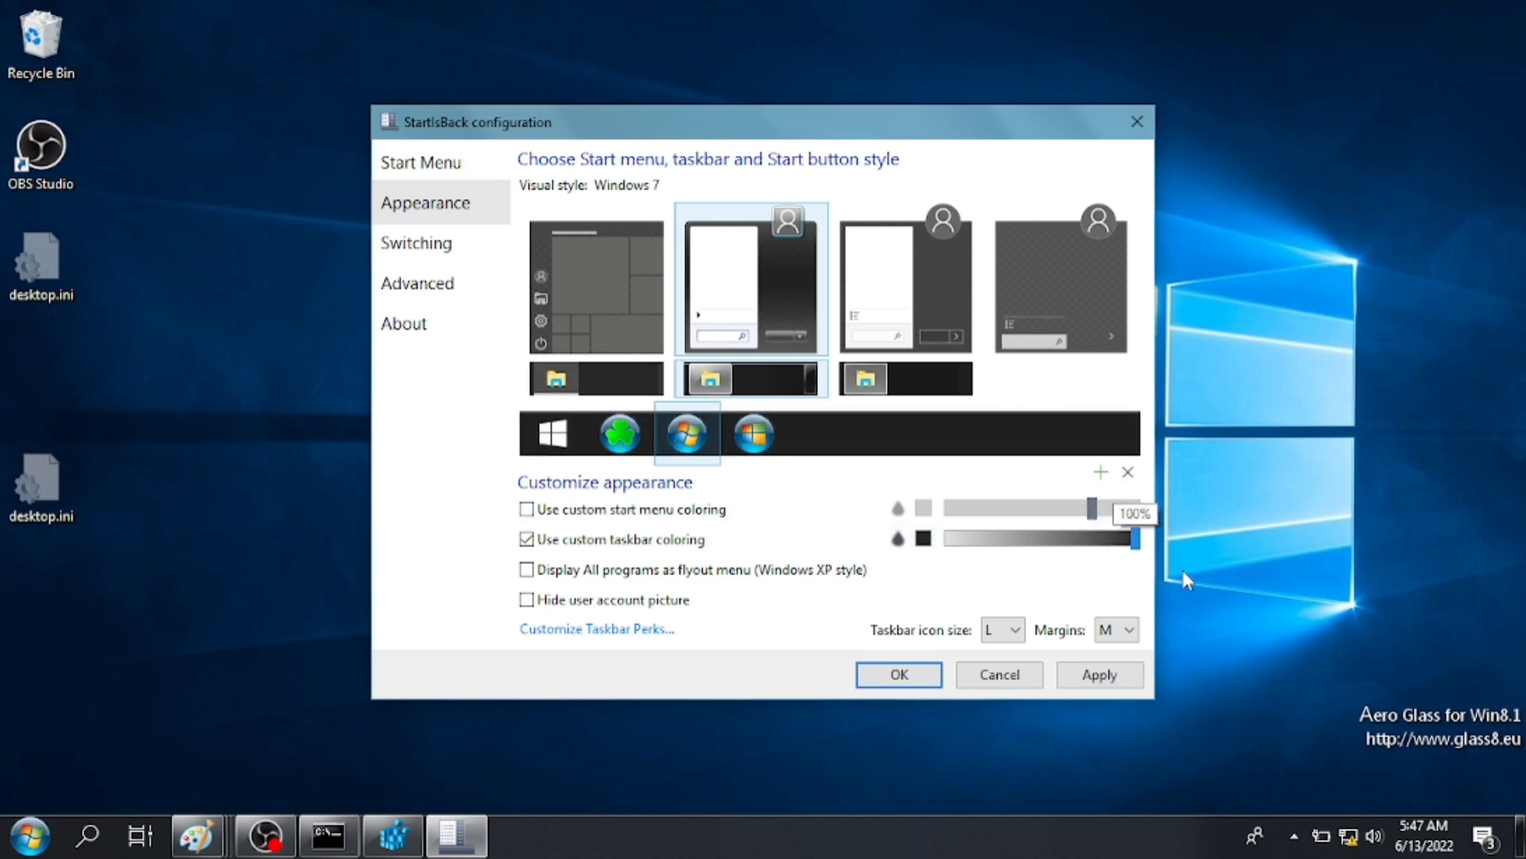
{"action": "left_click", "coordinate": [923, 538]}
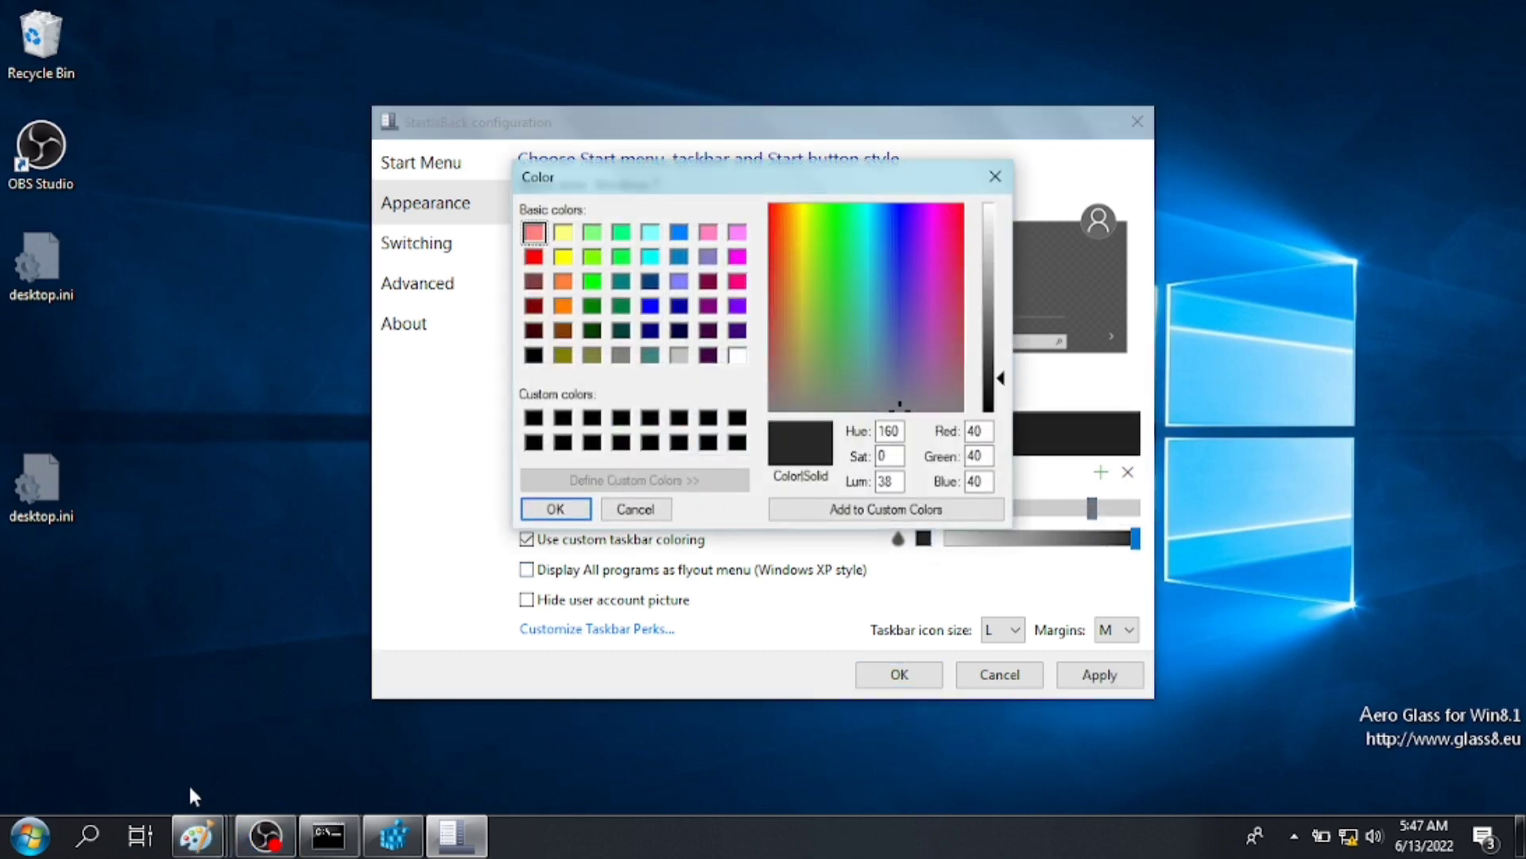
- Open taskbar.png from the Themekit folder and snap it beside the folder as a colour reference
{"action": "double_click", "coordinate": [38, 39]}
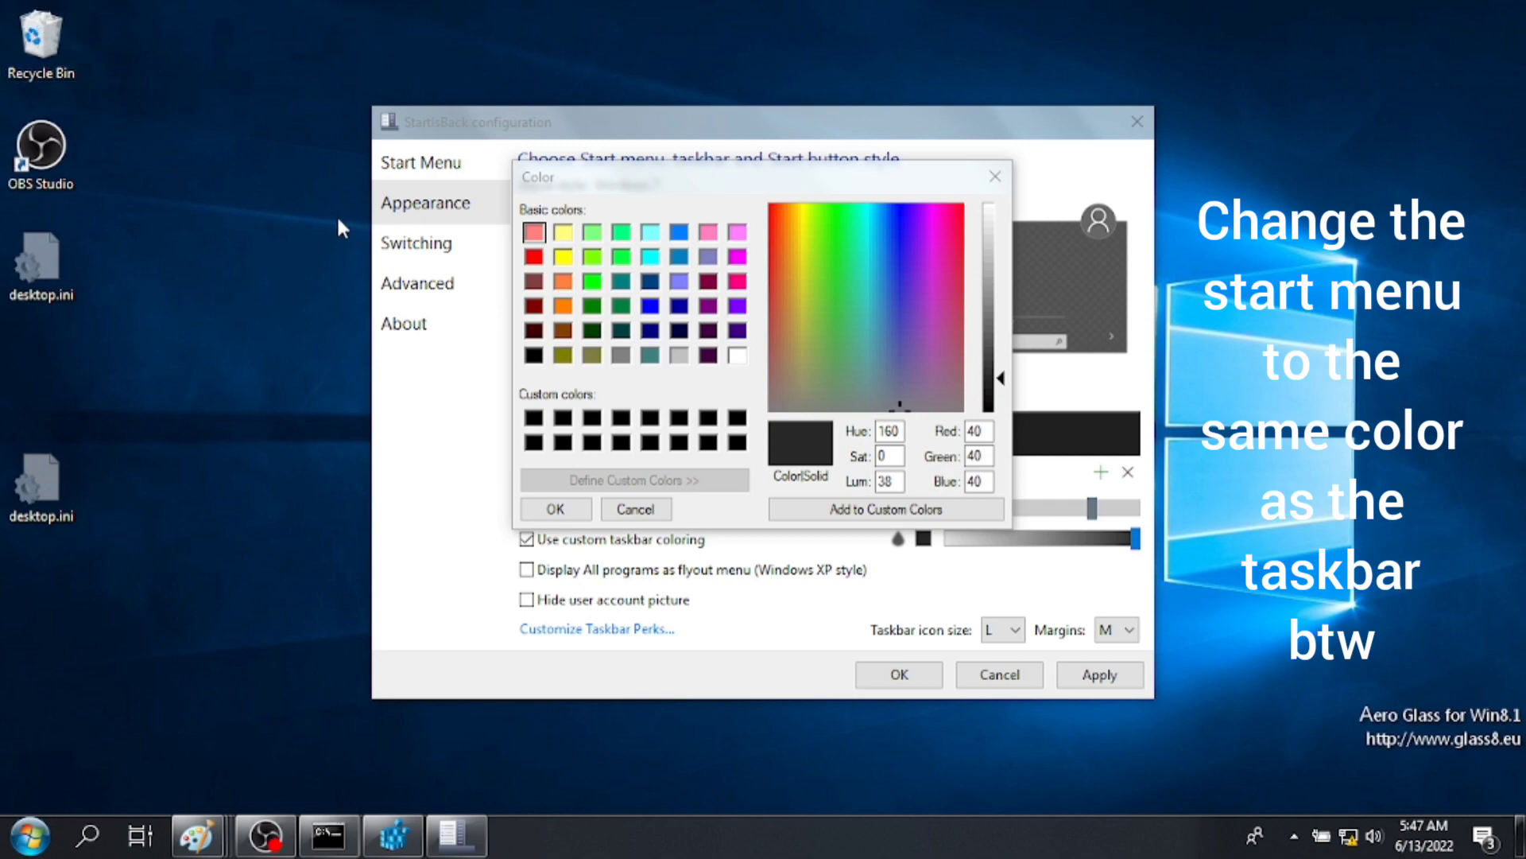
{"action": "left_click", "coordinate": [235, 480]}
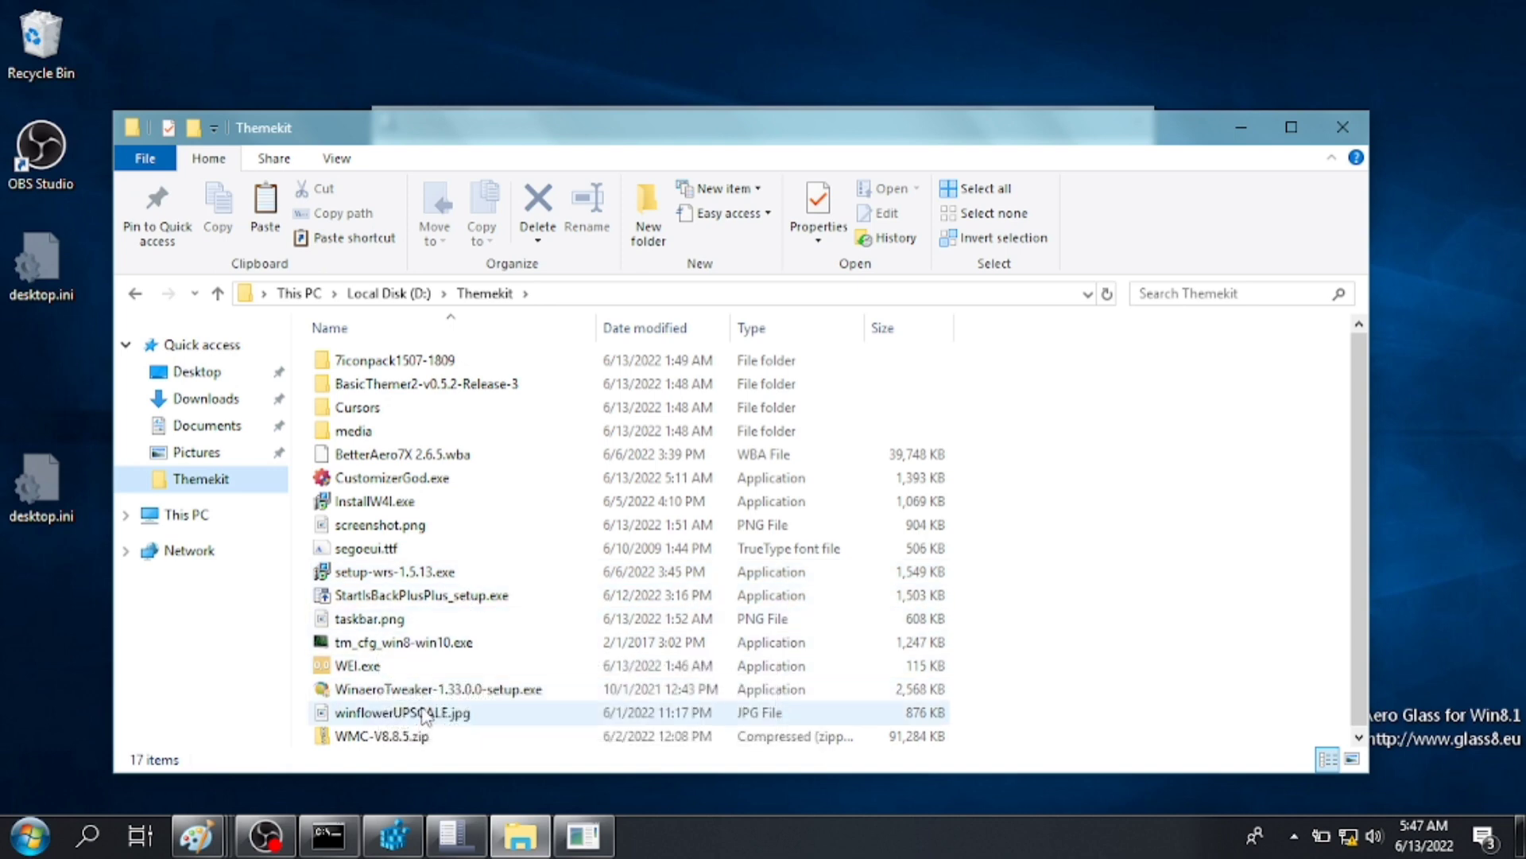
{"action": "left_click", "coordinate": [362, 620]}
{"action": "double_click", "coordinate": [361, 621]}
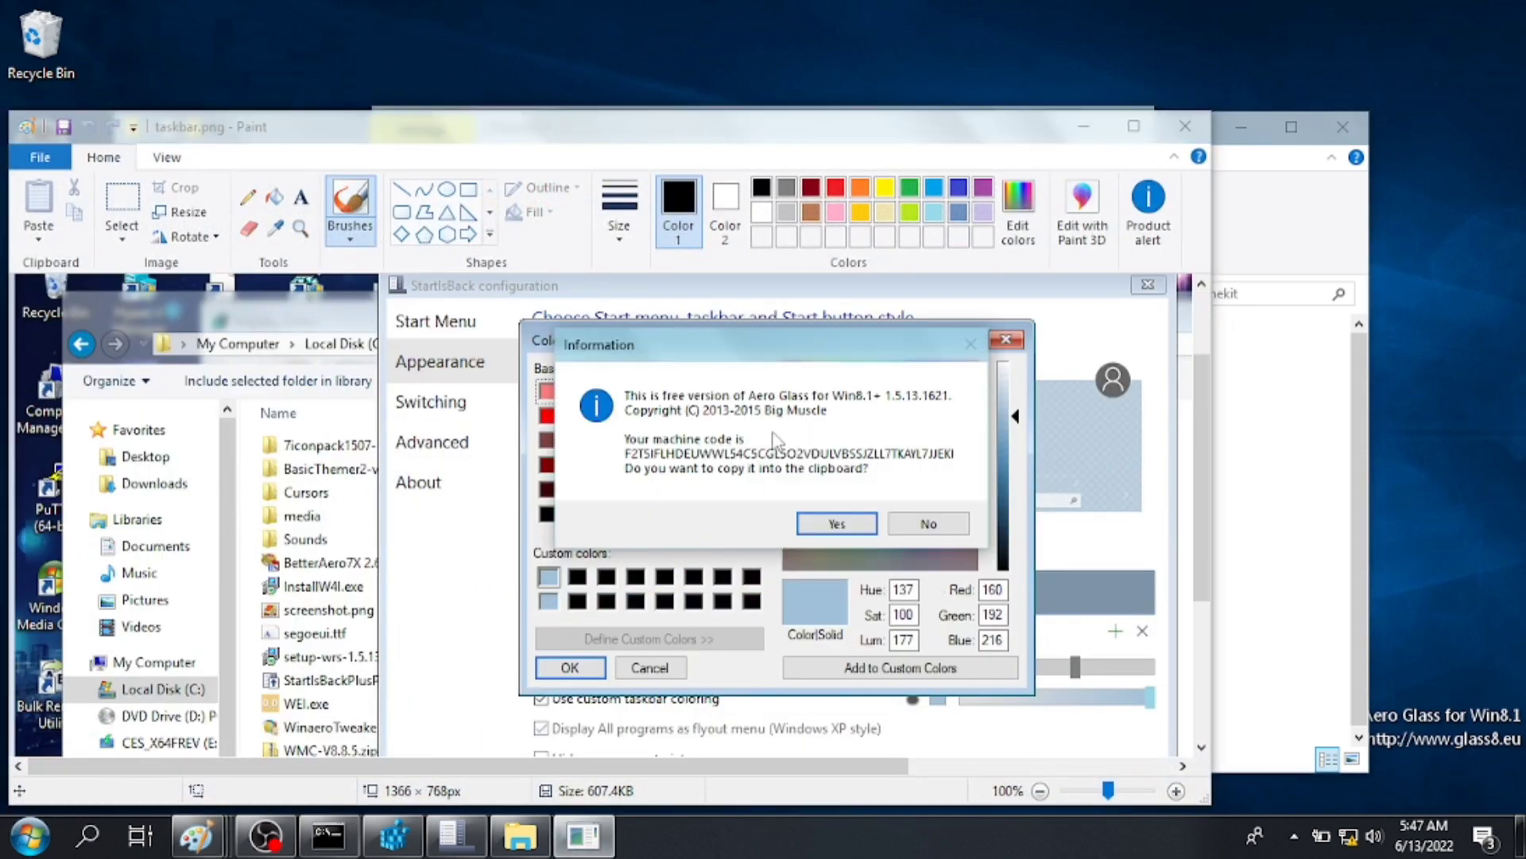
{"action": "left_click", "coordinate": [475, 848]}
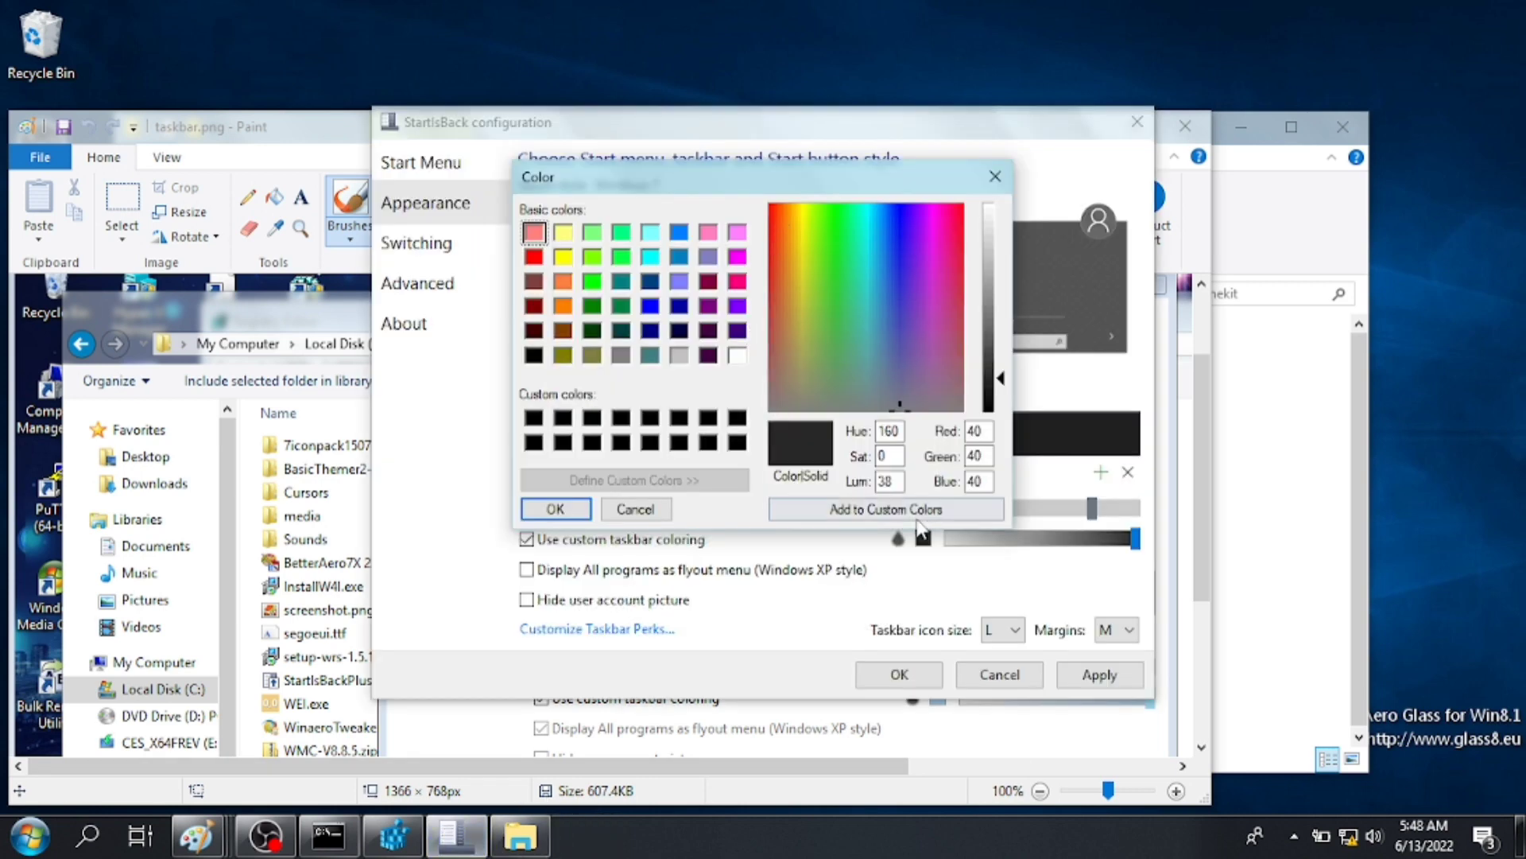
{"action": "left_click_drag", "start_coordinate": [835, 188], "coordinate": [718, 218]}
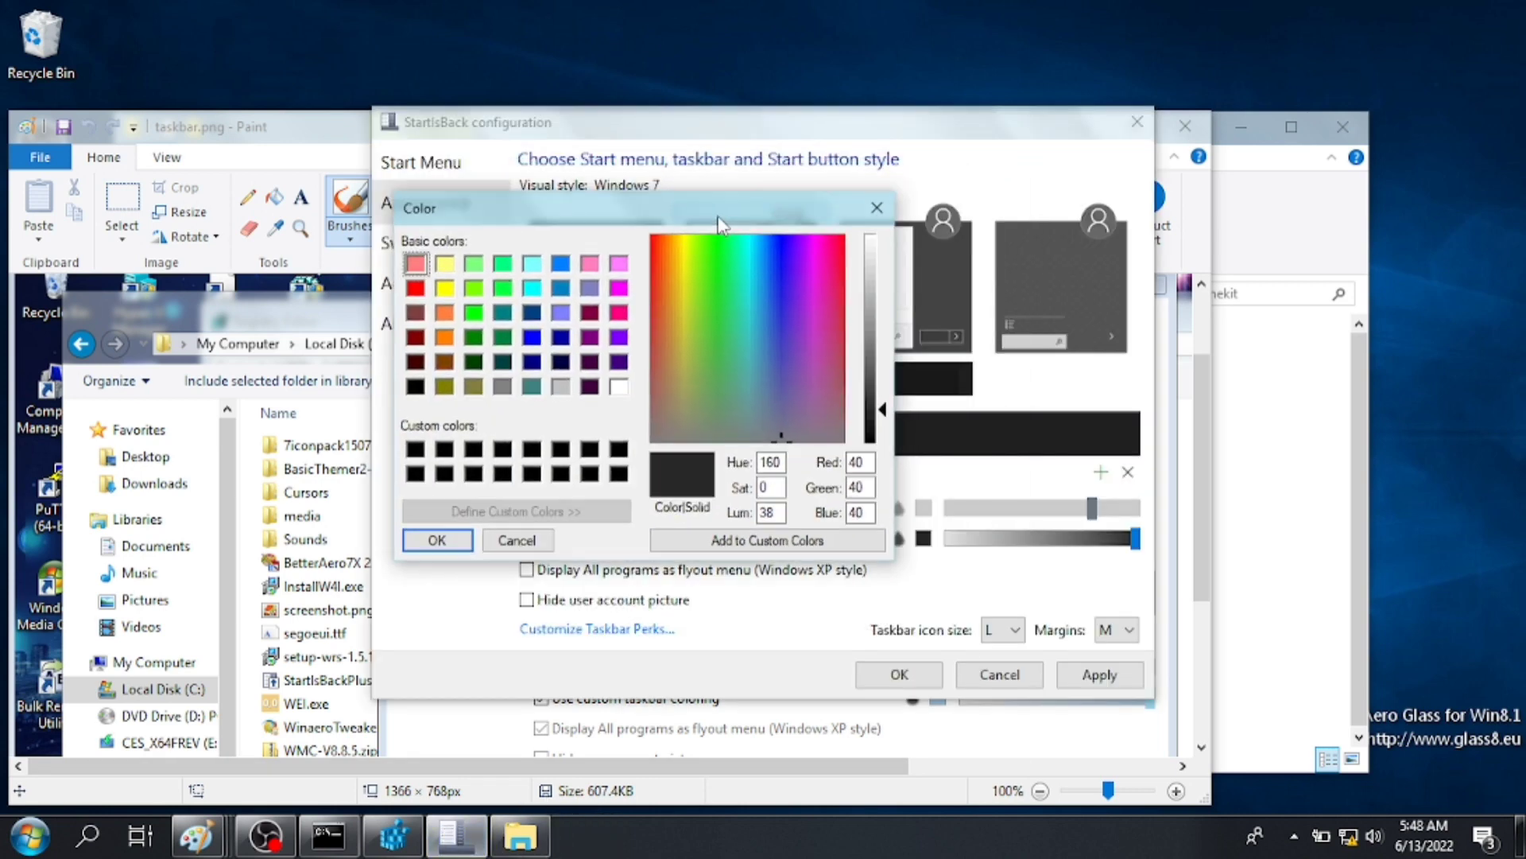
{"action": "mouse_move", "coordinate": [318, 127]}
{"action": "left_mouse_down"}
{"action": "mouse_move", "coordinate": [318, 9]}
{"action": "mouse_move", "coordinate": [2, 32]}
{"action": "left_mouse_up"}
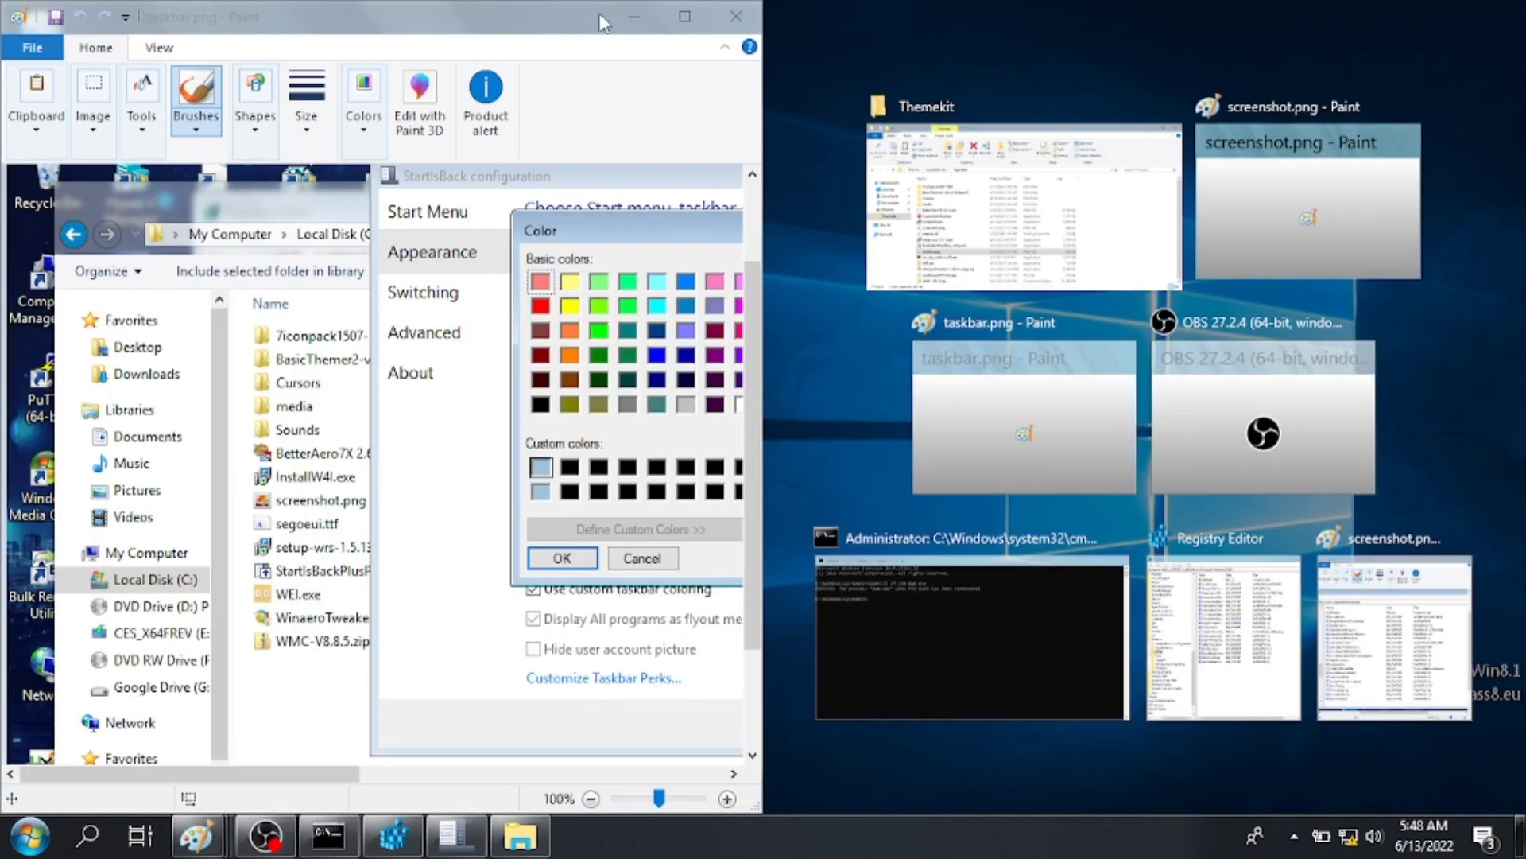
{"action": "left_click", "coordinate": [915, 208]}
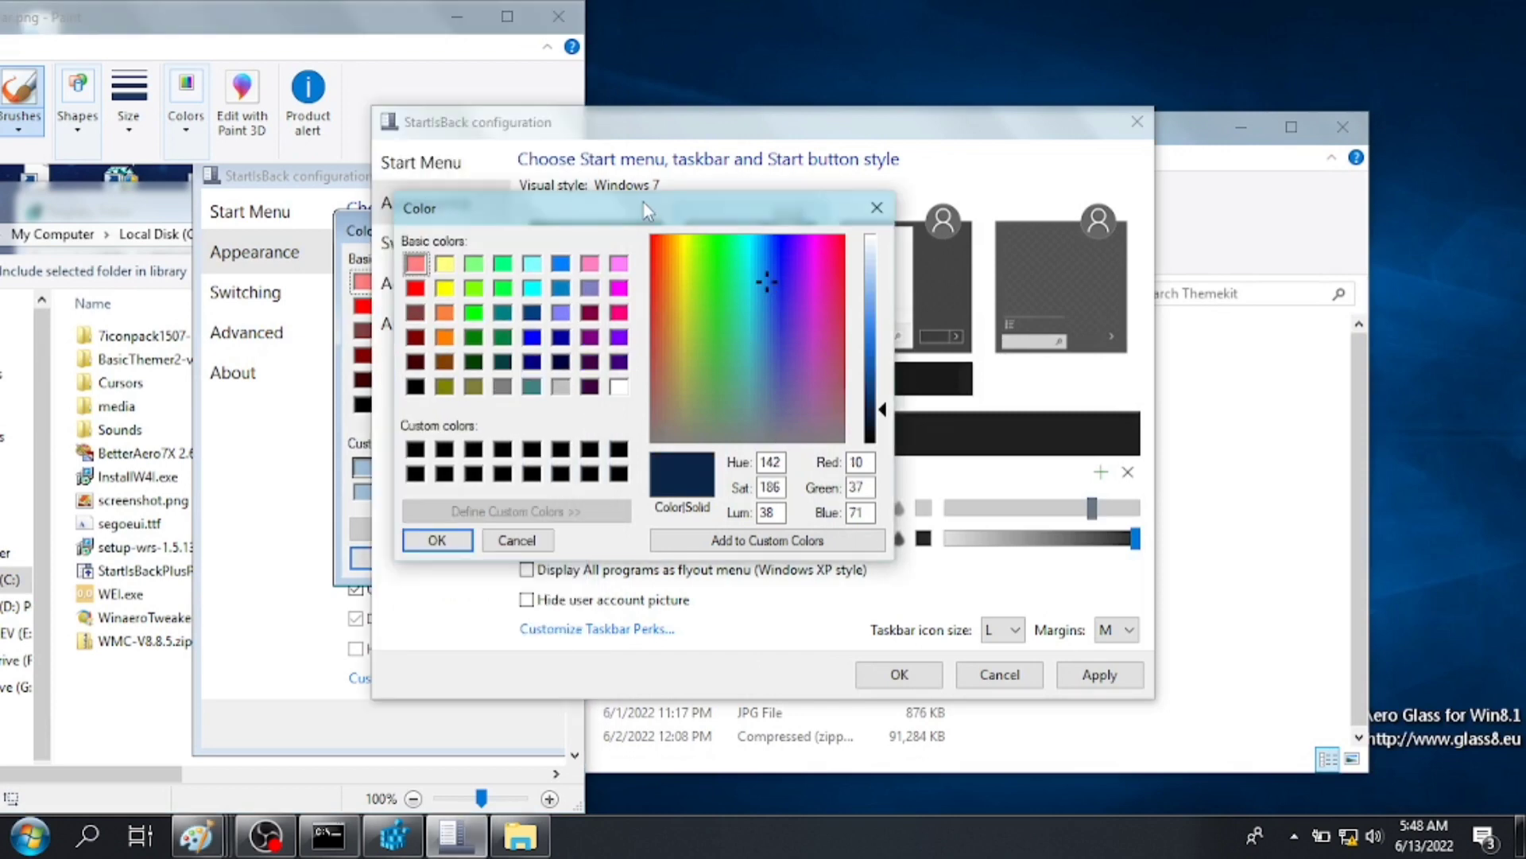
{"action": "left_click_drag", "start_coordinate": [330, 31], "coordinate": [88, 32]}
- Set the taskbar colour to RGB 160, 192, 216, then apply and save the settings
{"action": "left_click", "coordinate": [880, 472]}
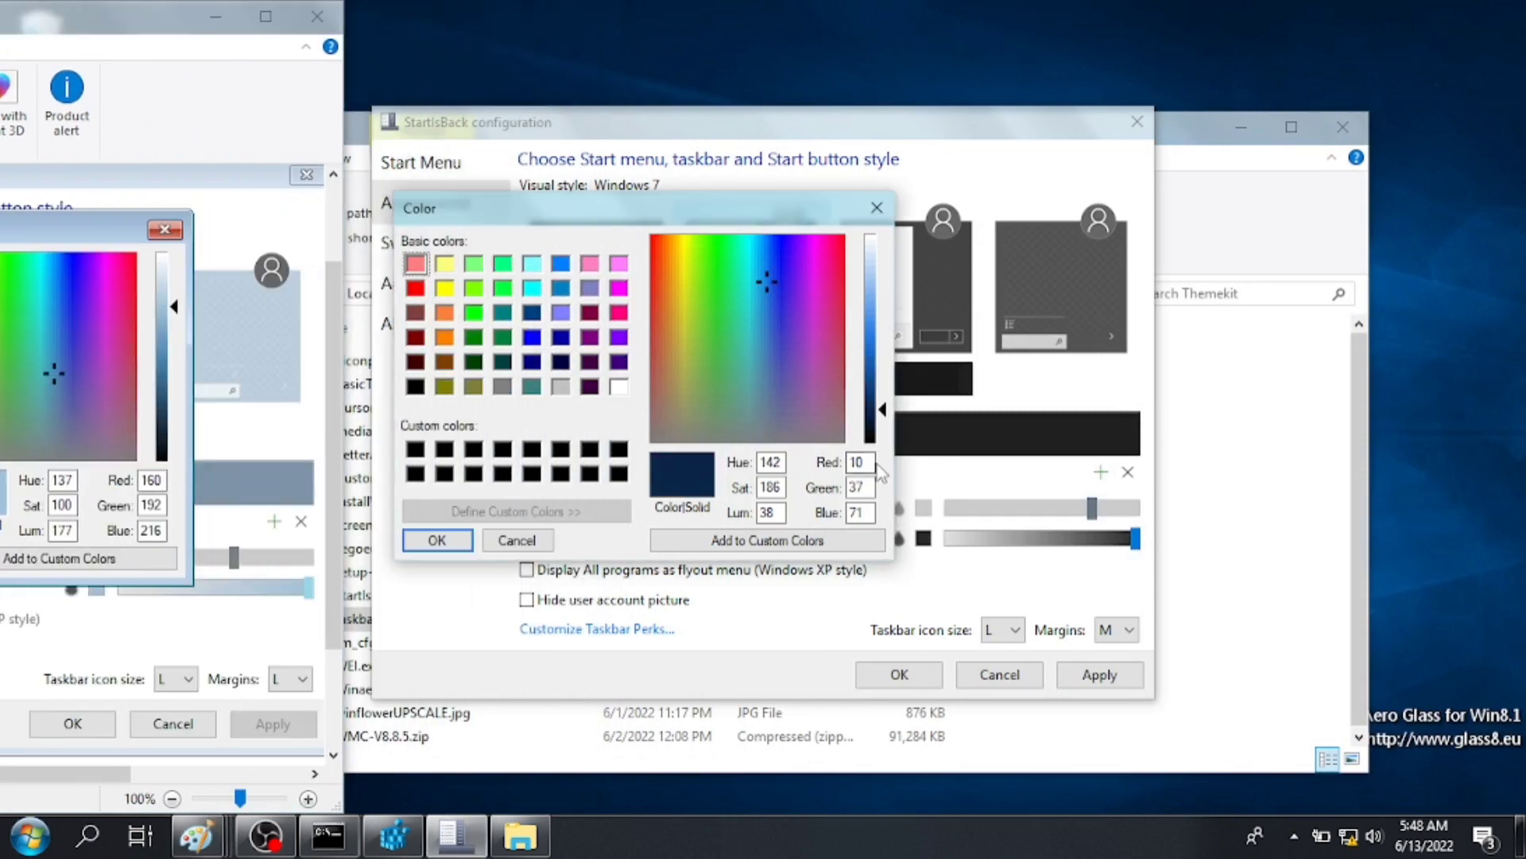
{"action": "type", "text": "160"}
{"action": "key", "text": "Tab"}
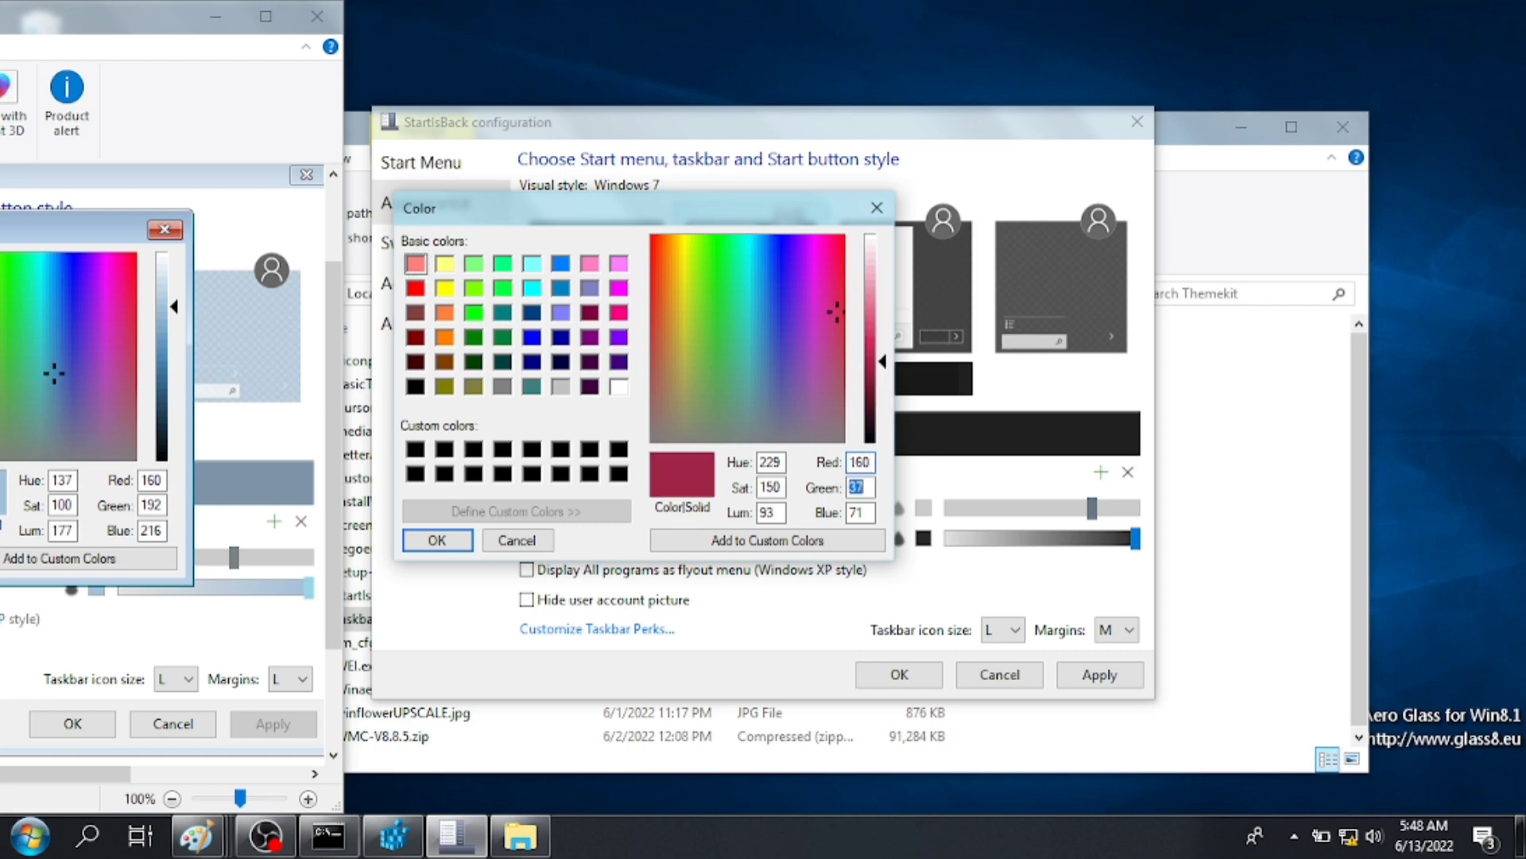
{"action": "type", "text": "192"}
{"action": "type", "text": "216"}
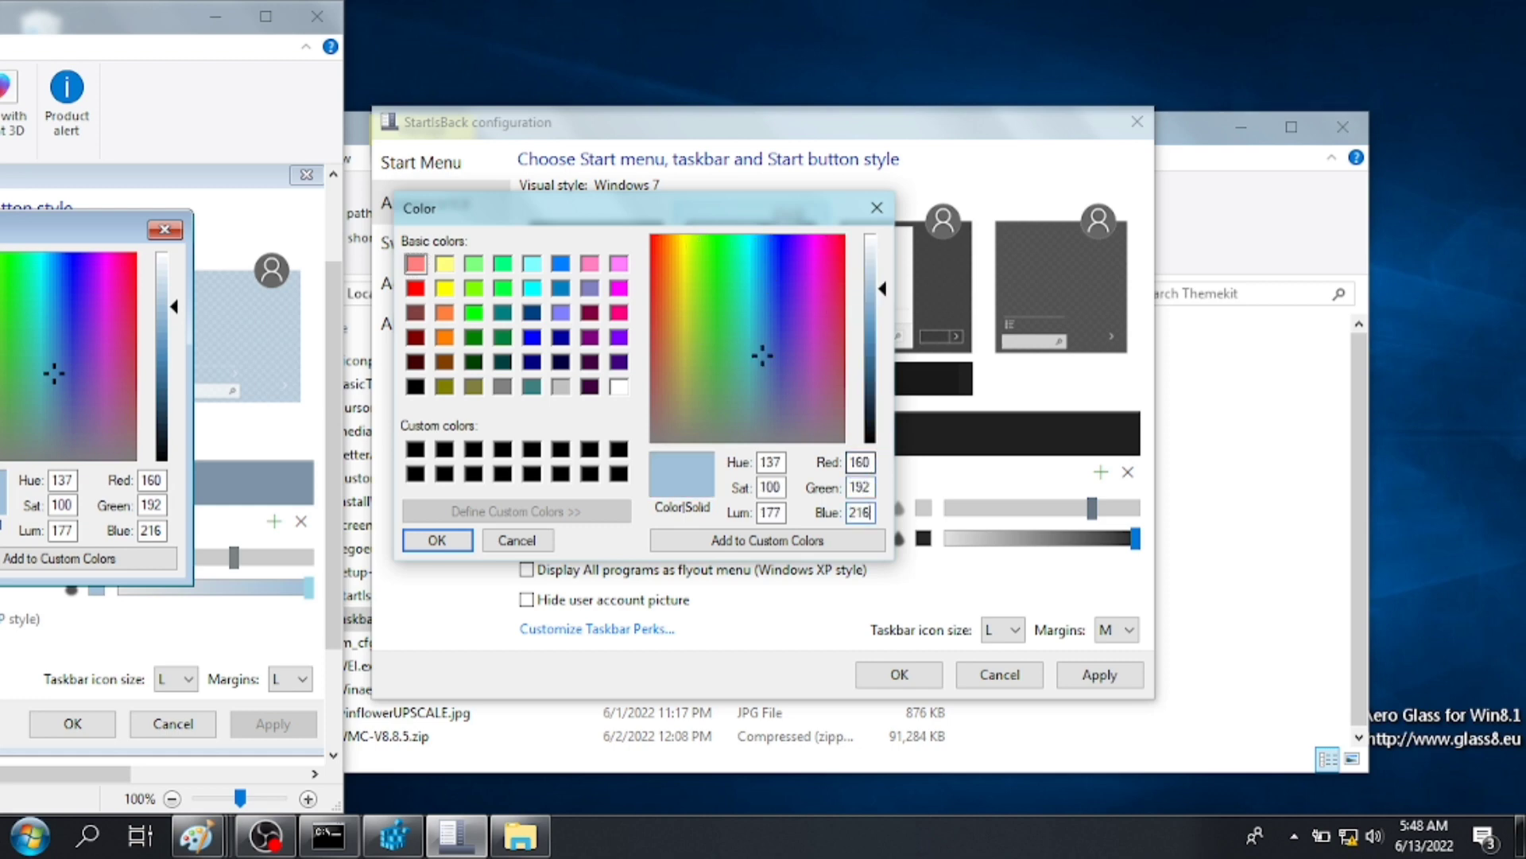
{"action": "left_click", "coordinate": [767, 540]}
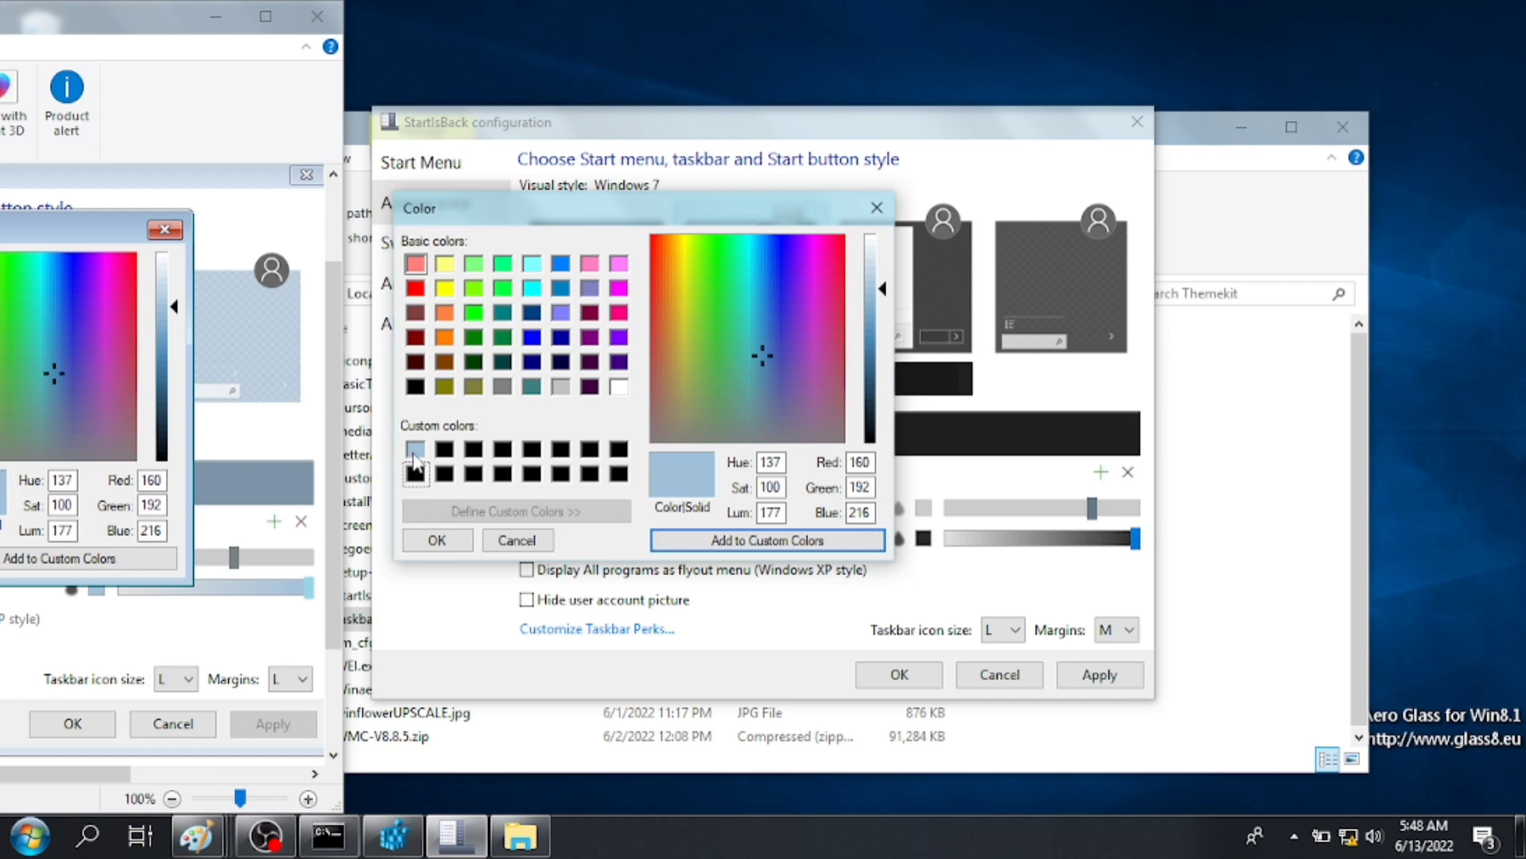
{"action": "left_click", "coordinate": [437, 540]}
{"action": "left_click", "coordinate": [1091, 675]}
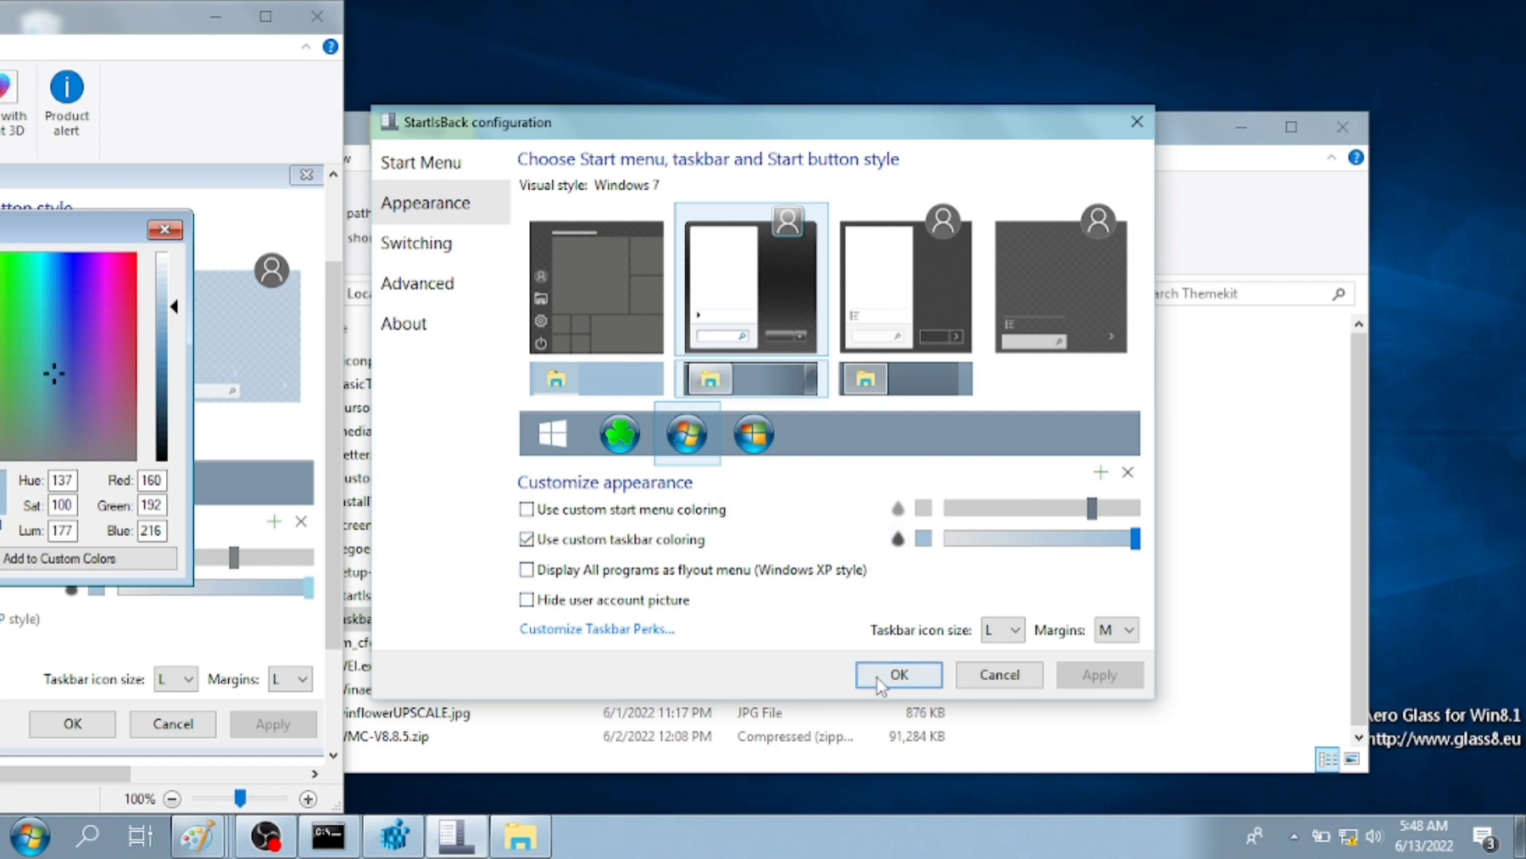
{"action": "left_click", "coordinate": [898, 675]}
- Remove the Task View button and hide search from the taskbar
{"action": "right_click", "coordinate": [604, 839]}
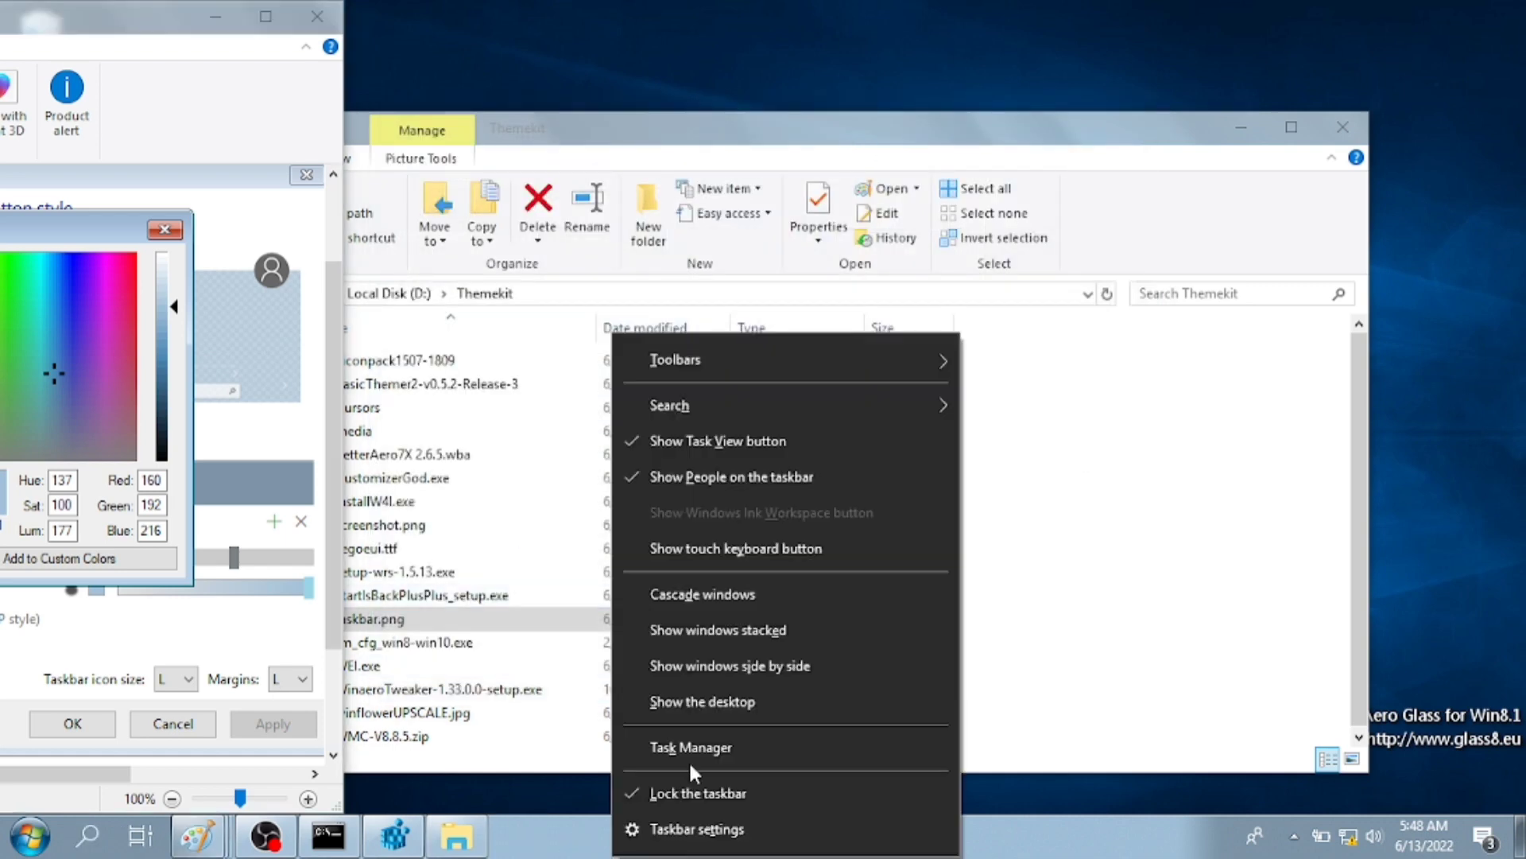
{"action": "left_click", "coordinate": [719, 442]}
{"action": "right_click", "coordinate": [752, 838]}
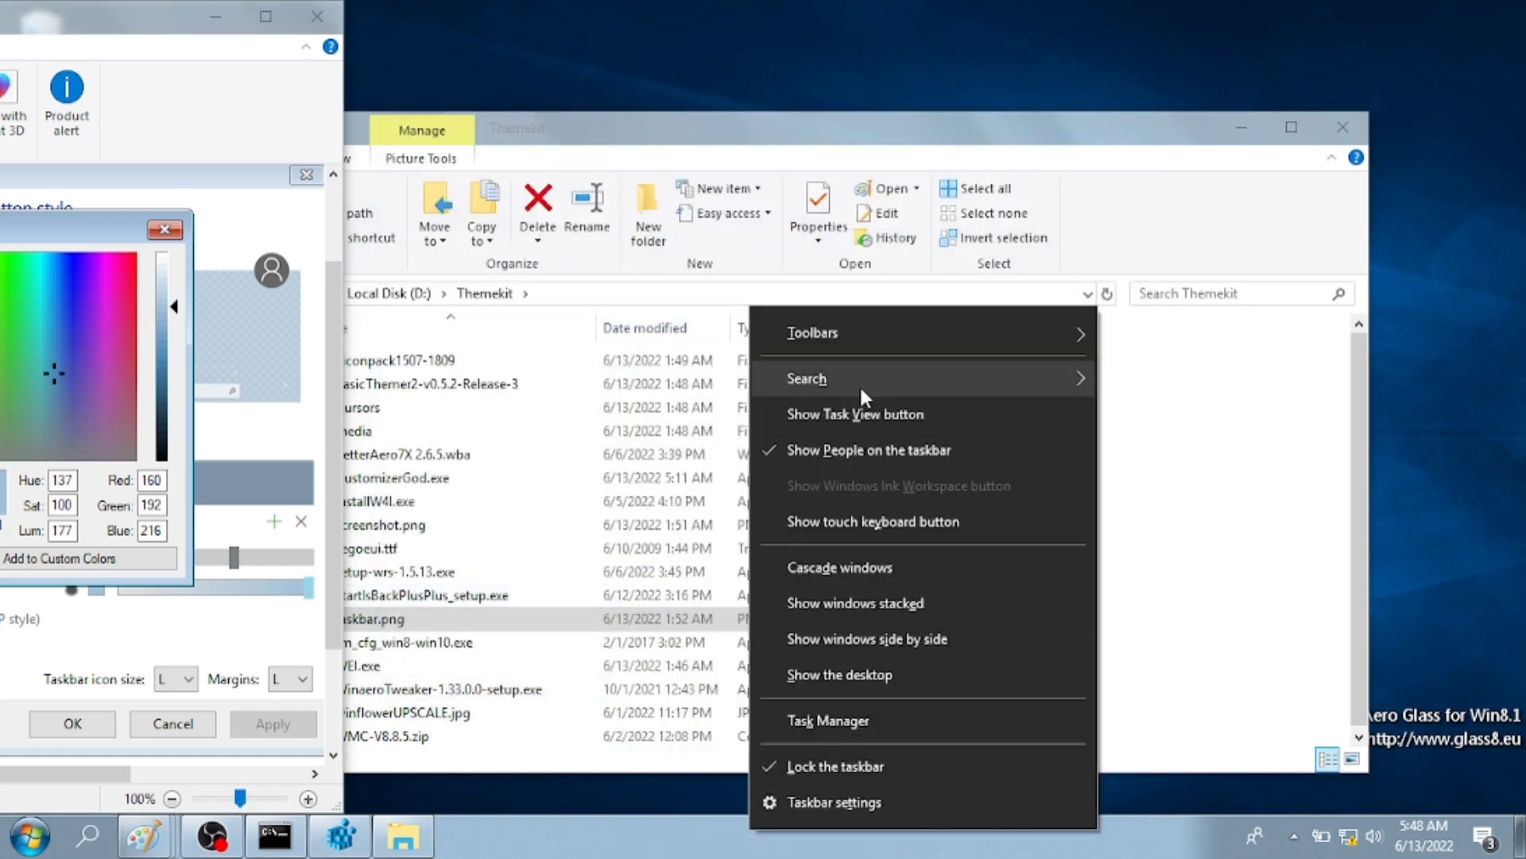
{"action": "mouse_move", "coordinate": [865, 397]}
{"action": "left_click", "coordinate": [1136, 383]}
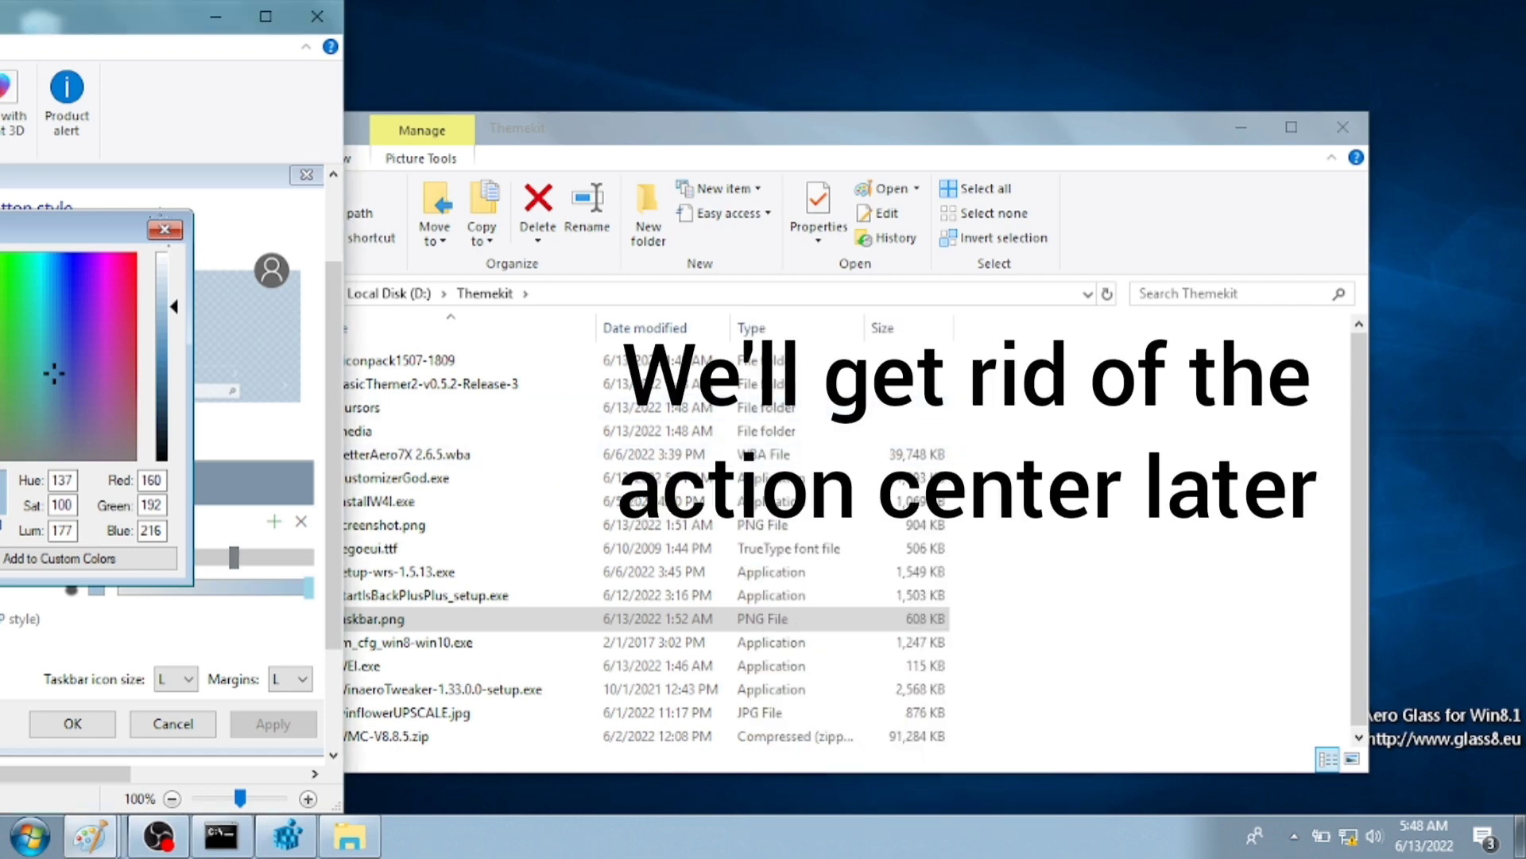
- Close taskbar.png without saving and launch BasicThemer2.exe from its release folder
{"action": "left_click", "coordinate": [317, 16]}
{"action": "left_click", "coordinate": [250, 434]}
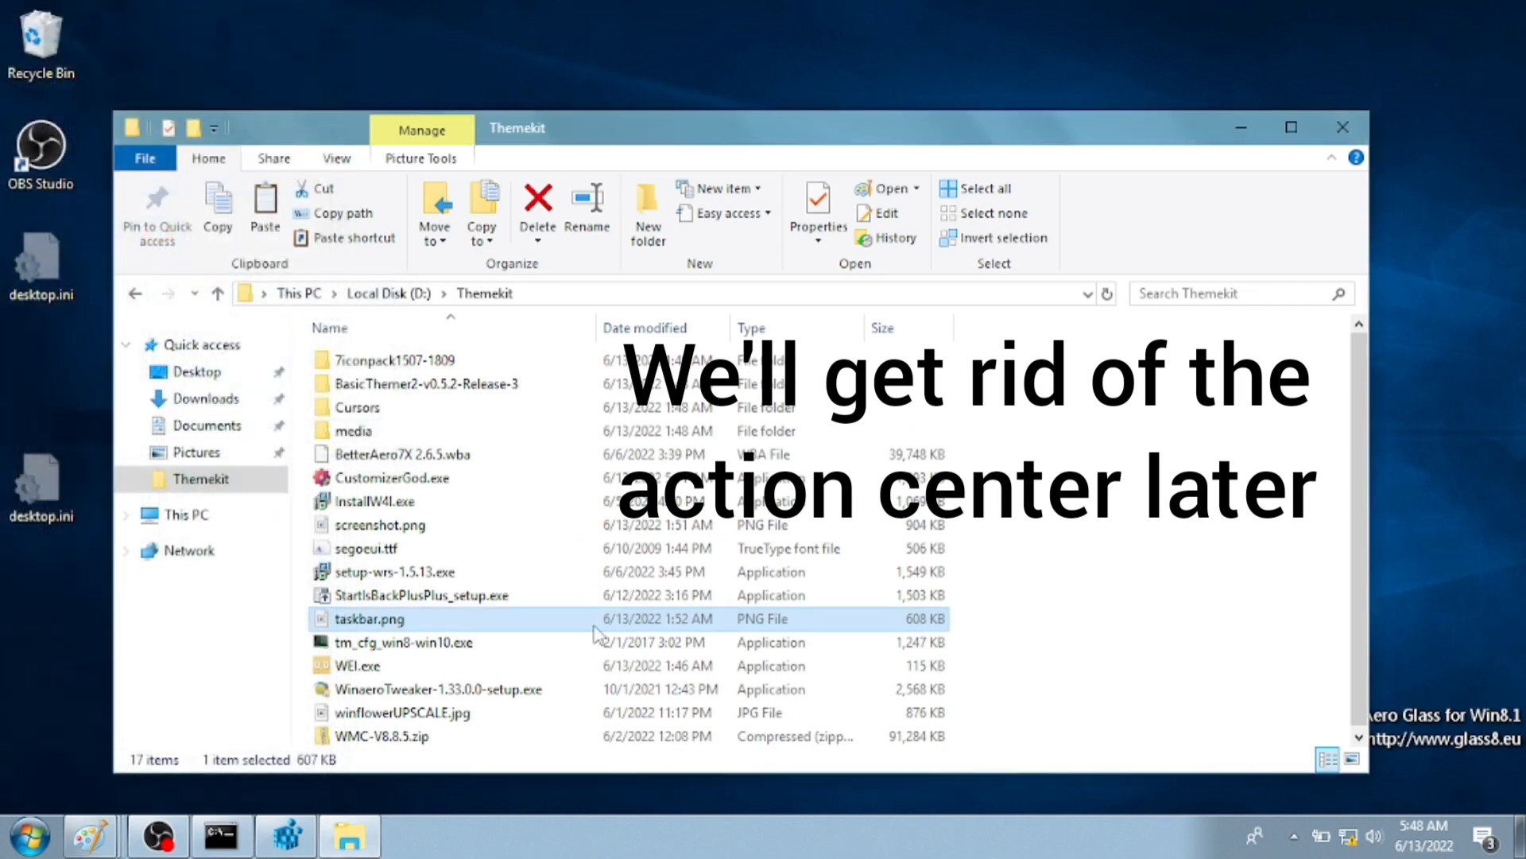
{"action": "left_click", "coordinate": [504, 544]}
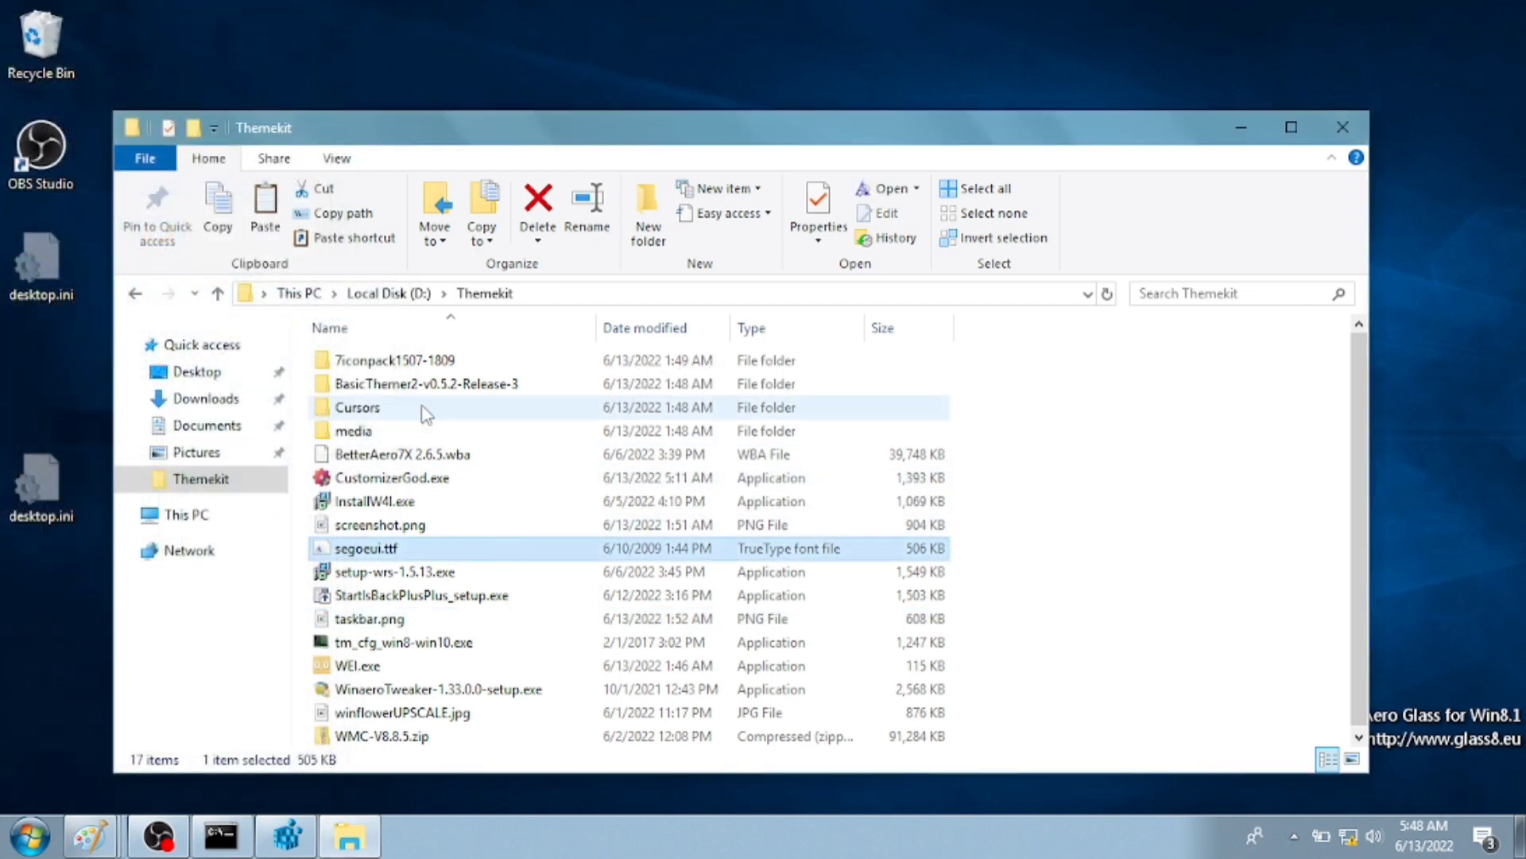
{"action": "left_click", "coordinate": [387, 361]}
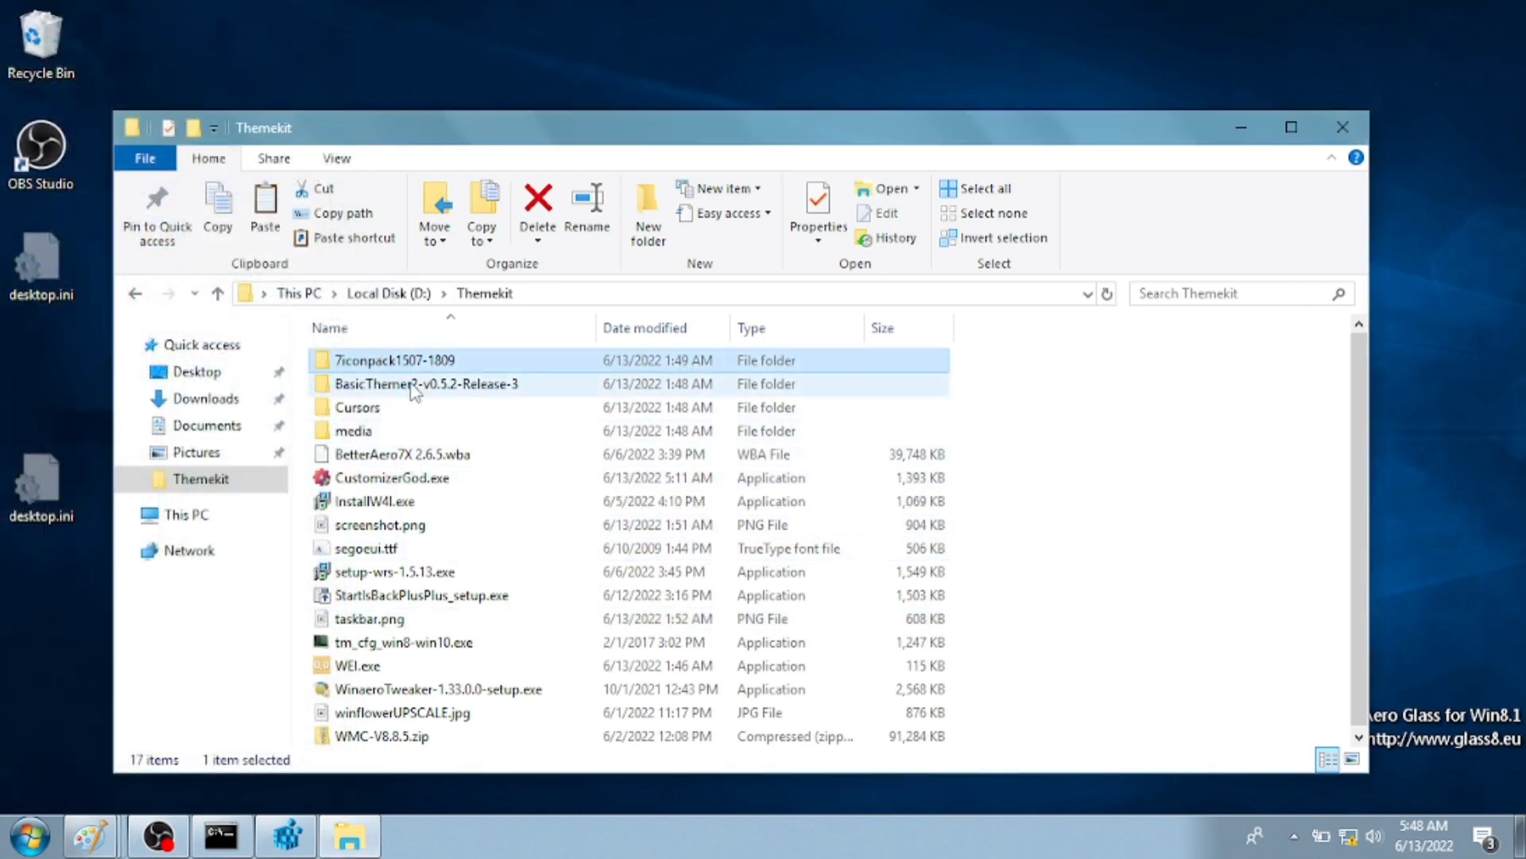
{"action": "double_click", "coordinate": [405, 382]}
{"action": "double_click", "coordinate": [408, 362]}
- Search for Task Scheduler via the Run box and Start menu search
{"action": "key", "text": "super+r"}
{"action": "type", "text": "tasksch"}
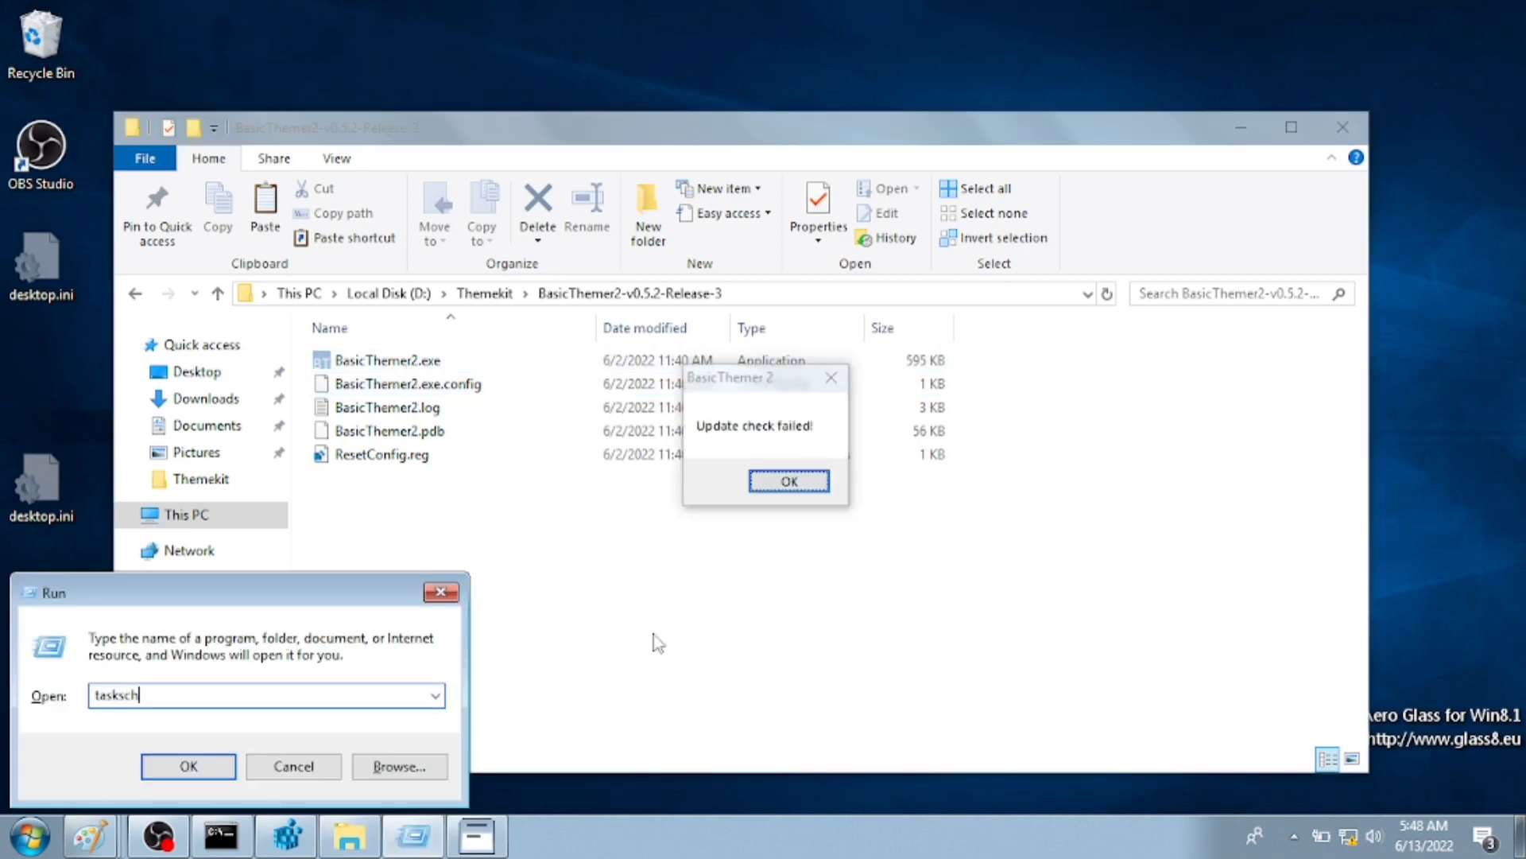
{"action": "key", "text": "super"}
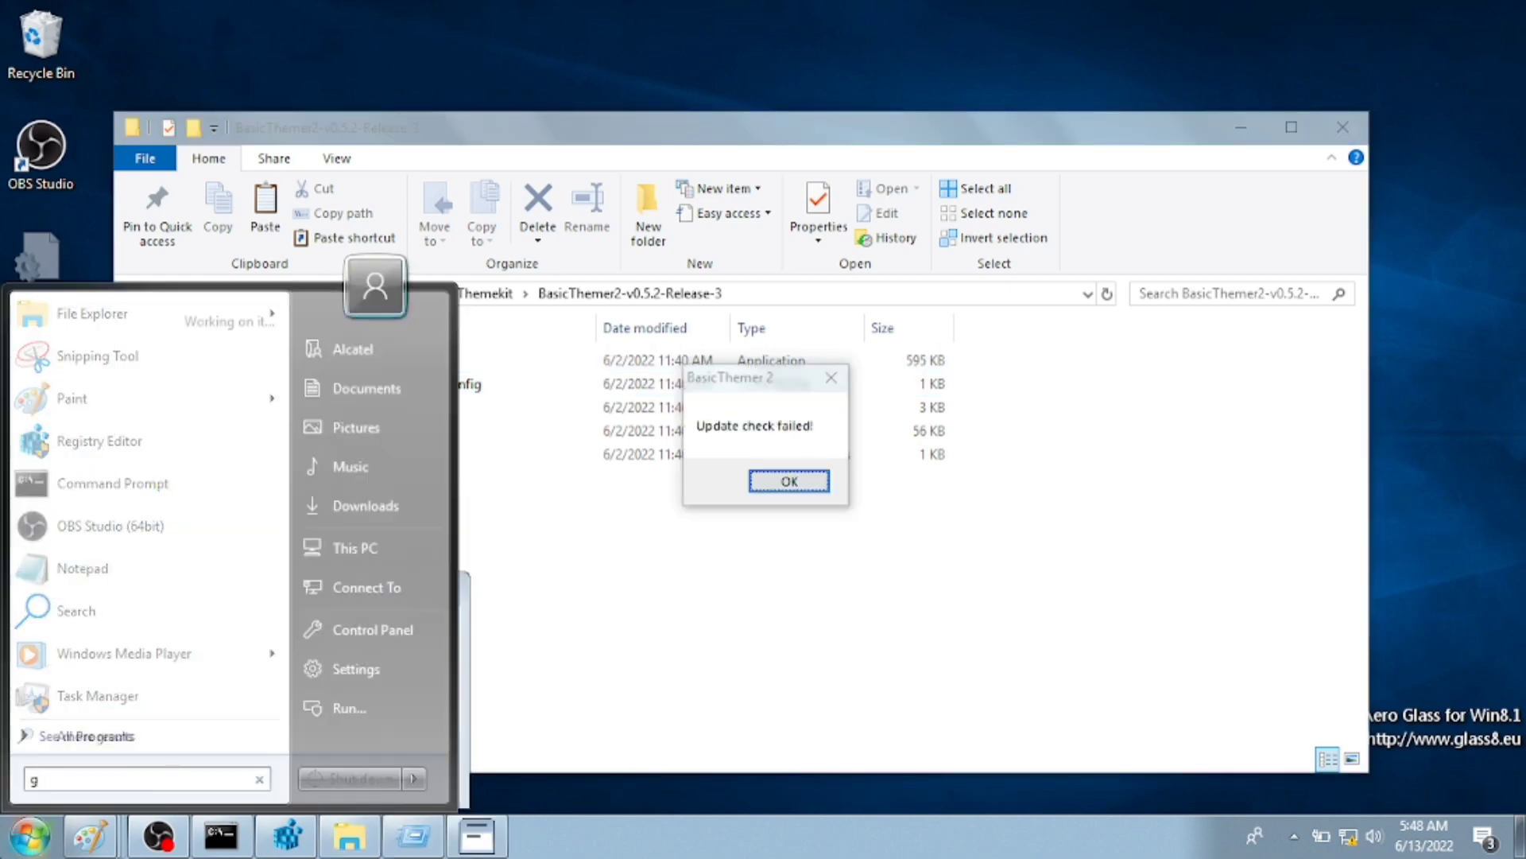
{"action": "type", "text": "gt"}
{"action": "key", "text": "BackSpace"}
{"action": "key", "text": "BackSpace"}
{"action": "type", "text": "task"}
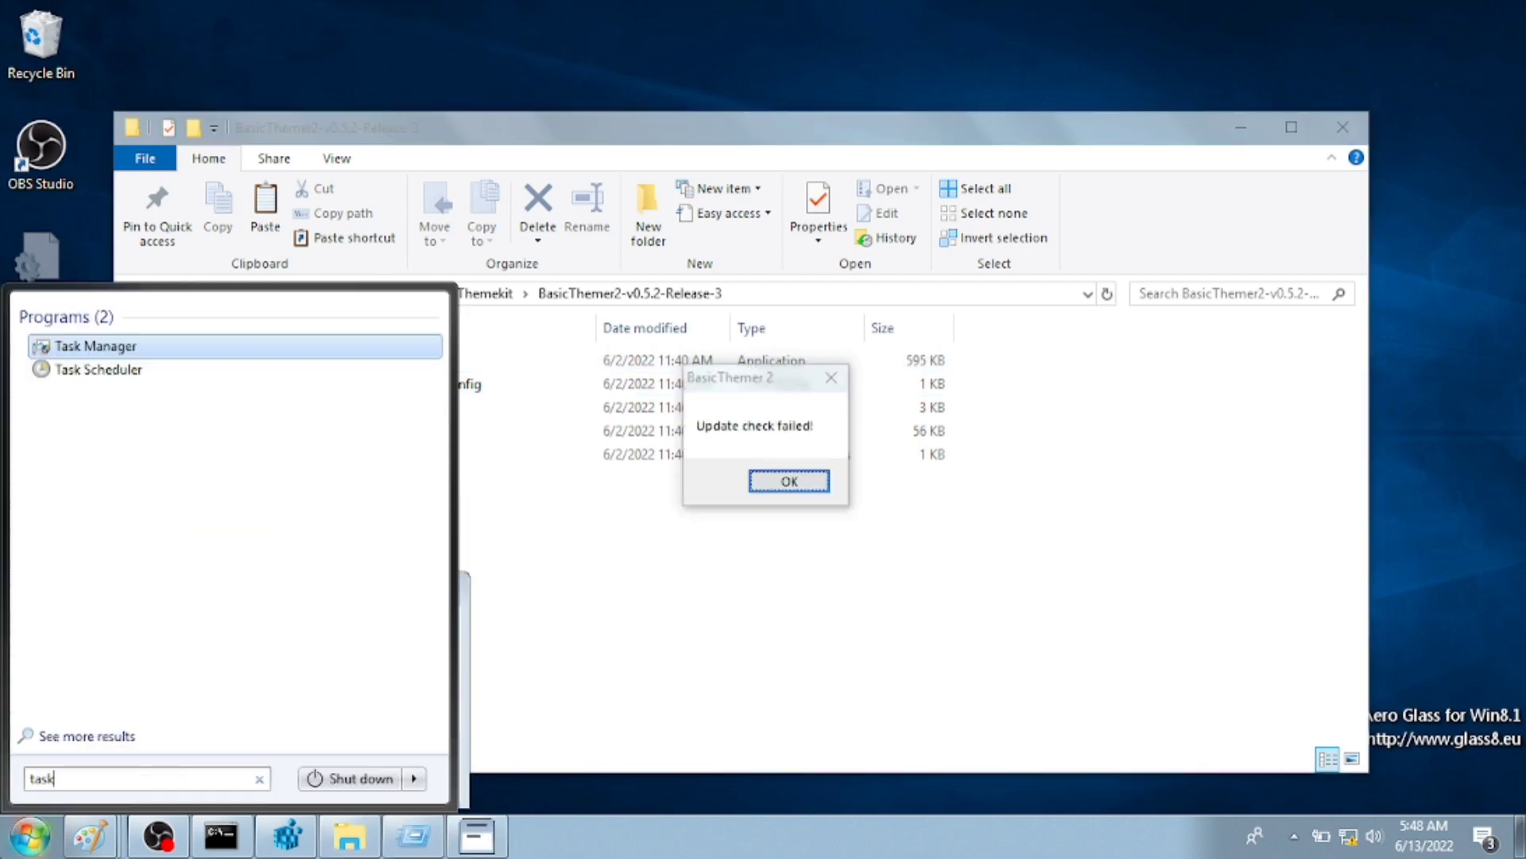
{"action": "key", "text": "Escape"}
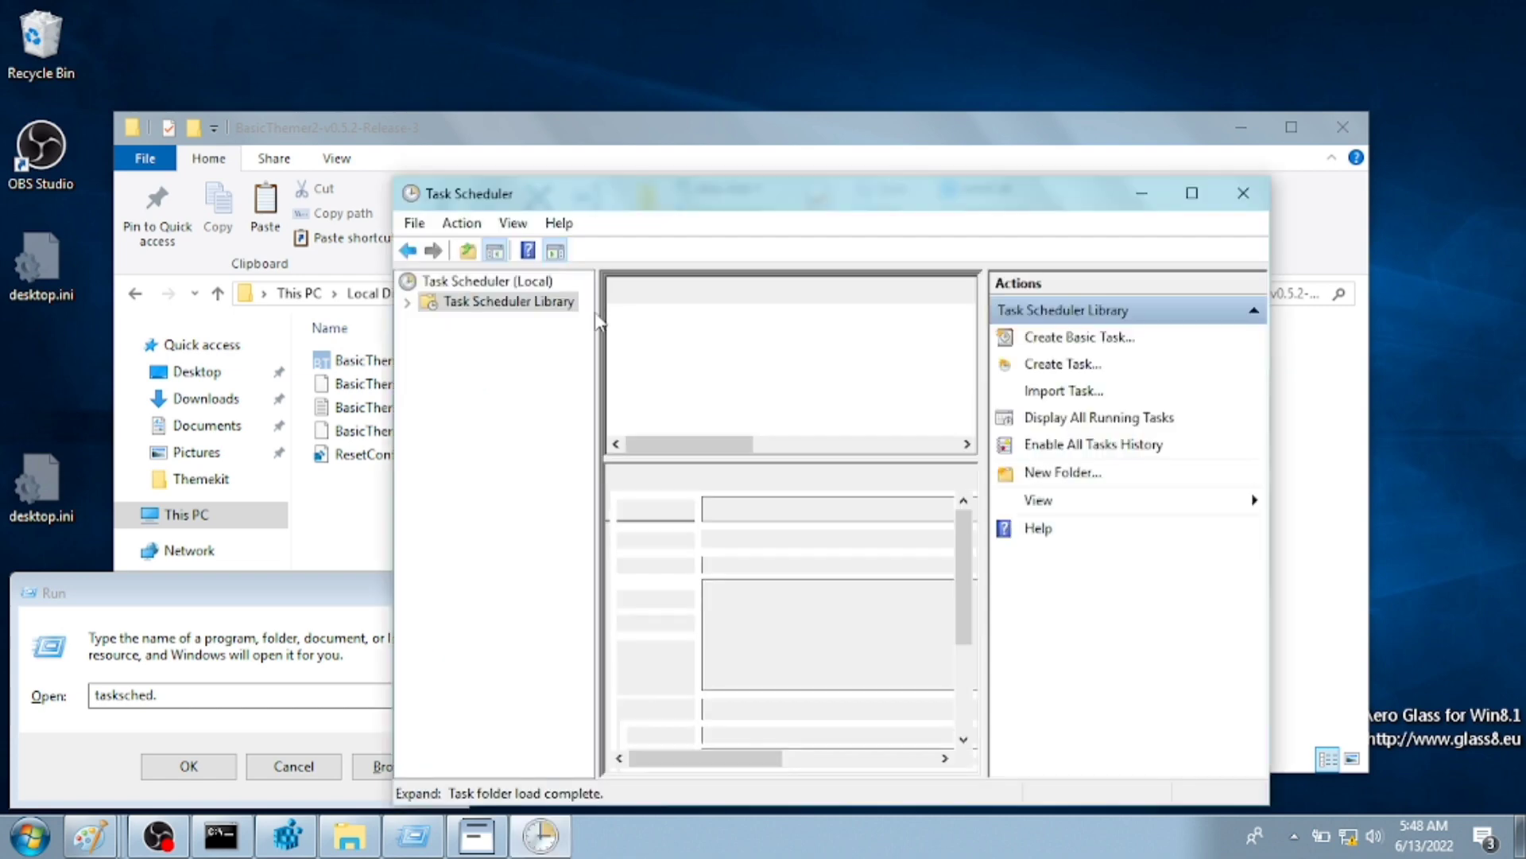
- Create a task named BasicThemer running with highest privileges, configured for Windows 10
{"action": "right_click", "coordinate": [678, 340]}
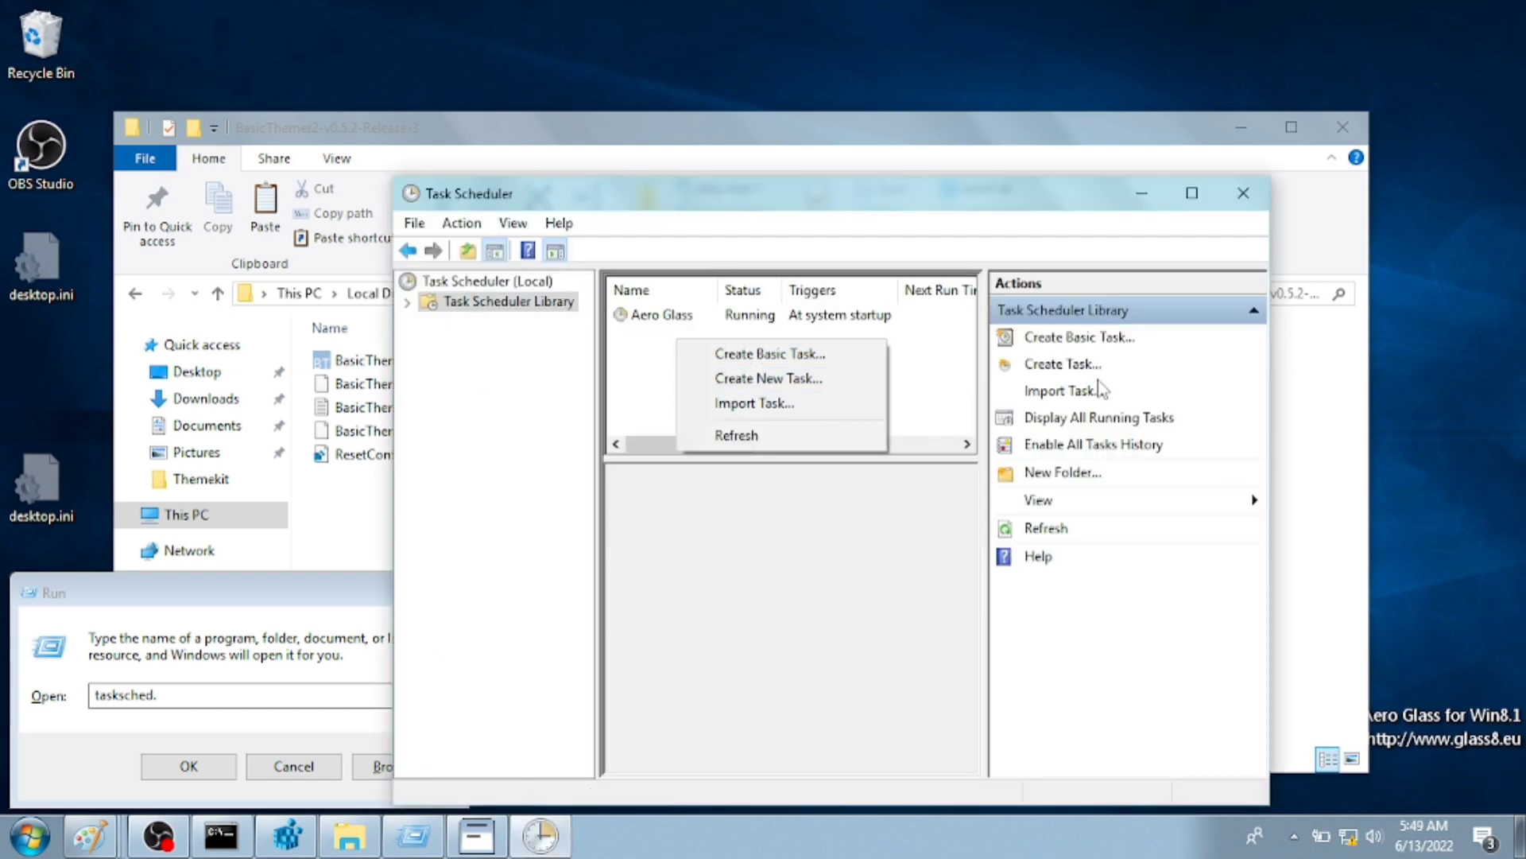
{"action": "left_click", "coordinate": [1079, 366]}
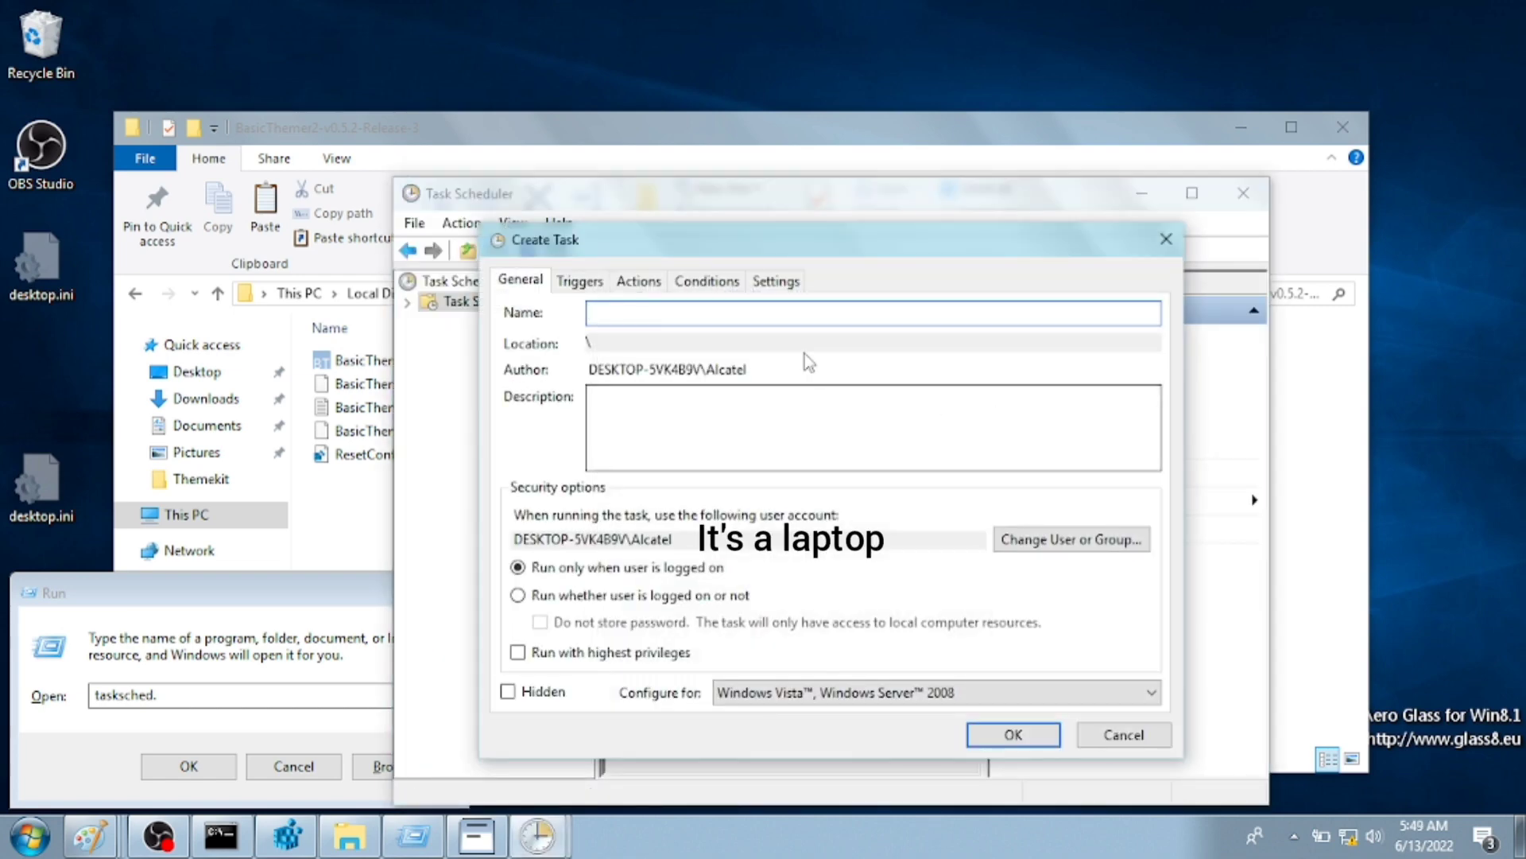
{"action": "type", "text": "BasicThemer"}
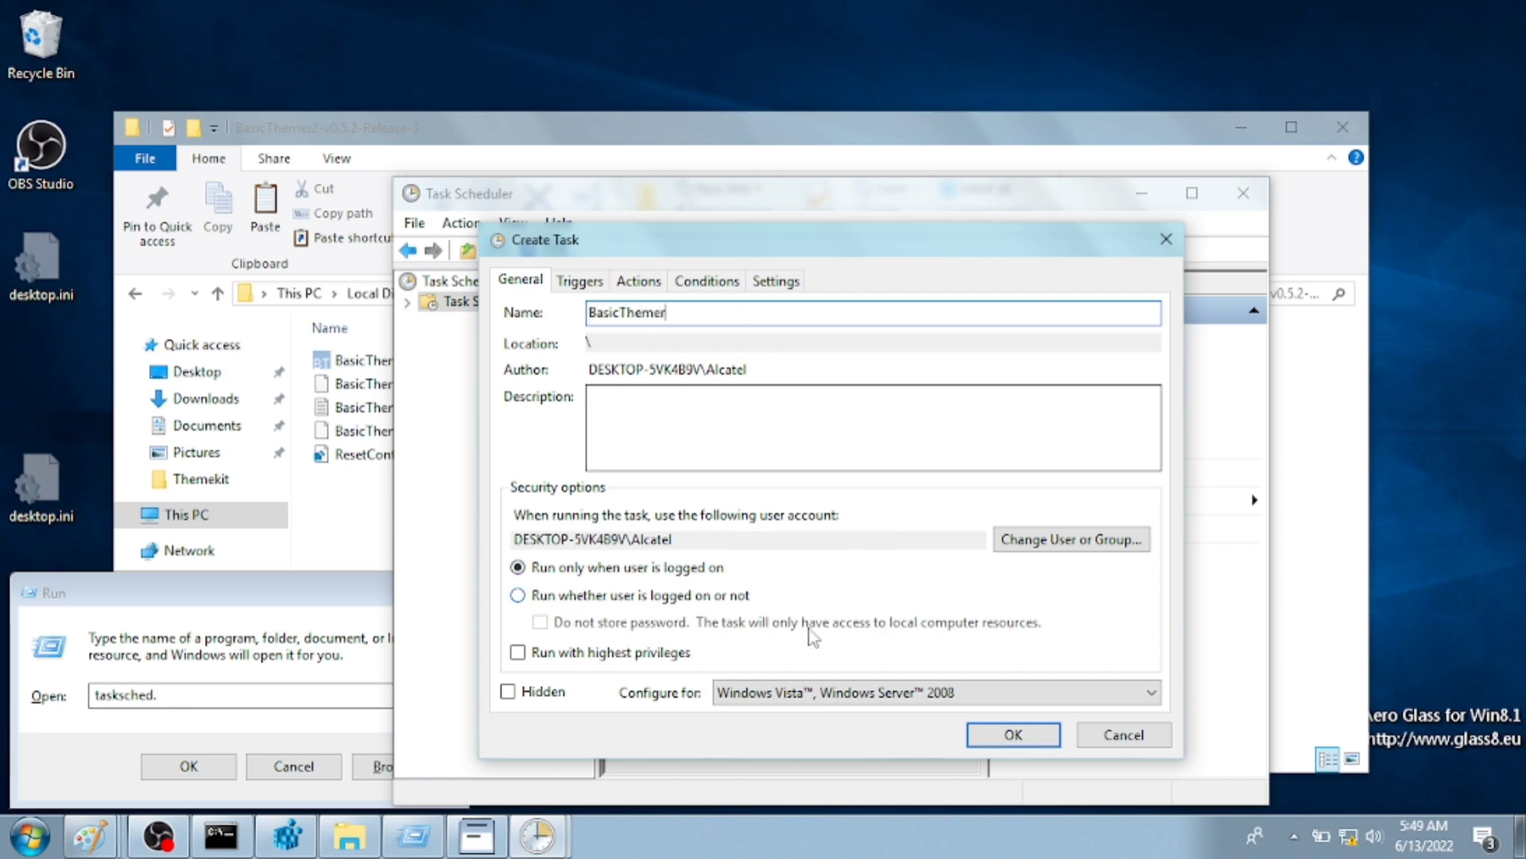
{"action": "left_click", "coordinate": [668, 650]}
{"action": "left_click", "coordinate": [747, 694]}
{"action": "scroll", "coordinate": [763, 719], "scroll_direction": "up", "scroll_amount": 1}
{"action": "left_click", "coordinate": [777, 713]}
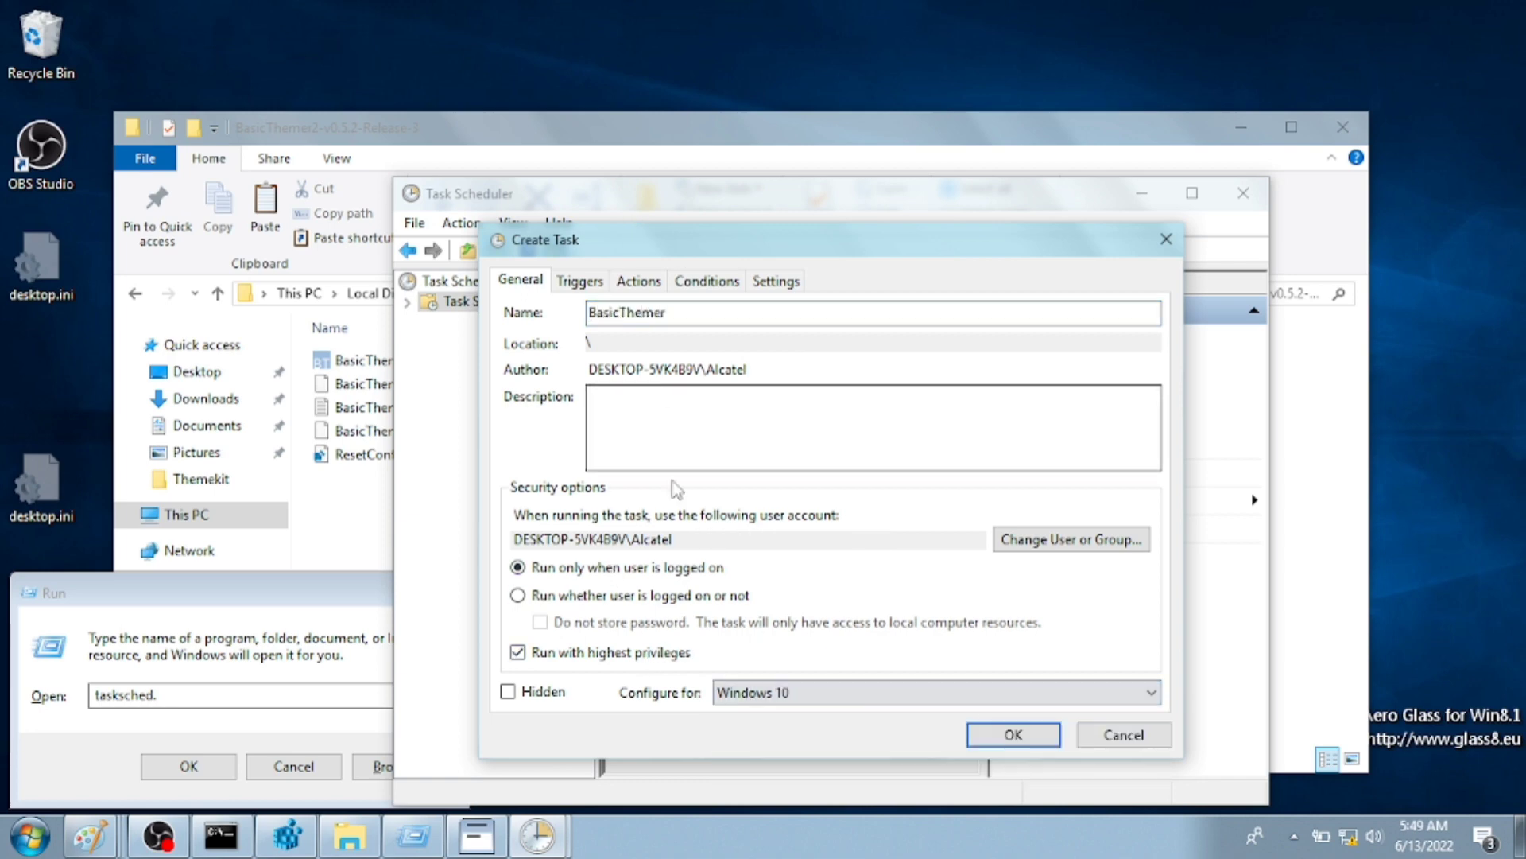
- Add an At log on trigger to the BasicThemer task
{"action": "left_click", "coordinate": [594, 294]}
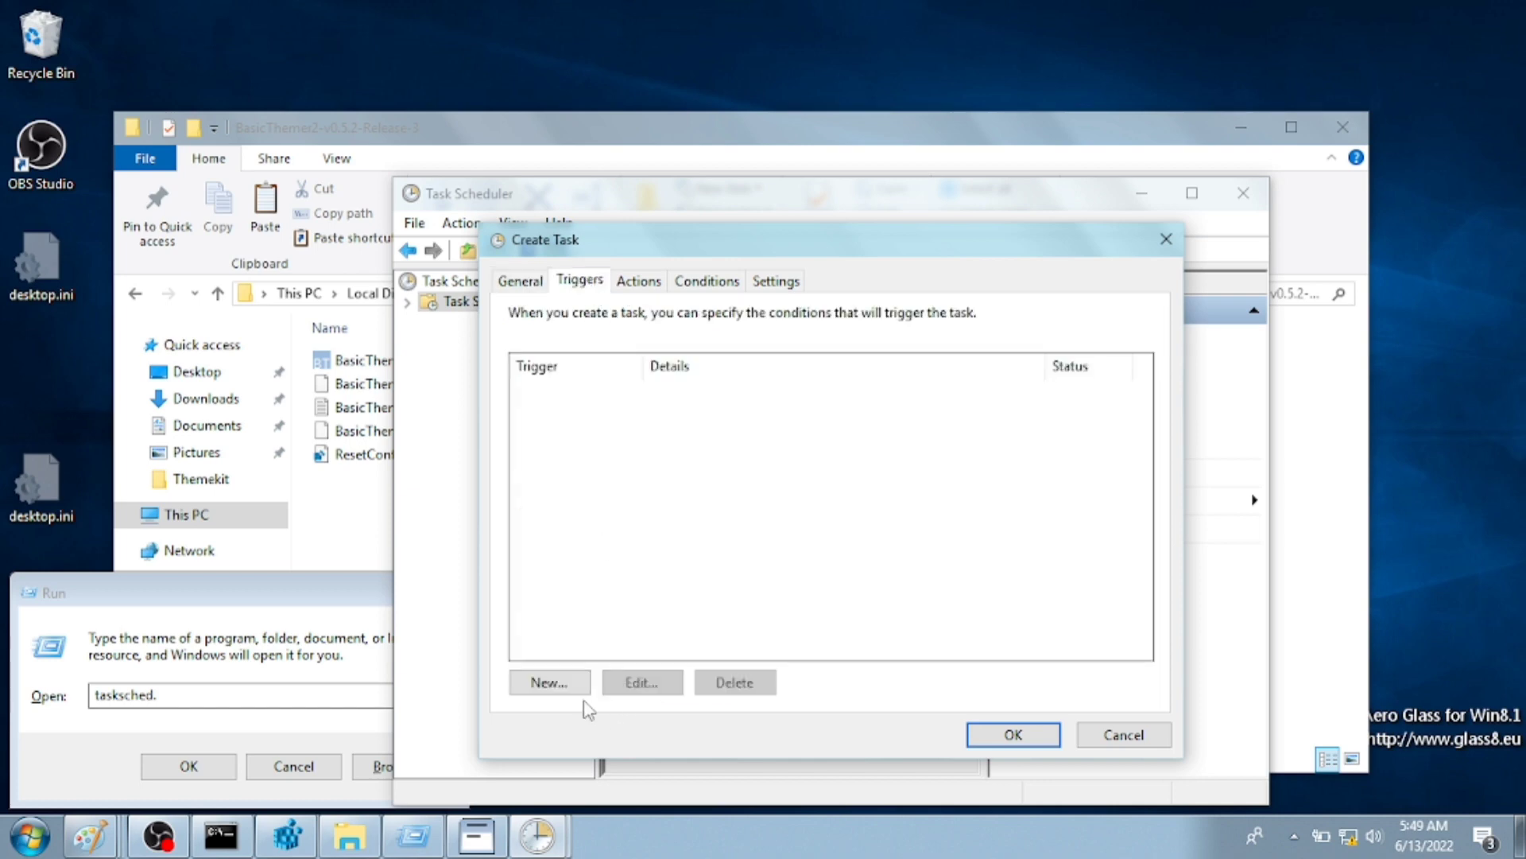
{"action": "left_click", "coordinate": [543, 687]}
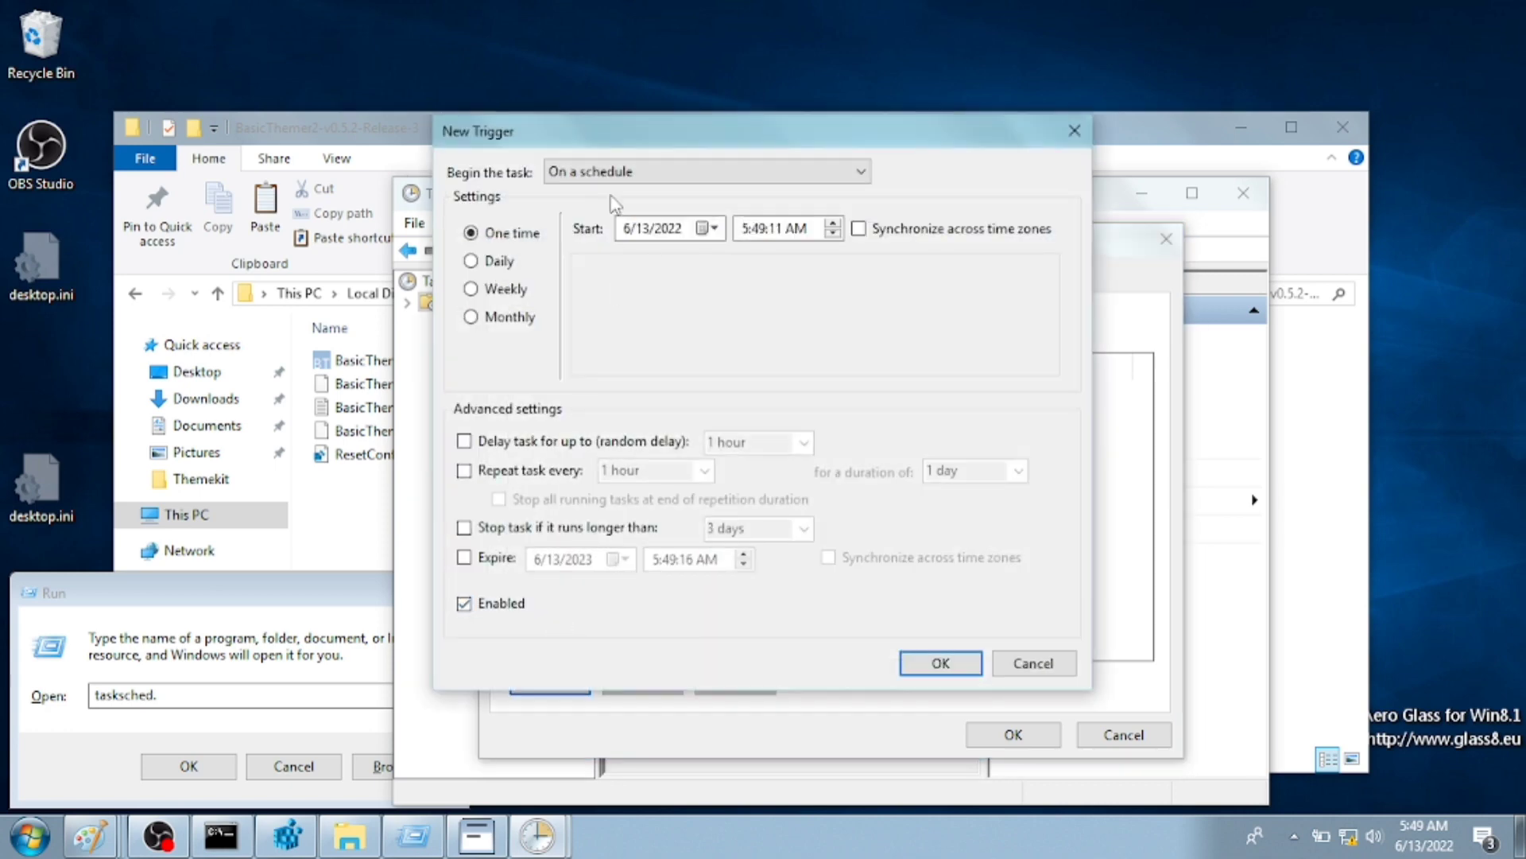
{"action": "left_click", "coordinate": [584, 179]}
{"action": "left_click", "coordinate": [628, 216]}
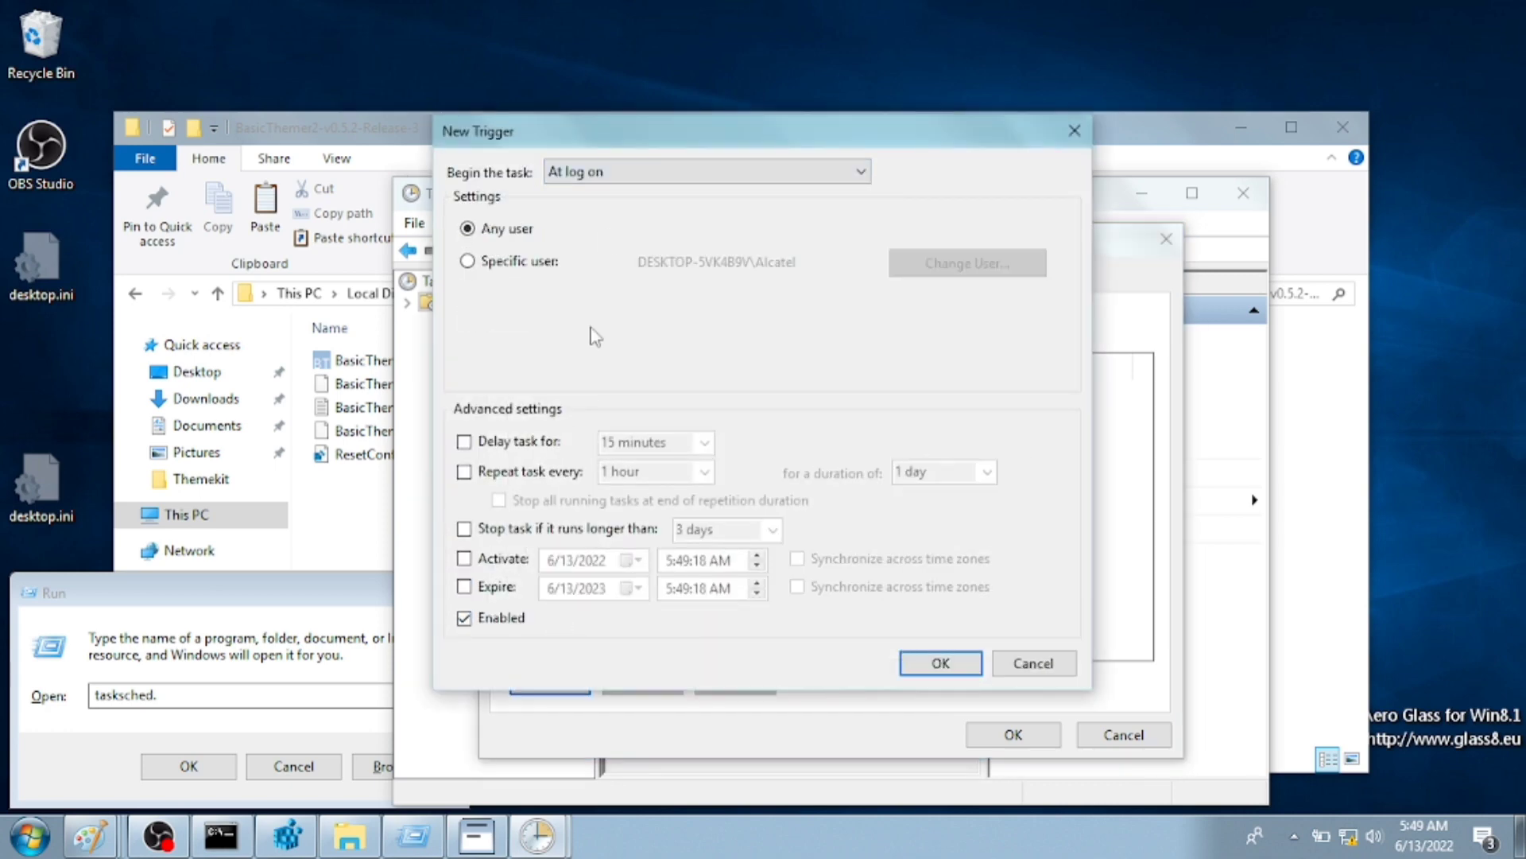
{"action": "left_click", "coordinate": [954, 665]}
{"action": "left_click", "coordinate": [645, 285]}
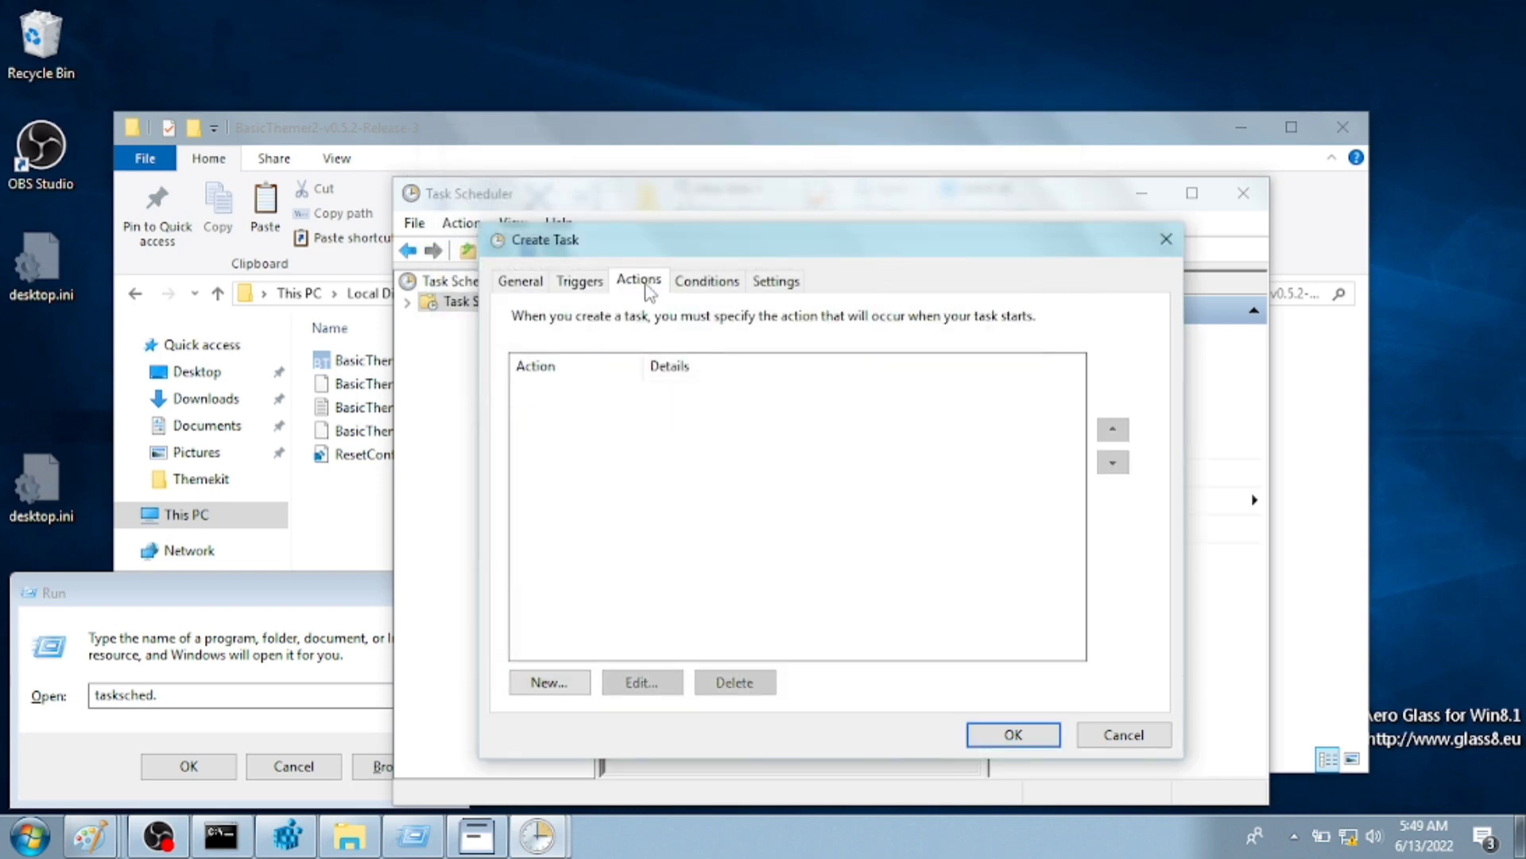
- Create a 'dont del' folder in Documents and paste the BasicThemer2 folder into it
{"action": "left_click", "coordinate": [541, 683]}
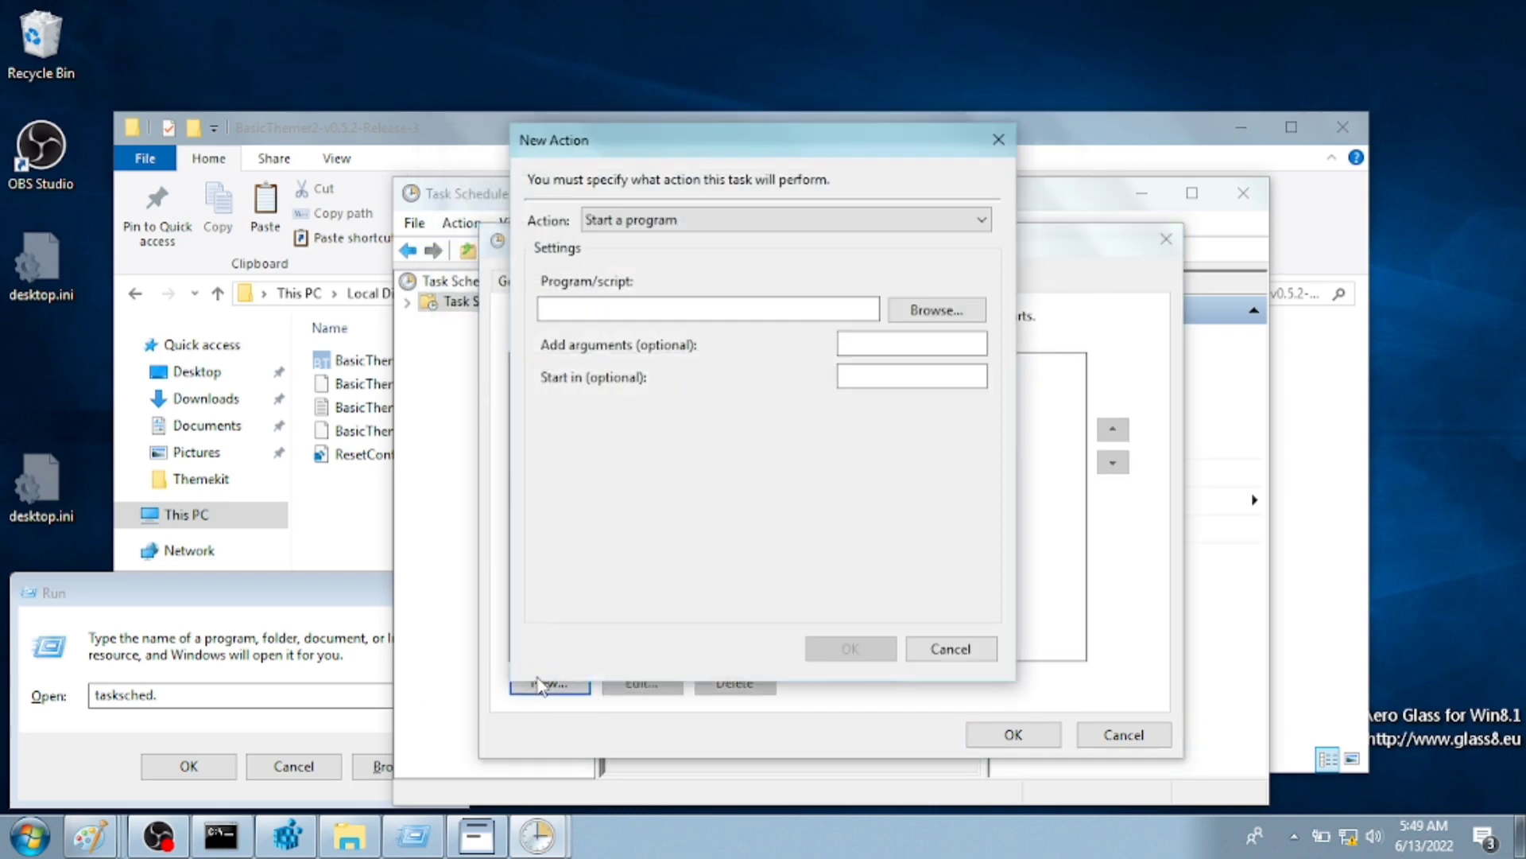
{"action": "left_click", "coordinate": [908, 309]}
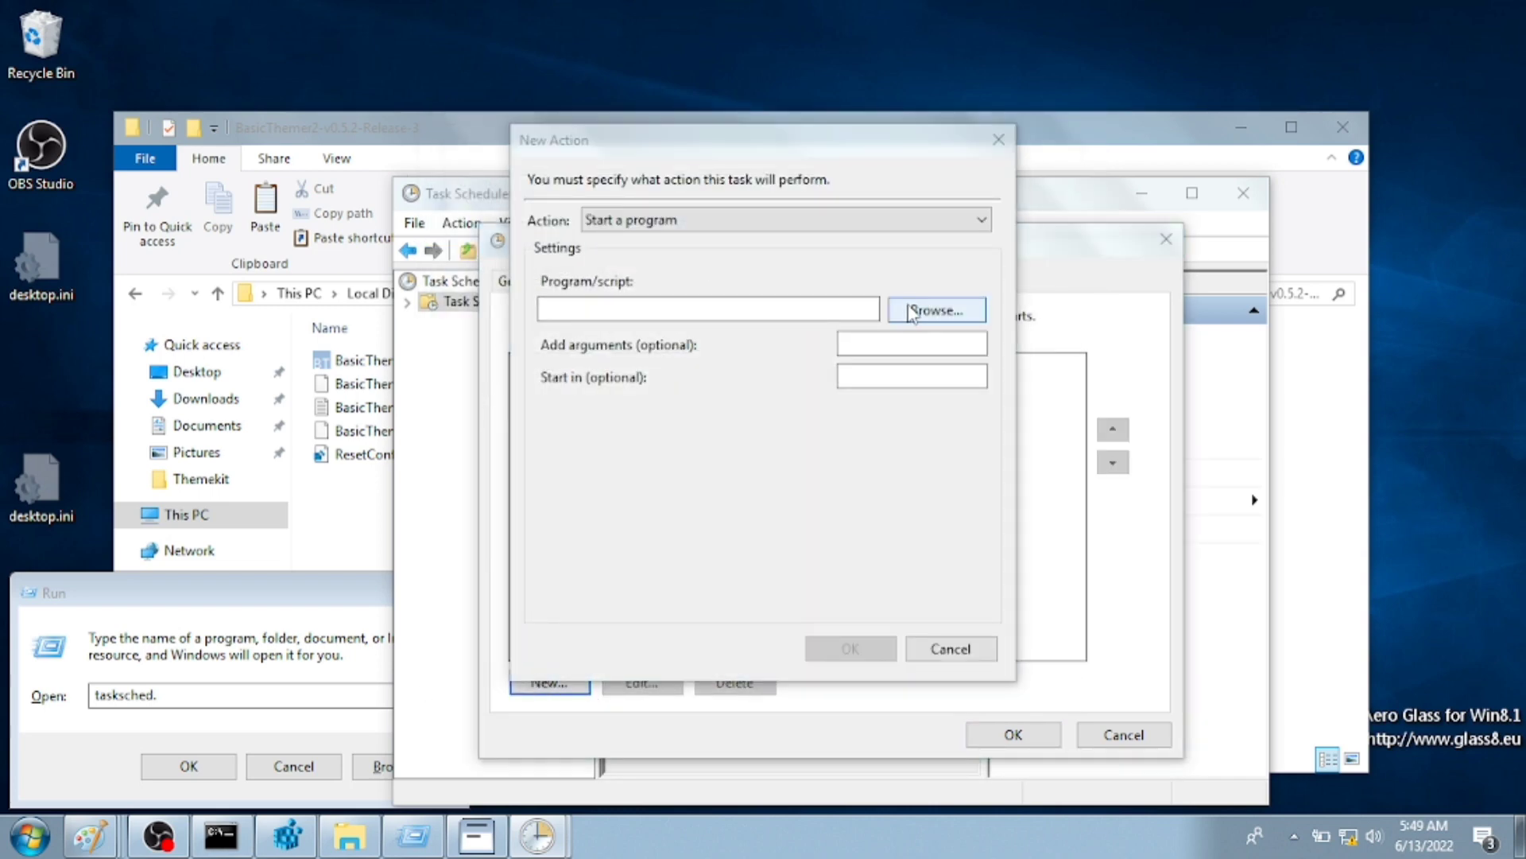
{"action": "left_click", "coordinate": [324, 517]}
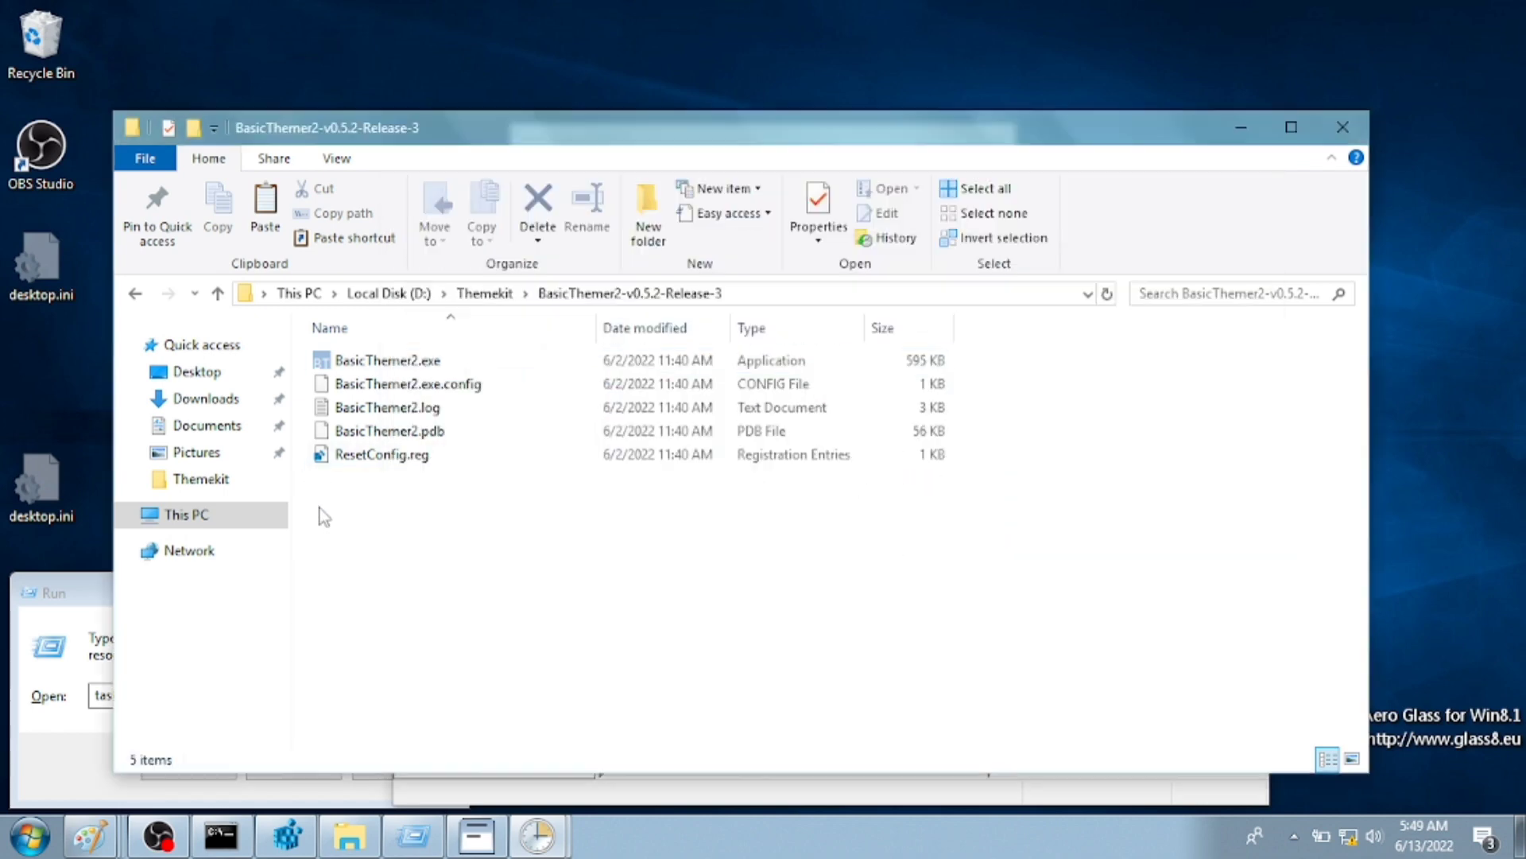
{"action": "left_click", "coordinate": [484, 292]}
{"action": "left_click", "coordinate": [229, 405]}
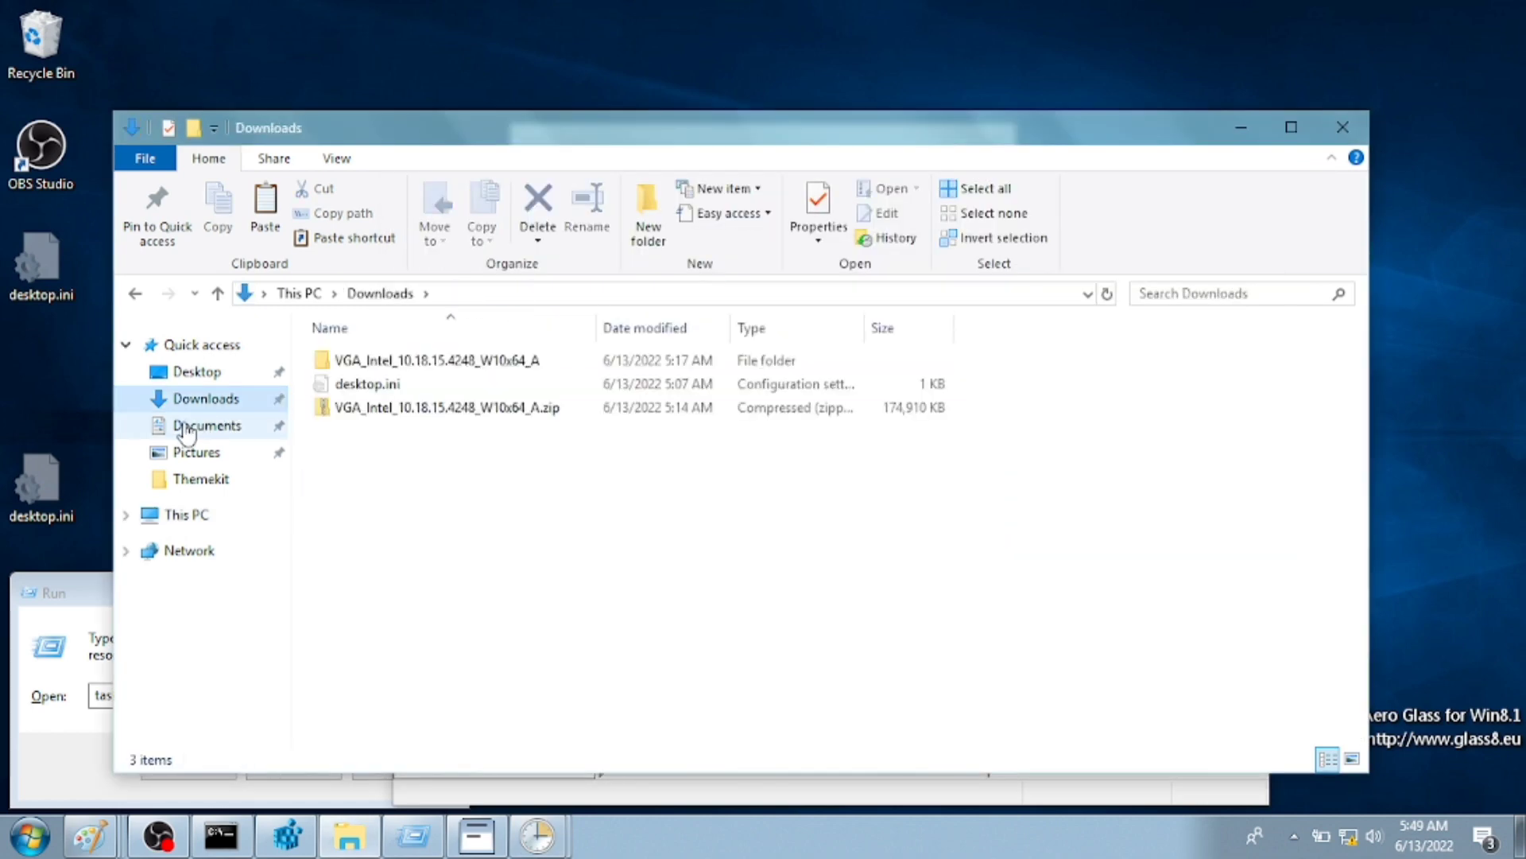
{"action": "left_click", "coordinate": [233, 427]}
{"action": "key", "text": "ctrl+shift+n"}
{"action": "type", "text": "dont del"}
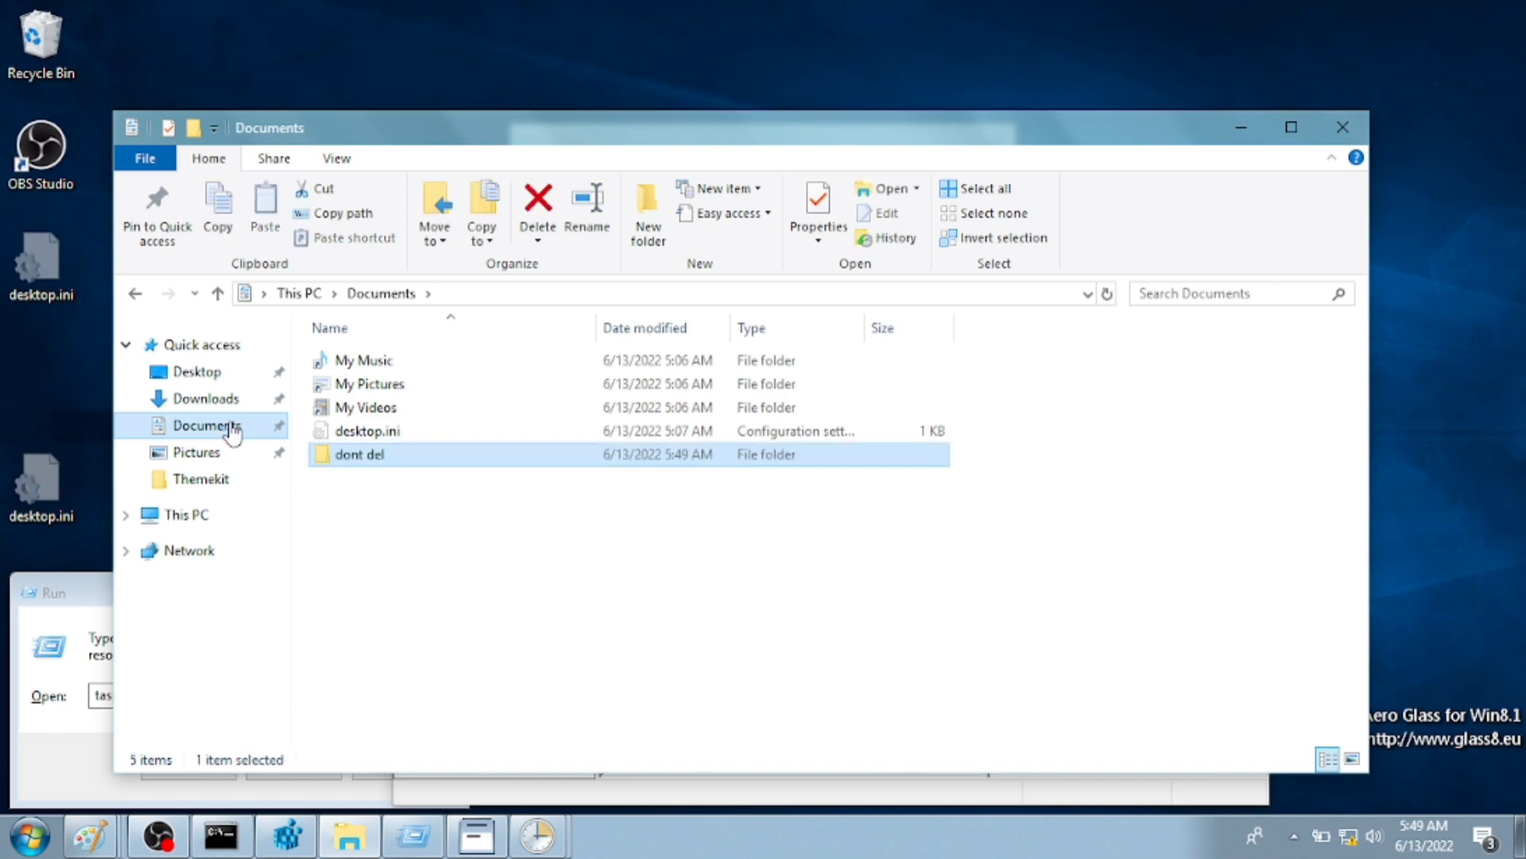
{"action": "key", "text": "Return"}
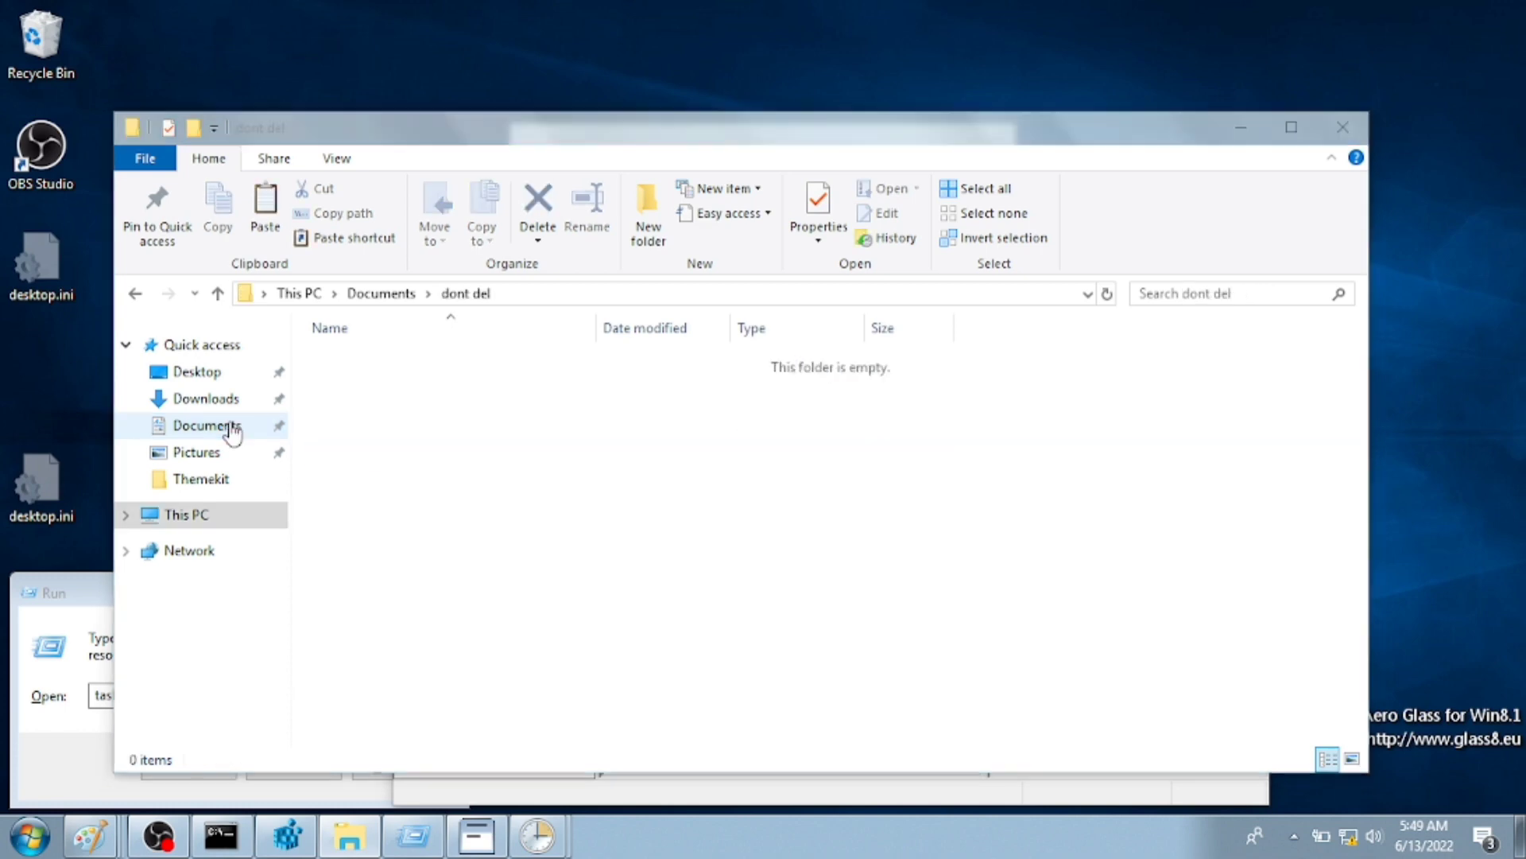
{"action": "key", "text": "ctrl+v"}
- Set the action to start dont del\BasicThemer2-v0.5.2-Release-3\BasicThemer2.exe and save the task
{"action": "mouse_move", "coordinate": [533, 831]}
{"action": "left_click", "coordinate": [648, 700]}
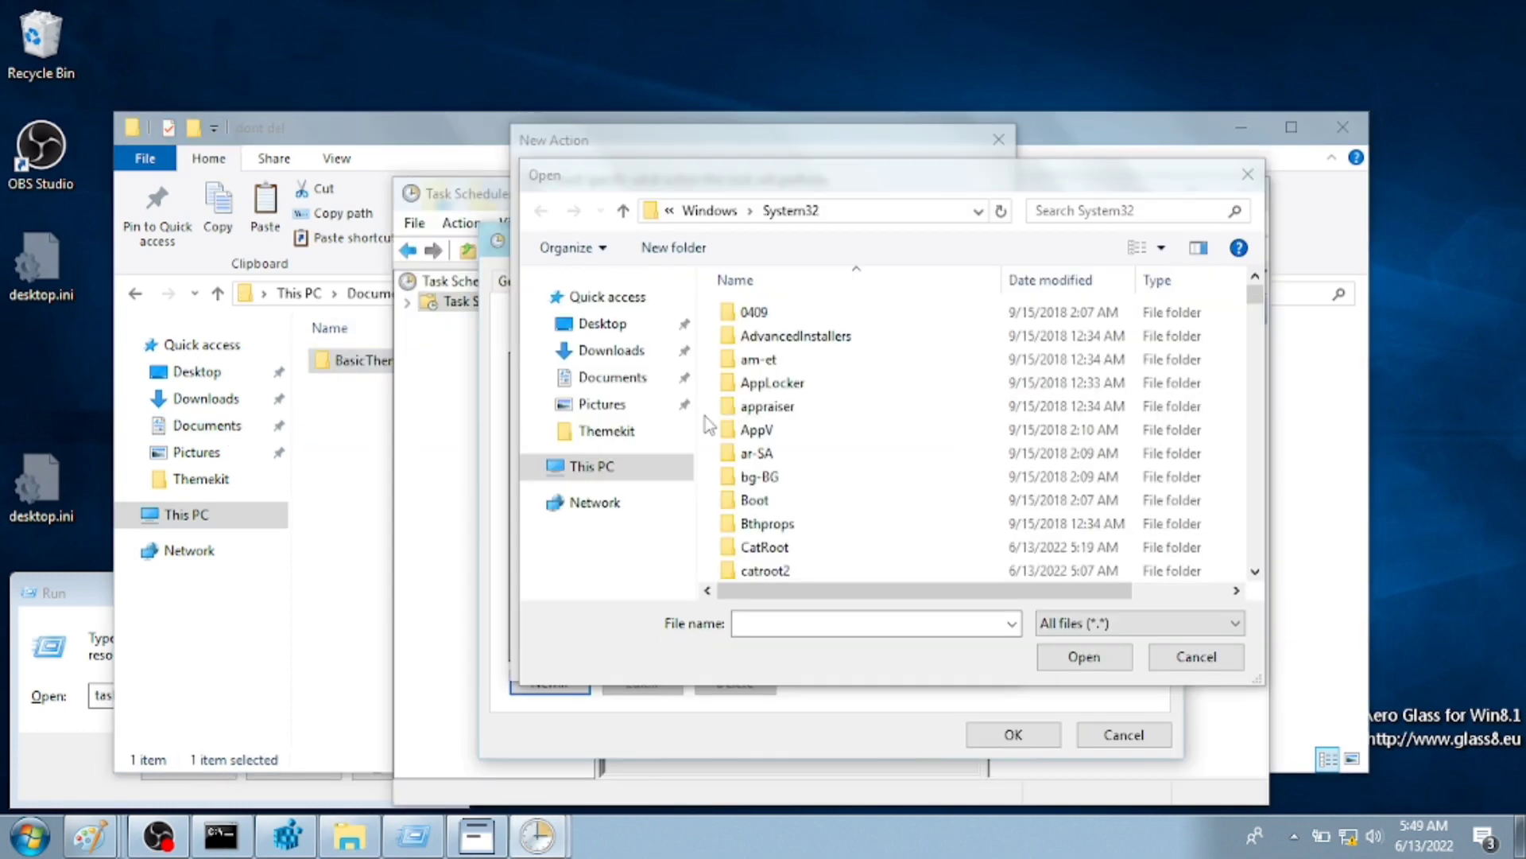
{"action": "left_click", "coordinate": [585, 377]}
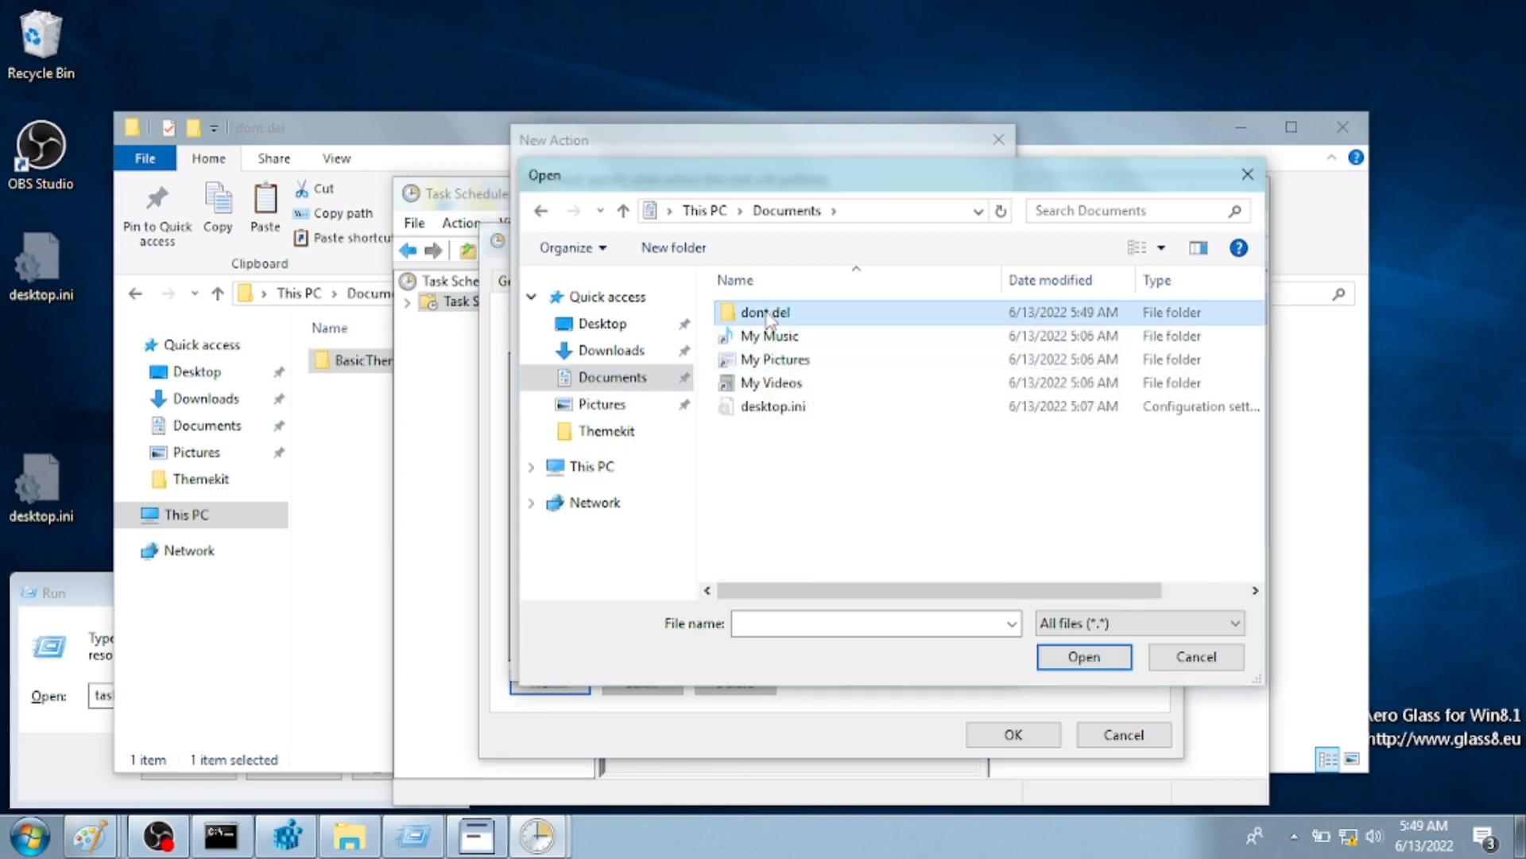
{"action": "double_click", "coordinate": [766, 312]}
{"action": "double_click", "coordinate": [809, 314]}
{"action": "double_click", "coordinate": [803, 311]}
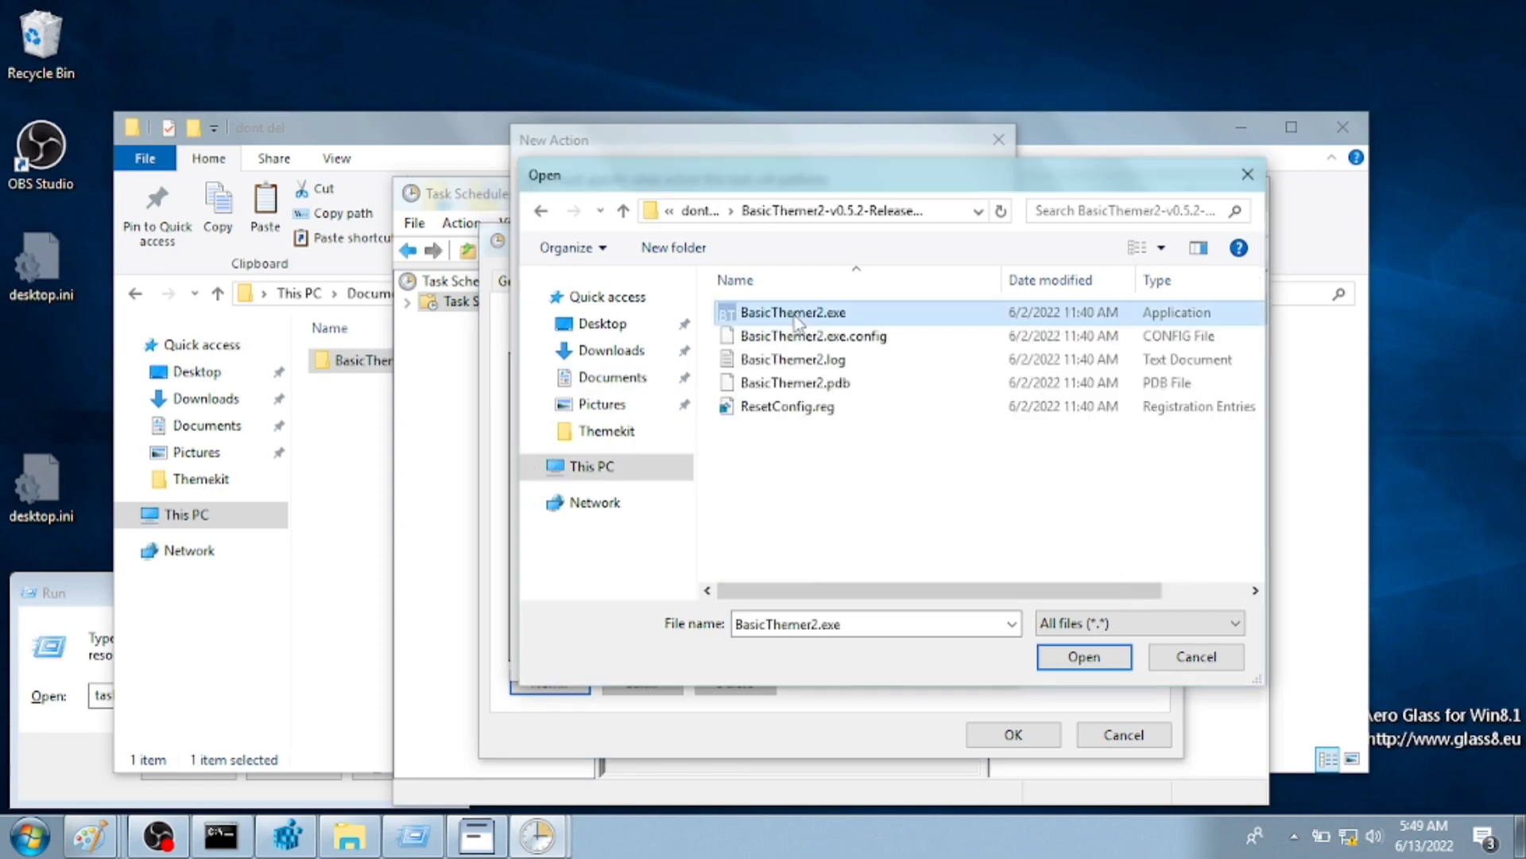
{"action": "left_click", "coordinate": [866, 653]}
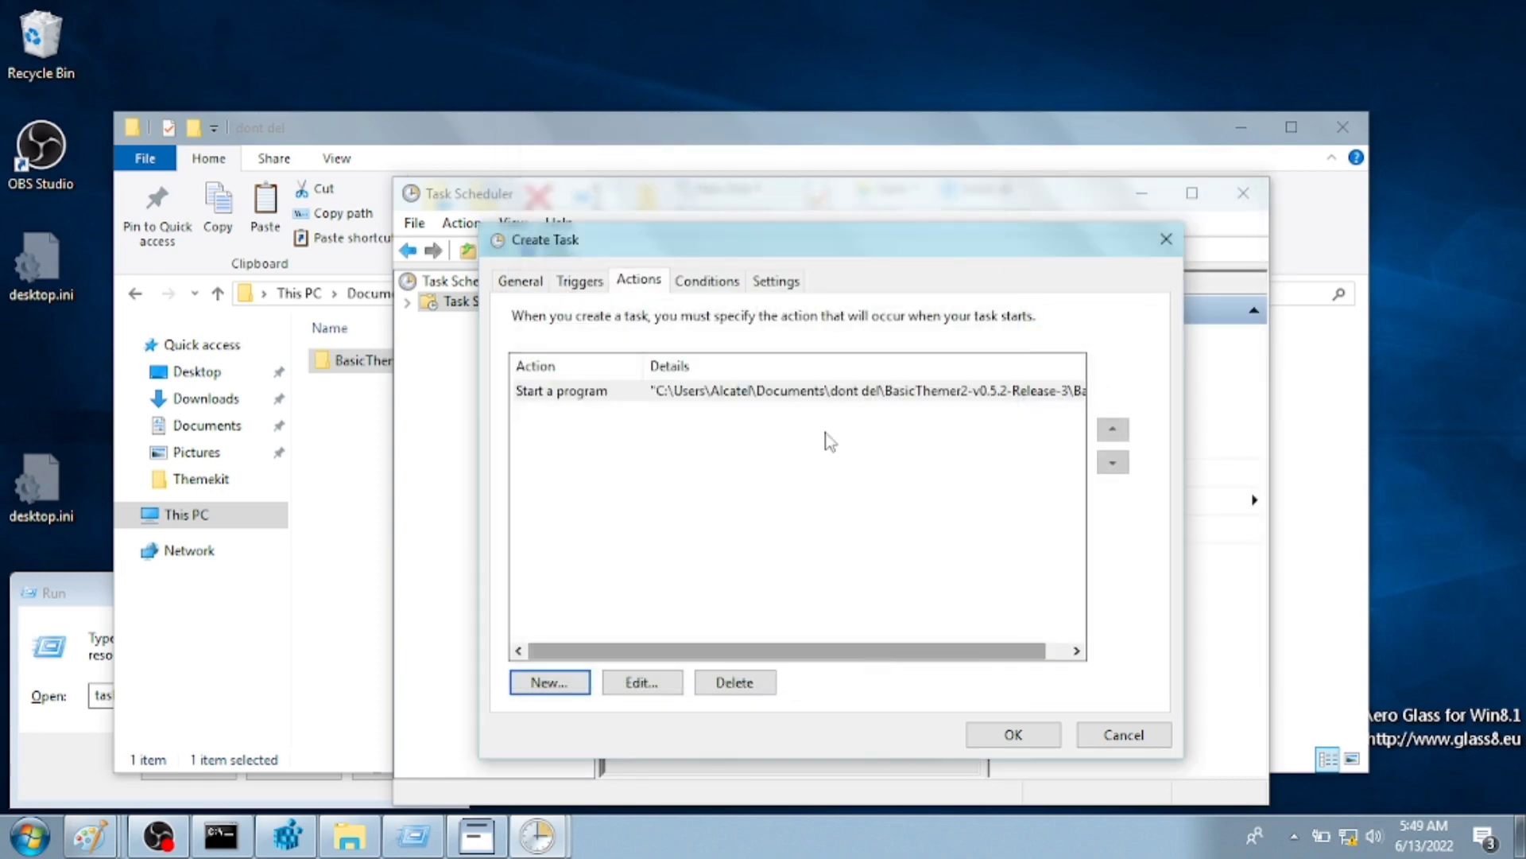
{"action": "left_click", "coordinate": [701, 280]}
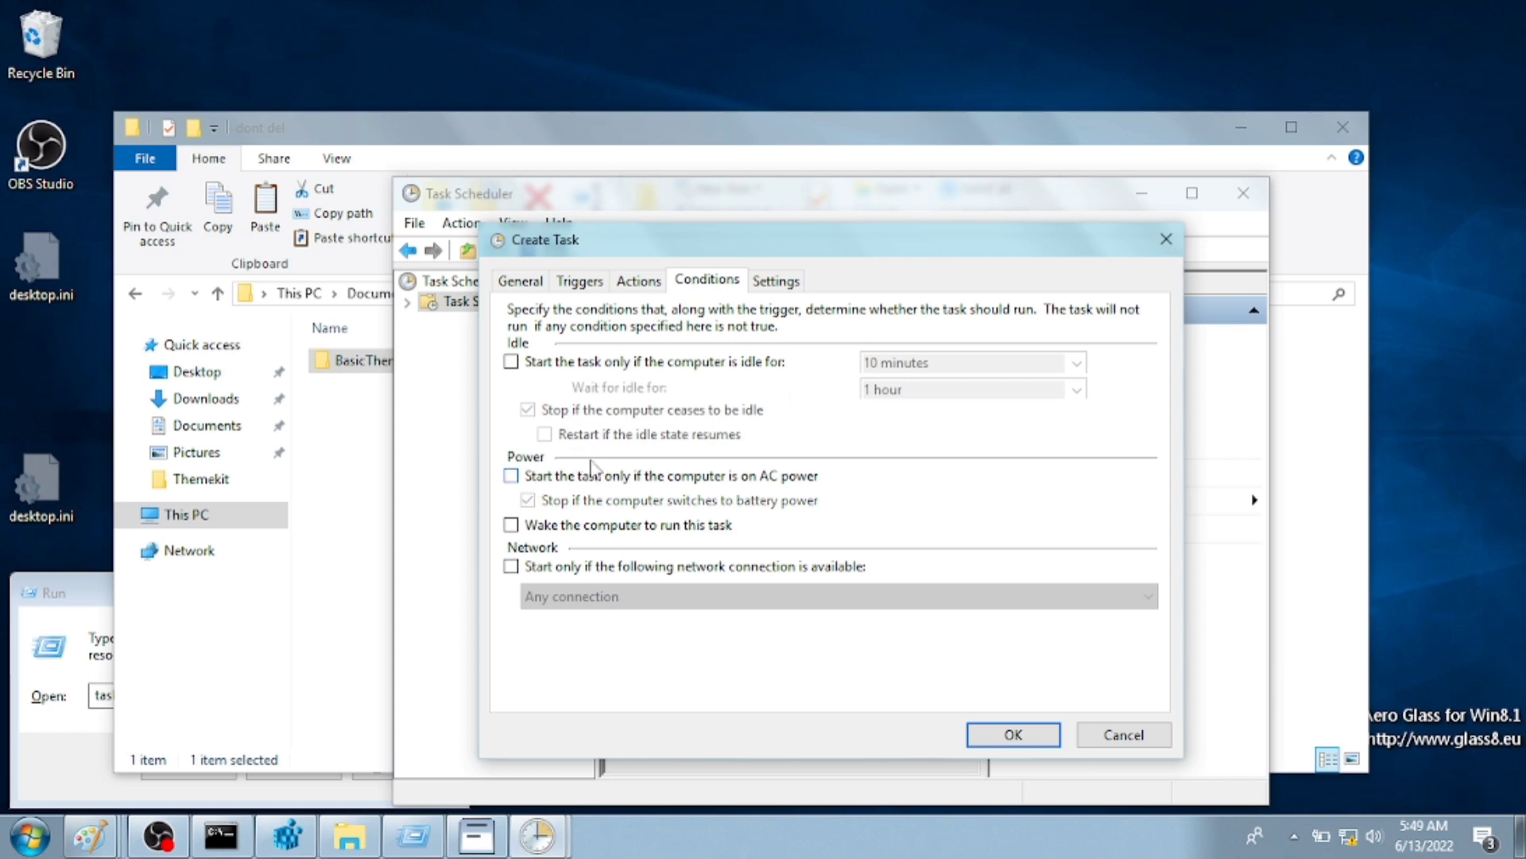
{"action": "left_click", "coordinate": [776, 282]}
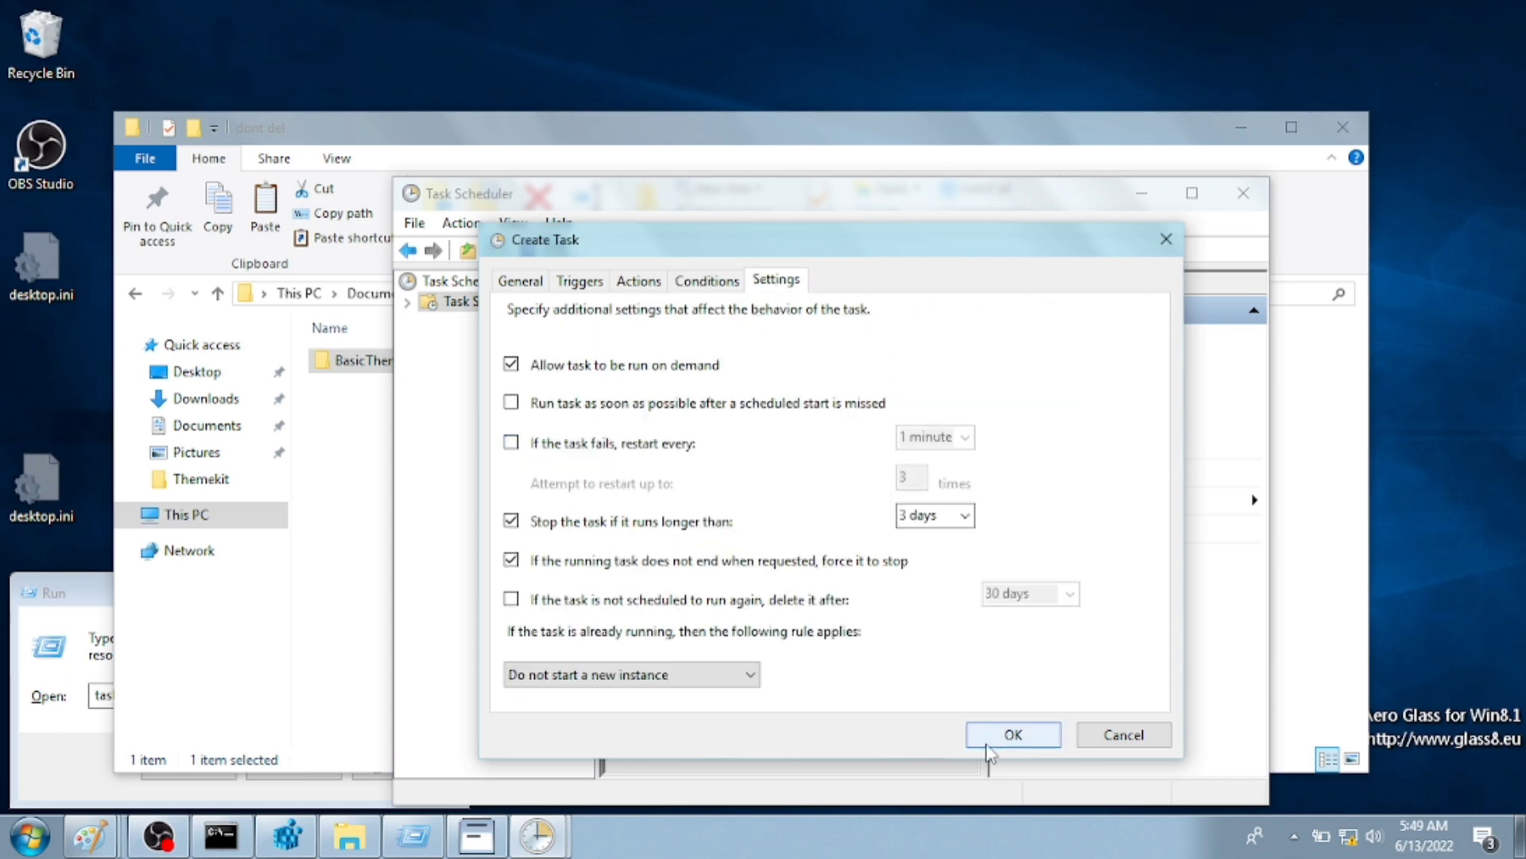
{"action": "left_click", "coordinate": [987, 744]}
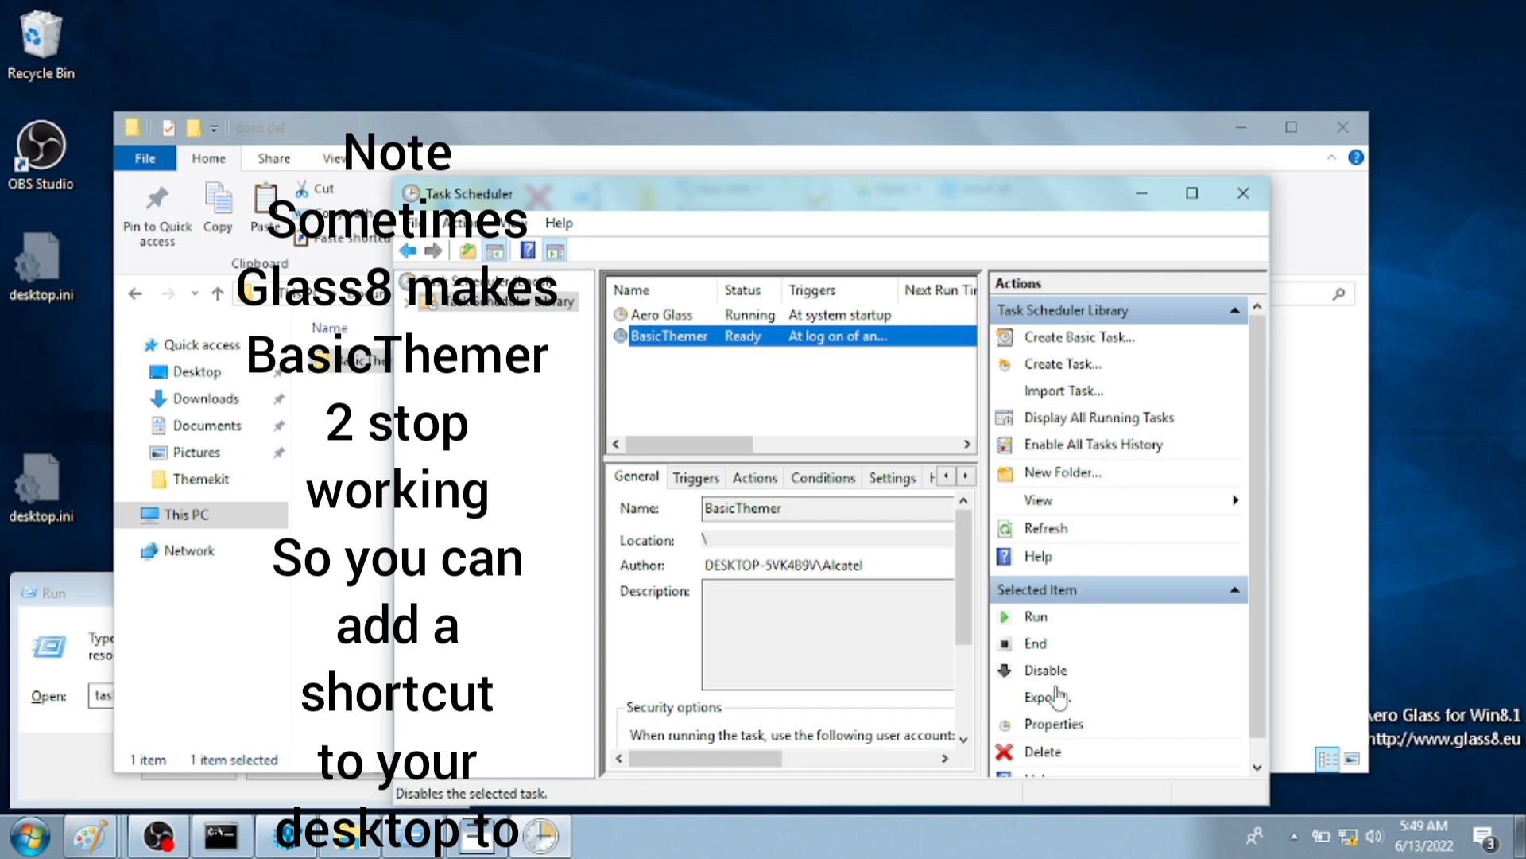
- Export the BasicThemer task as BasicThemer.xml in Documents
{"action": "left_click", "coordinate": [1046, 697]}
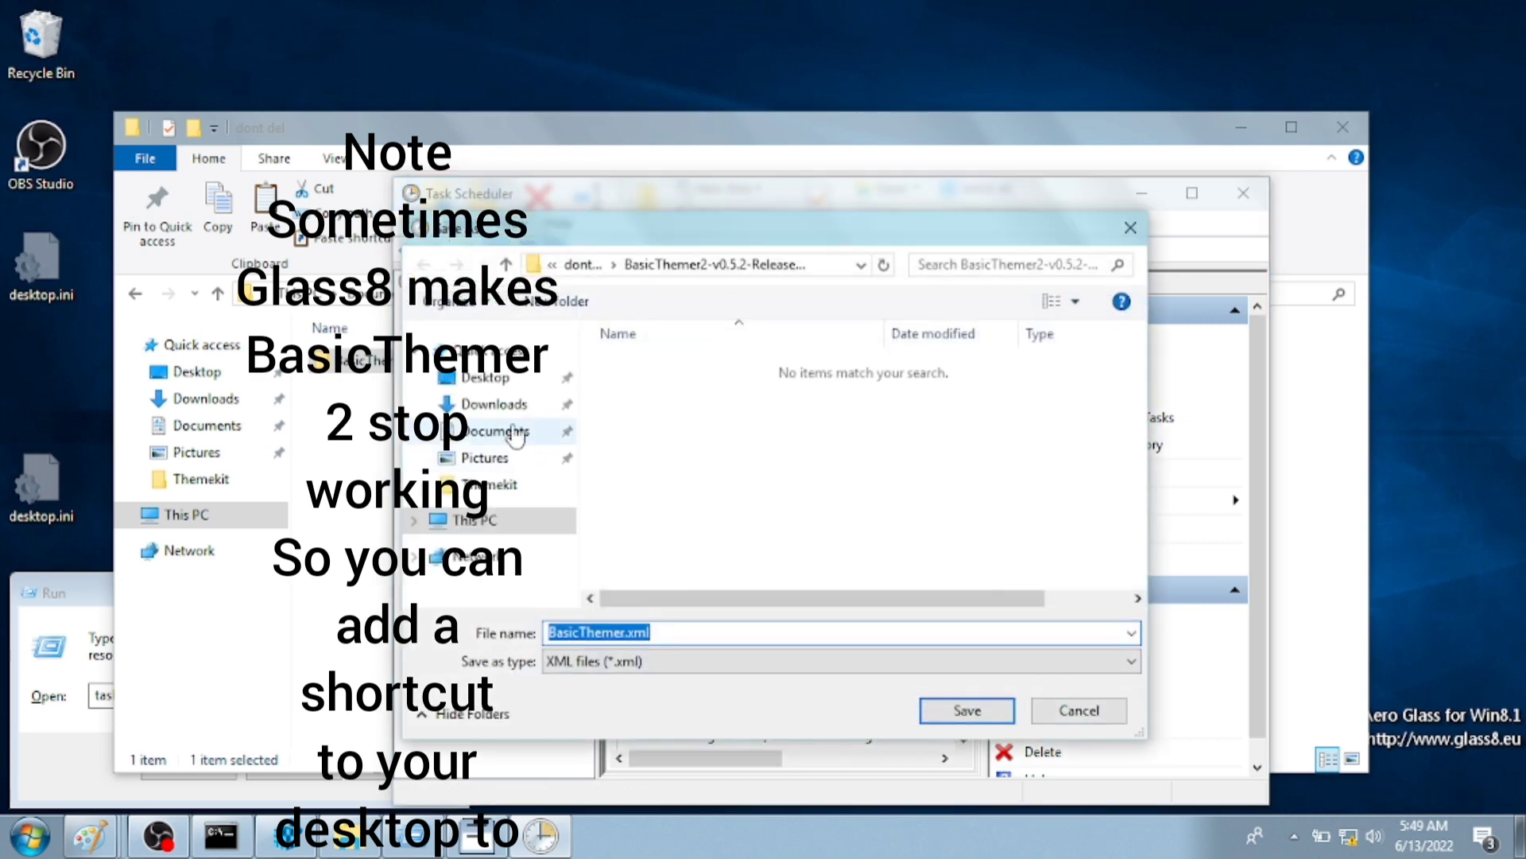
{"action": "left_click", "coordinate": [501, 431]}
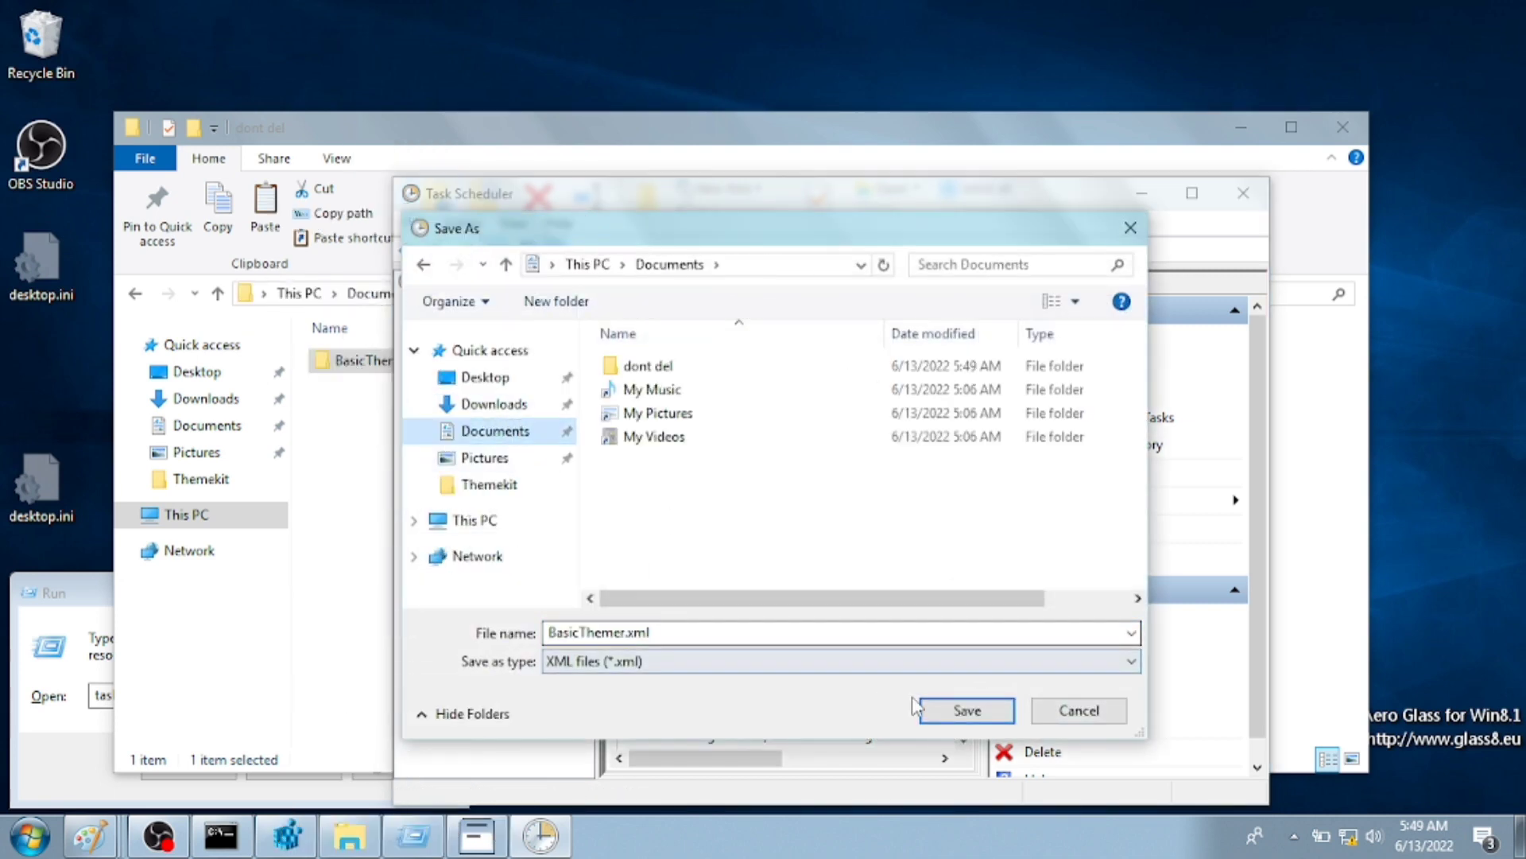
{"action": "left_click", "coordinate": [930, 709]}
- Open BasicThemer.xml in Internet Explorer, skip its setup, and close all its tabs
{"action": "left_click", "coordinate": [206, 425]}
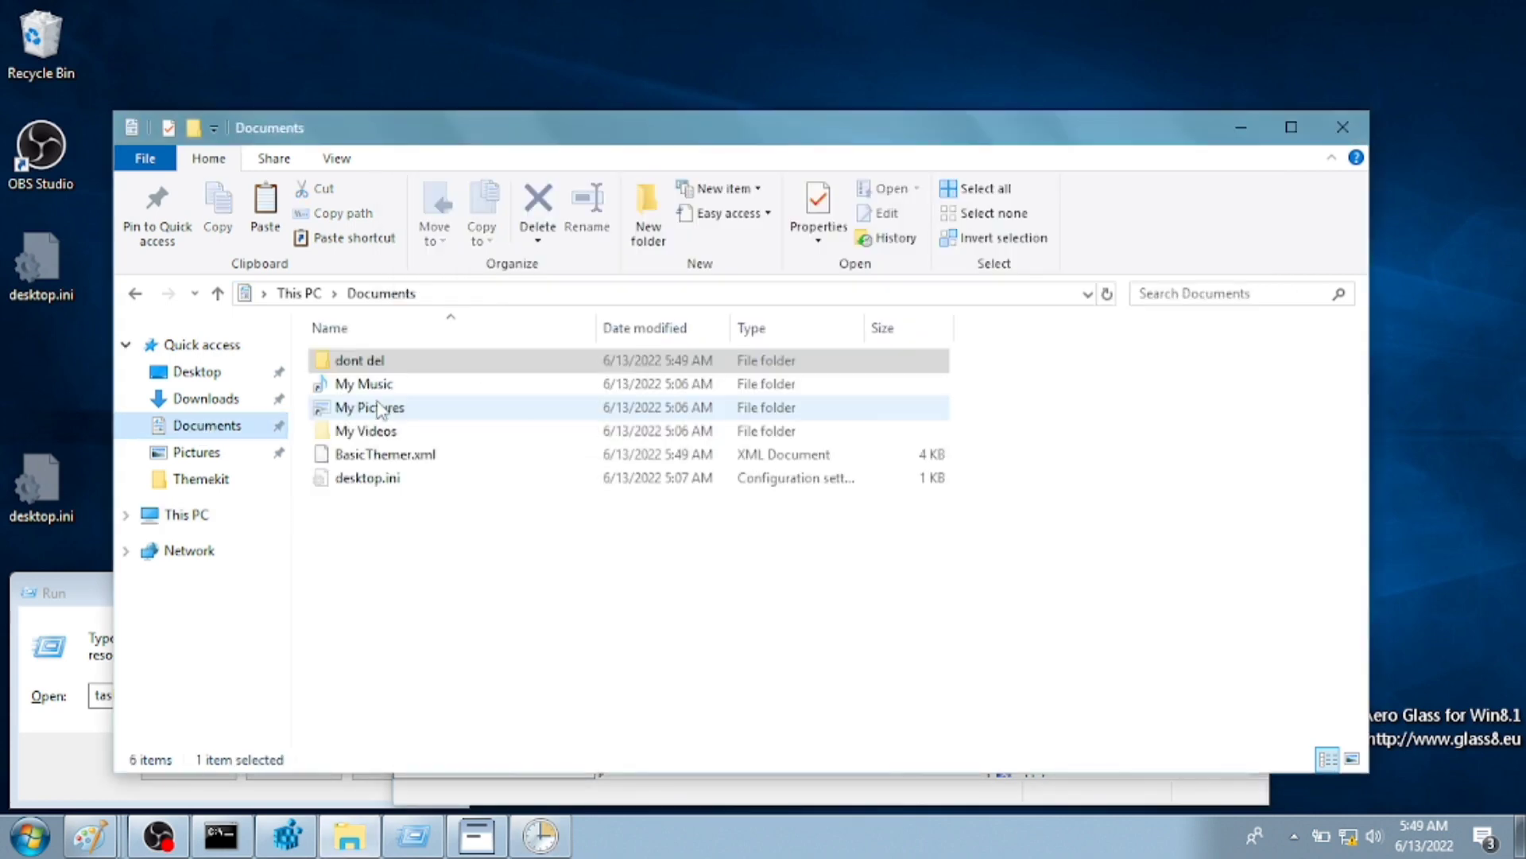
{"action": "left_click", "coordinate": [362, 458]}
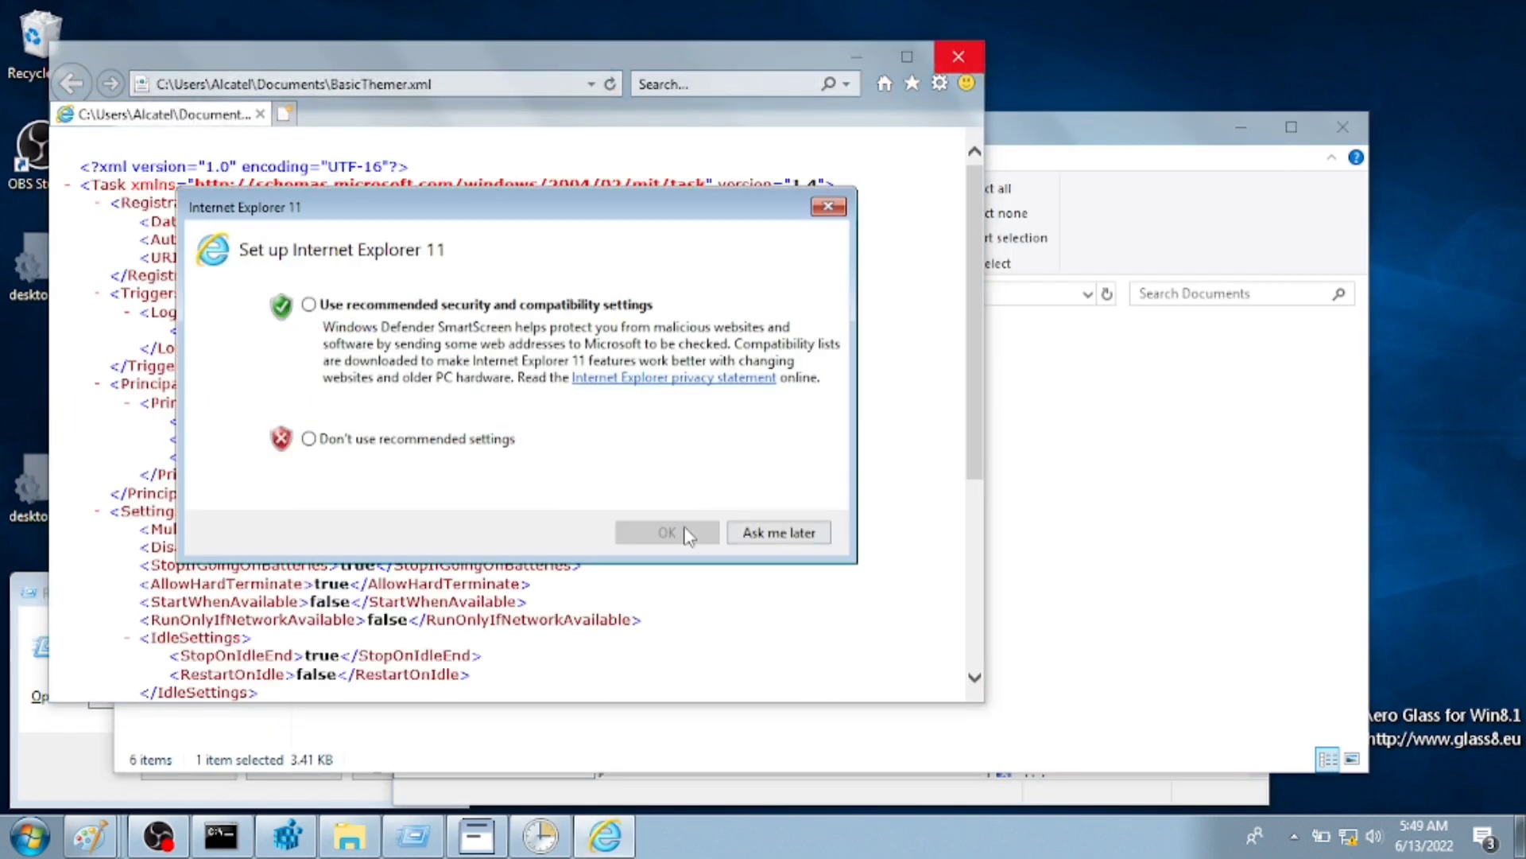
{"action": "left_click", "coordinate": [763, 532]}
{"action": "left_click", "coordinate": [943, 59]}
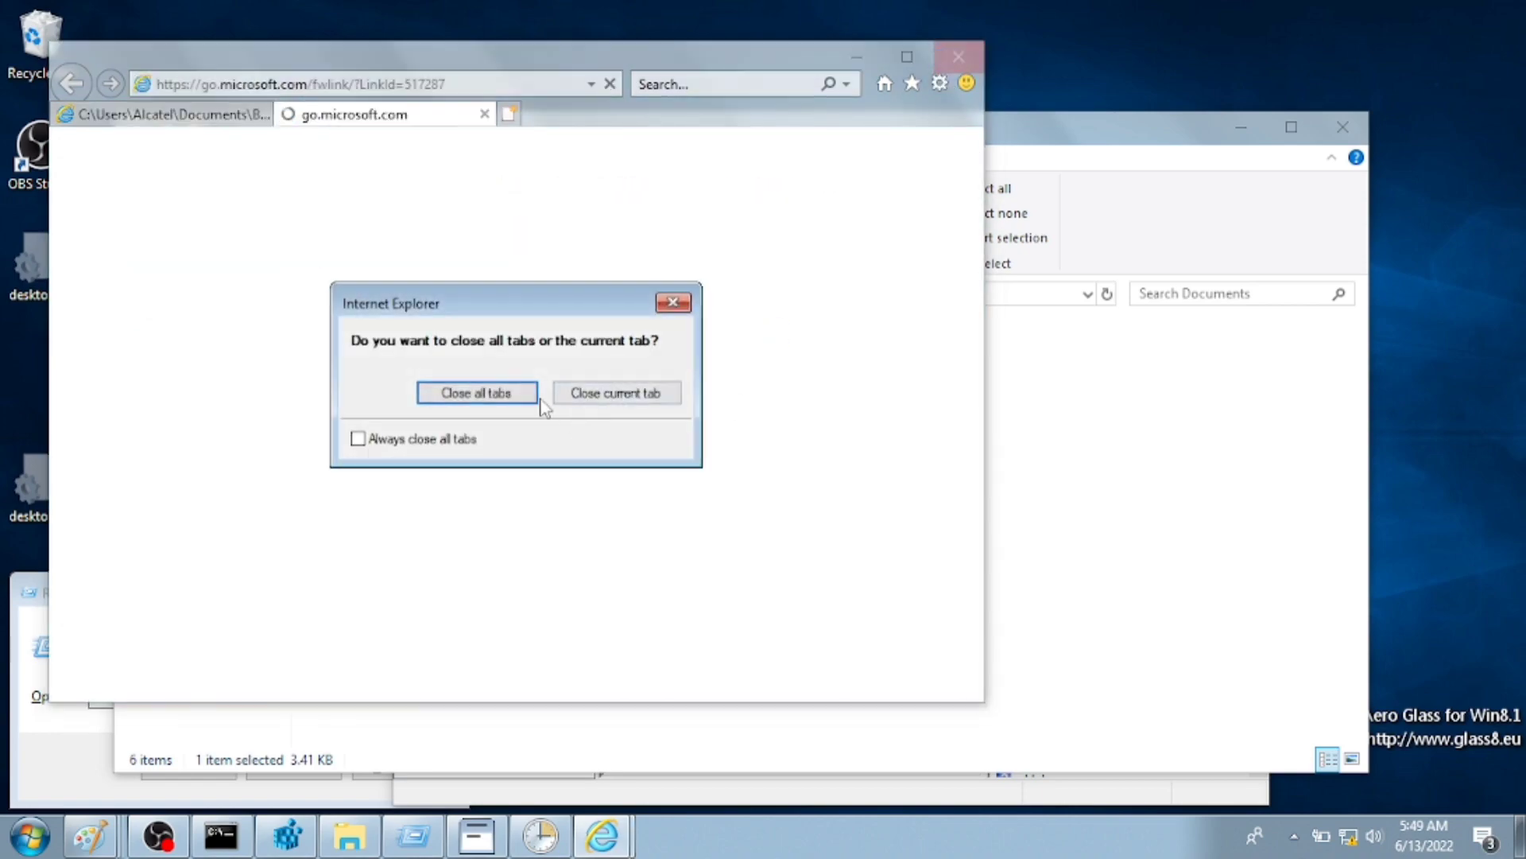
{"action": "left_click", "coordinate": [535, 397]}
- Edit BasicThemer.xml in Notepad to set priority 1, then return to Task Scheduler
{"action": "right_click", "coordinate": [556, 454]}
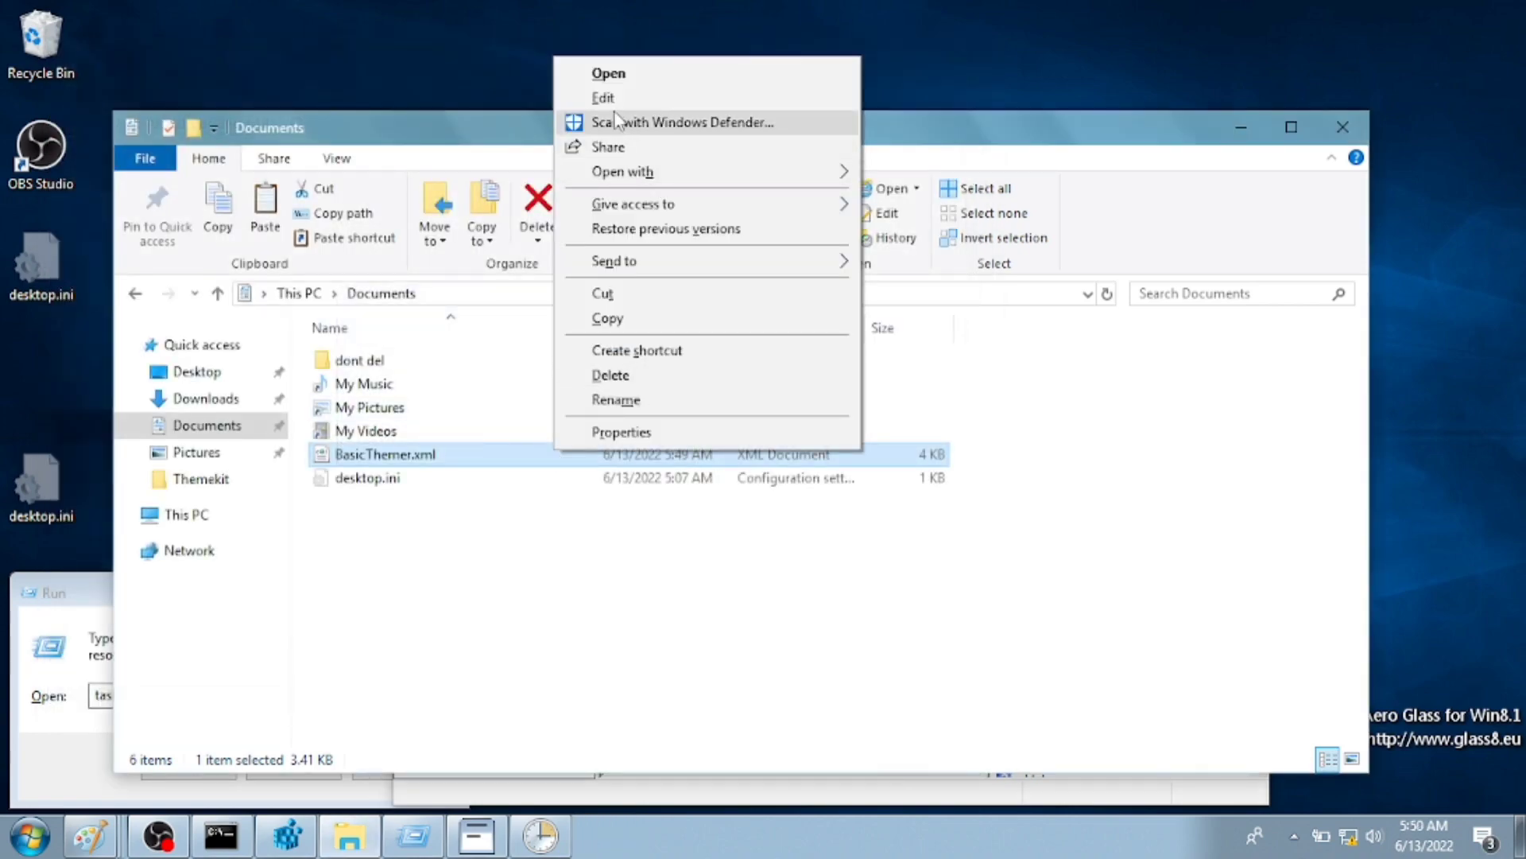
{"action": "left_click", "coordinate": [609, 97]}
{"action": "scroll", "coordinate": [571, 458], "scroll_direction": "down", "scroll_amount": 10}
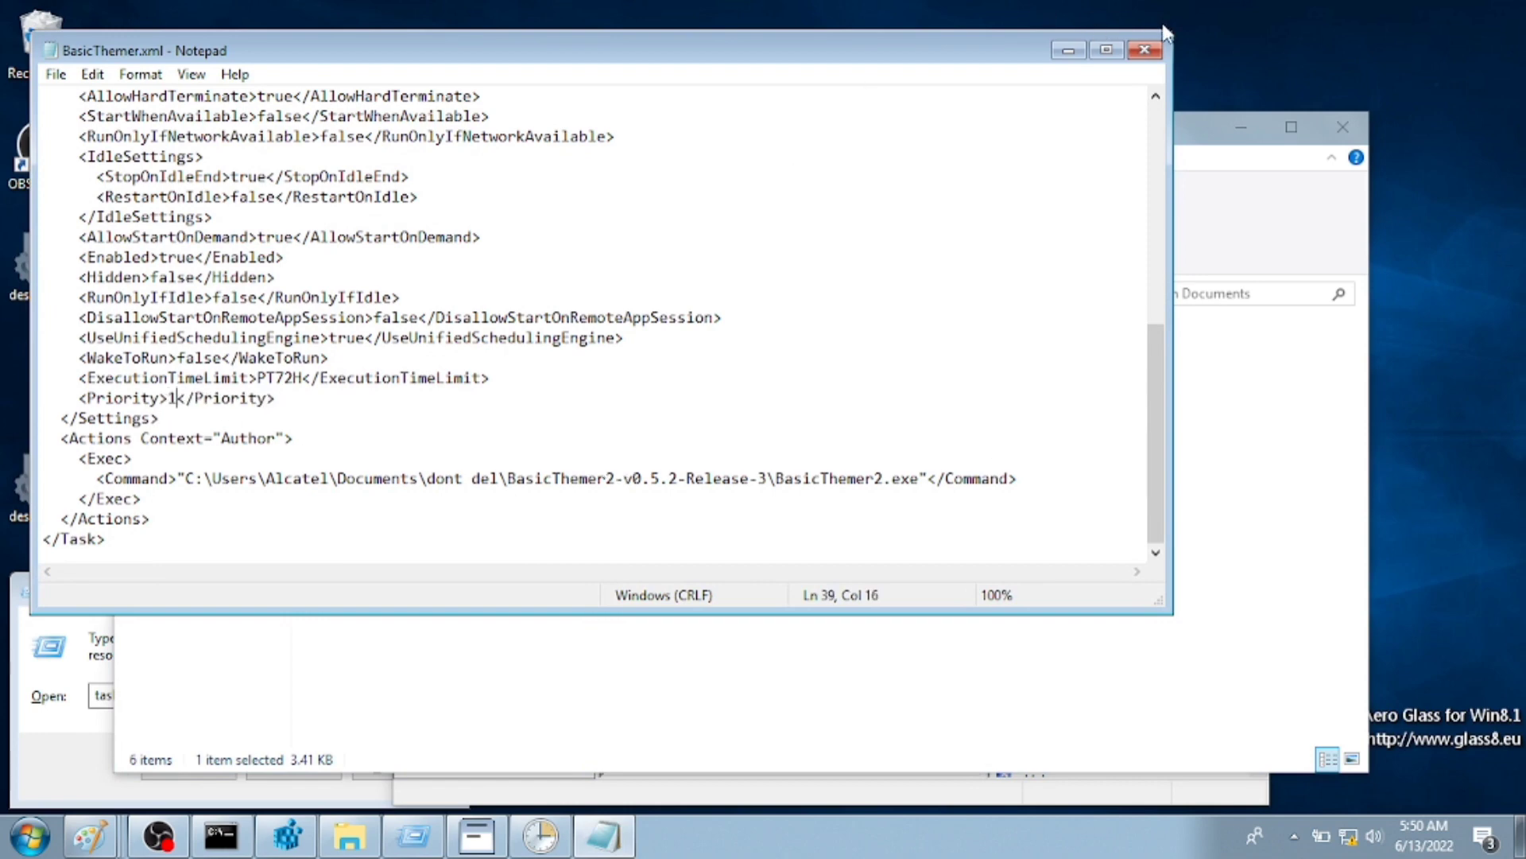
{"action": "left_click", "coordinate": [1145, 50]}
{"action": "key", "text": "alt+Tab"}
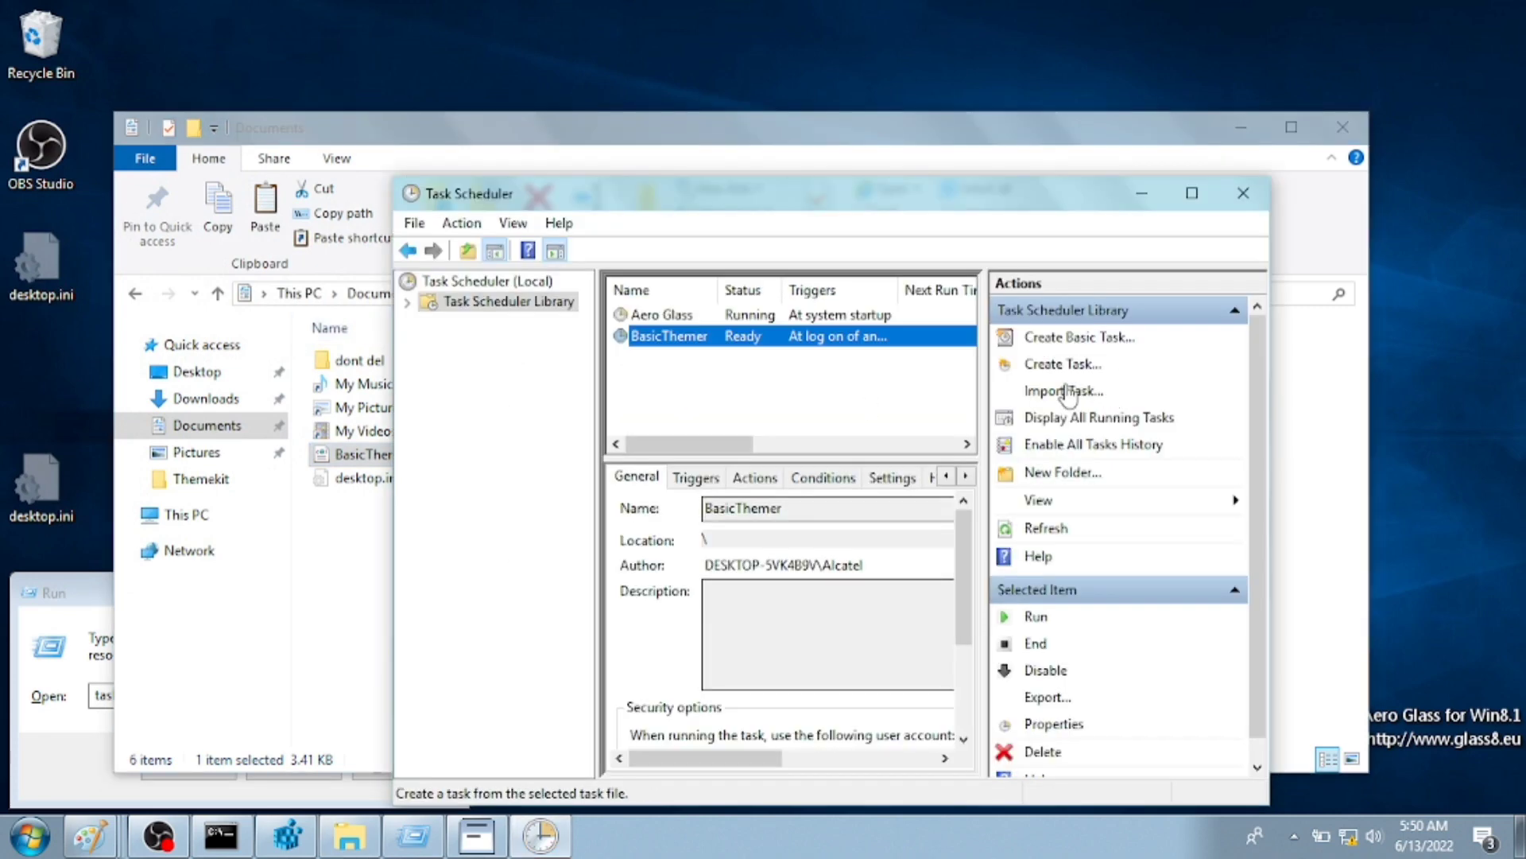
- Delete the old BasicThemer task, re-import it from BasicThemer.xml, and run it
{"action": "left_click", "coordinate": [1006, 752]}
{"action": "left_click", "coordinate": [781, 518]}
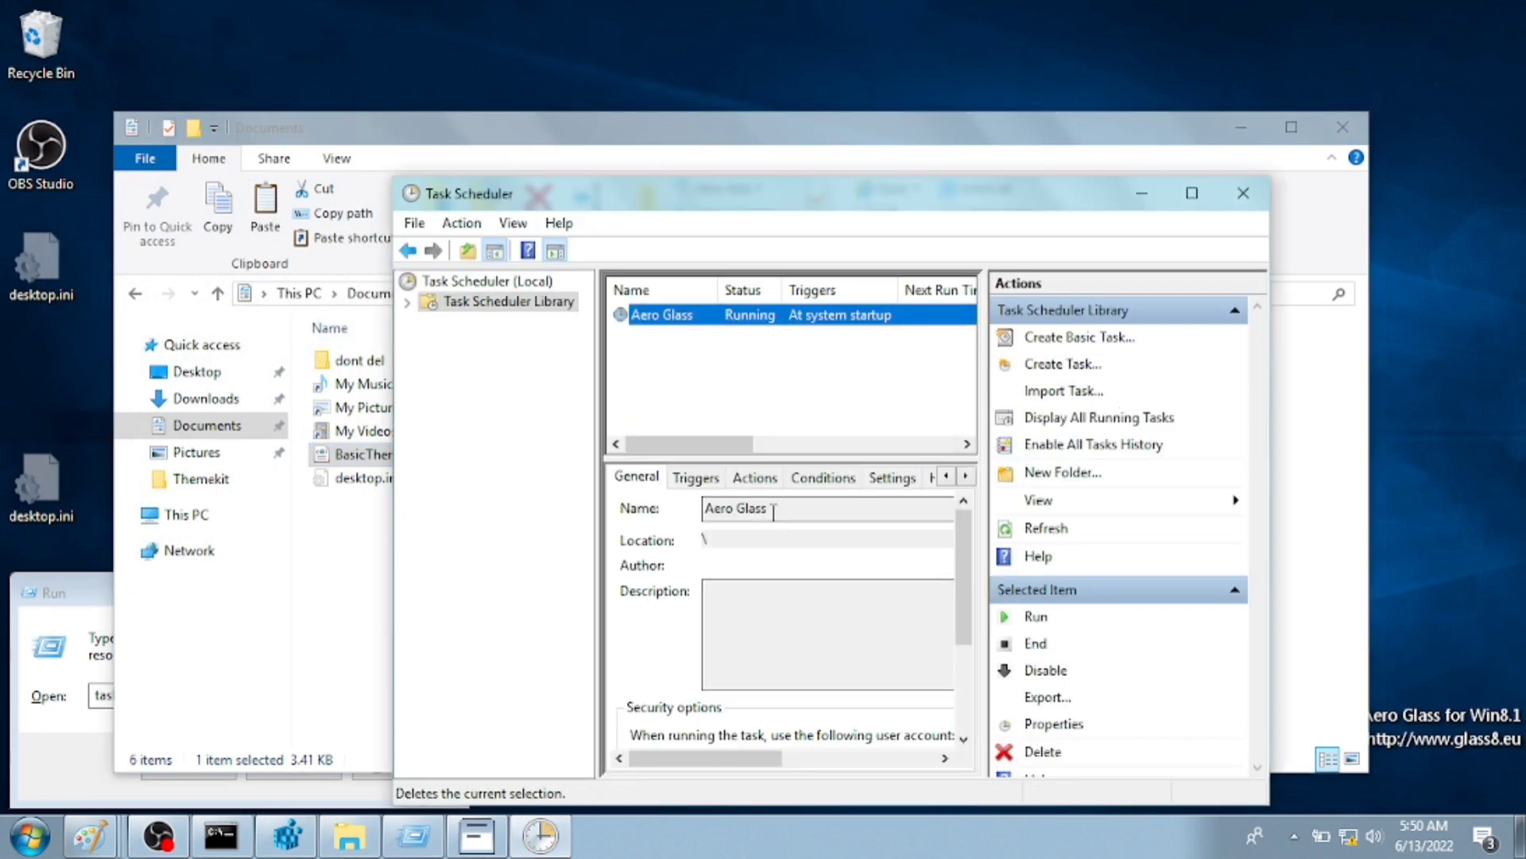
{"action": "left_click", "coordinate": [1049, 393]}
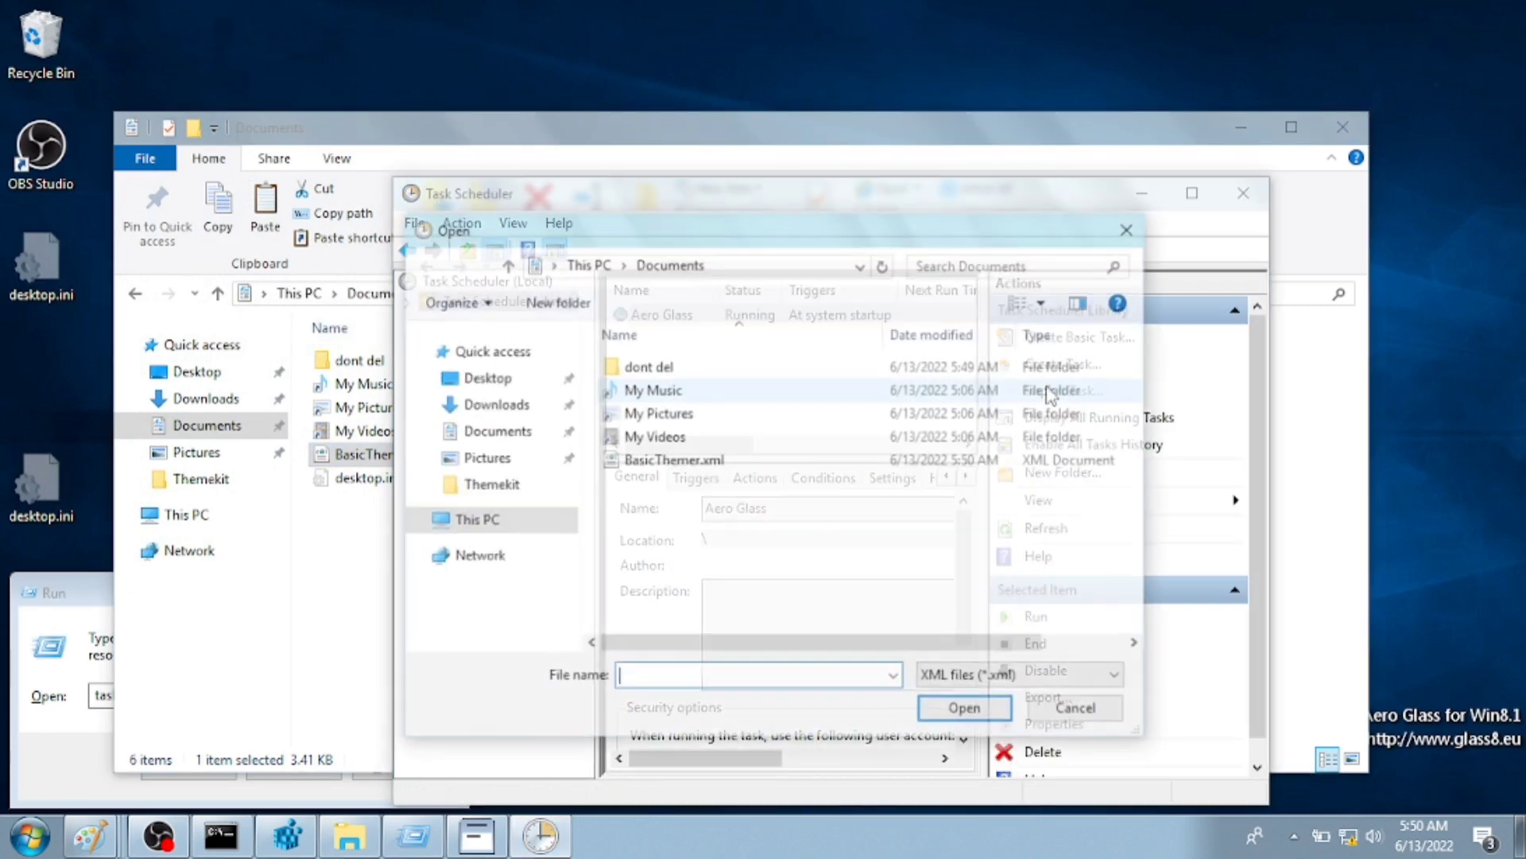
{"action": "double_click", "coordinate": [691, 414]}
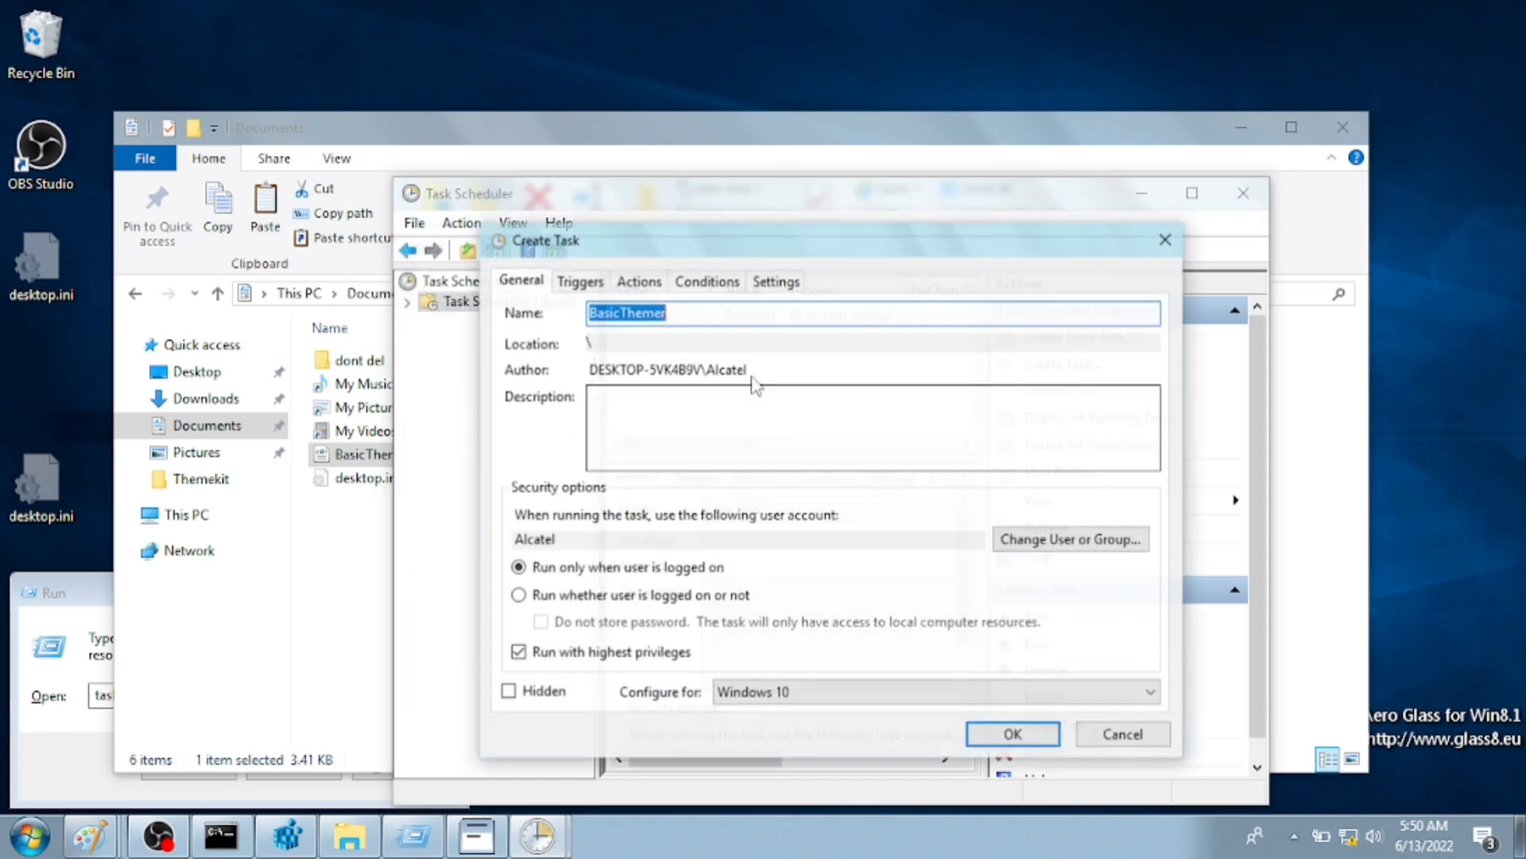
{"action": "left_click", "coordinate": [1009, 733]}
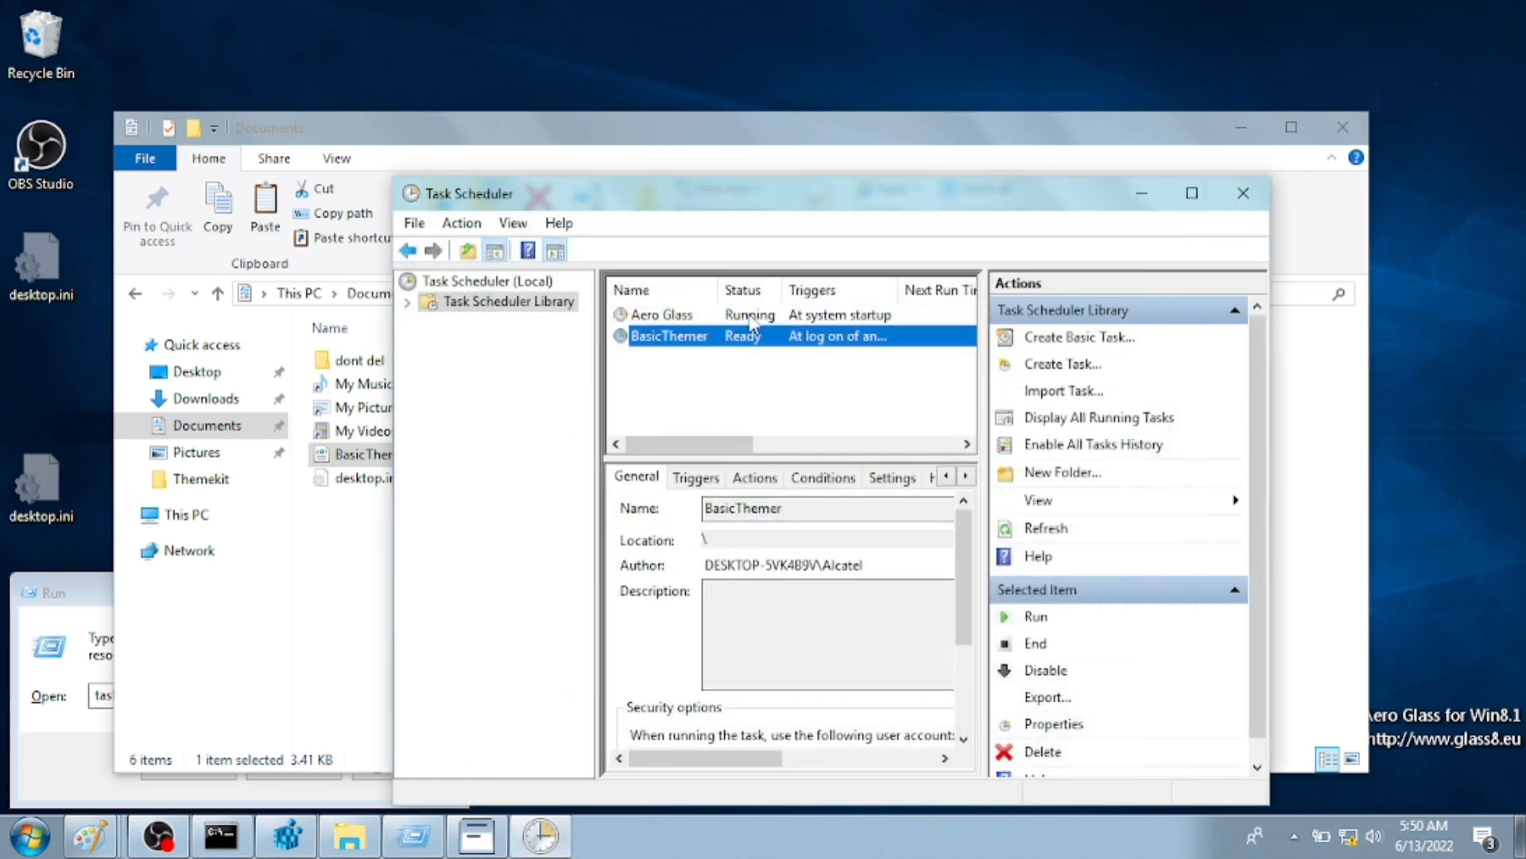
{"action": "left_click", "coordinate": [1035, 617]}
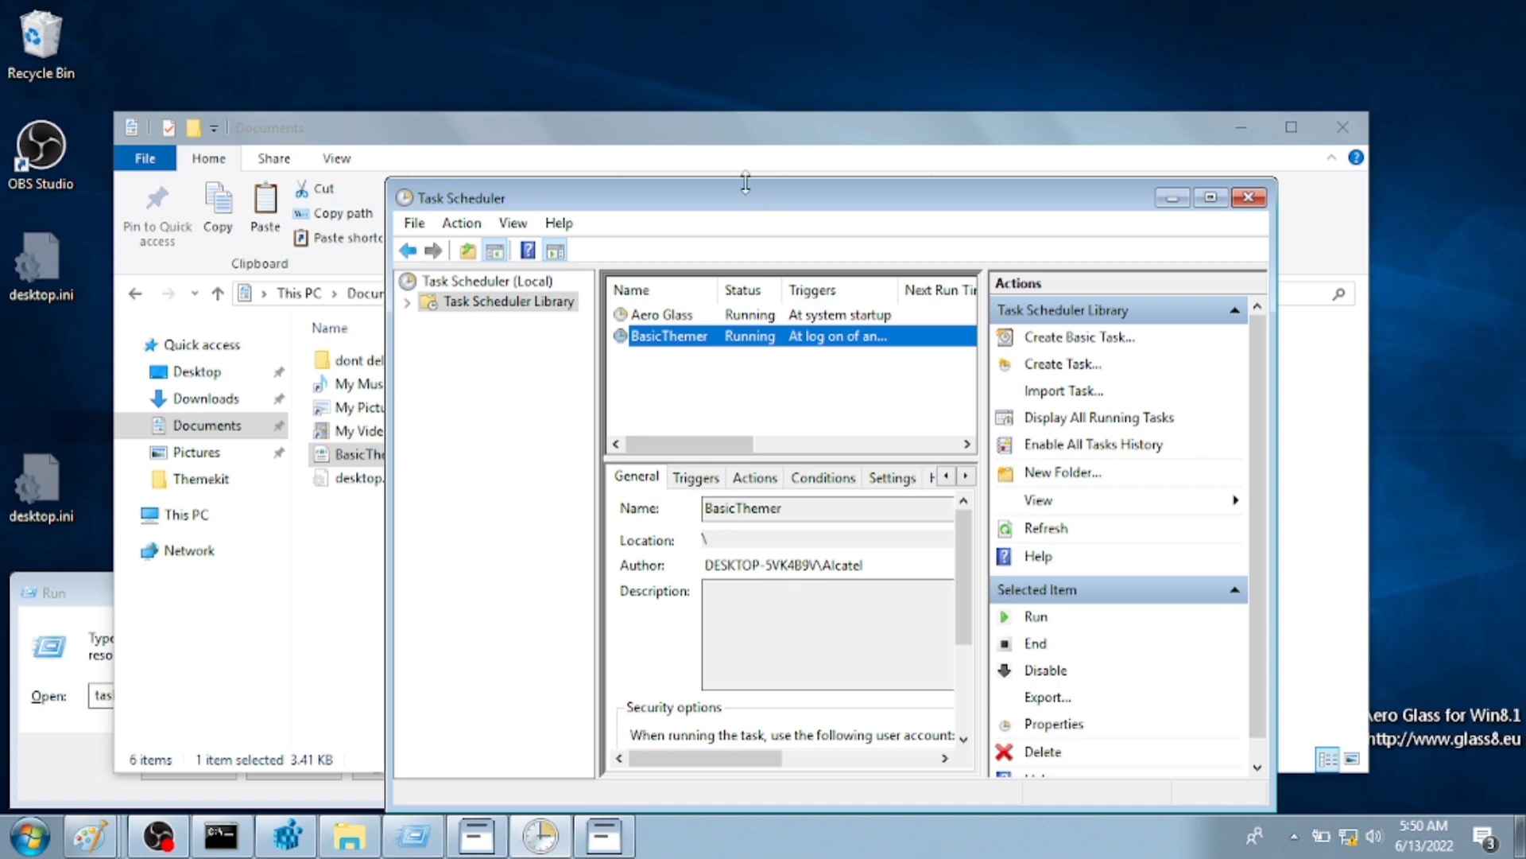
{"action": "left_click", "coordinate": [707, 147]}
- Add explorer.exe to BasicThemer 2's exclusions, then close BasicThemer 2 and Task Scheduler
{"action": "left_click", "coordinate": [684, 804]}
{"action": "left_click_drag", "start_coordinate": [791, 203], "coordinate": [708, 122]}
{"action": "left_click", "coordinate": [1294, 836]}
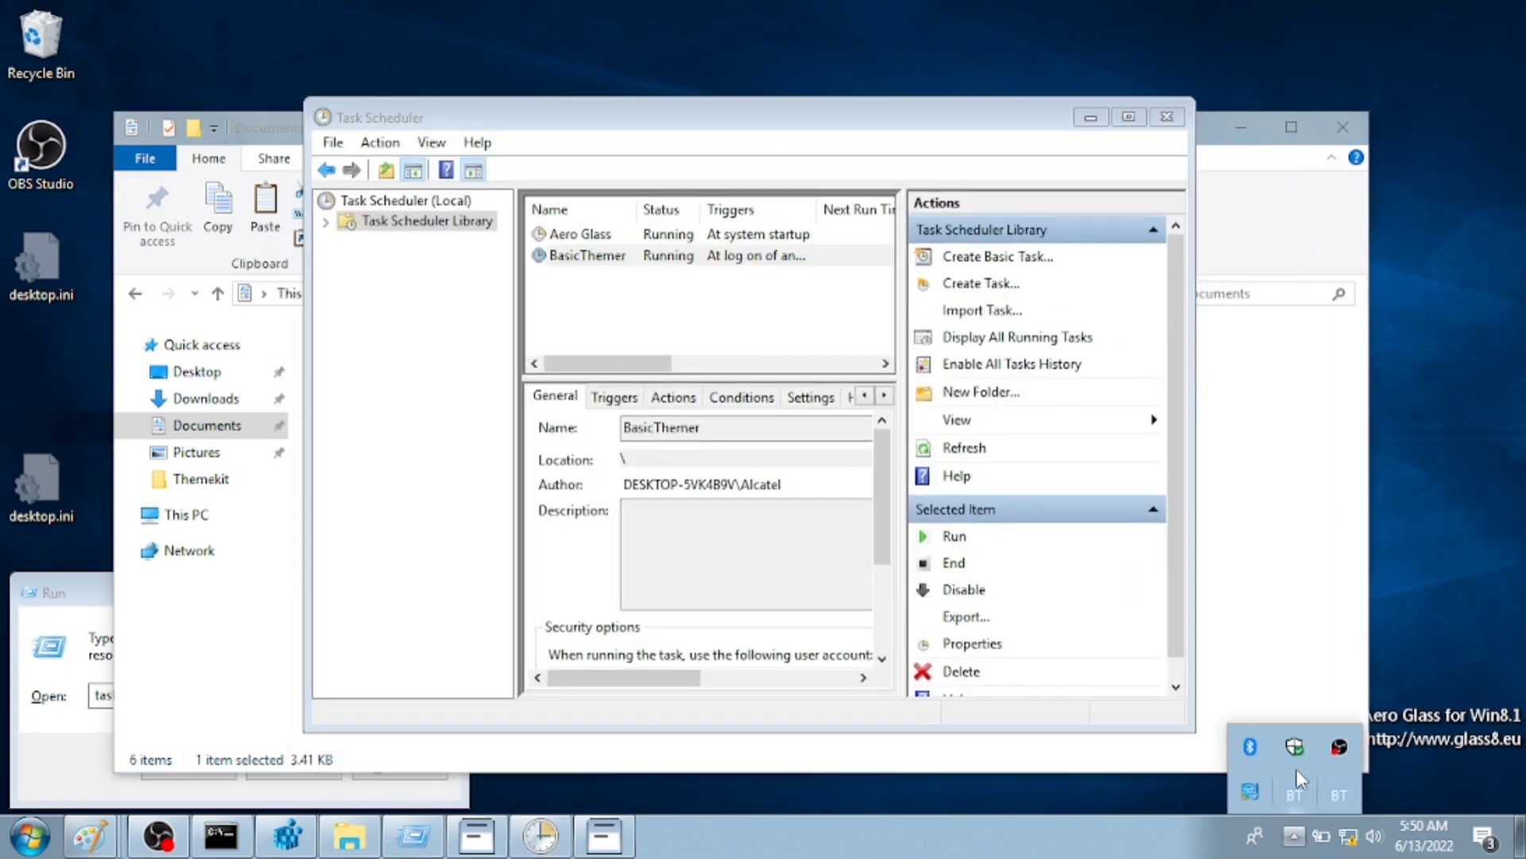
{"action": "left_click", "coordinate": [1333, 797]}
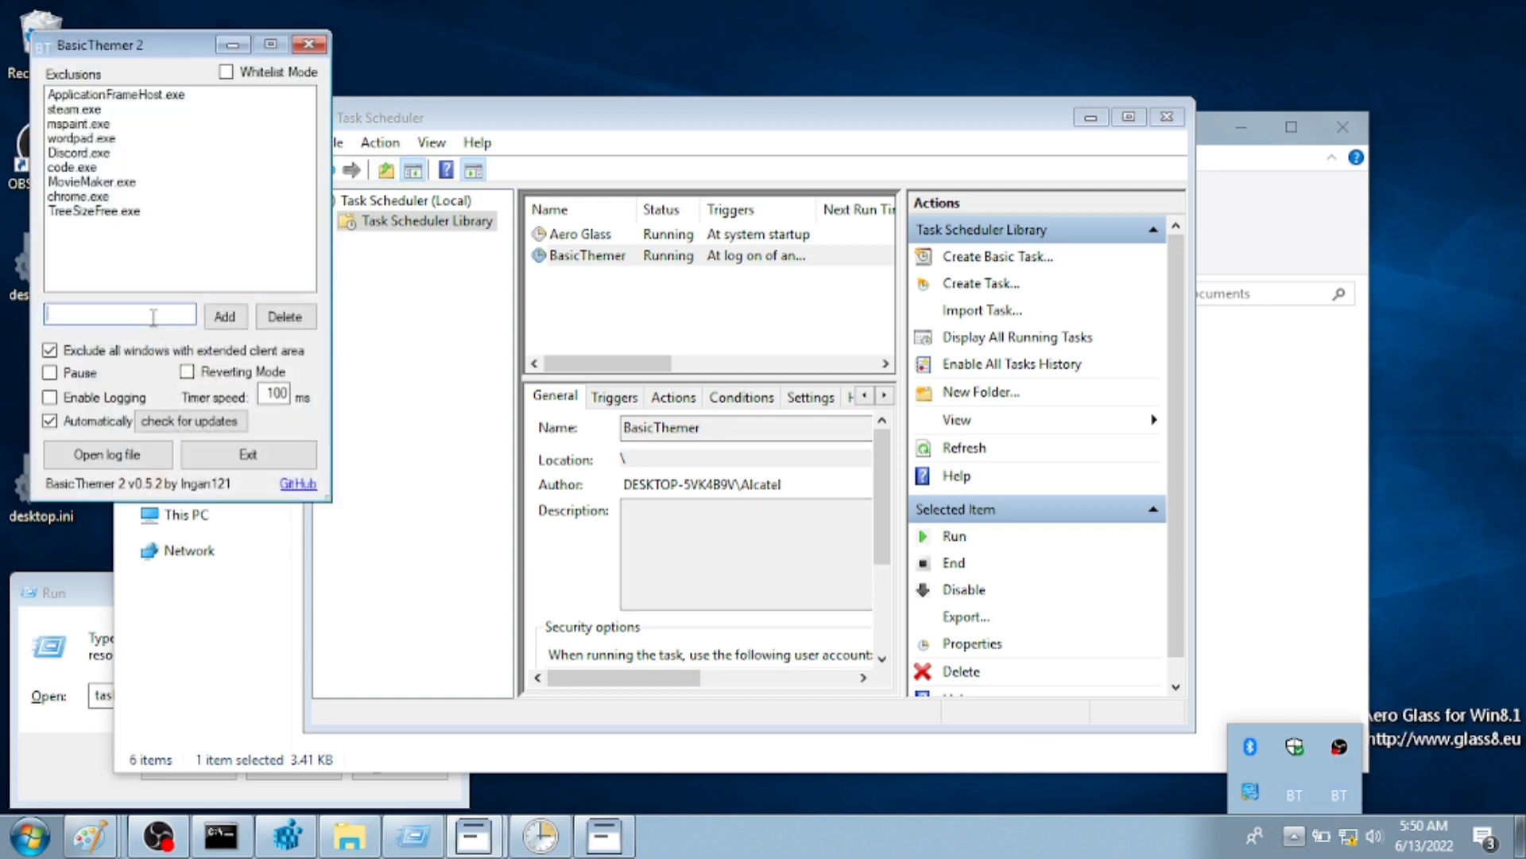
{"action": "type", "text": "explorer.exe"}
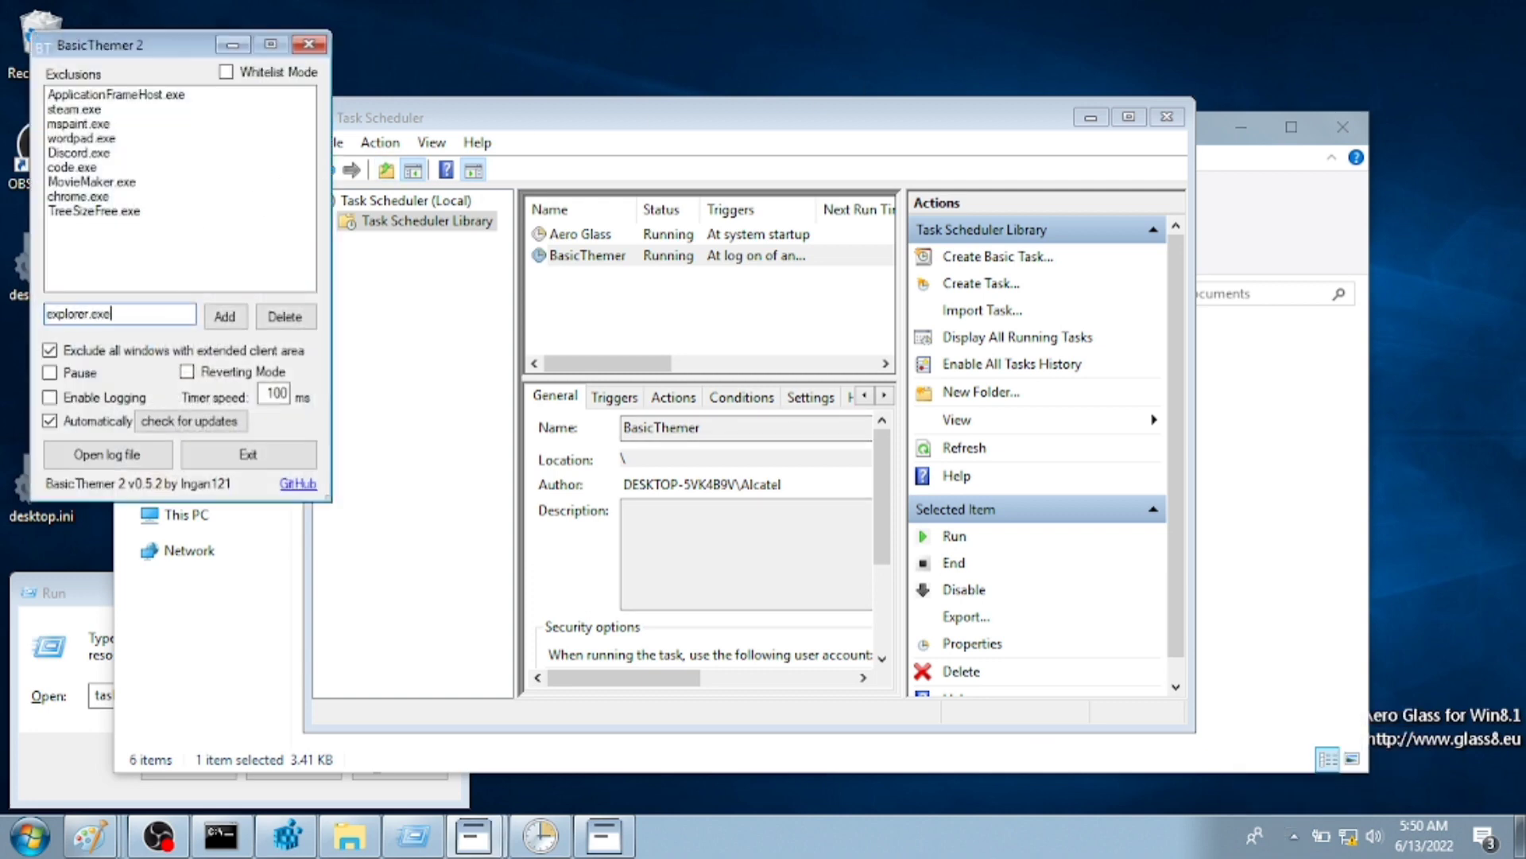
{"action": "left_click", "coordinate": [306, 45]}
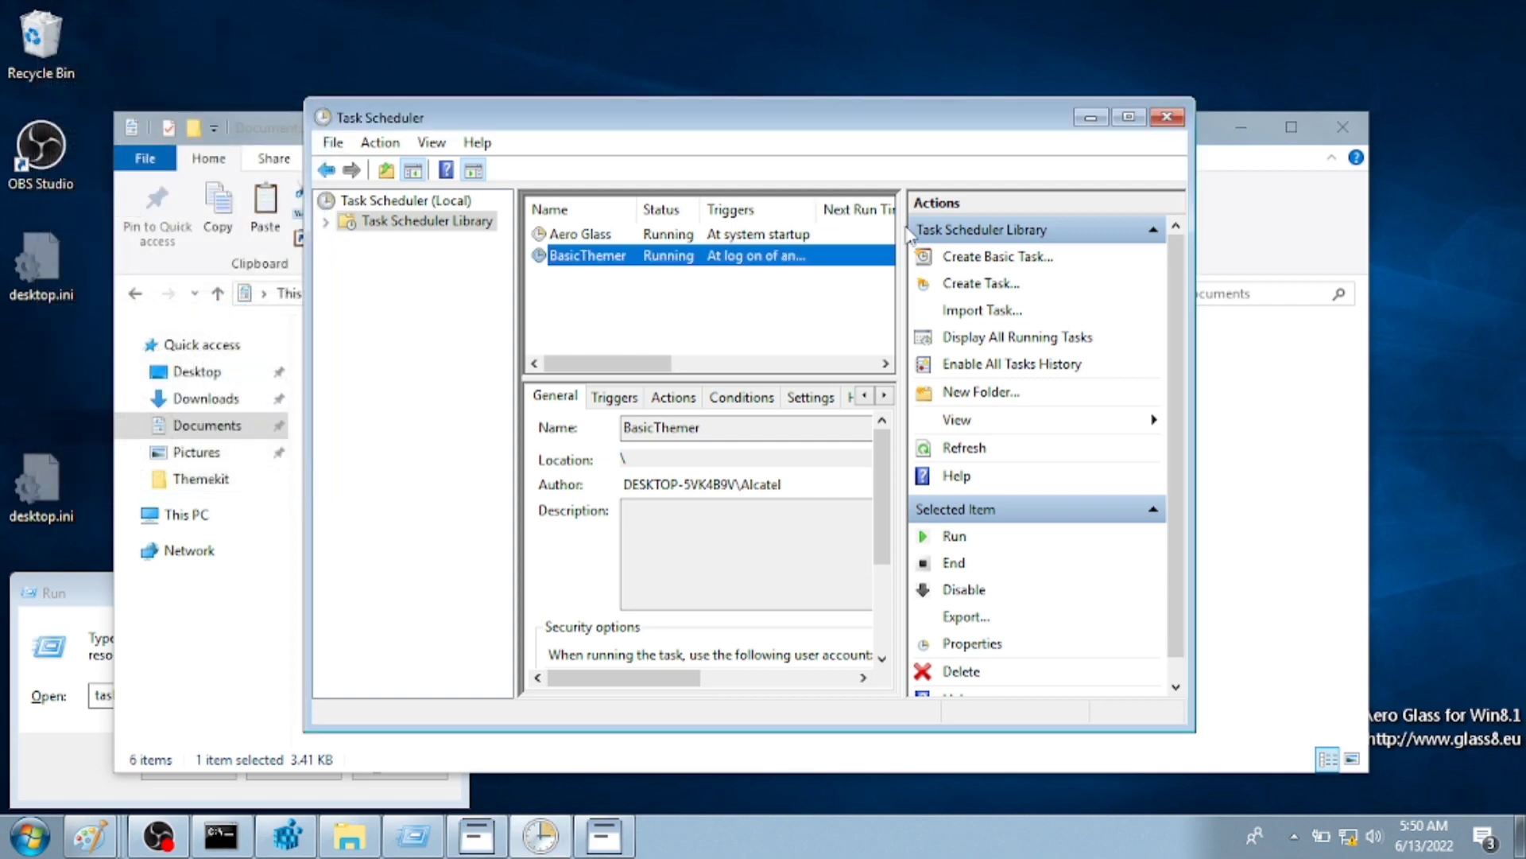
{"action": "left_click", "coordinate": [1167, 116]}
{"action": "left_click", "coordinate": [653, 552]}
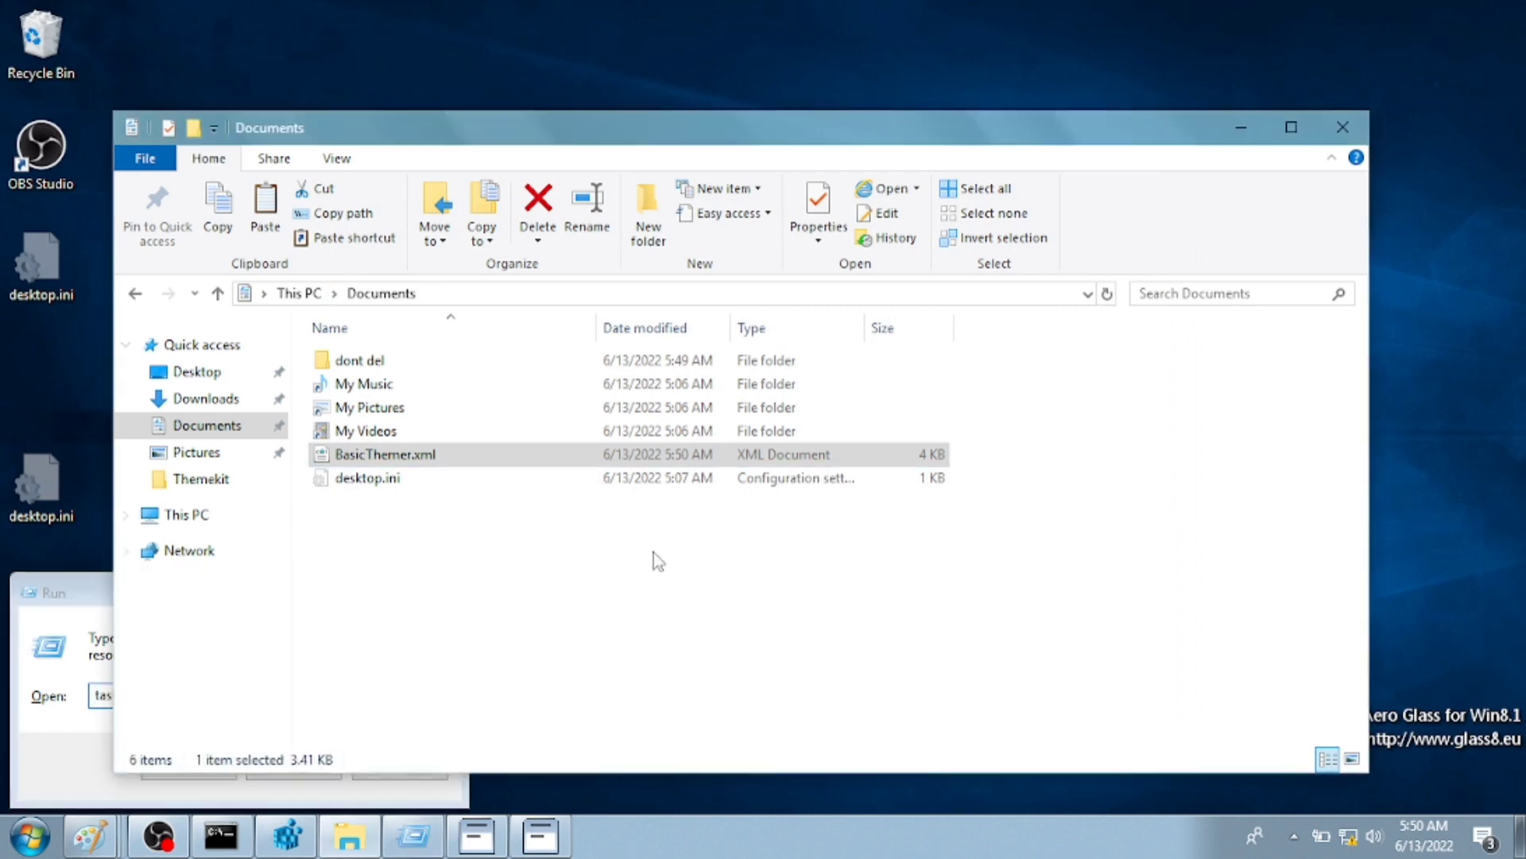
- Close the leftover Run dialogs and return to the Themekit folder on drive D
{"action": "left_click", "coordinate": [413, 835]}
{"action": "left_click", "coordinate": [294, 765]}
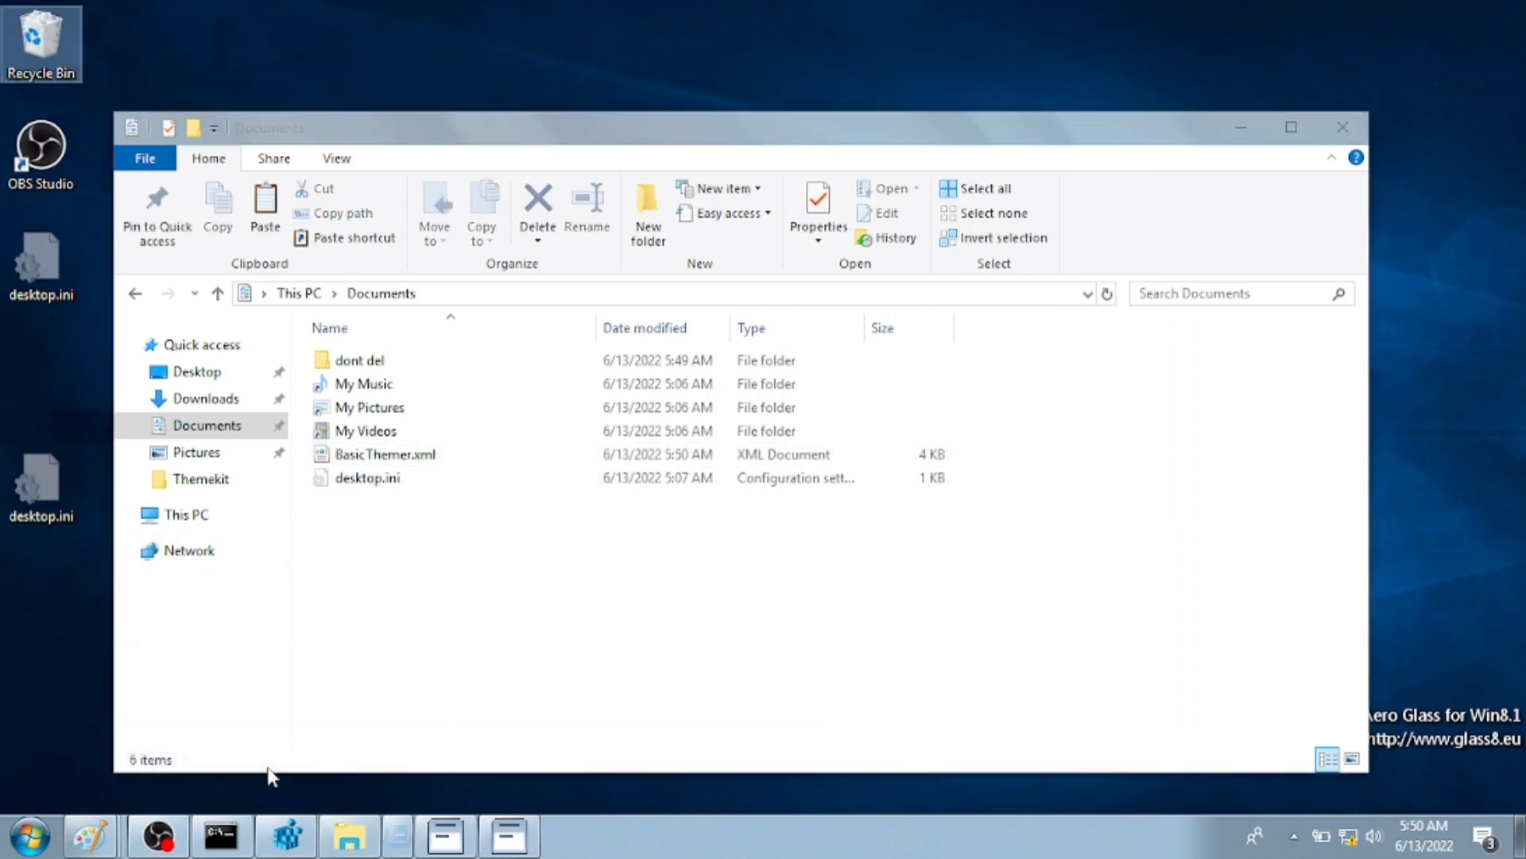
{"action": "key", "text": "super+r"}
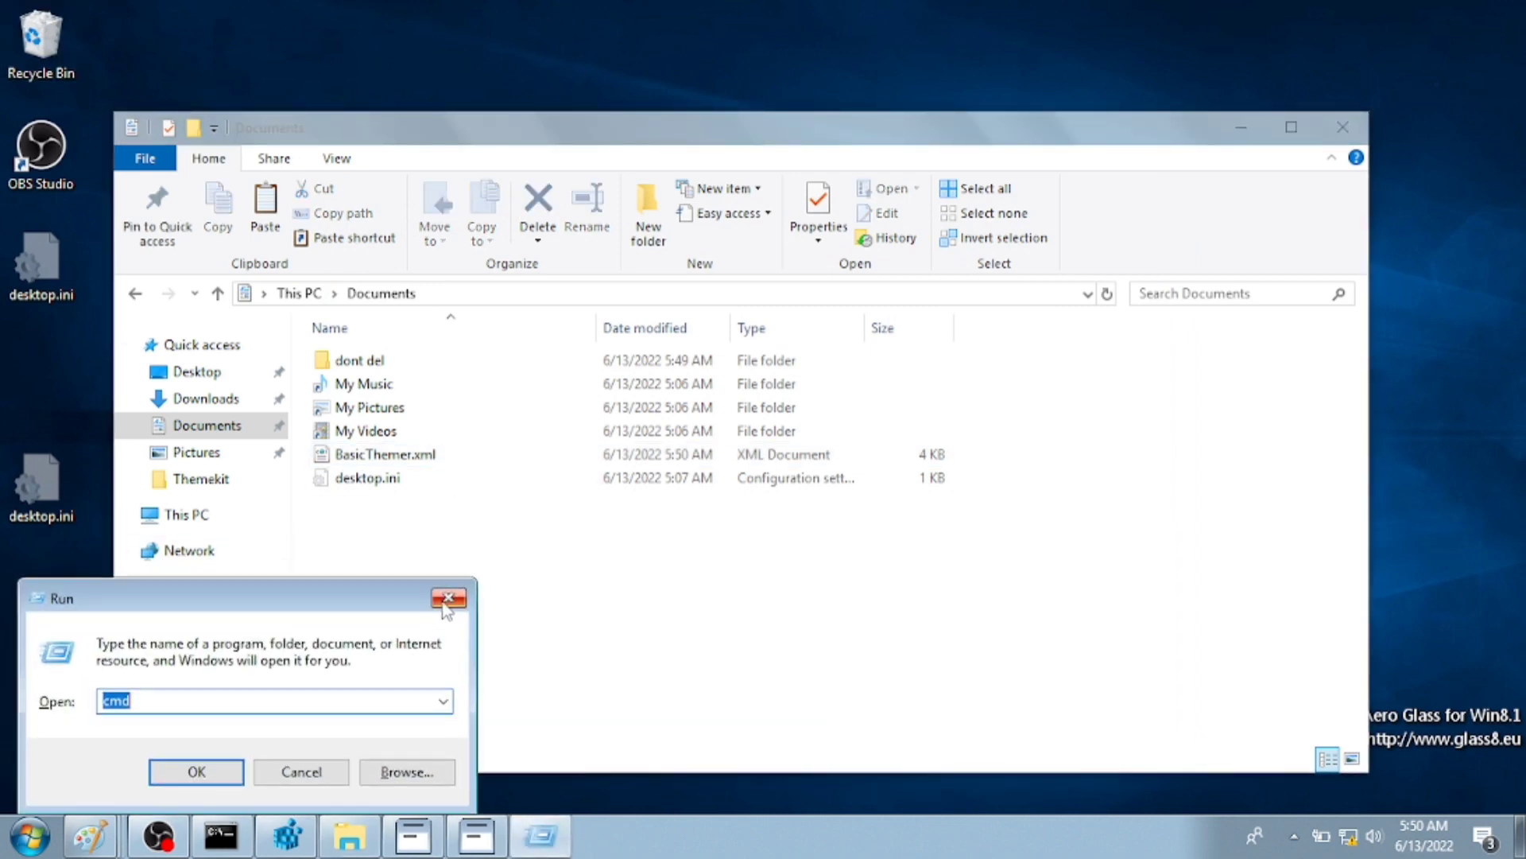
{"action": "left_click", "coordinate": [440, 592]}
{"action": "key", "text": "alt+Left"}
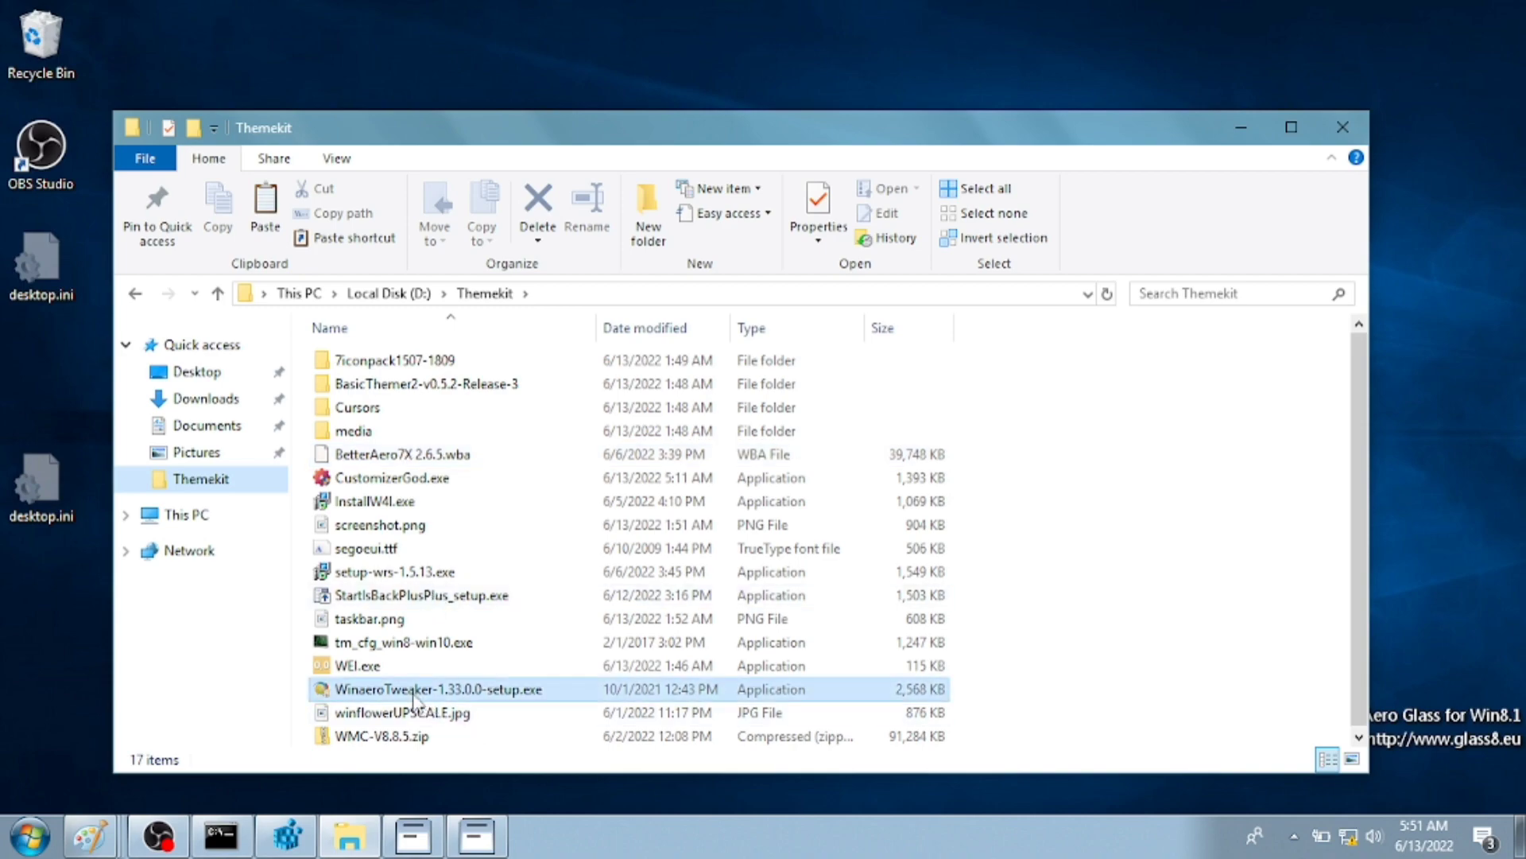
- Install Winaero Tweaker 1.33.0.0 with the default folder and options
{"action": "double_click", "coordinate": [423, 689]}
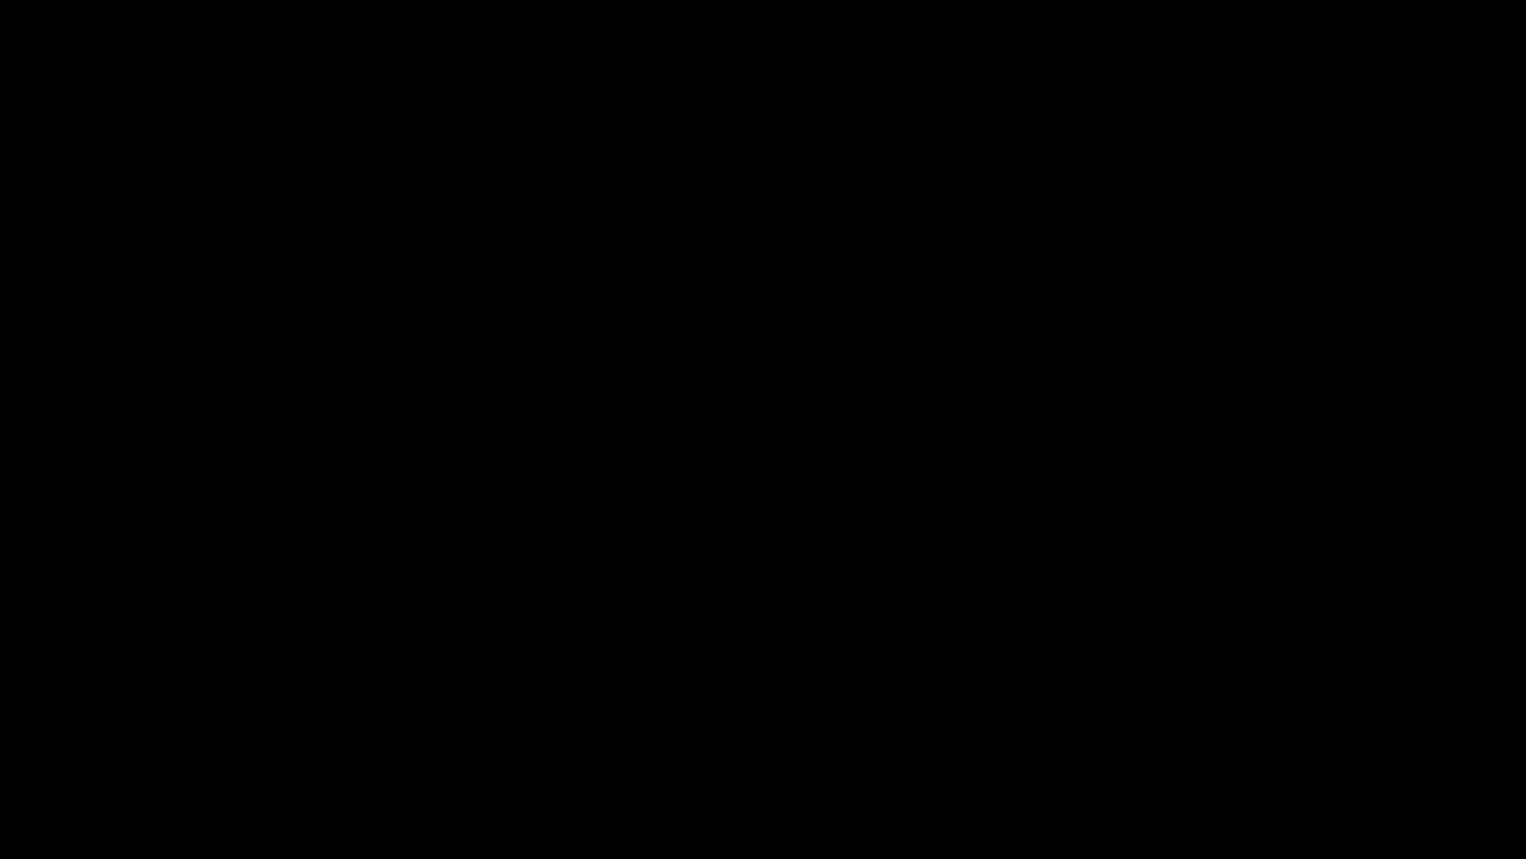
{"action": "scroll", "coordinate": [673, 503], "scroll_direction": "down", "scroll_amount": 3}
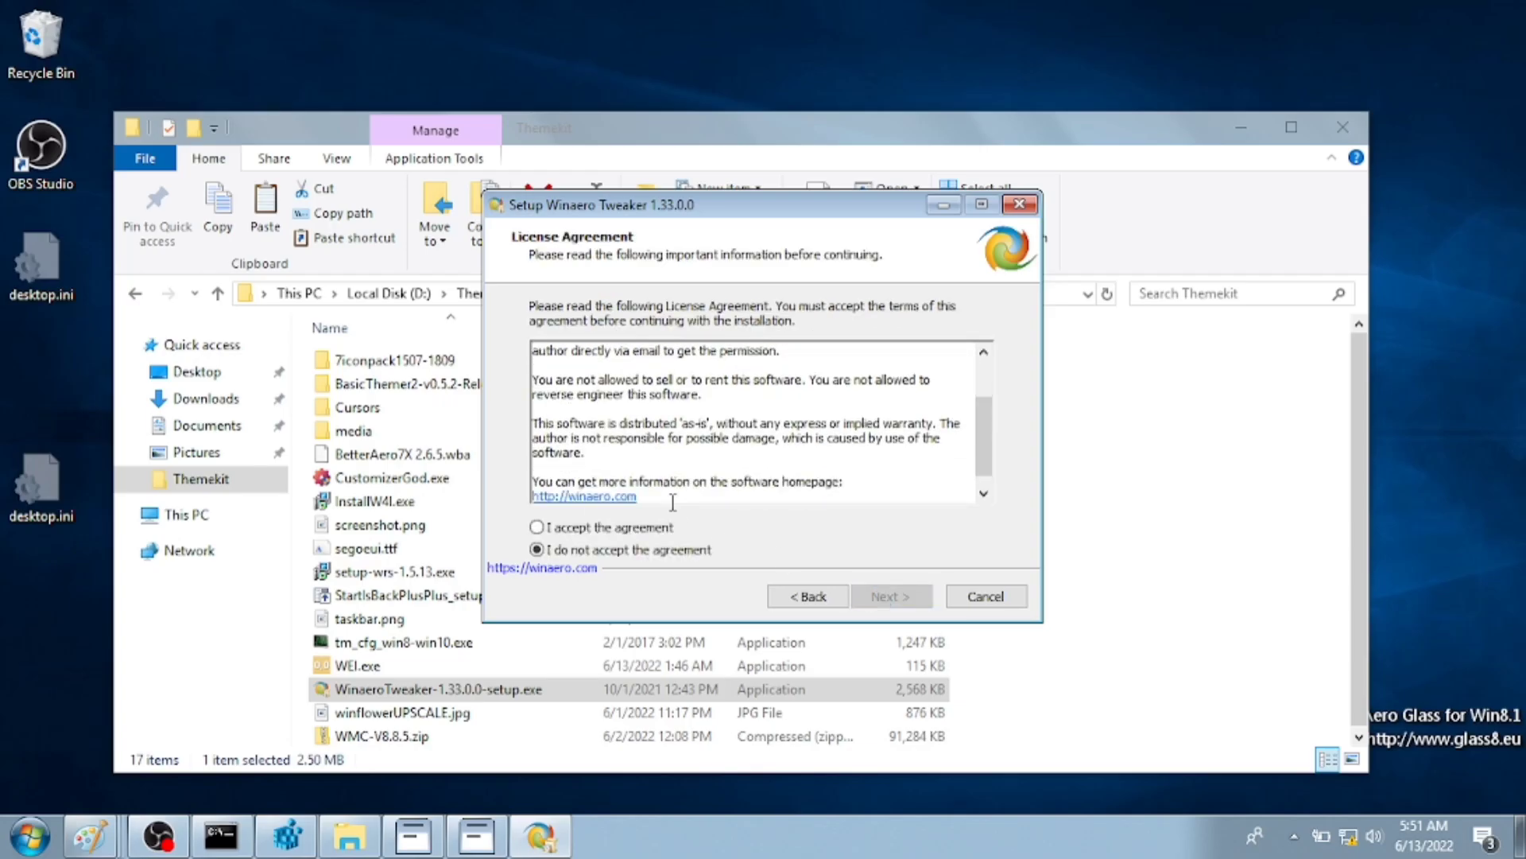
{"action": "left_click", "coordinate": [874, 601]}
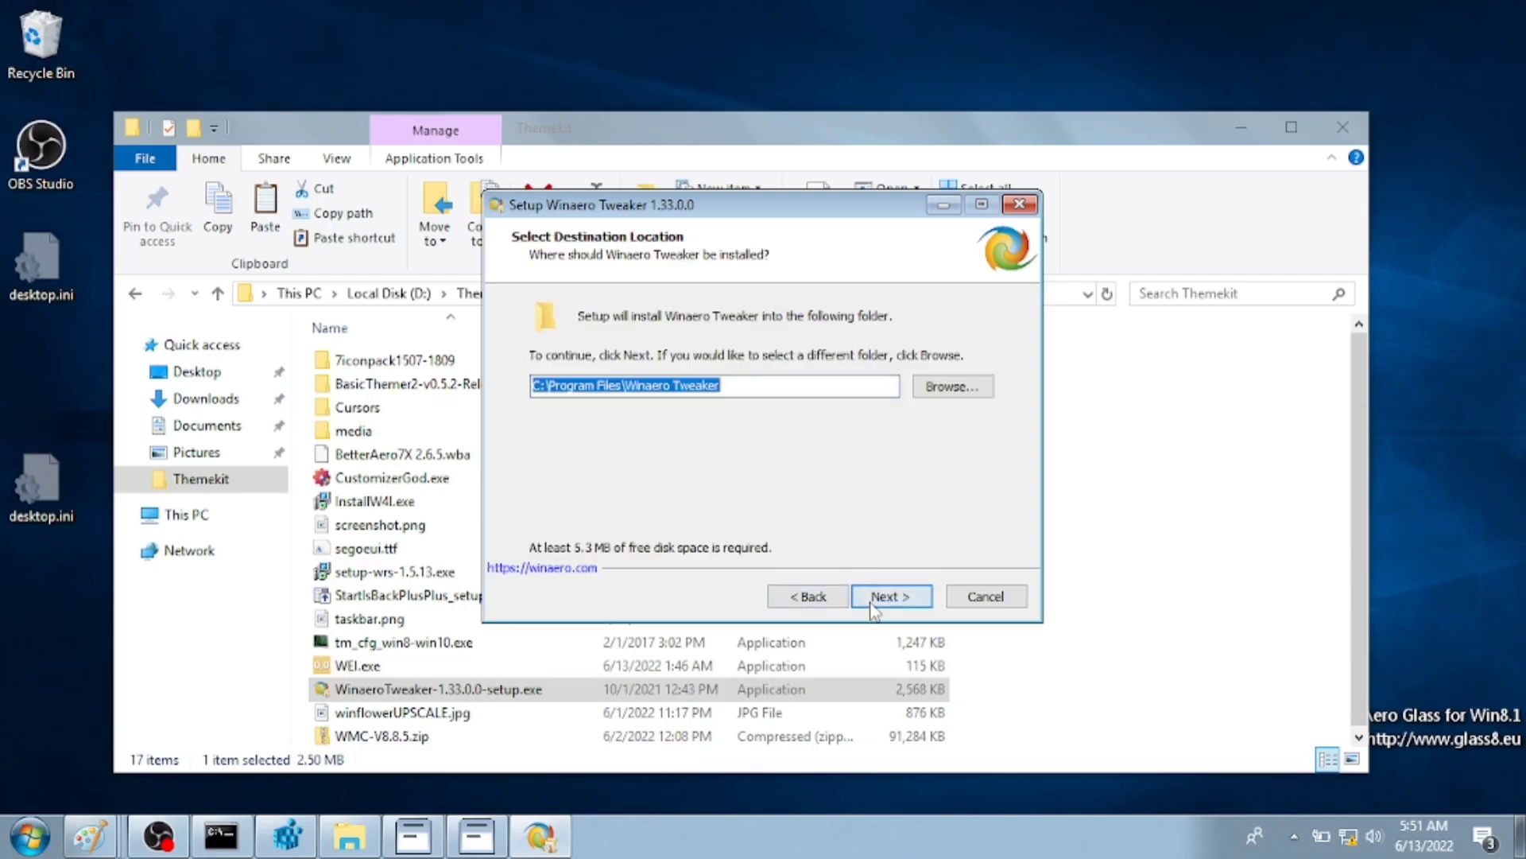
{"action": "left_click", "coordinate": [874, 600]}
{"action": "left_click", "coordinate": [875, 600]}
{"action": "left_click", "coordinate": [875, 600]}
{"action": "left_click", "coordinate": [875, 598]}
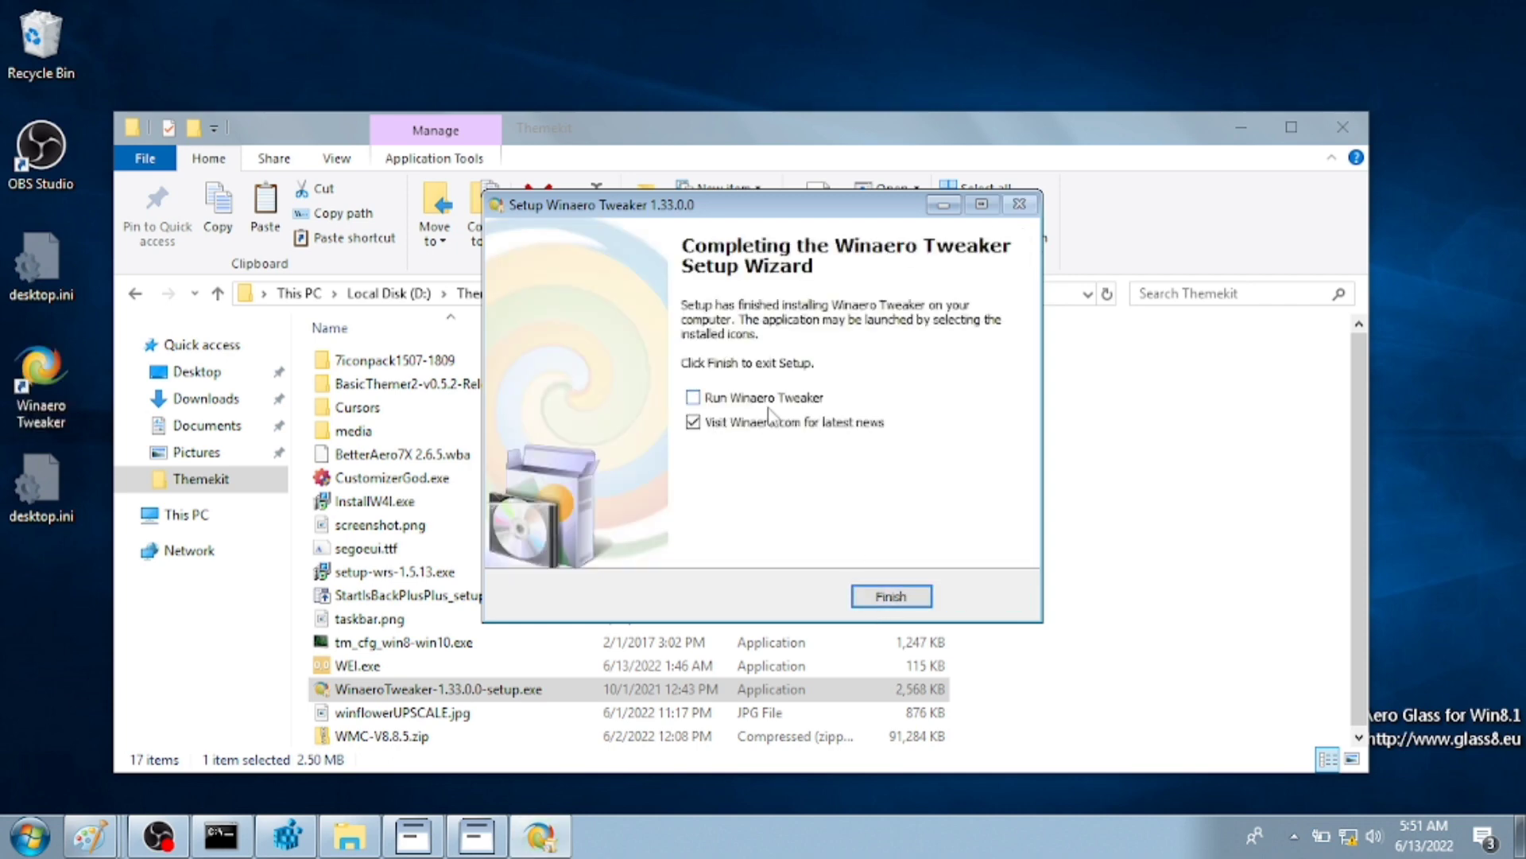
{"action": "left_click", "coordinate": [894, 603]}
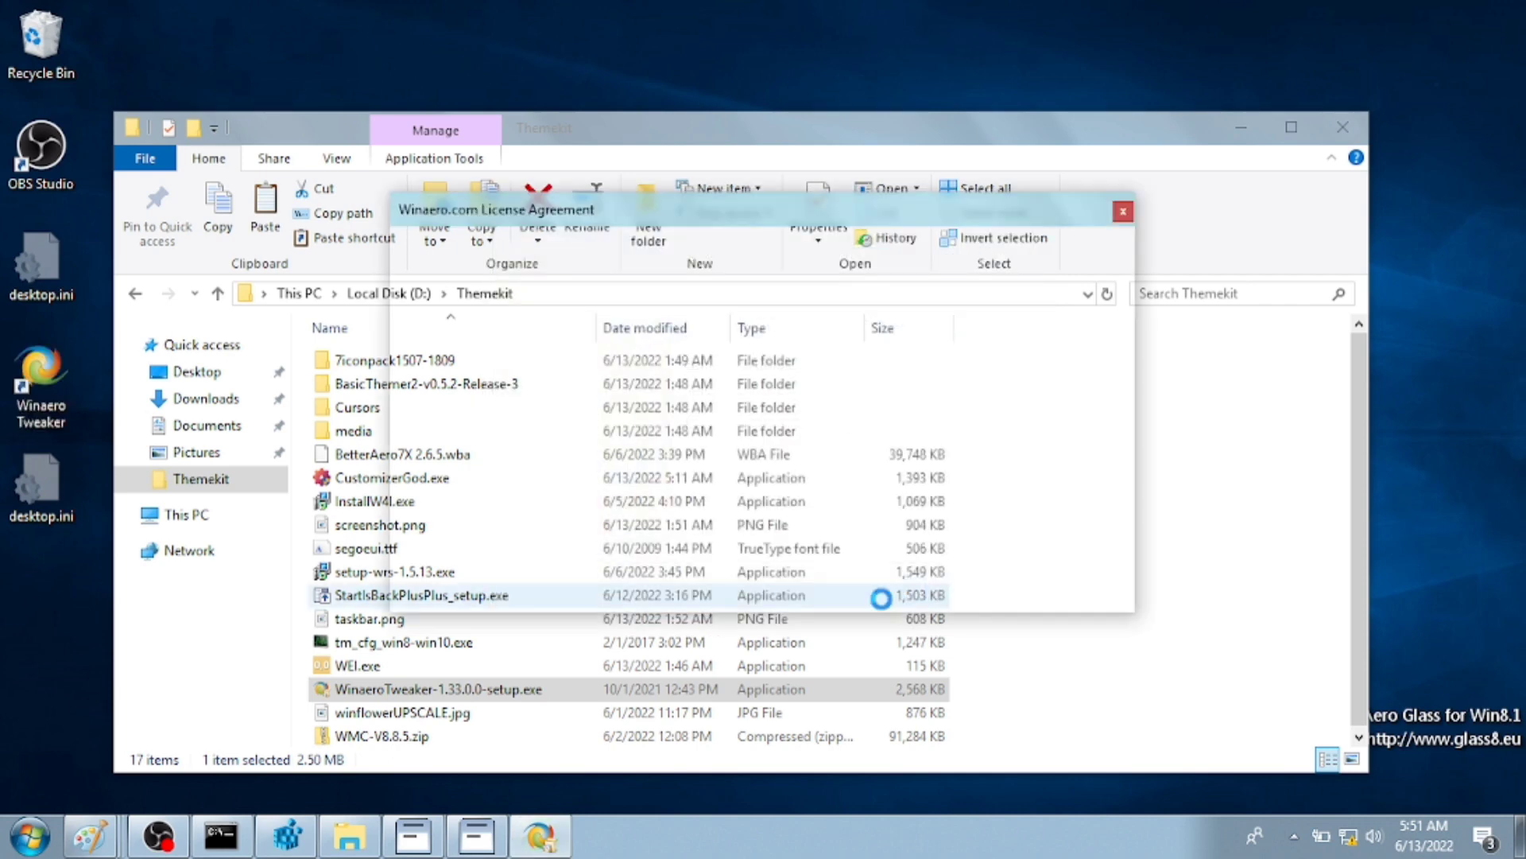
- Accept the Winaero Tweaker license and search 'take' to open the Take Ownership tweak
{"action": "left_click", "coordinate": [699, 583]}
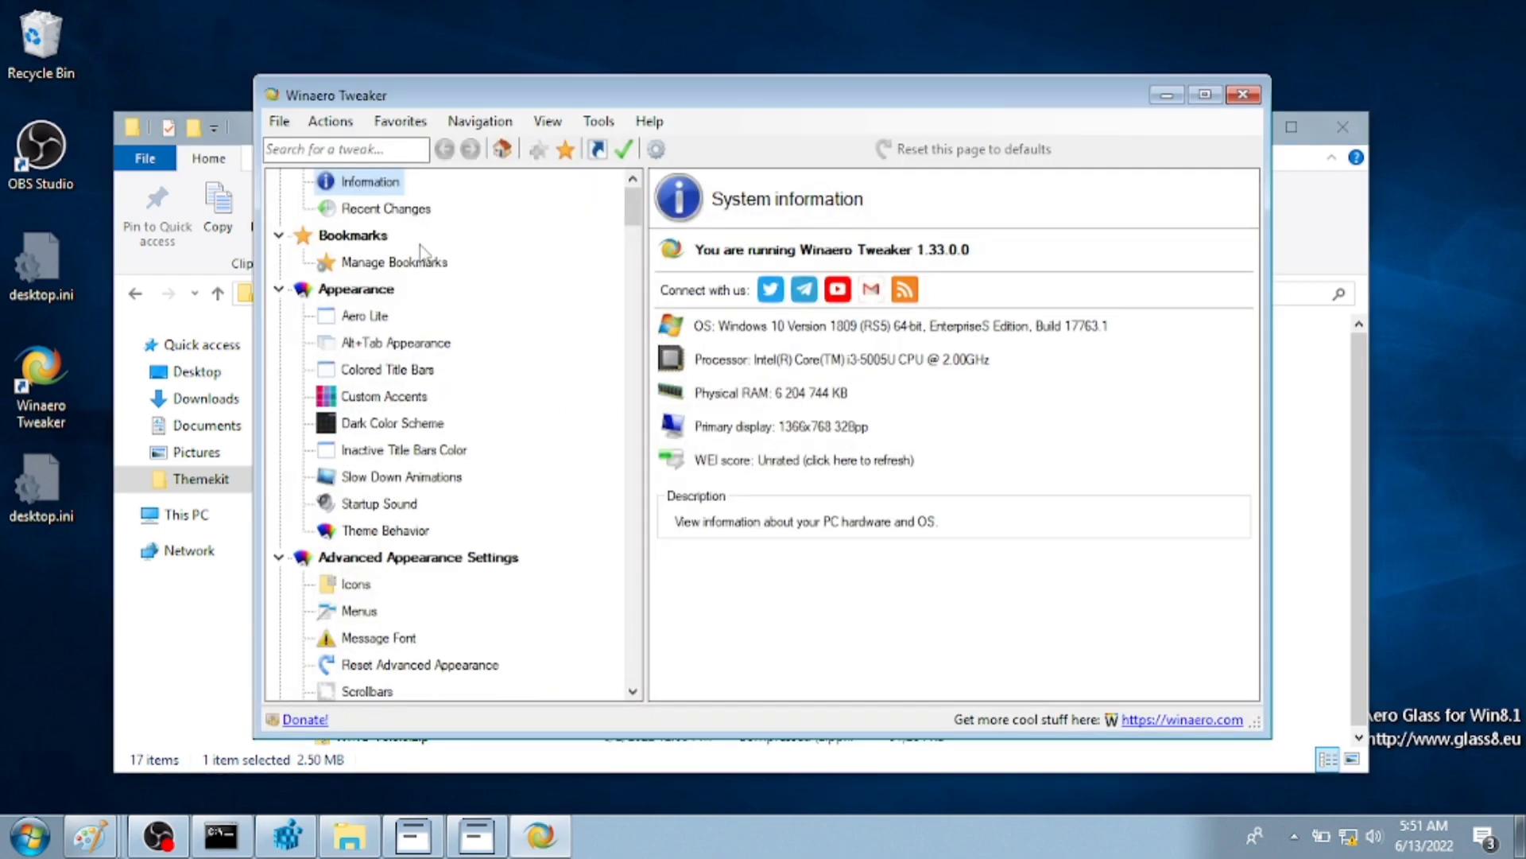
{"action": "scroll", "coordinate": [447, 318], "scroll_direction": "down", "scroll_amount": 1}
{"action": "scroll", "coordinate": [462, 334], "scroll_direction": "up", "scroll_amount": 2}
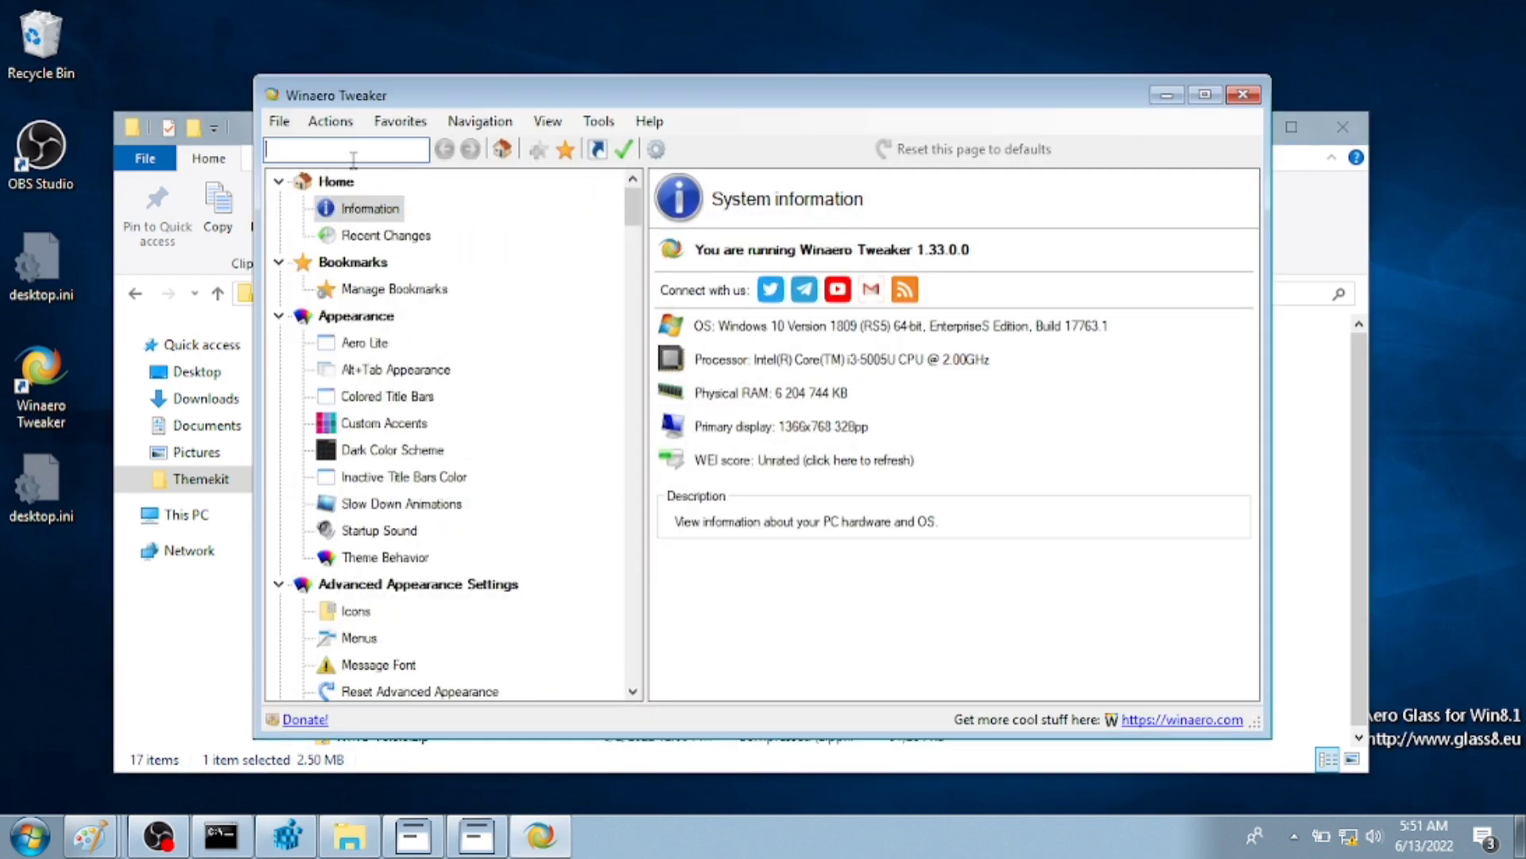
{"action": "type", "text": "take"}
{"action": "left_click", "coordinate": [354, 187]}
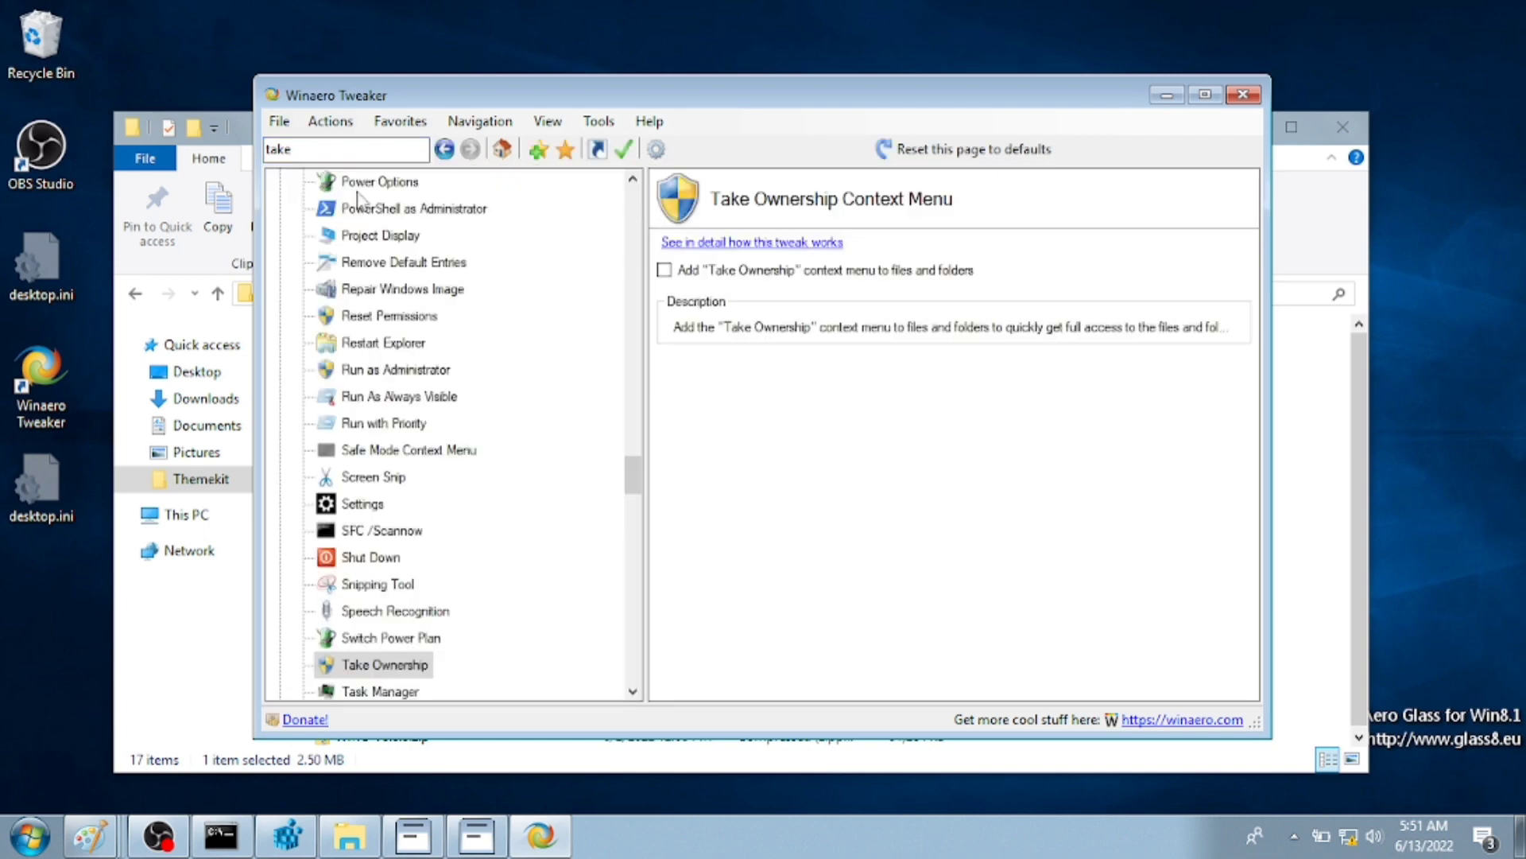
{"action": "left_click", "coordinate": [217, 612]}
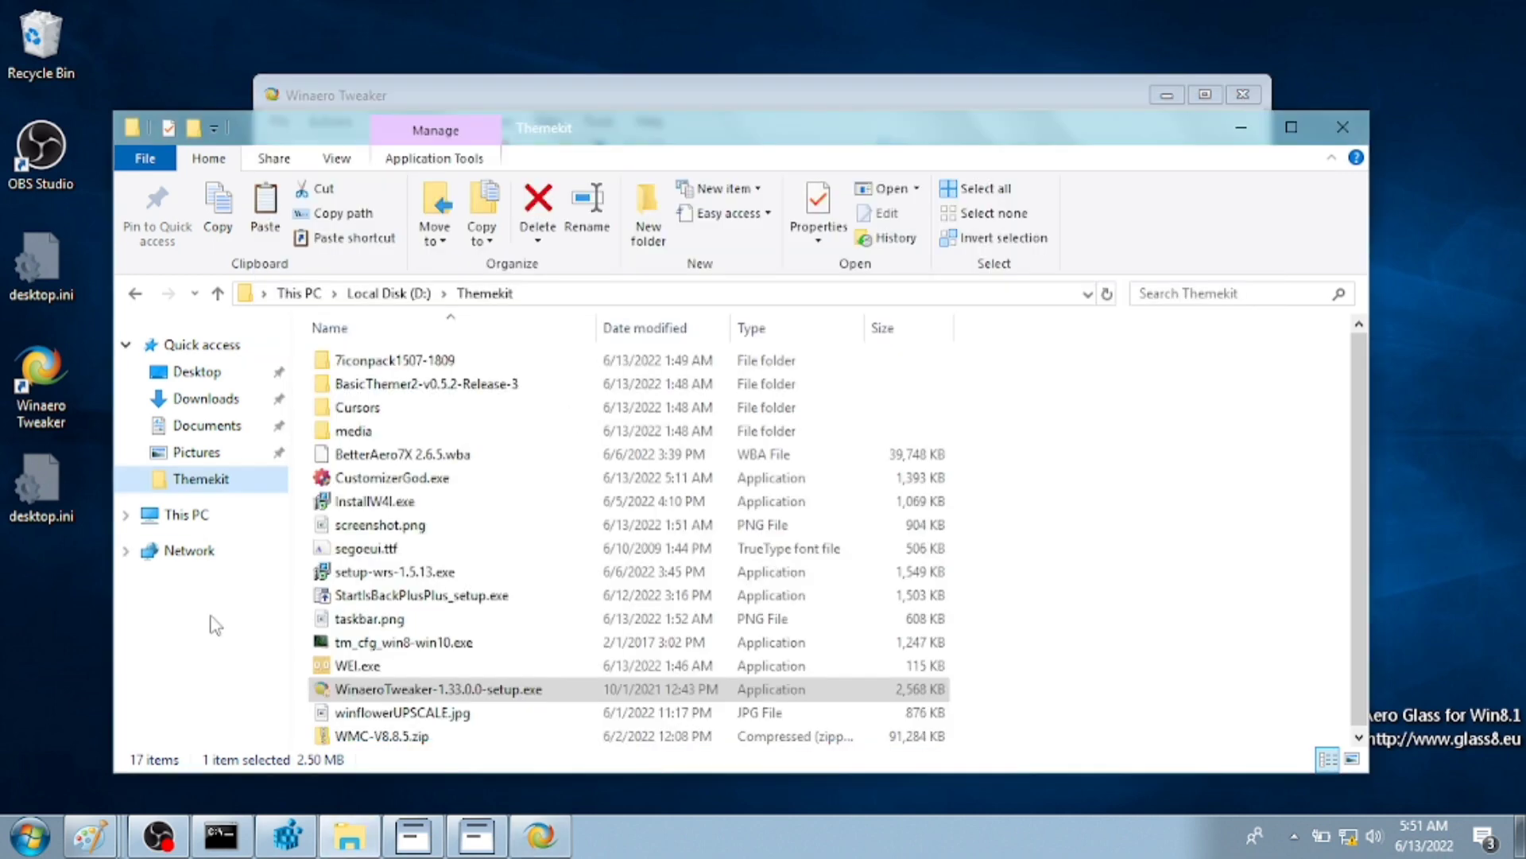
- Open C:\Windows and take ownership of the media folder
{"action": "left_click", "coordinate": [227, 519]}
{"action": "left_click", "coordinate": [434, 596]}
{"action": "double_click", "coordinate": [434, 597]}
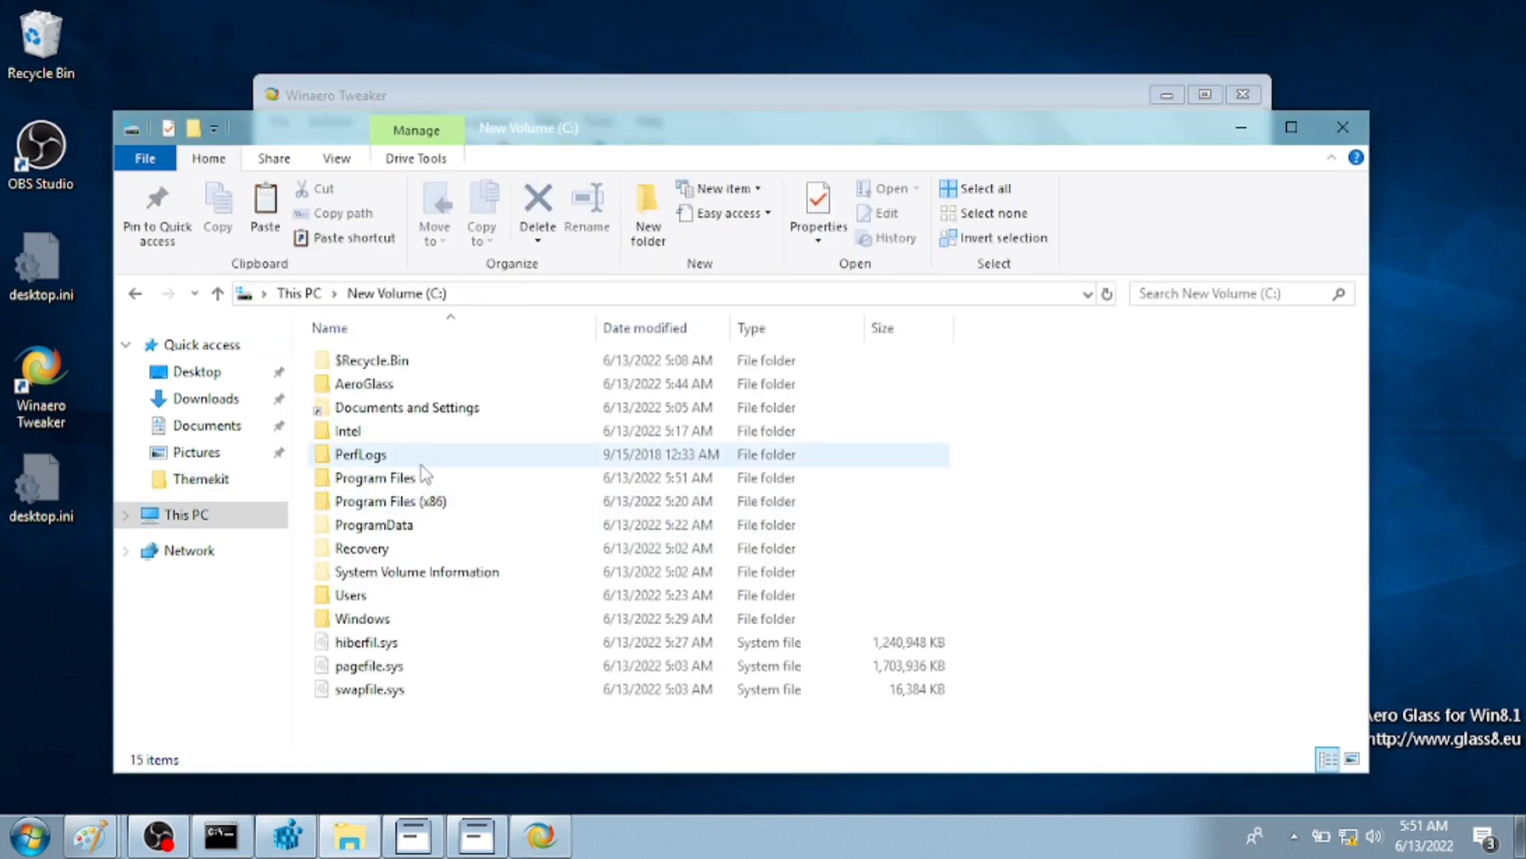
{"action": "double_click", "coordinate": [528, 619]}
{"action": "scroll", "coordinate": [596, 657], "scroll_direction": "down", "scroll_amount": 6}
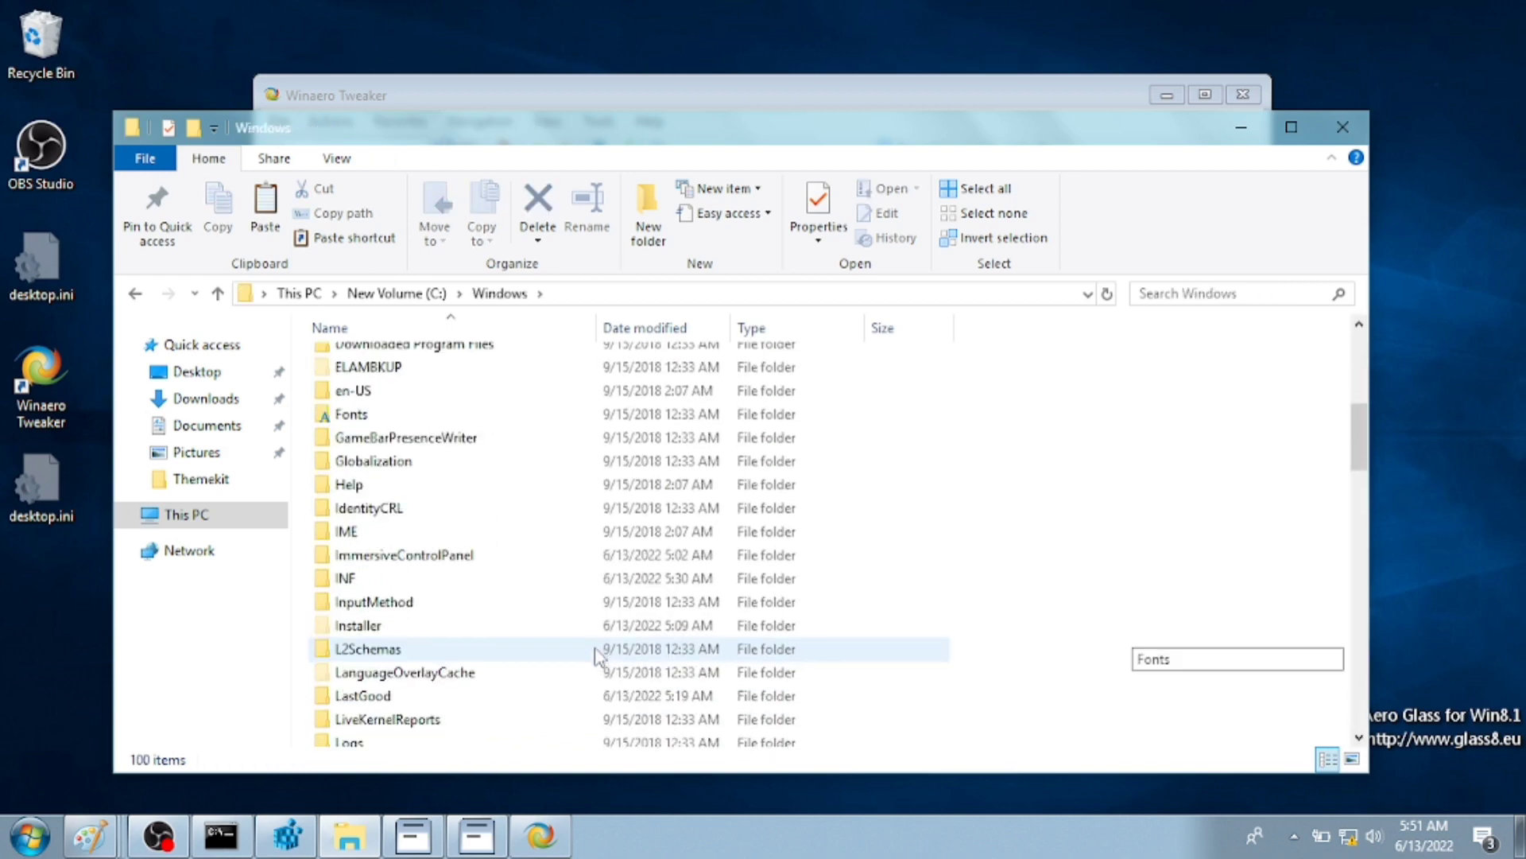
{"action": "left_click", "coordinate": [408, 551]}
{"action": "right_click", "coordinate": [408, 551]}
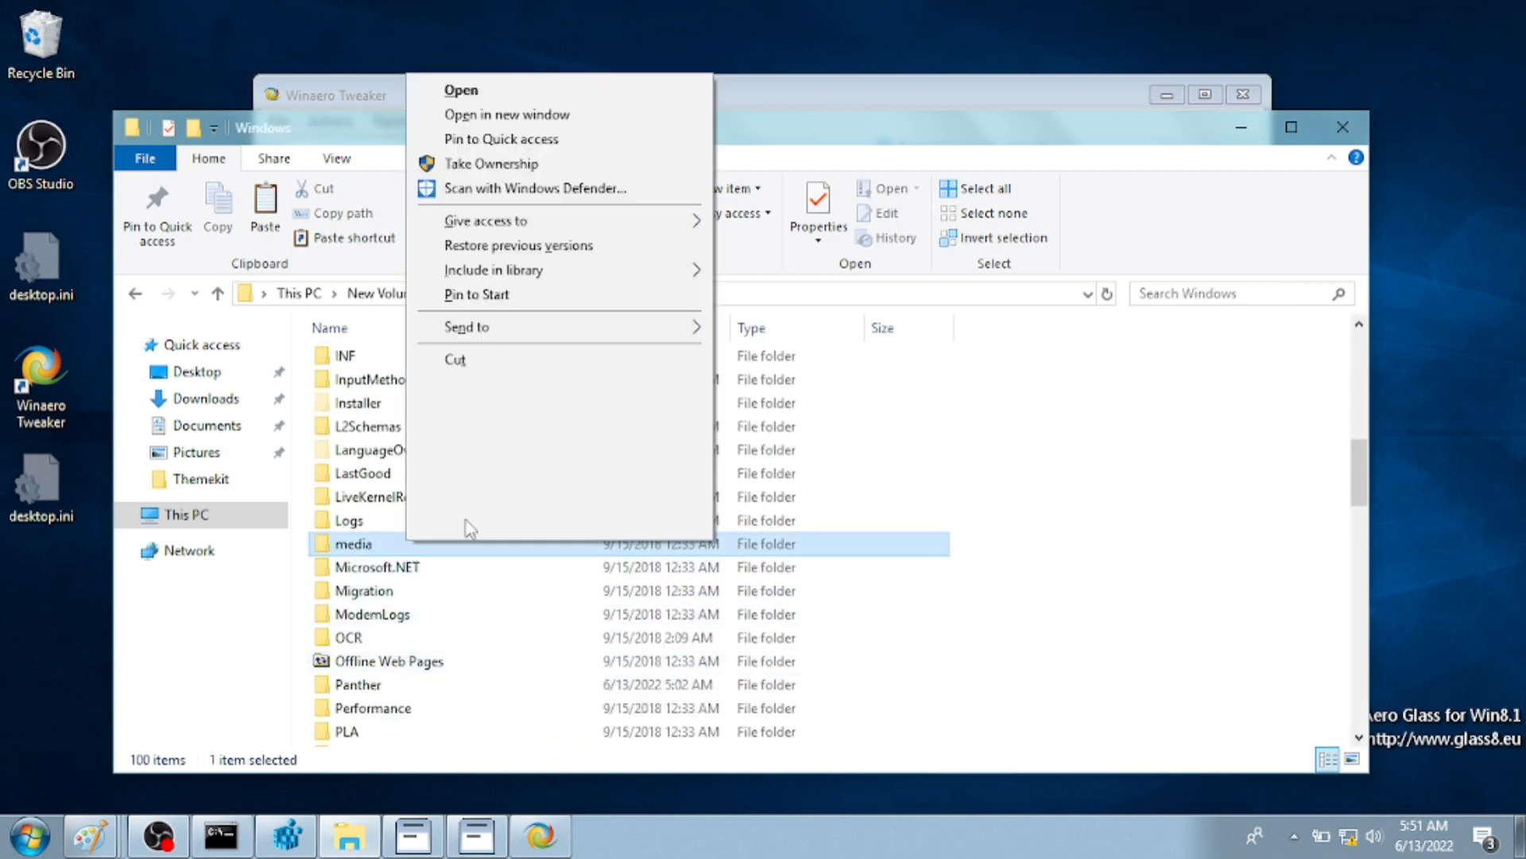
{"action": "left_click", "coordinate": [481, 164]}
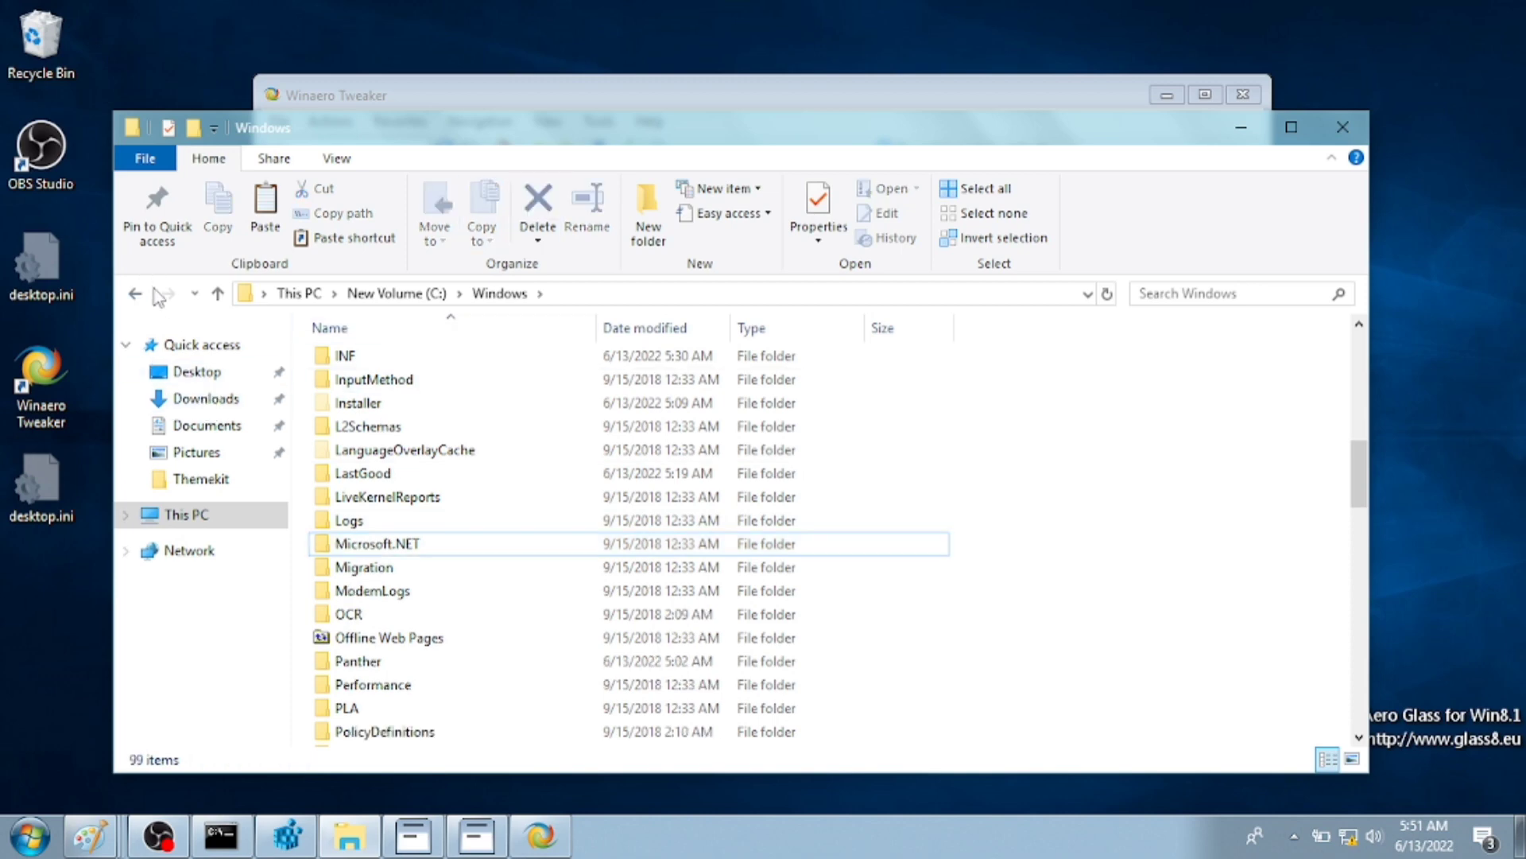
- Browse to the Themekit folder and select its media folder
{"action": "left_click", "coordinate": [135, 294]}
{"action": "left_click", "coordinate": [196, 453]}
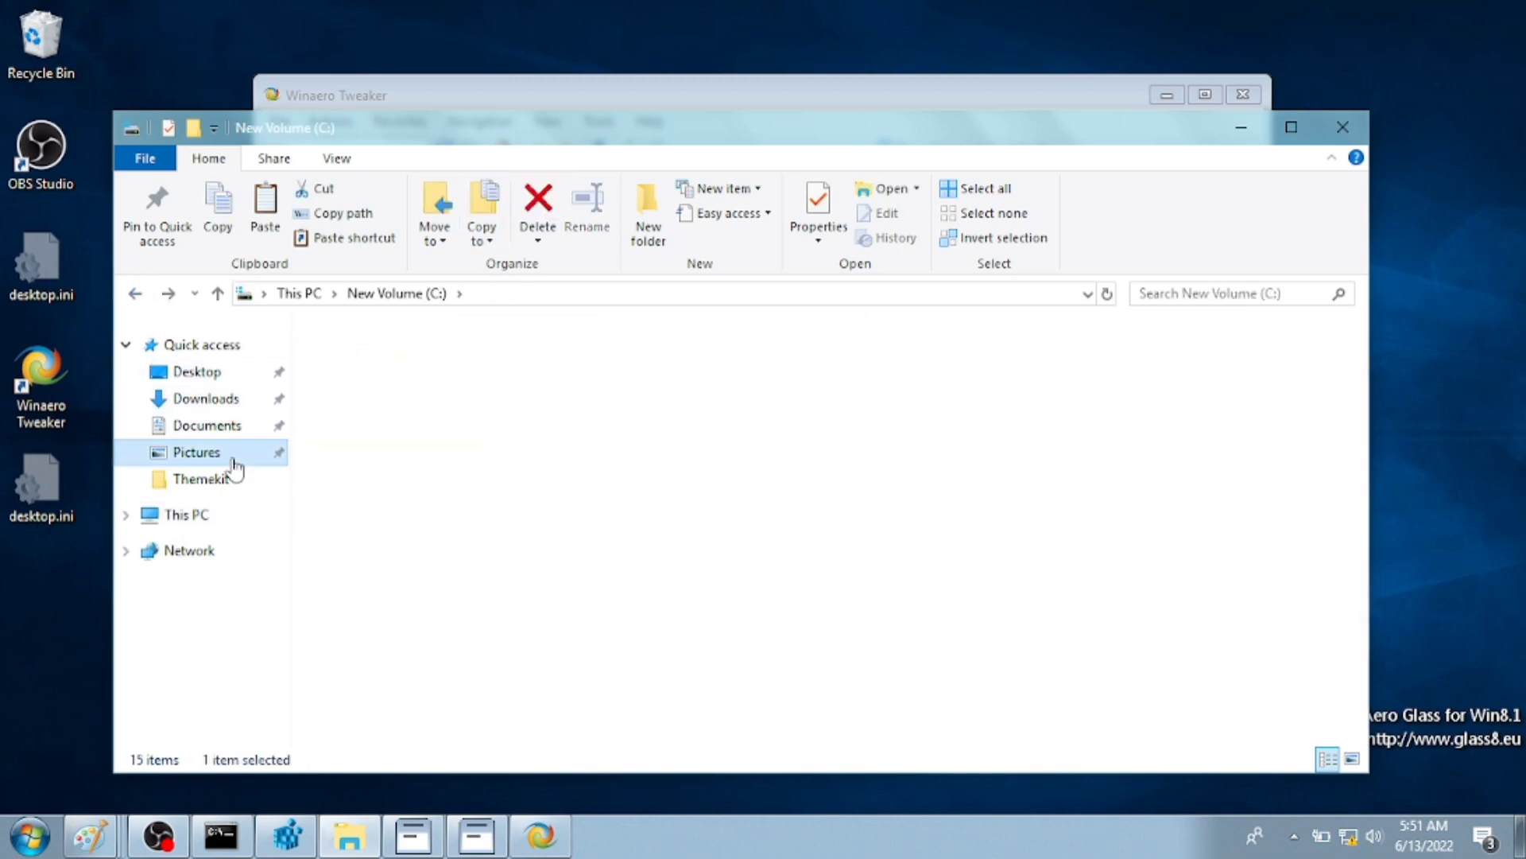
{"action": "left_click", "coordinate": [195, 427]}
{"action": "double_click", "coordinate": [354, 357]}
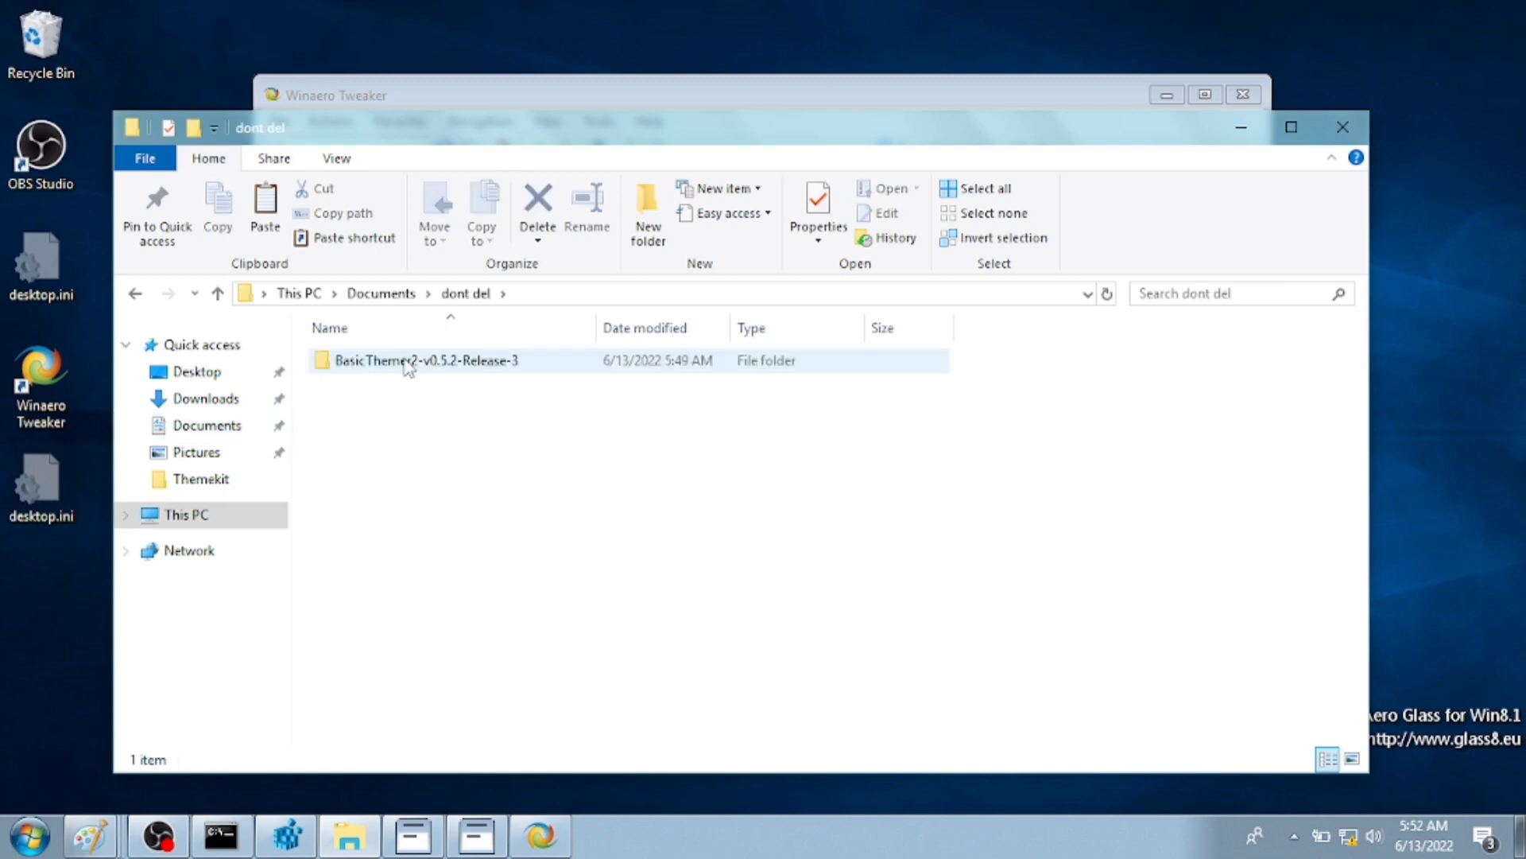
{"action": "double_click", "coordinate": [408, 362]}
{"action": "left_click", "coordinate": [196, 371]}
{"action": "left_click", "coordinate": [195, 478]}
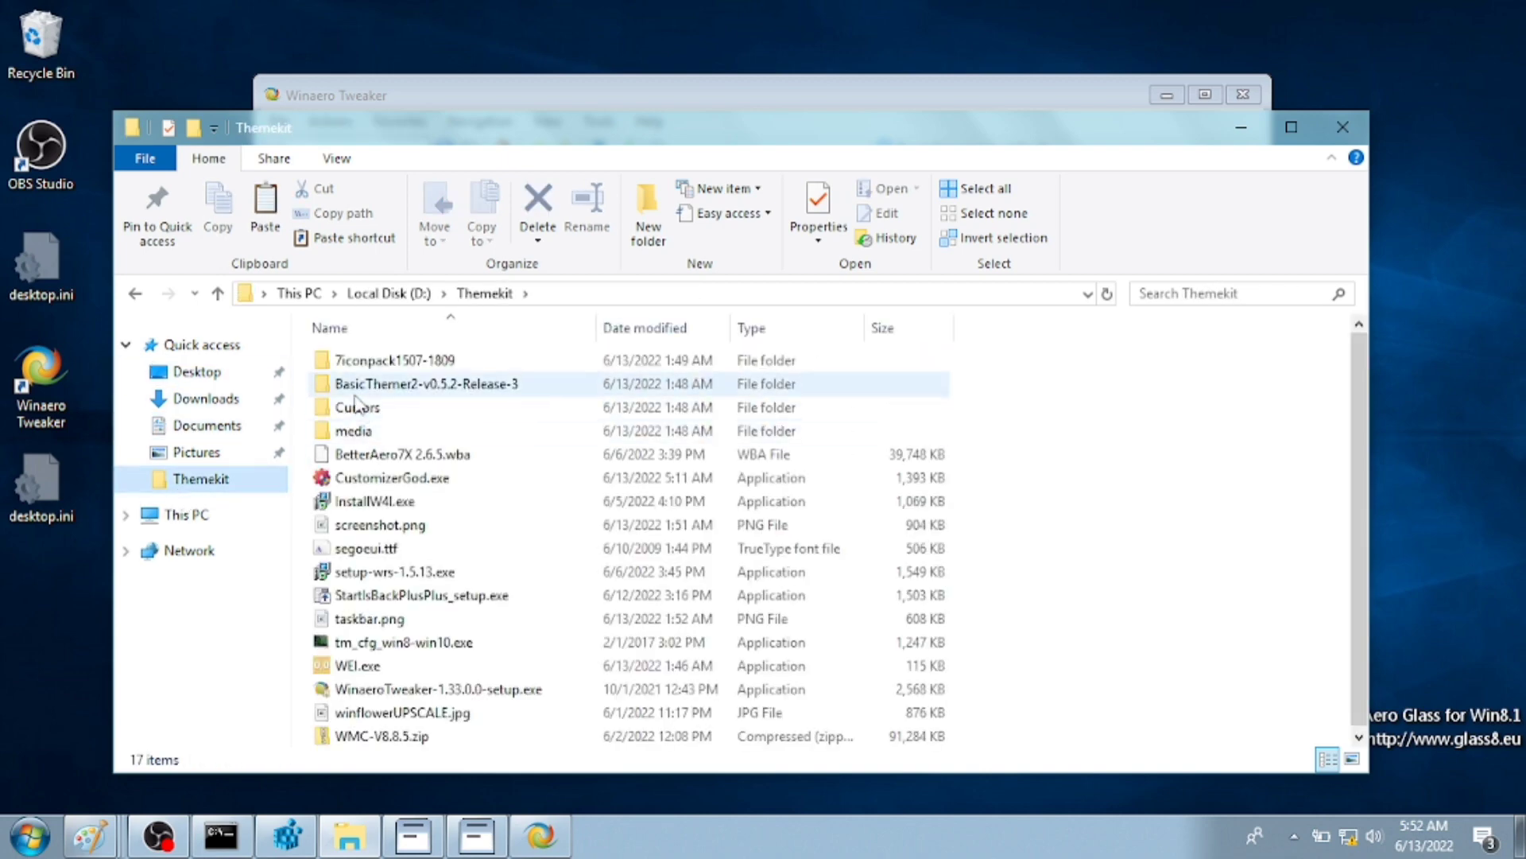
{"action": "left_click", "coordinate": [355, 430]}
- Paste the copied item into C:\Windows, granting administrator permission
{"action": "left_click", "coordinate": [170, 514]}
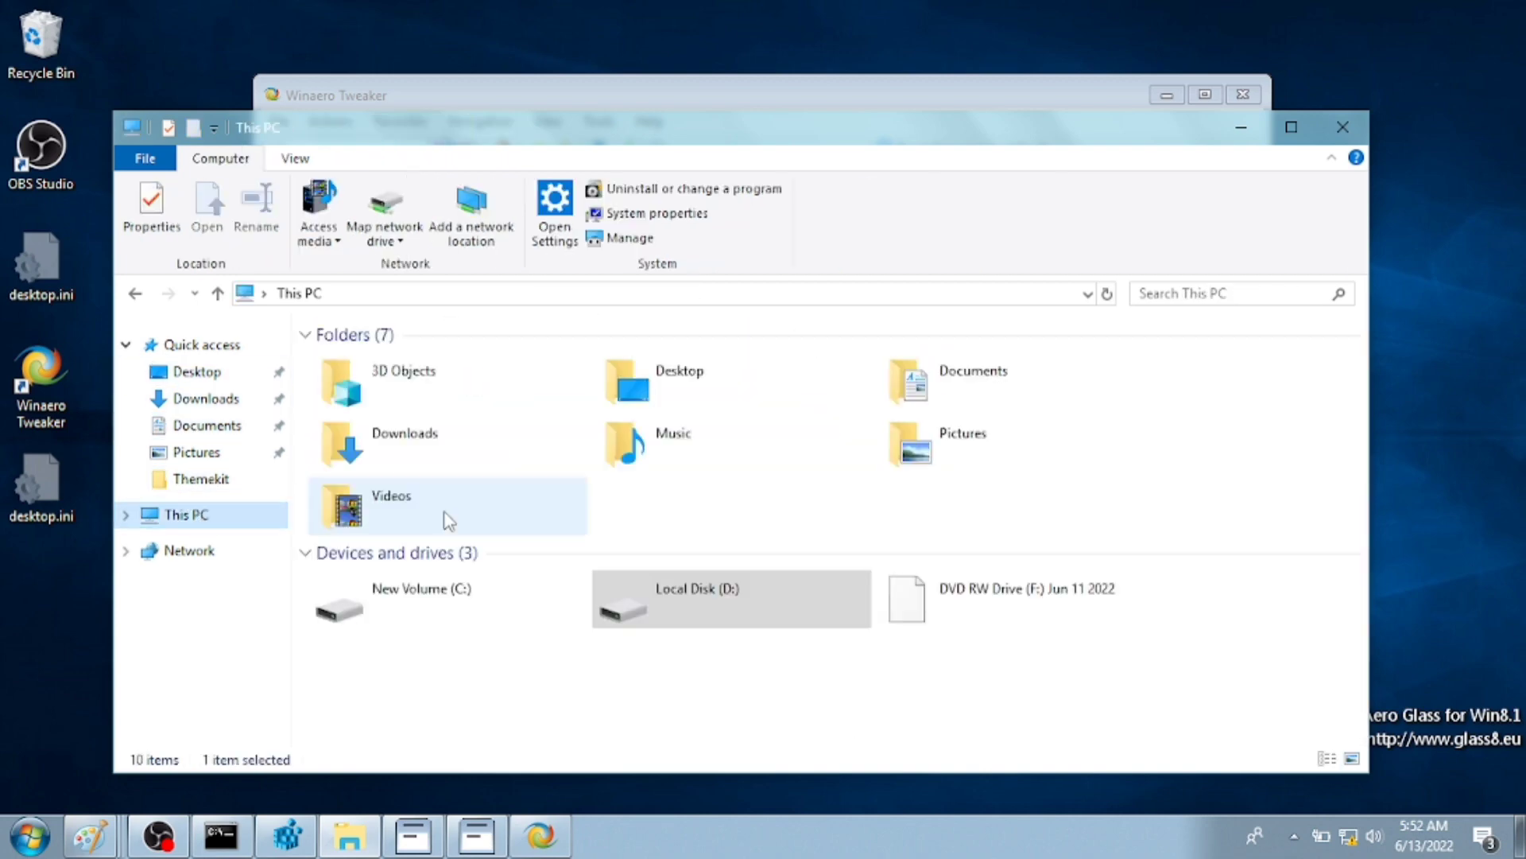
{"action": "left_click", "coordinate": [442, 516]}
{"action": "double_click", "coordinate": [446, 600]}
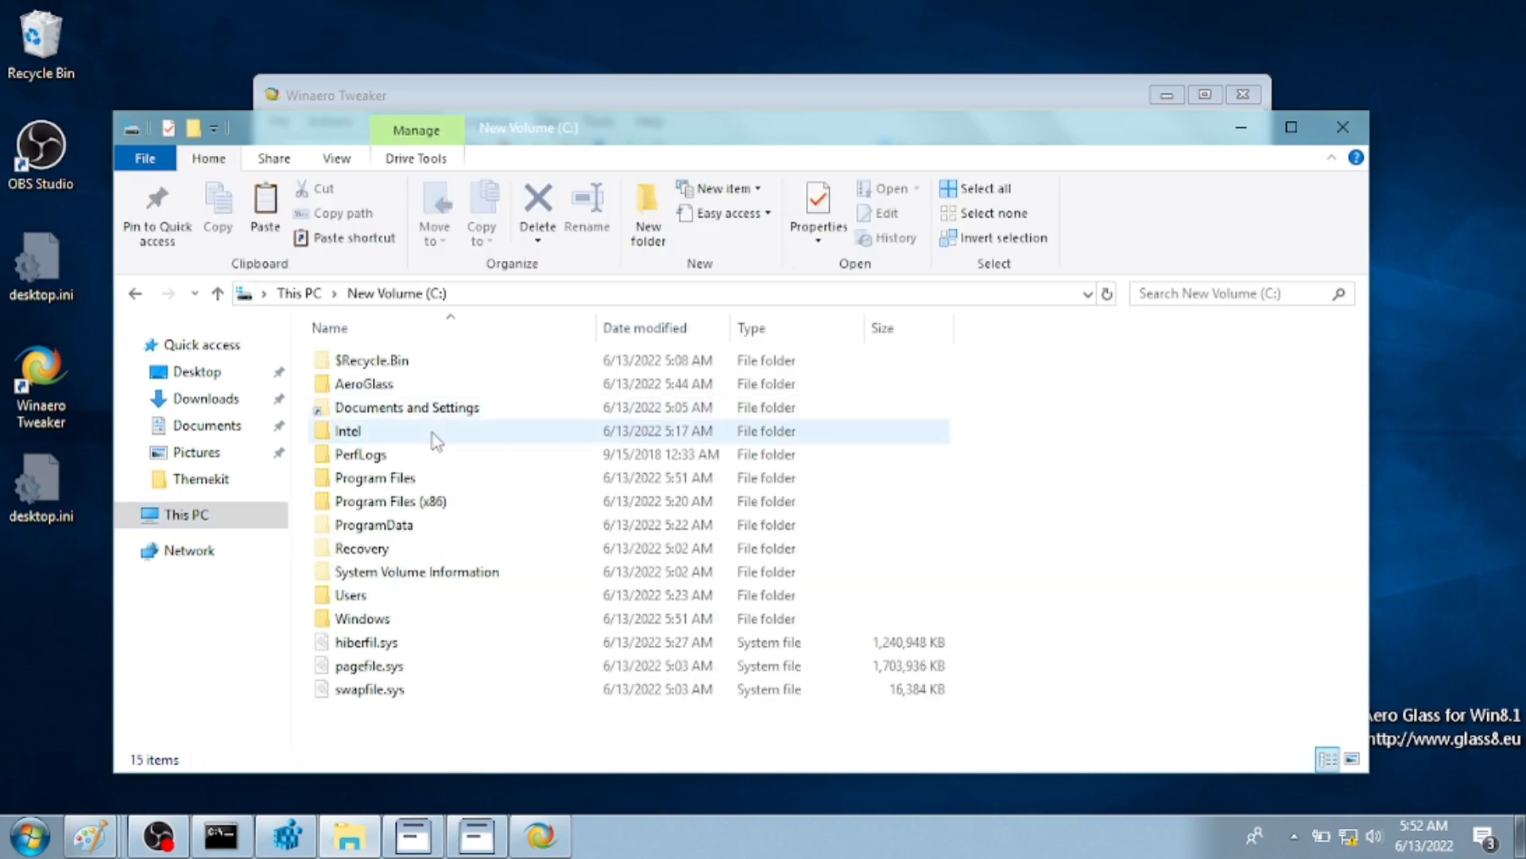
{"action": "double_click", "coordinate": [426, 619]}
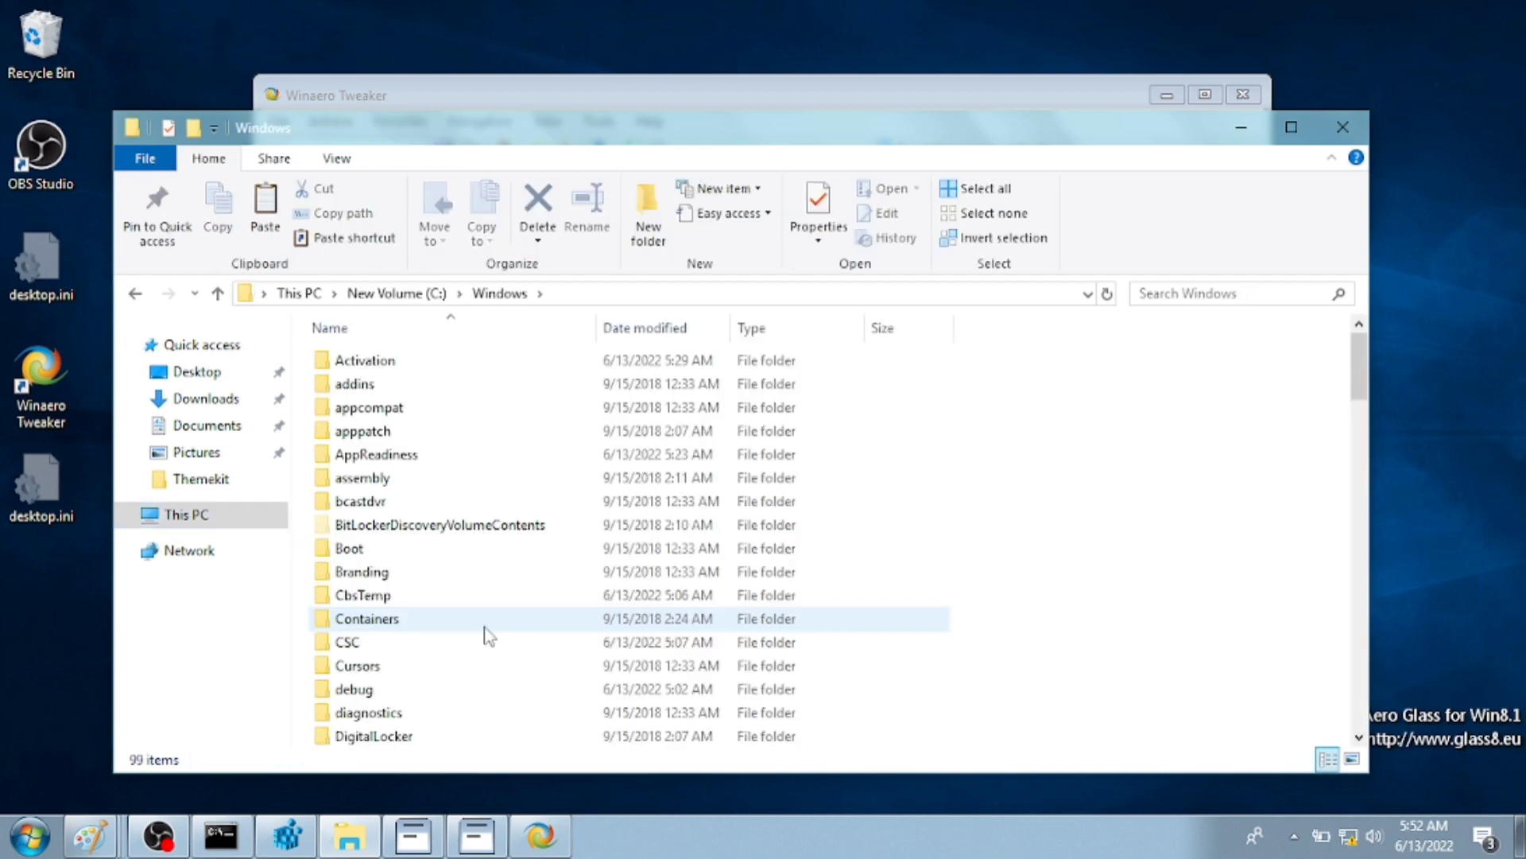
{"action": "key", "text": "ctrl+v"}
{"action": "left_click", "coordinate": [720, 263]}
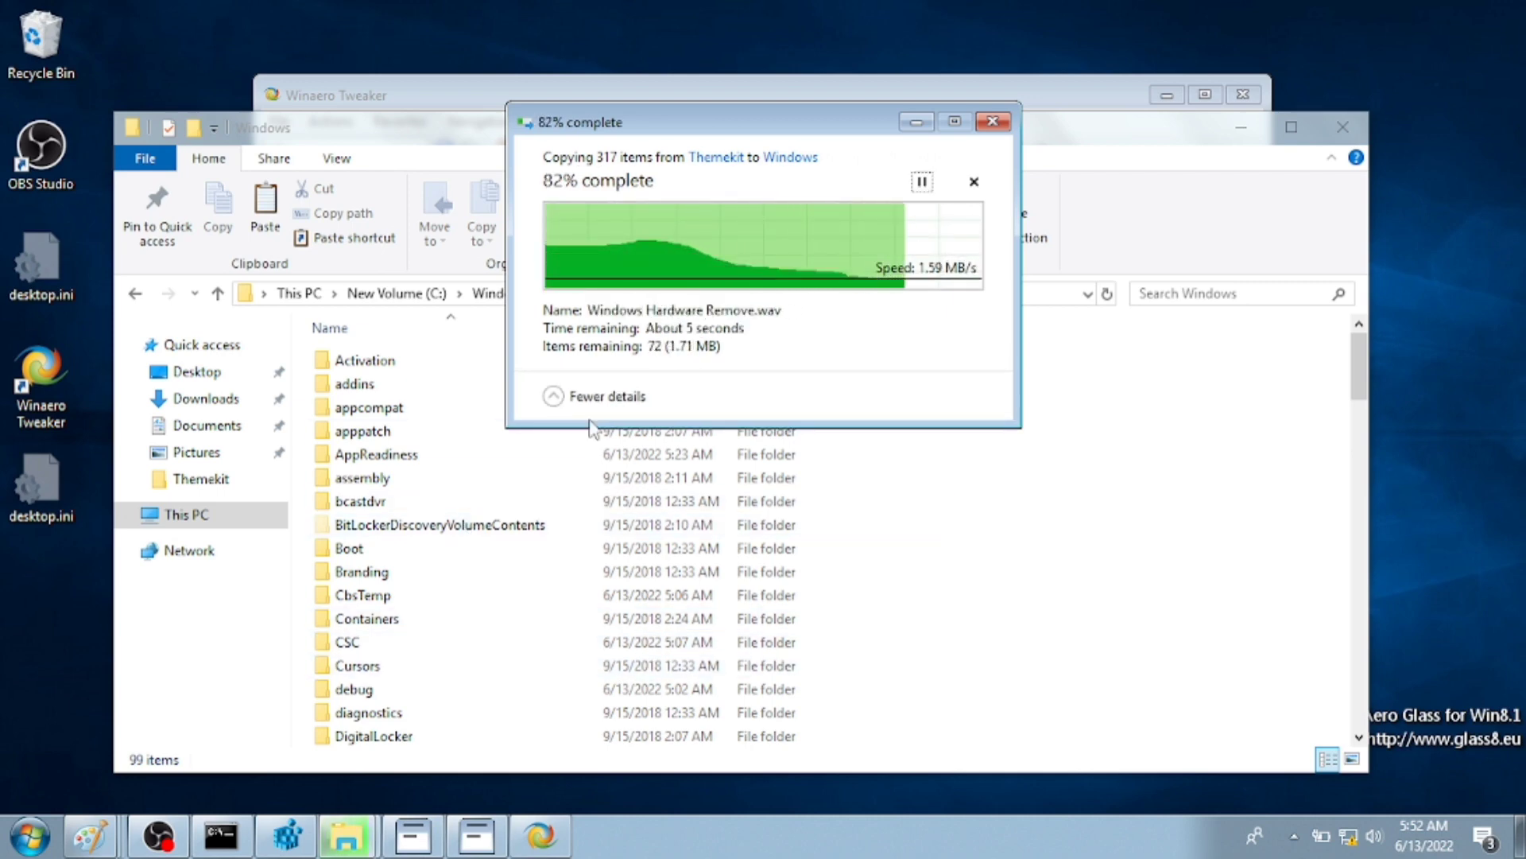
- Remove C:\Windows\Cursors with Take Ownership after the normal deletion fails
{"action": "scroll", "coordinate": [436, 620], "scroll_direction": "down", "scroll_amount": 6}
{"action": "left_click", "coordinate": [398, 663]}
{"action": "scroll", "coordinate": [436, 626], "scroll_direction": "up", "scroll_amount": 4}
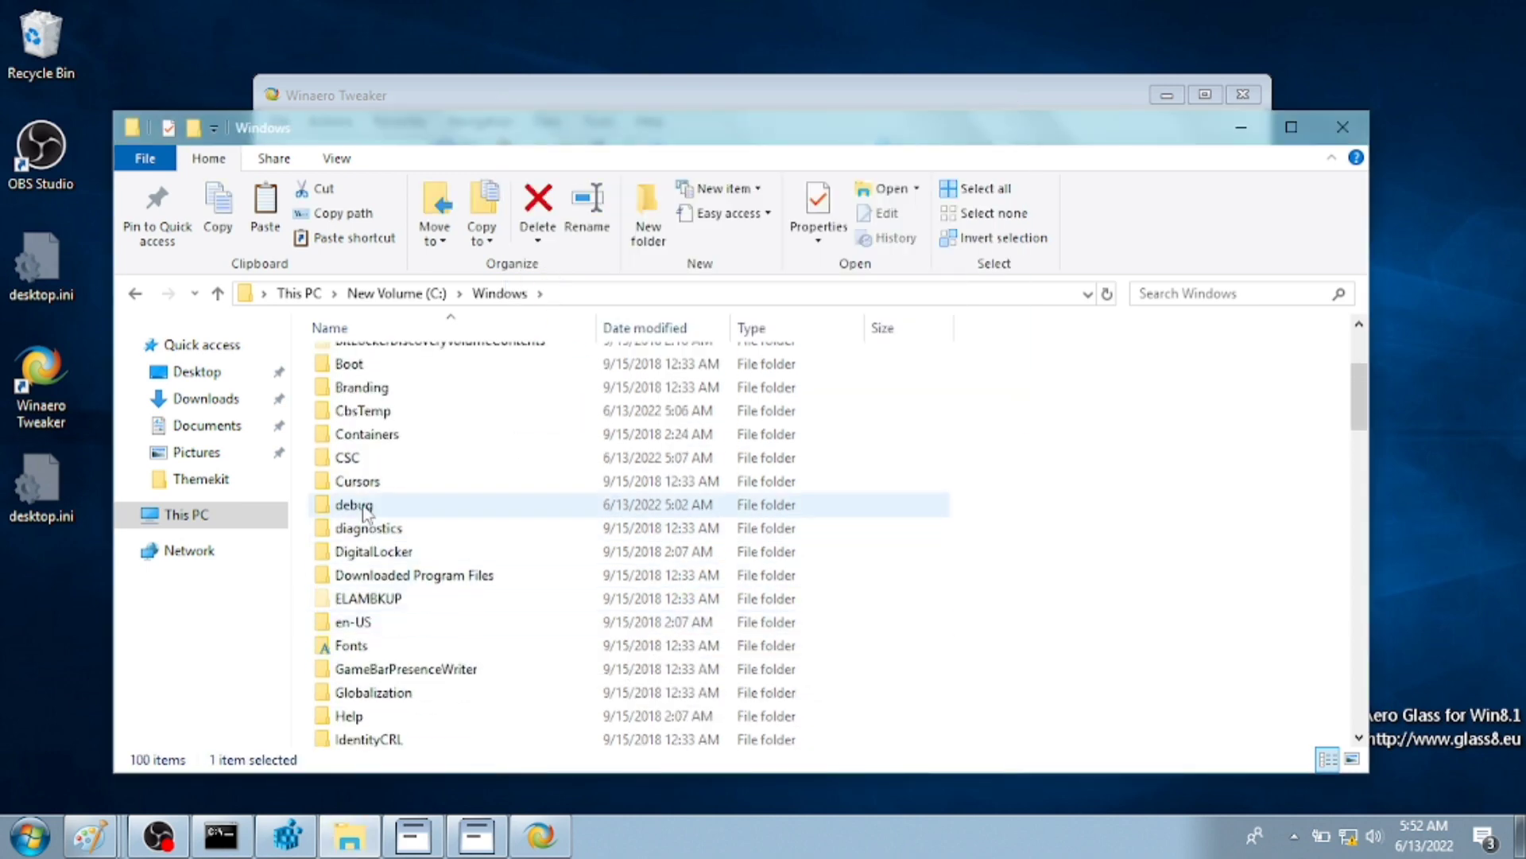
{"action": "left_click", "coordinate": [351, 482]}
{"action": "left_click", "coordinate": [540, 205]}
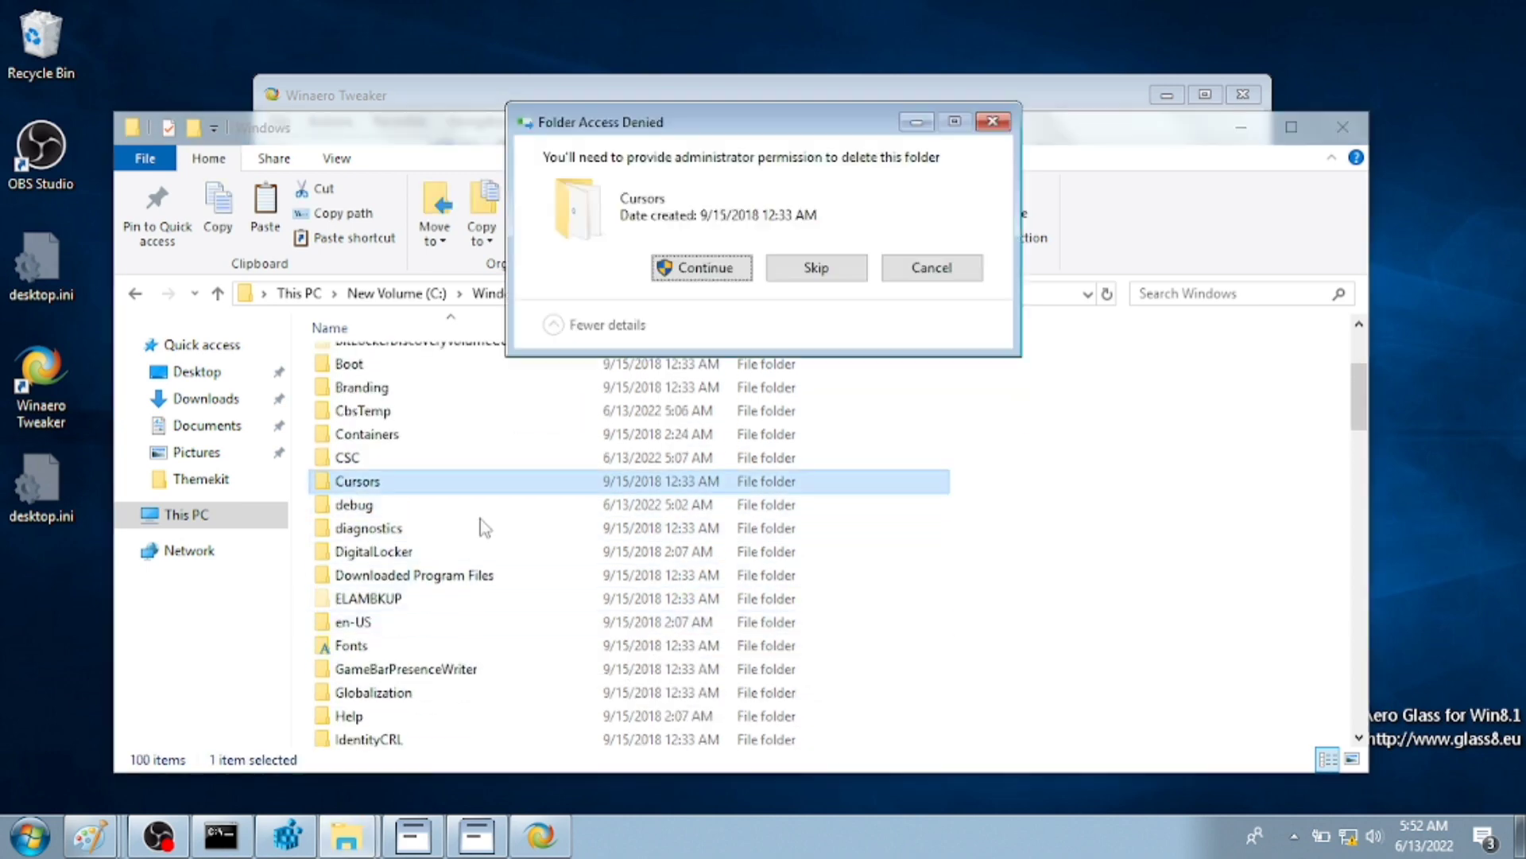
{"action": "left_click", "coordinate": [704, 267]}
{"action": "left_click", "coordinate": [926, 317]}
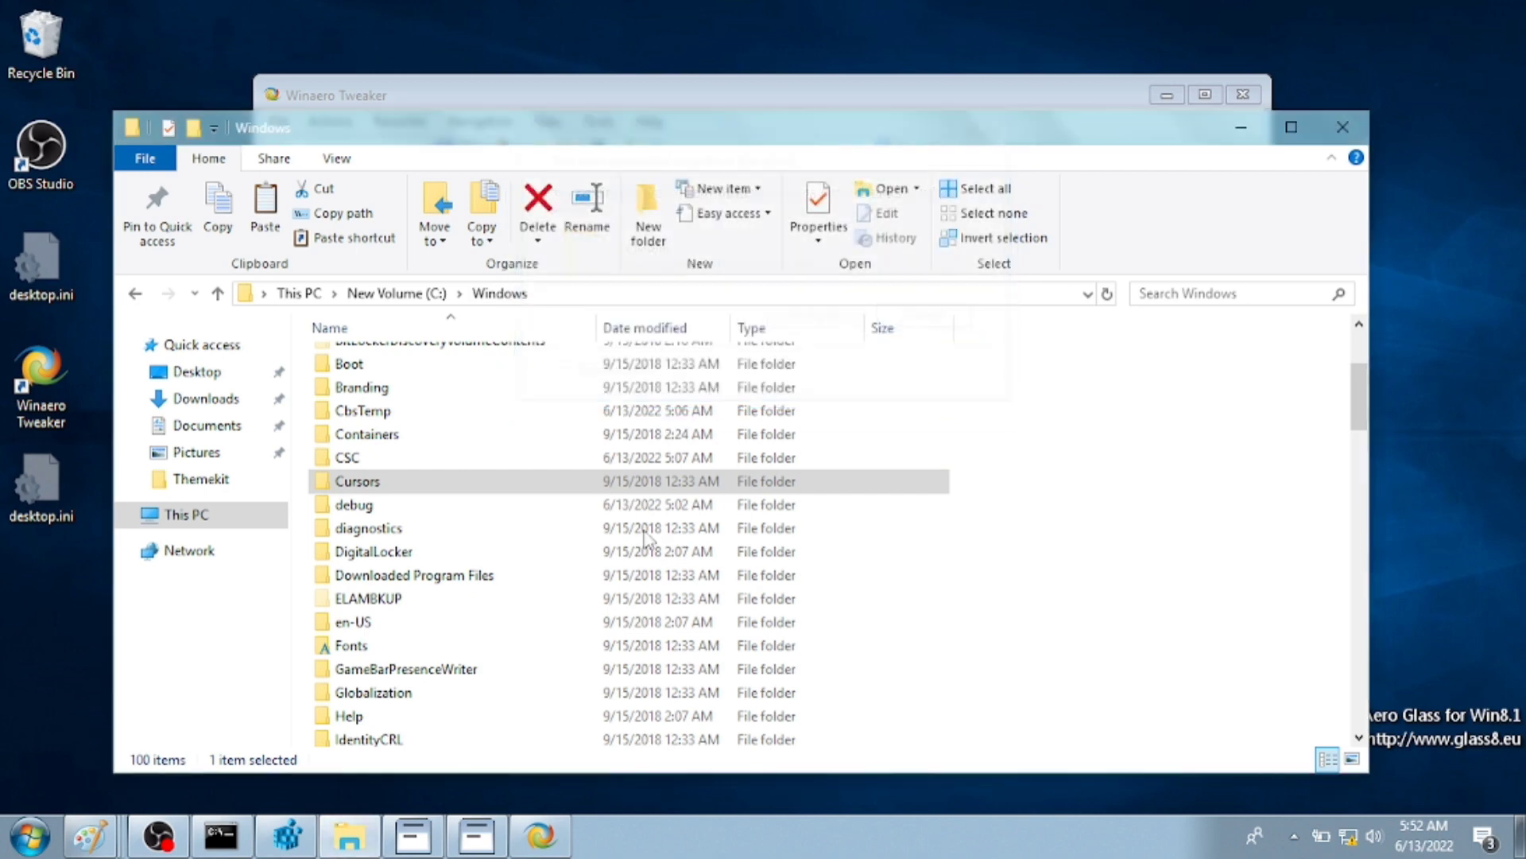
{"action": "right_click", "coordinate": [619, 486]}
{"action": "left_click", "coordinate": [683, 97]}
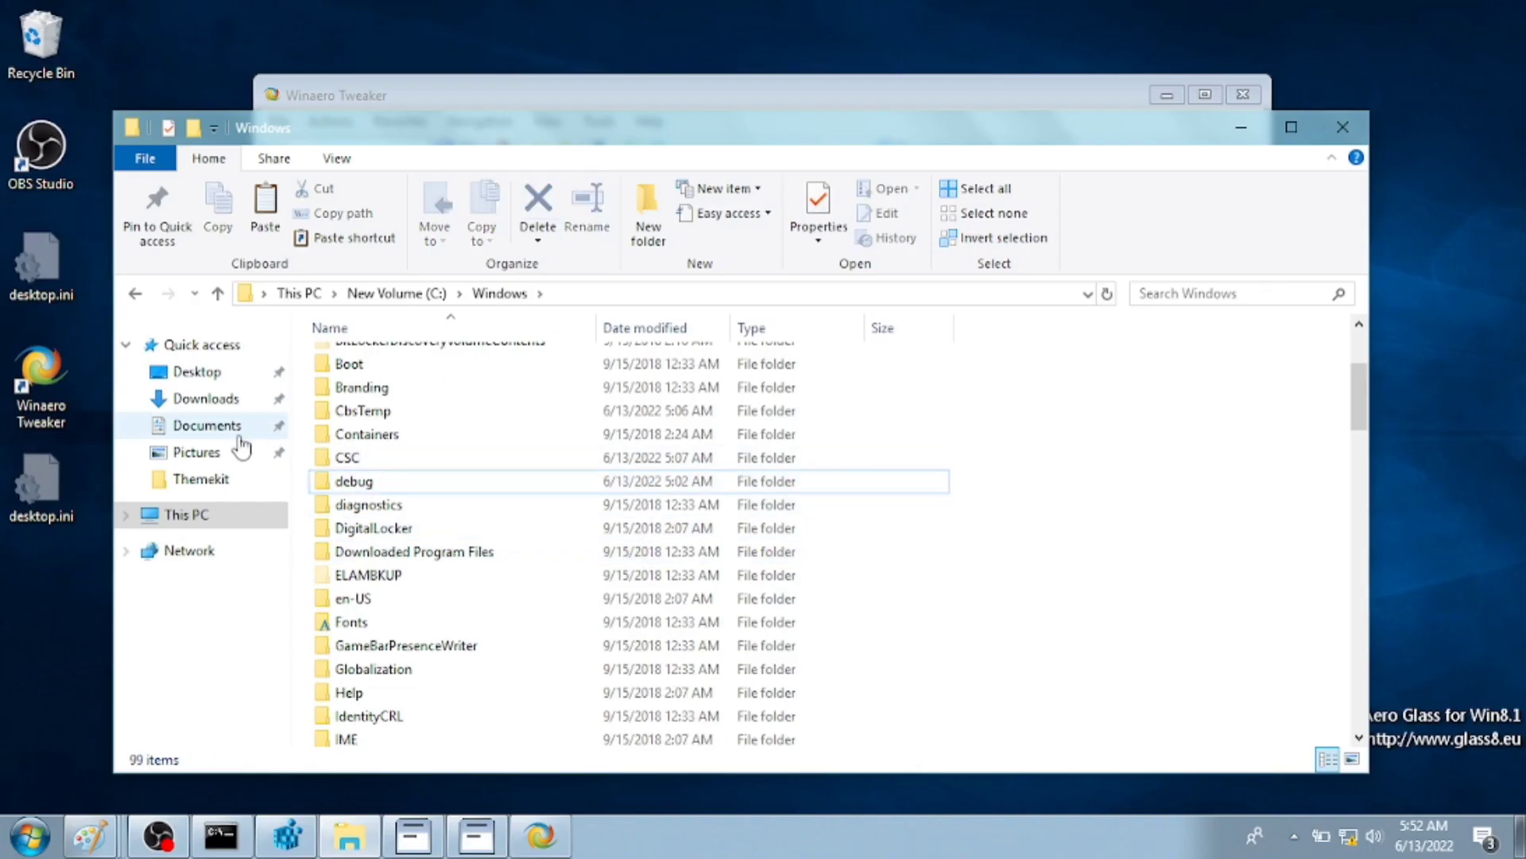
- Select Themekit's Cursors folder and open New Volume (C:) from This PC
{"action": "left_click", "coordinate": [195, 425]}
{"action": "left_click", "coordinate": [179, 401]}
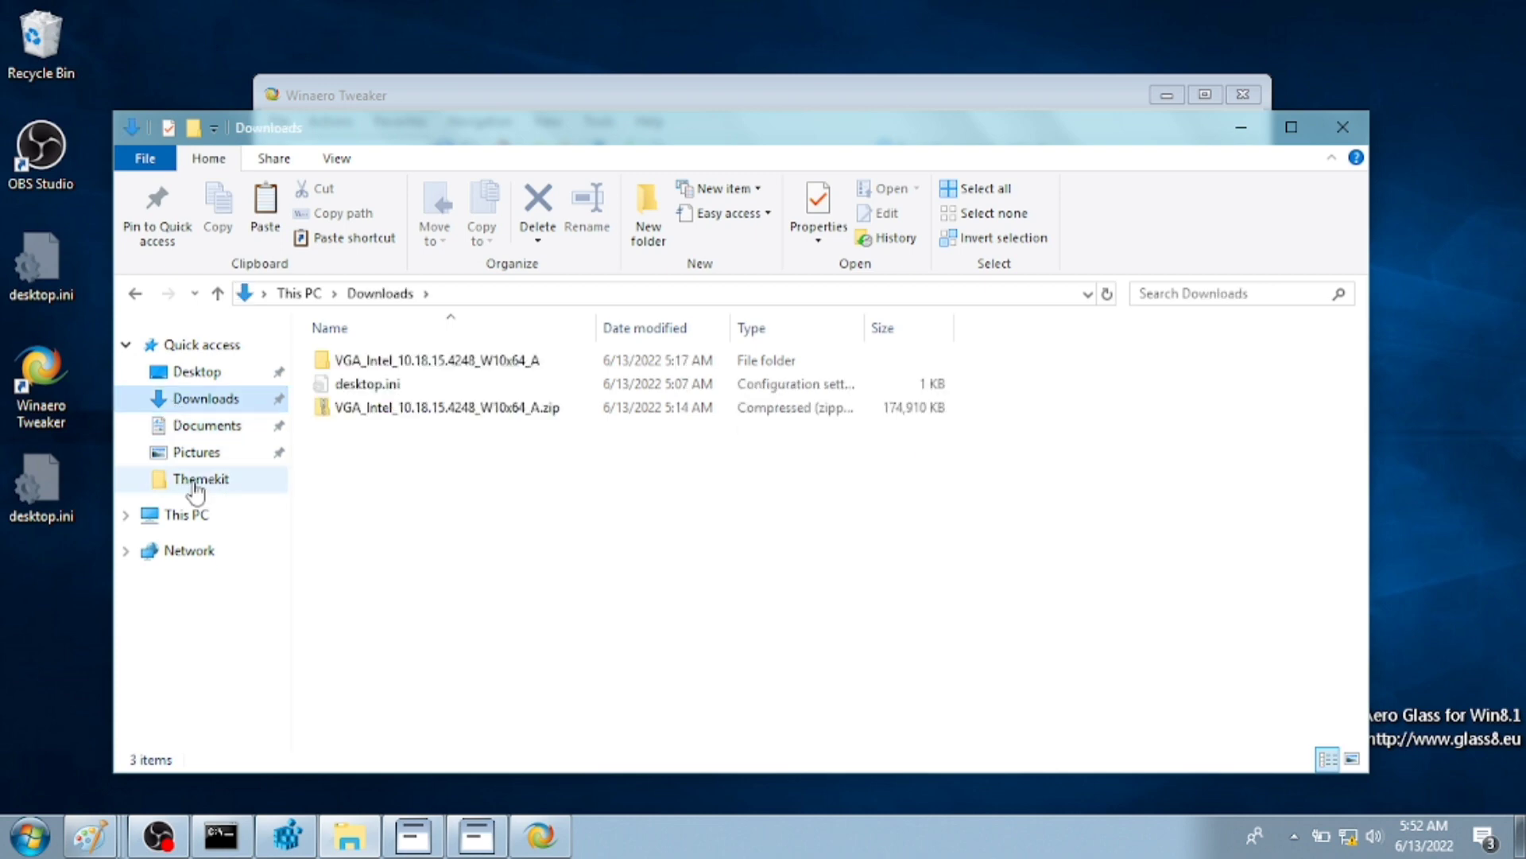
{"action": "left_click", "coordinate": [225, 487]}
{"action": "left_click", "coordinate": [364, 411]}
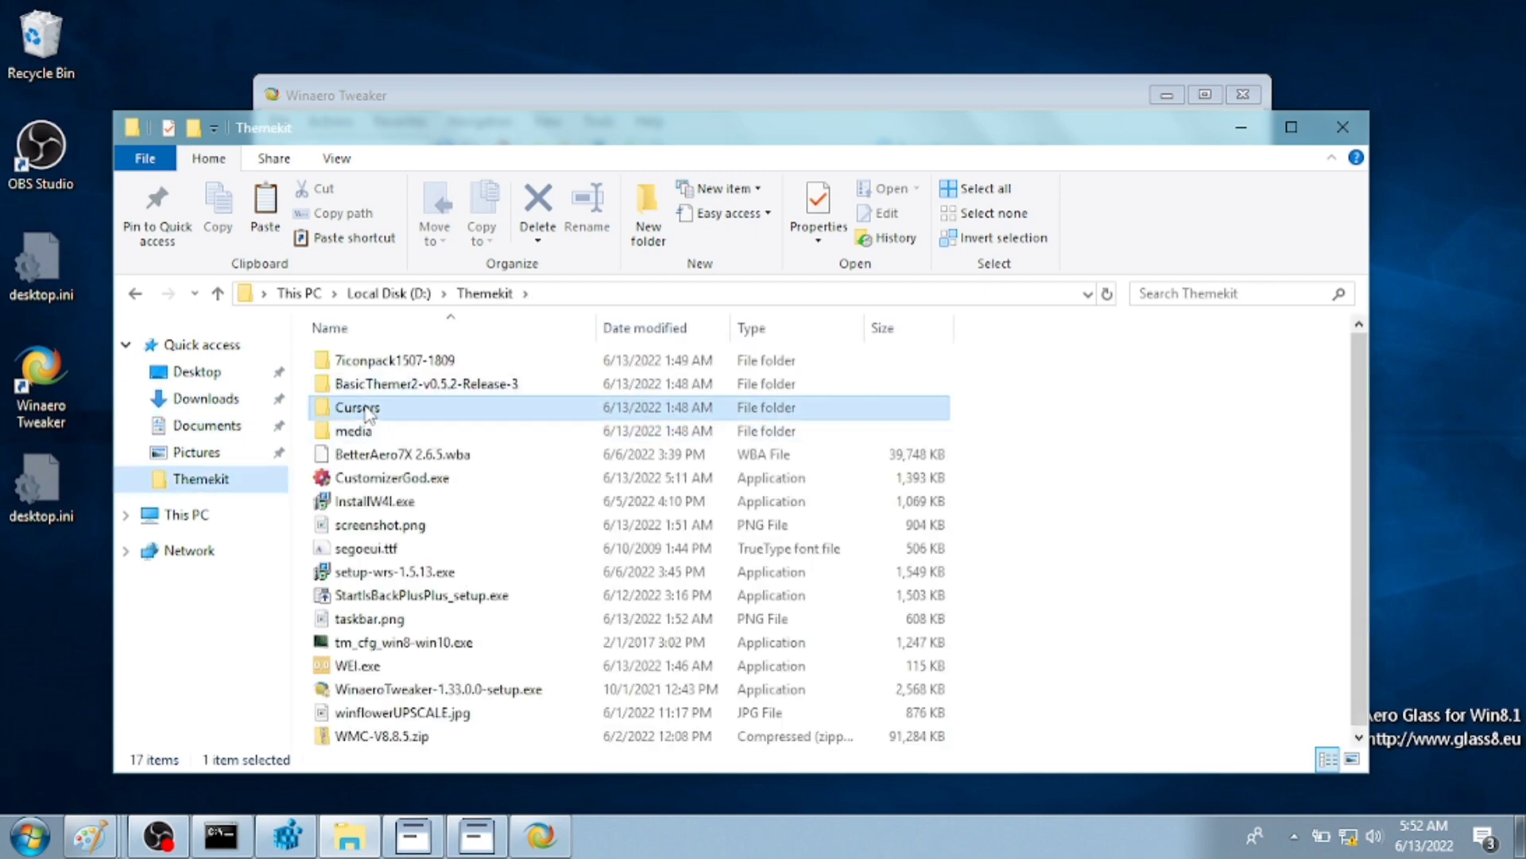
{"action": "left_click", "coordinate": [249, 519]}
{"action": "double_click", "coordinate": [437, 595]}
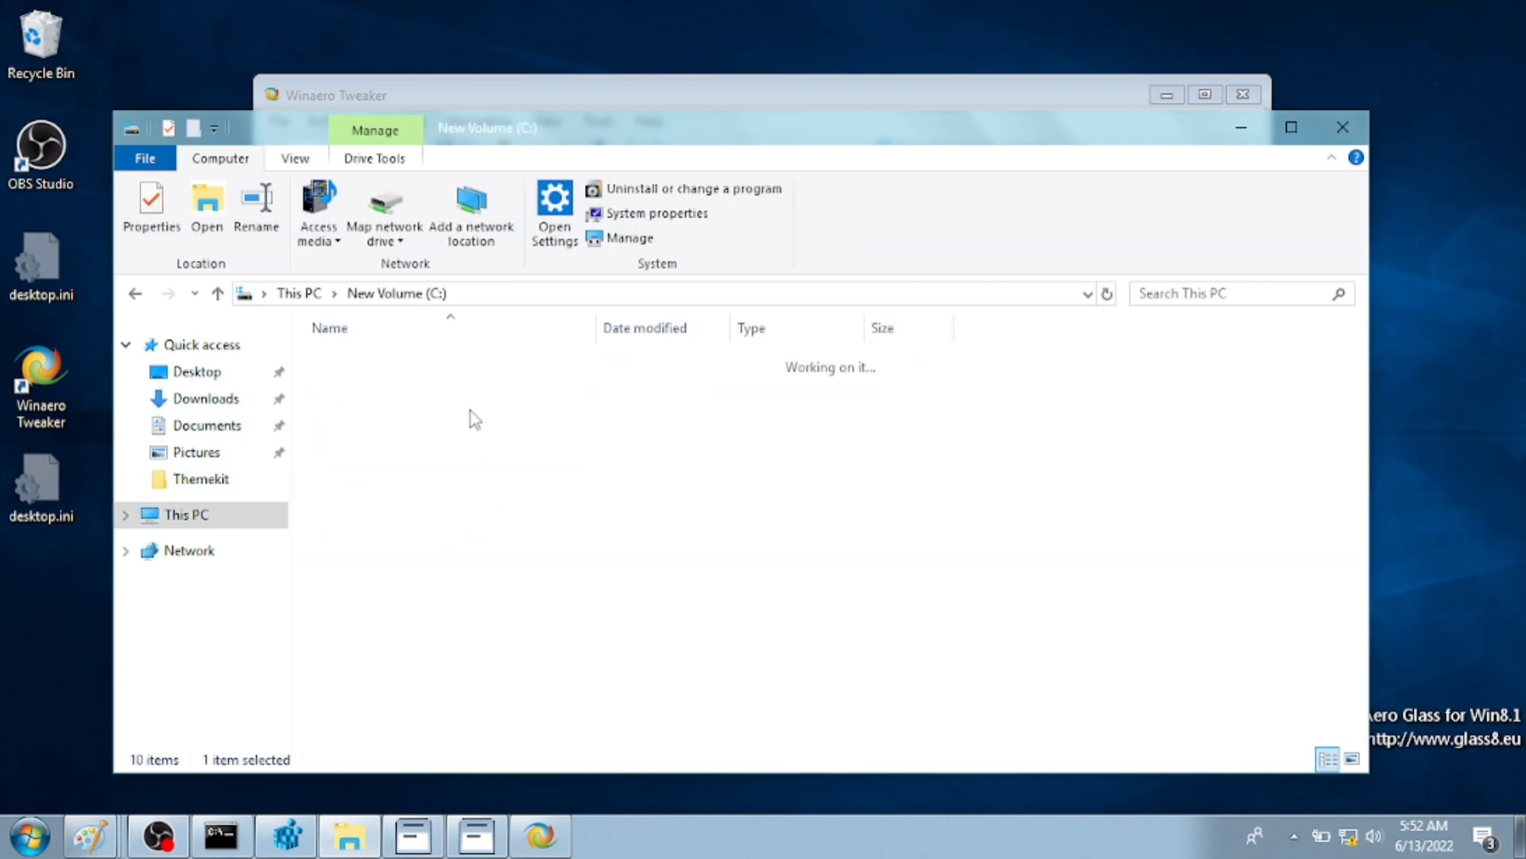
- Paste the Cursors folder into C:\Windows with administrator permission, then return to Themekit
{"action": "double_click", "coordinate": [487, 617]}
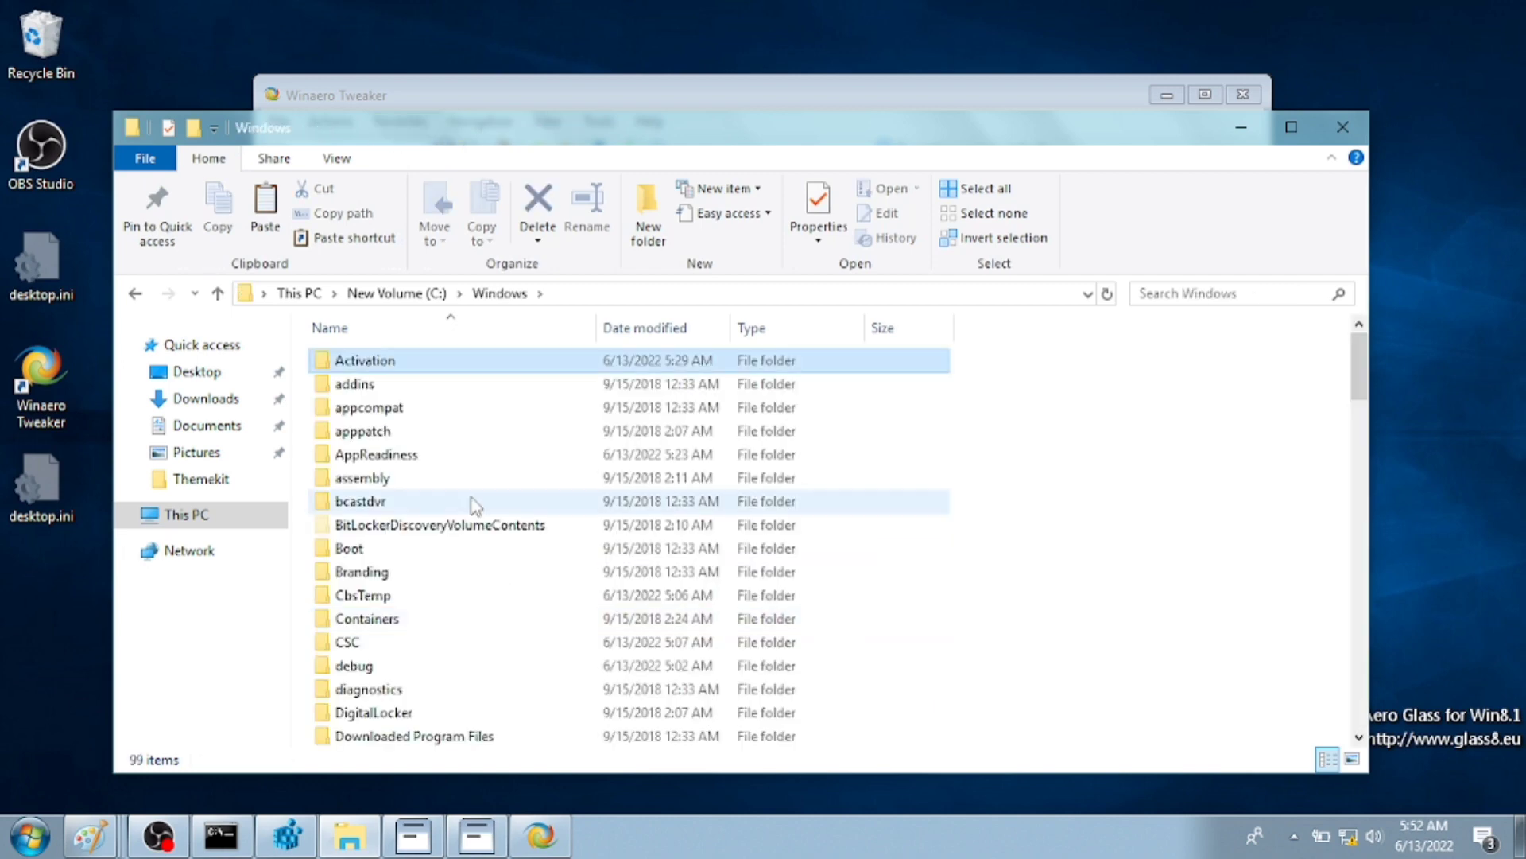
{"action": "key", "text": "ctrl+v"}
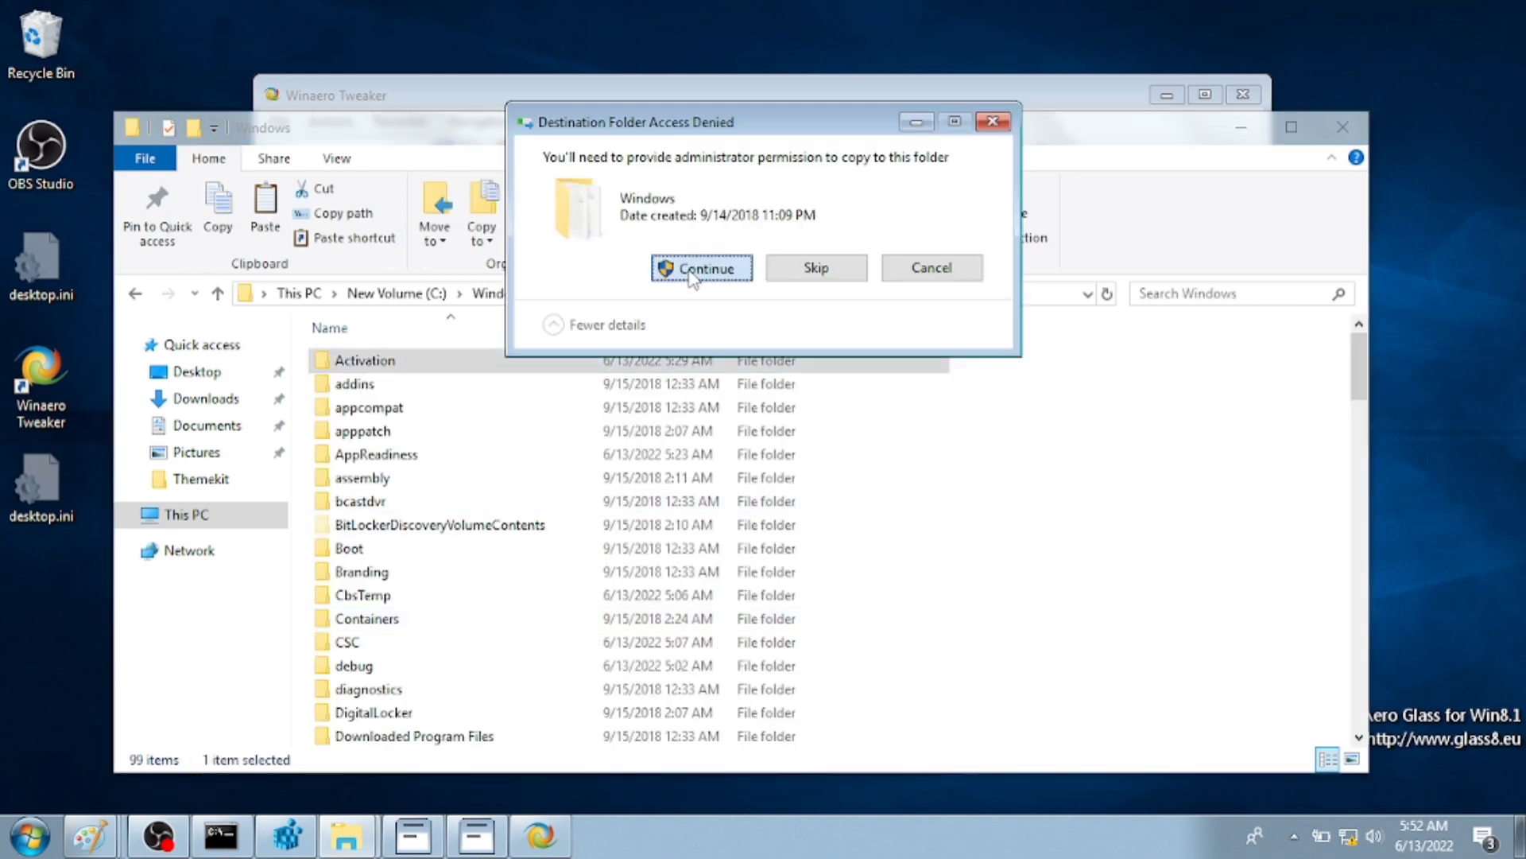
{"action": "left_click", "coordinate": [690, 272]}
{"action": "left_click", "coordinate": [203, 428]}
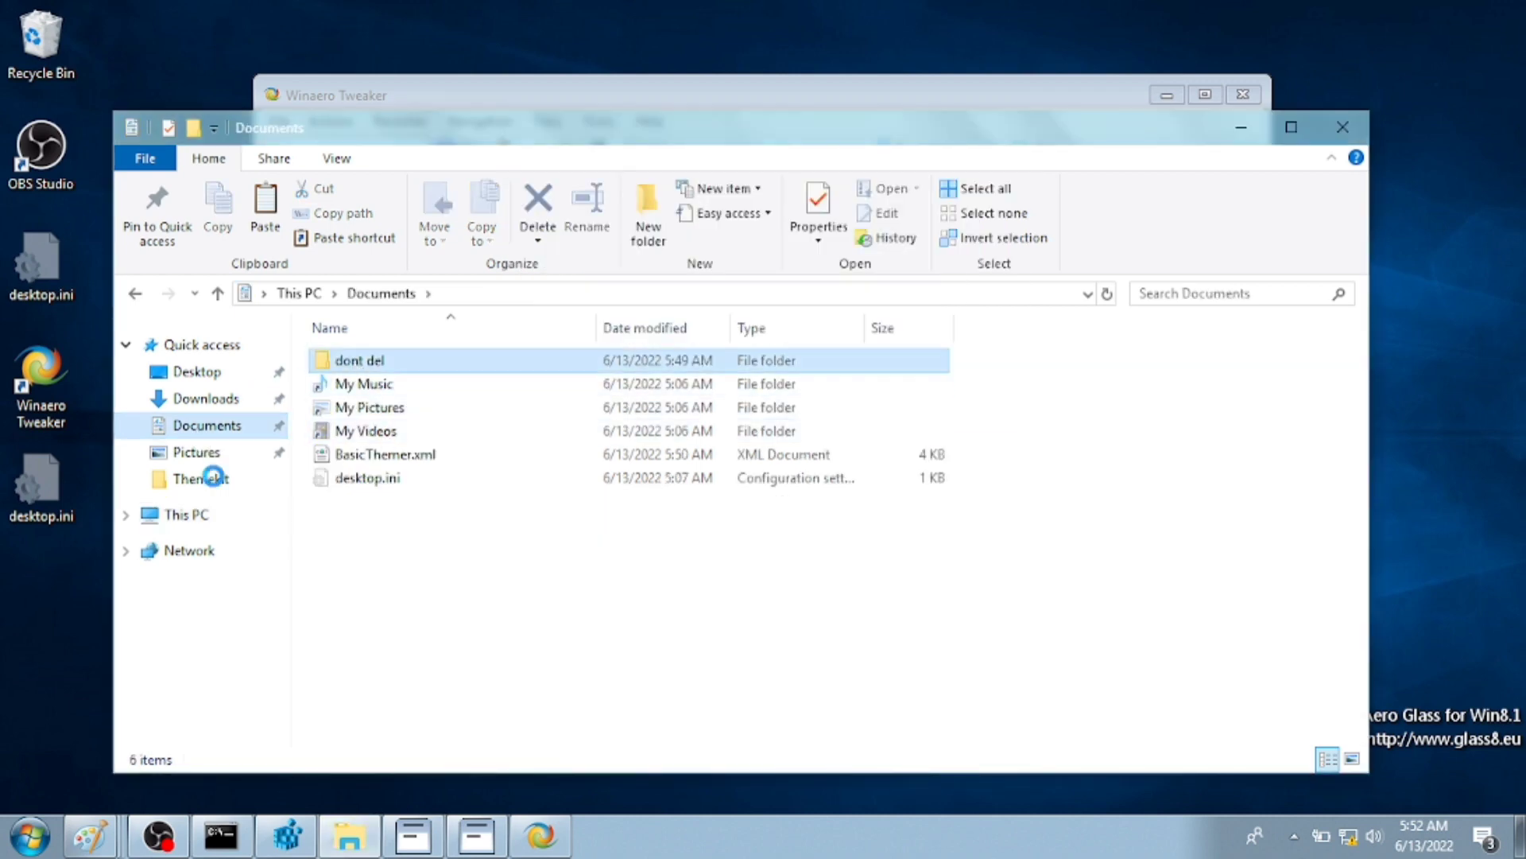
{"action": "left_click", "coordinate": [203, 478]}
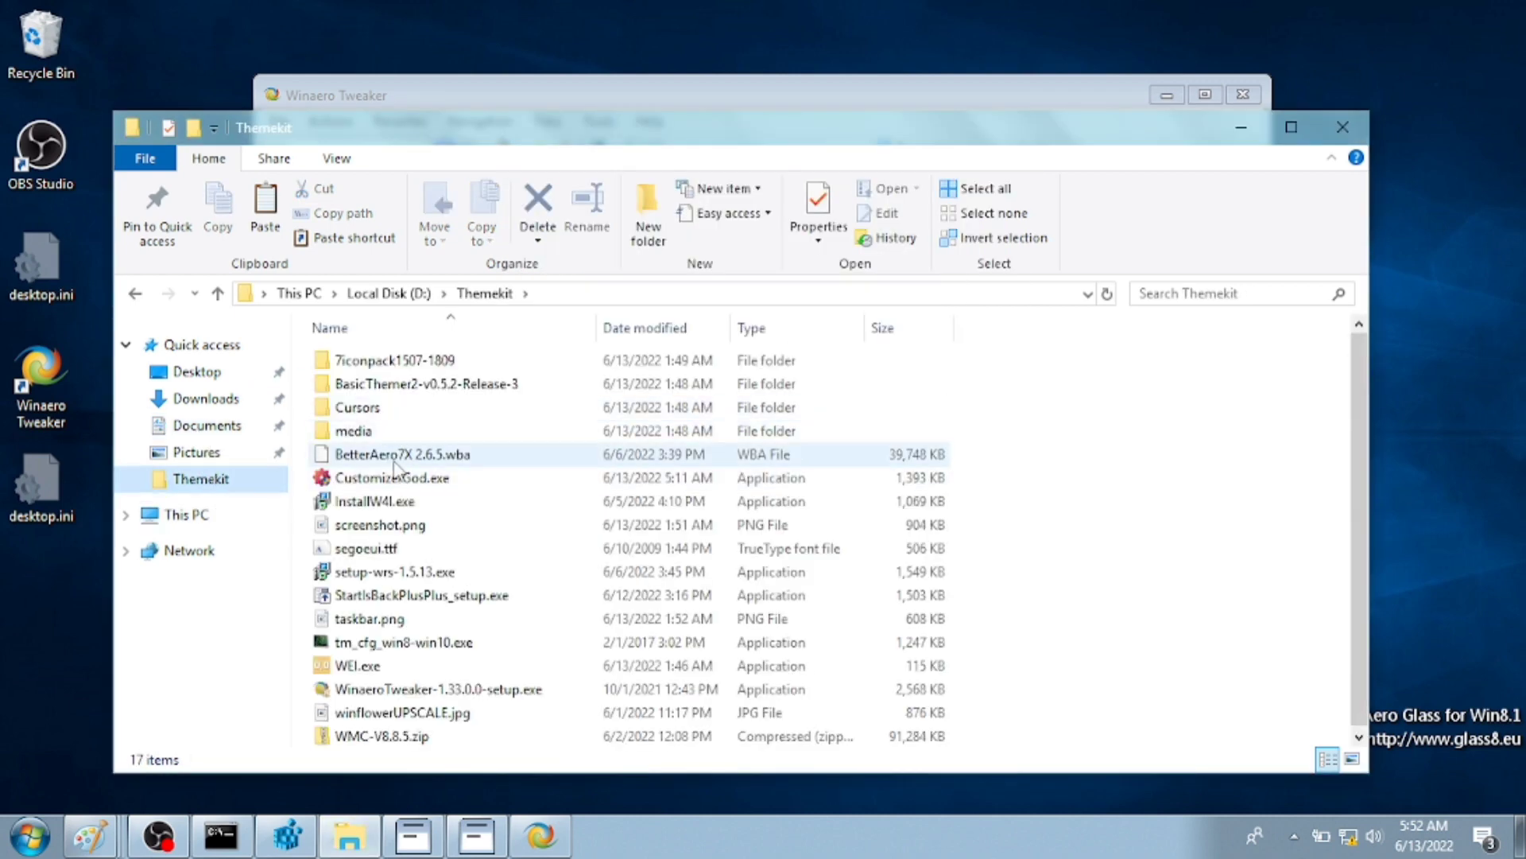
- Install tm_cfg_win8-win10.exe with default destination, components and desktop icons for all users
{"action": "double_click", "coordinate": [464, 648]}
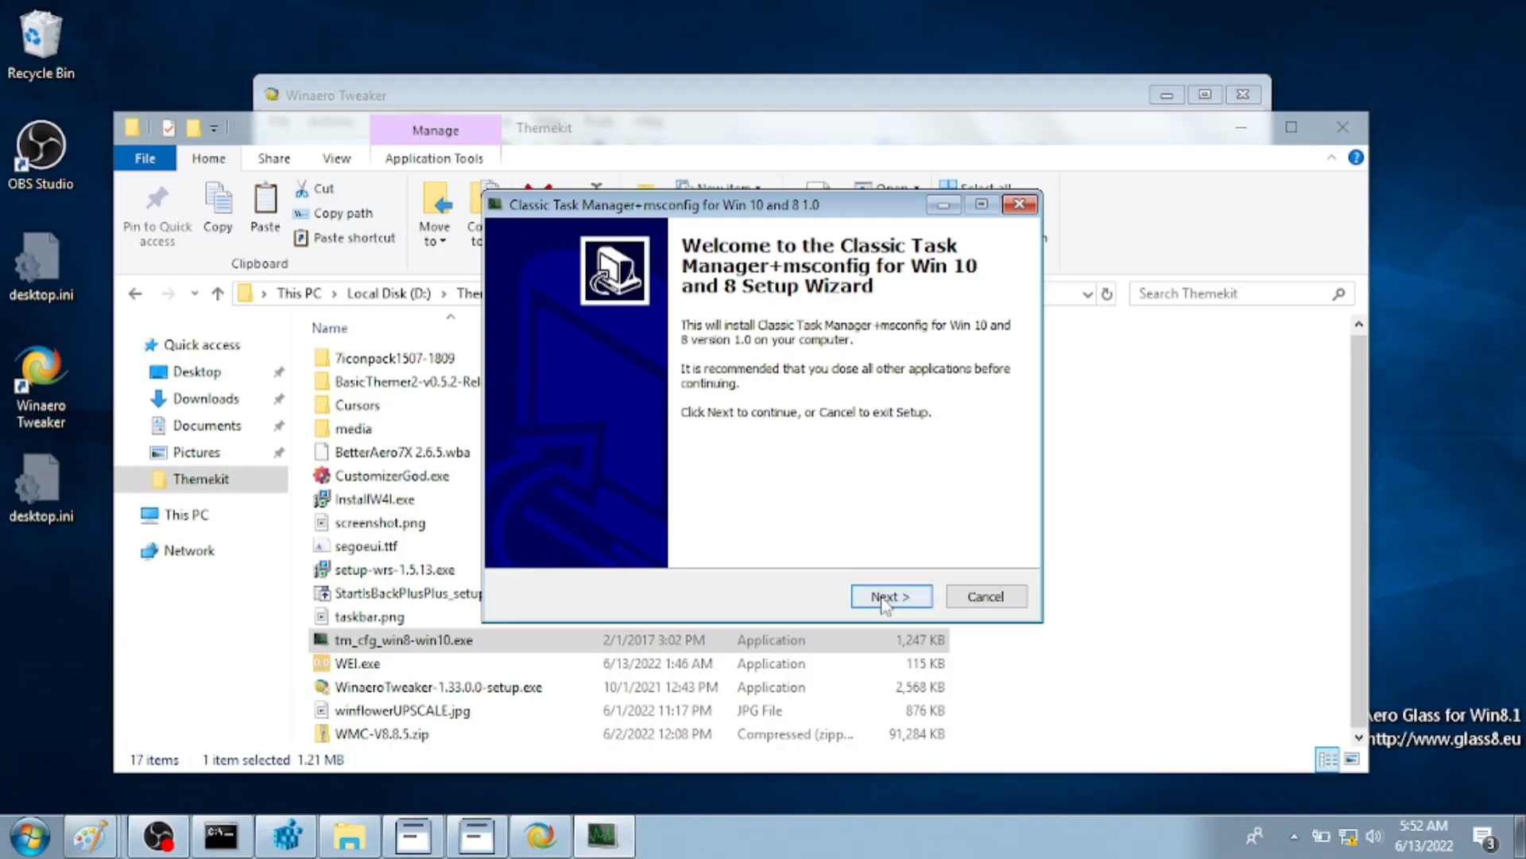
{"action": "left_click", "coordinate": [886, 598]}
{"action": "left_click", "coordinate": [886, 598]}
{"action": "left_click", "coordinate": [887, 598]}
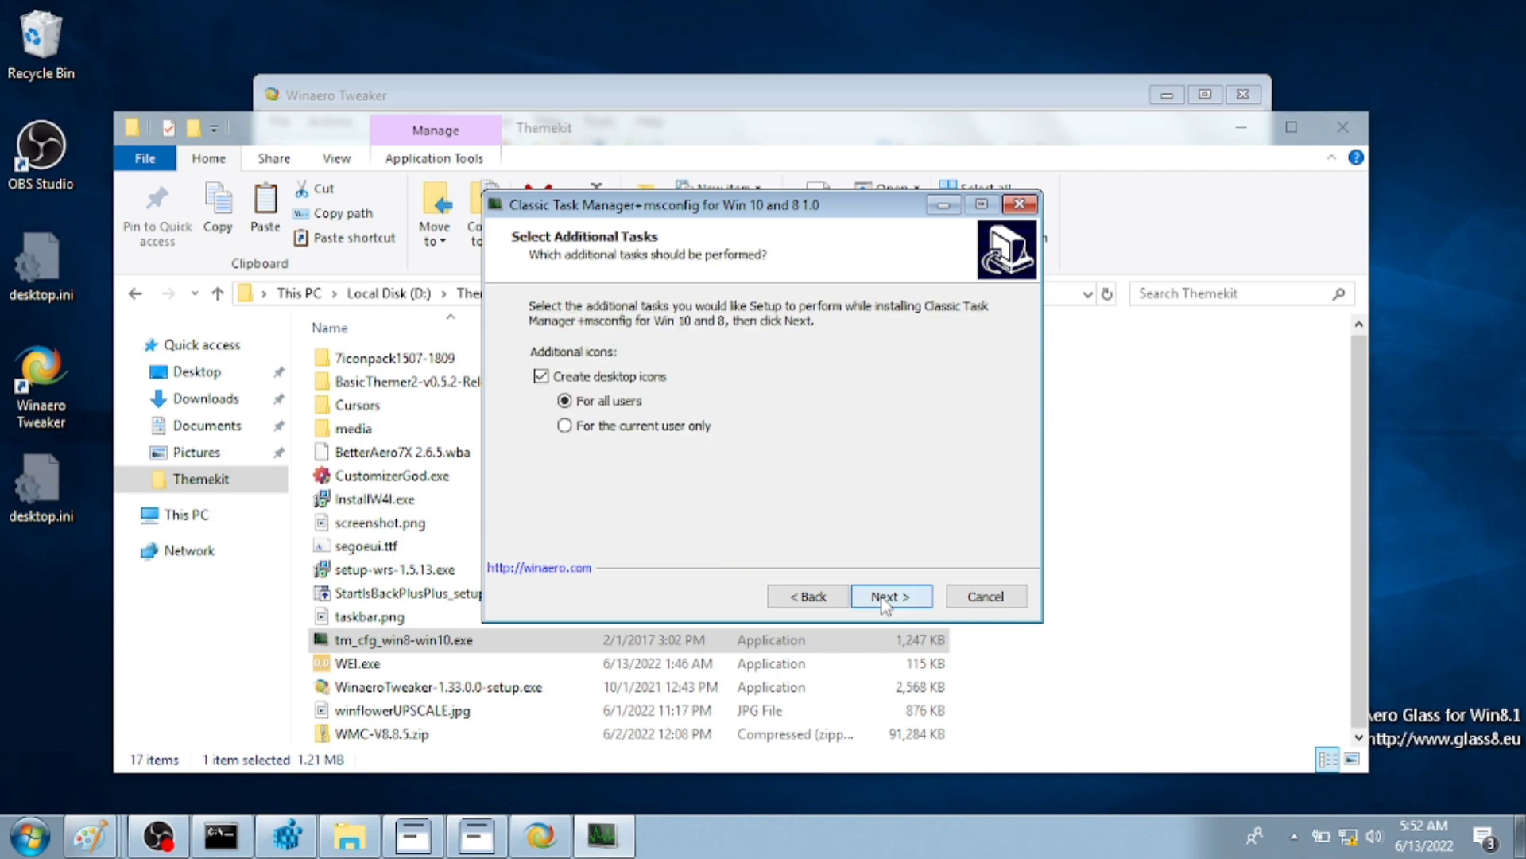
{"action": "left_click", "coordinate": [887, 598]}
{"action": "left_click", "coordinate": [886, 598]}
{"action": "left_click", "coordinate": [887, 598]}
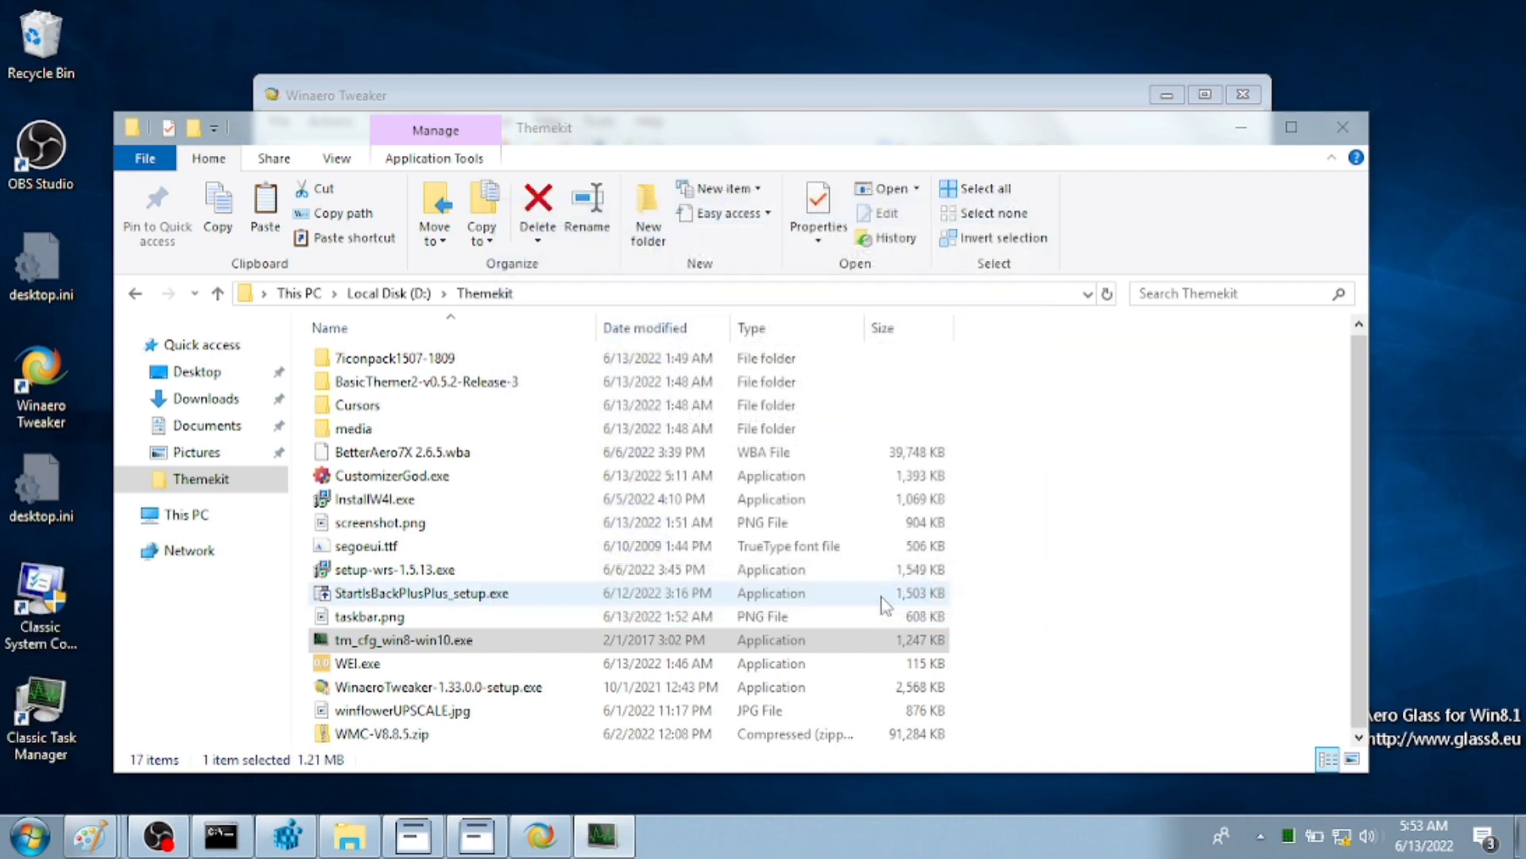
- Check the classic Task Manager's Processes, Networking and Users tabs, then close it
{"action": "left_click", "coordinate": [625, 117]}
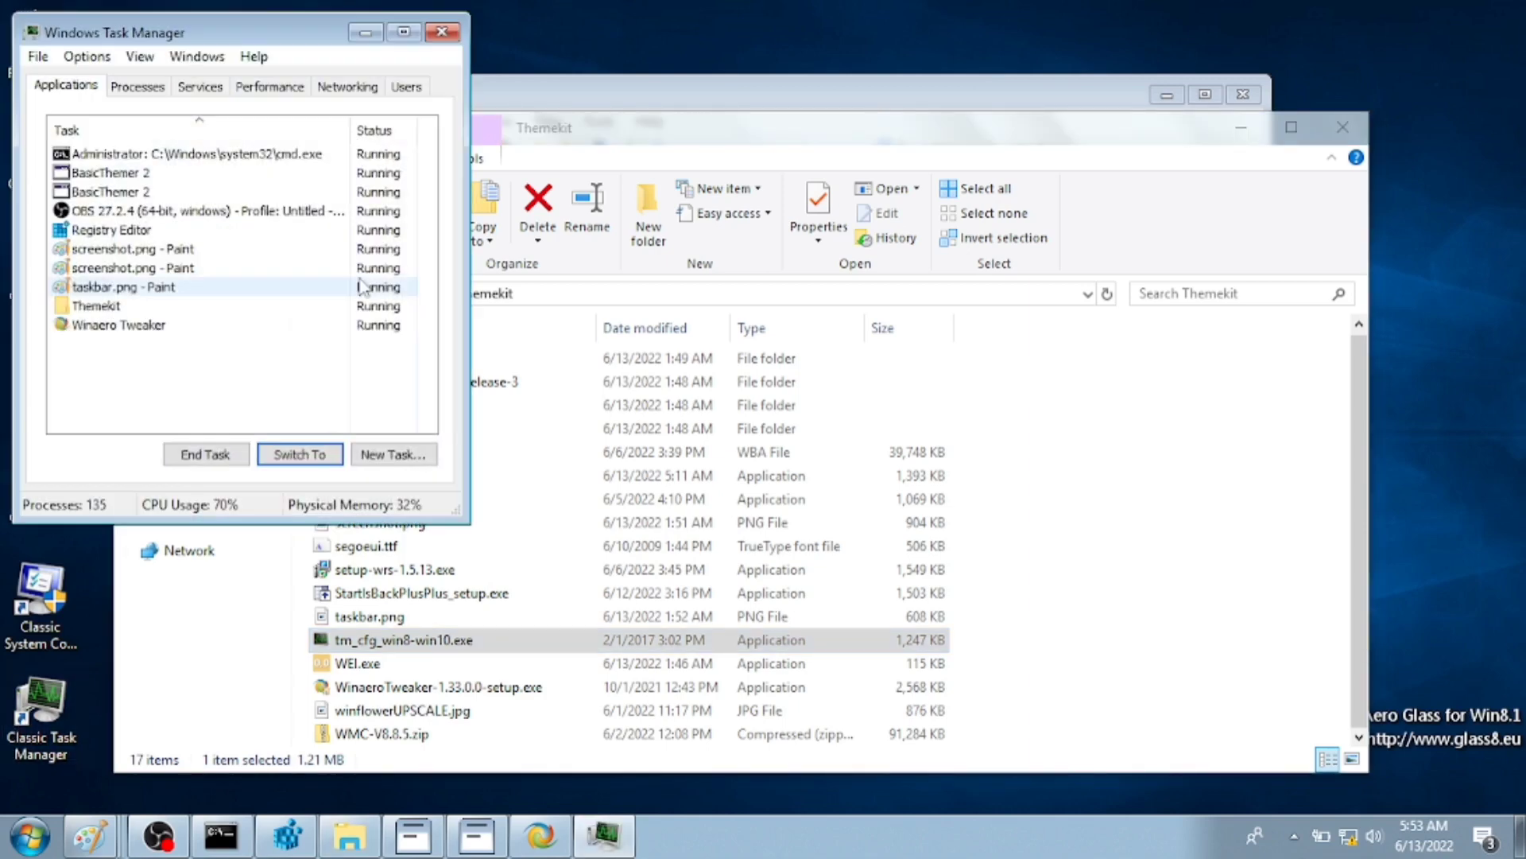
{"action": "left_click", "coordinate": [139, 86]}
{"action": "left_click", "coordinate": [348, 86]}
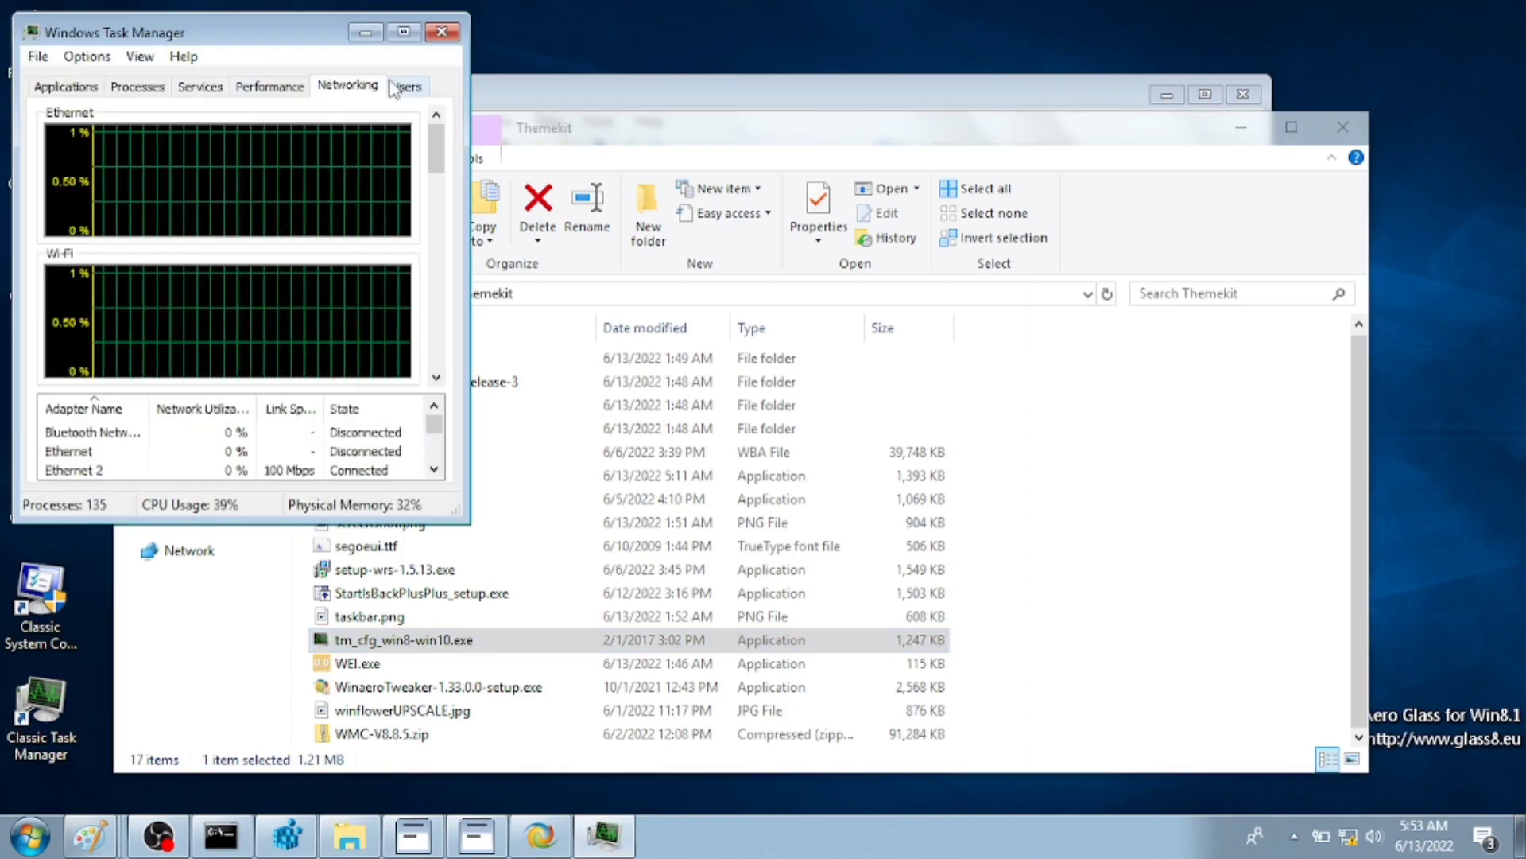
{"action": "left_click", "coordinate": [406, 86]}
{"action": "left_click", "coordinate": [450, 35]}
{"action": "left_click", "coordinate": [433, 617]}
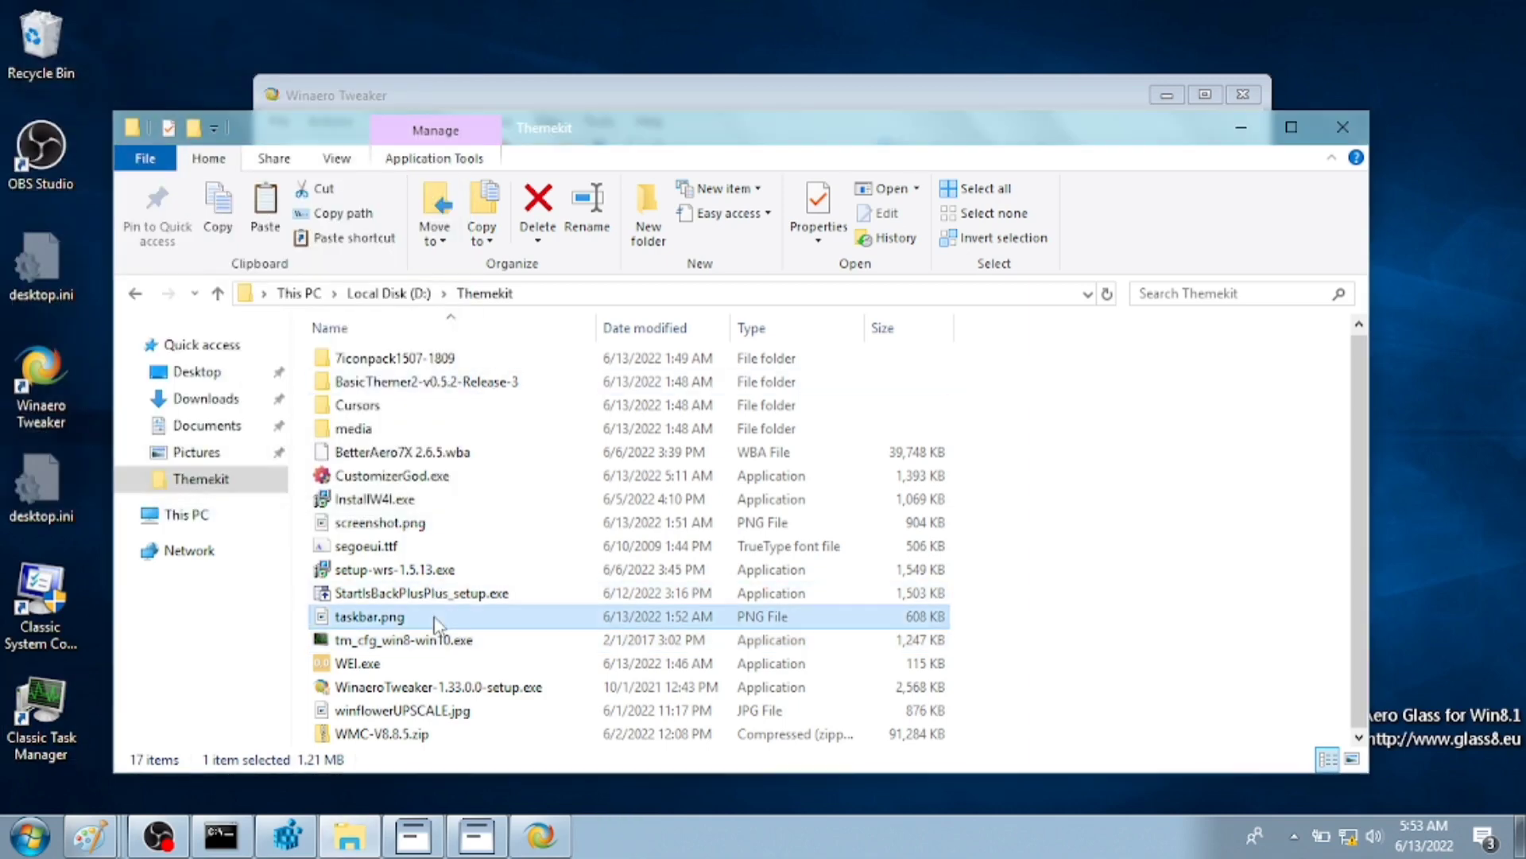
- Turn on Winaero Tweaker's Disable Lock Screen tweak, then open Windows Settings from Start
{"action": "left_click", "coordinate": [477, 831]}
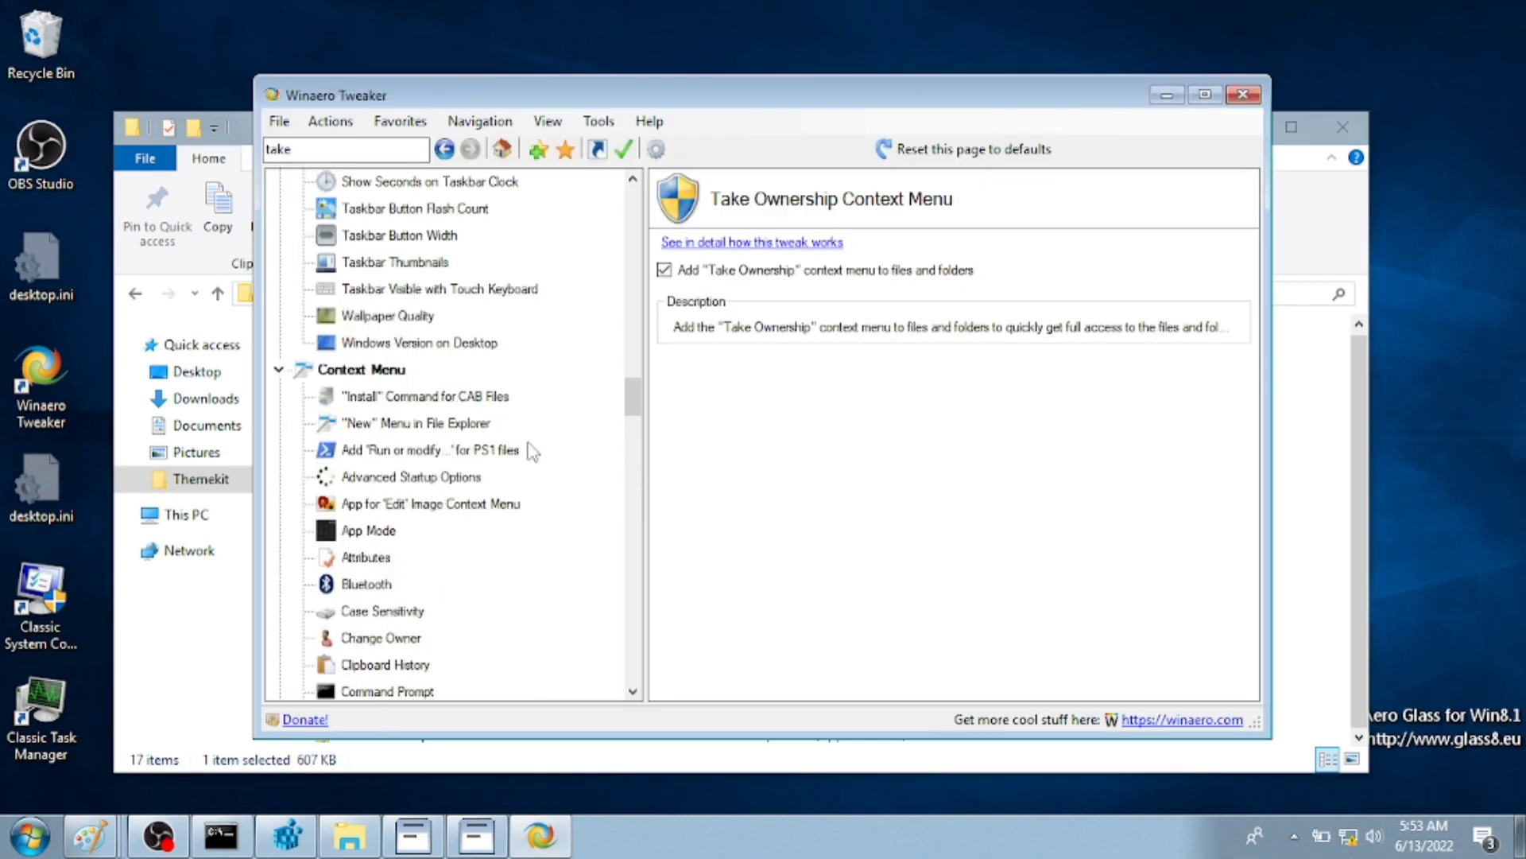
{"action": "left_click_drag", "start_coordinate": [626, 408], "coordinate": [608, 231]}
{"action": "scroll", "coordinate": [616, 264], "scroll_direction": "down", "scroll_amount": 10}
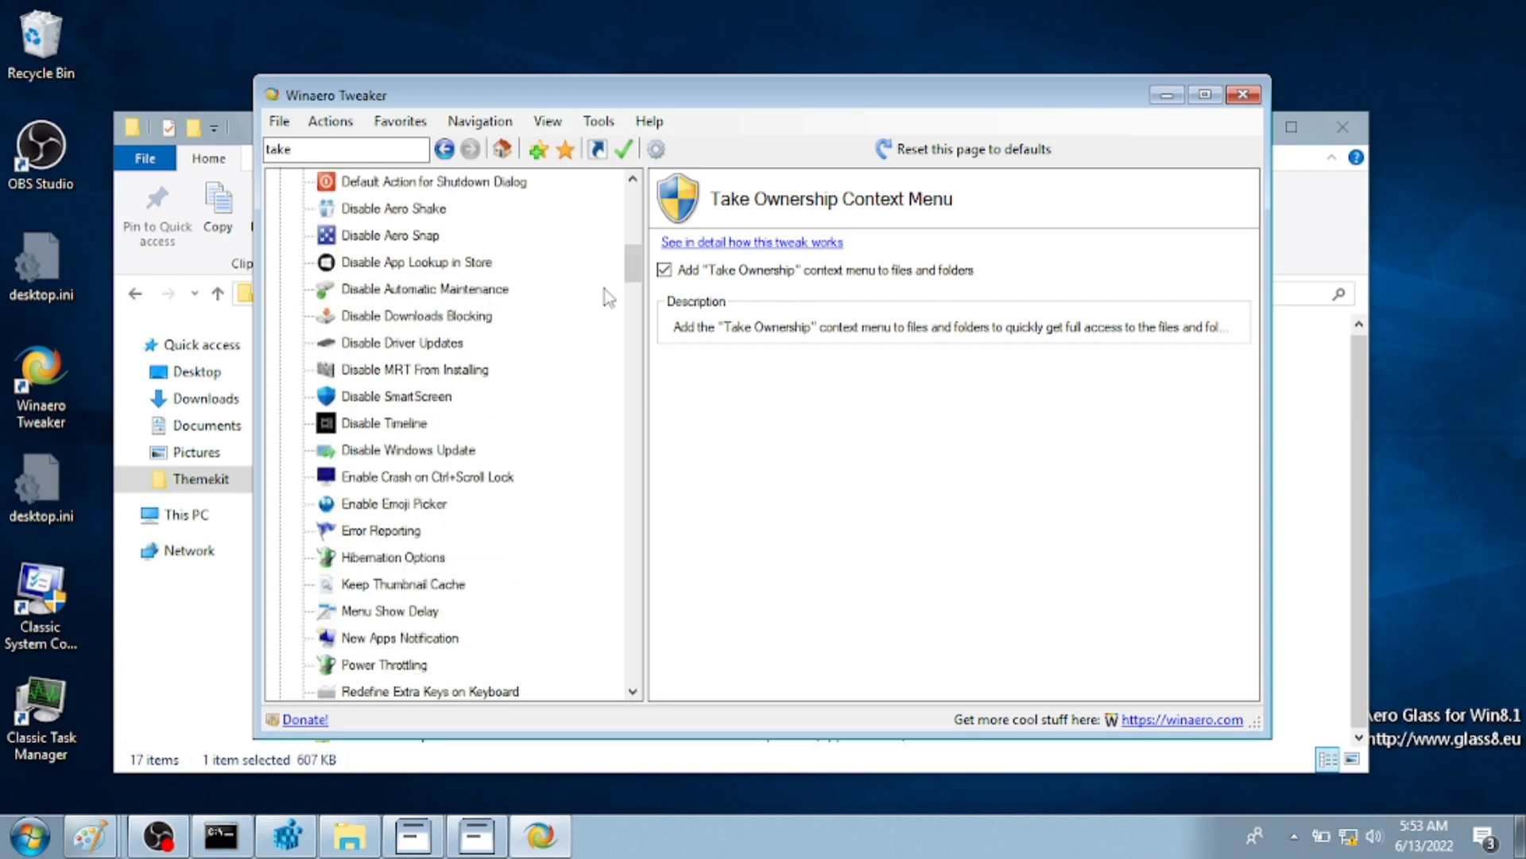
{"action": "left_click", "coordinate": [414, 450]}
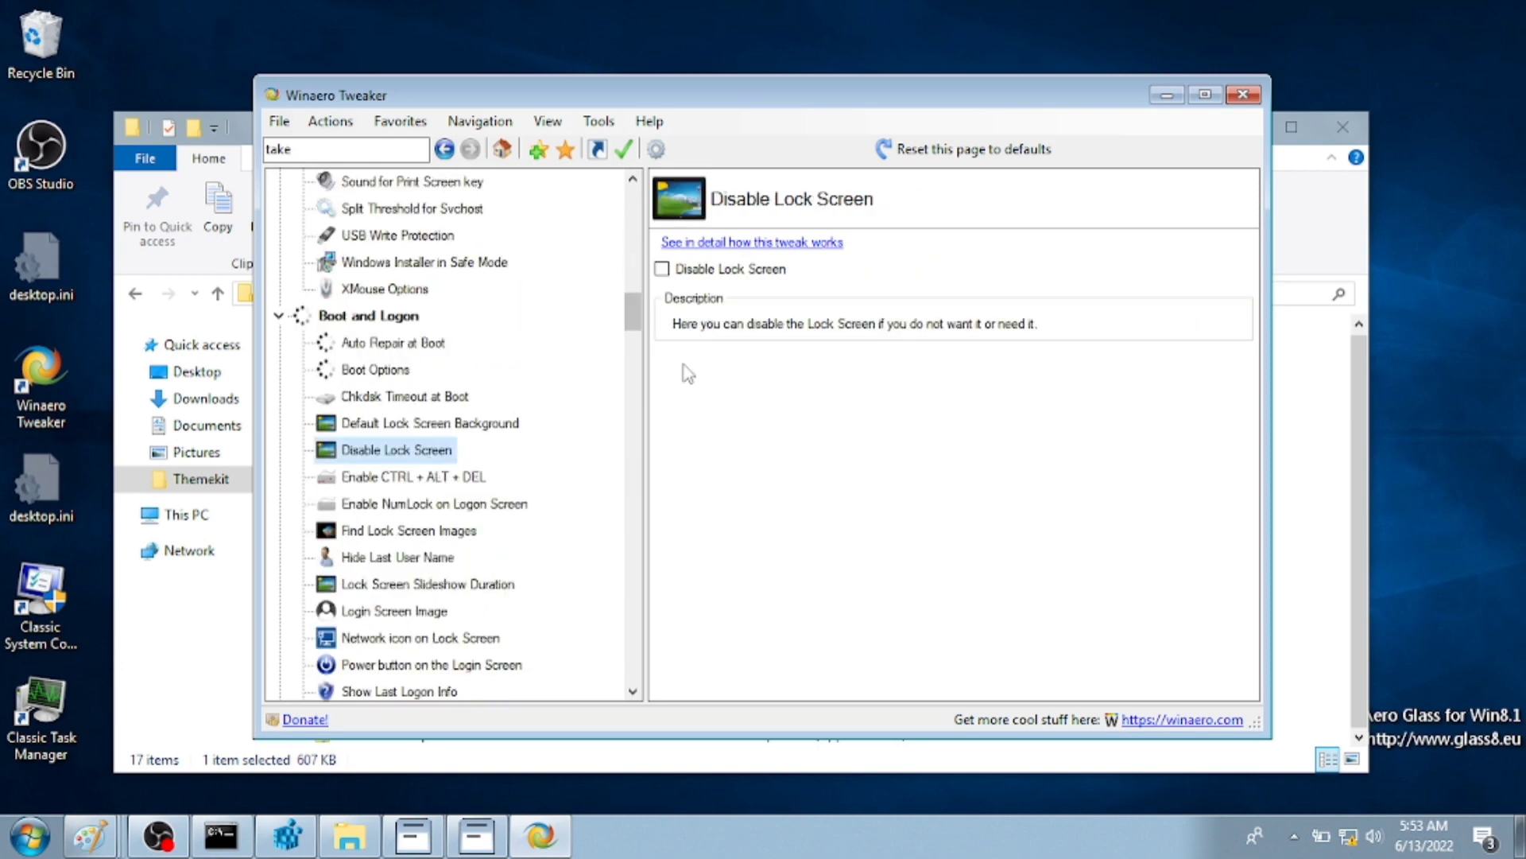
{"action": "left_click", "coordinate": [724, 274]}
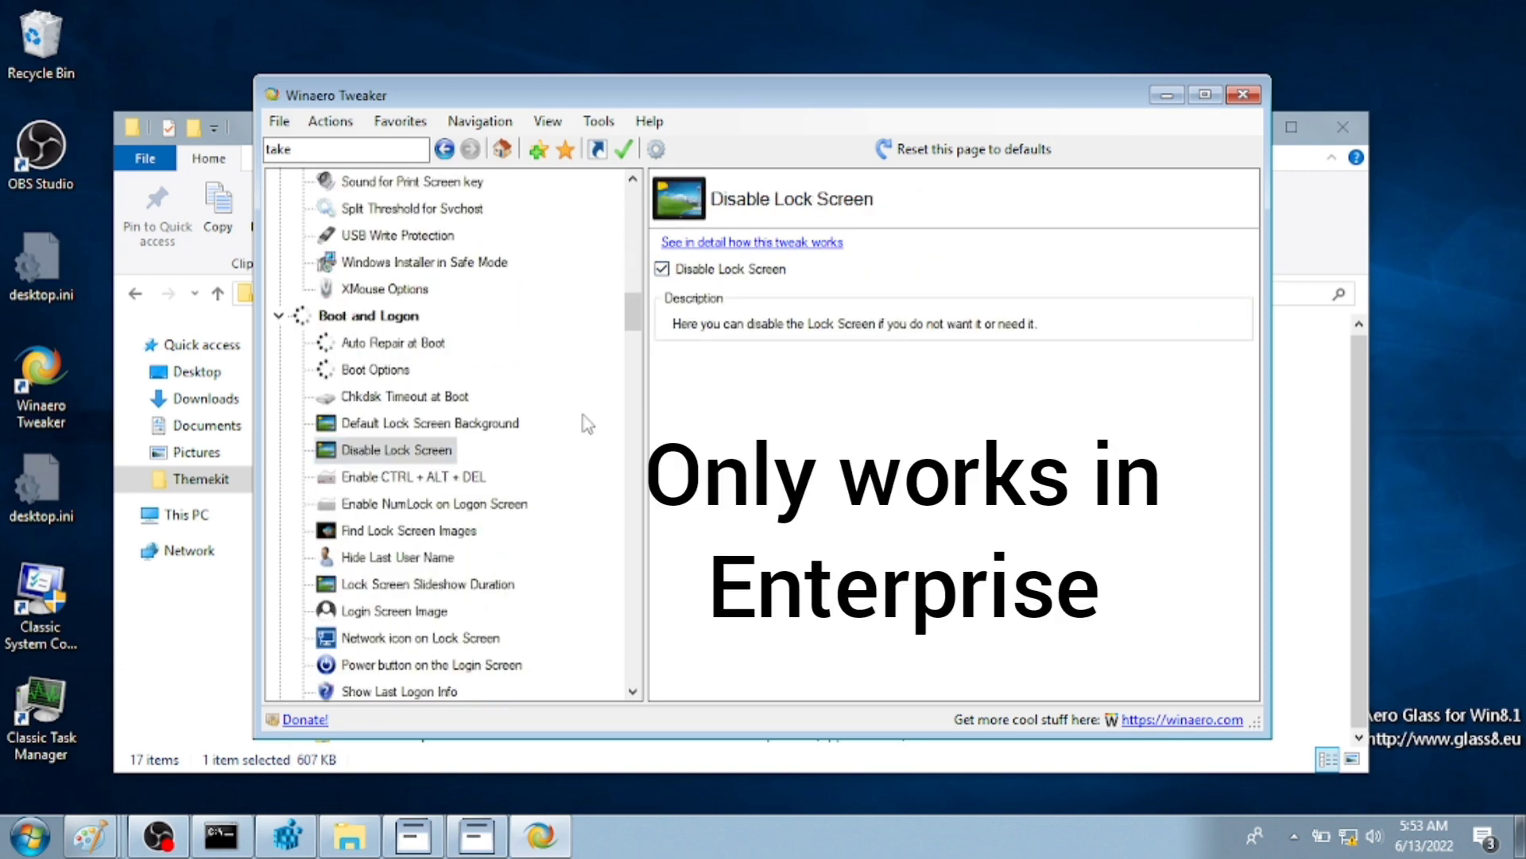
{"action": "scroll", "coordinate": [587, 424], "scroll_direction": "down", "scroll_amount": 2}
{"action": "scroll", "coordinate": [382, 556], "scroll_direction": "down", "scroll_amount": 4}
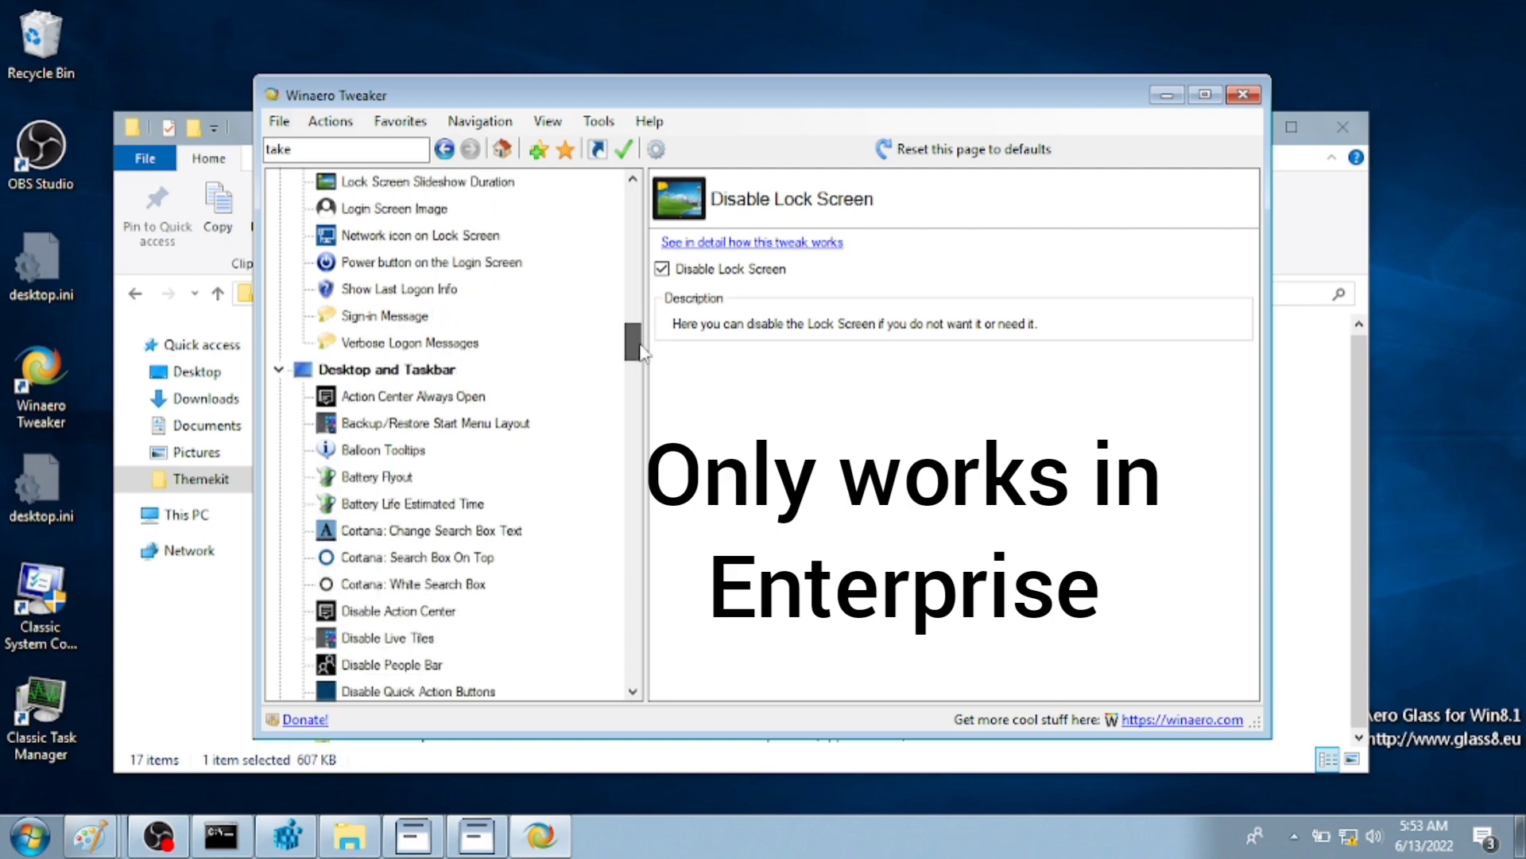
{"action": "key", "text": "super"}
{"action": "left_click", "coordinate": [372, 674]}
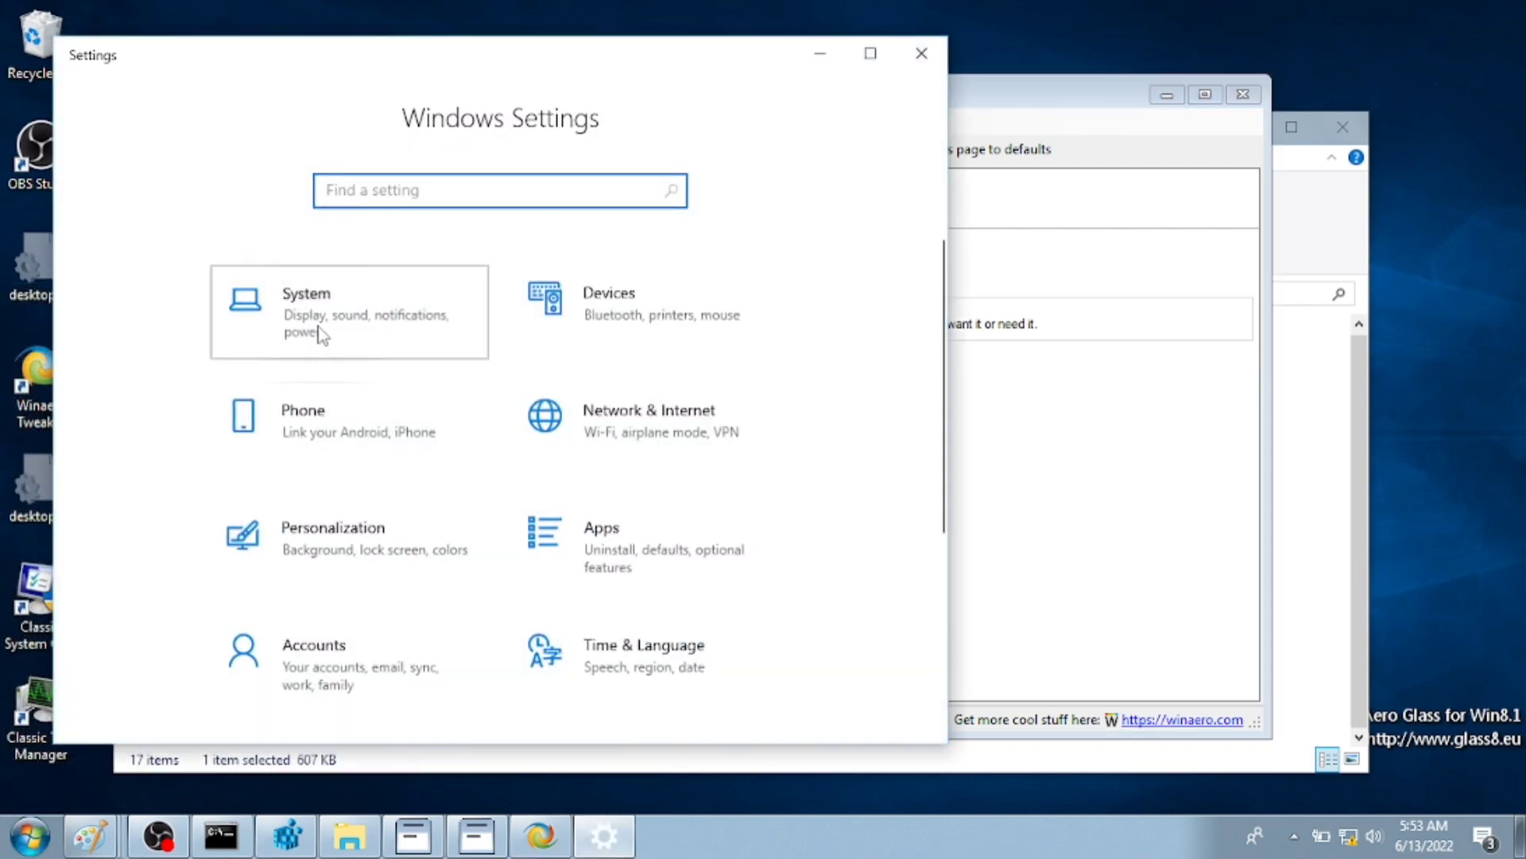
- Set the account picture to winflowerUPSCALE.jpg from the Themekit folder, then close Settings
{"action": "left_click", "coordinate": [350, 311]}
{"action": "scroll", "coordinate": [485, 477], "scroll_direction": "down", "scroll_amount": 5}
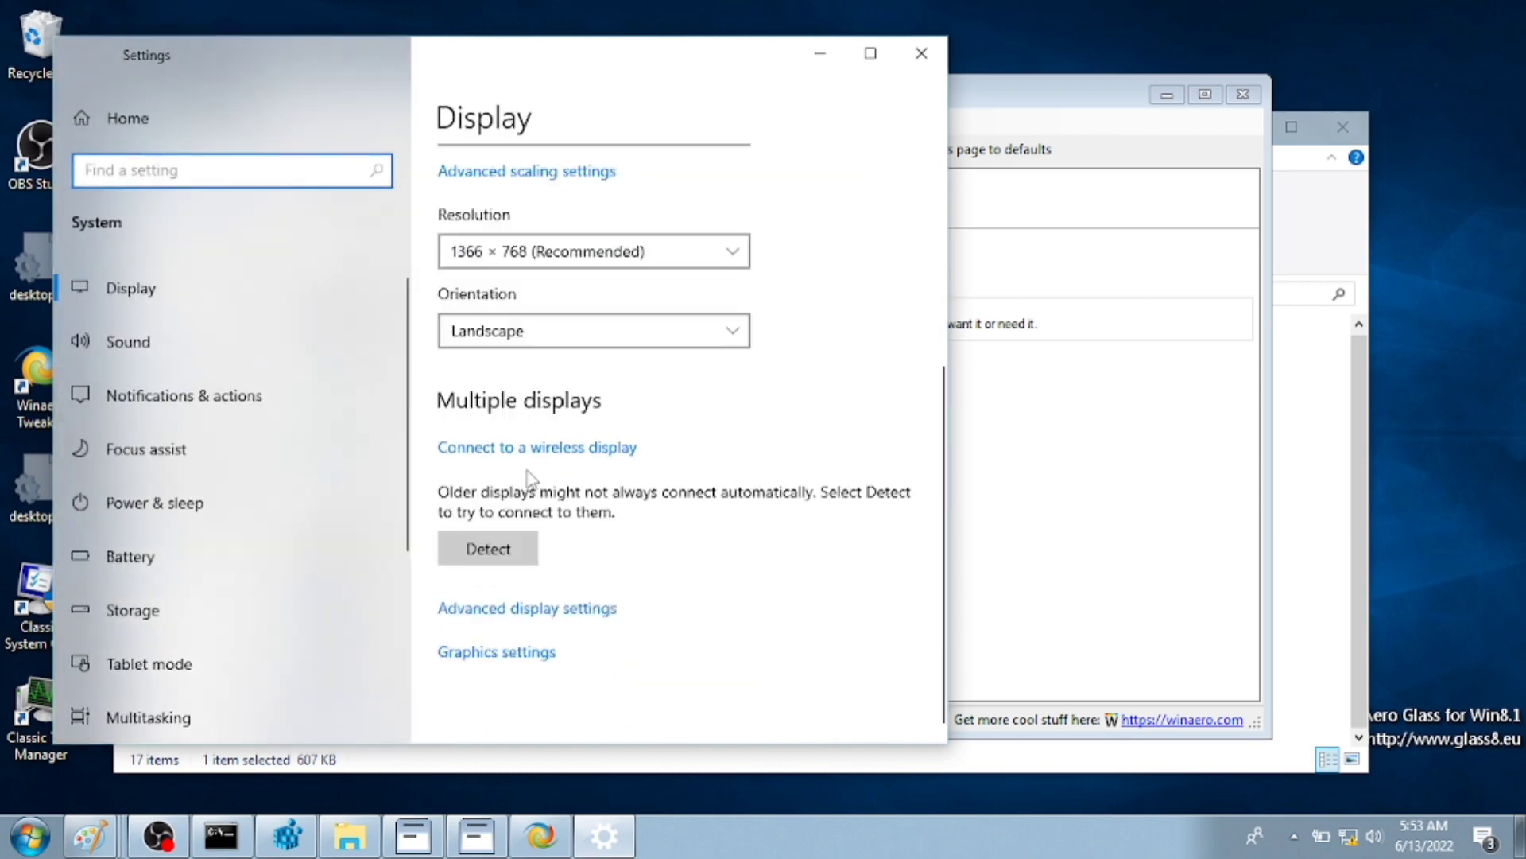
{"action": "left_click", "coordinate": [127, 120]}
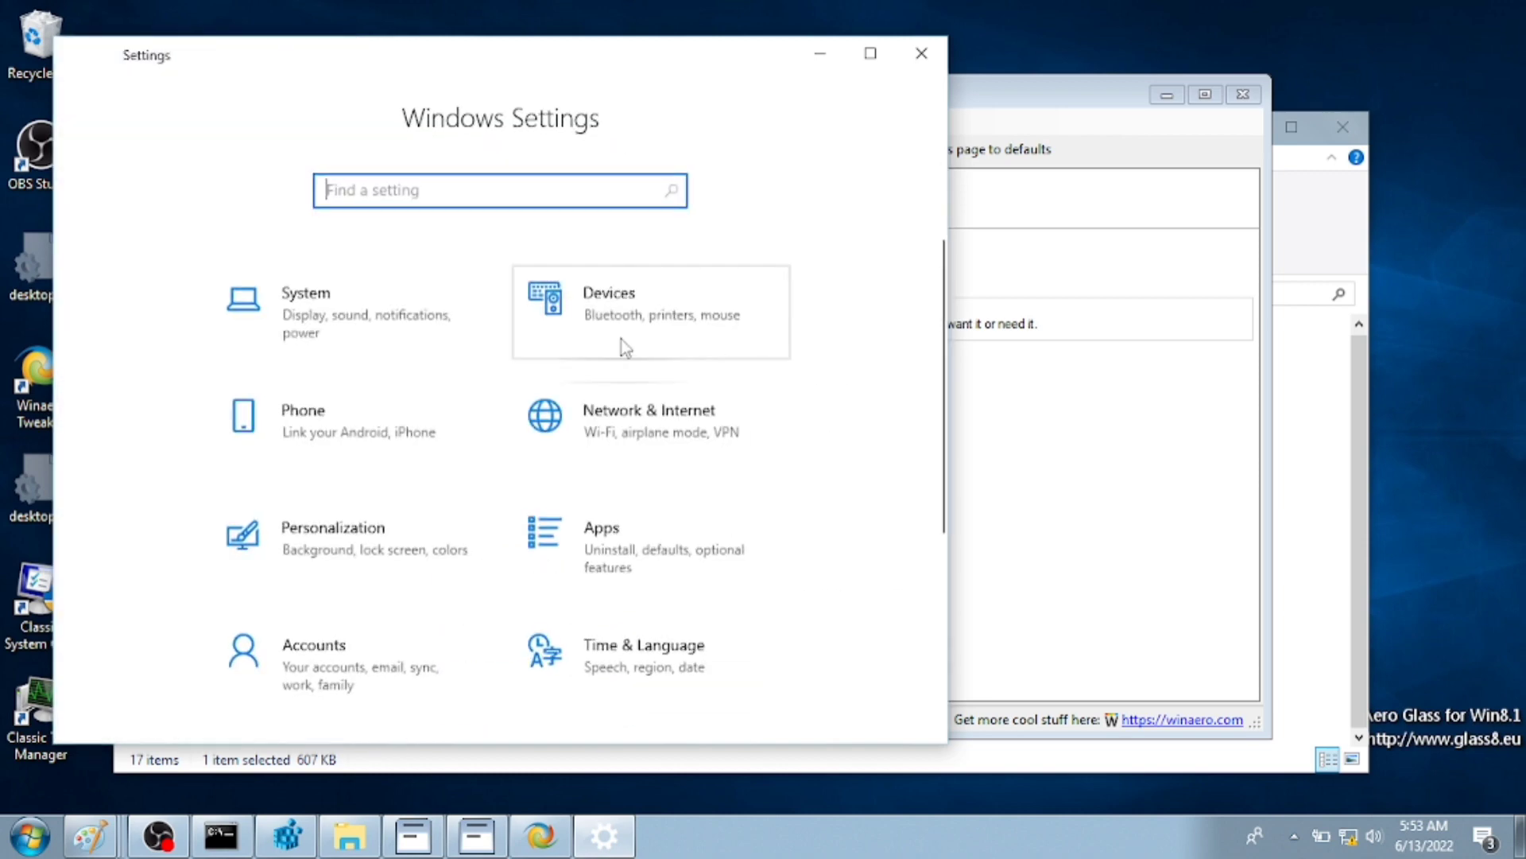
{"action": "left_click", "coordinate": [409, 665]}
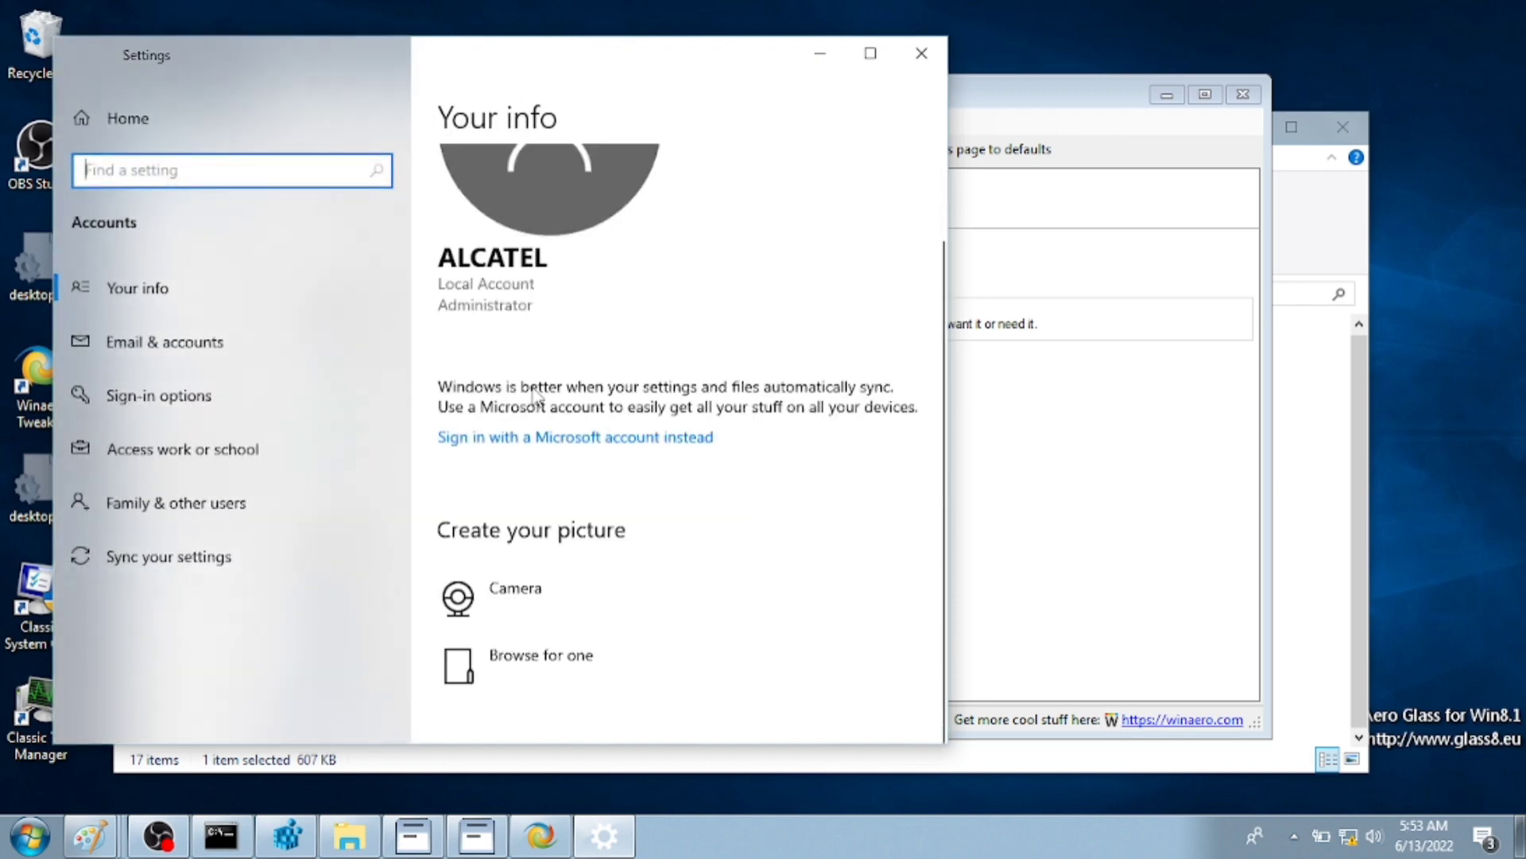
{"action": "left_click", "coordinate": [589, 674]}
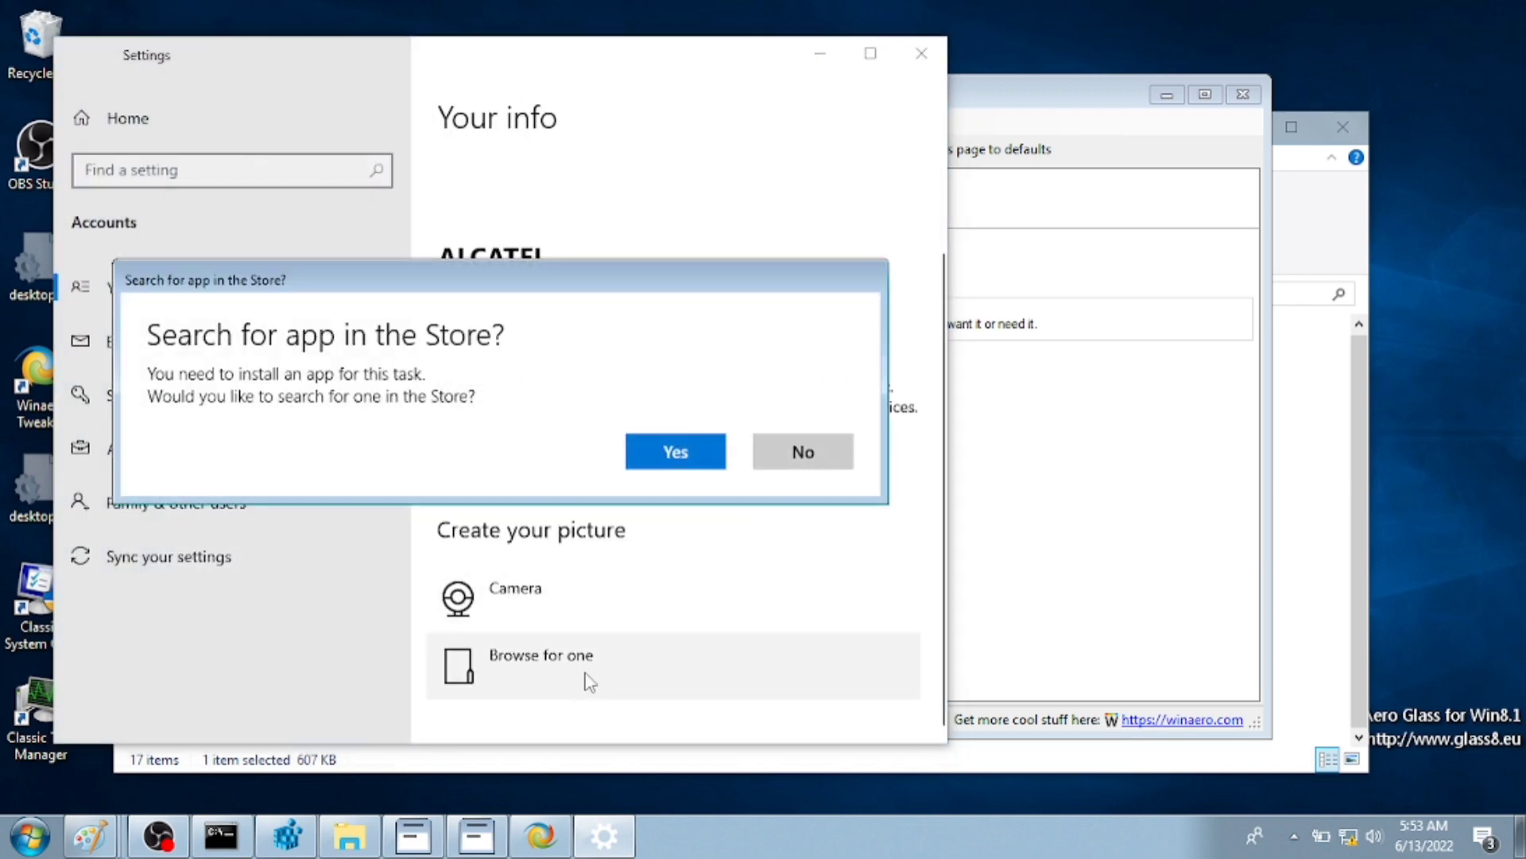
{"action": "left_click", "coordinate": [798, 451]}
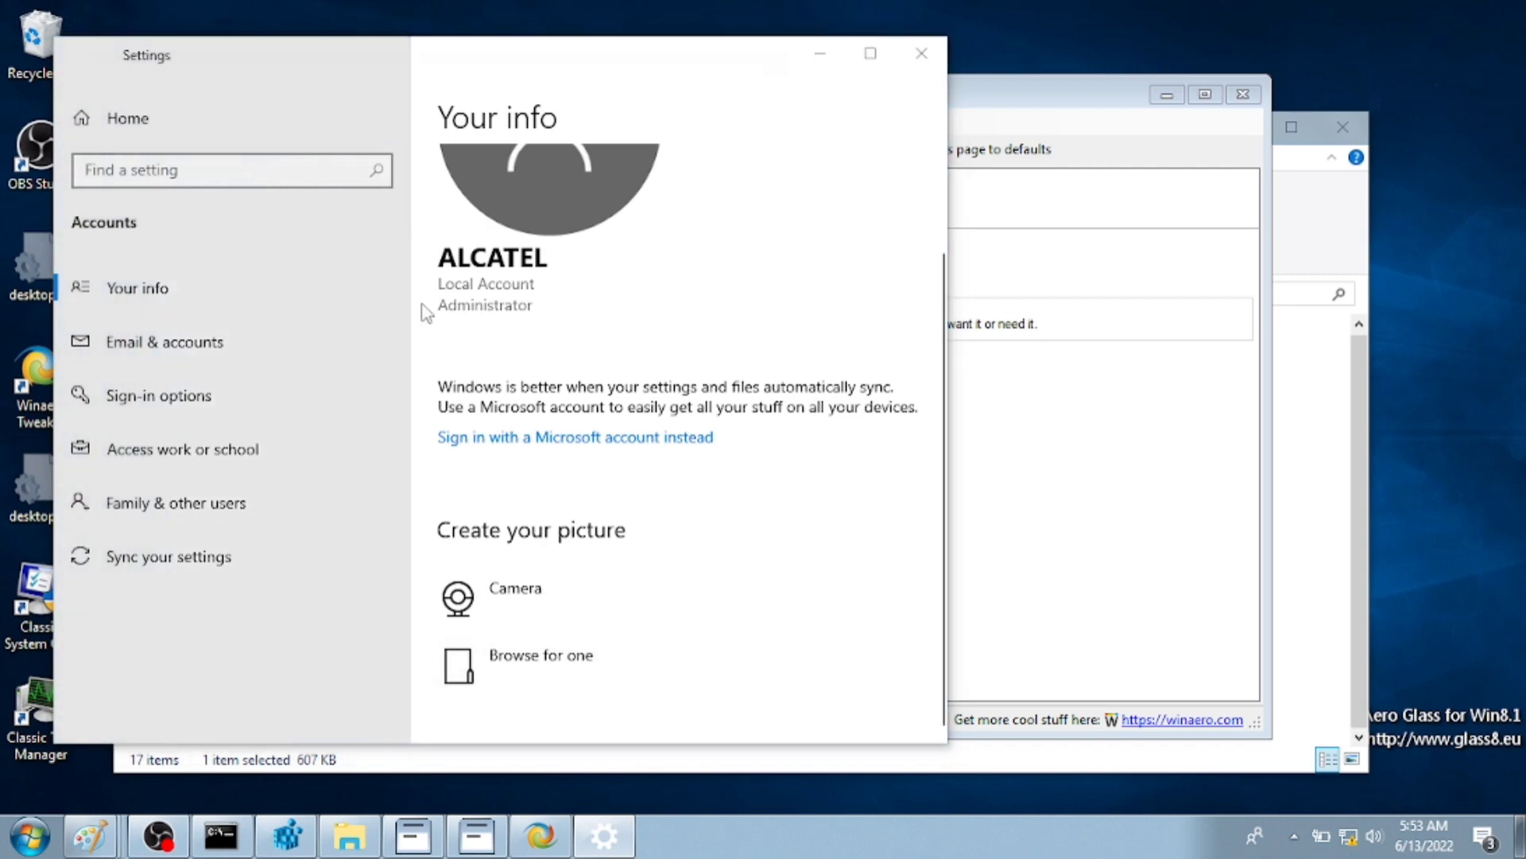
{"action": "left_click", "coordinate": [231, 312]}
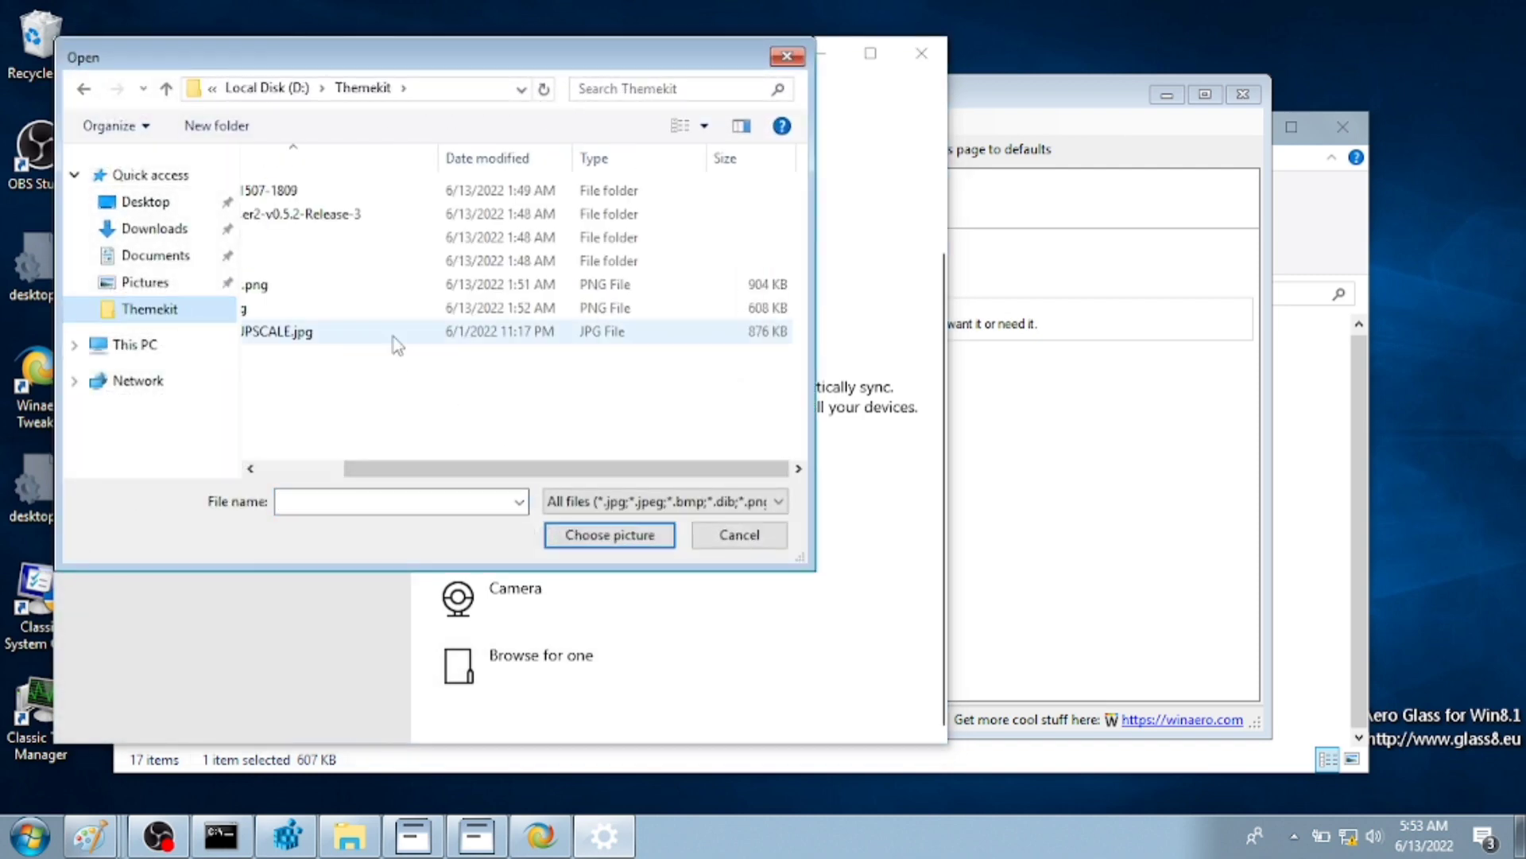
{"action": "double_click", "coordinate": [395, 334]}
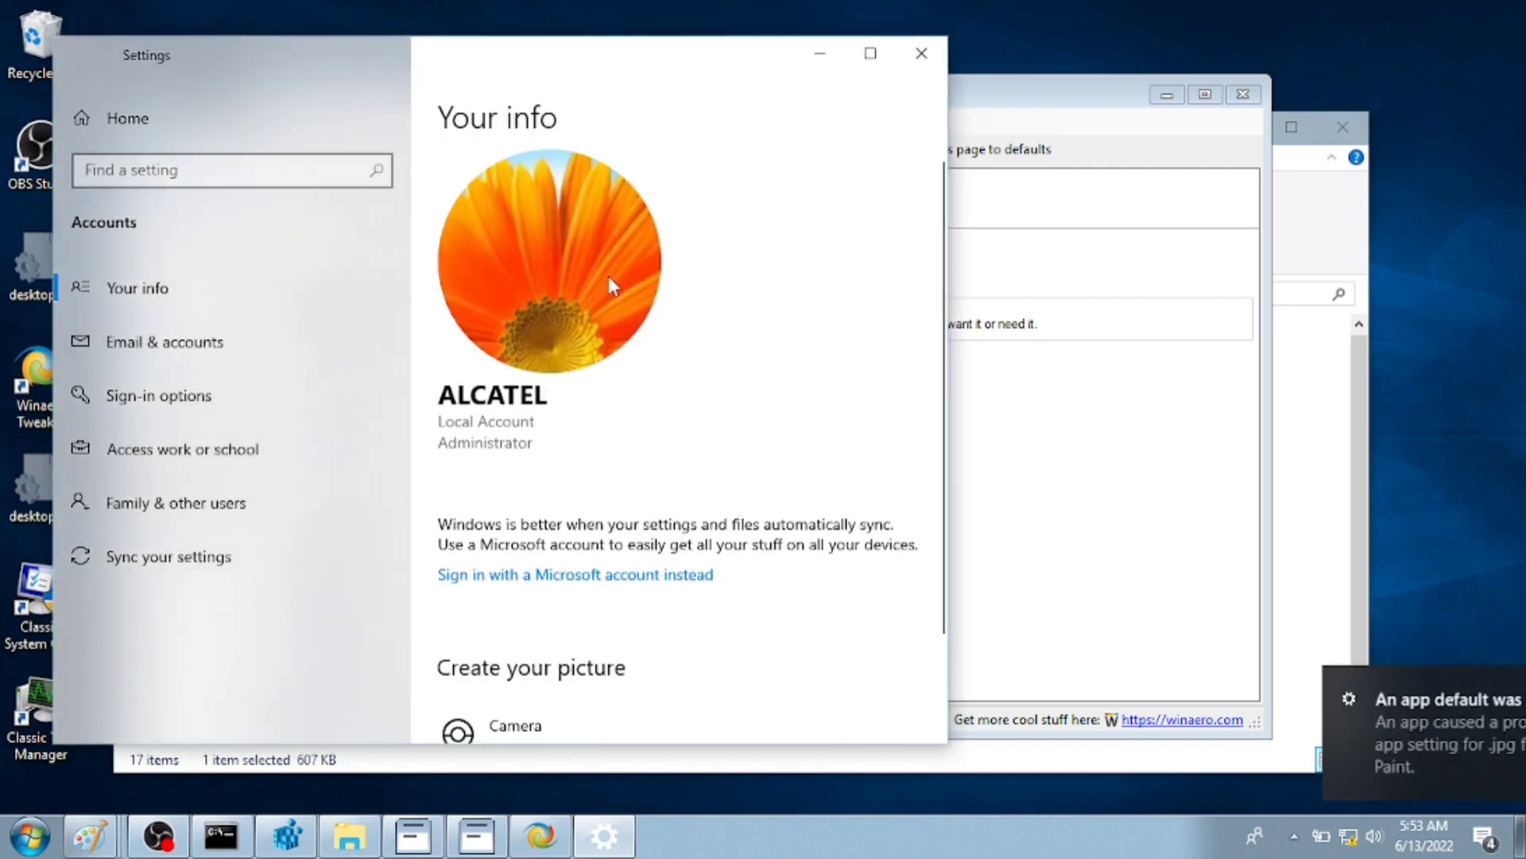
{"action": "left_click", "coordinate": [920, 56]}
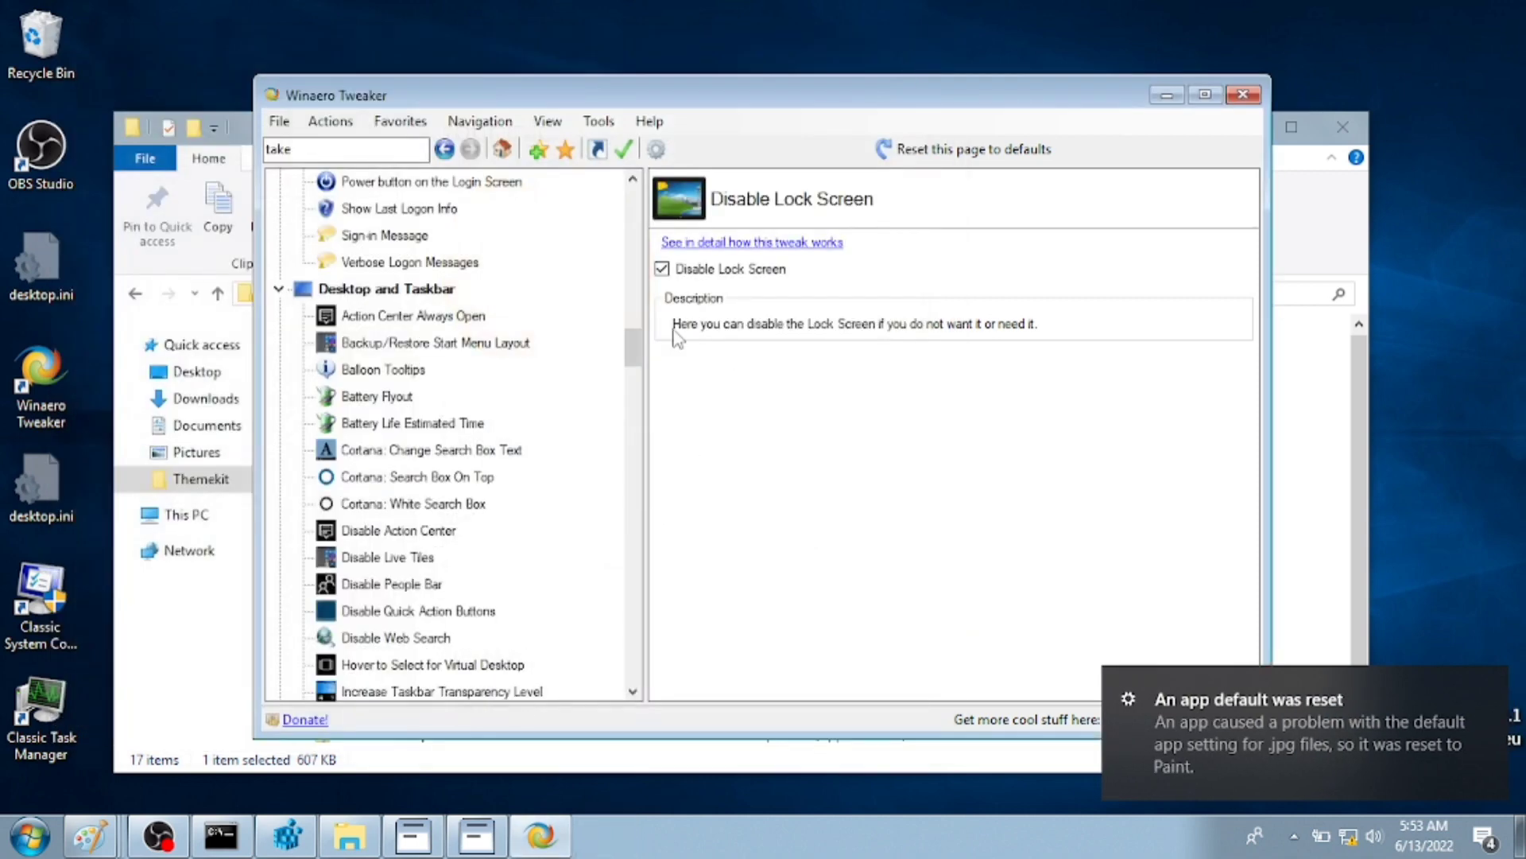
- Activate Windows Photo Viewer in Winaero Tweaker
{"action": "left_click_drag", "start_coordinate": [634, 355], "coordinate": [632, 675]}
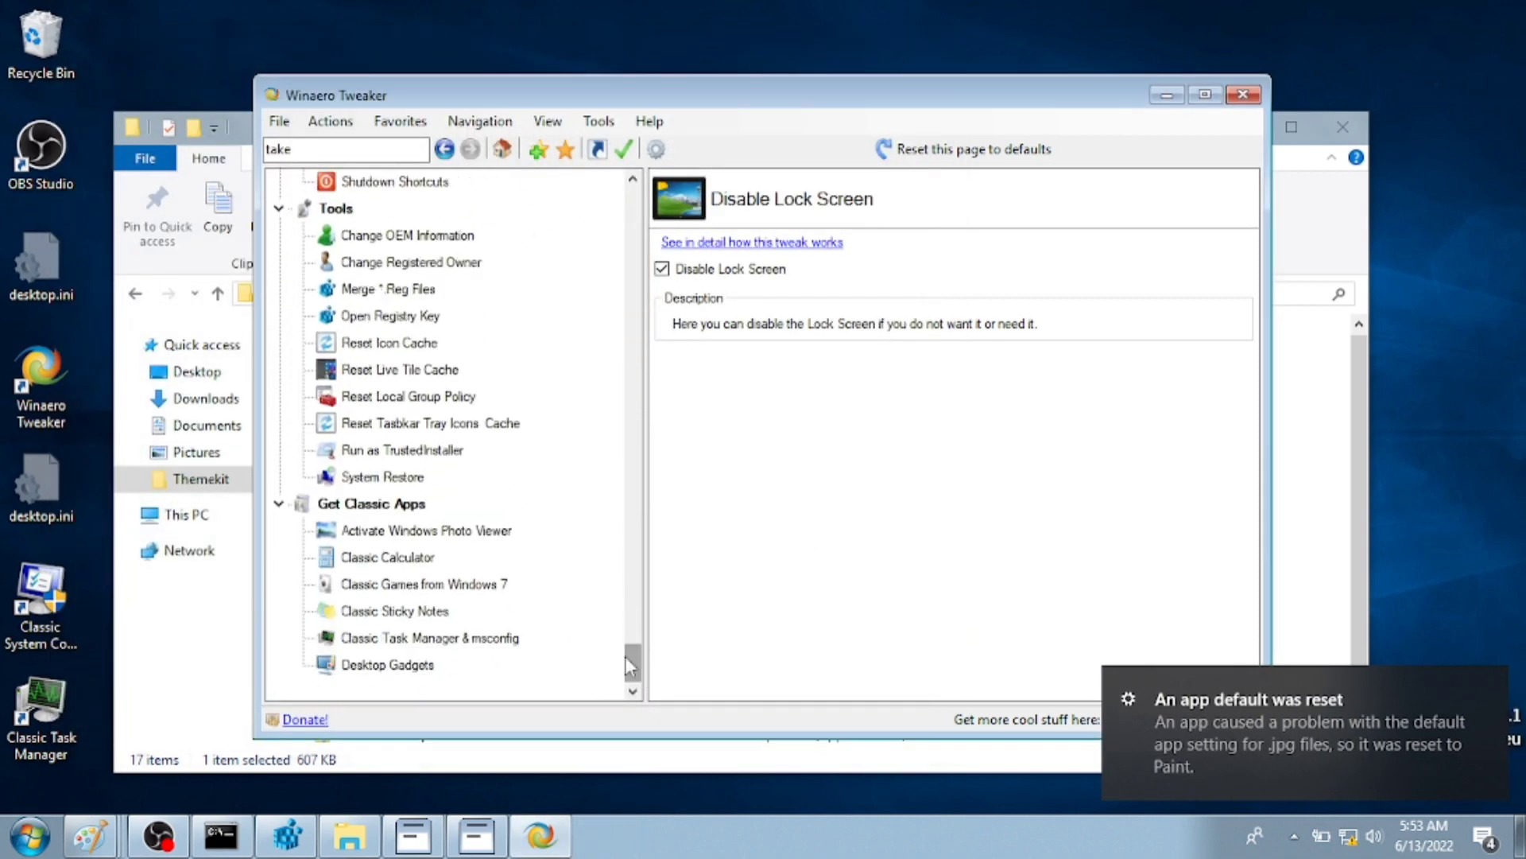
{"action": "left_click", "coordinate": [467, 541]}
{"action": "left_click", "coordinate": [765, 302]}
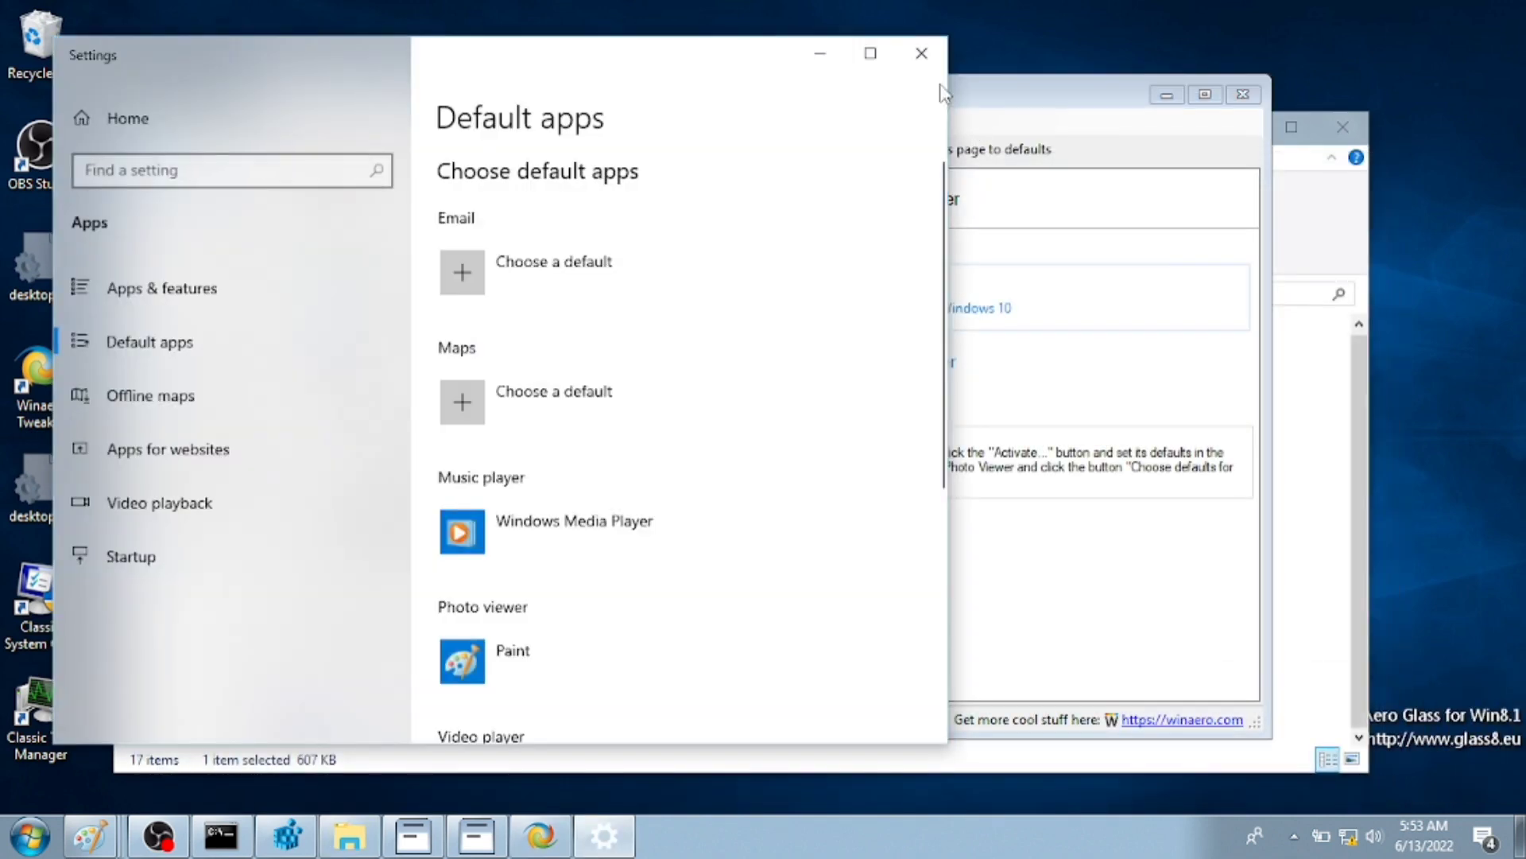
- Make Windows Photo Viewer the default photo viewer and bring the Themekit folder forward
{"action": "scroll", "coordinate": [525, 564], "scroll_direction": "down", "scroll_amount": 2}
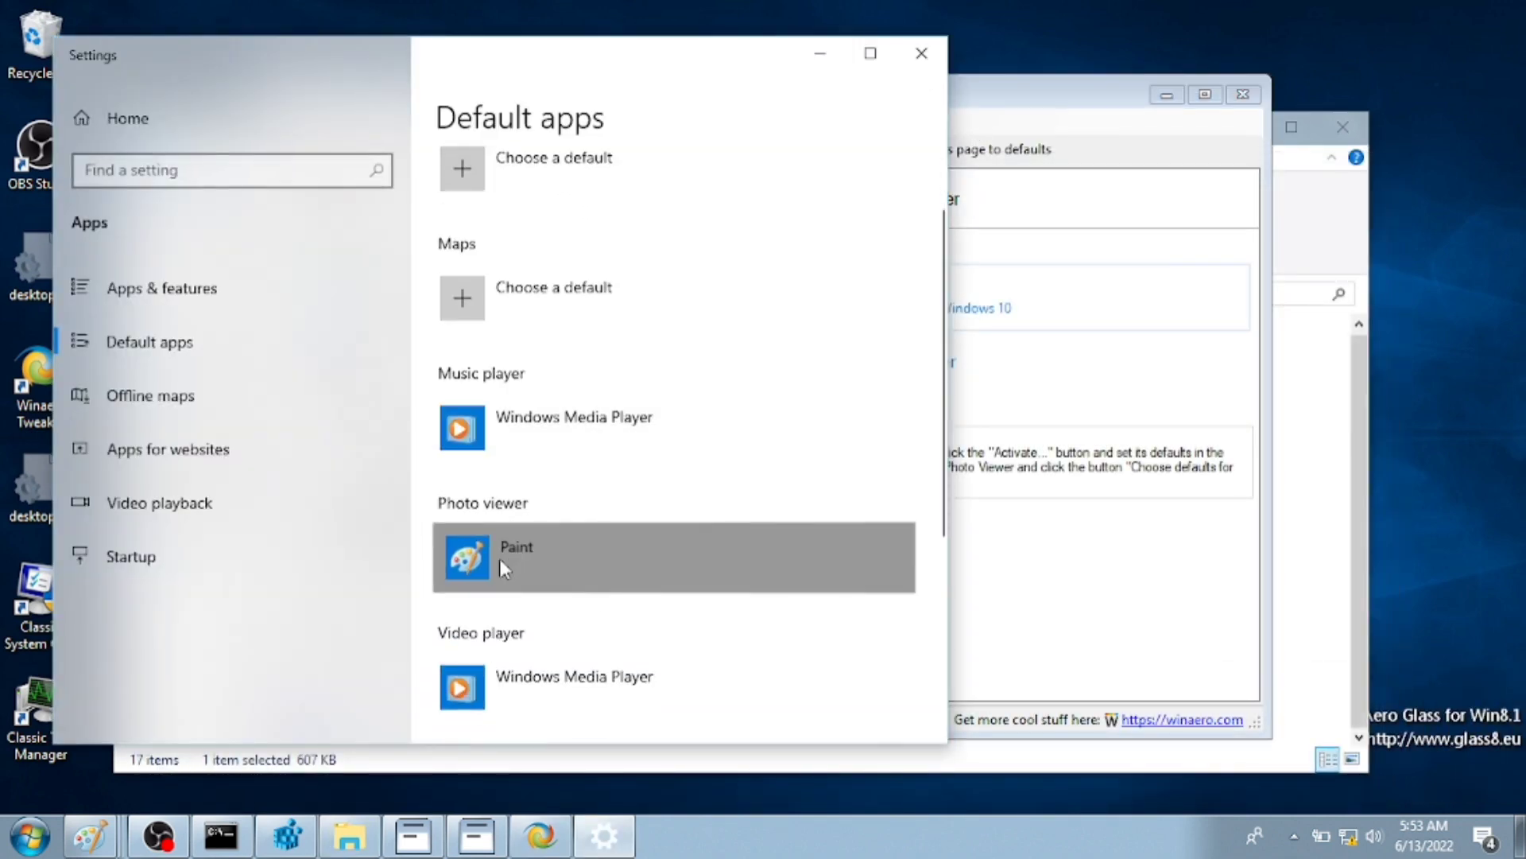
{"action": "left_click", "coordinate": [587, 529]}
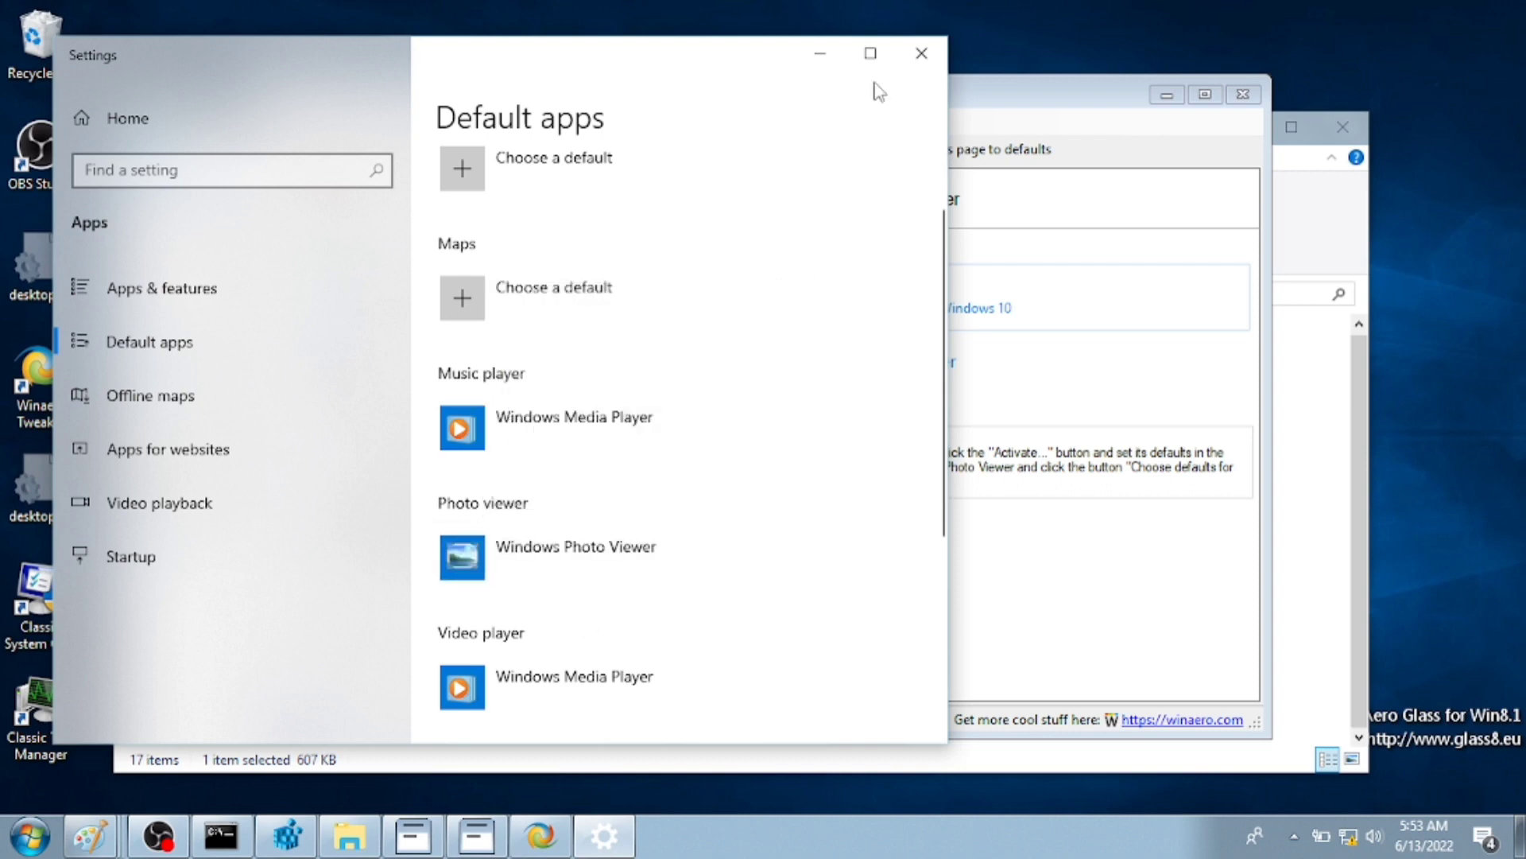
{"action": "left_click", "coordinate": [922, 53]}
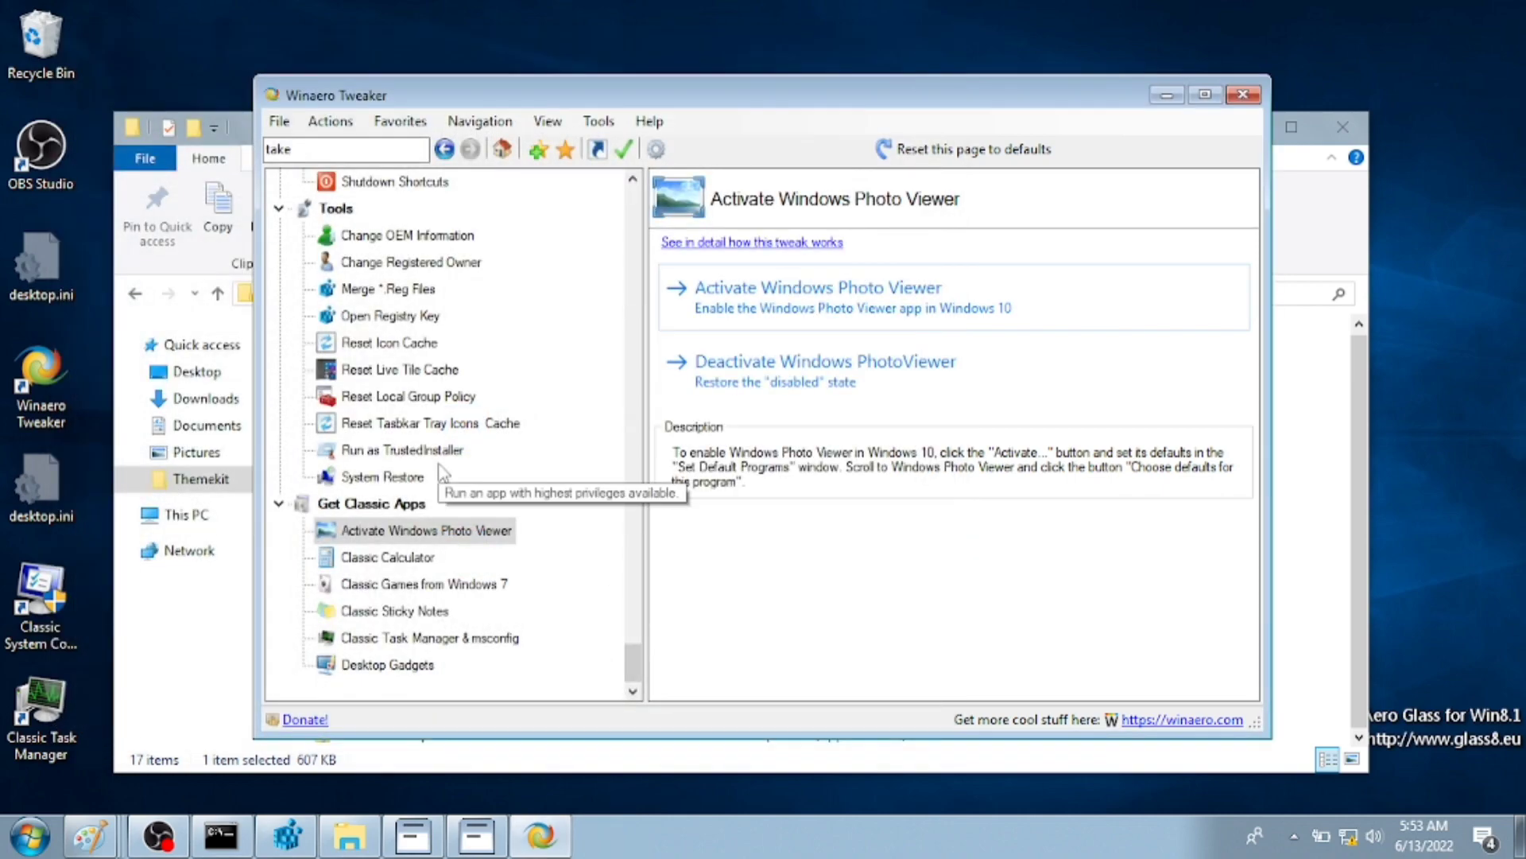
{"action": "left_click_drag", "start_coordinate": [636, 641], "coordinate": [641, 318]}
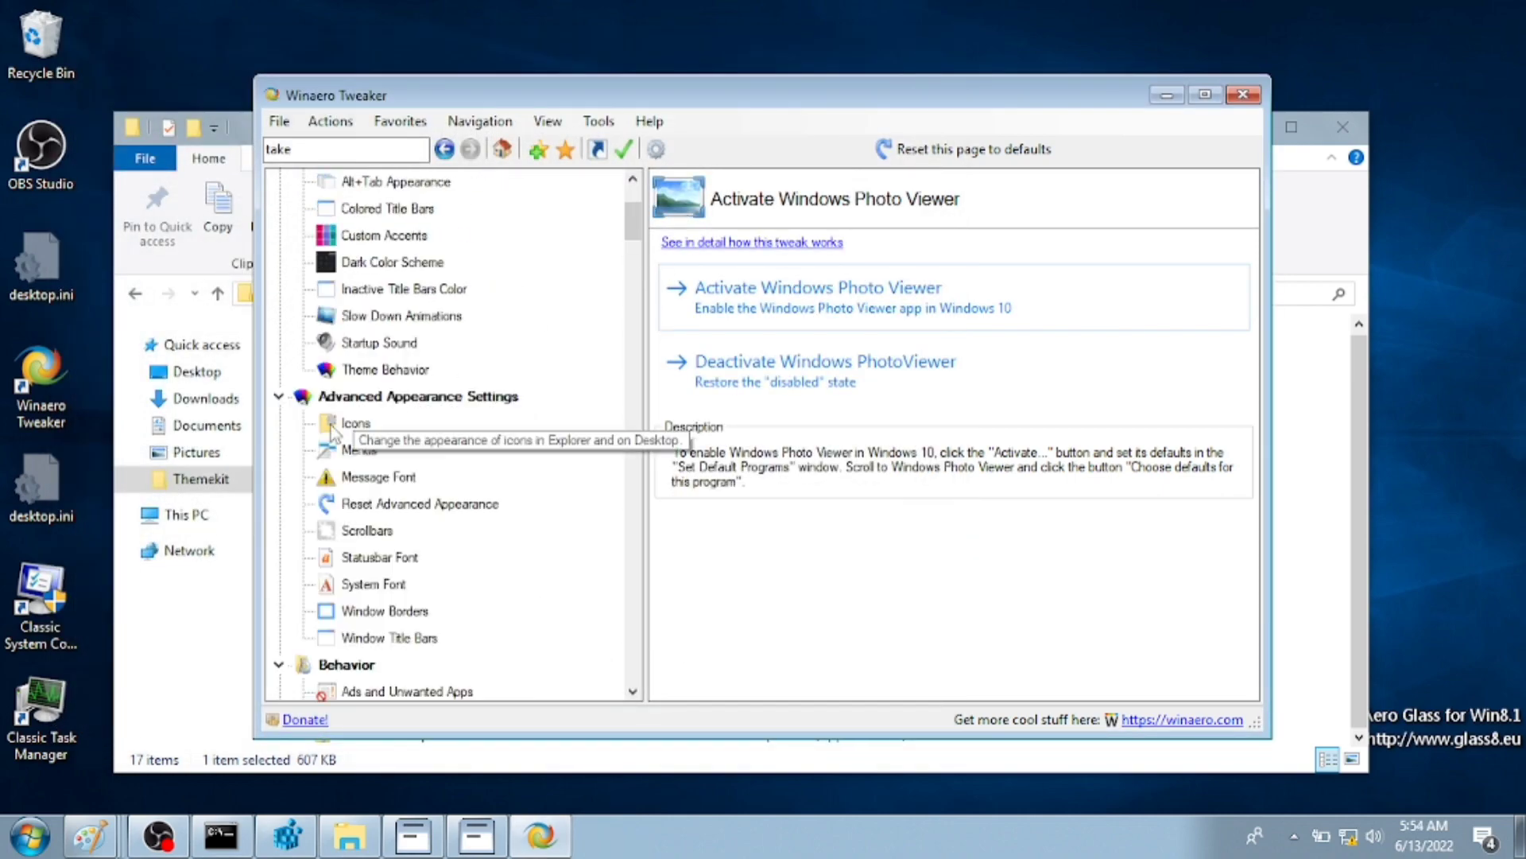
{"action": "left_click", "coordinate": [201, 478]}
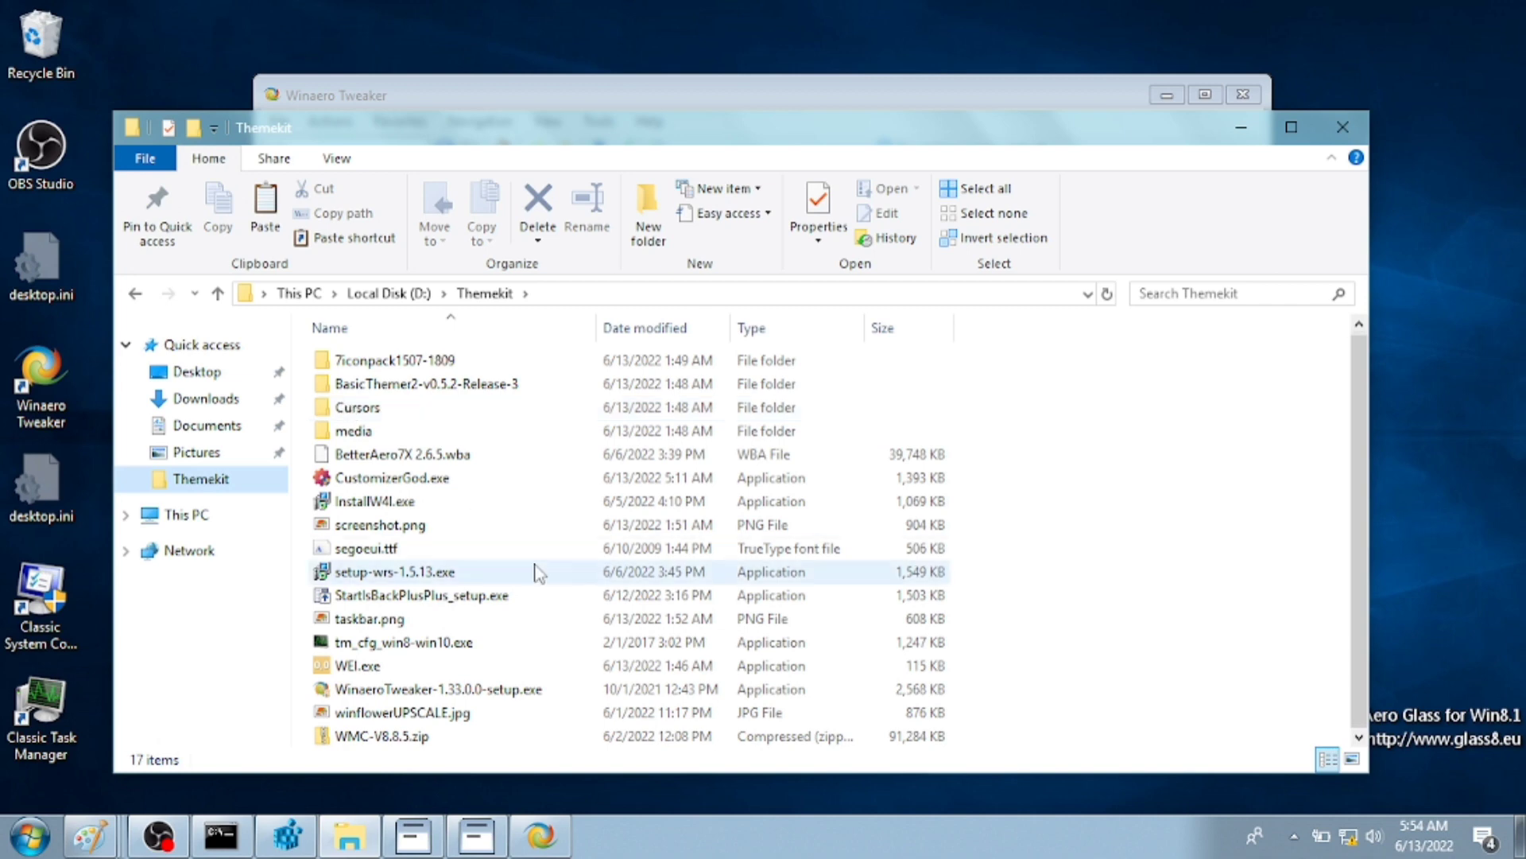
- Load the 7tsp_UpdatedSevenifier_1507-1809.zip custom pack and start patching, confirming with Yes
{"action": "left_click", "coordinate": [399, 672]}
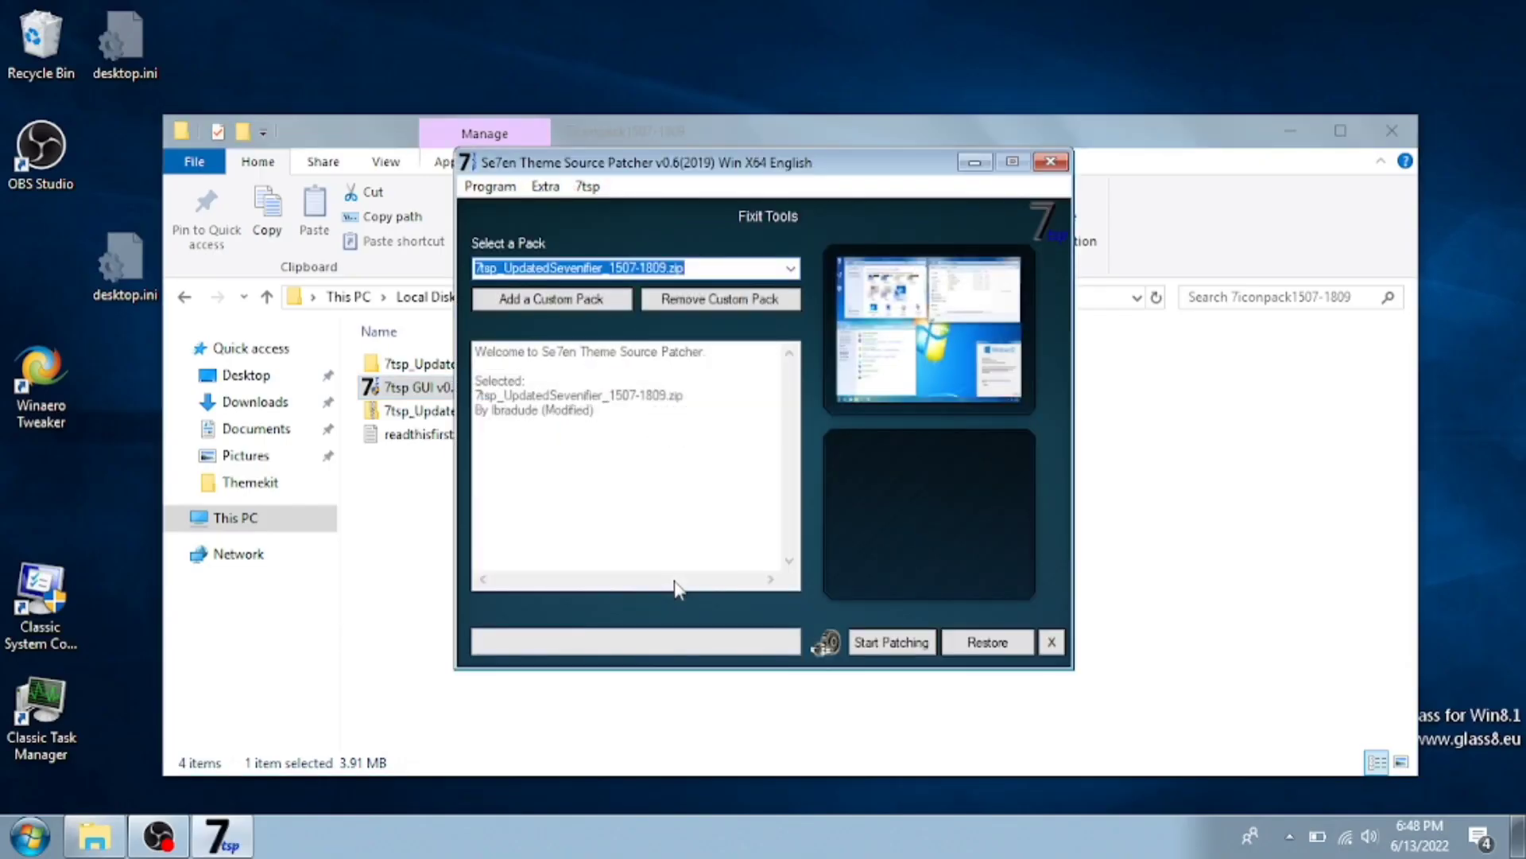
{"action": "left_click", "coordinate": [551, 299]}
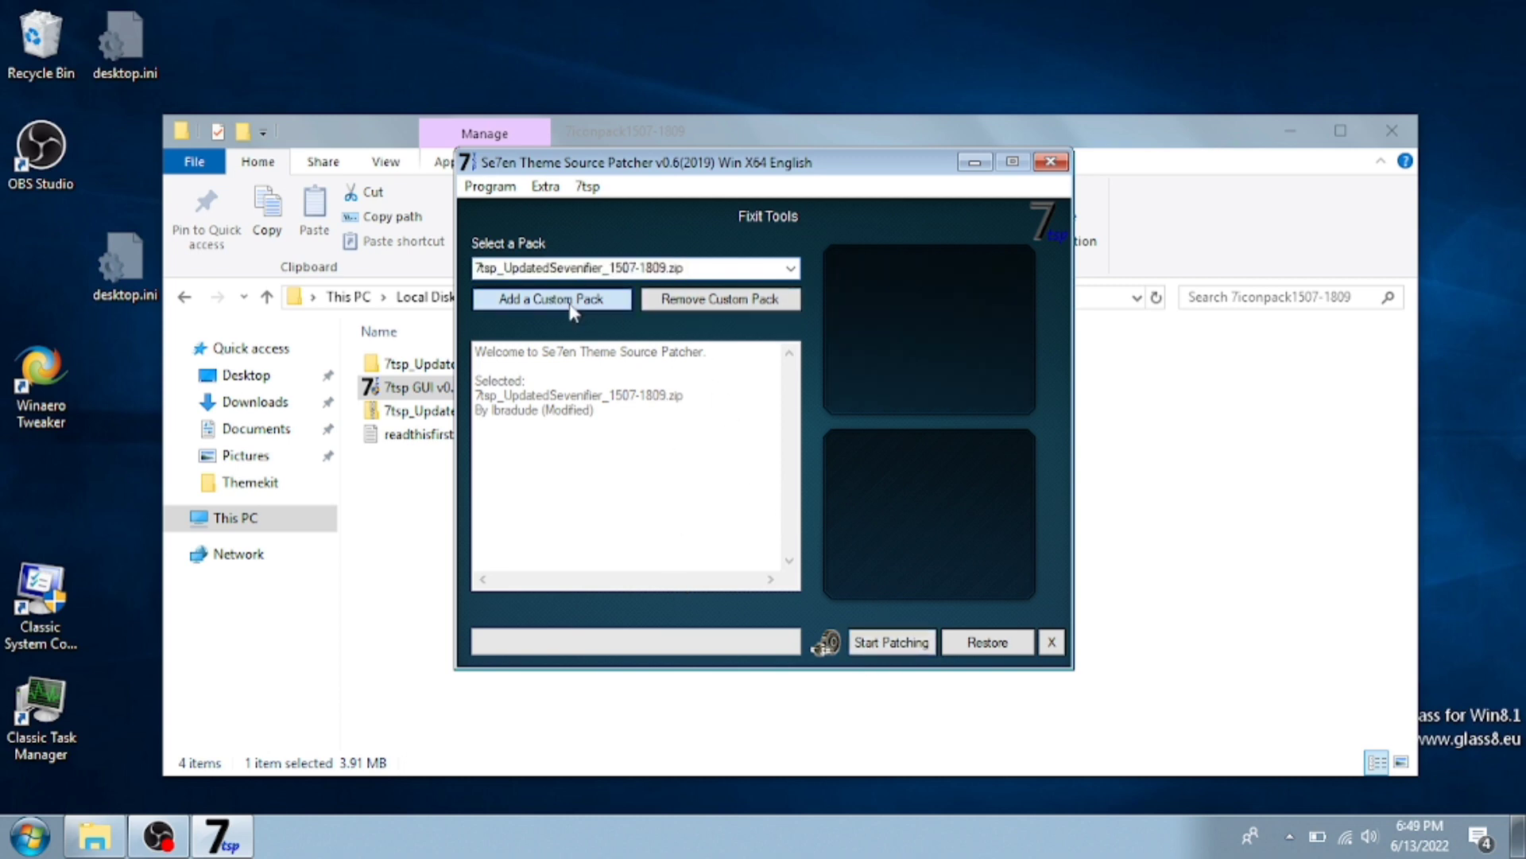
{"action": "left_click", "coordinate": [798, 377]}
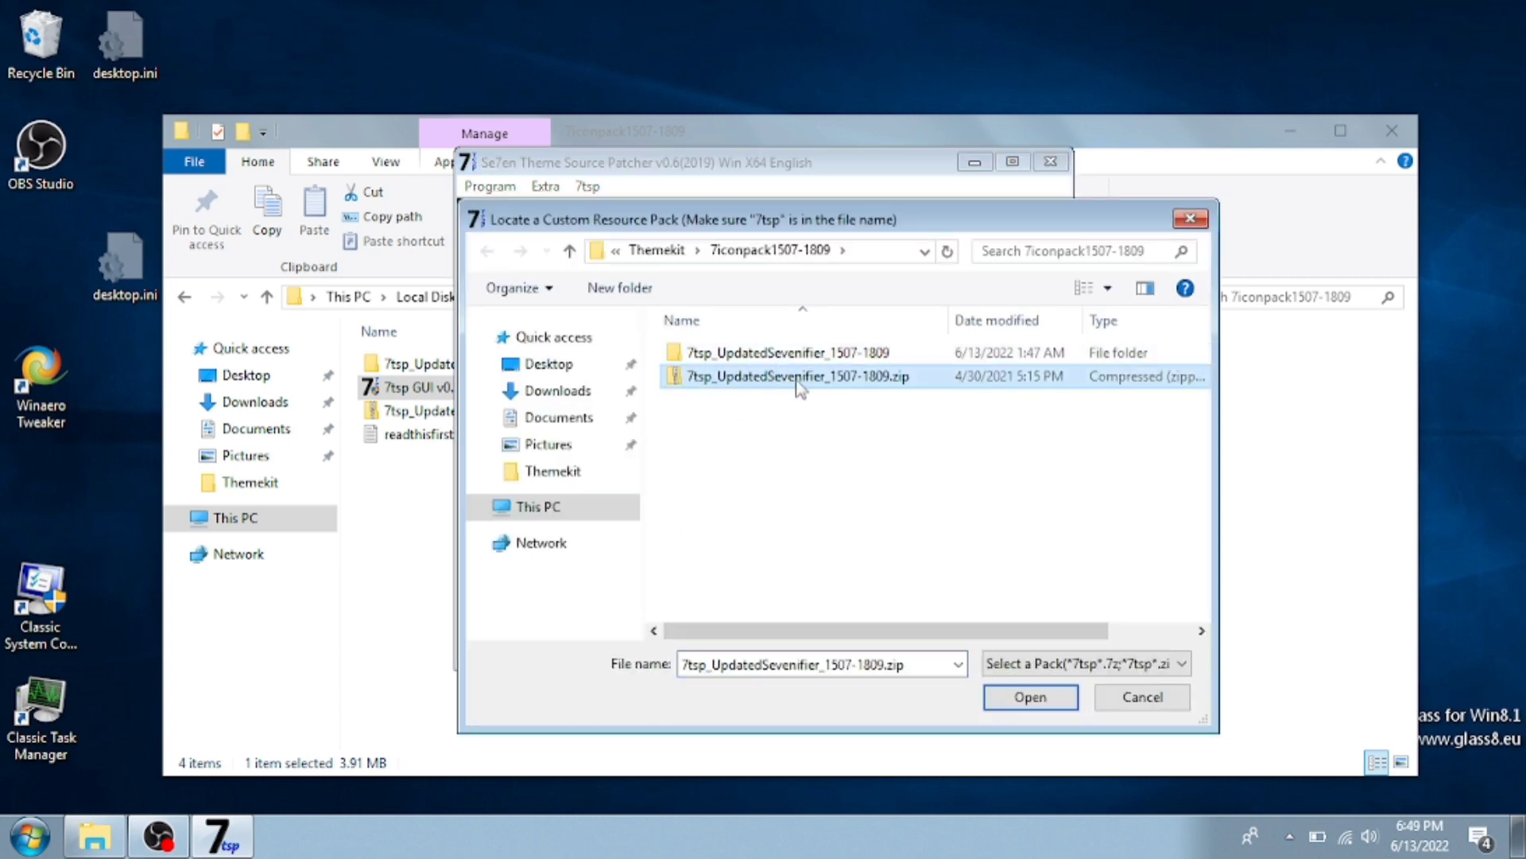
{"action": "left_click", "coordinate": [1031, 697]}
{"action": "left_click", "coordinate": [771, 504]}
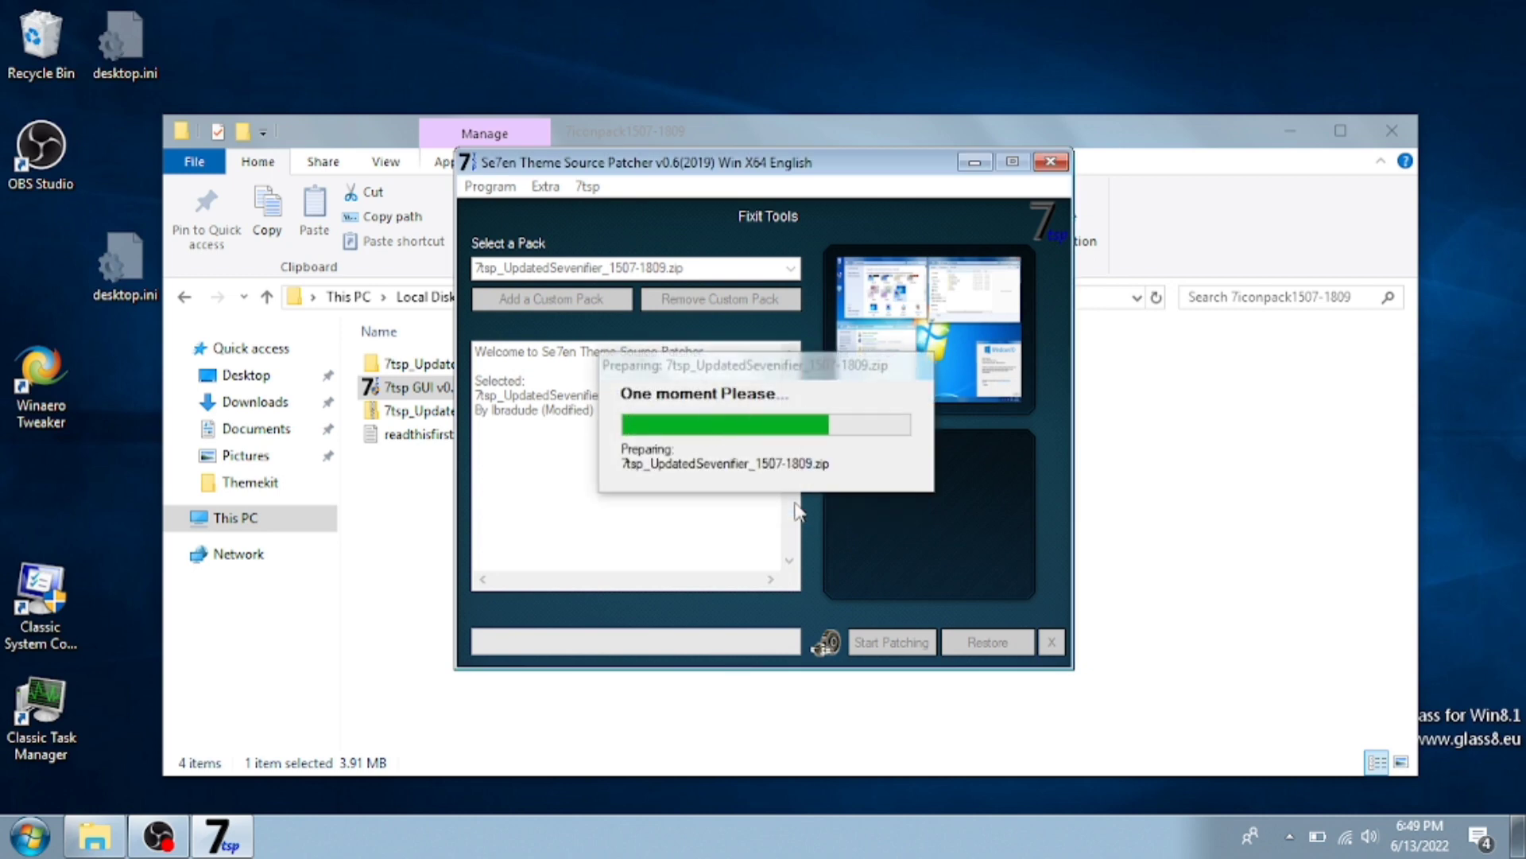
{"action": "left_click", "coordinate": [891, 641]}
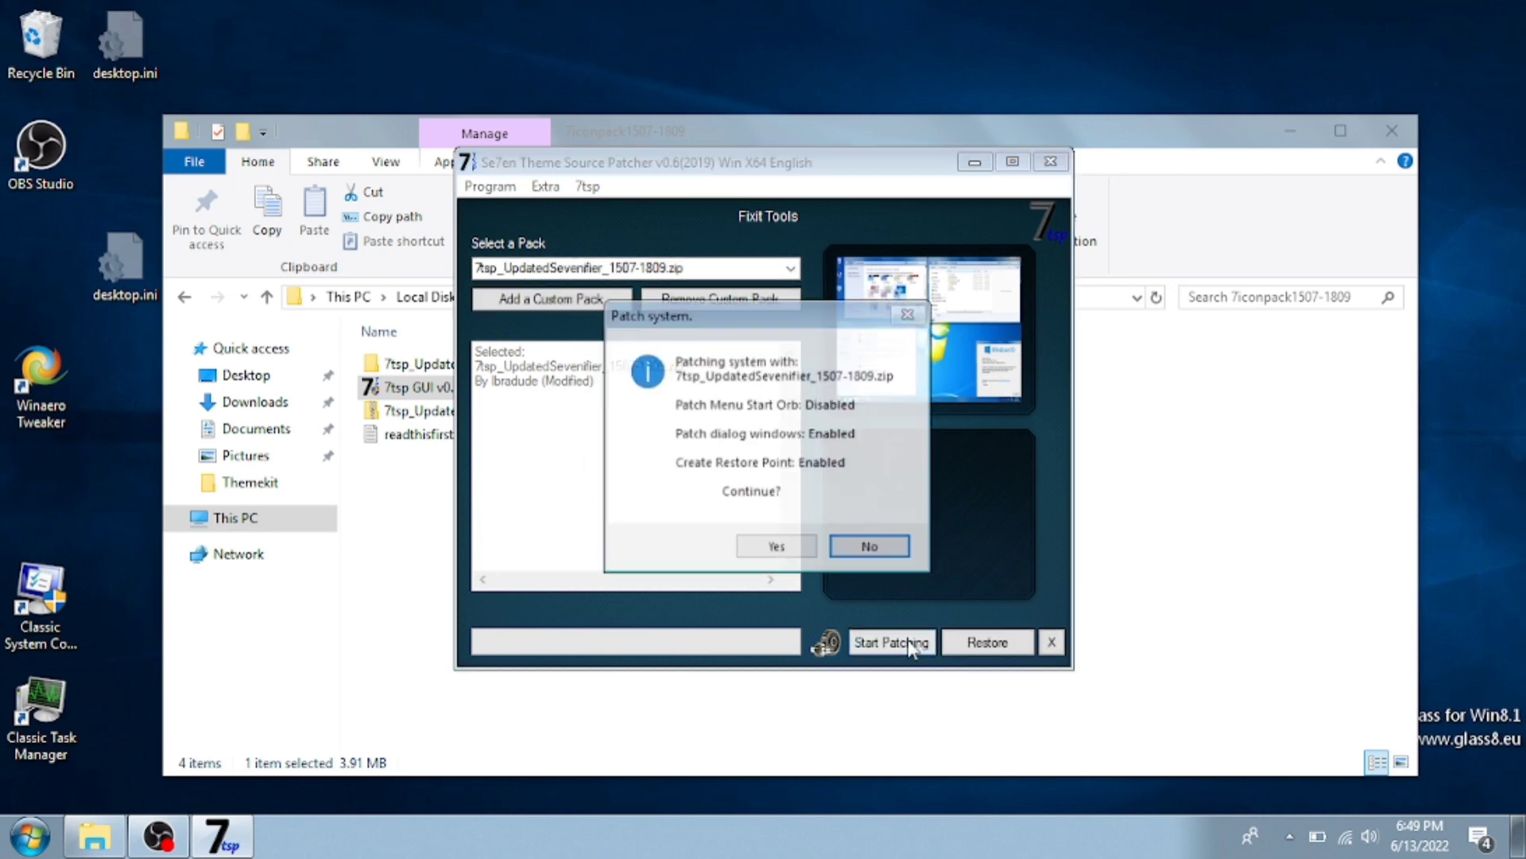
{"action": "left_click", "coordinate": [811, 547]}
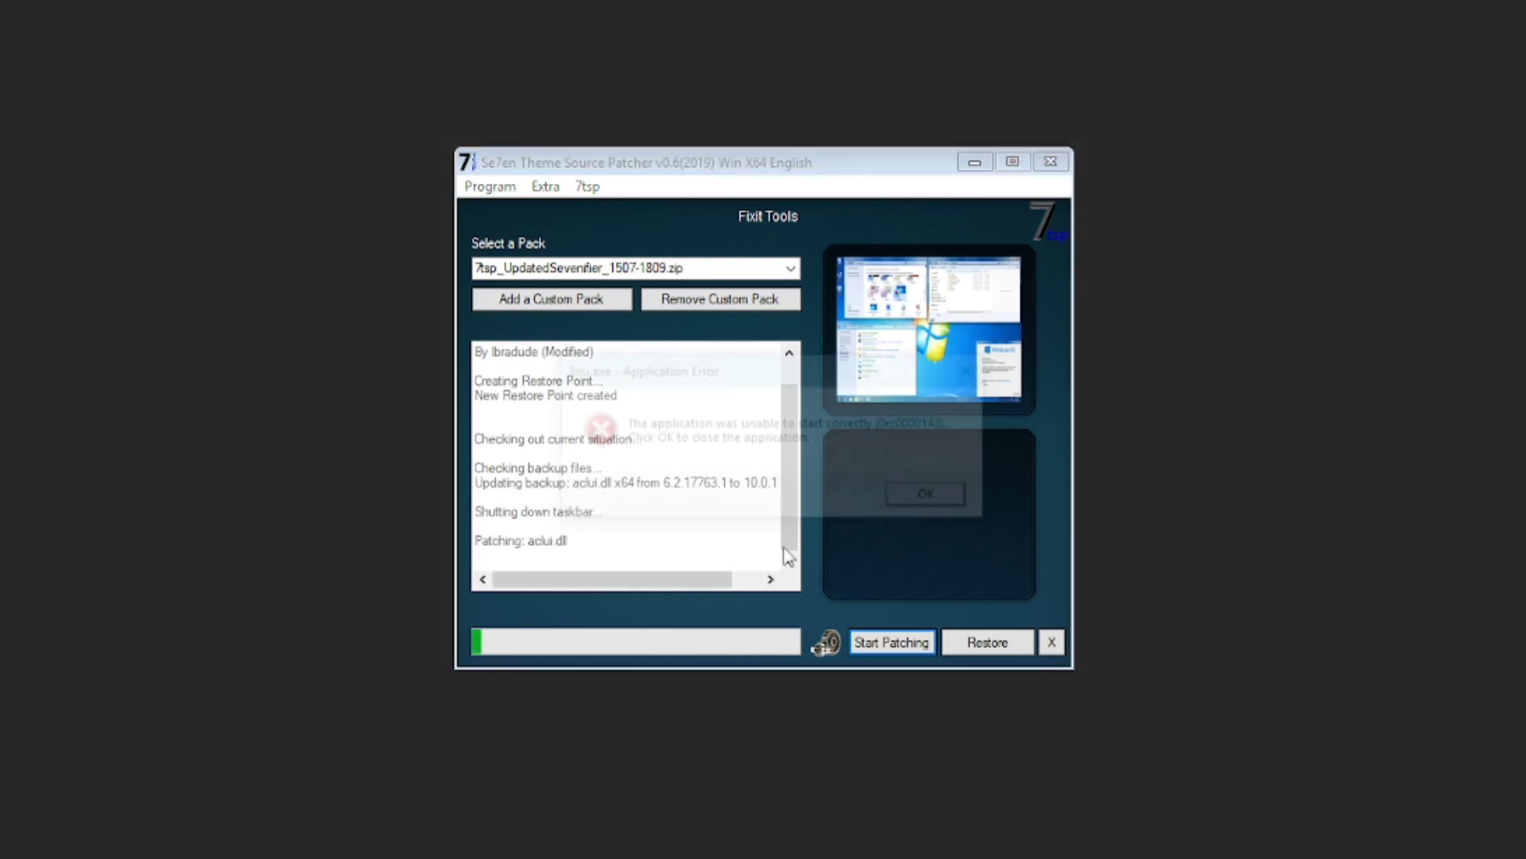
- Move the bru.exe error aside and request the .NET Framework 3.5 download and install
{"action": "left_click", "coordinate": [727, 372]}
{"action": "left_click_drag", "start_coordinate": [747, 371], "coordinate": [173, 434]}
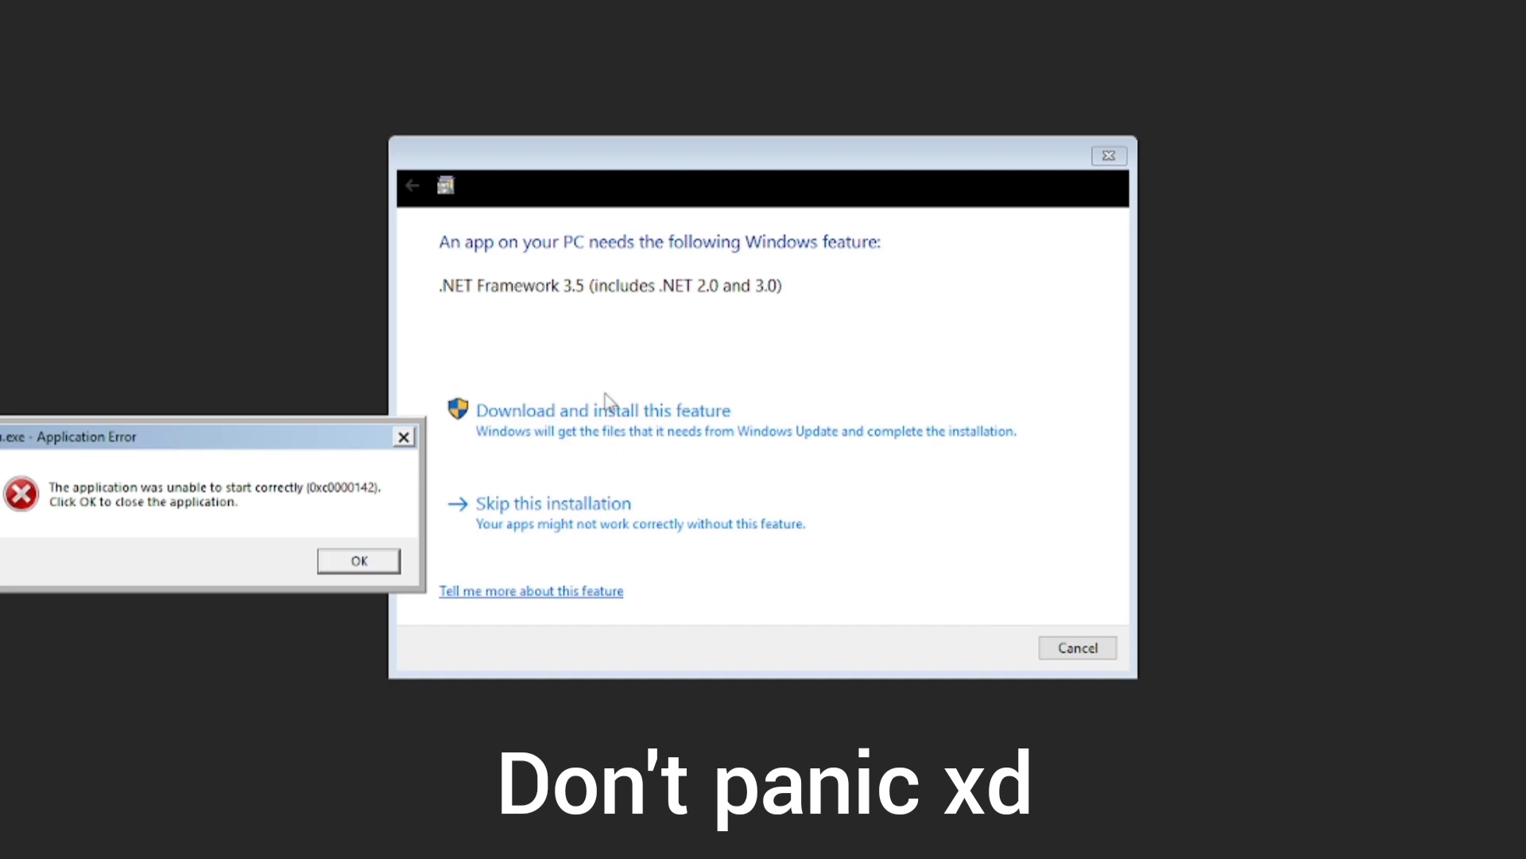
{"action": "left_click", "coordinate": [607, 401]}
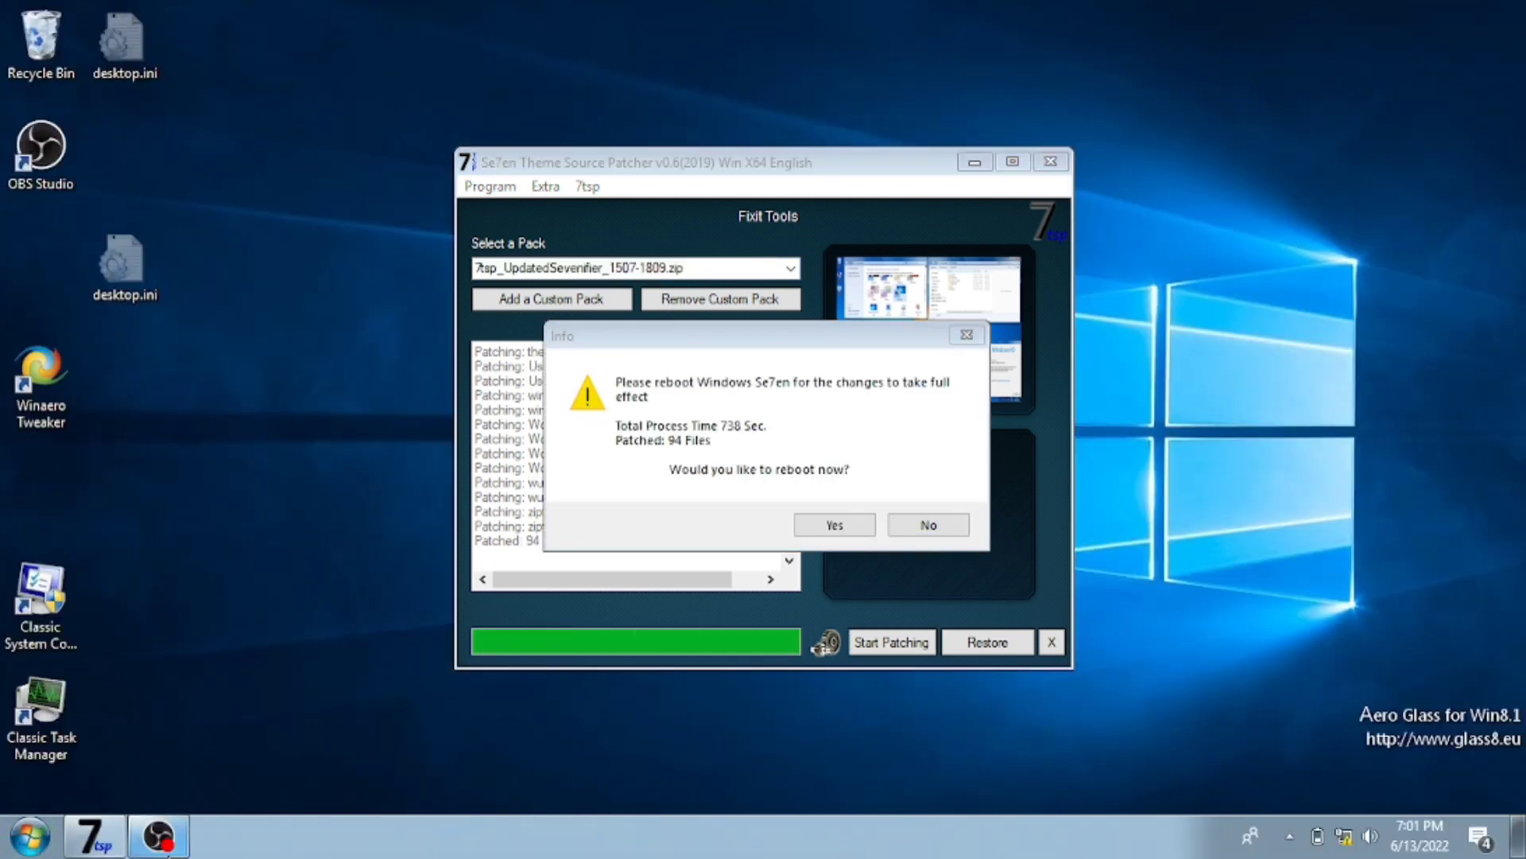
- Skip the reboot and acknowledge the System patched notice
{"action": "key", "text": "n"}
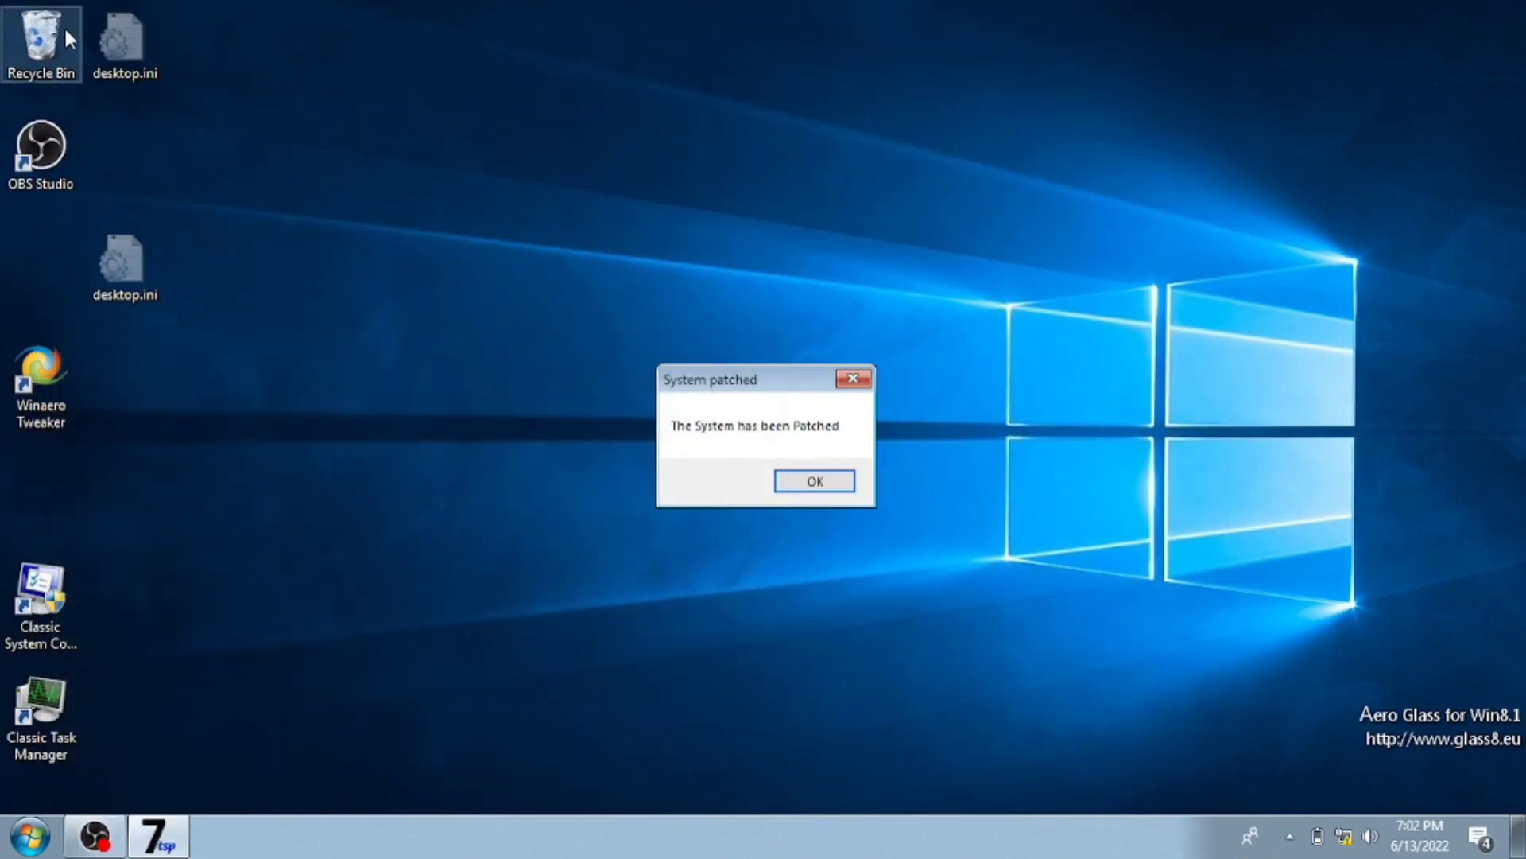
{"action": "double_click", "coordinate": [63, 28]}
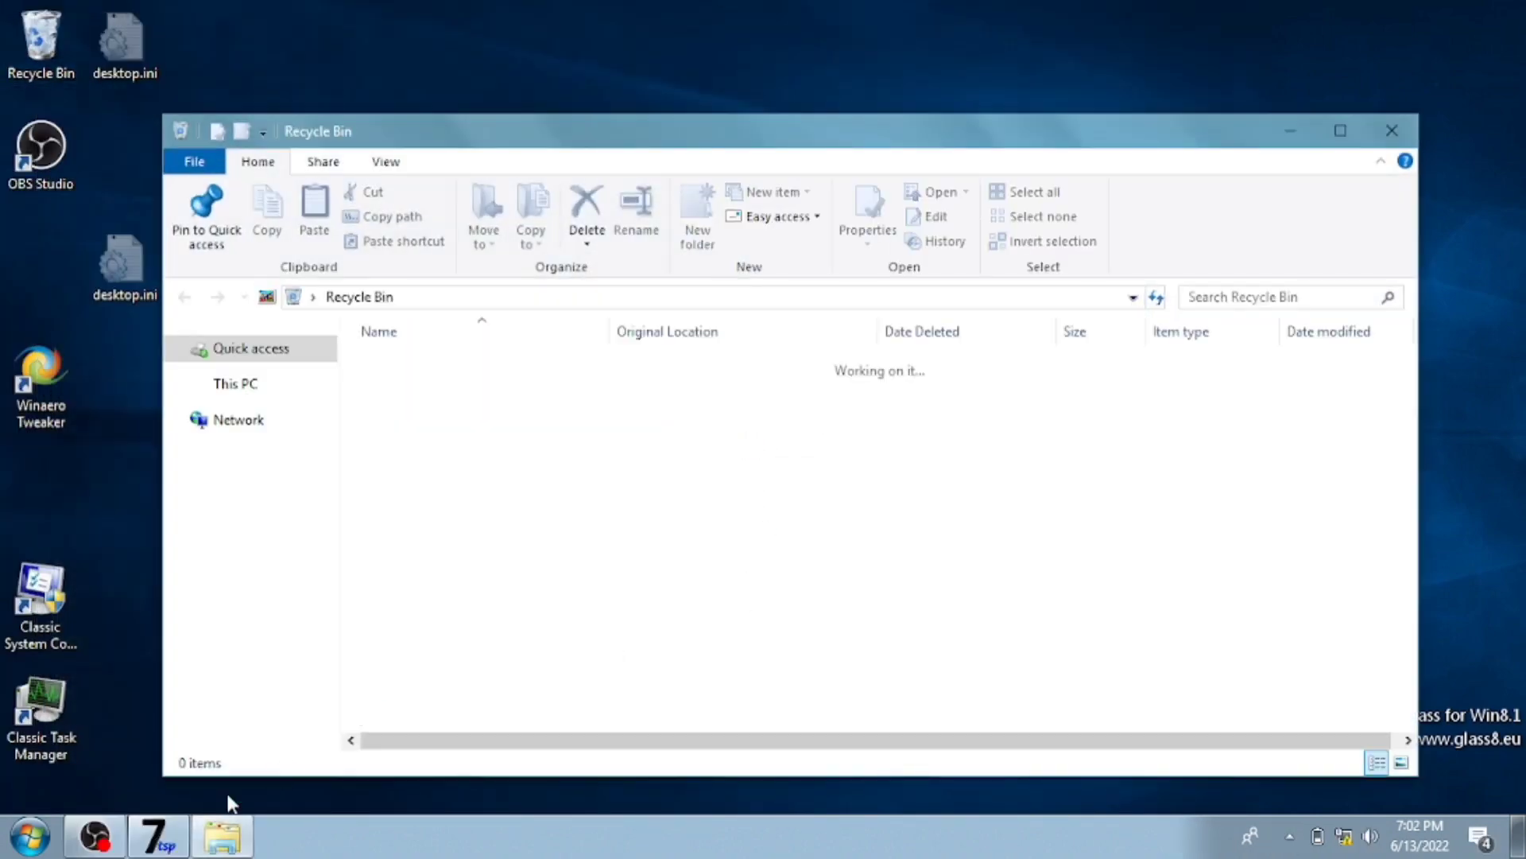
{"action": "left_click", "coordinate": [175, 830]}
{"action": "left_click", "coordinate": [795, 482]}
- Open the Themekit folder in File Explorer and launch CustomizerGod.exe
{"action": "left_click", "coordinate": [238, 517]}
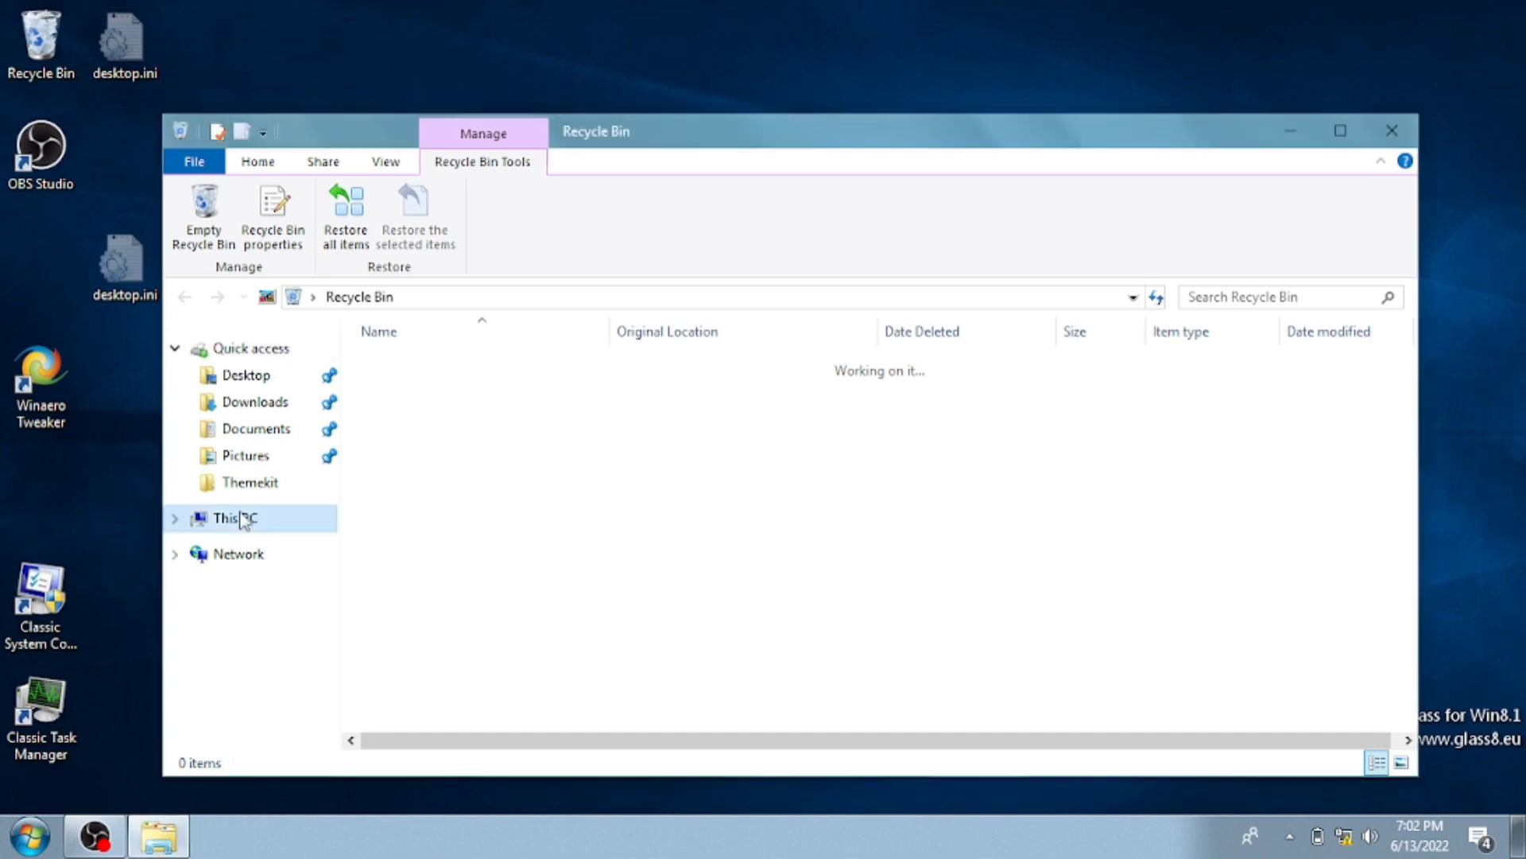
{"action": "left_click", "coordinate": [266, 483]}
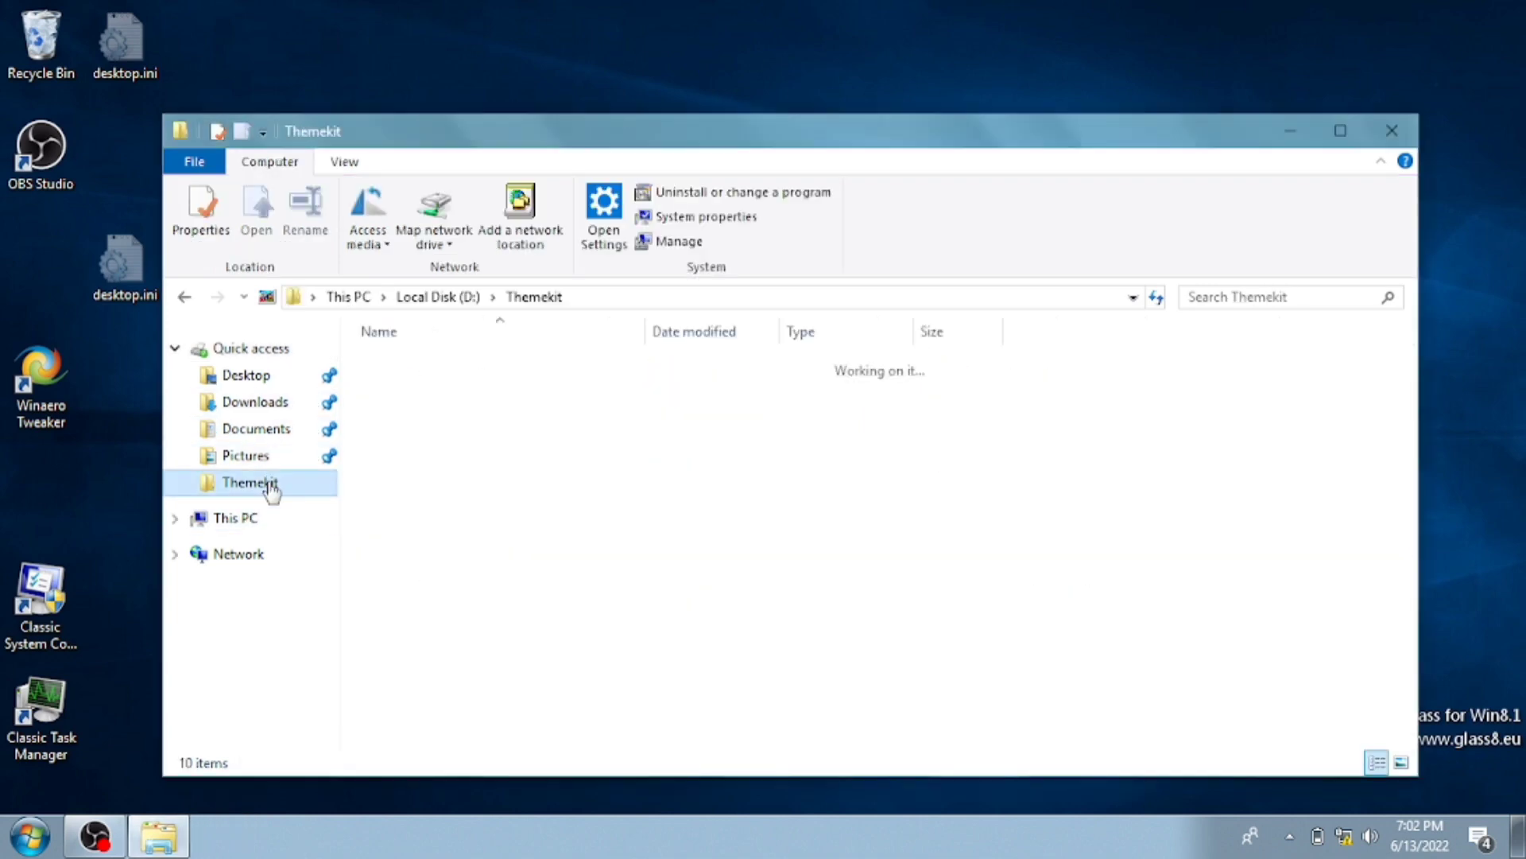
{"action": "left_click_drag", "start_coordinate": [584, 148], "coordinate": [552, 88]}
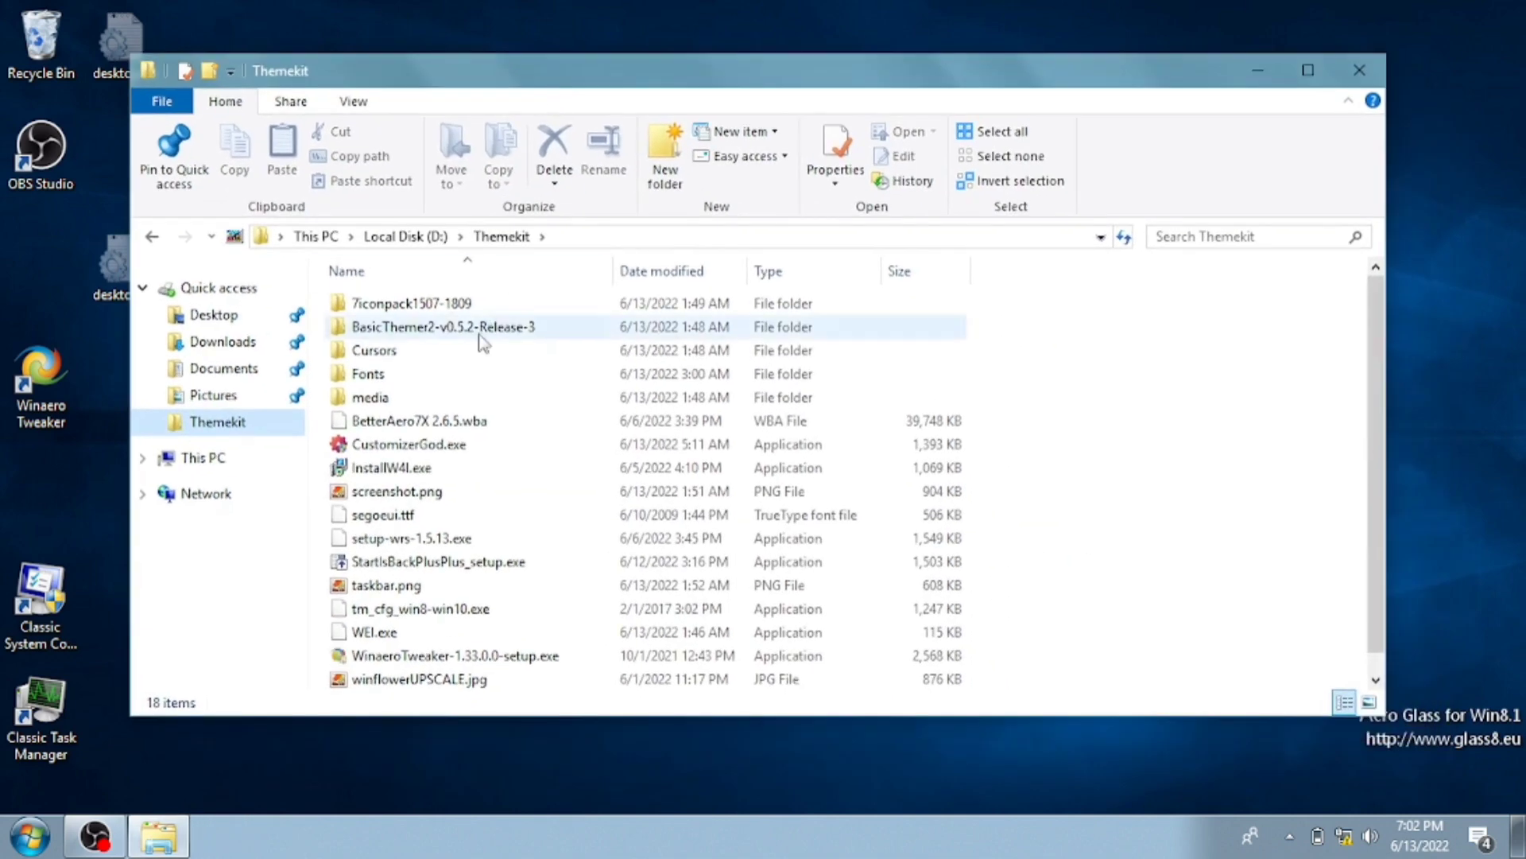
{"action": "scroll", "coordinate": [516, 588], "scroll_direction": "down", "scroll_amount": 1}
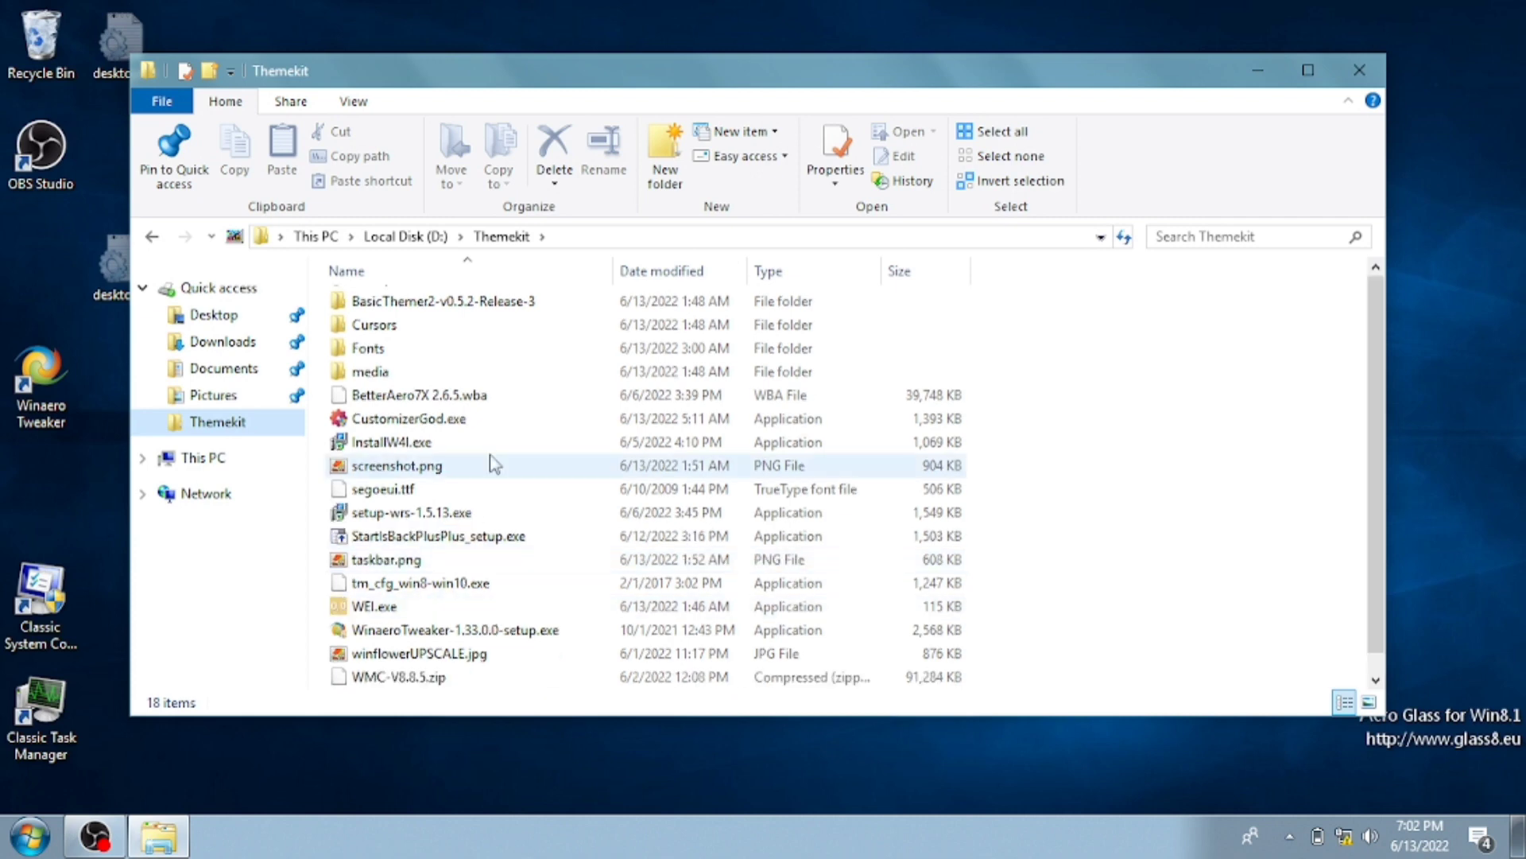
{"action": "scroll", "coordinate": [469, 466], "scroll_direction": "up", "scroll_amount": 1}
{"action": "left_click", "coordinate": [431, 452]}
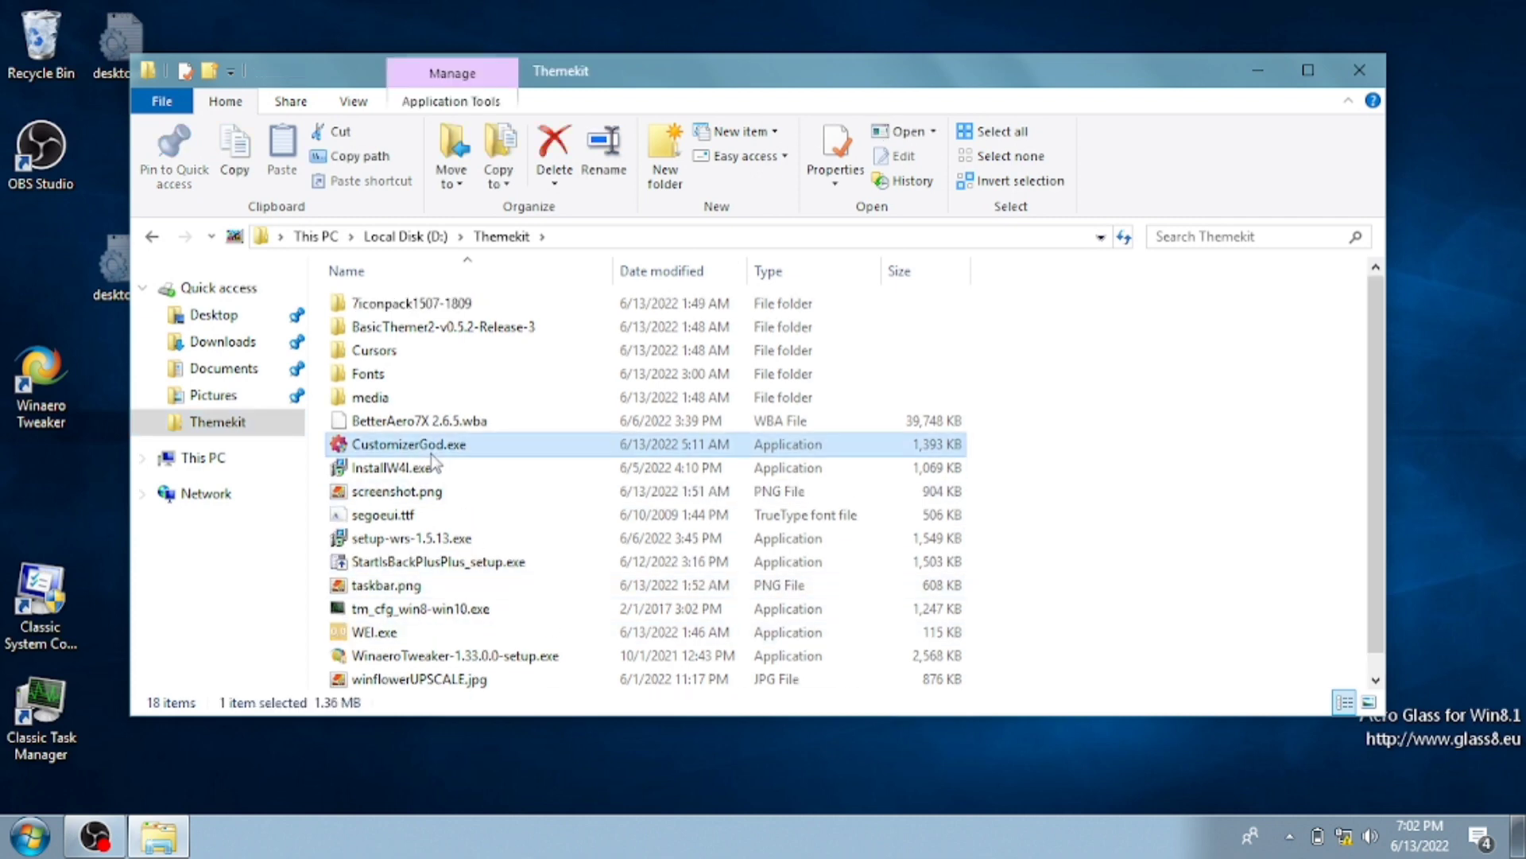
{"action": "double_click", "coordinate": [431, 446]}
{"action": "key", "text": "super"}
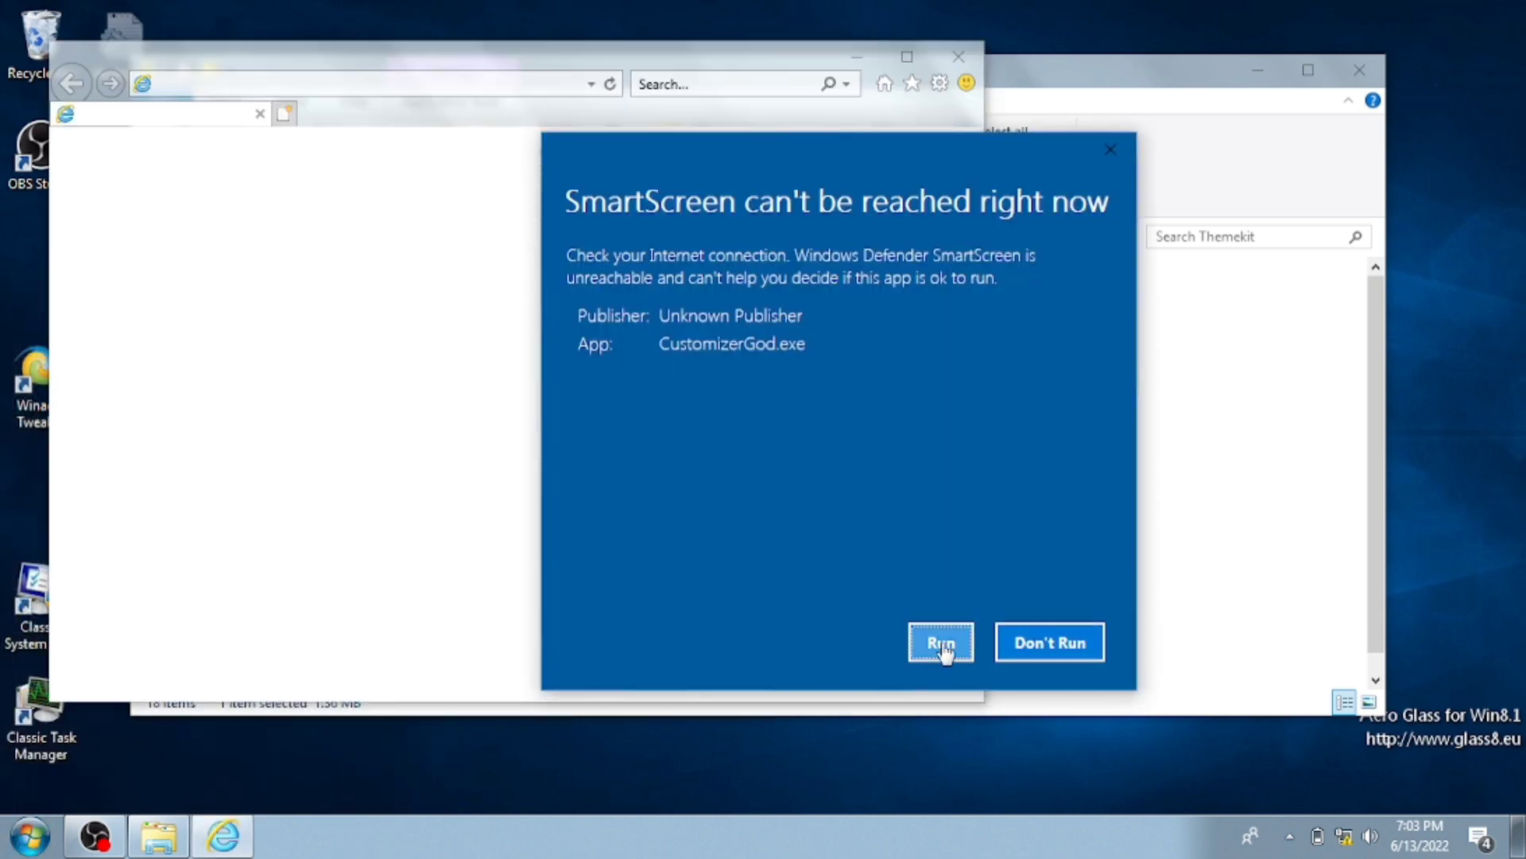
- Let CustomizerGod.exe run past SmartScreen, then search the web for a blank icon
{"action": "left_click", "coordinate": [929, 658]}
{"action": "type", "text": "blank ico fil3"}
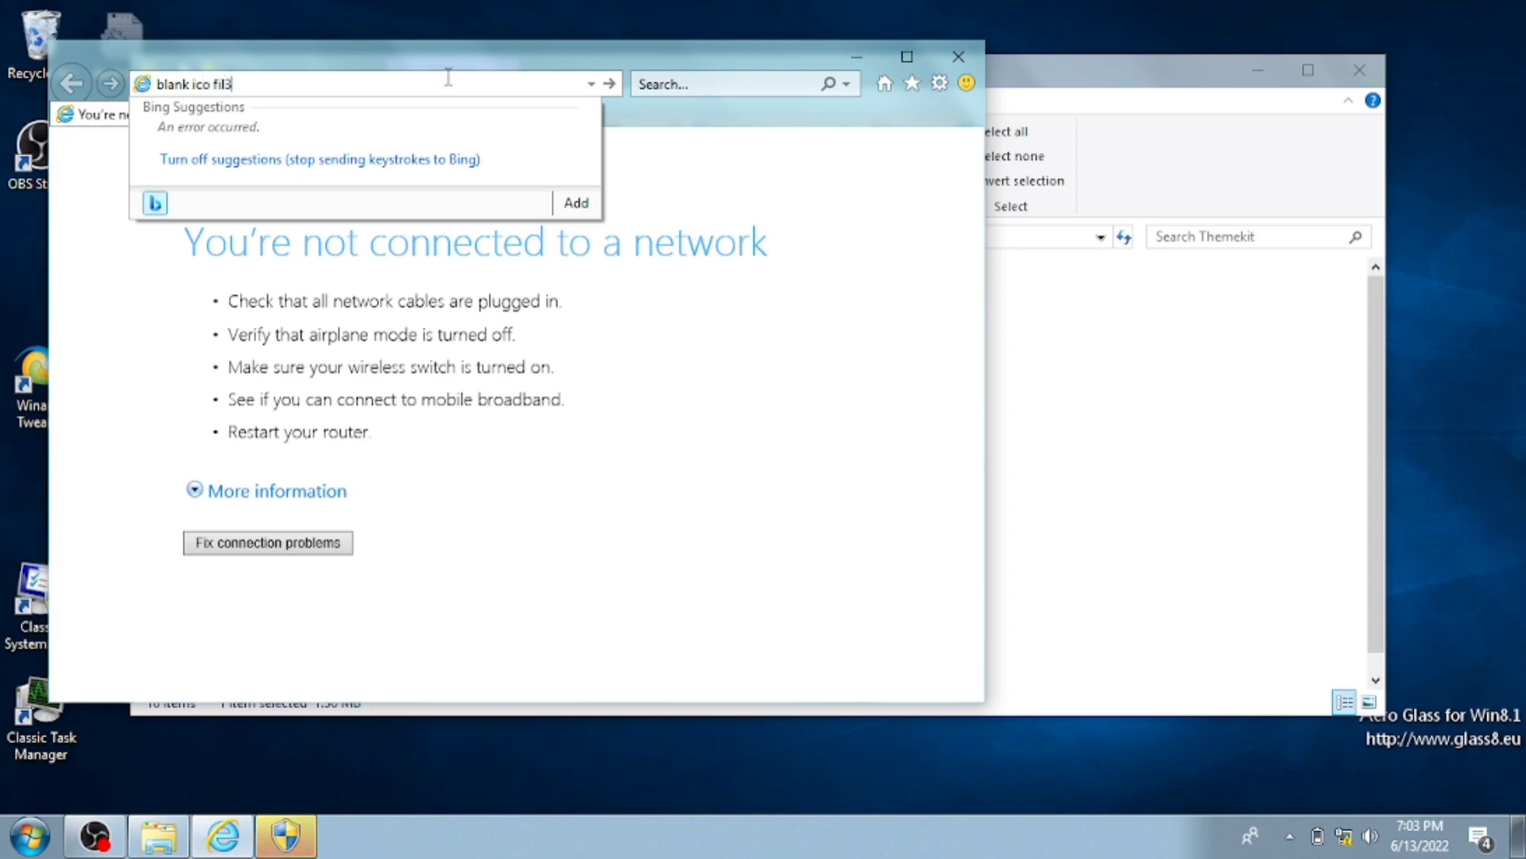
{"action": "key", "text": "Return"}
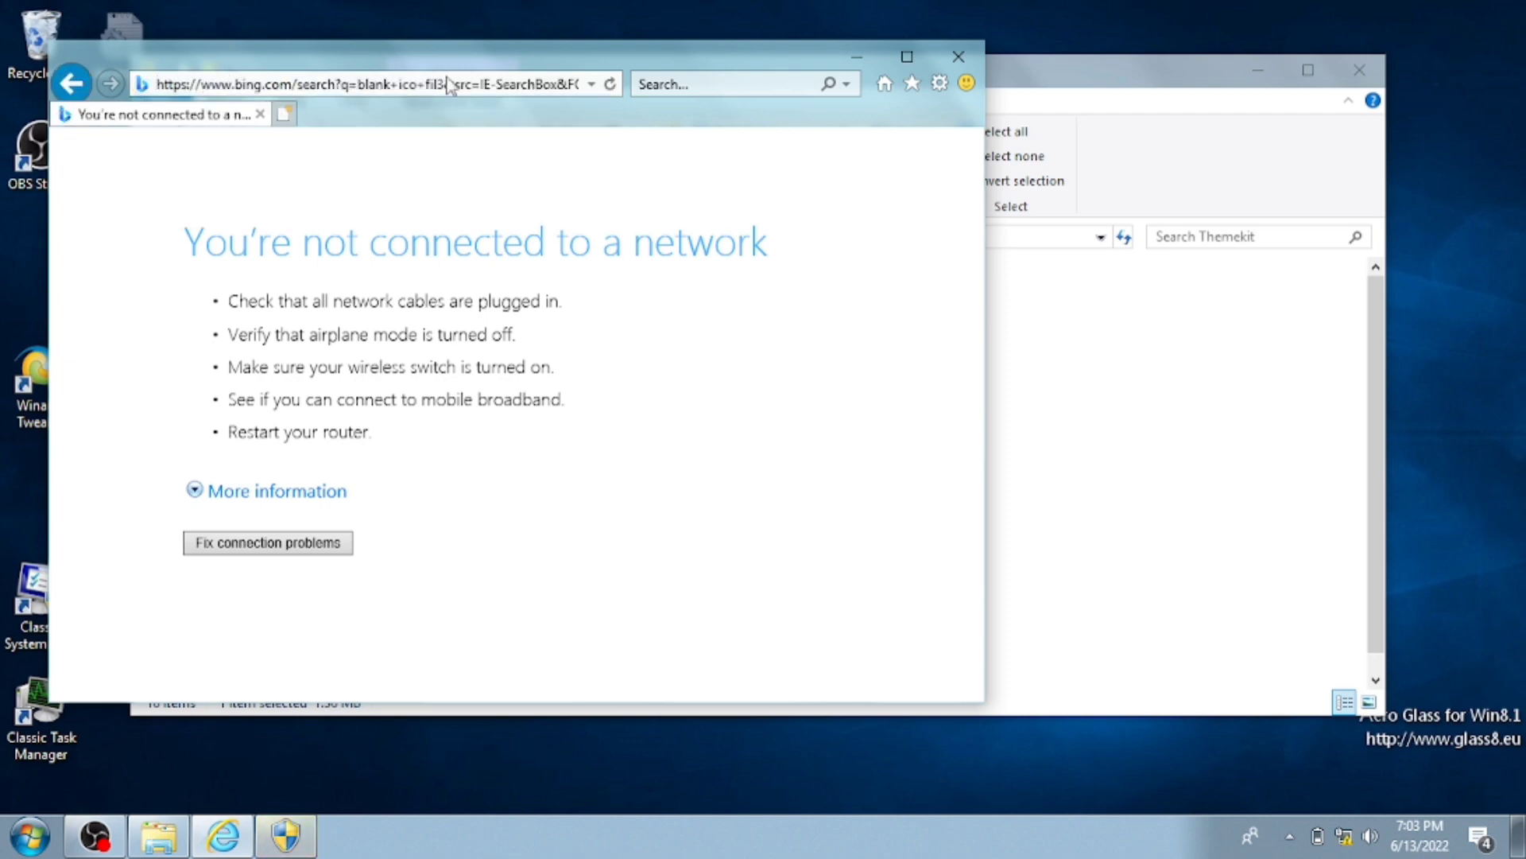
{"action": "key", "text": "super+Up"}
{"action": "scroll", "coordinate": [419, 225], "scroll_direction": "down", "scroll_amount": 5}
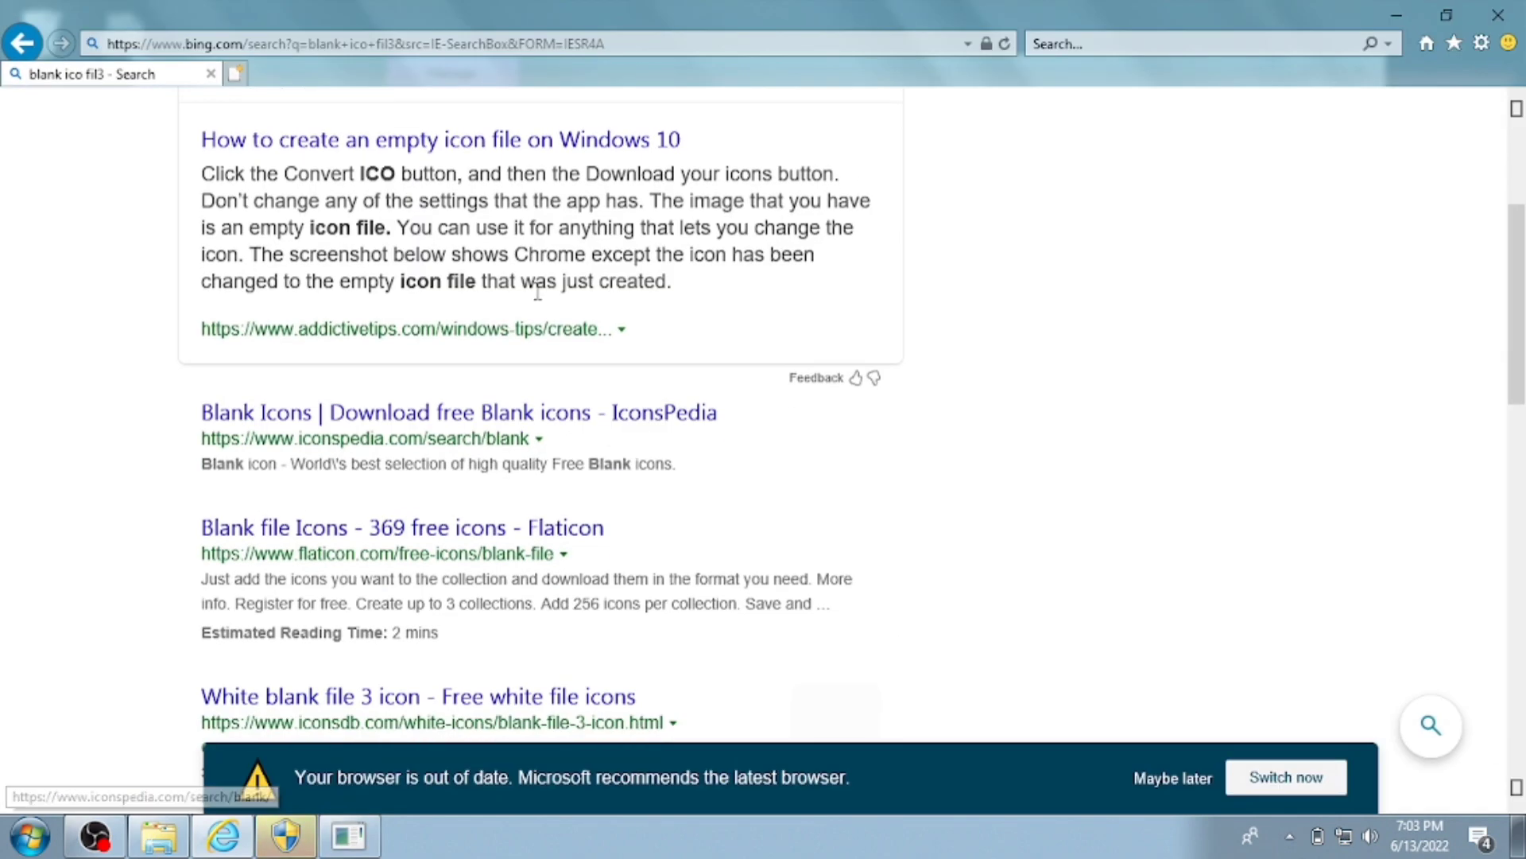
{"action": "left_click", "coordinate": [556, 428]}
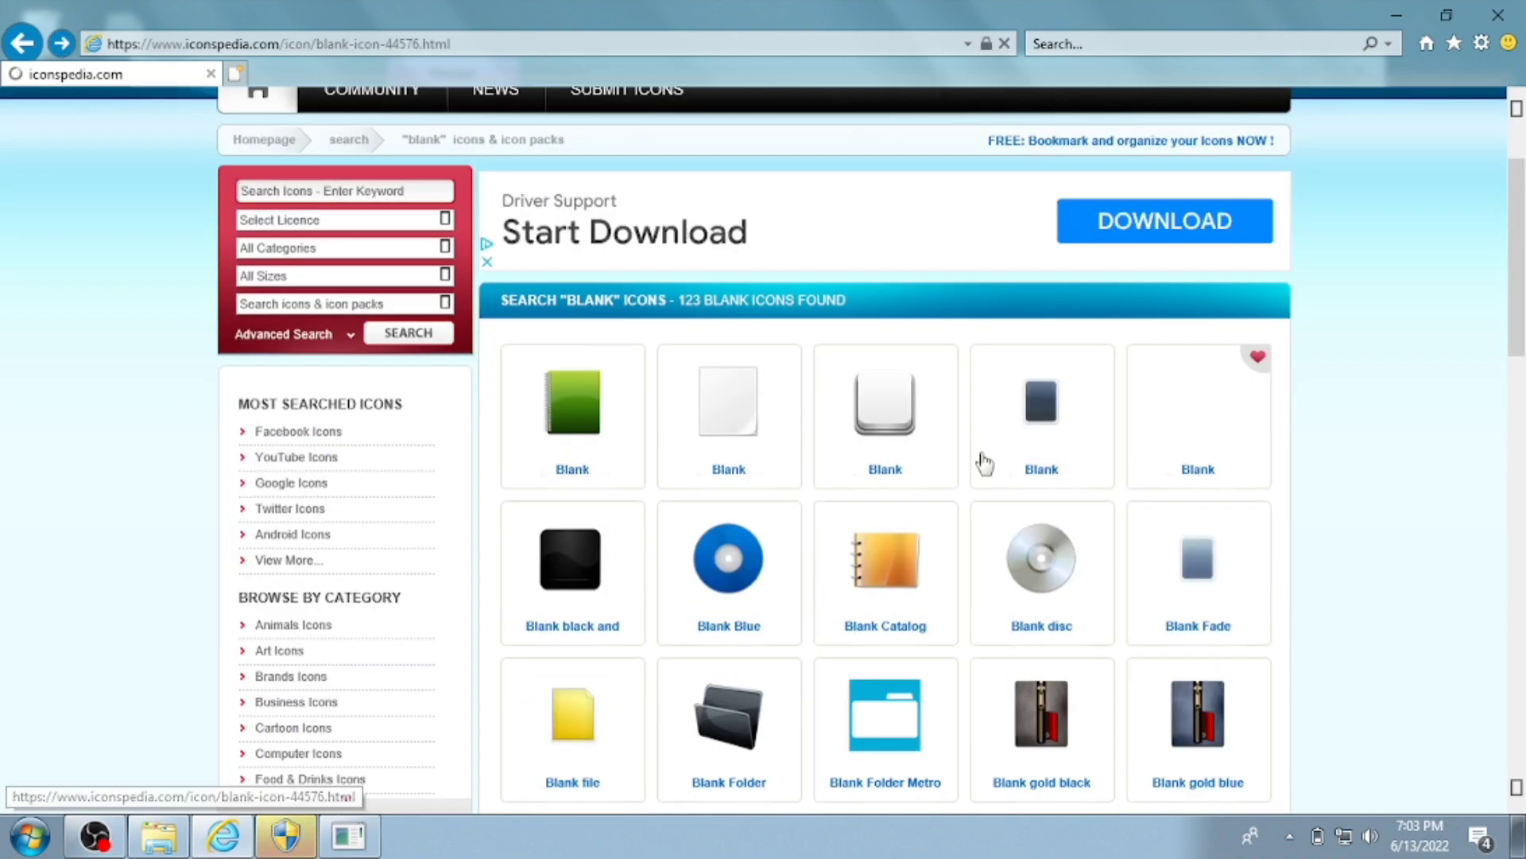
- Download Blank.ico from IconsPedia and open its Downloads folder
{"action": "left_click", "coordinate": [981, 460]}
{"action": "left_click", "coordinate": [557, 706]}
{"action": "left_click", "coordinate": [1161, 787]}
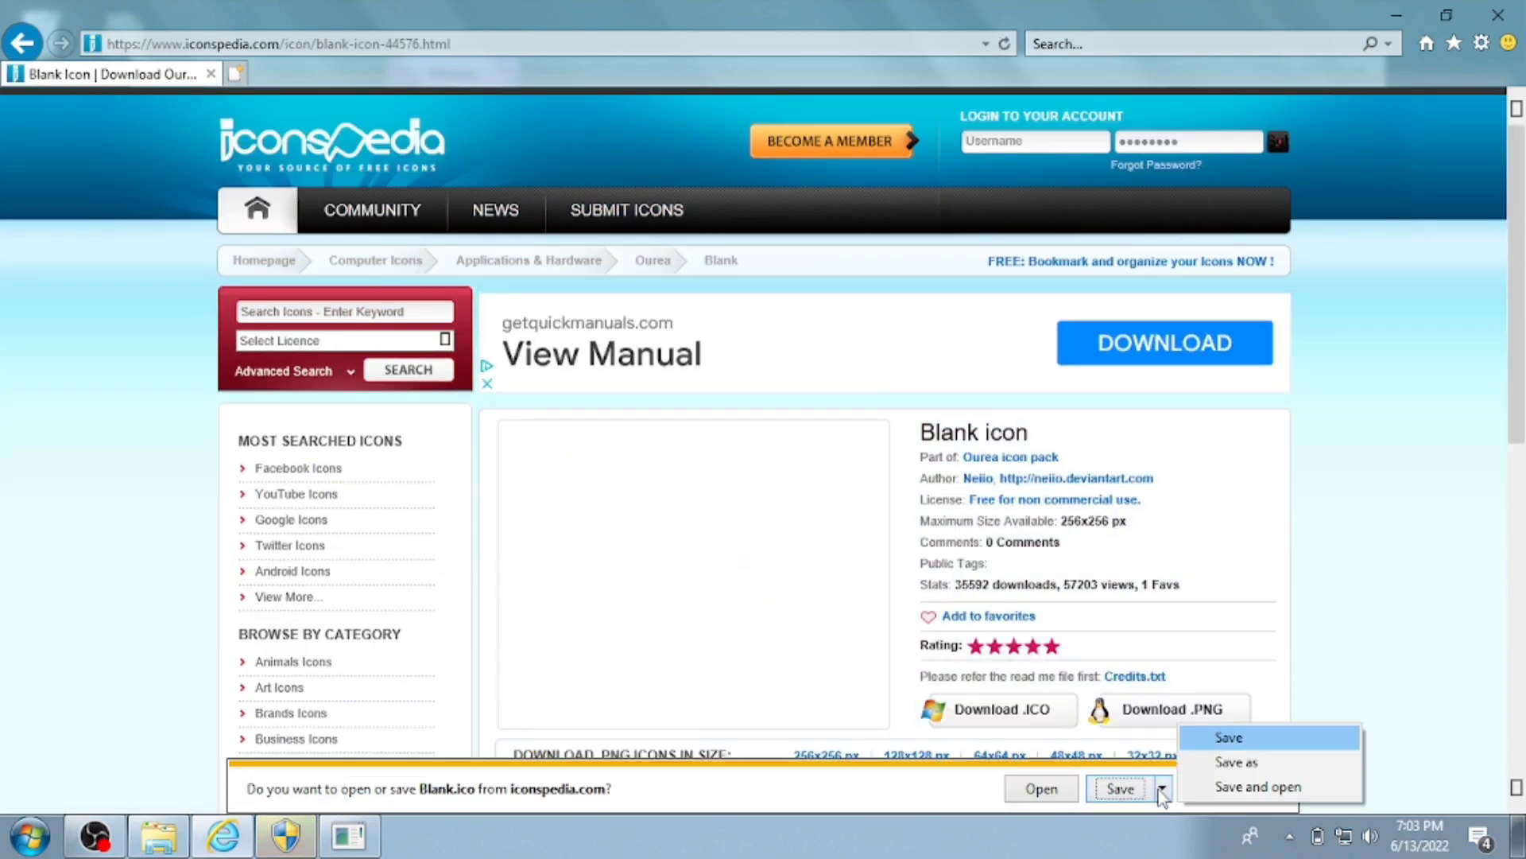
{"action": "left_click", "coordinate": [1141, 793]}
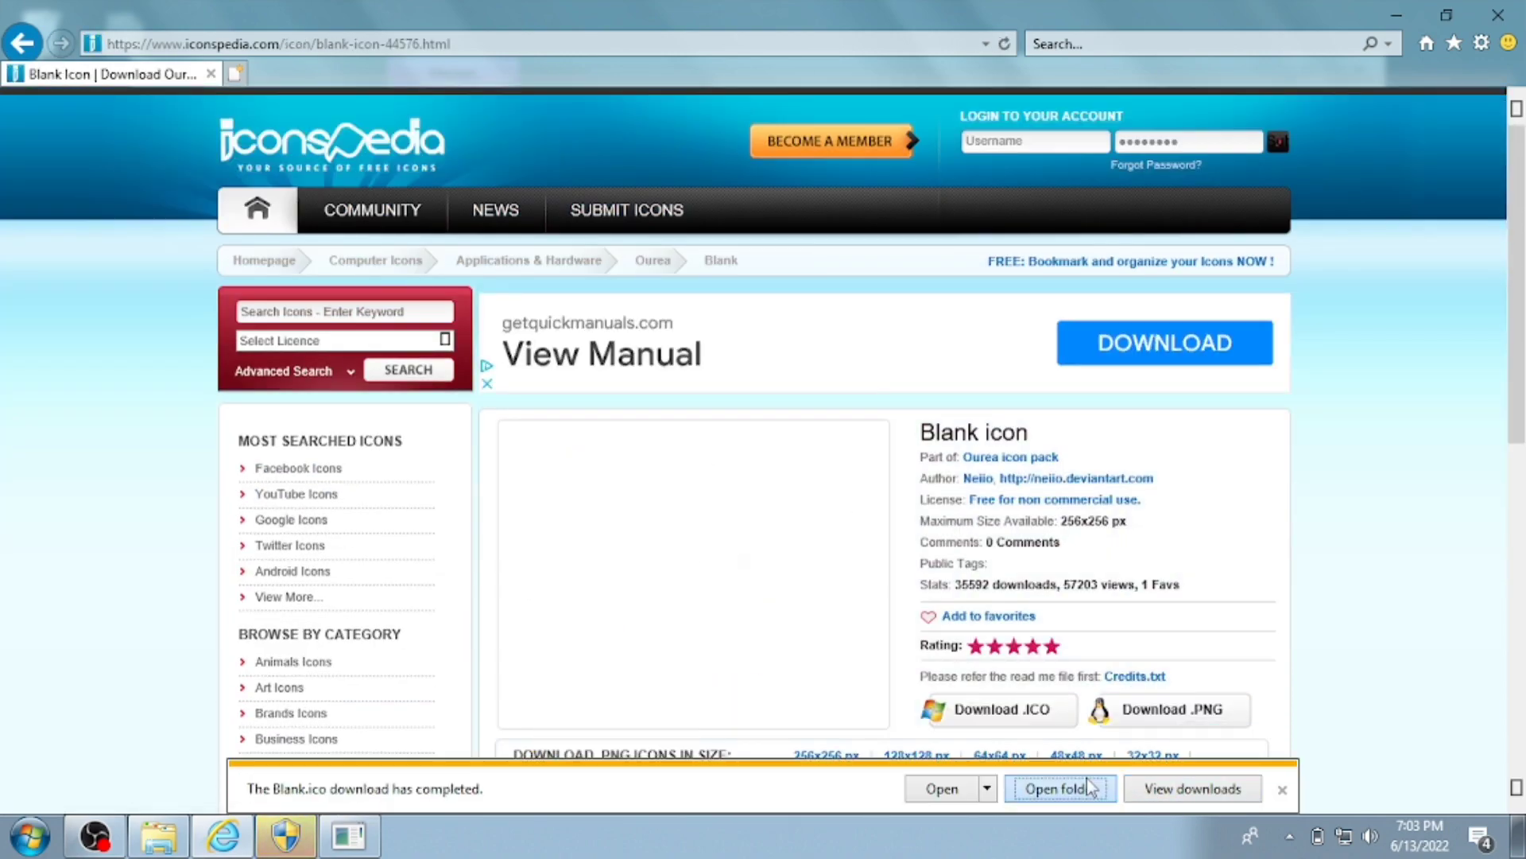
{"action": "left_click", "coordinate": [1089, 787]}
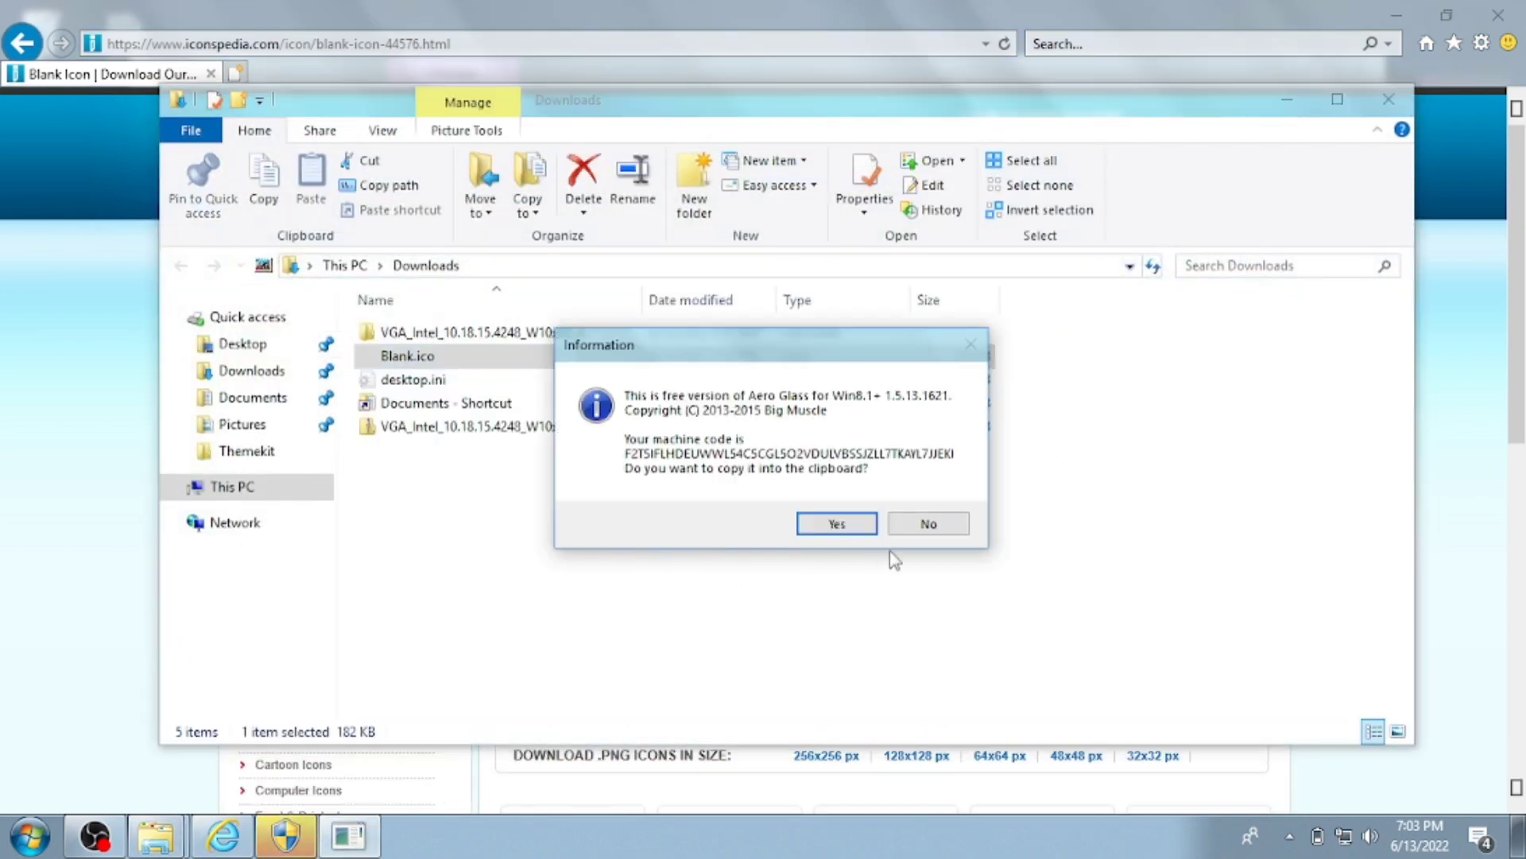
- Dismiss the Aero Glass prompt and show CustomizerGod's General Icons set
{"action": "left_click", "coordinate": [916, 525]}
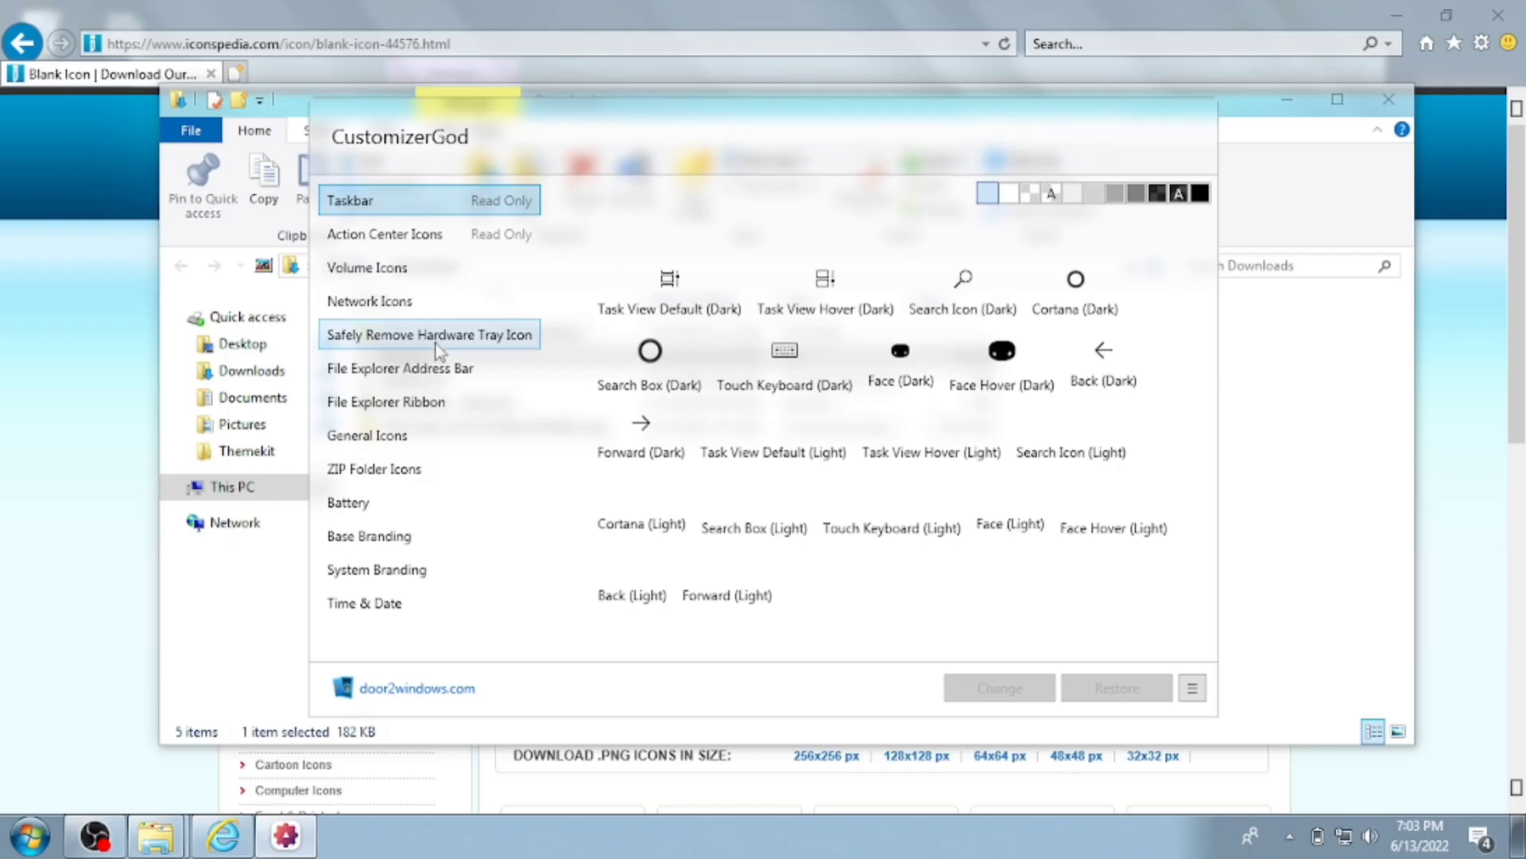
{"action": "left_click", "coordinate": [436, 344]}
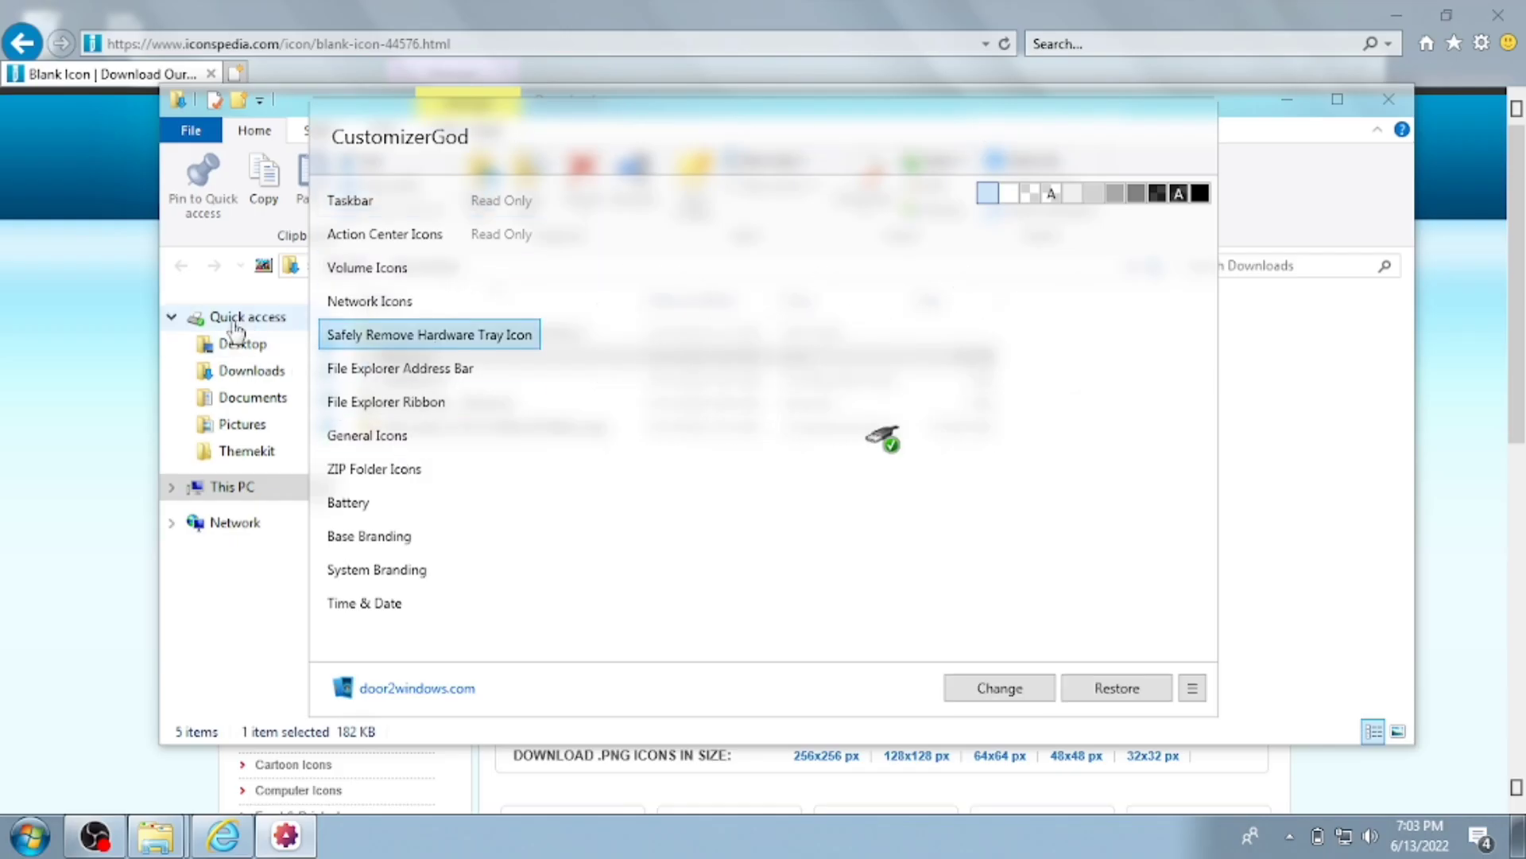
{"action": "left_click", "coordinate": [422, 477]}
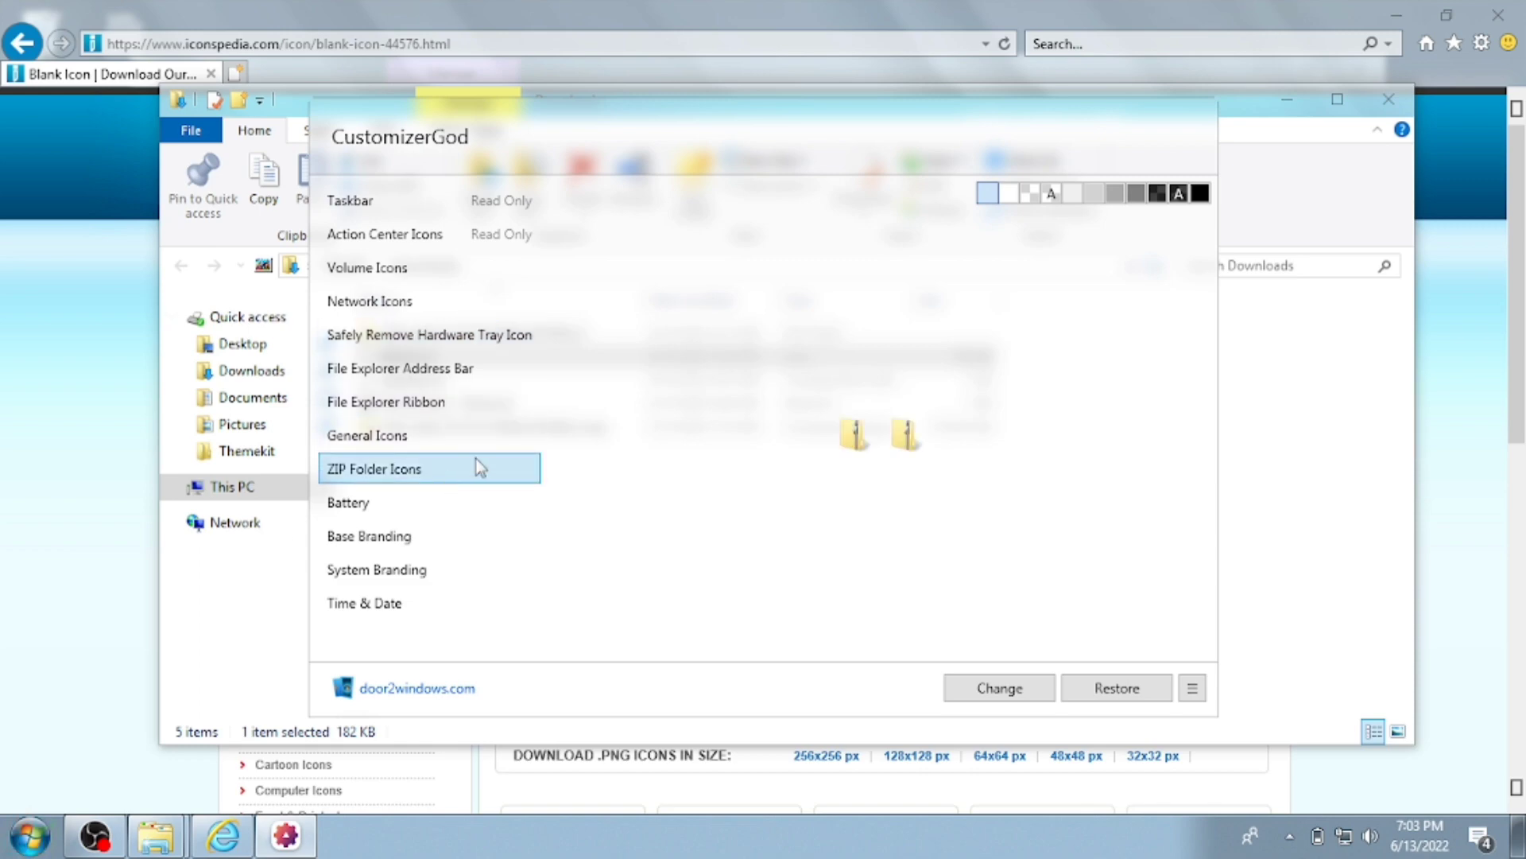
{"action": "left_click", "coordinate": [443, 438]}
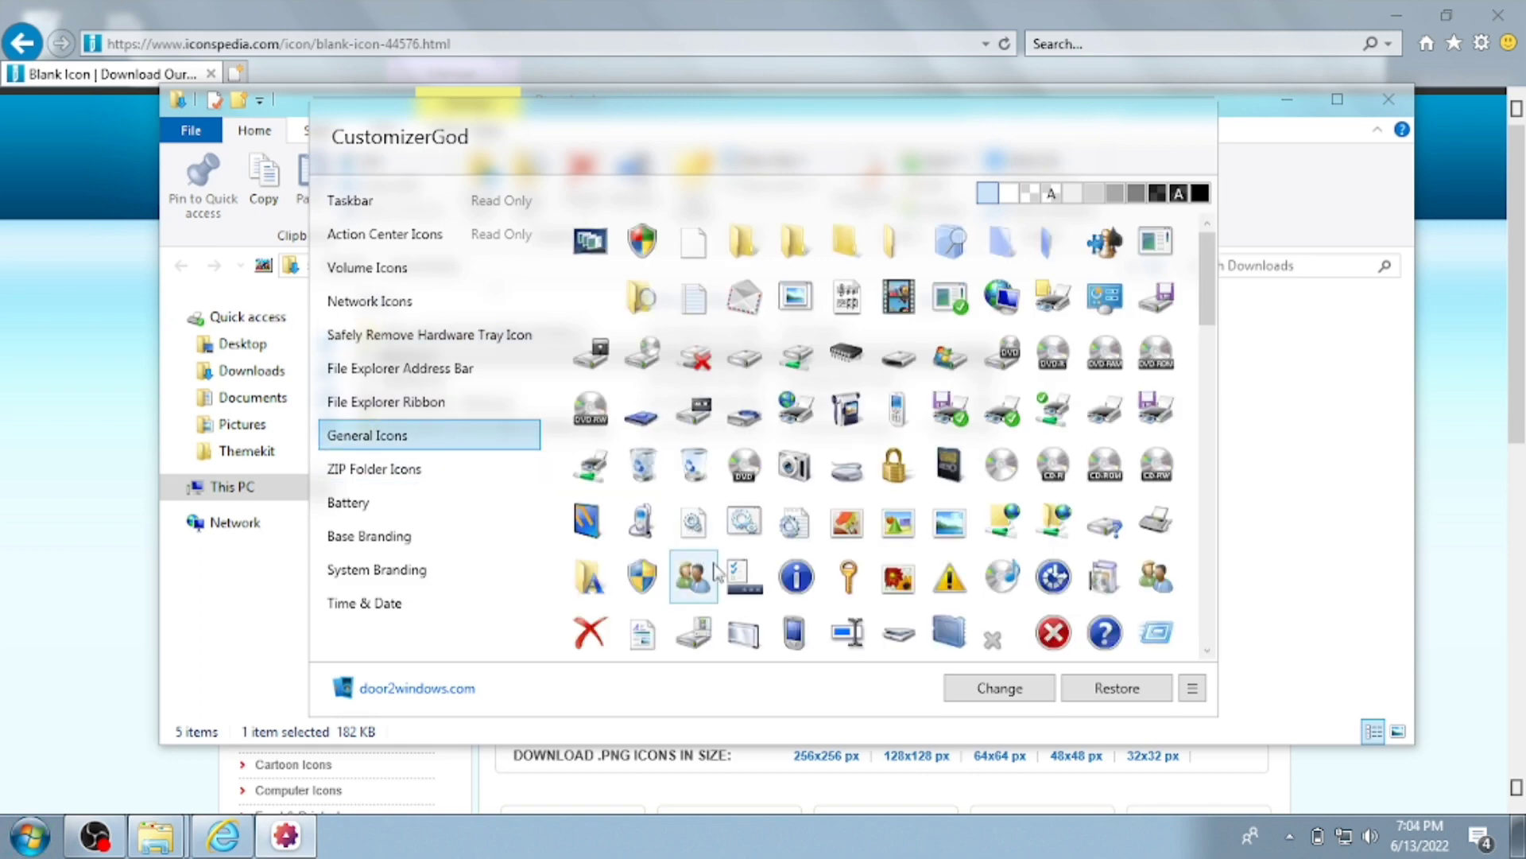
{"action": "scroll", "coordinate": [922, 469], "scroll_direction": "down", "scroll_amount": 5}
{"action": "scroll", "coordinate": [929, 515], "scroll_direction": "down", "scroll_amount": 5}
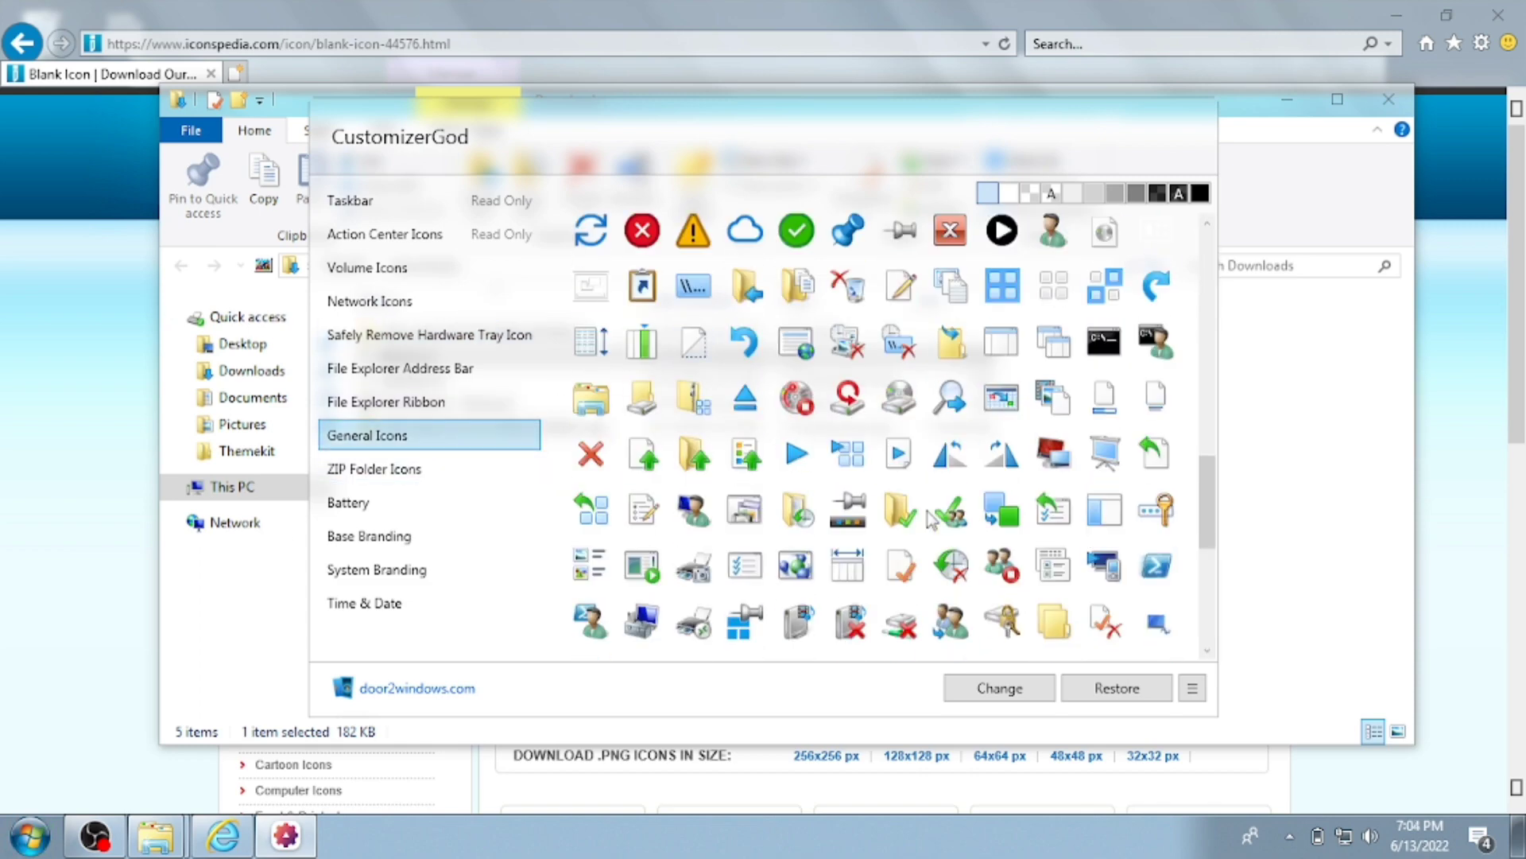
{"action": "left_click_drag", "start_coordinate": [1199, 520], "coordinate": [1199, 501]}
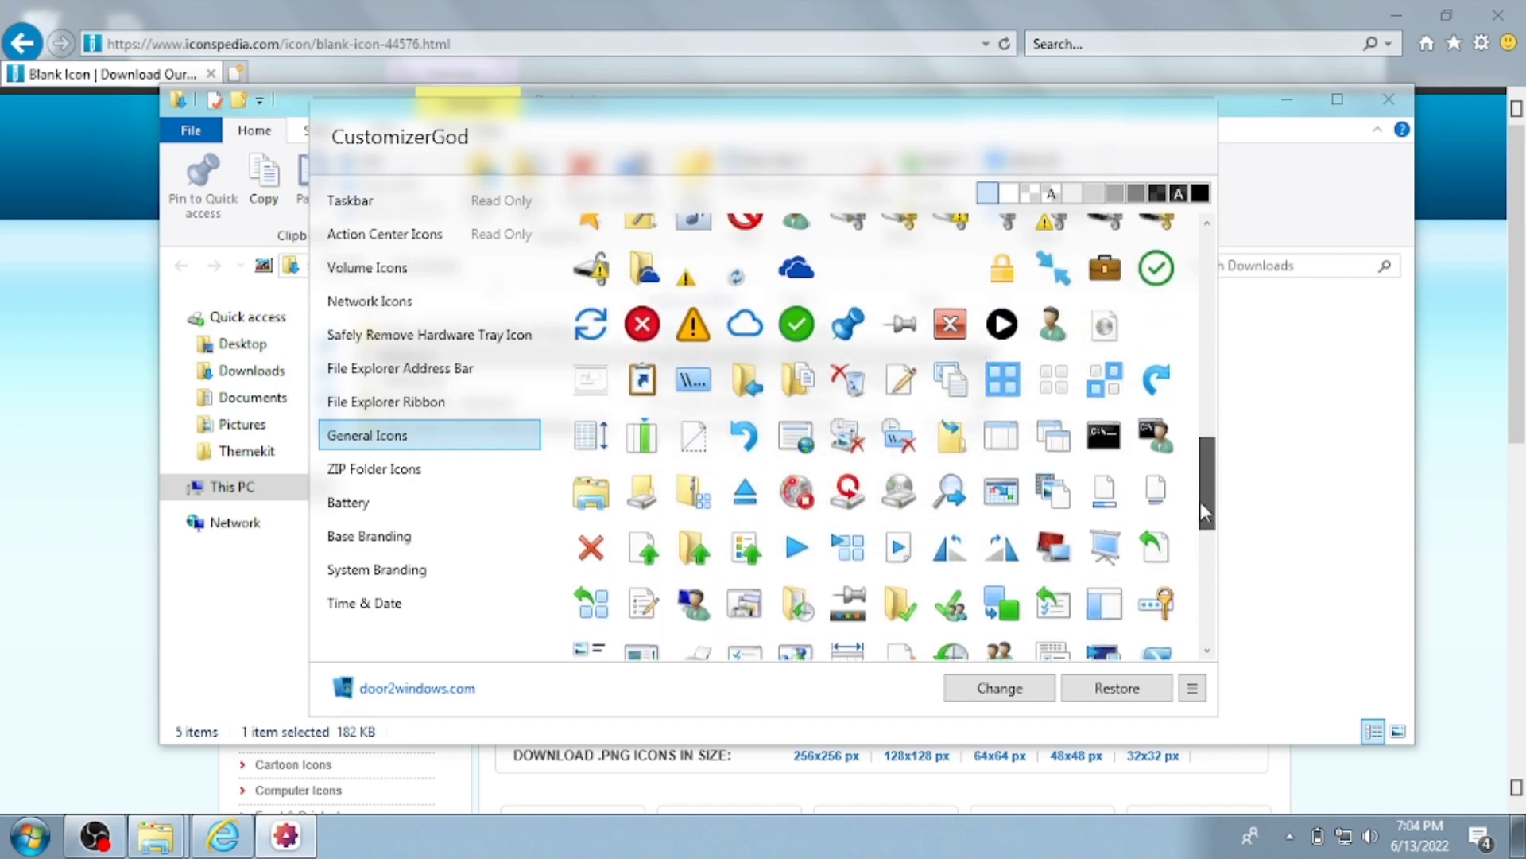
- Replace the pin icon with blank.ico from the Downloads folder
{"action": "left_click", "coordinate": [846, 327]}
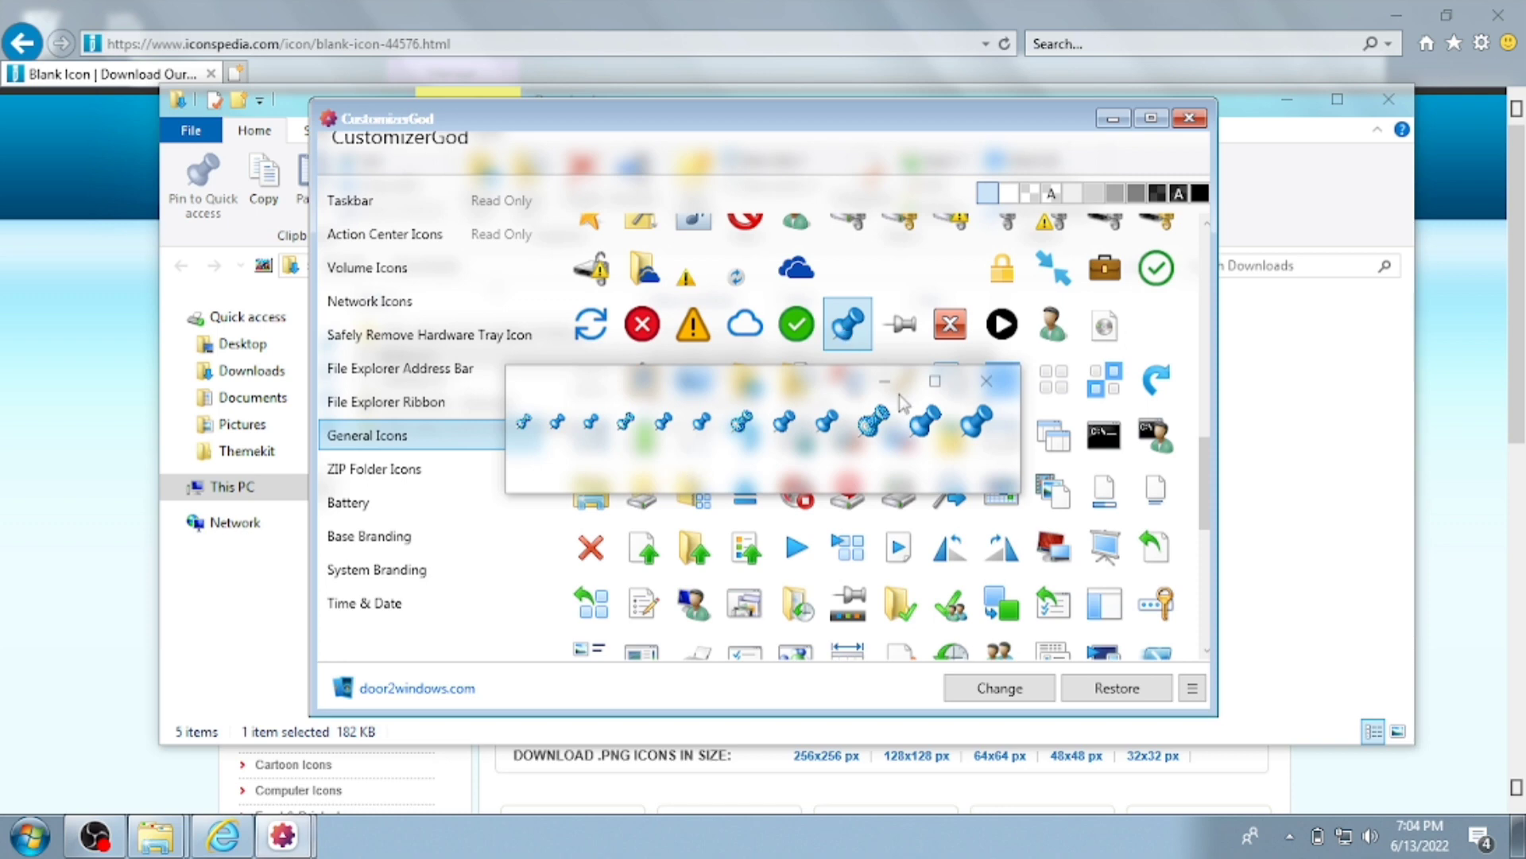
{"action": "left_click", "coordinate": [987, 385]}
{"action": "left_click", "coordinate": [994, 688]}
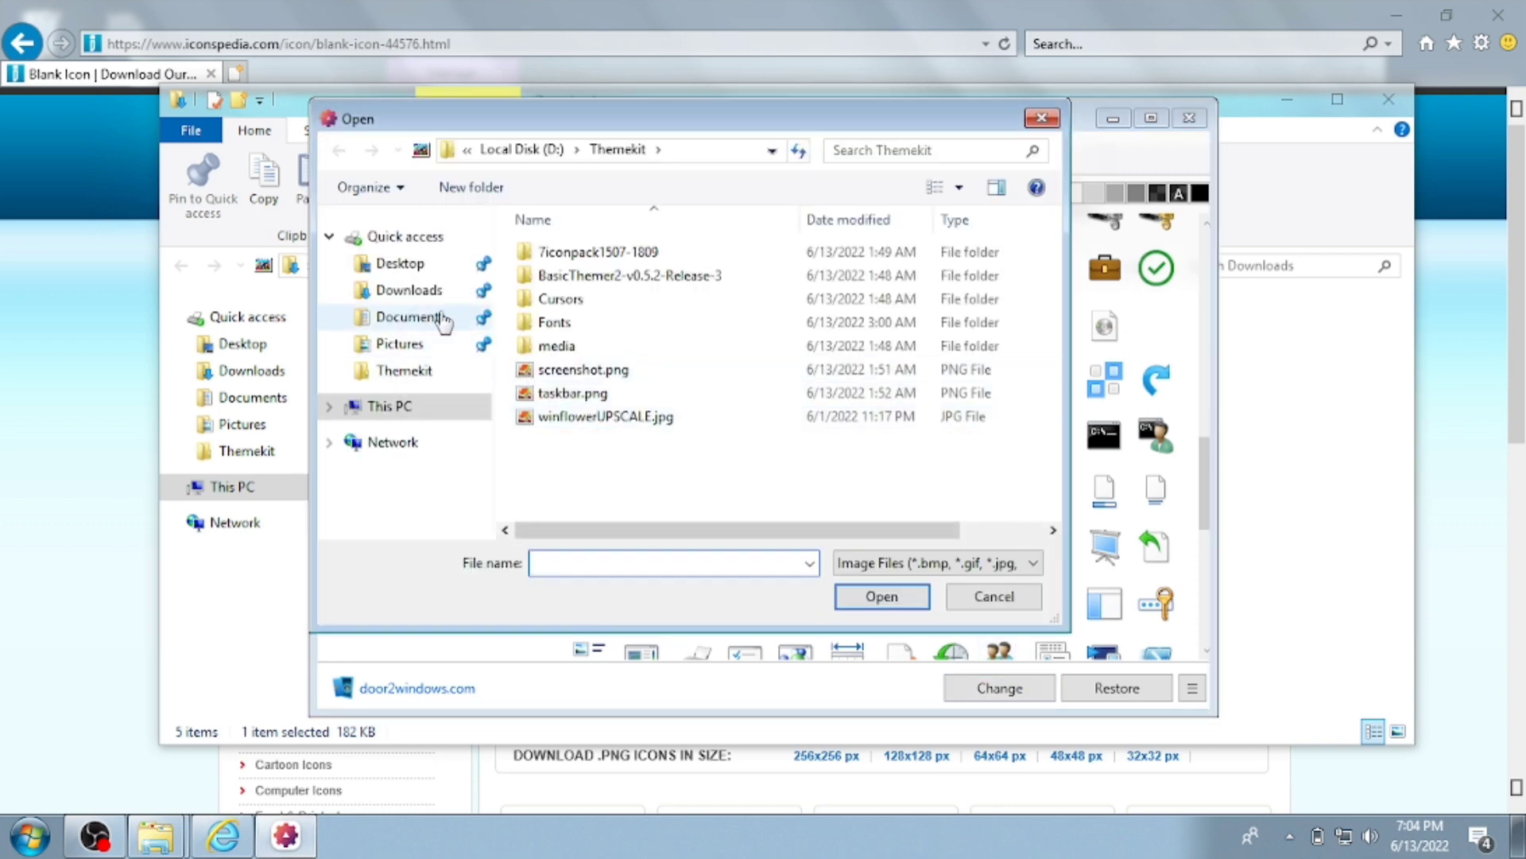
{"action": "left_click", "coordinate": [410, 290]}
{"action": "double_click", "coordinate": [618, 273]}
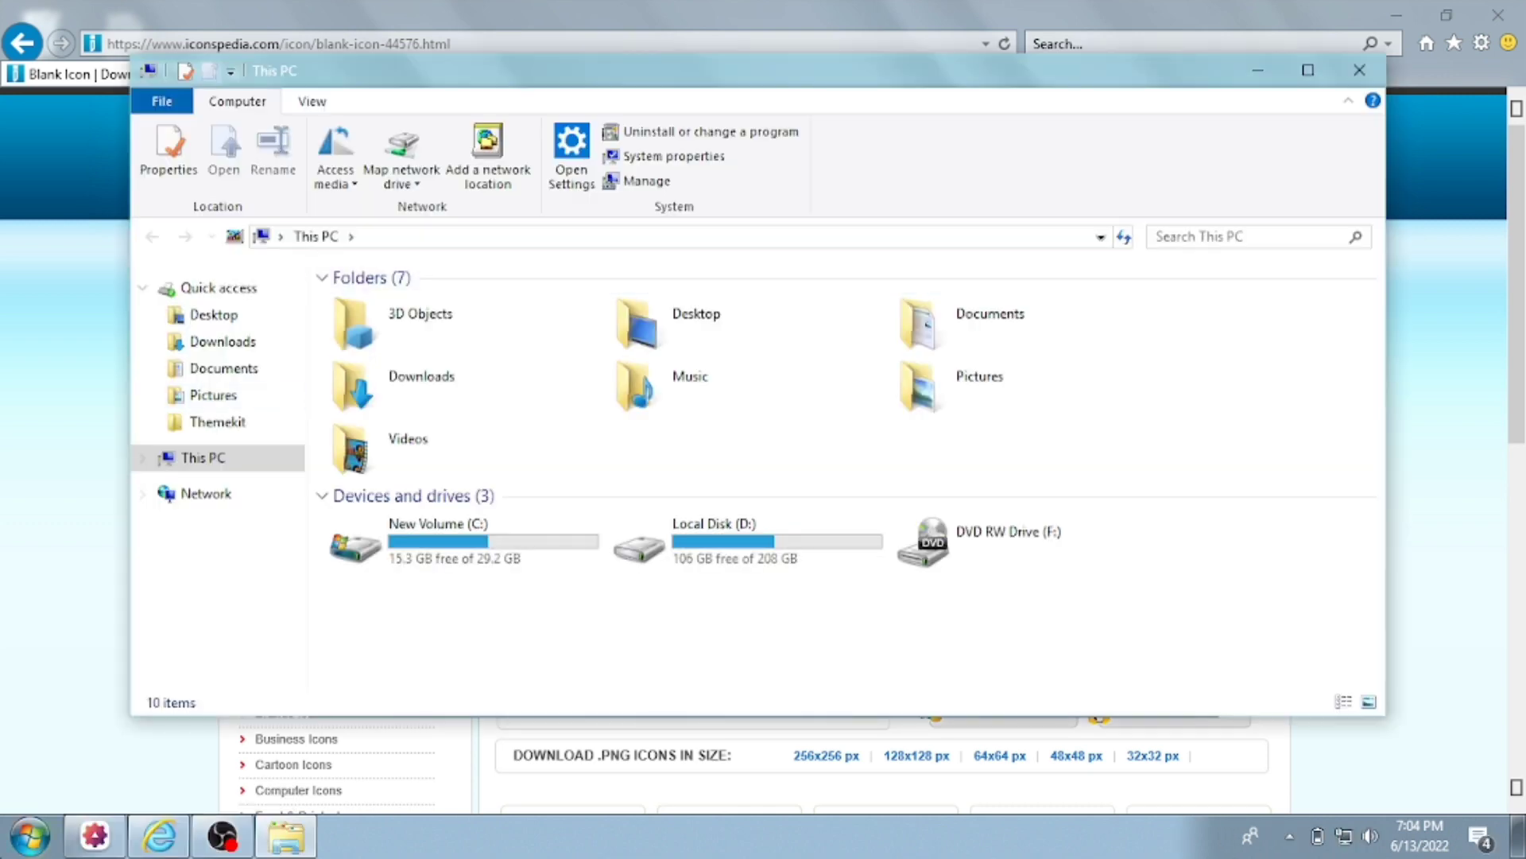
- Export the star icon as #1024.ico into Documents, then relaunch Winaero Tweaker
{"action": "left_click", "coordinate": [31, 835]}
{"action": "left_click", "coordinate": [119, 696]}
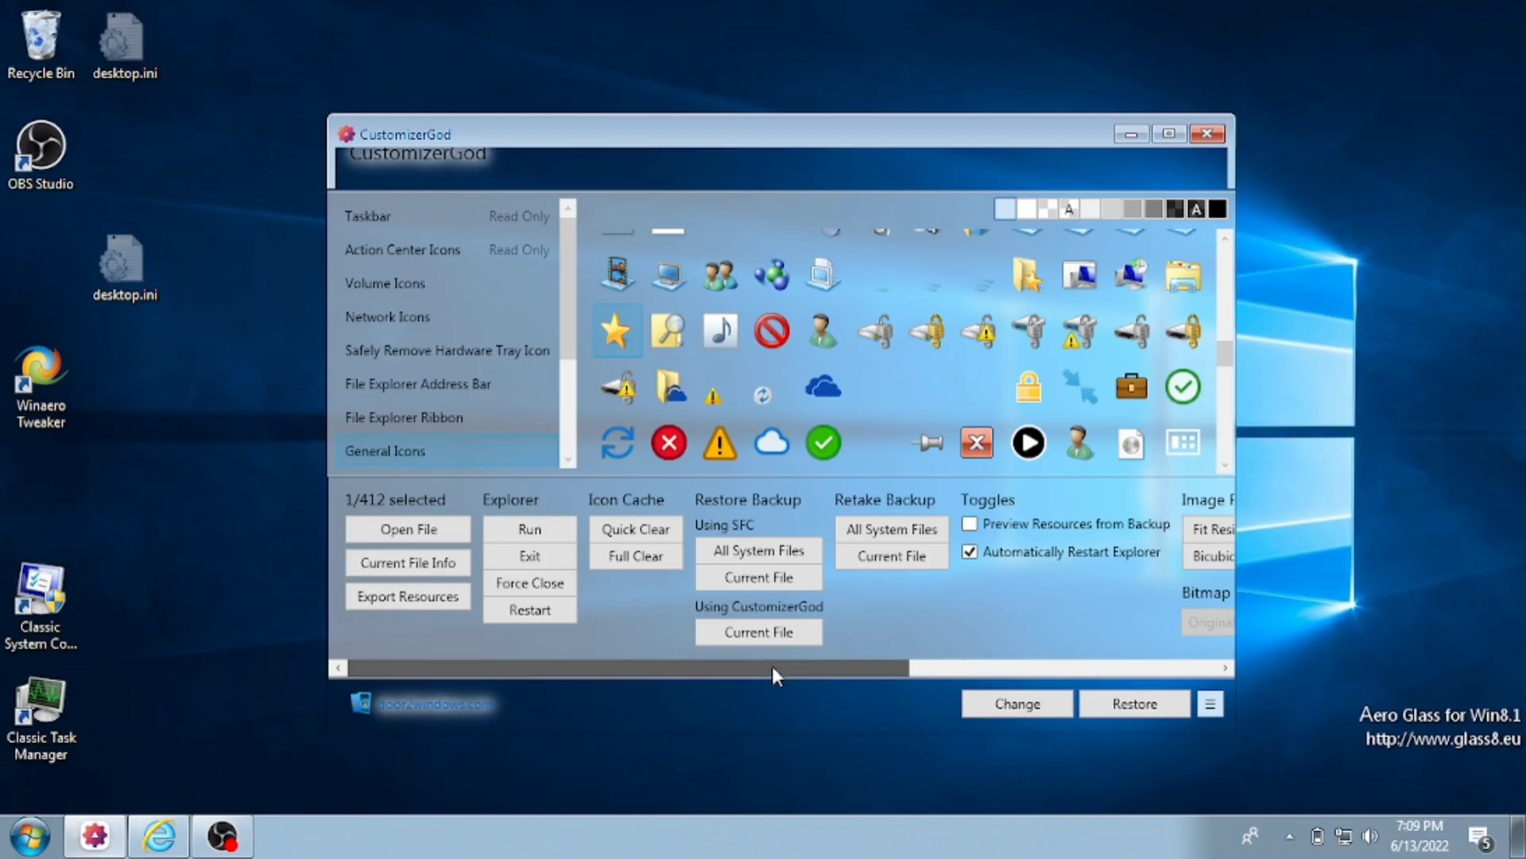
{"action": "left_click_drag", "start_coordinate": [771, 665], "coordinate": [725, 627]}
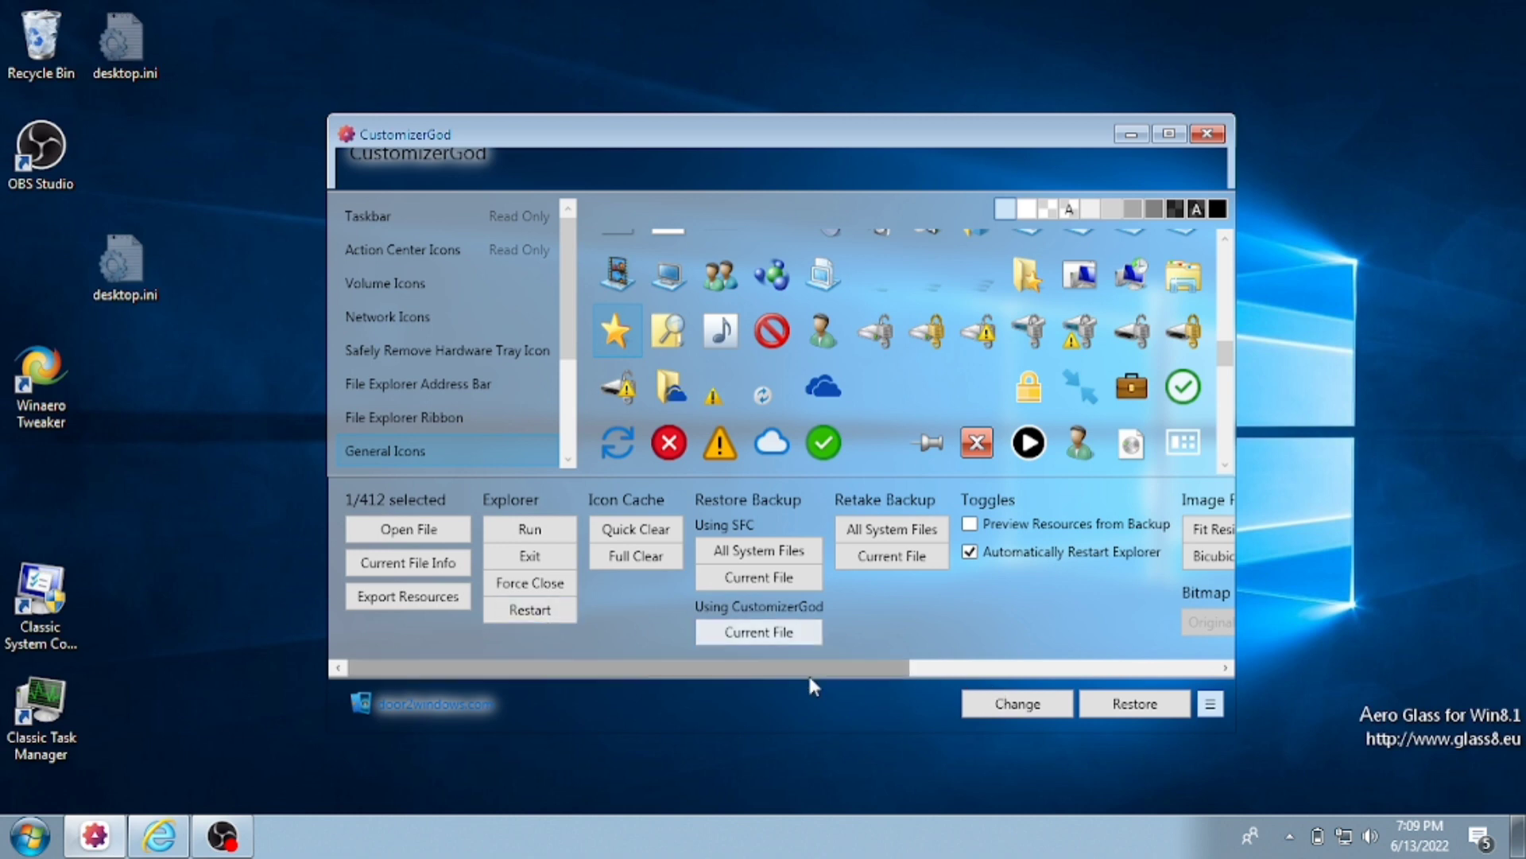
{"action": "left_click", "coordinate": [429, 596]}
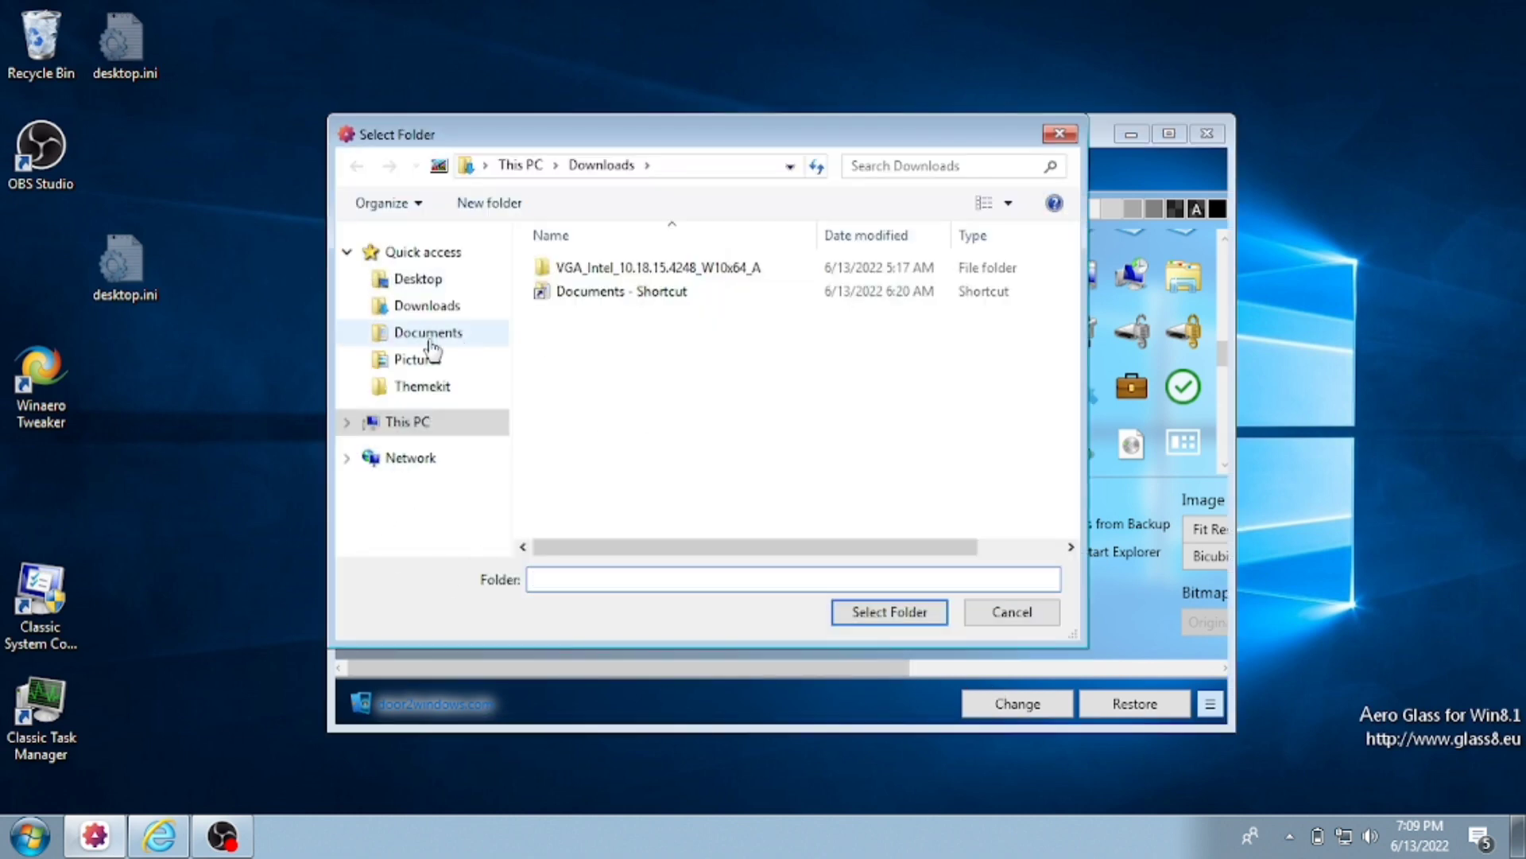
{"action": "left_click", "coordinate": [433, 342]}
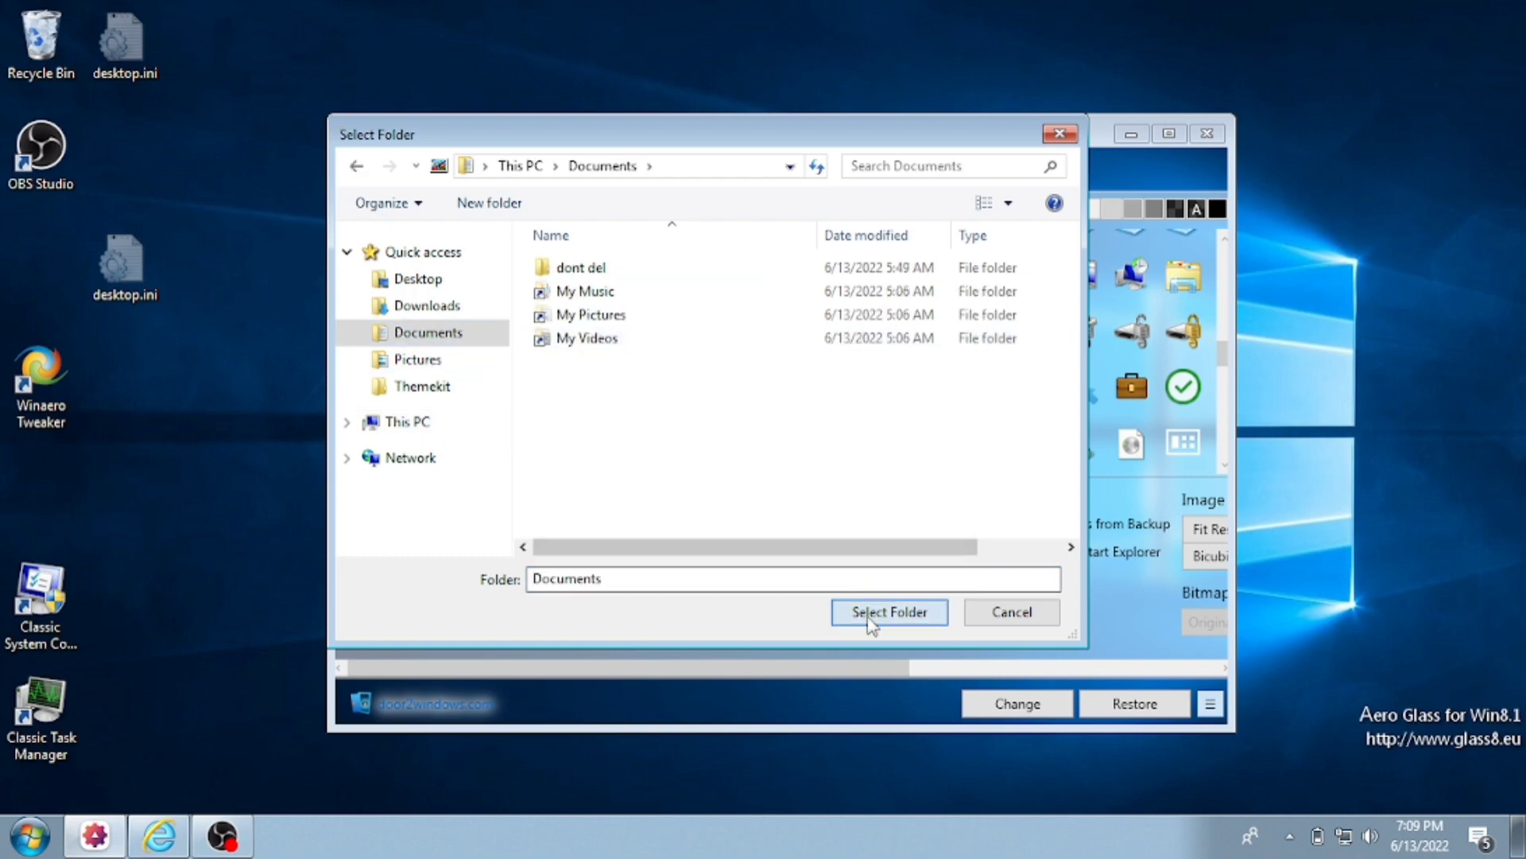
{"action": "left_click", "coordinate": [872, 614]}
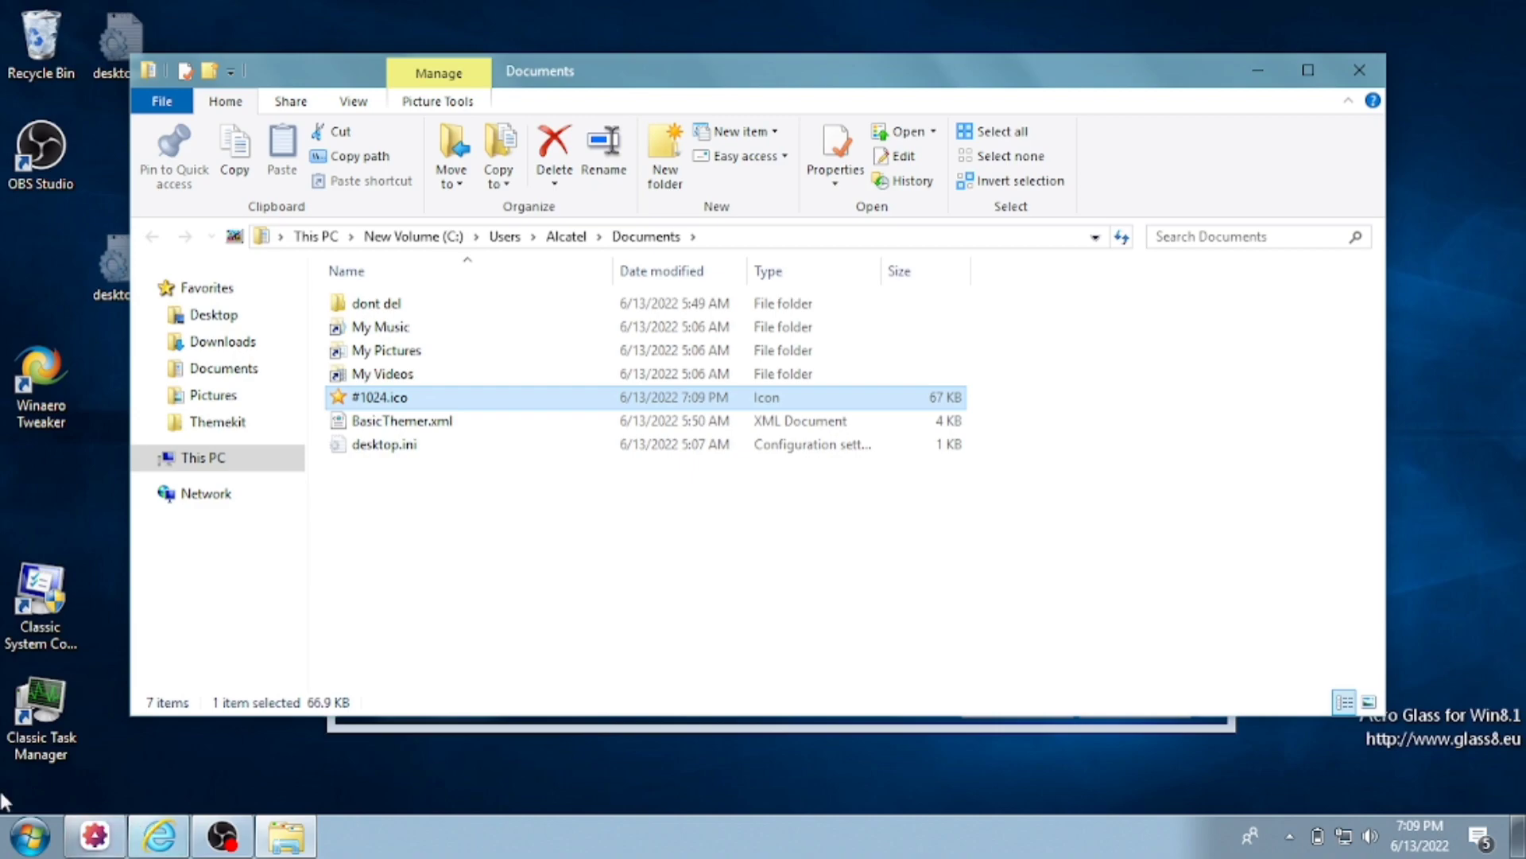
{"action": "left_click", "coordinate": [31, 835]}
{"action": "left_click", "coordinate": [76, 654]}
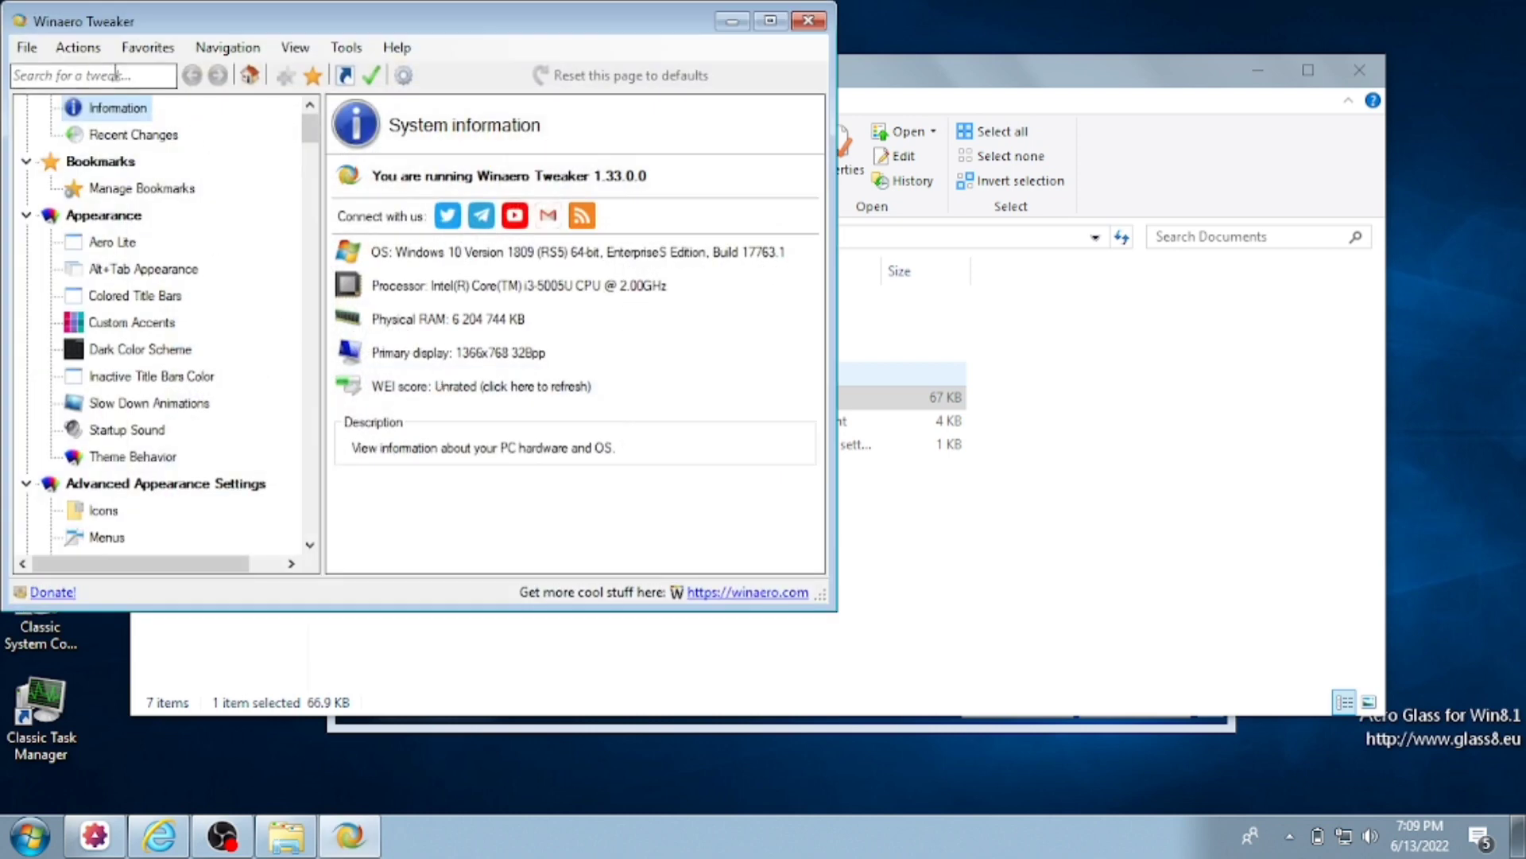
- Set the Quick Access item icon to Documents\#1024.ico, apply, and restart Explorer
{"action": "type", "text": "quick"}
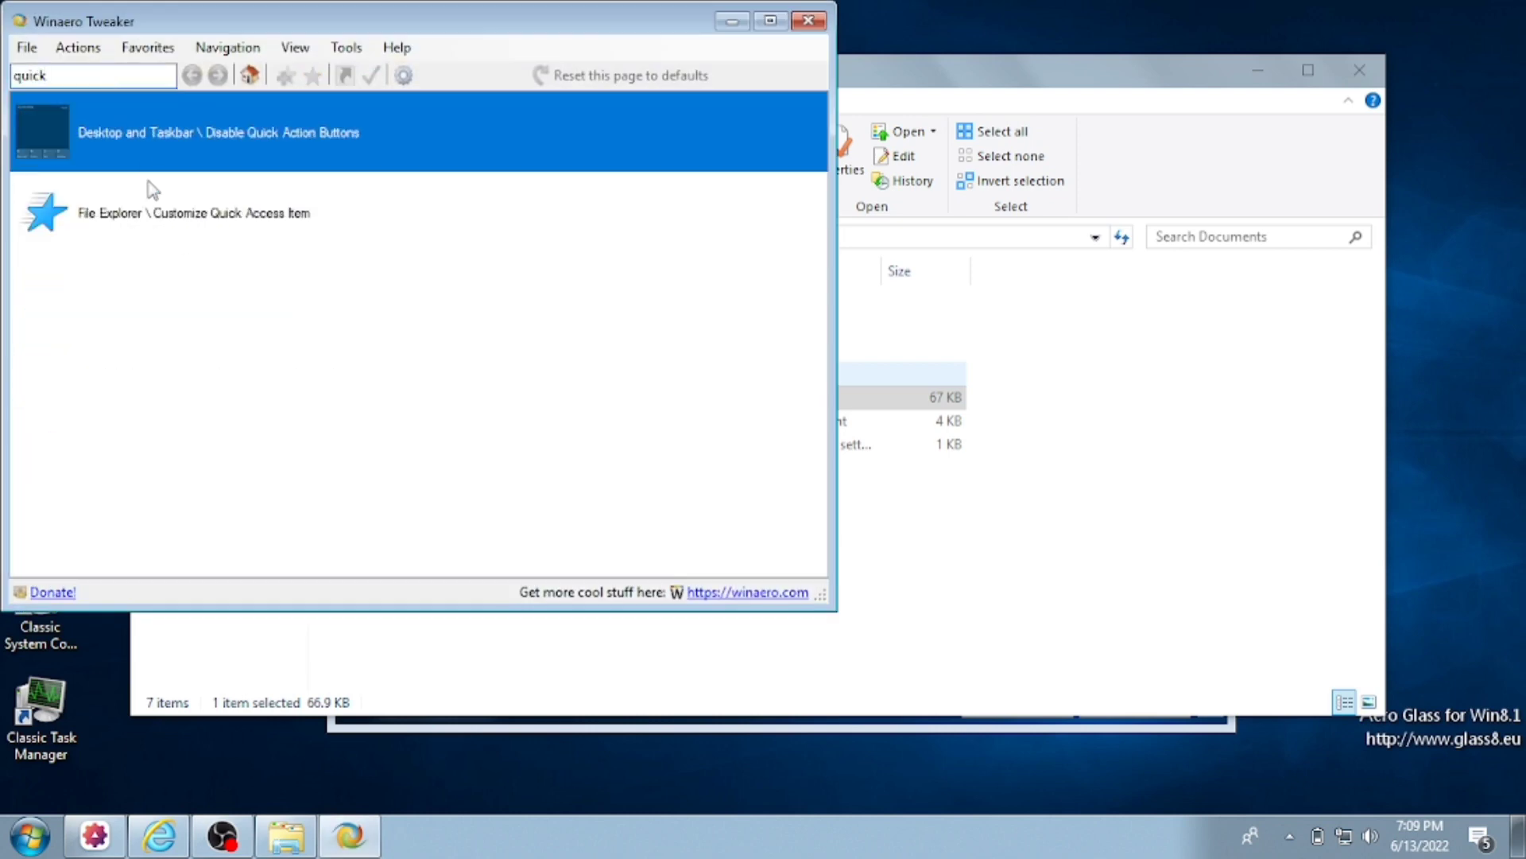
{"action": "left_click", "coordinate": [161, 202]}
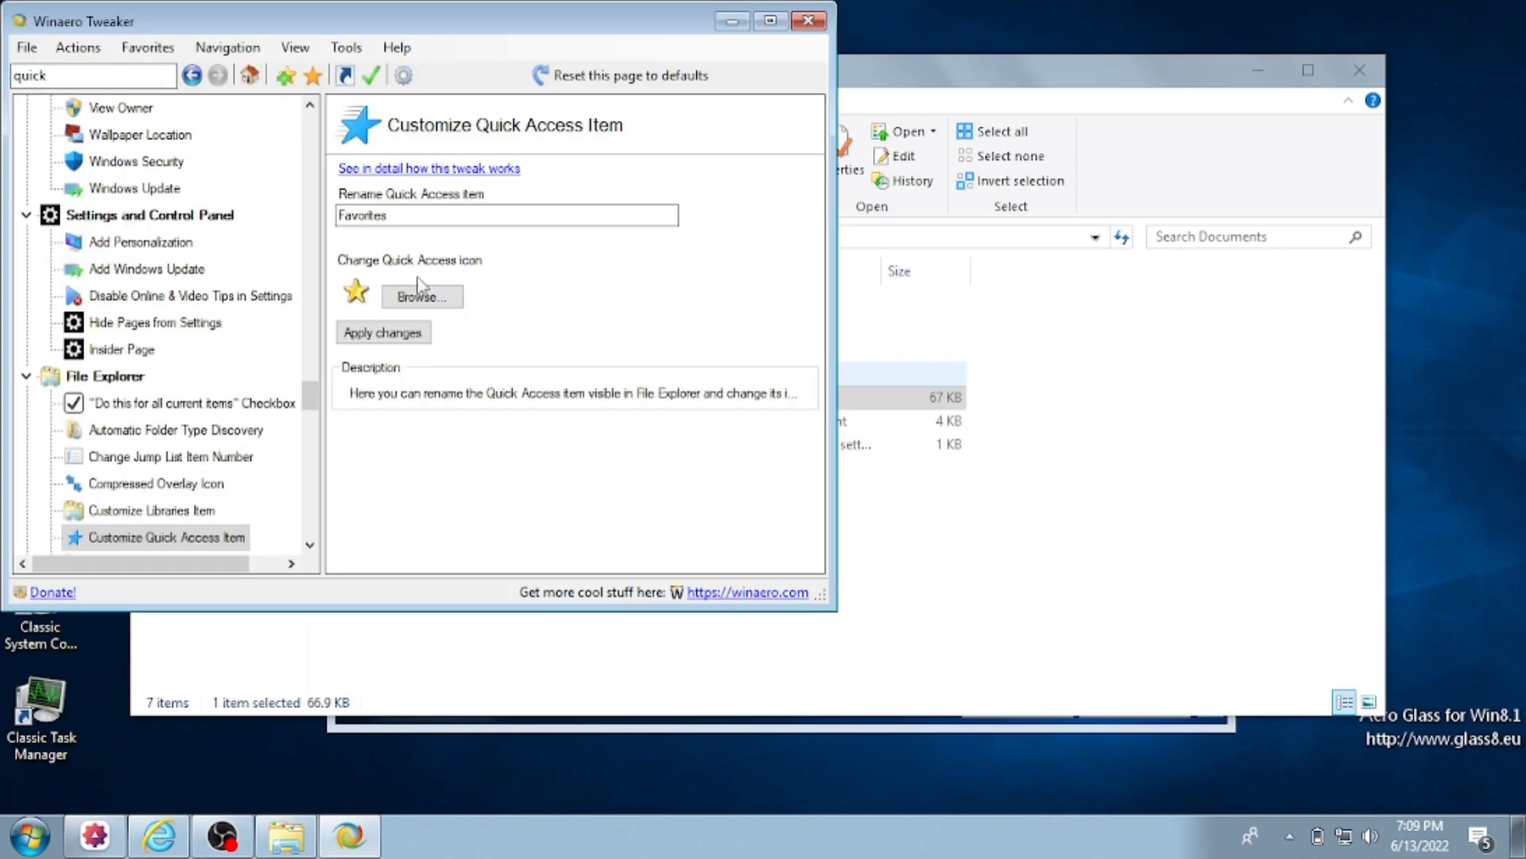
{"action": "left_click", "coordinate": [421, 298]}
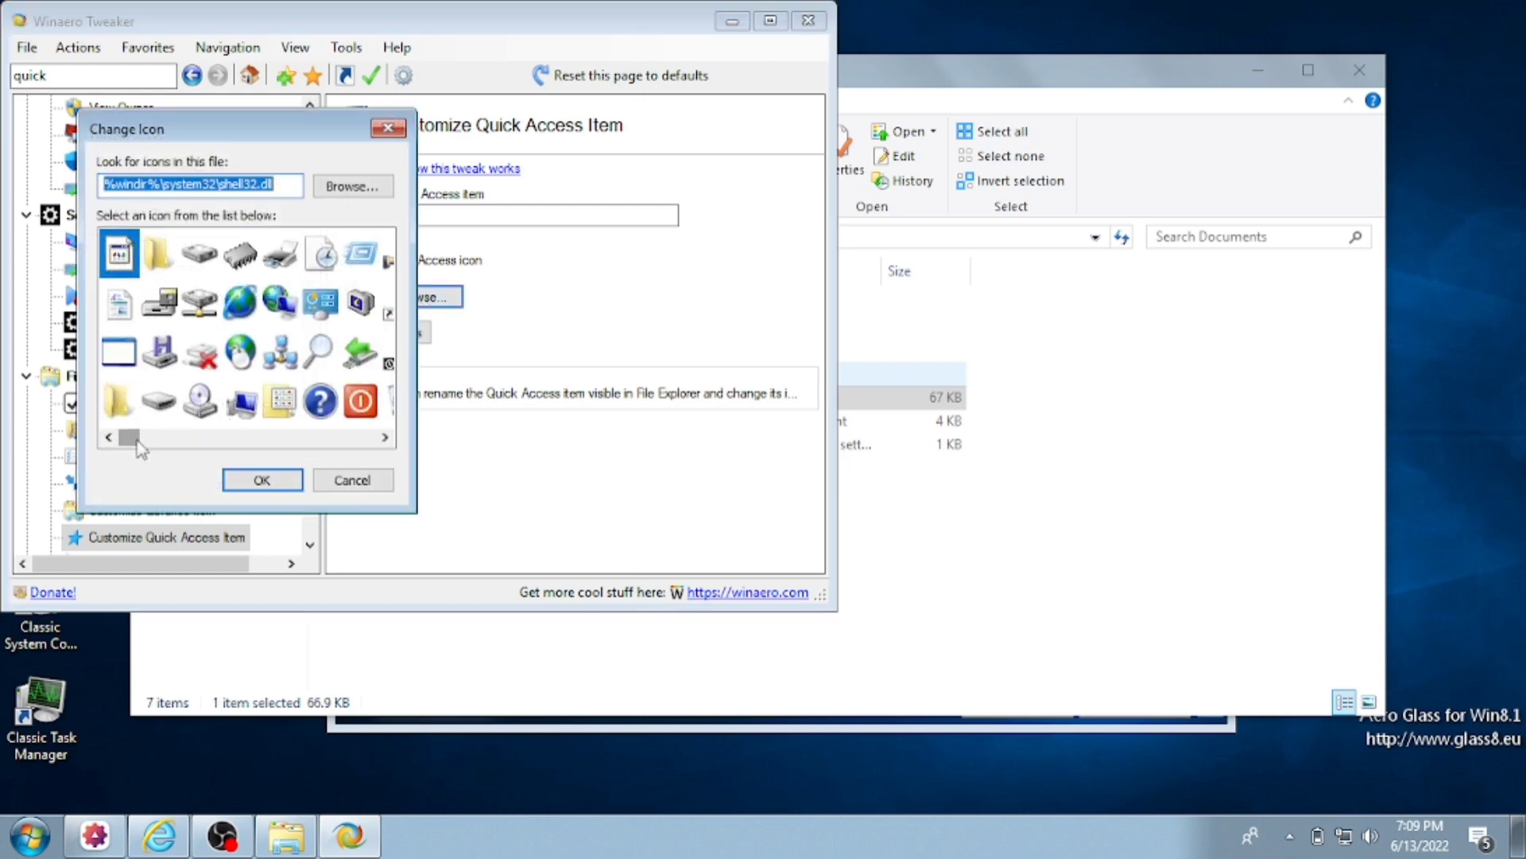
{"action": "left_click_drag", "start_coordinate": [136, 443], "coordinate": [378, 191]}
{"action": "left_click", "coordinate": [377, 191]}
{"action": "left_click", "coordinate": [220, 364]}
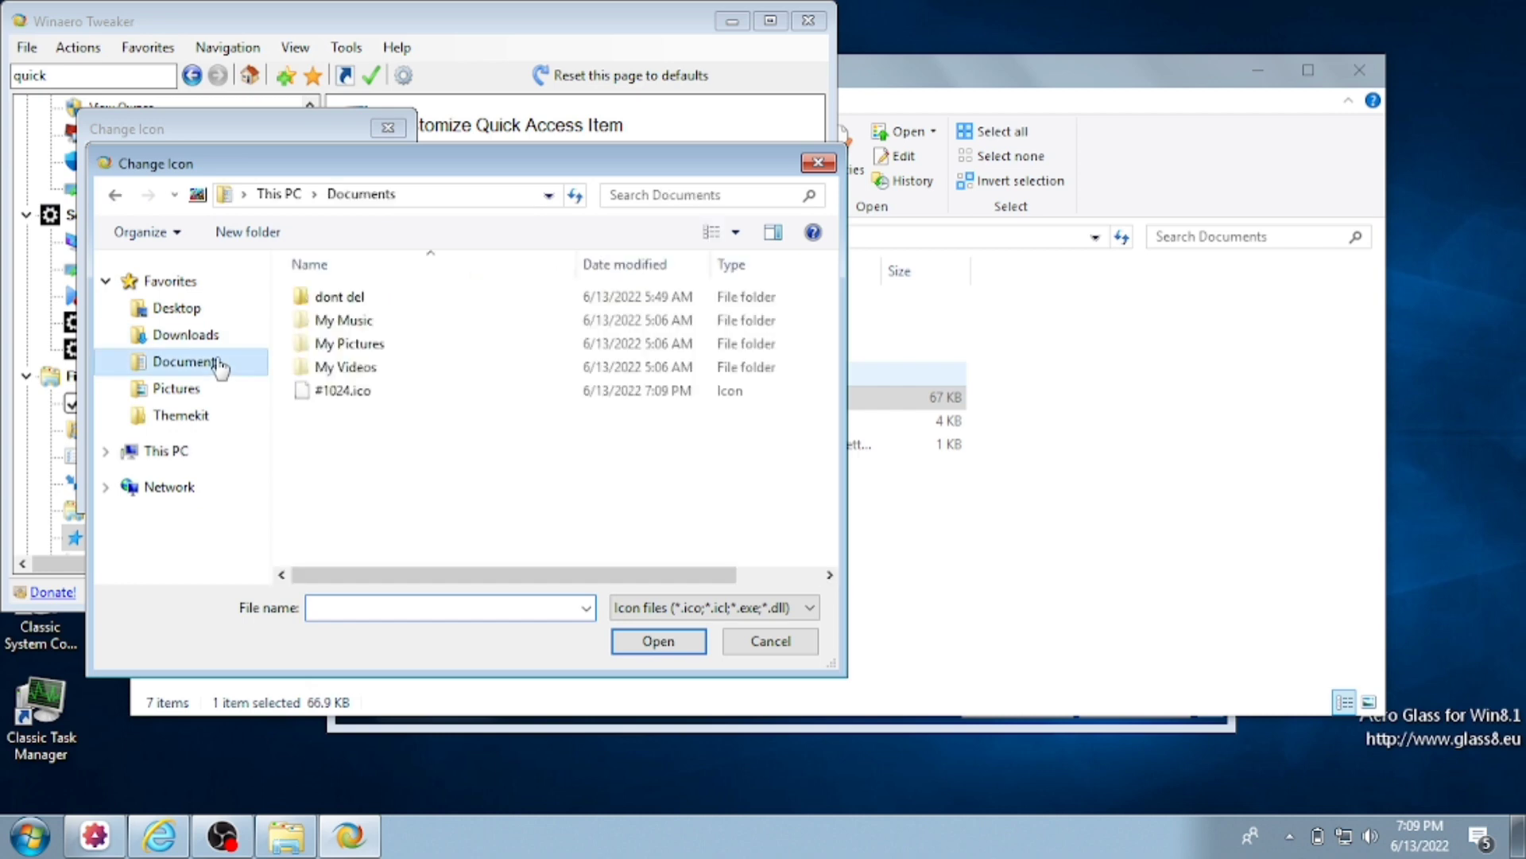
{"action": "double_click", "coordinate": [372, 392]}
{"action": "left_click", "coordinate": [265, 477]}
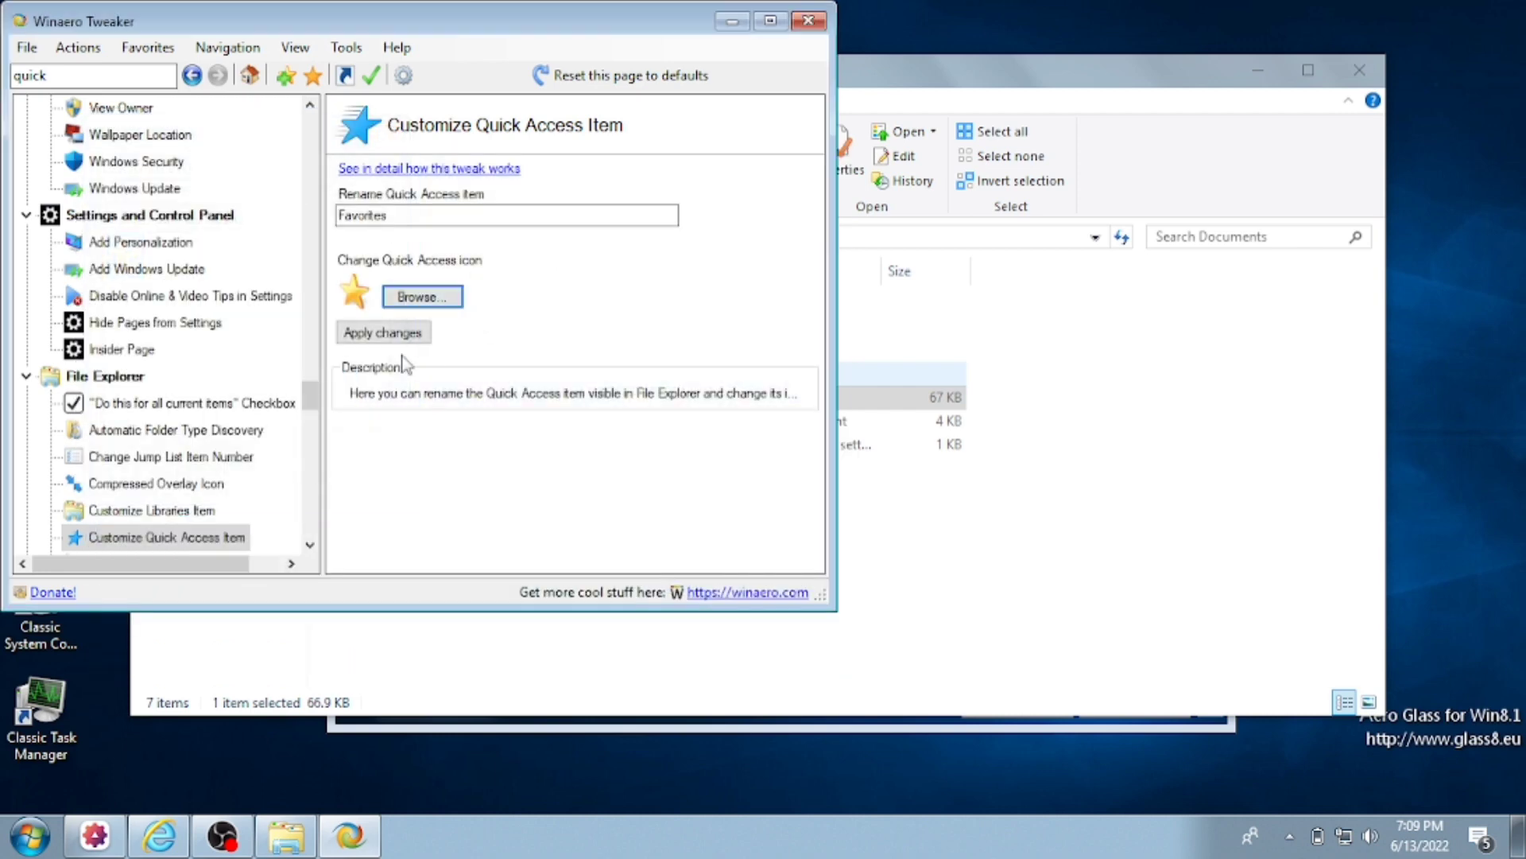
{"action": "left_click", "coordinate": [382, 334]}
{"action": "left_click", "coordinate": [135, 561]}
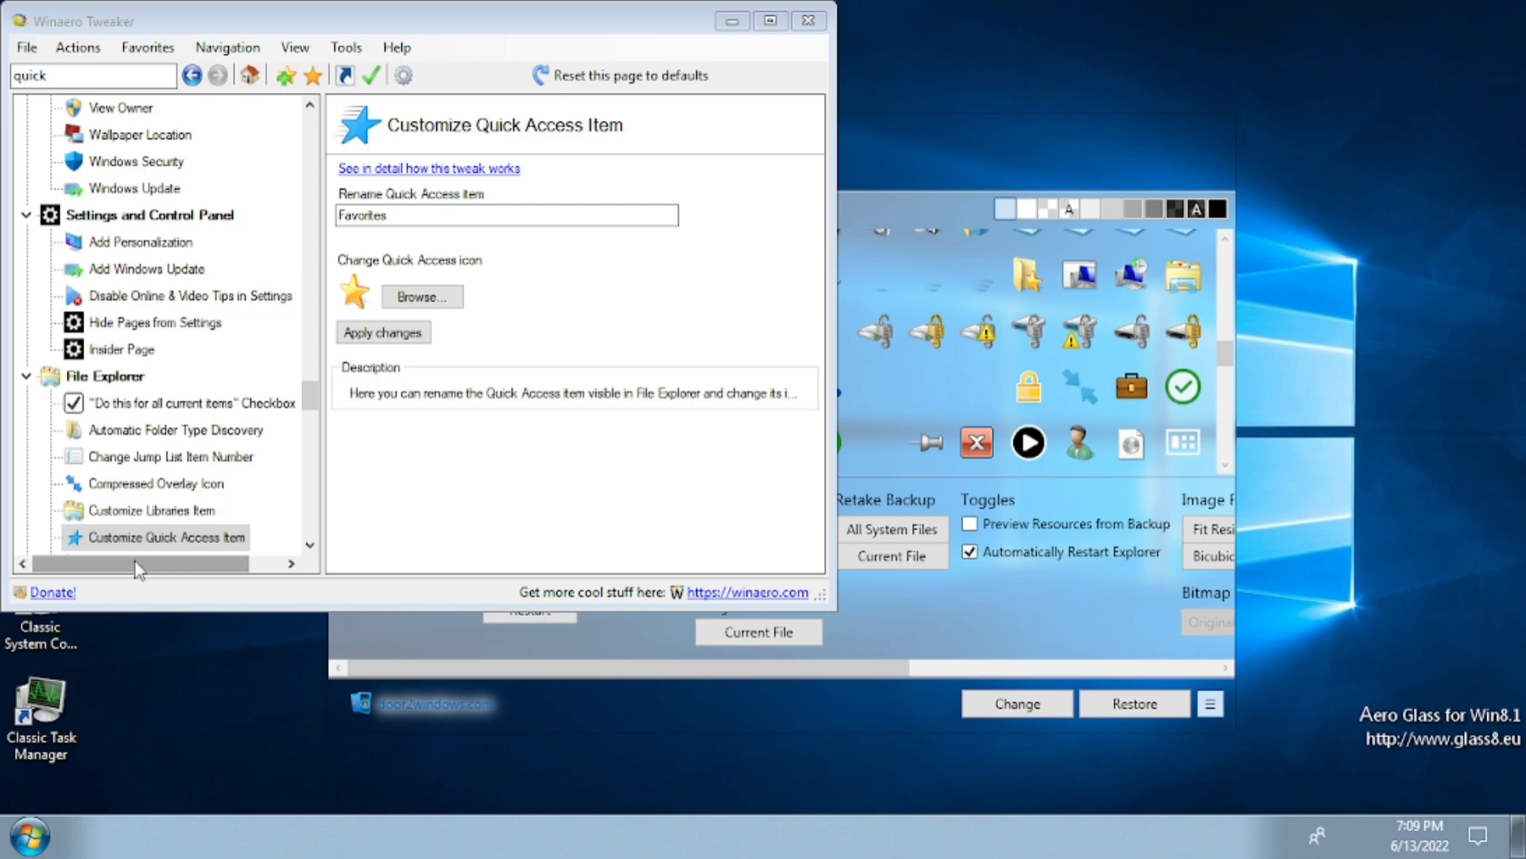
{"action": "key", "text": "super"}
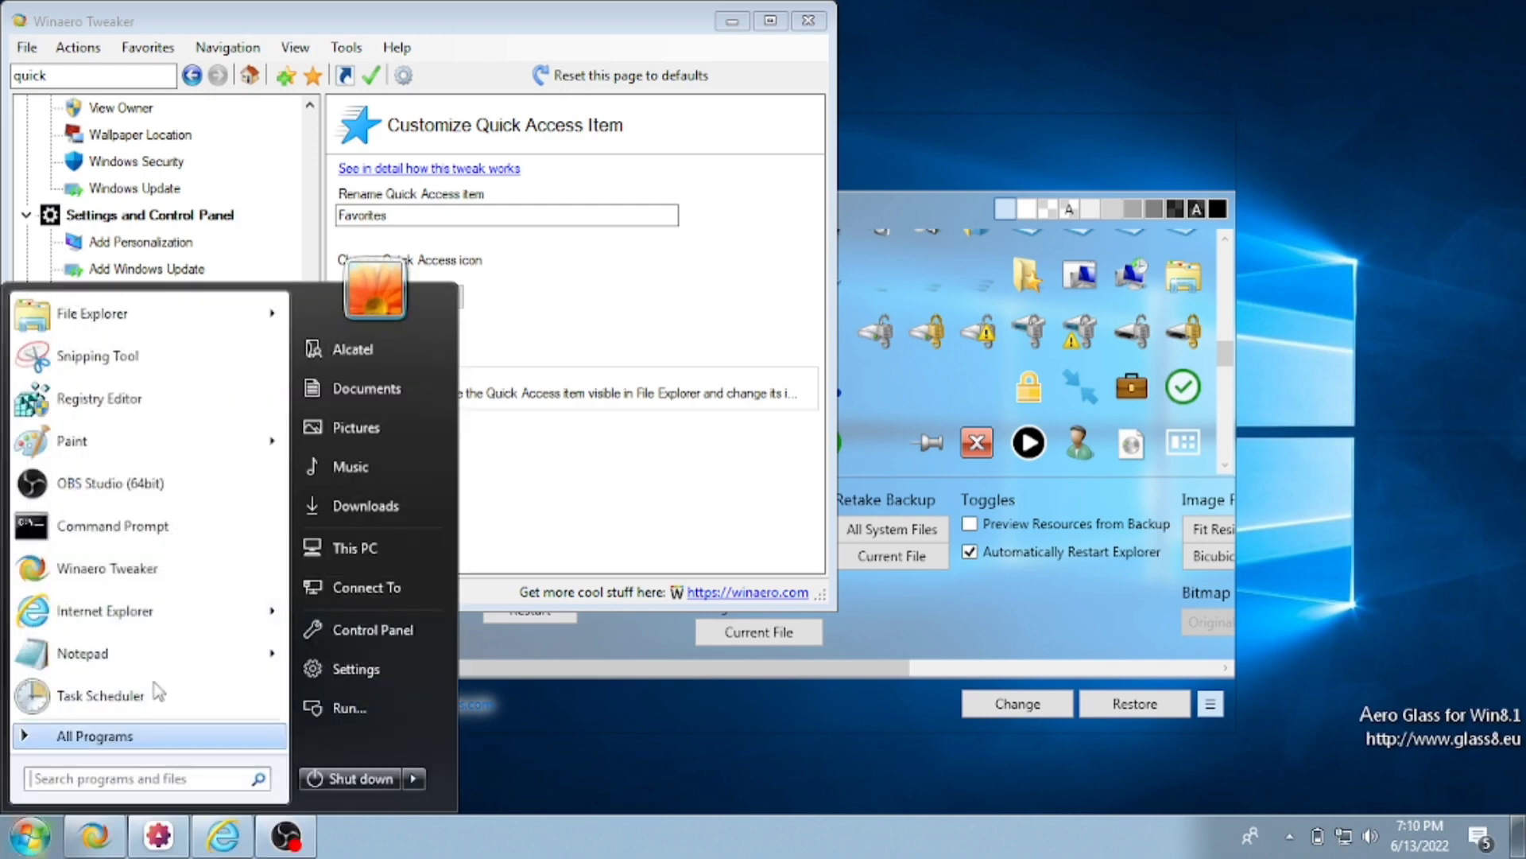
- Check This PC, then open Security and Maintenance through Control Panel's System and Security
{"action": "left_click", "coordinate": [316, 544]}
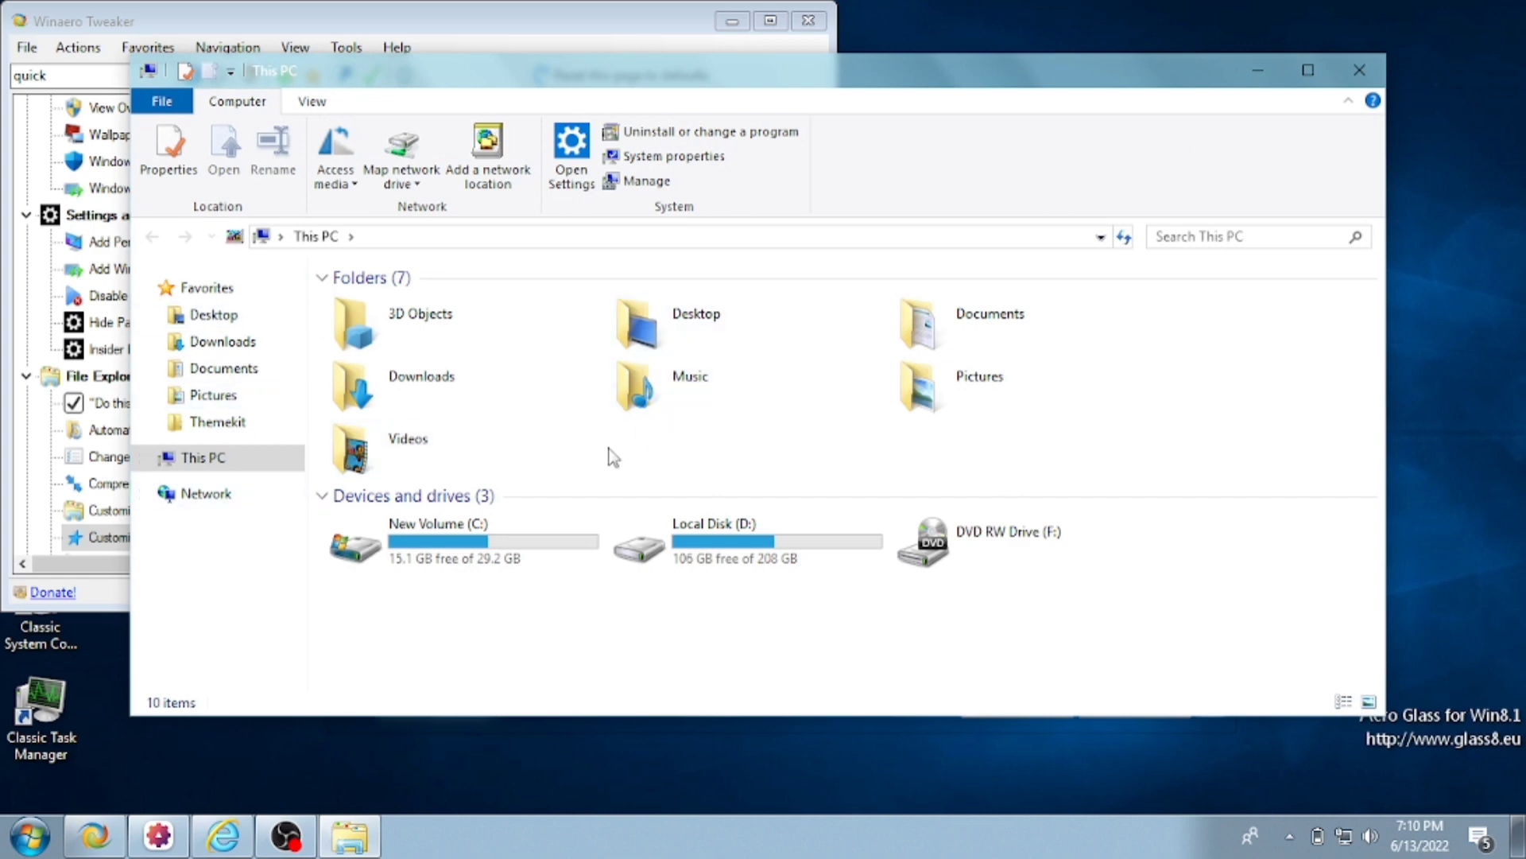
{"action": "key", "text": "super"}
{"action": "key", "text": "super"}
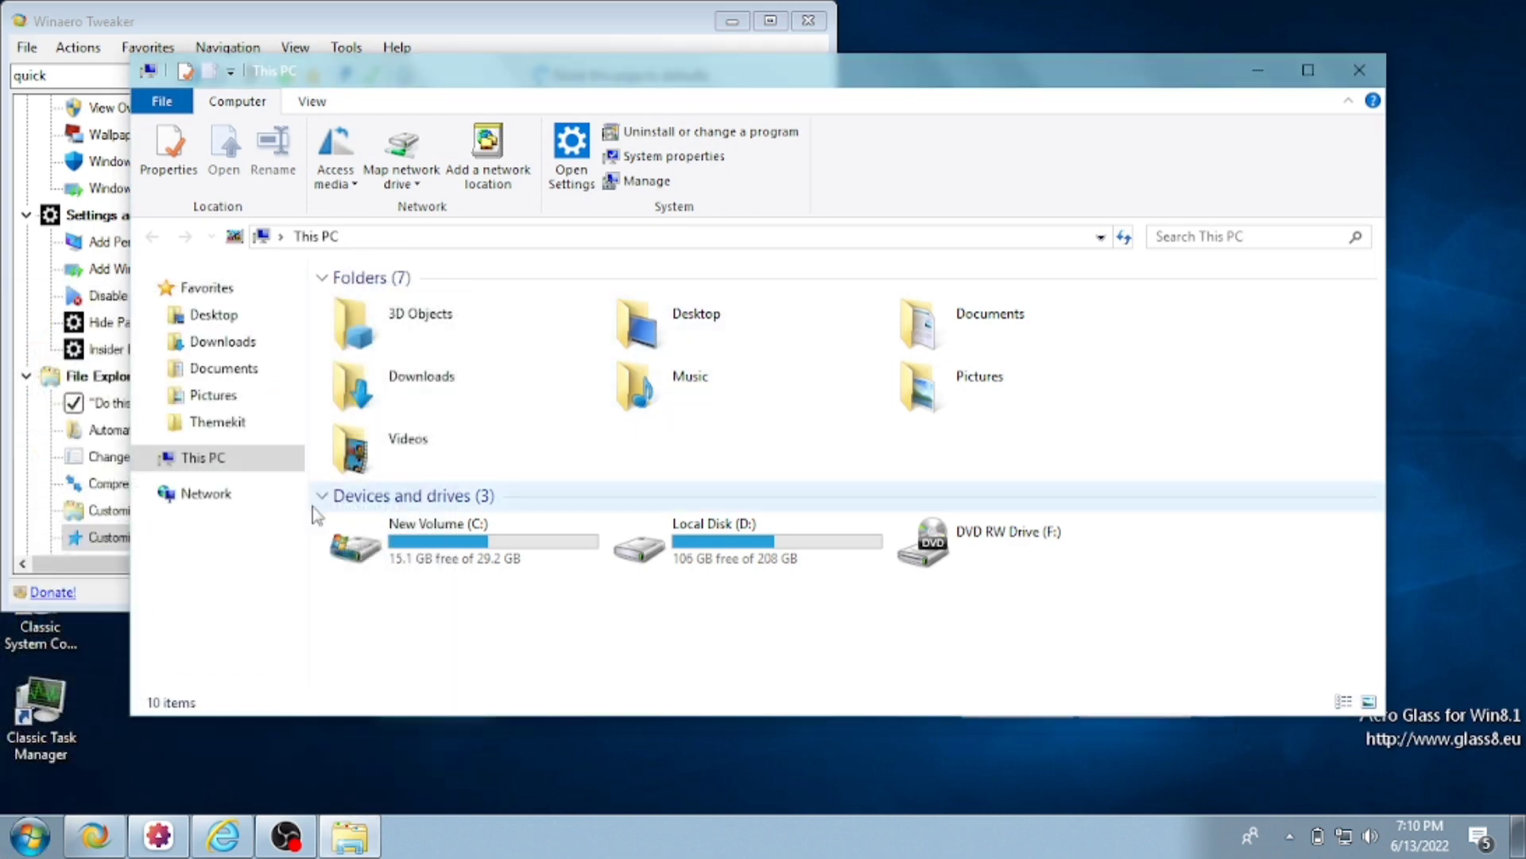
{"action": "left_click", "coordinate": [30, 835]}
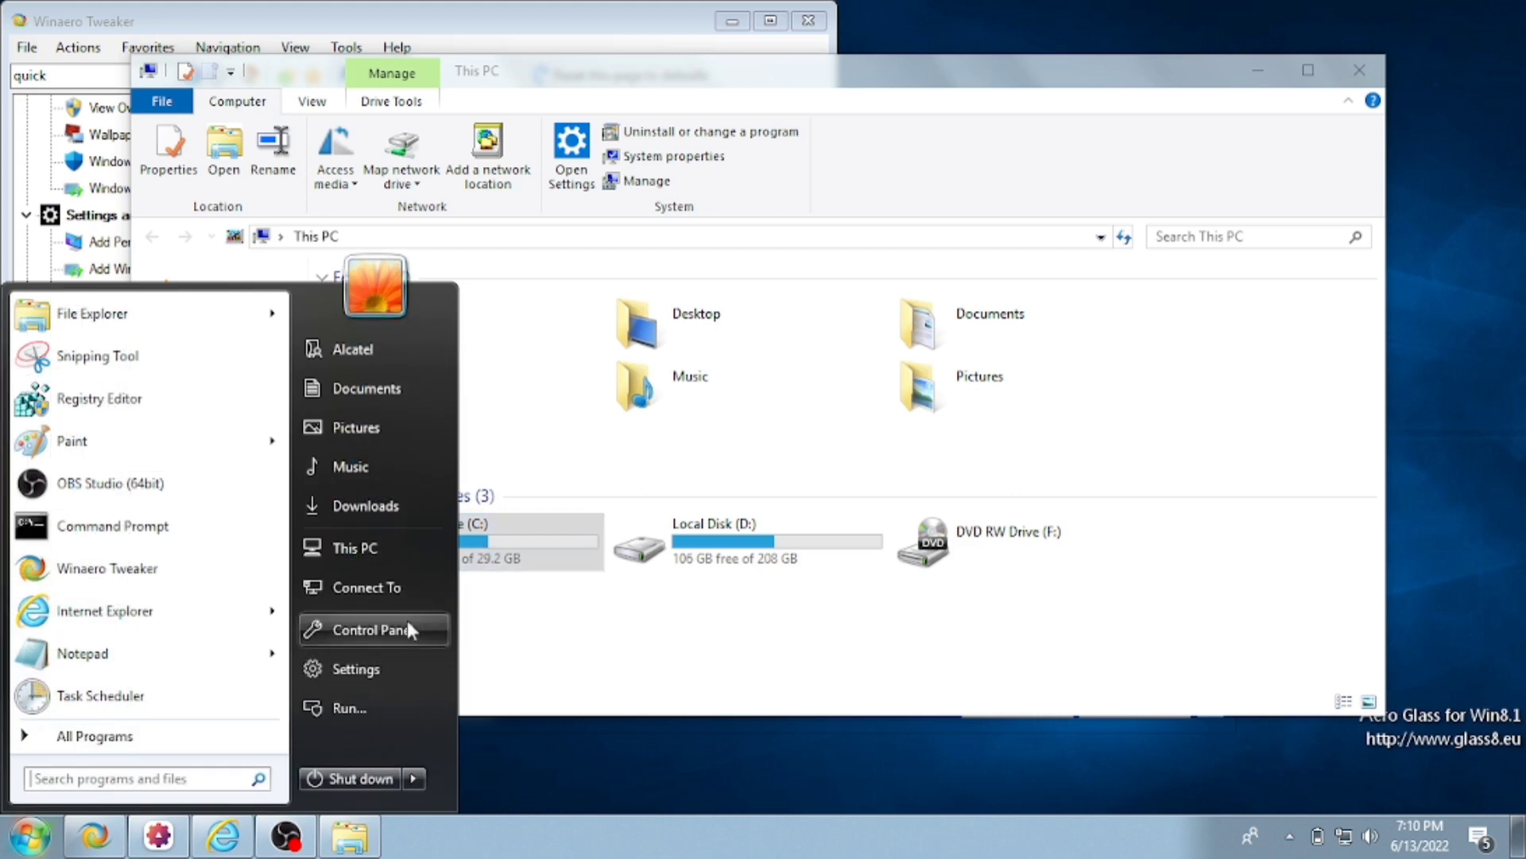
{"action": "left_click", "coordinate": [400, 628]}
{"action": "left_click", "coordinate": [508, 254]}
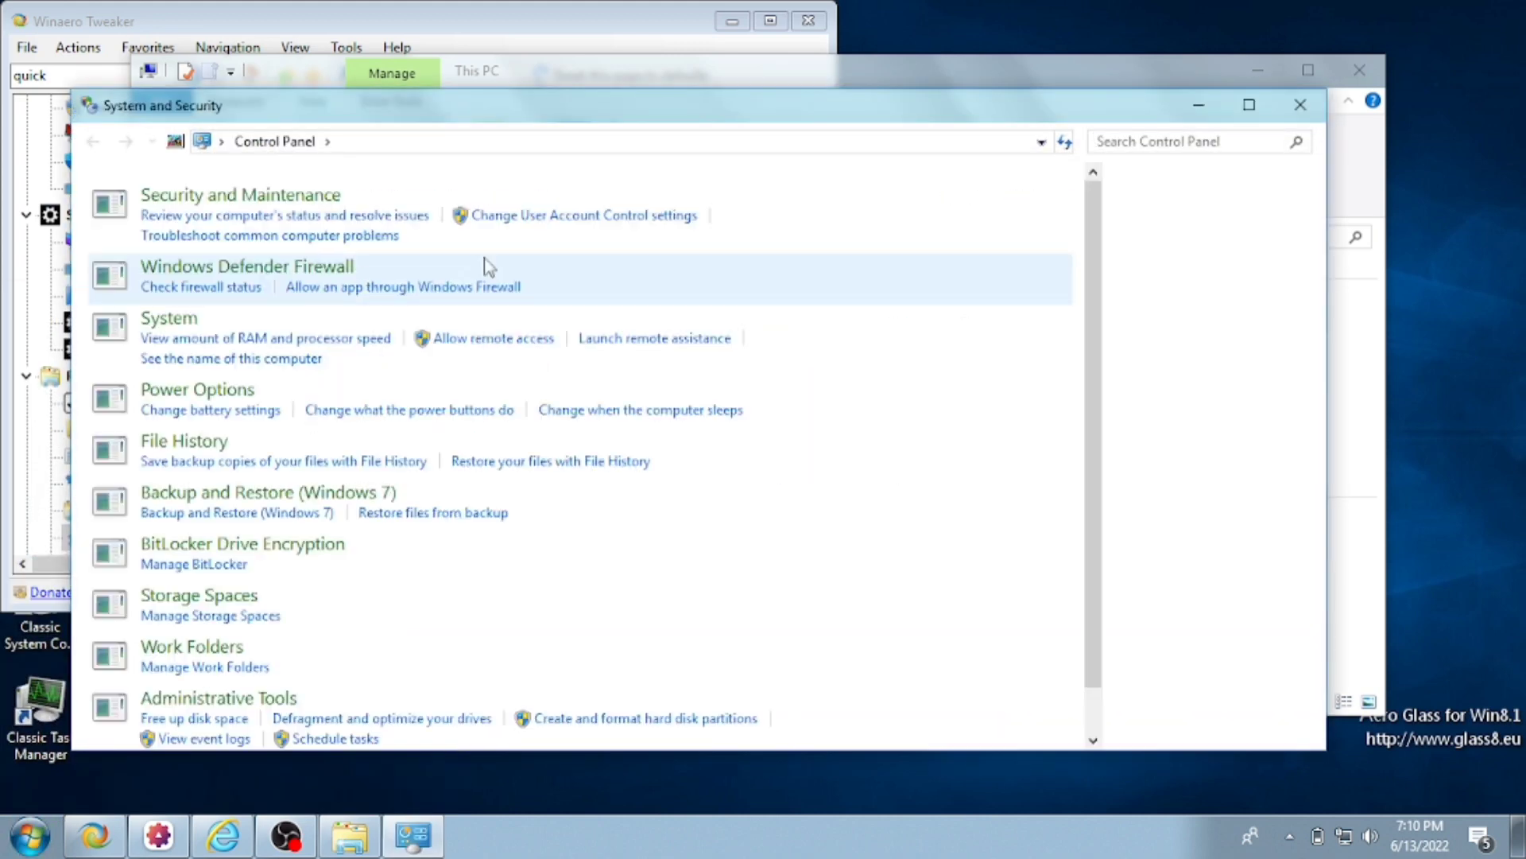
{"action": "left_click", "coordinate": [454, 215]}
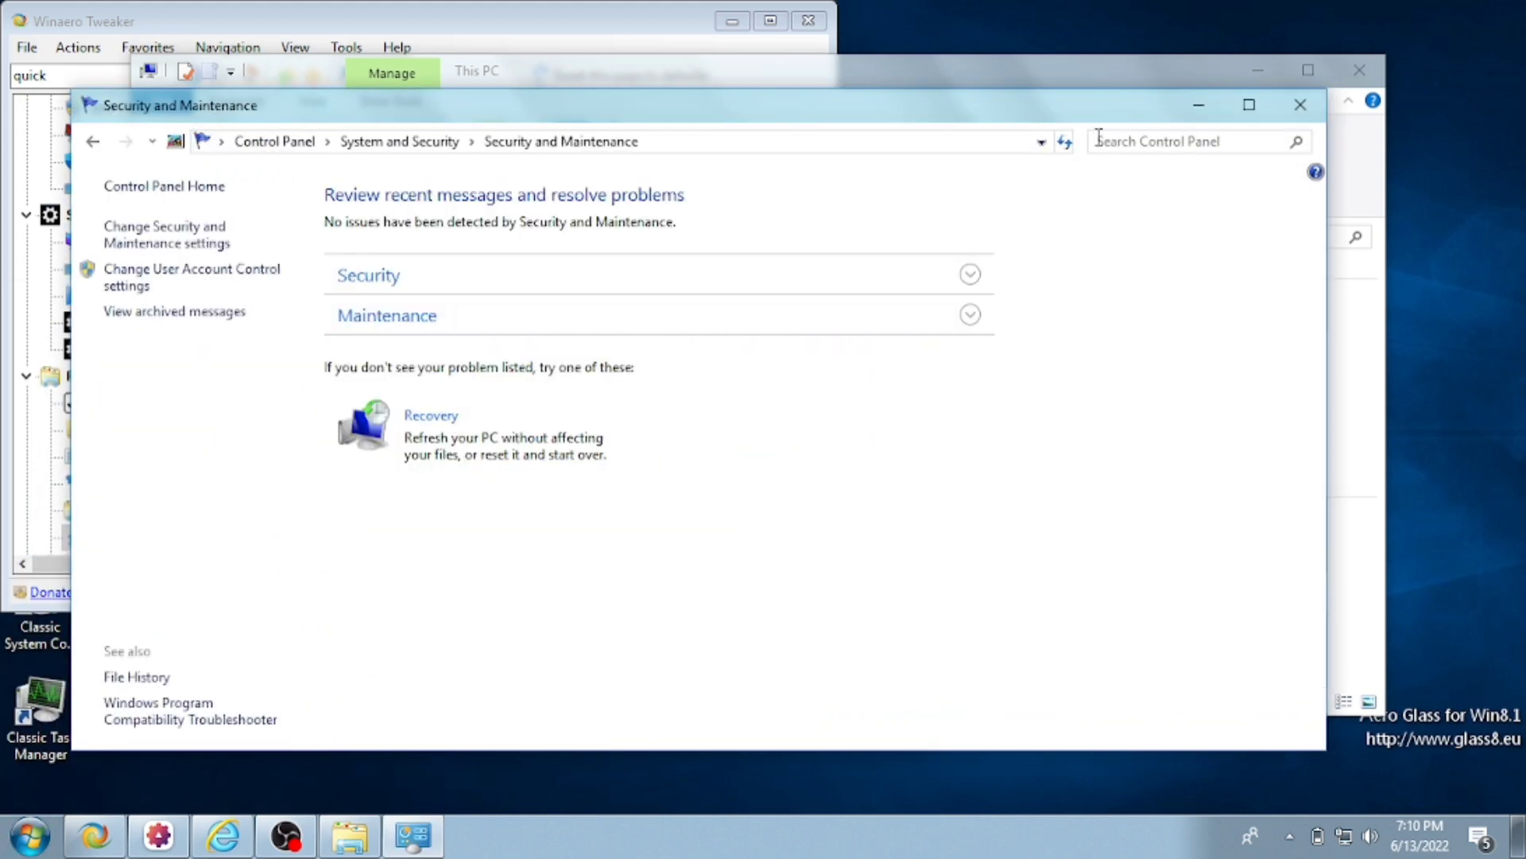
- Close Security and Maintenance and Winaero Tweaker, then go to Downloads in File Explorer
{"action": "left_click", "coordinate": [1300, 105]}
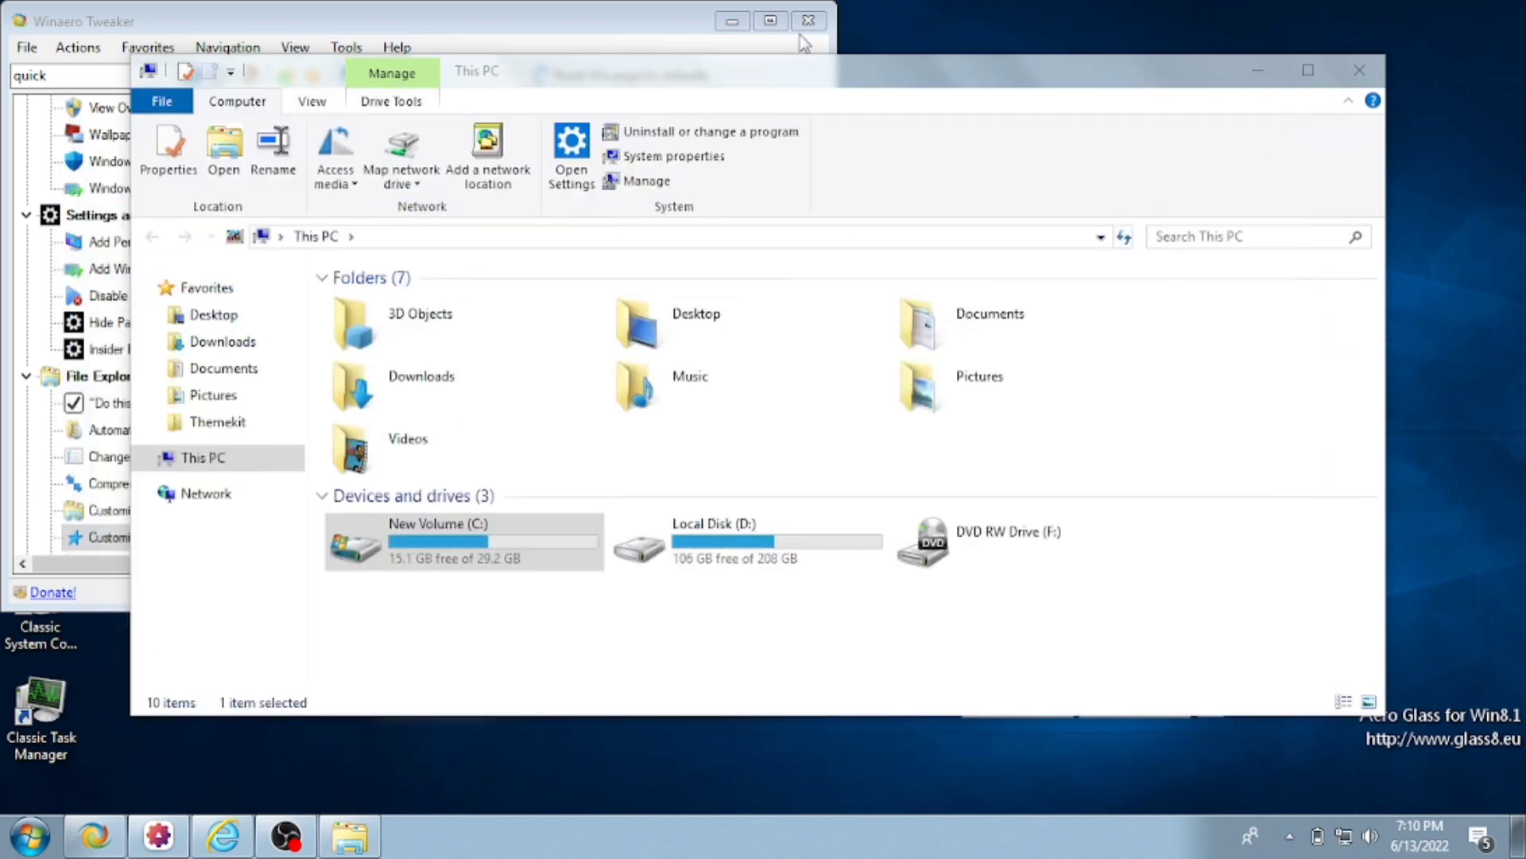
{"action": "left_click", "coordinate": [808, 21]}
{"action": "left_click", "coordinate": [251, 353]}
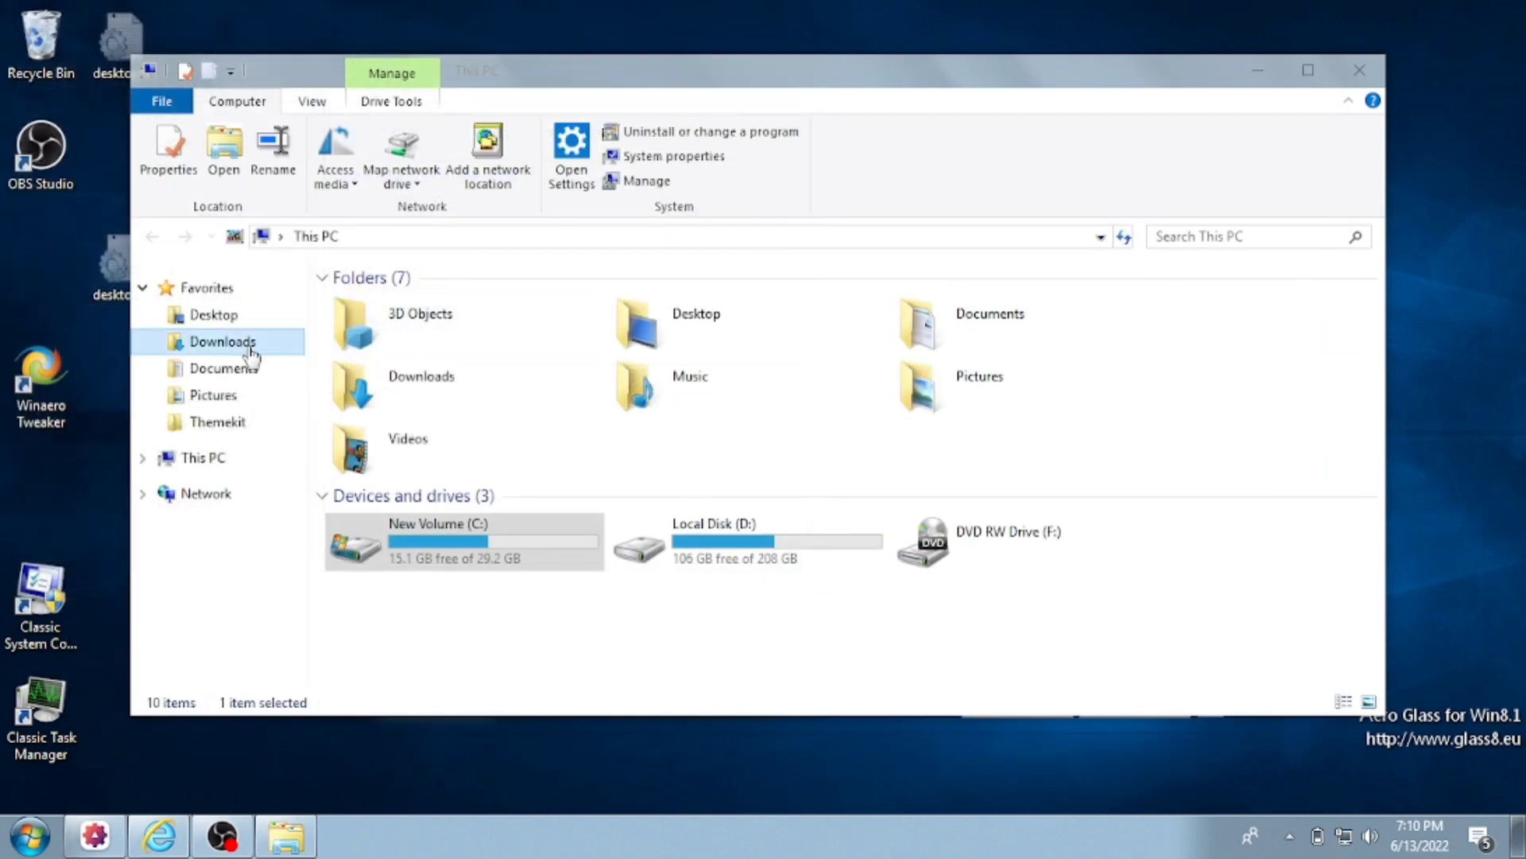
- Copy the OldNewExplorer folder from Downloads\1 into Themekit
{"action": "left_click", "coordinate": [218, 421]}
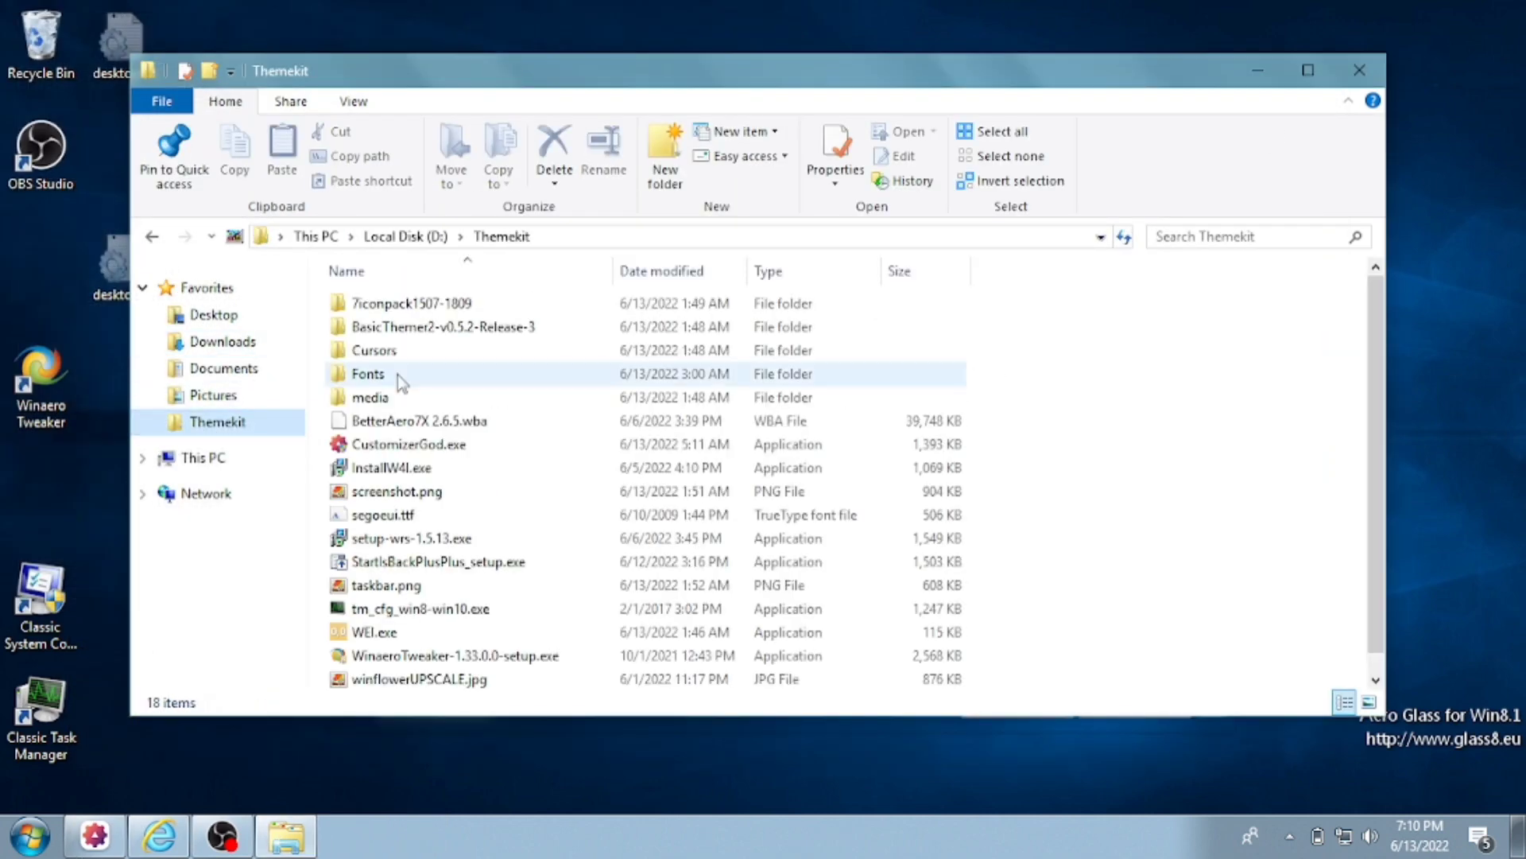
{"action": "left_click", "coordinate": [185, 423]}
{"action": "key", "text": "ctrl+v"}
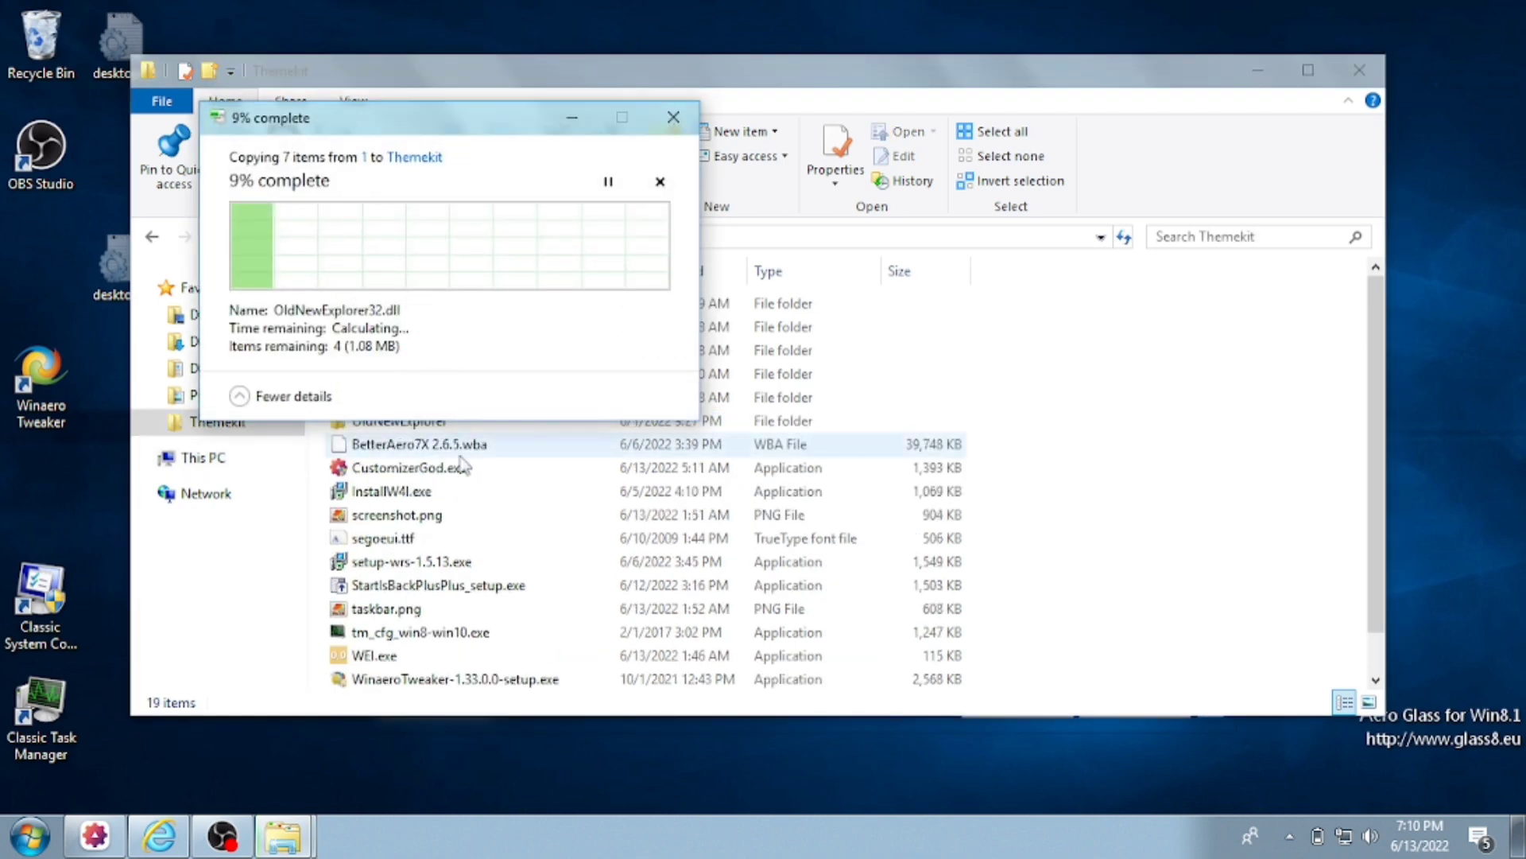
- Run OldNewExplorerCfg.exe as administrator and tick 'Use command bar instead of Ribbon'
{"action": "double_click", "coordinate": [603, 424]}
{"action": "double_click", "coordinate": [397, 306]}
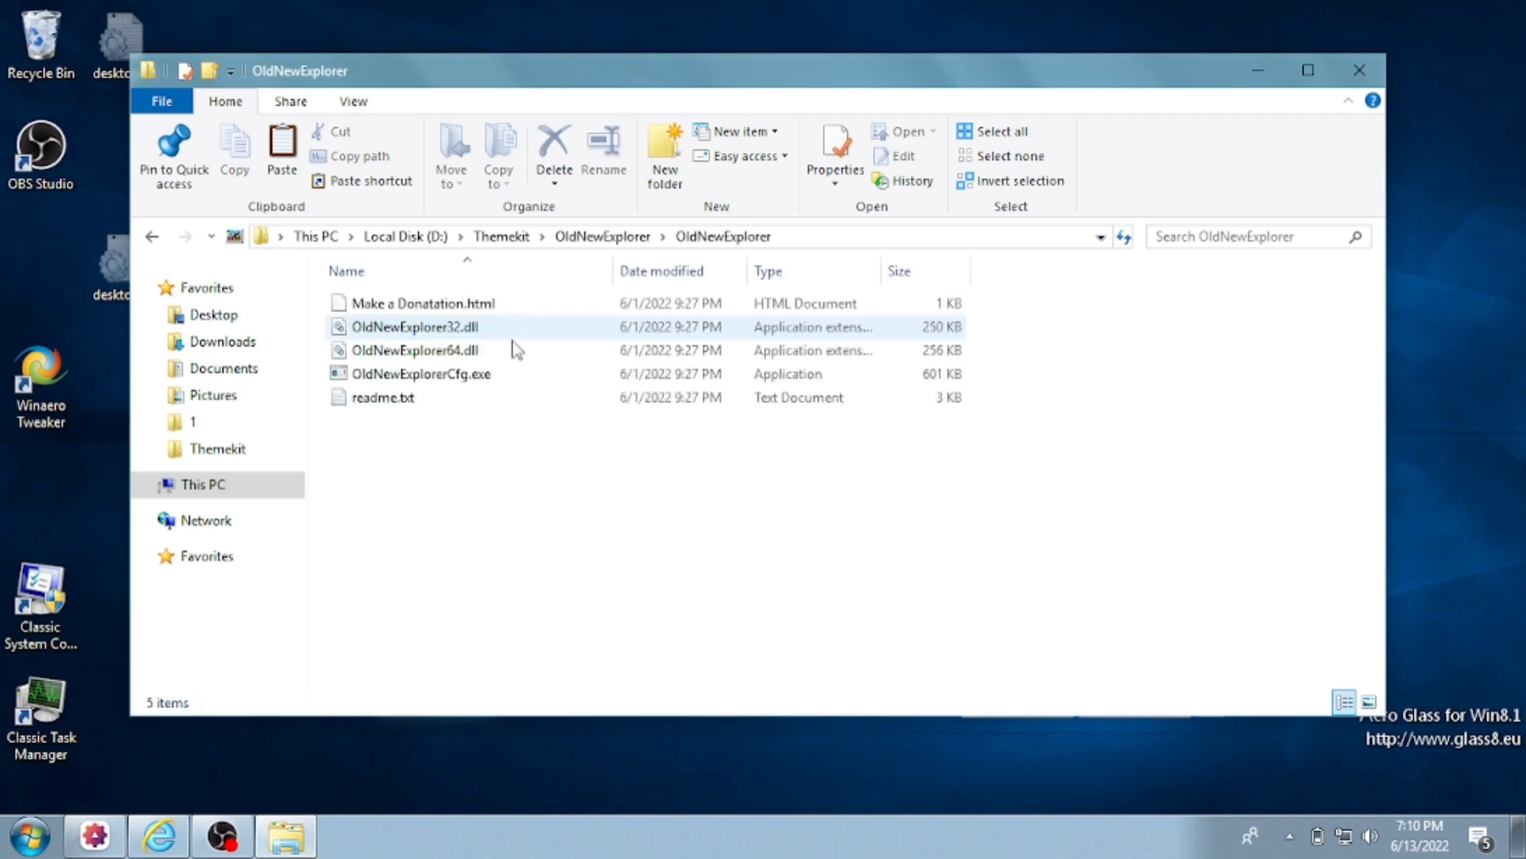
{"action": "left_click", "coordinate": [509, 373]}
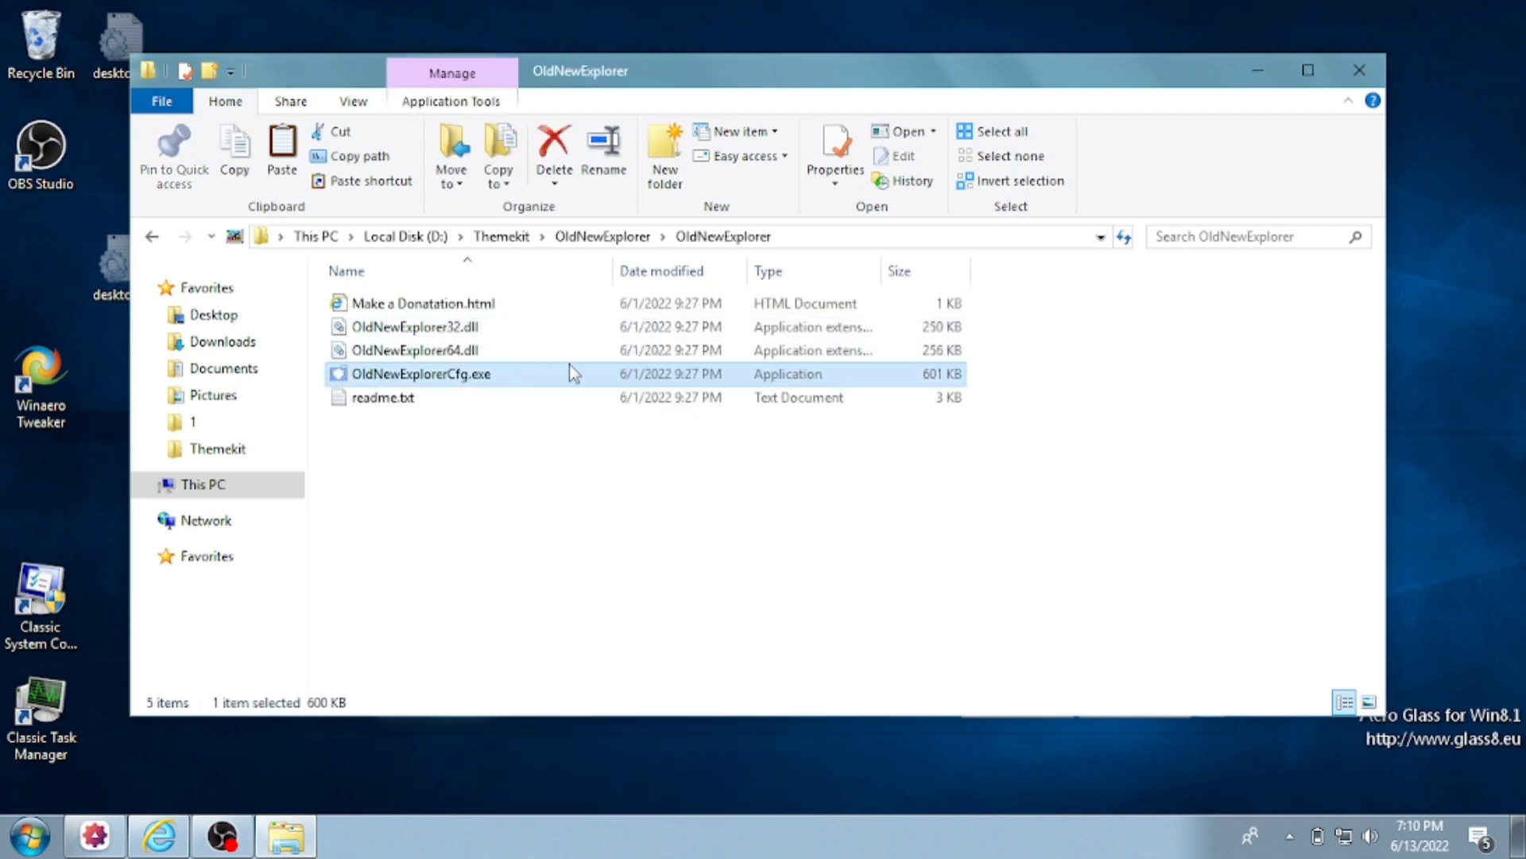
{"action": "right_click", "coordinate": [545, 386]}
{"action": "left_click", "coordinate": [581, 375]}
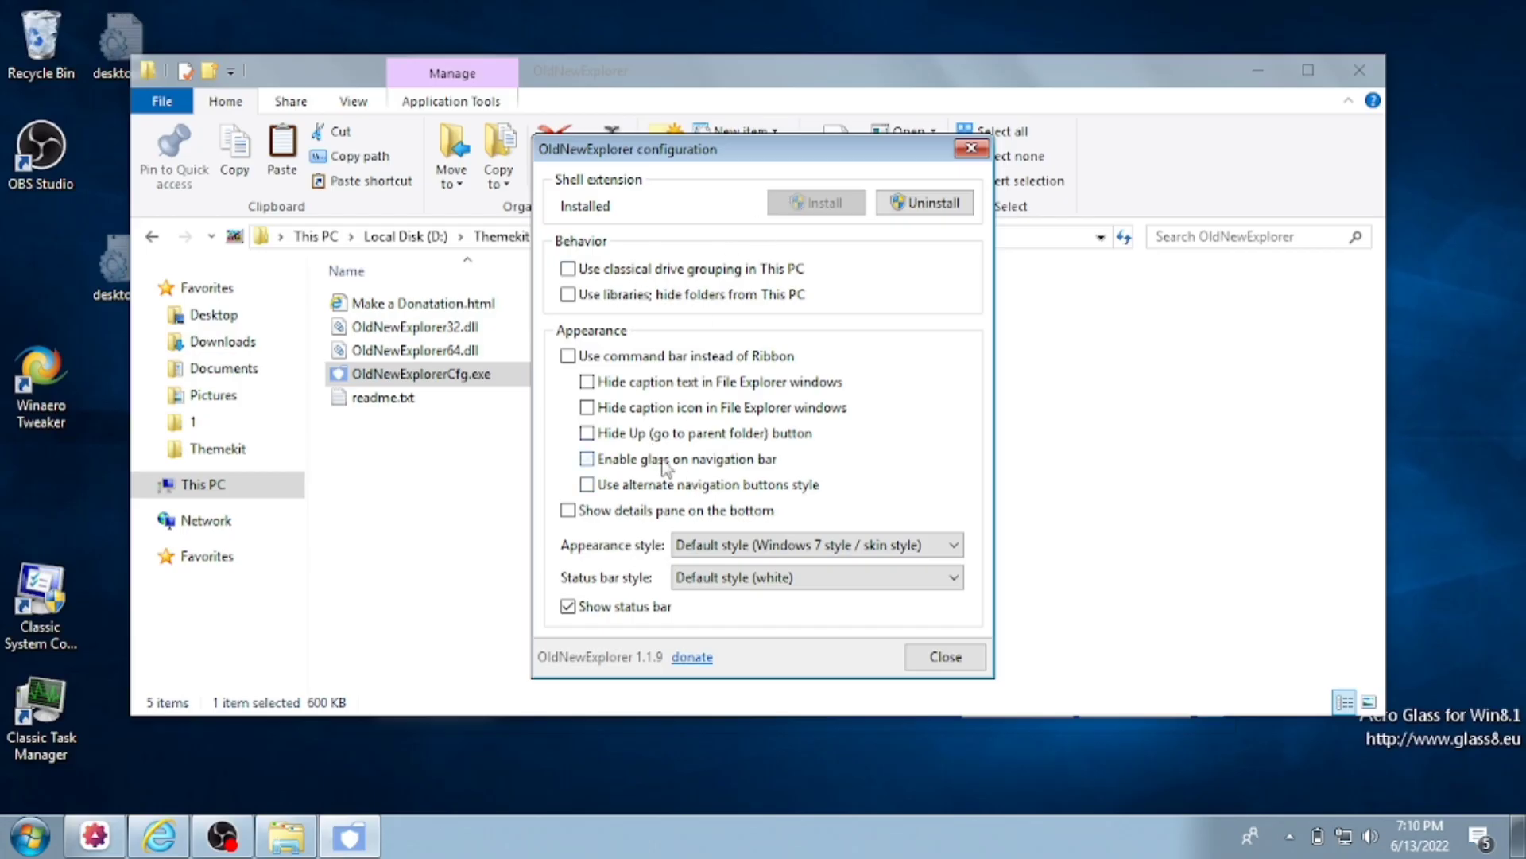
{"action": "left_click", "coordinate": [653, 359]}
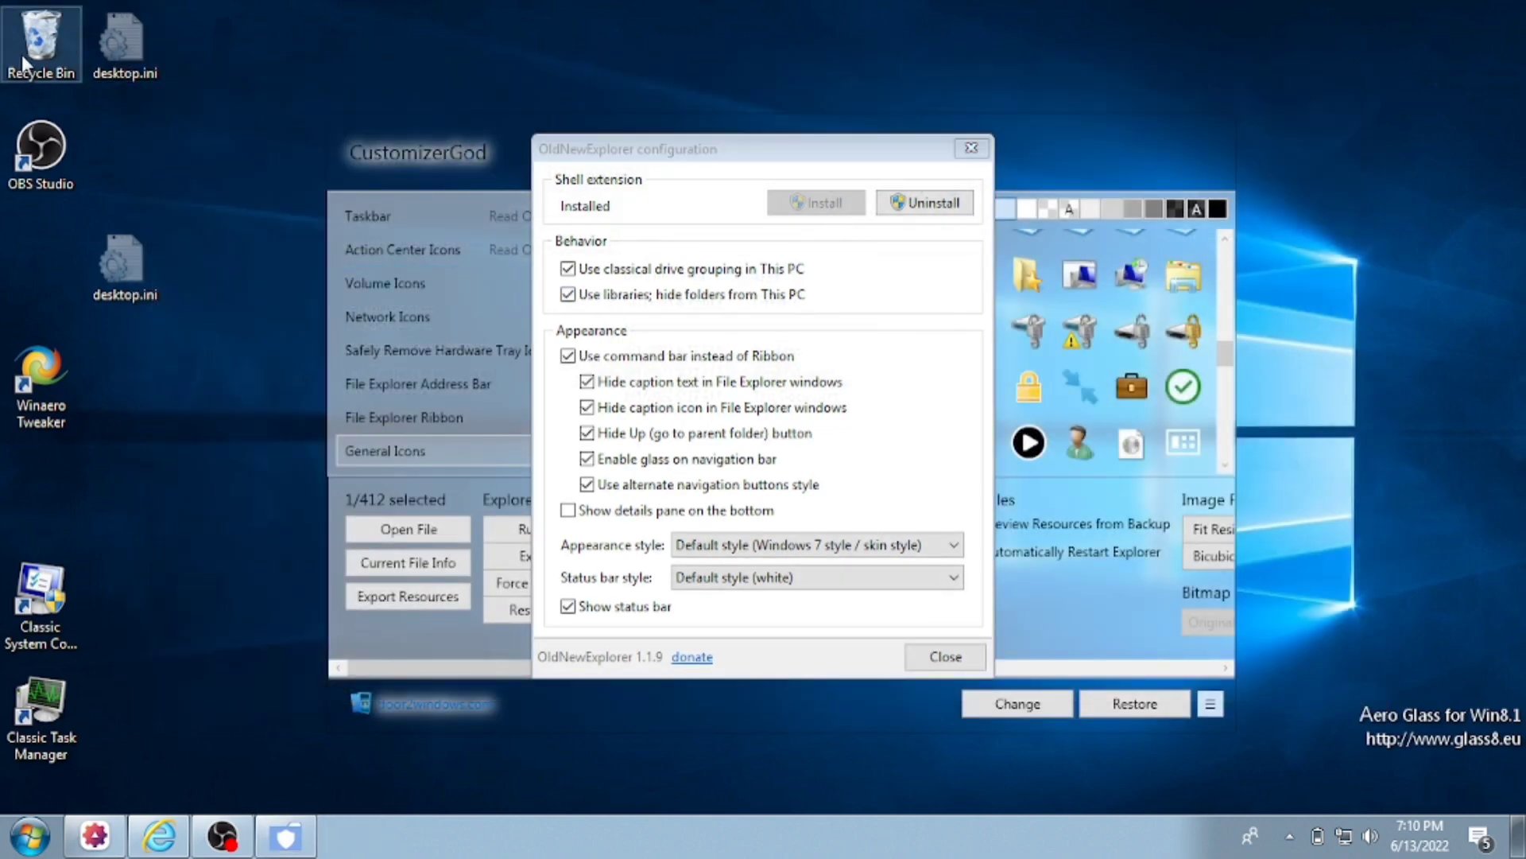
- In Folder Options, set 'Open File Explorer to' This PC and apply with OK
{"action": "double_click", "coordinate": [36, 48]}
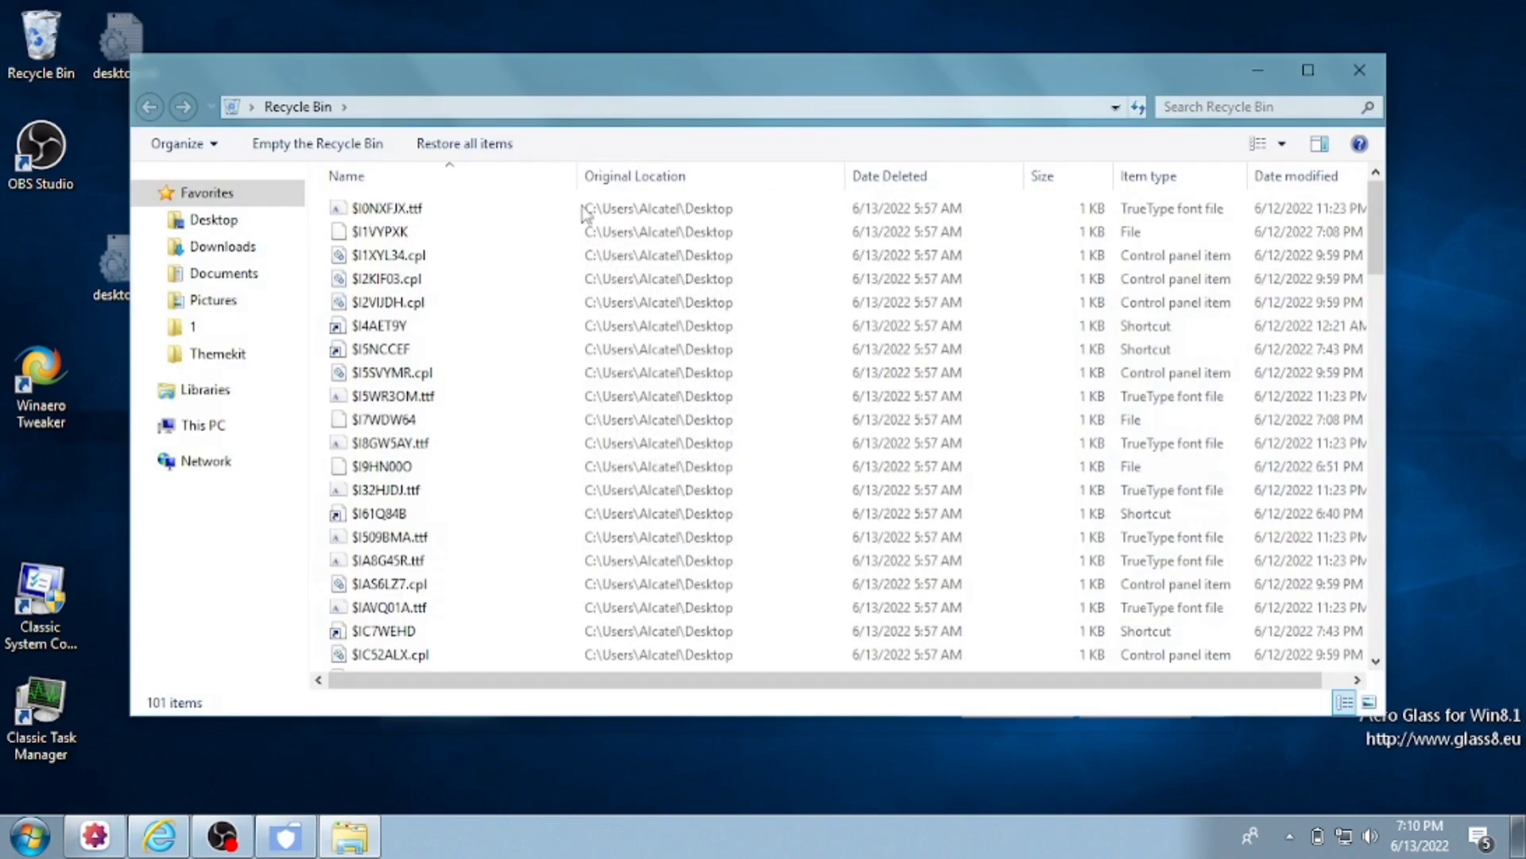
{"action": "left_click", "coordinate": [238, 427]}
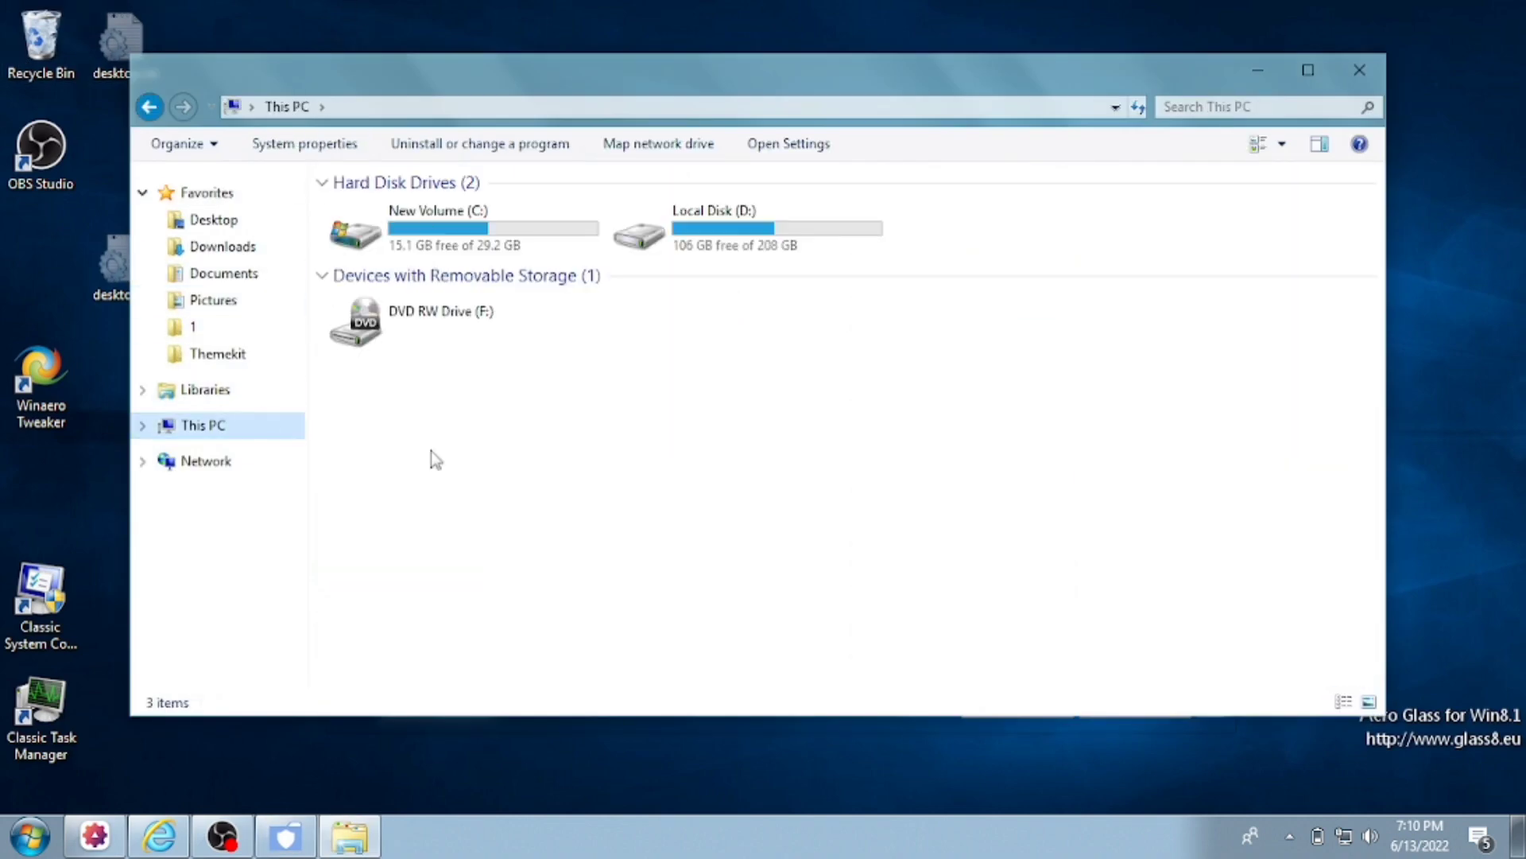
{"action": "left_click", "coordinate": [211, 145]}
{"action": "left_click", "coordinate": [268, 363]}
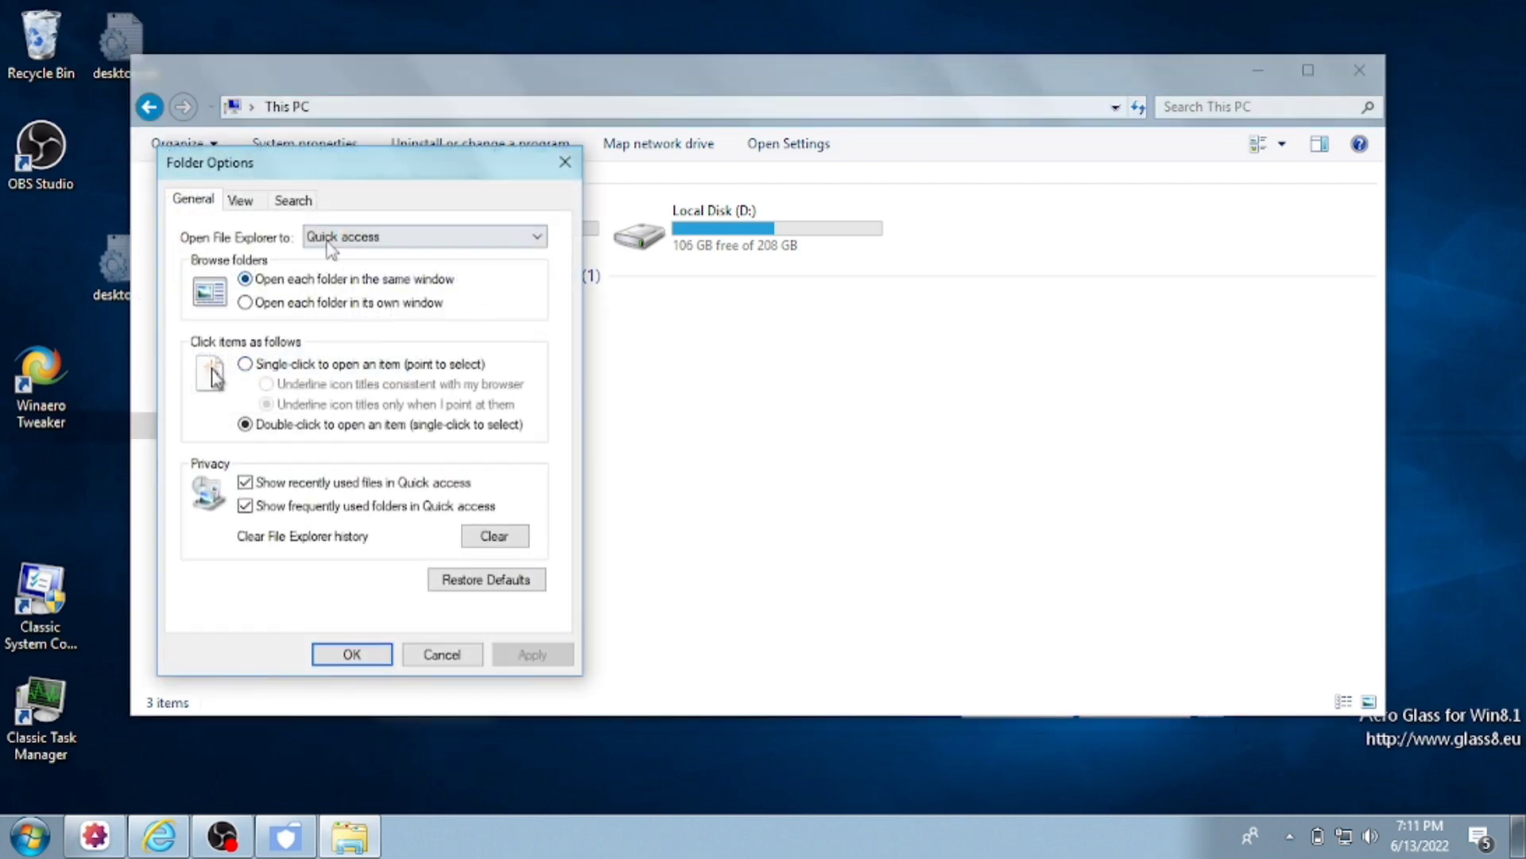
{"action": "left_click", "coordinate": [331, 249]}
{"action": "left_click", "coordinate": [350, 264]}
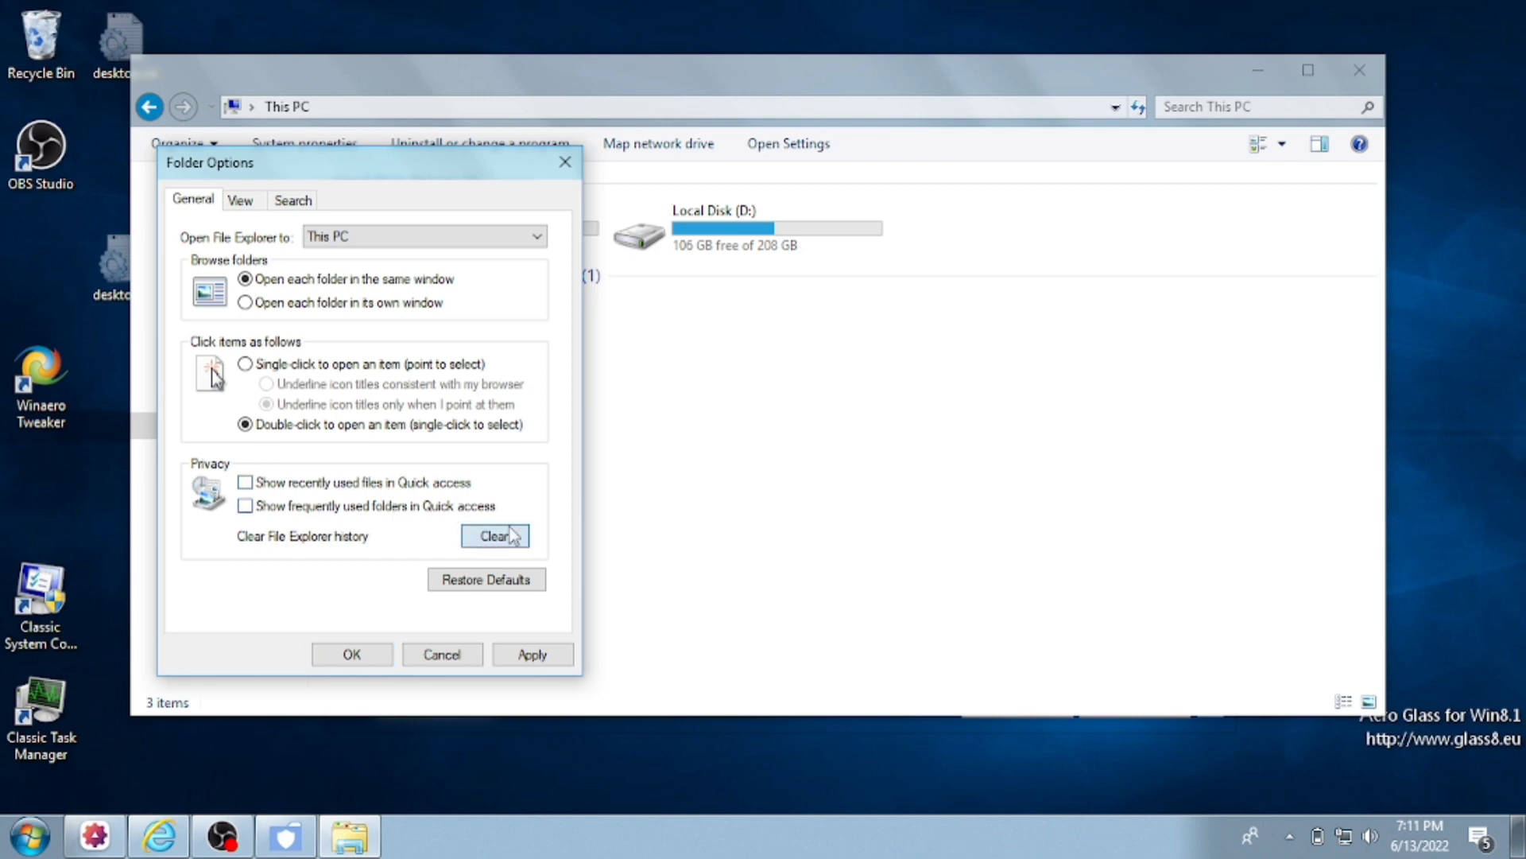
{"action": "left_click", "coordinate": [352, 654]}
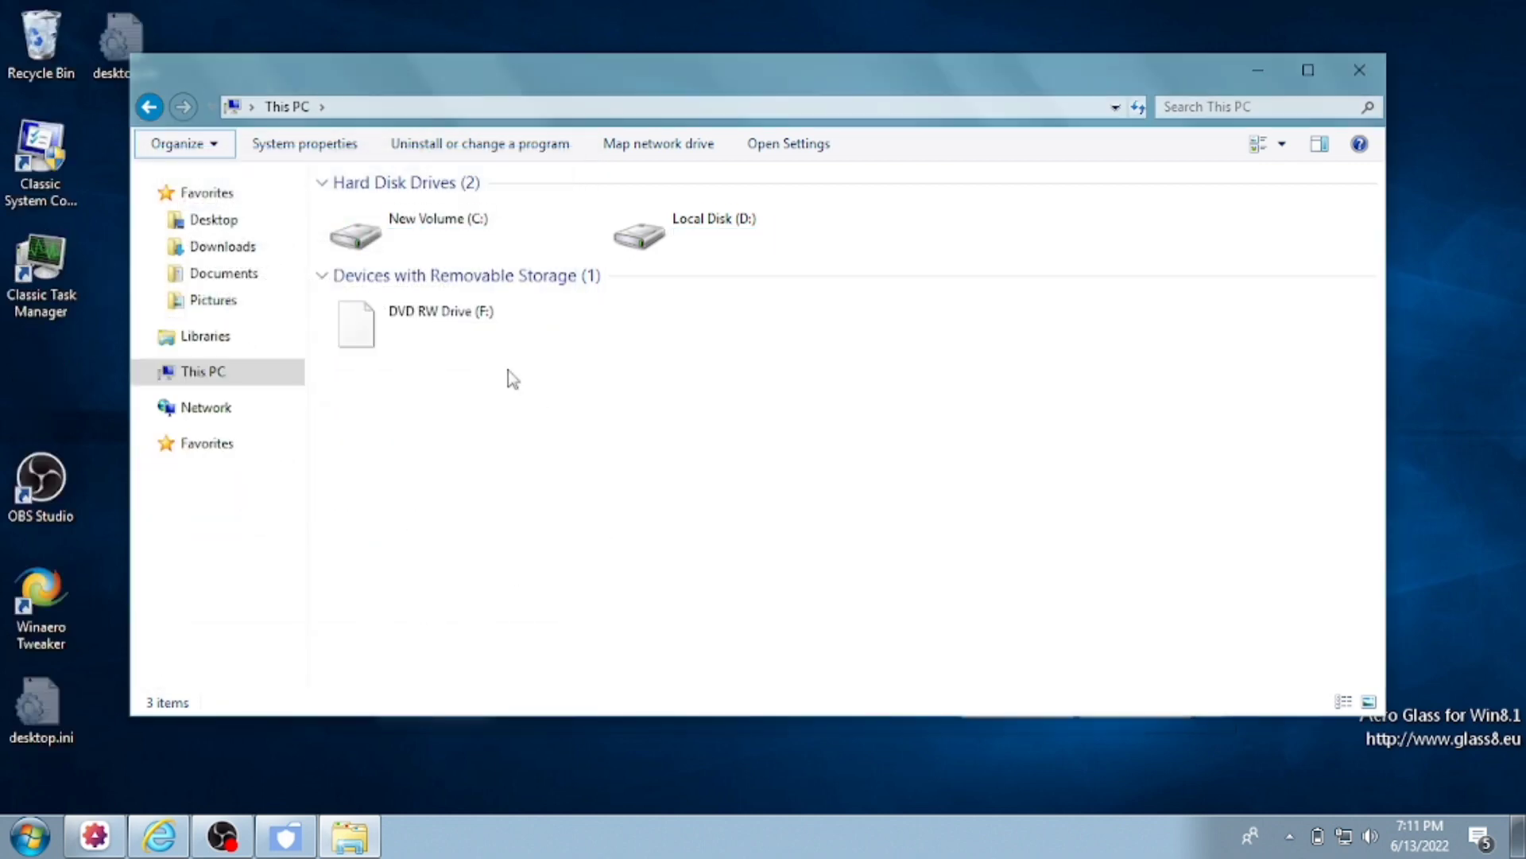
- Unpin Documents and Pictures from Quick access in Favorites
{"action": "right_click", "coordinate": [235, 271]}
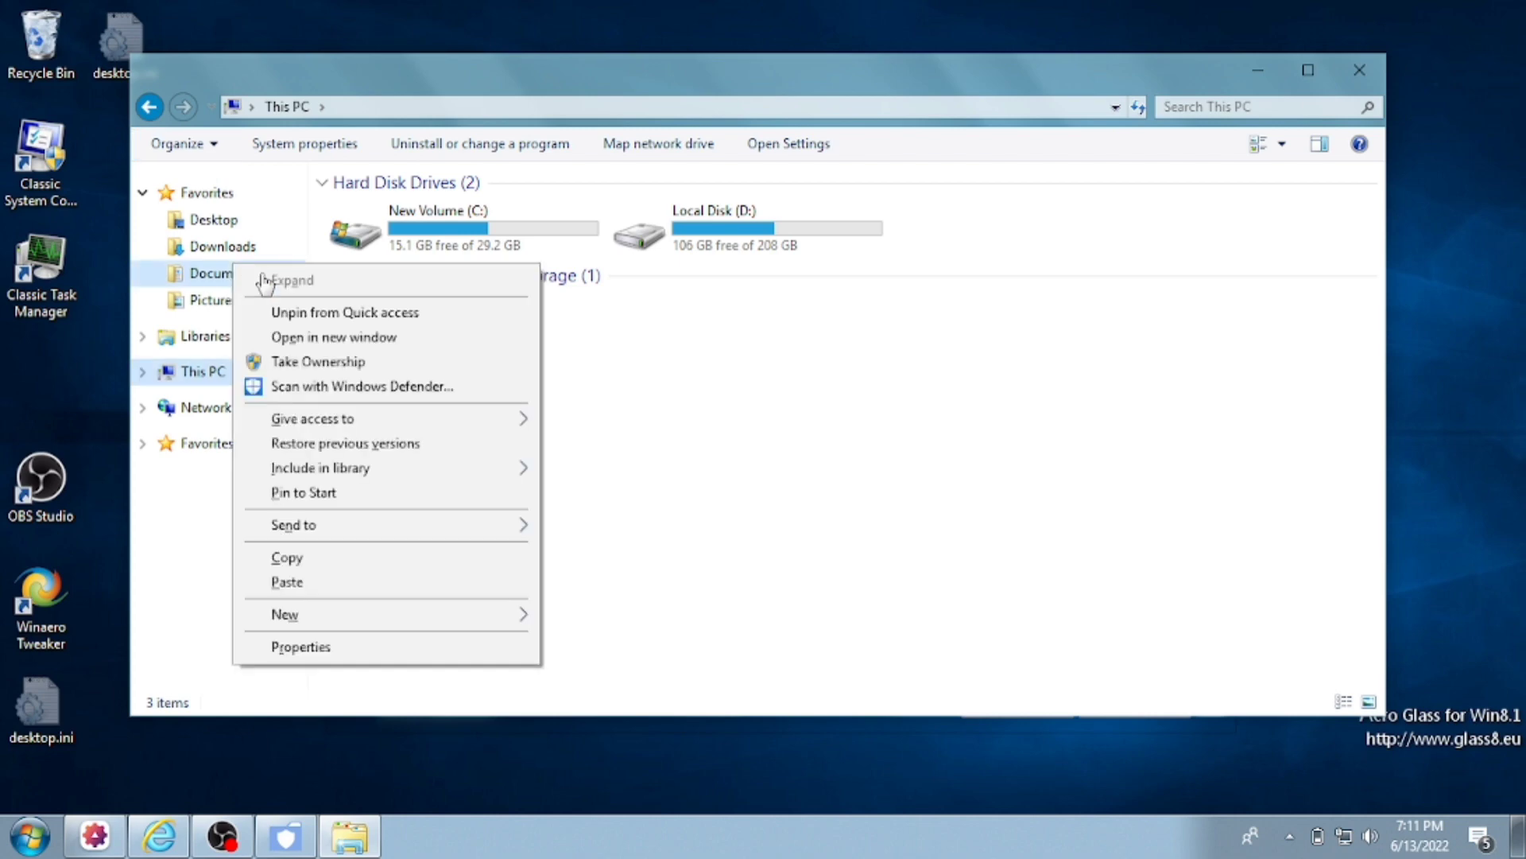
{"action": "left_click", "coordinate": [312, 312]}
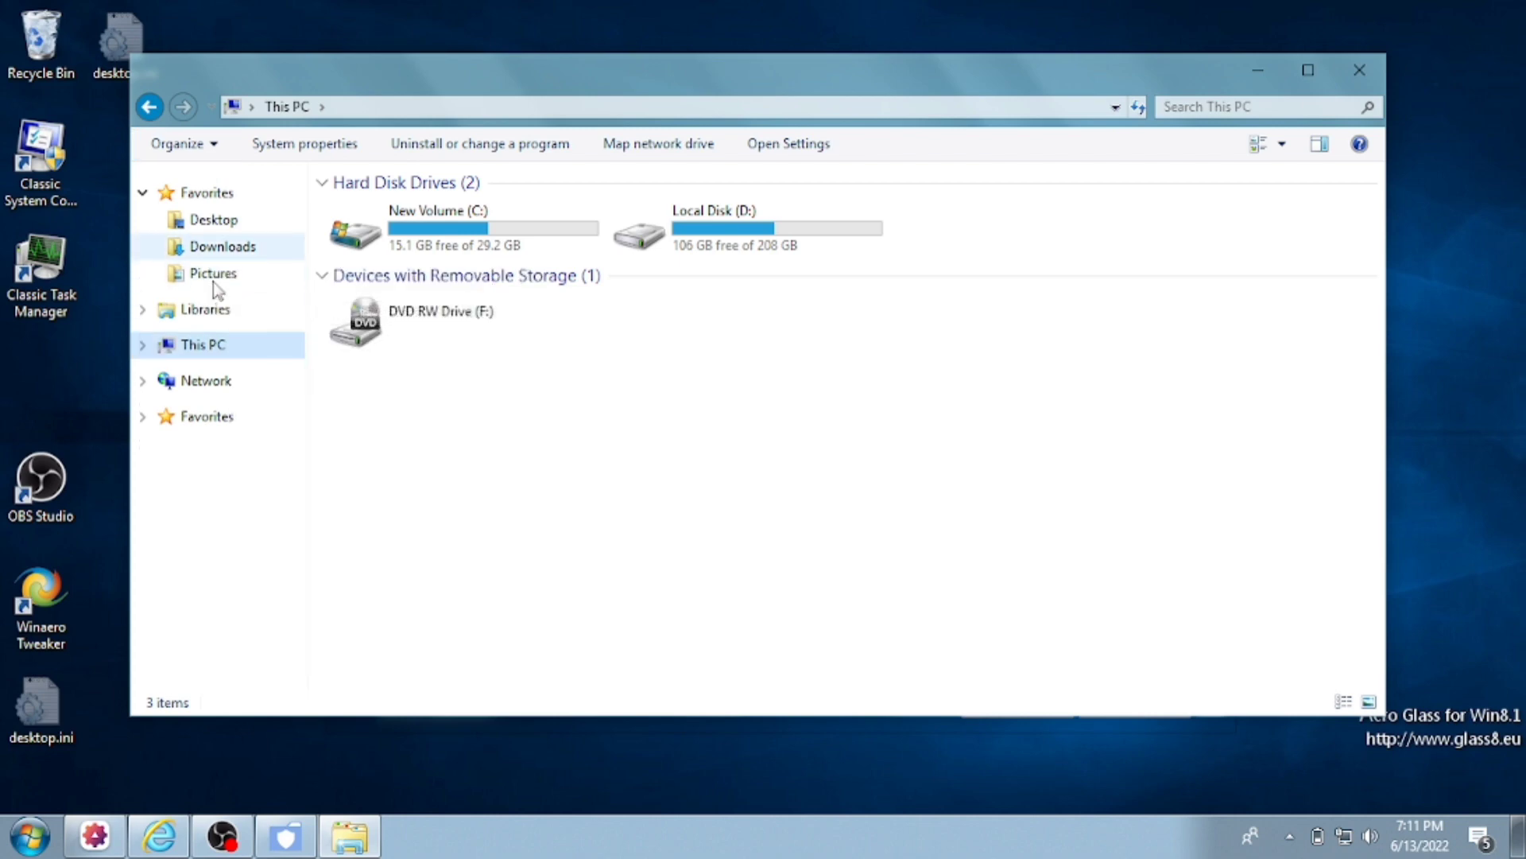
{"action": "right_click", "coordinate": [201, 277]}
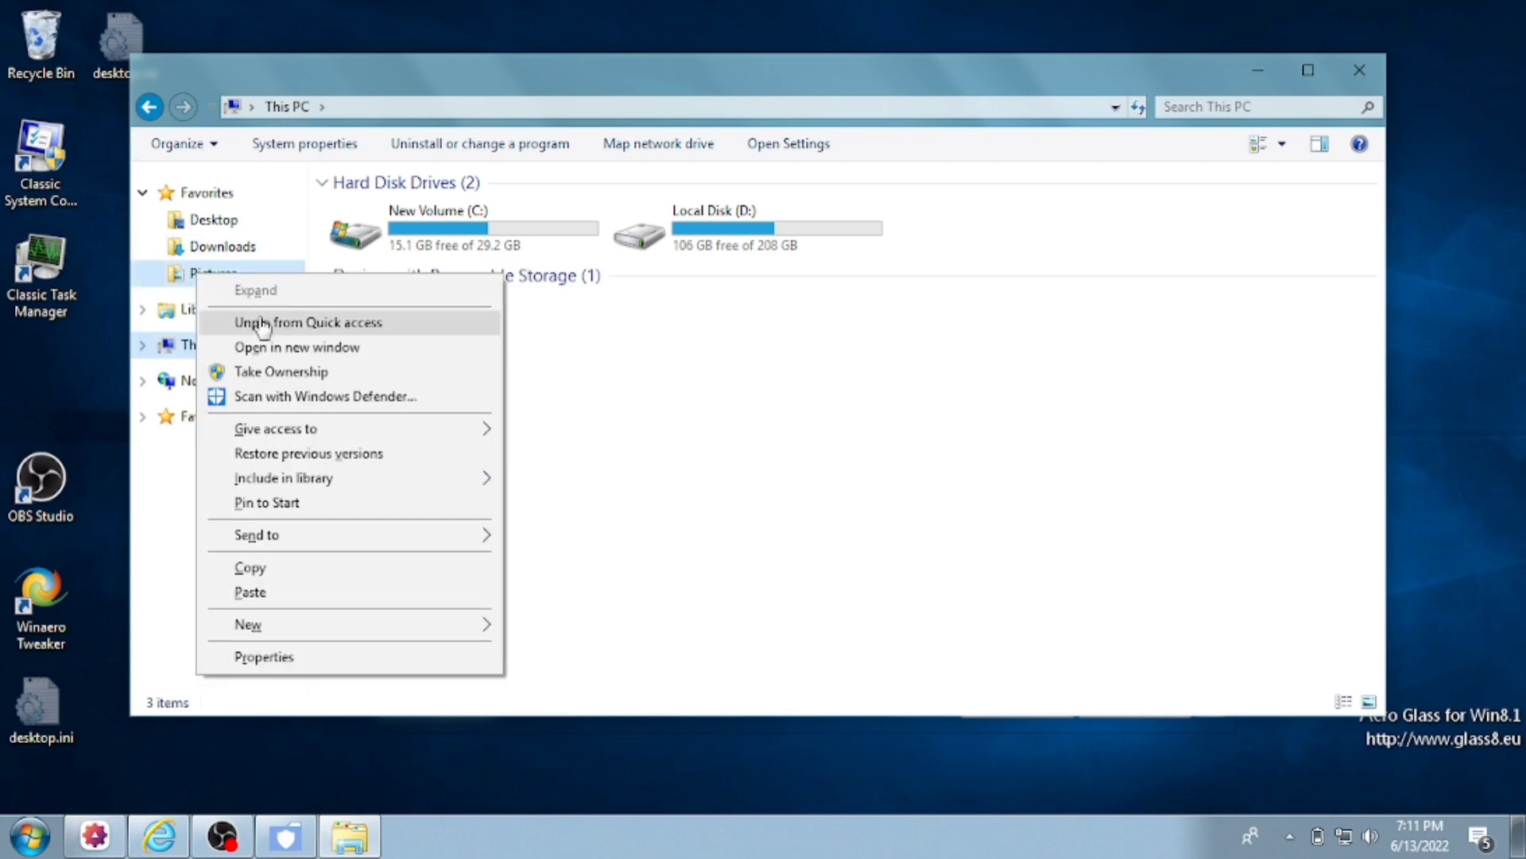
{"action": "left_click", "coordinate": [263, 322]}
- Expand Libraries in the navigation pane and launch Winaero Tweaker from Start
{"action": "left_click", "coordinate": [143, 282]}
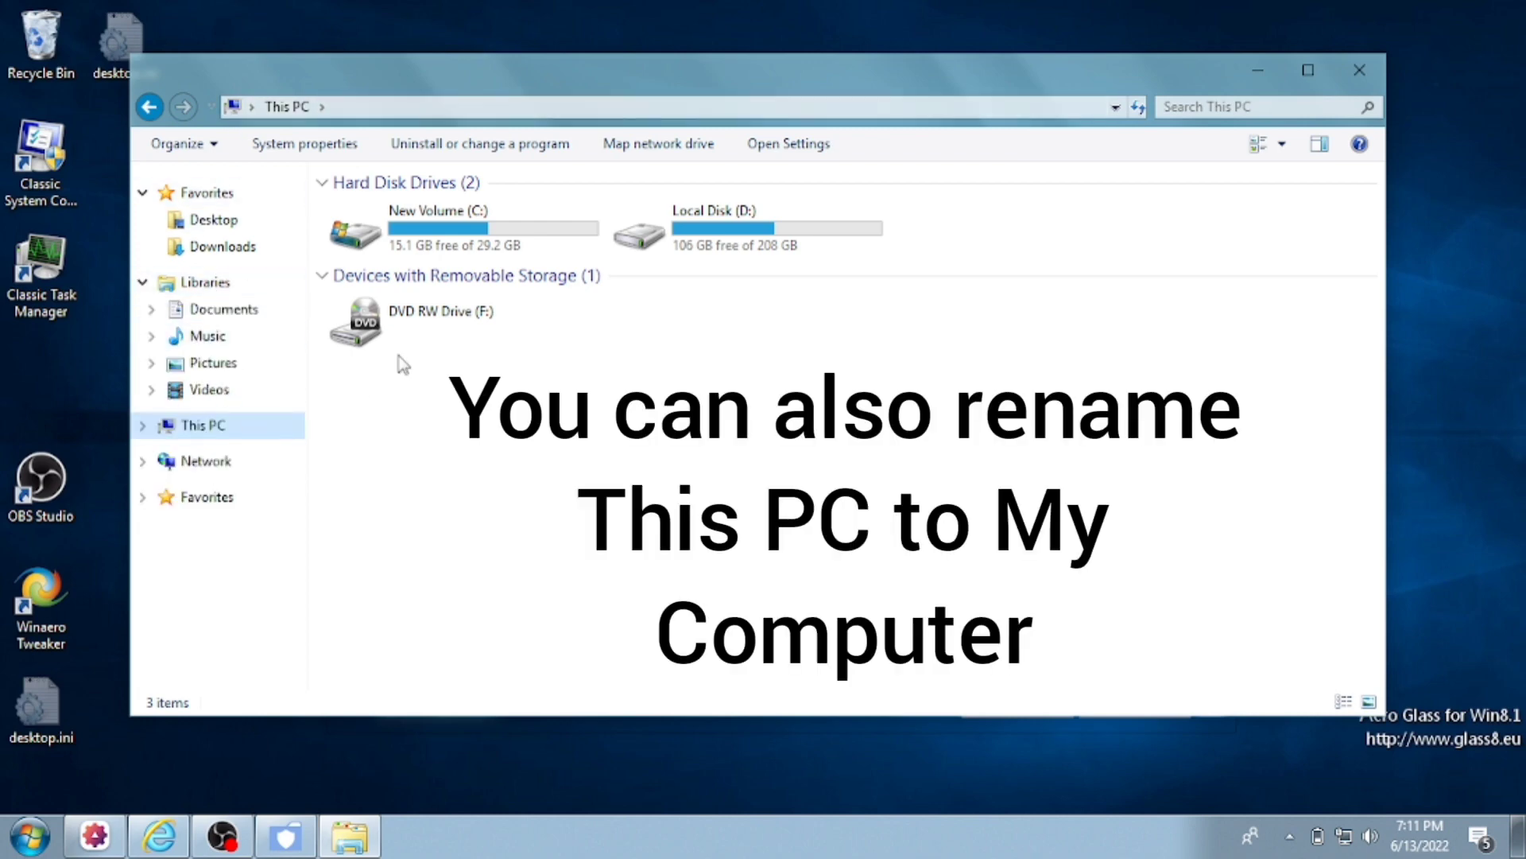
{"action": "left_click", "coordinate": [30, 835]}
{"action": "left_click", "coordinate": [89, 579]}
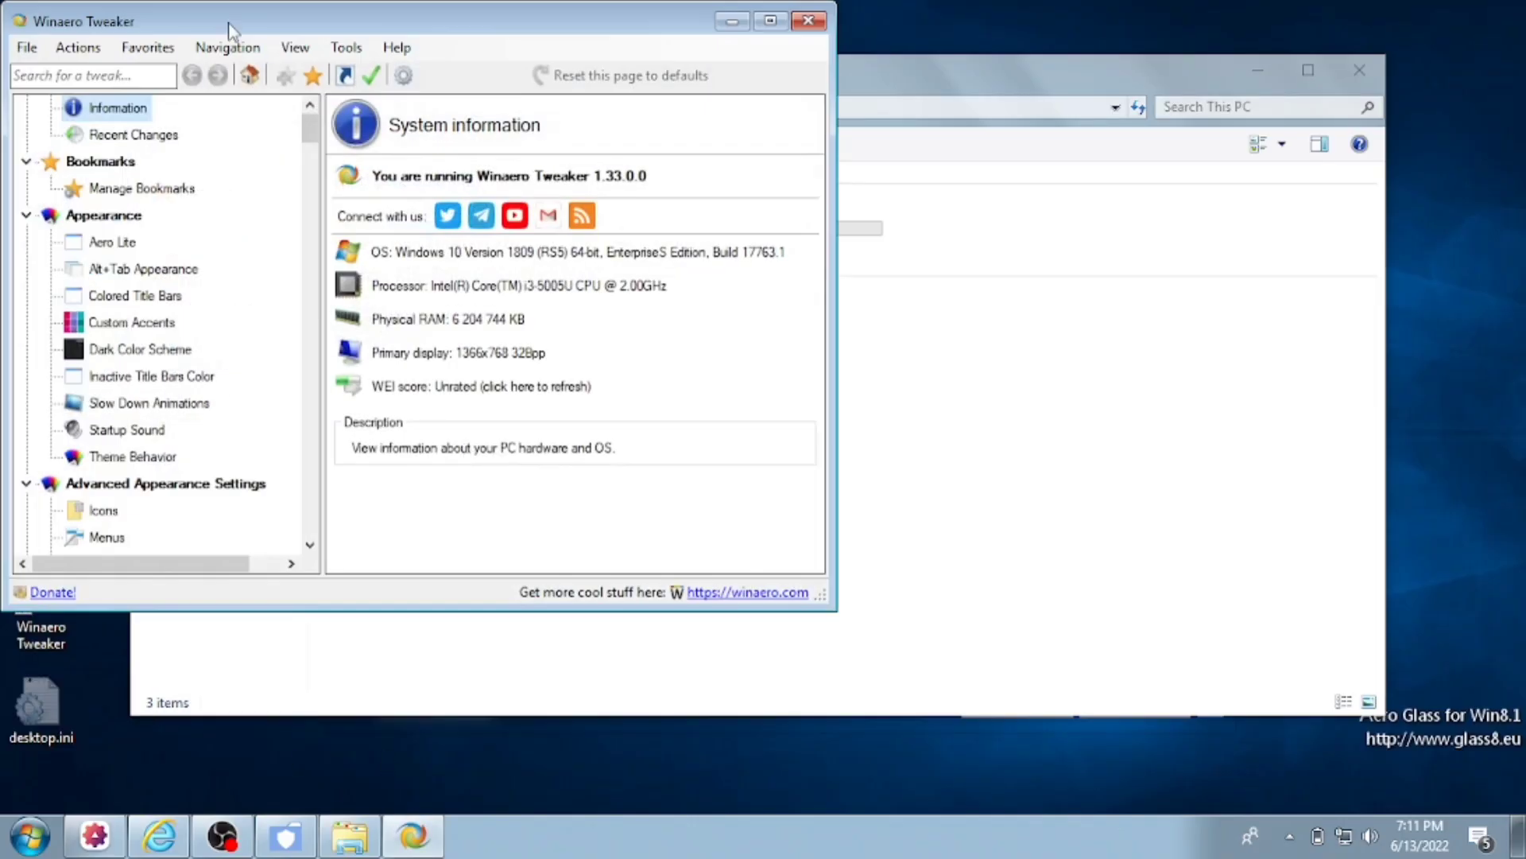
- Search the tweaks for 'navig' and open Navigation Pane - Custom Items
{"action": "left_click_drag", "start_coordinate": [174, 32], "coordinate": [446, 112]}
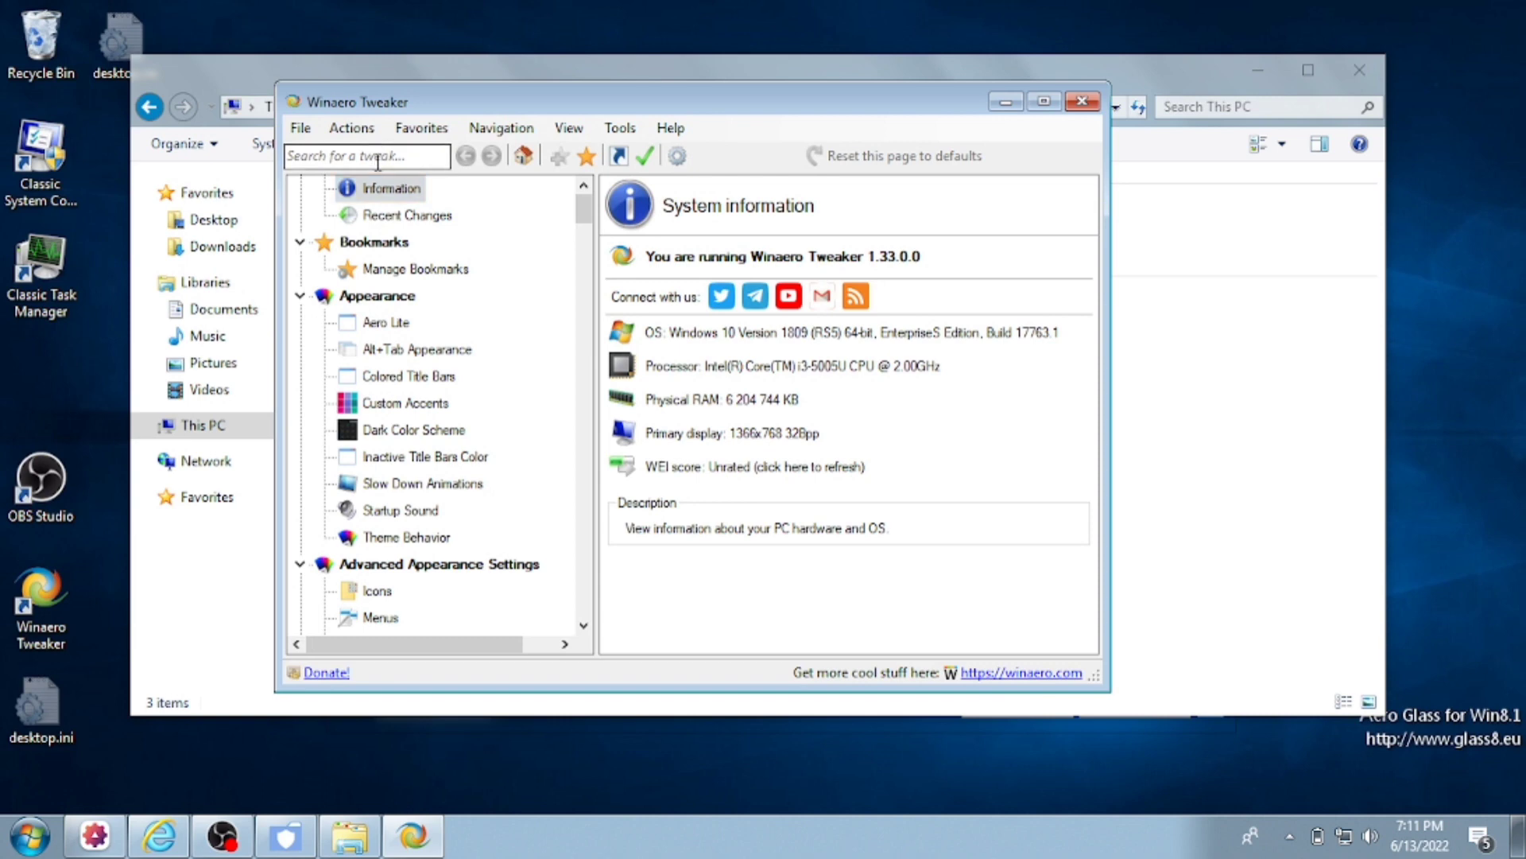
{"action": "left_click", "coordinate": [377, 159]}
{"action": "type", "text": "shell"}
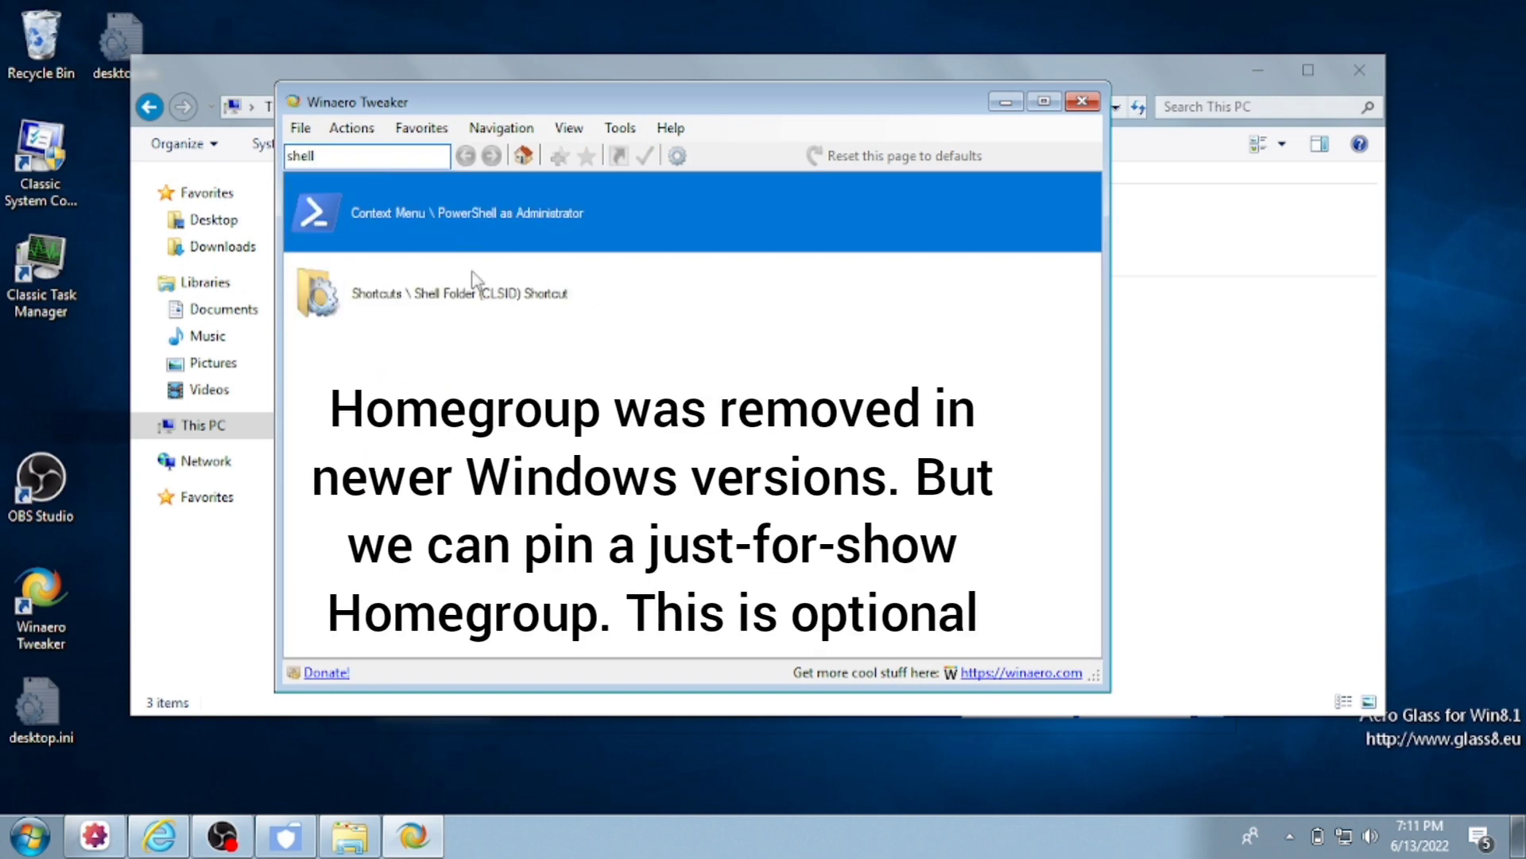
{"action": "key", "text": "ctrl+a"}
{"action": "type", "text": "navig"}
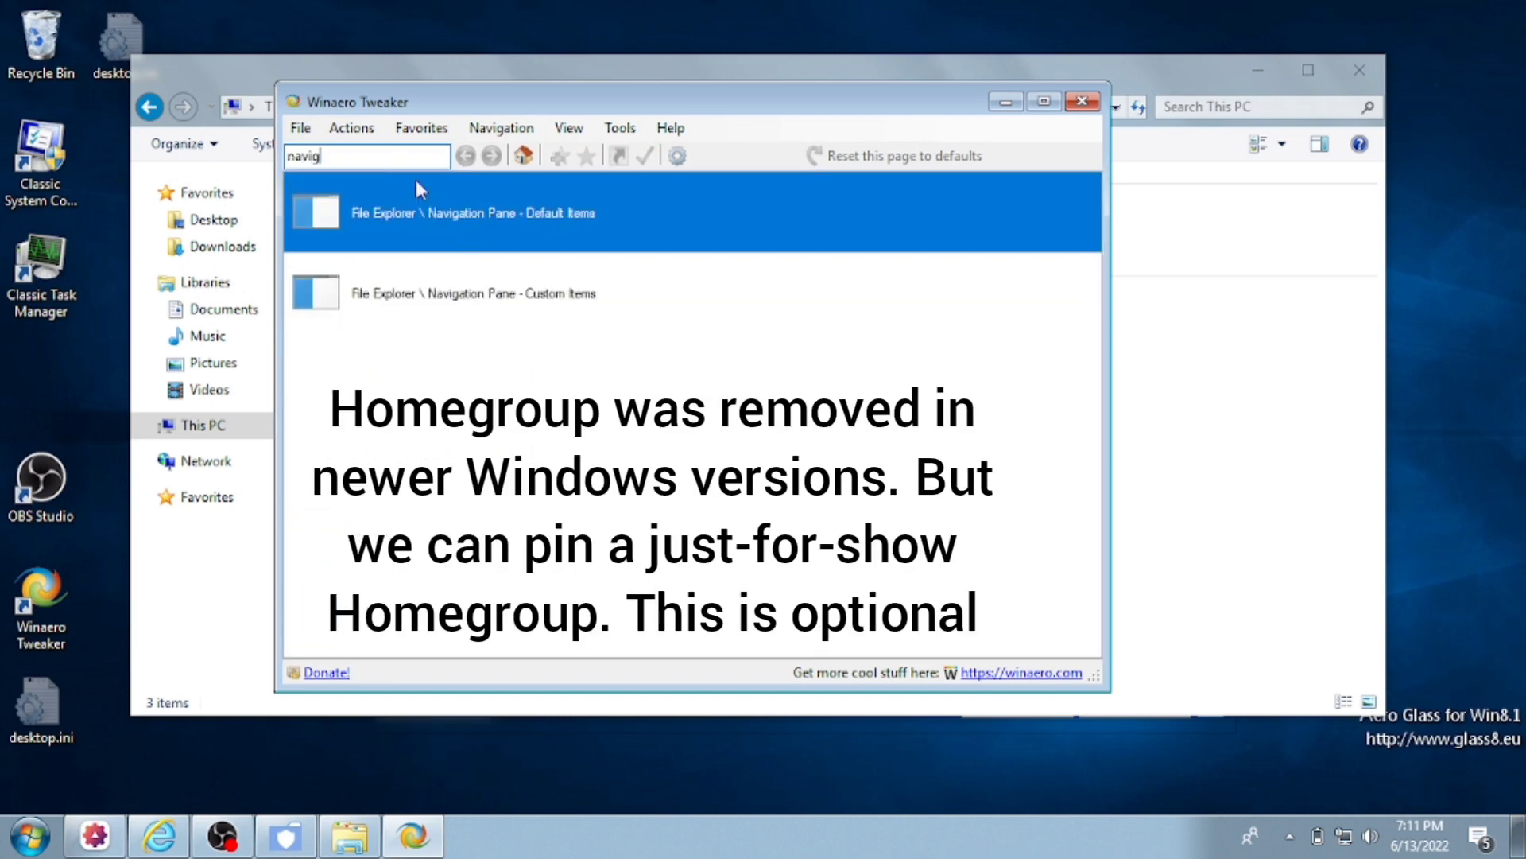
{"action": "left_click", "coordinate": [474, 293]}
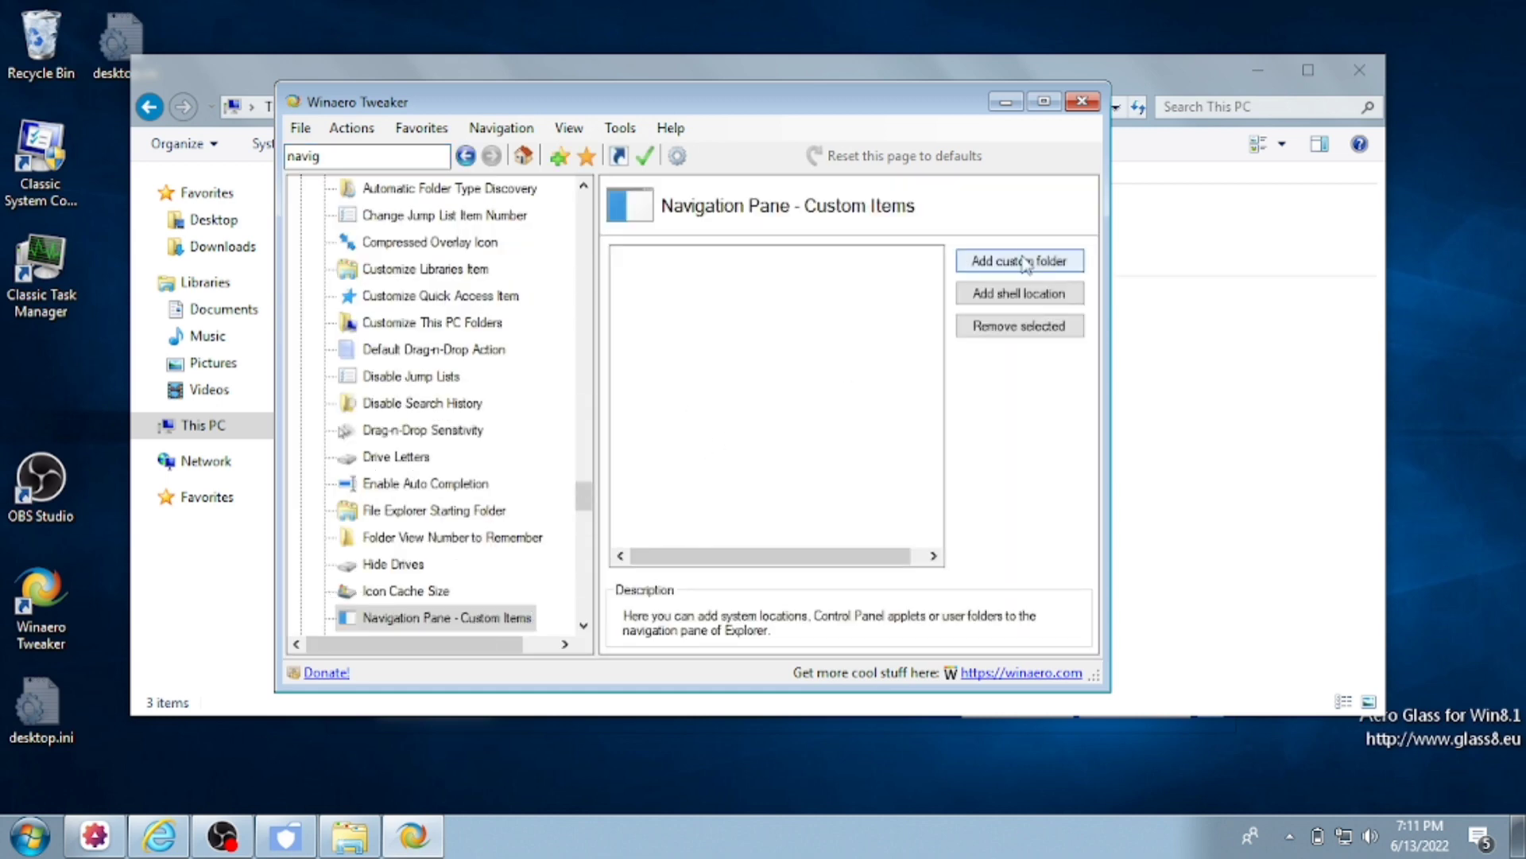
{"action": "left_click", "coordinate": [1021, 261]}
{"action": "left_click", "coordinate": [811, 509]}
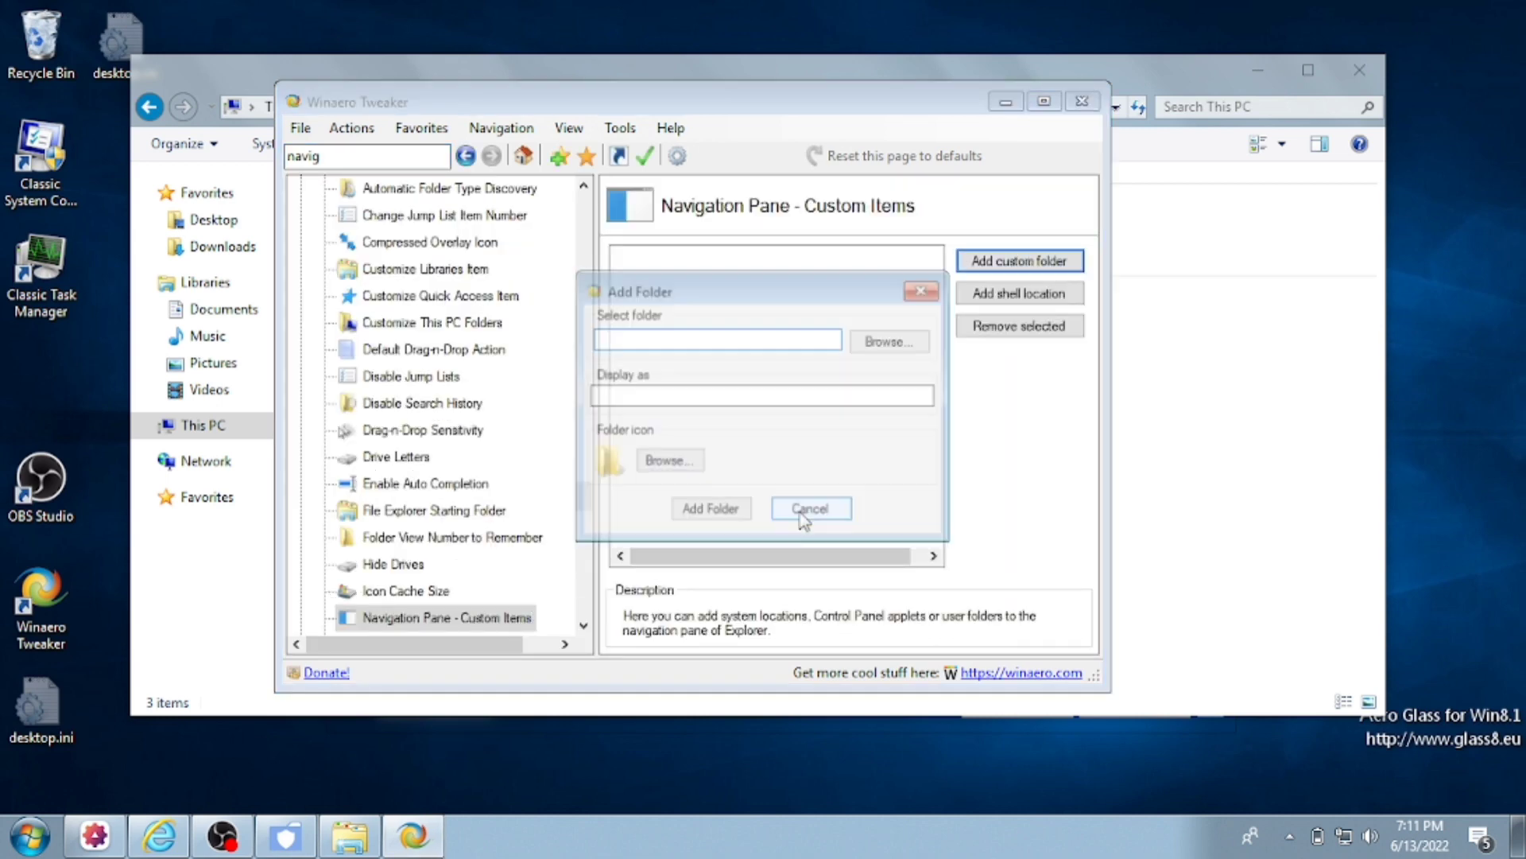
- Filter shell locations by 'homeg', pick the third Homegroup entry, and test it
{"action": "left_click", "coordinate": [965, 294]}
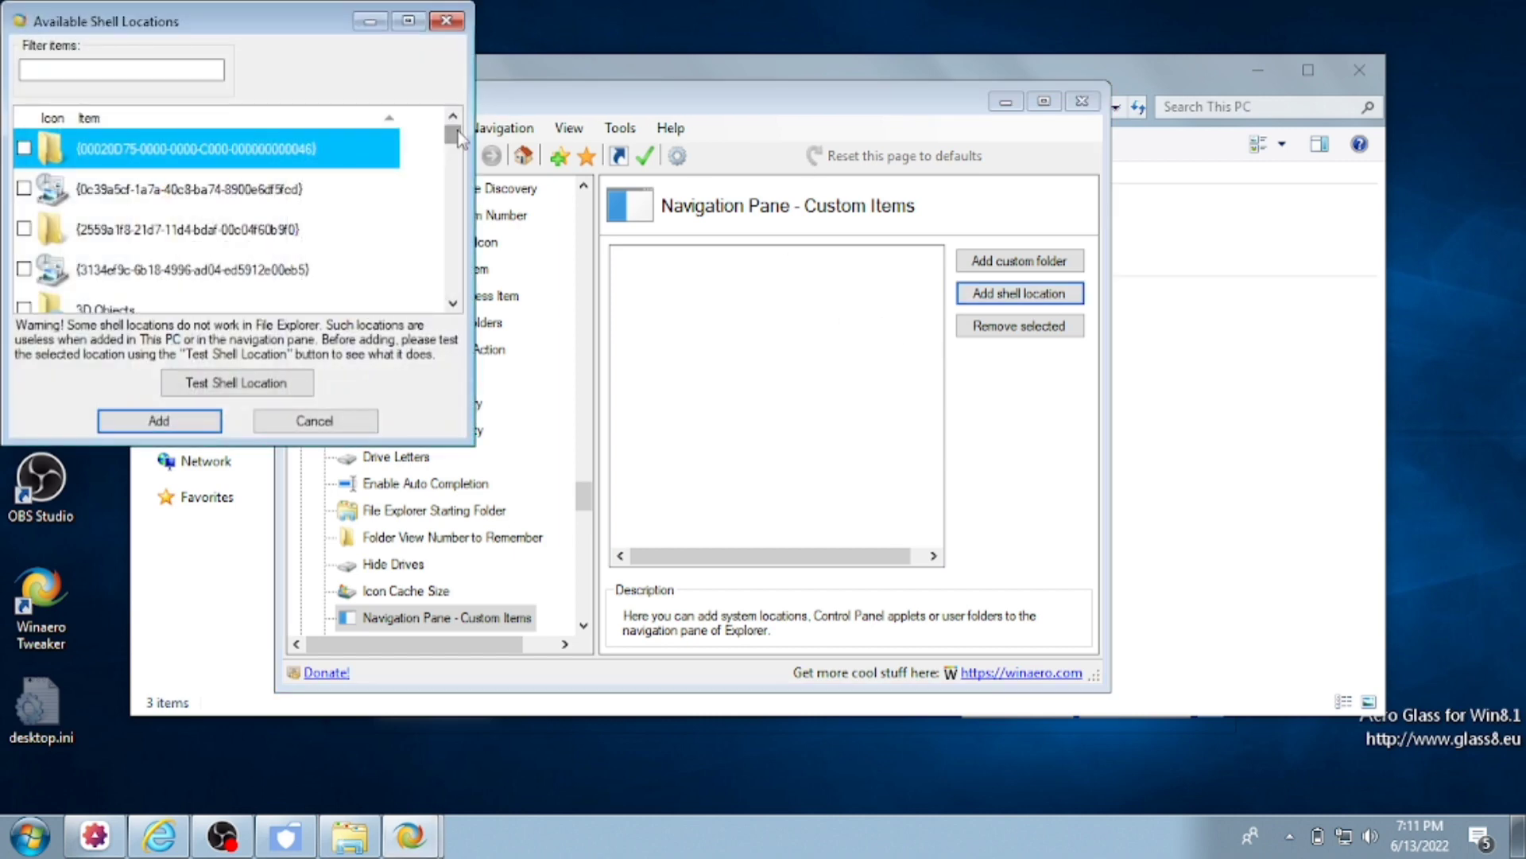
{"action": "left_click_drag", "start_coordinate": [458, 134], "coordinate": [459, 166]}
{"action": "type", "text": "homeg"}
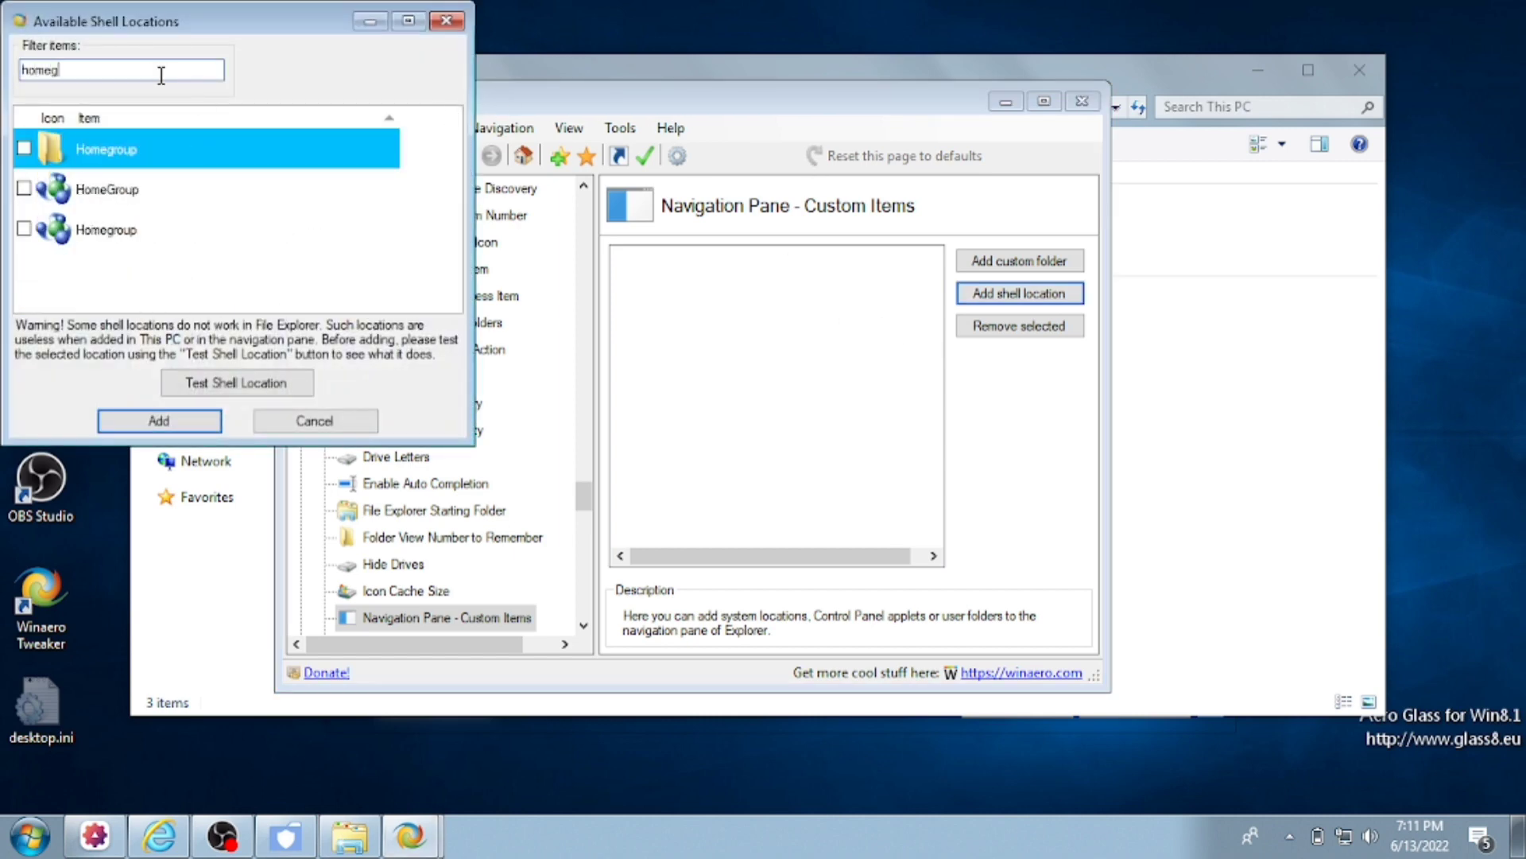
{"action": "left_click", "coordinate": [163, 195]}
{"action": "left_click", "coordinate": [191, 231]}
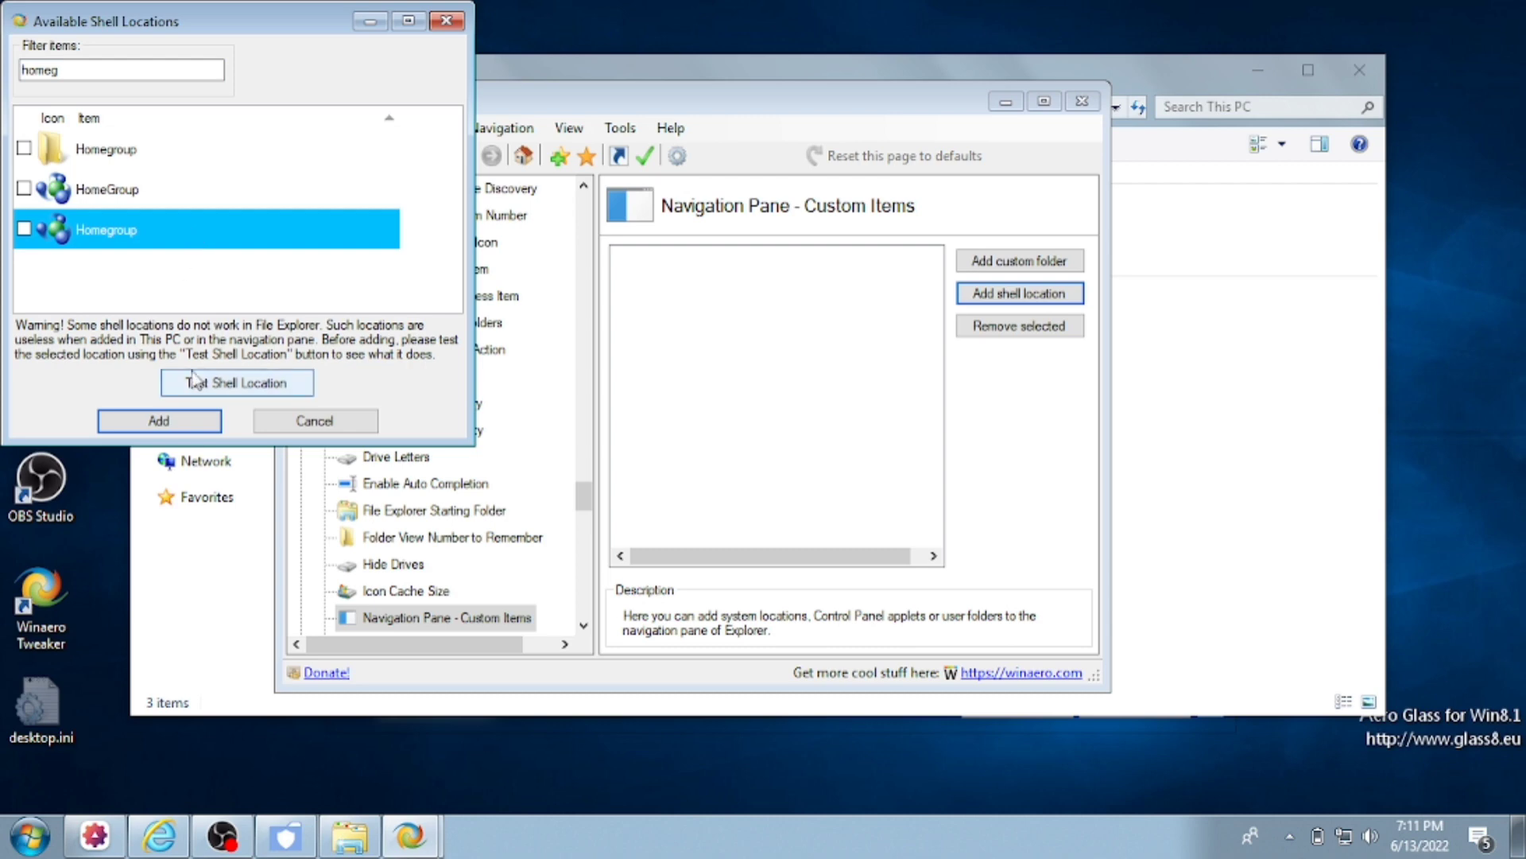
{"action": "left_click", "coordinate": [197, 385]}
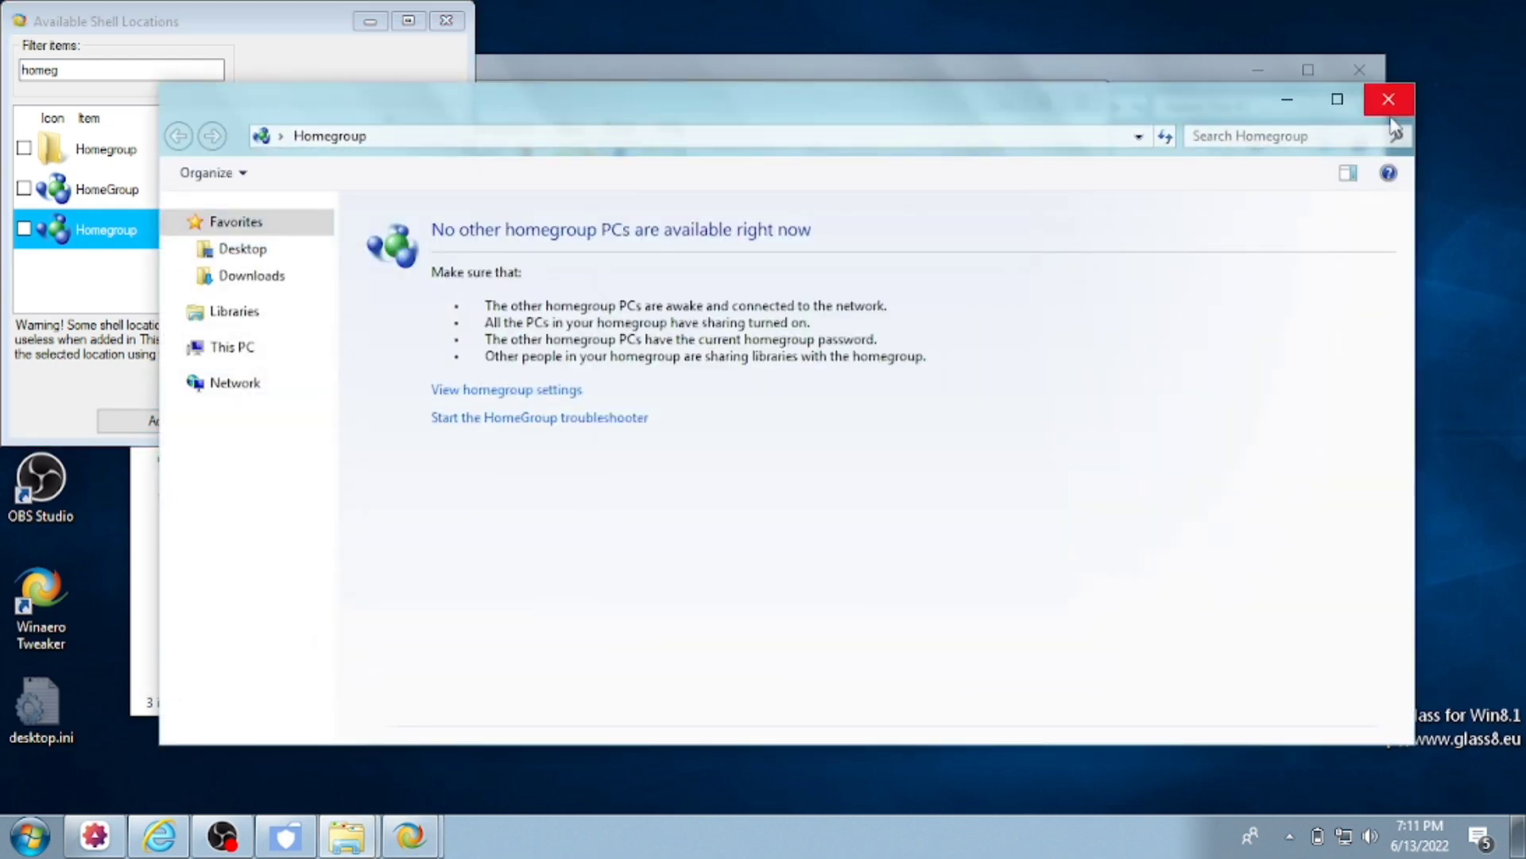
{"action": "left_click", "coordinate": [1389, 99]}
- Add Homegroup to the navigation pane, open it, and close the HomeGroup troubleshooter
{"action": "left_click", "coordinate": [182, 429]}
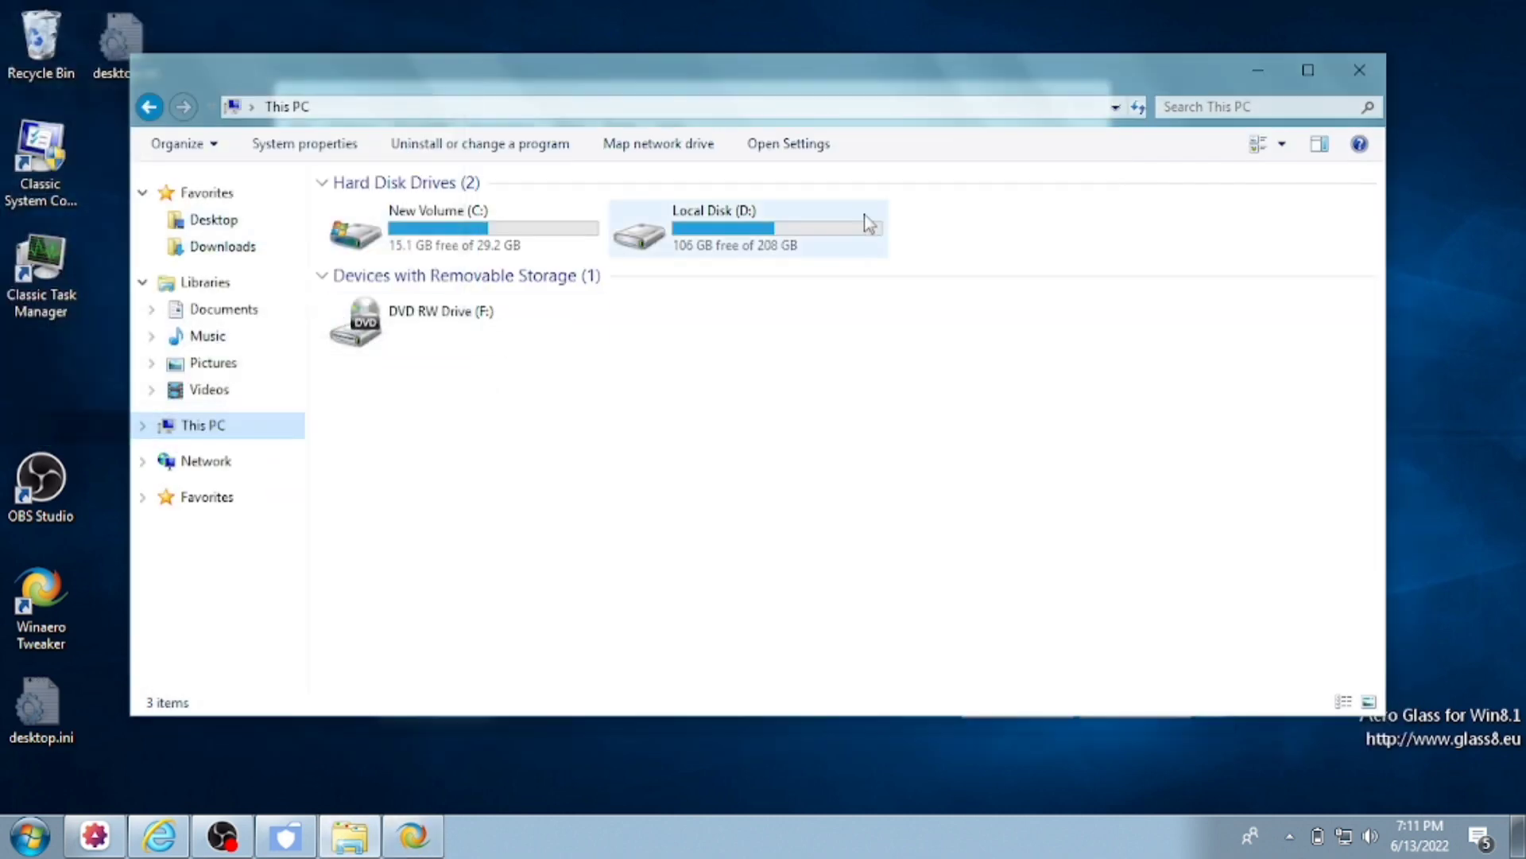
{"action": "left_click", "coordinate": [262, 493]}
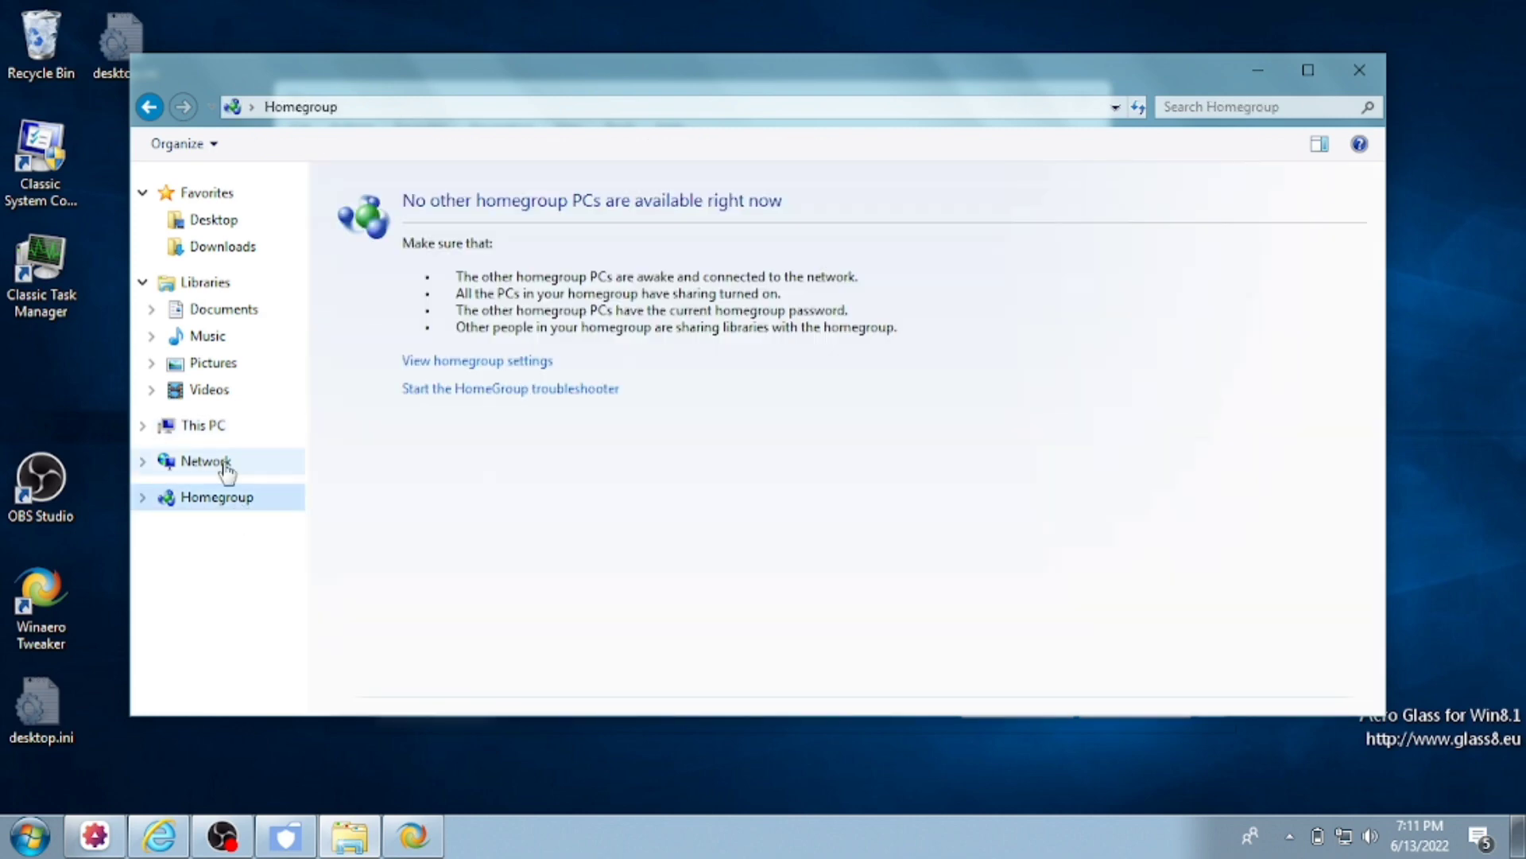
{"action": "left_click", "coordinate": [203, 459]}
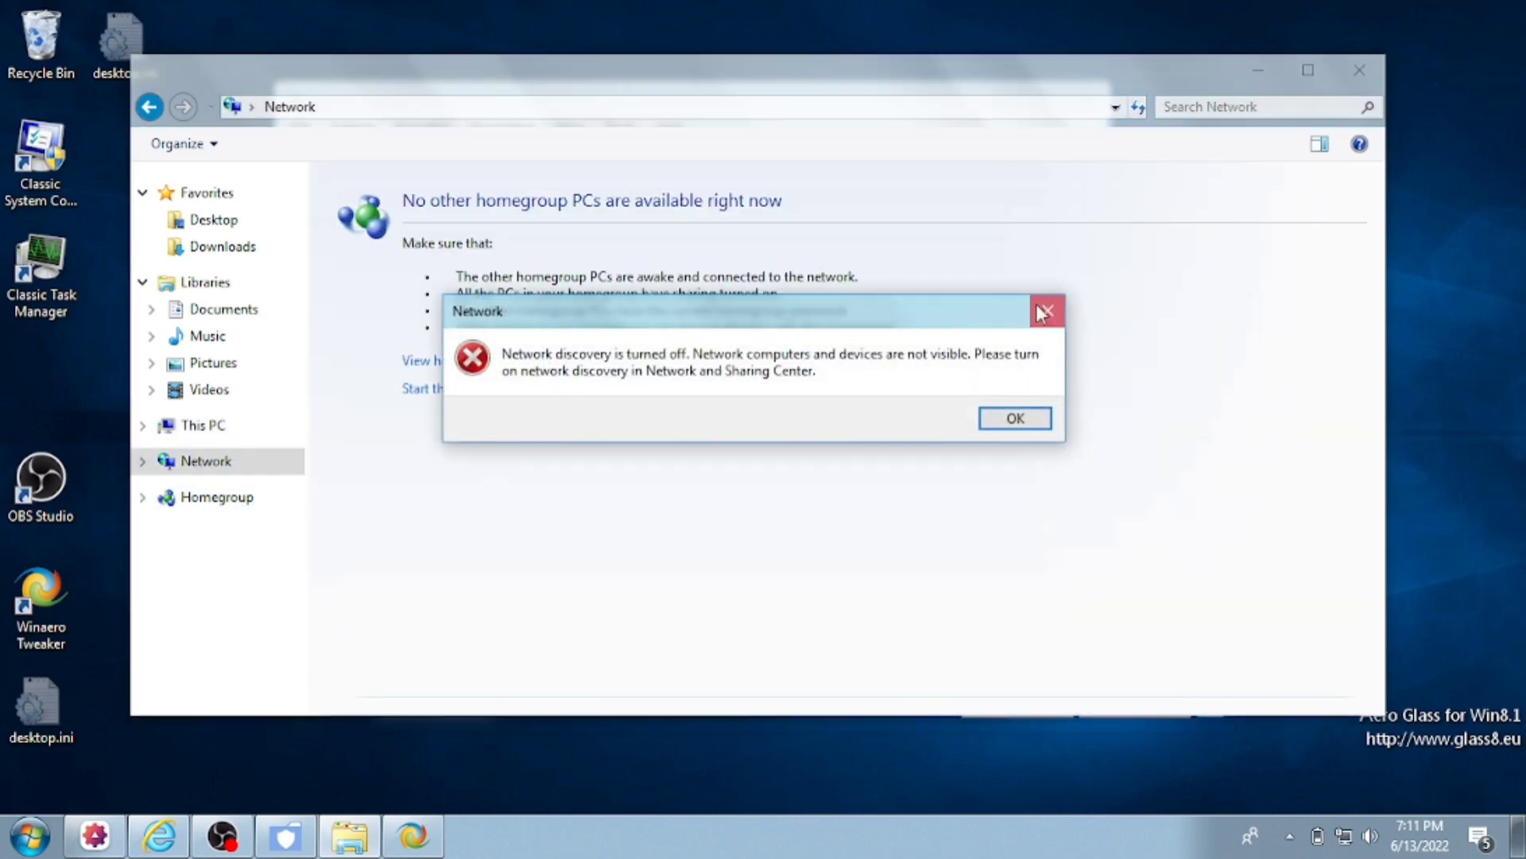
{"action": "left_click", "coordinate": [1043, 312]}
{"action": "left_click", "coordinate": [215, 458]}
{"action": "left_click", "coordinate": [213, 501]}
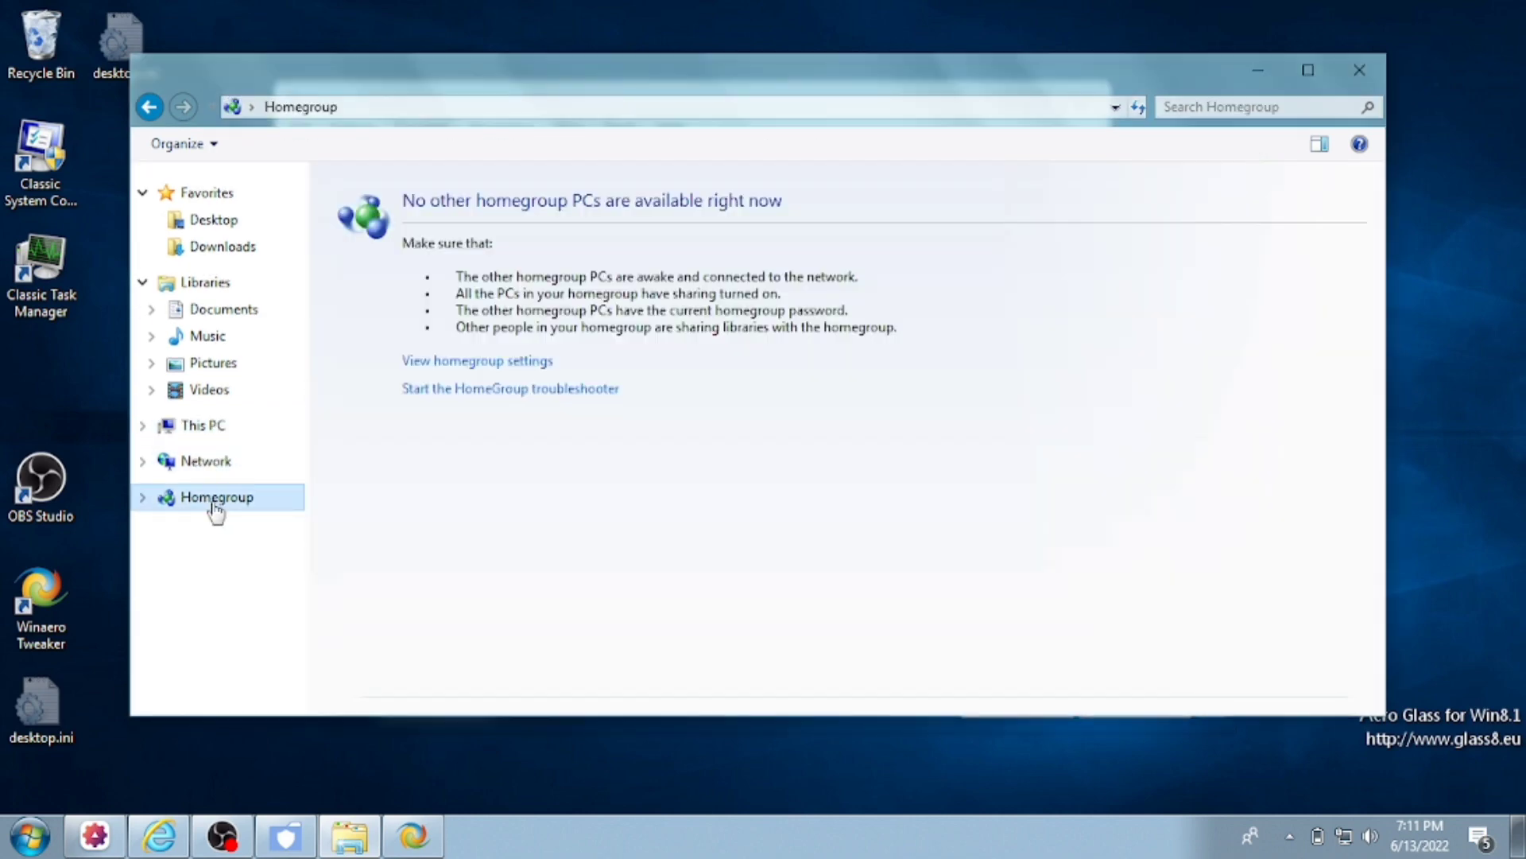
{"action": "left_click", "coordinate": [787, 400]}
{"action": "left_click", "coordinate": [1062, 177]}
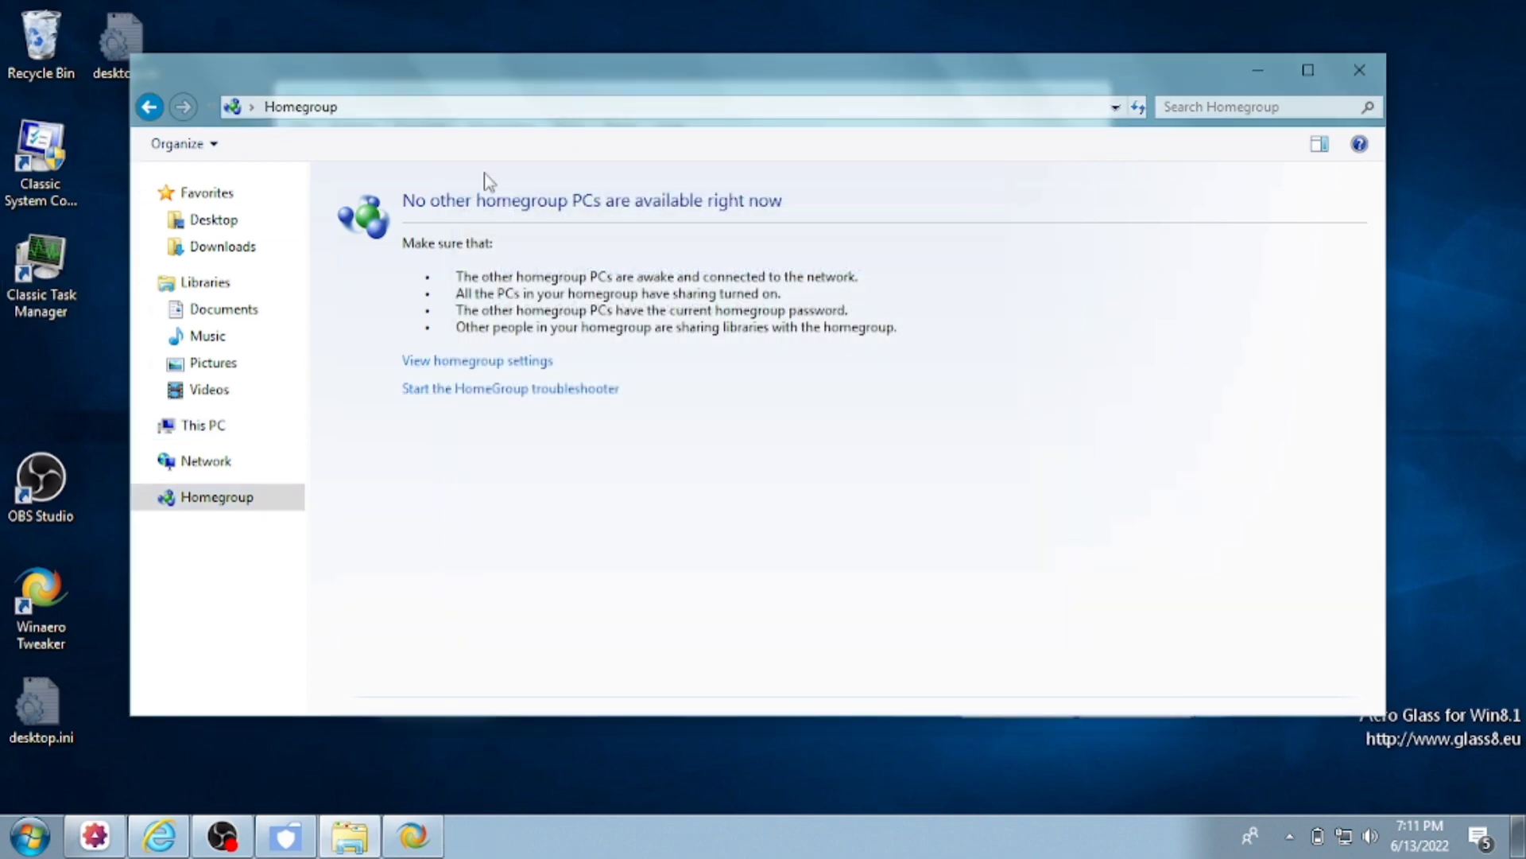
- Open the user folder on Local Disk (D:) in a second window and hide People from the taskbar
{"action": "left_click", "coordinate": [262, 311]}
{"action": "left_click", "coordinate": [450, 428]}
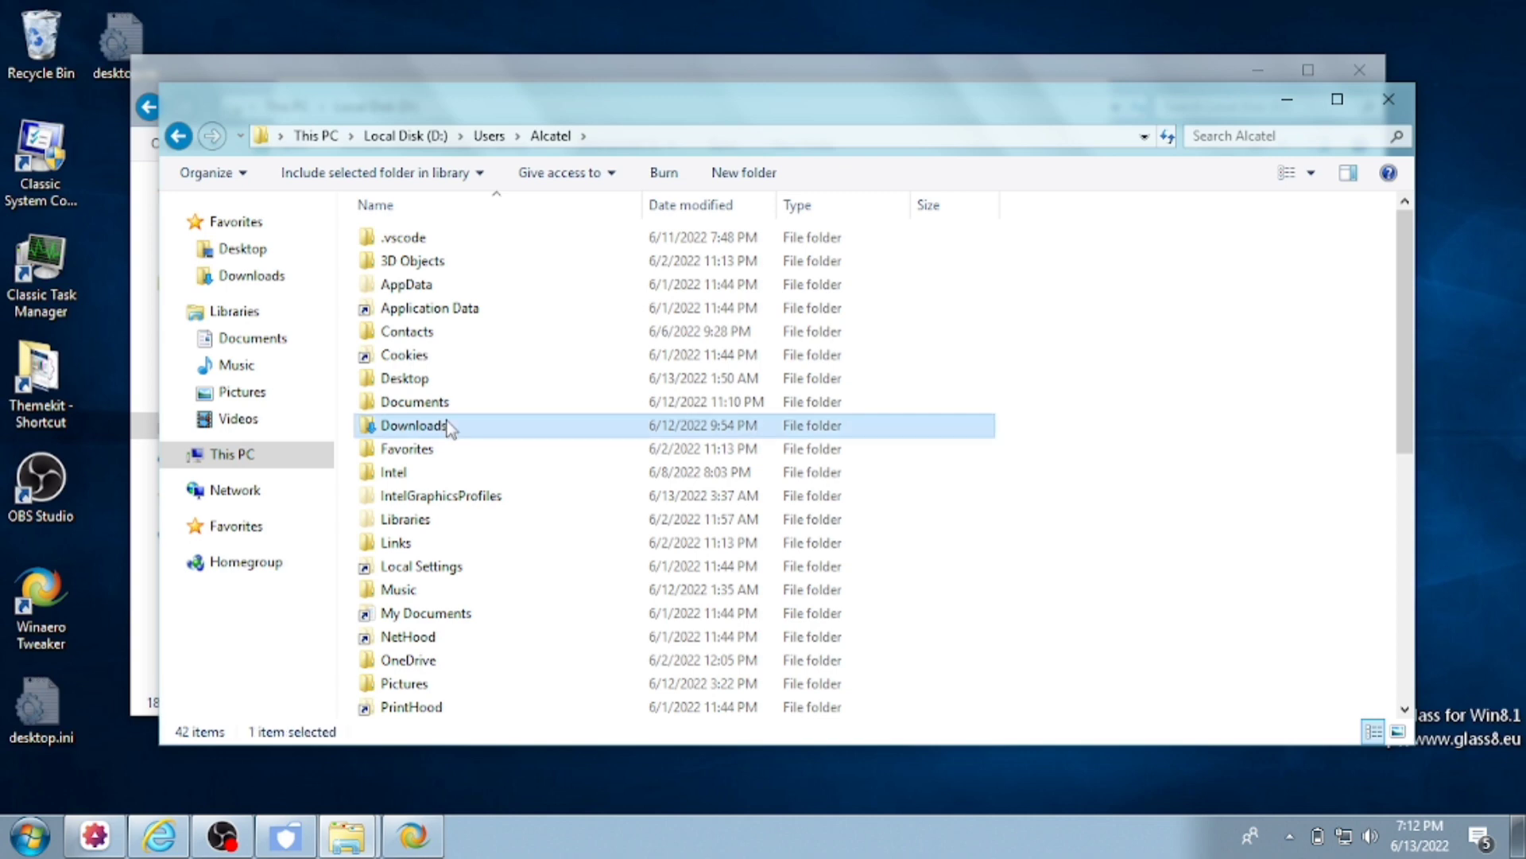
{"action": "right_click", "coordinate": [1228, 843]}
{"action": "left_click", "coordinate": [1234, 453]}
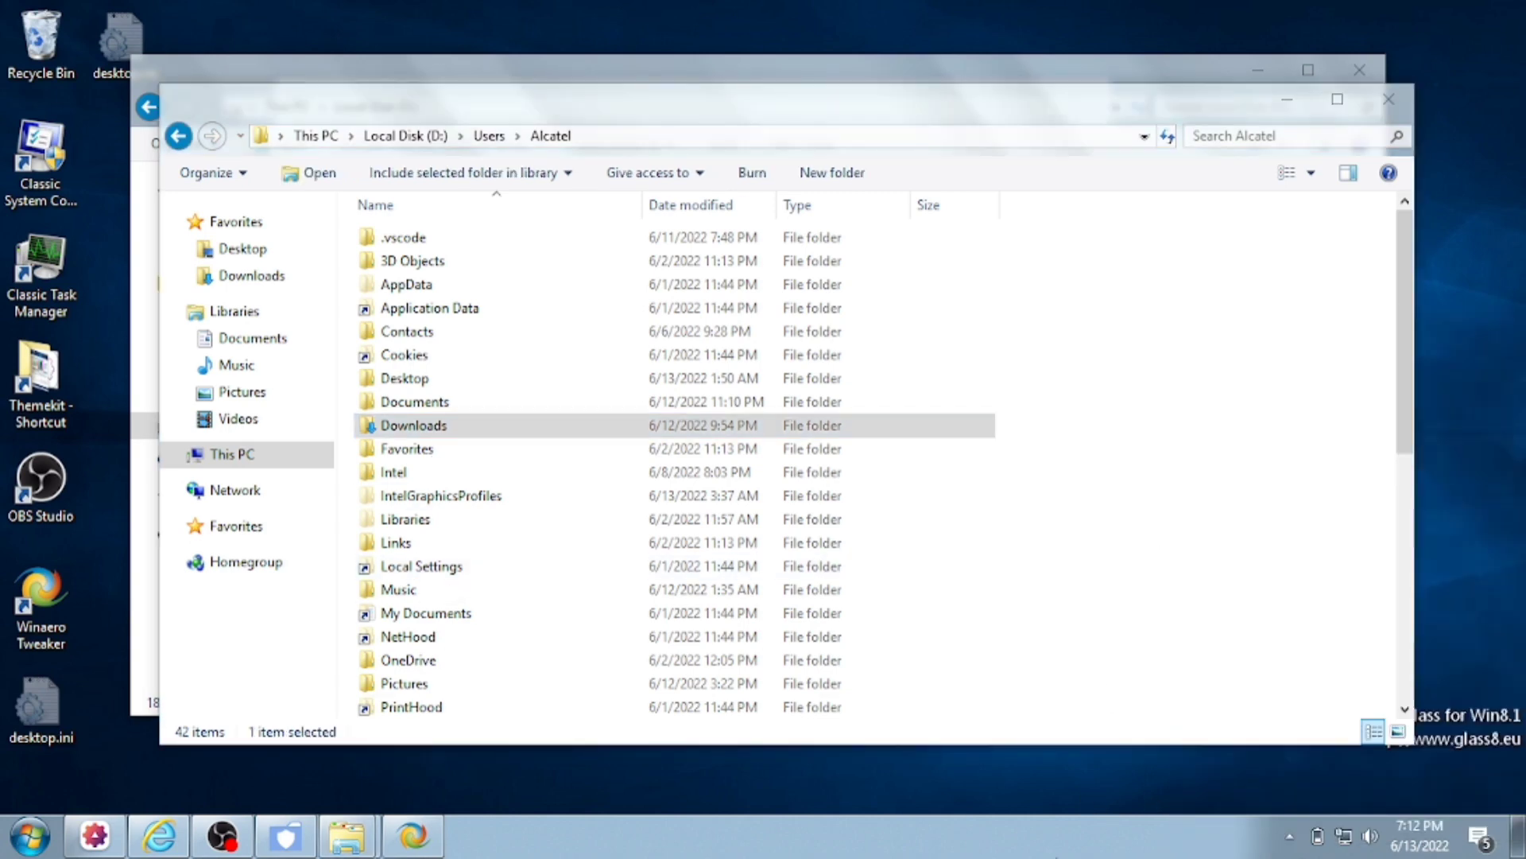
- Search 'action', tick Disable Action Center, then bring the Local Disk (D:) window forward
{"action": "left_click", "coordinate": [411, 835]}
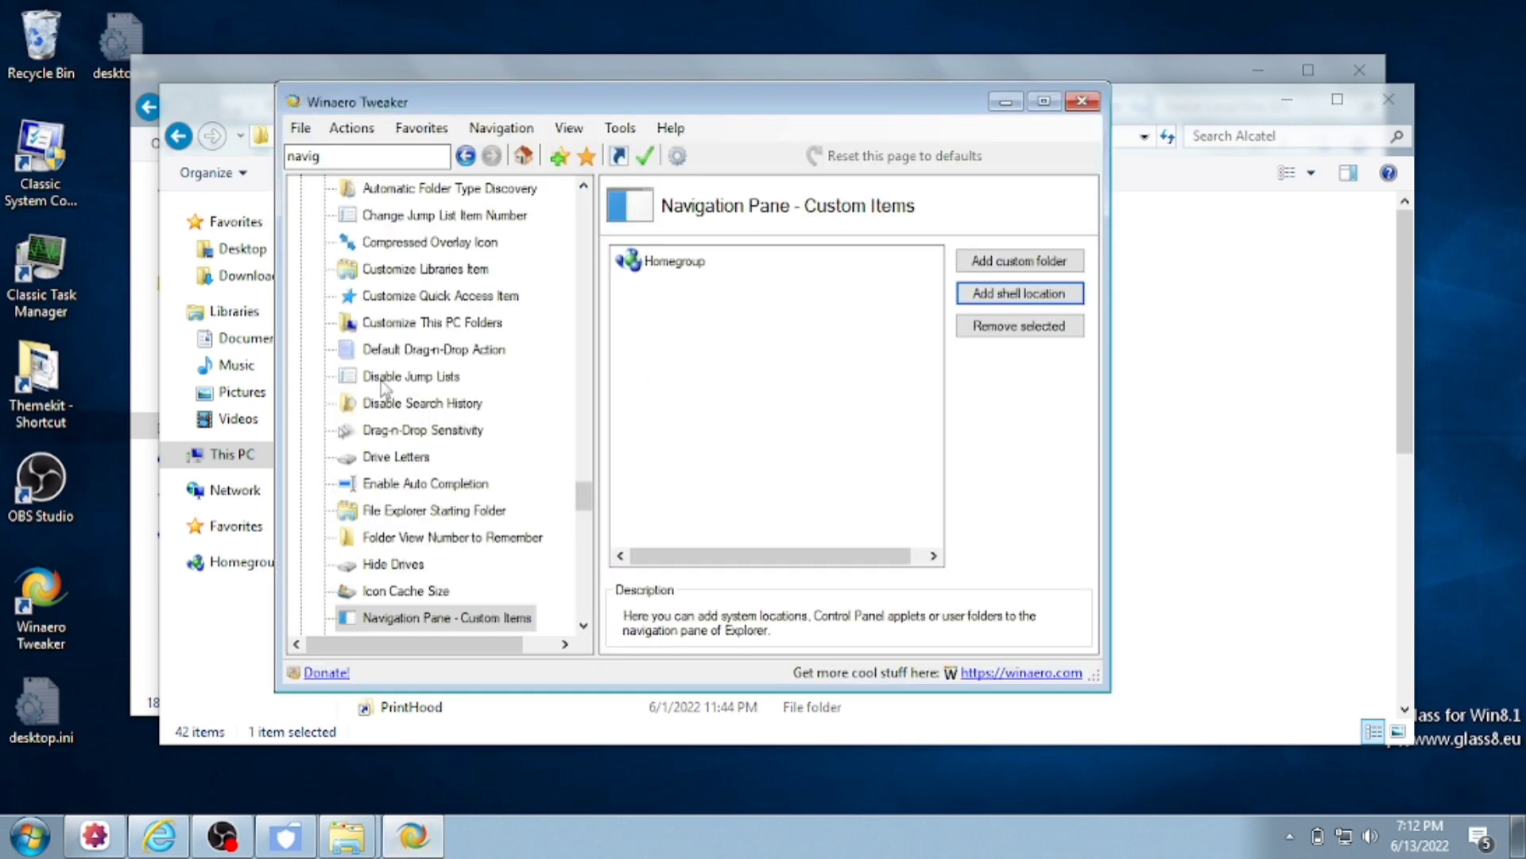
{"action": "left_click", "coordinate": [405, 163]}
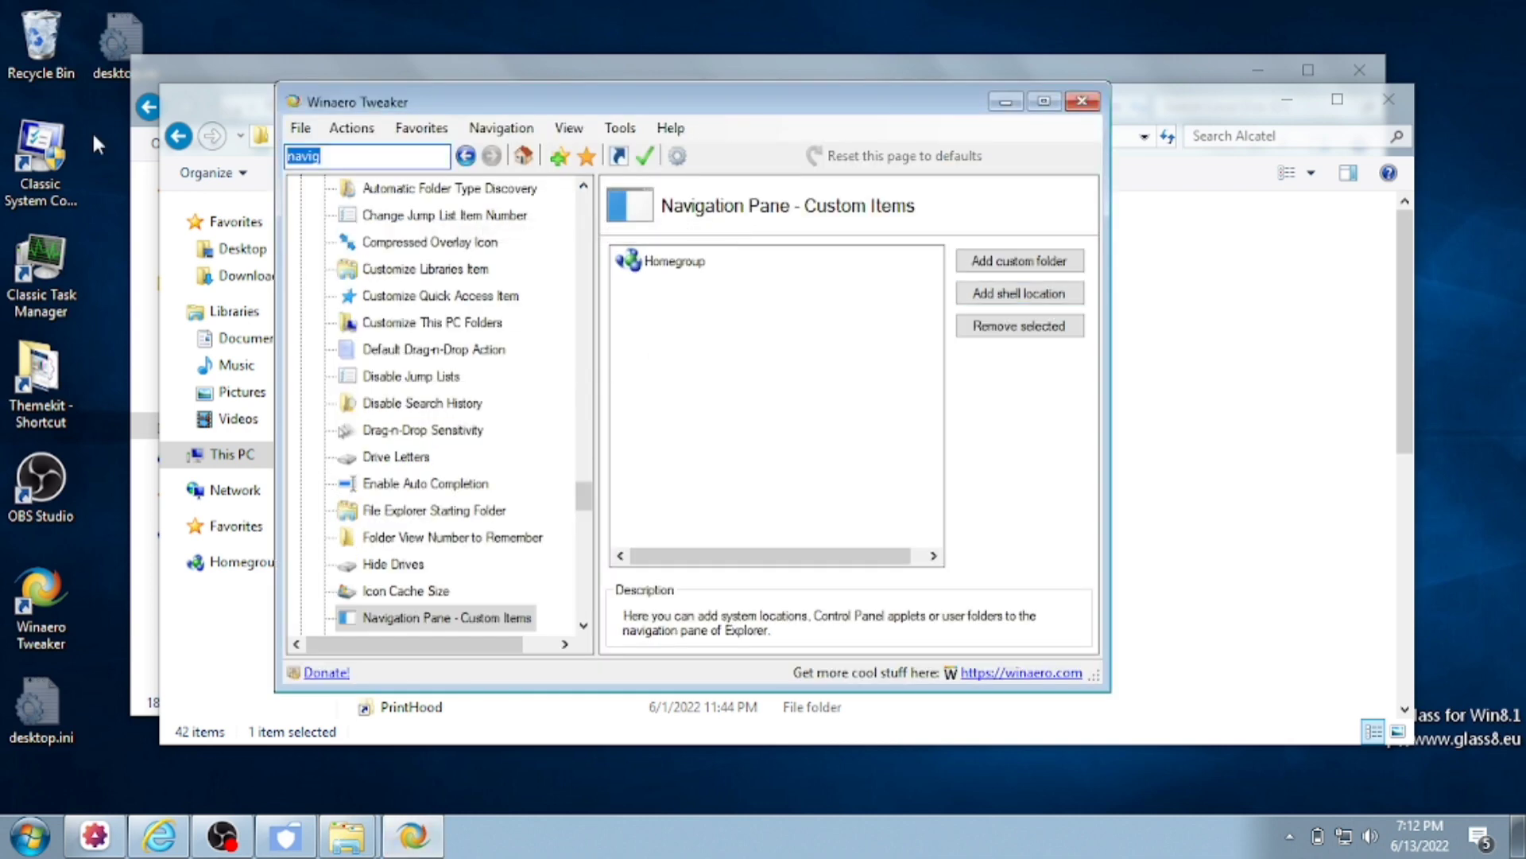
{"action": "type", "text": "action"}
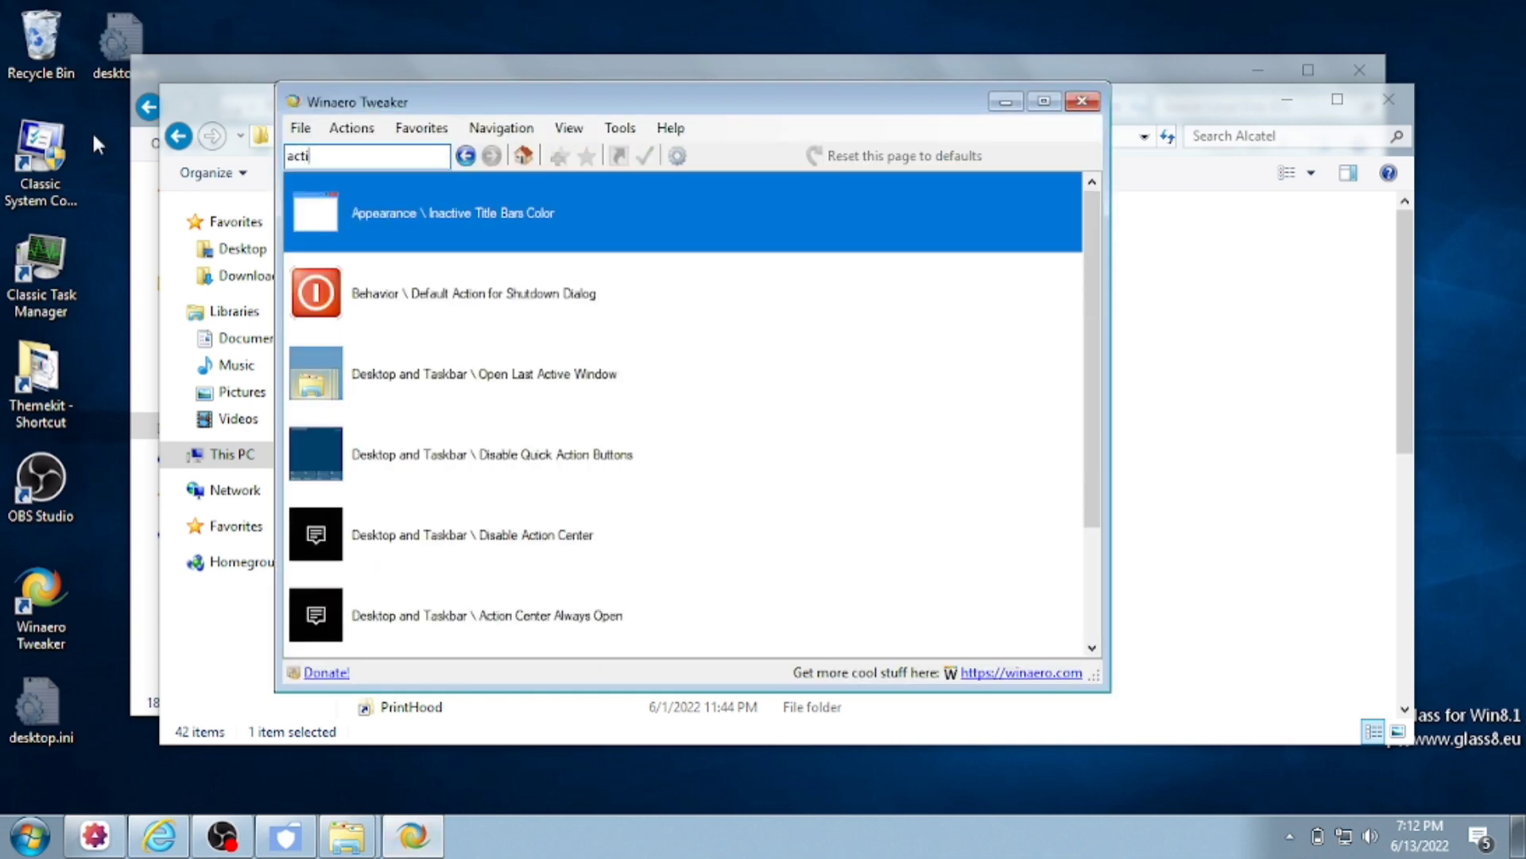
{"action": "key", "text": "Down"}
{"action": "key", "text": "Down"}
{"action": "key", "text": "Down"}
{"action": "key", "text": "Down"}
{"action": "key", "text": "Up"}
{"action": "key", "text": "Up"}
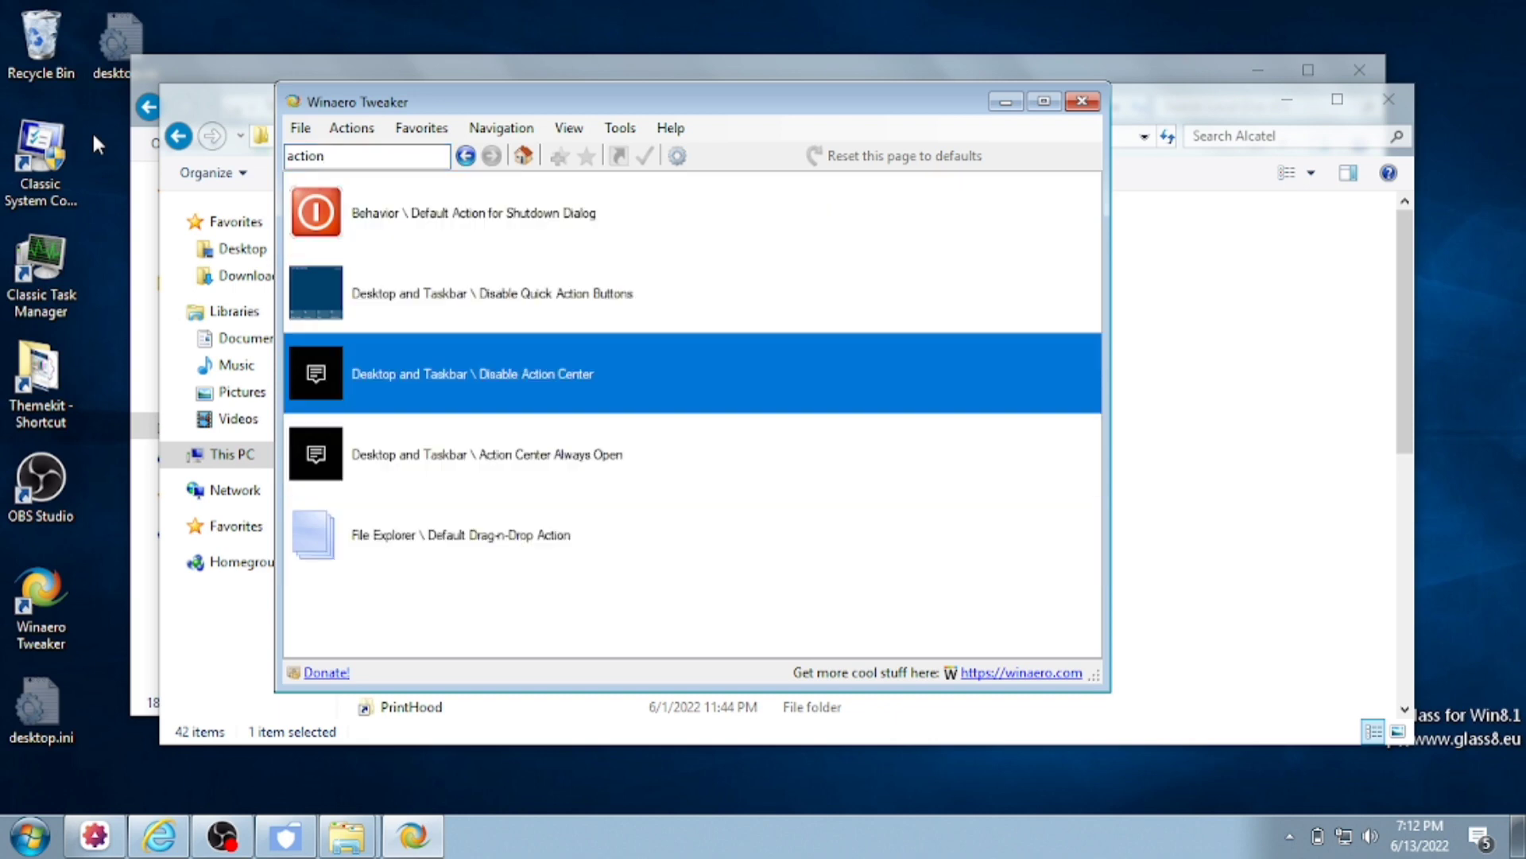
{"action": "key", "text": "Return"}
{"action": "left_click", "coordinate": [613, 276]}
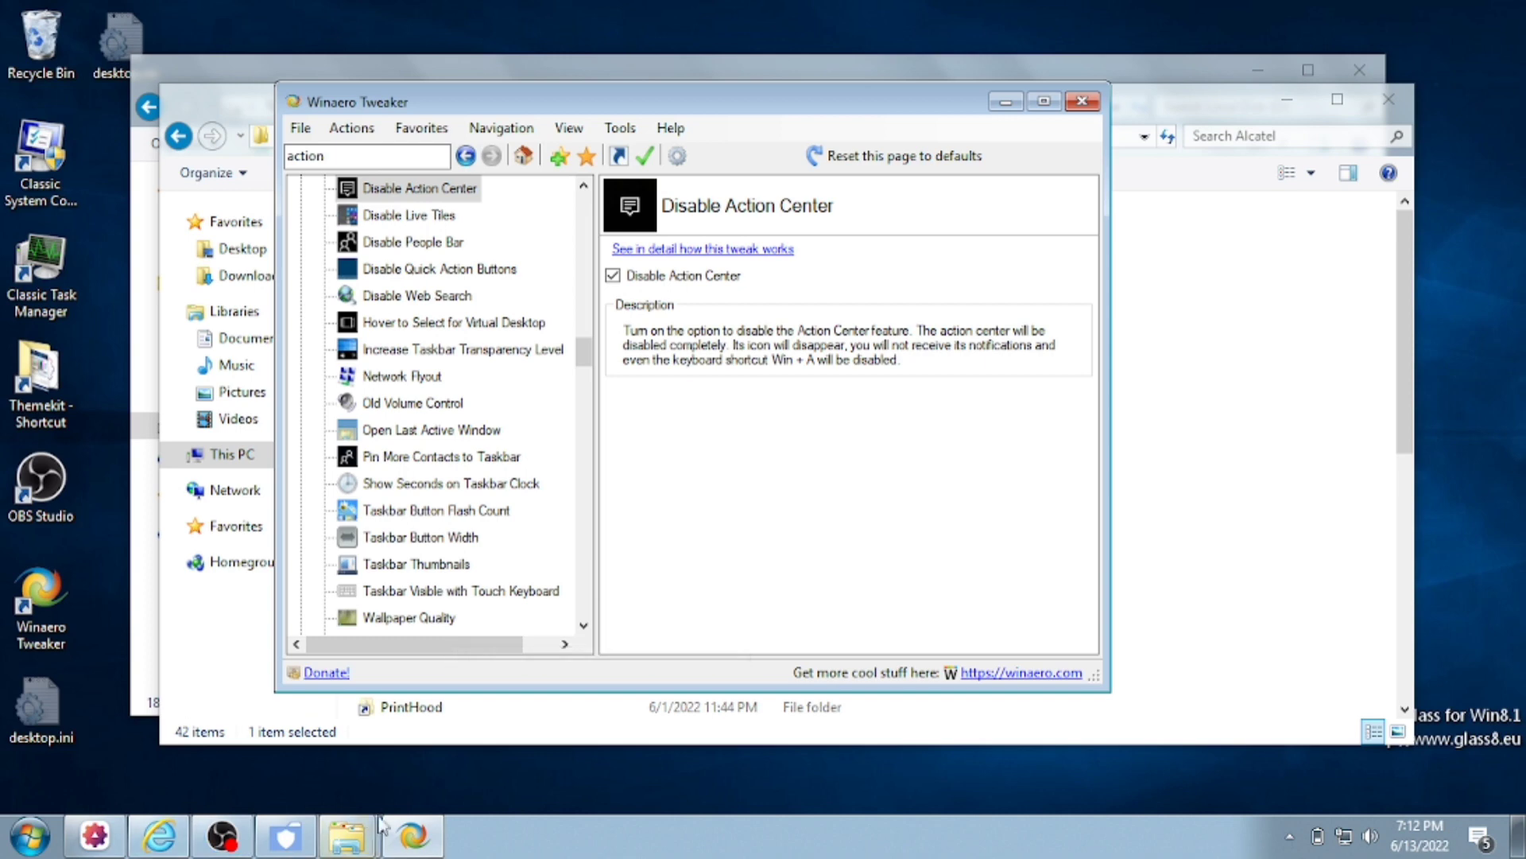
{"action": "mouse_move", "coordinate": [346, 834]}
{"action": "left_click", "coordinate": [322, 683]}
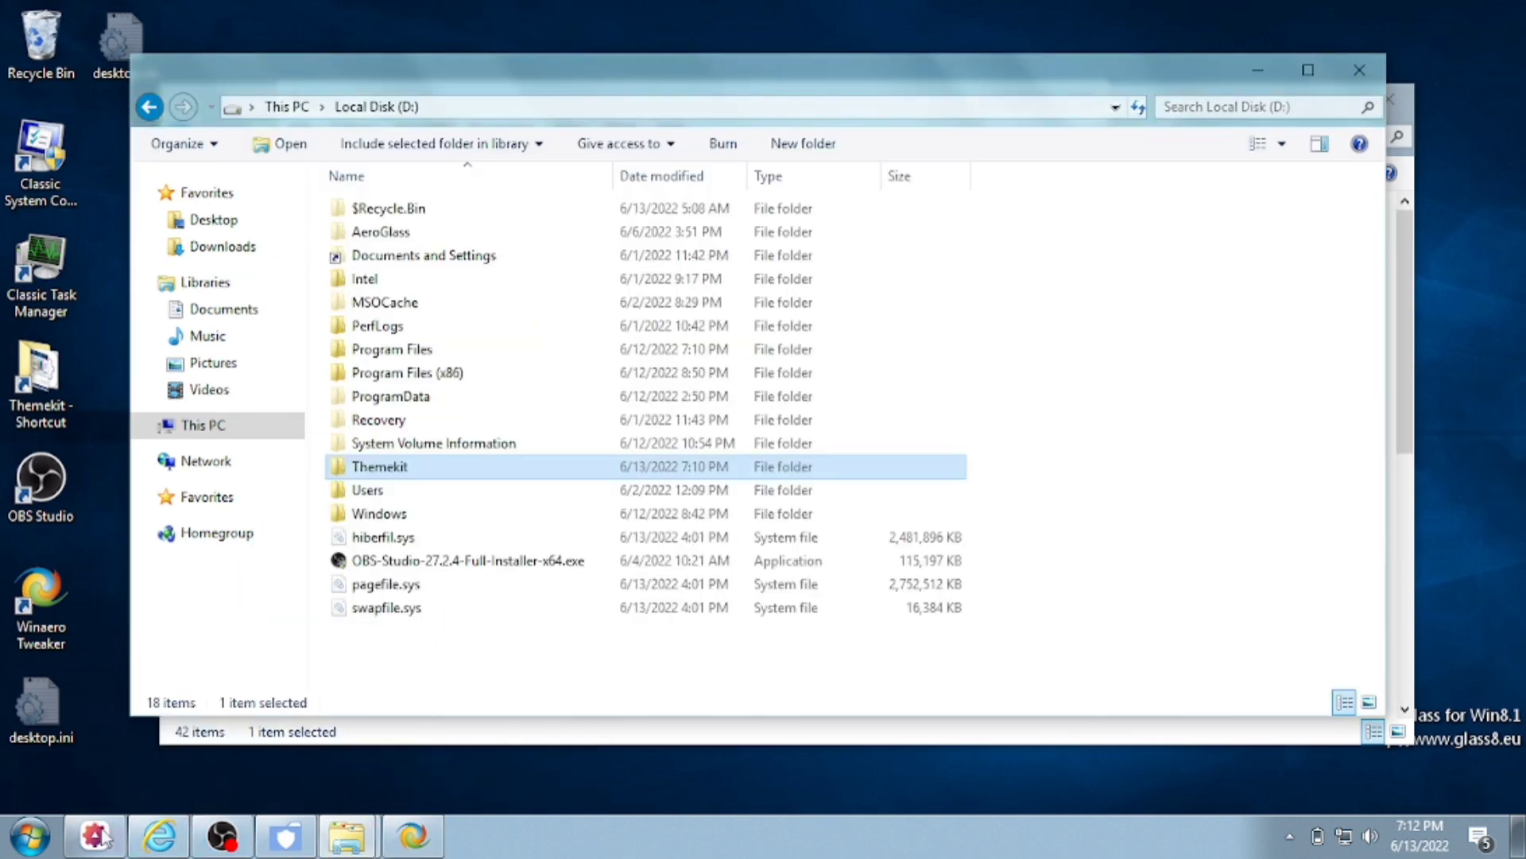
- End the explorer.exe process in the classic Task Manager
{"action": "double_click", "coordinate": [51, 297]}
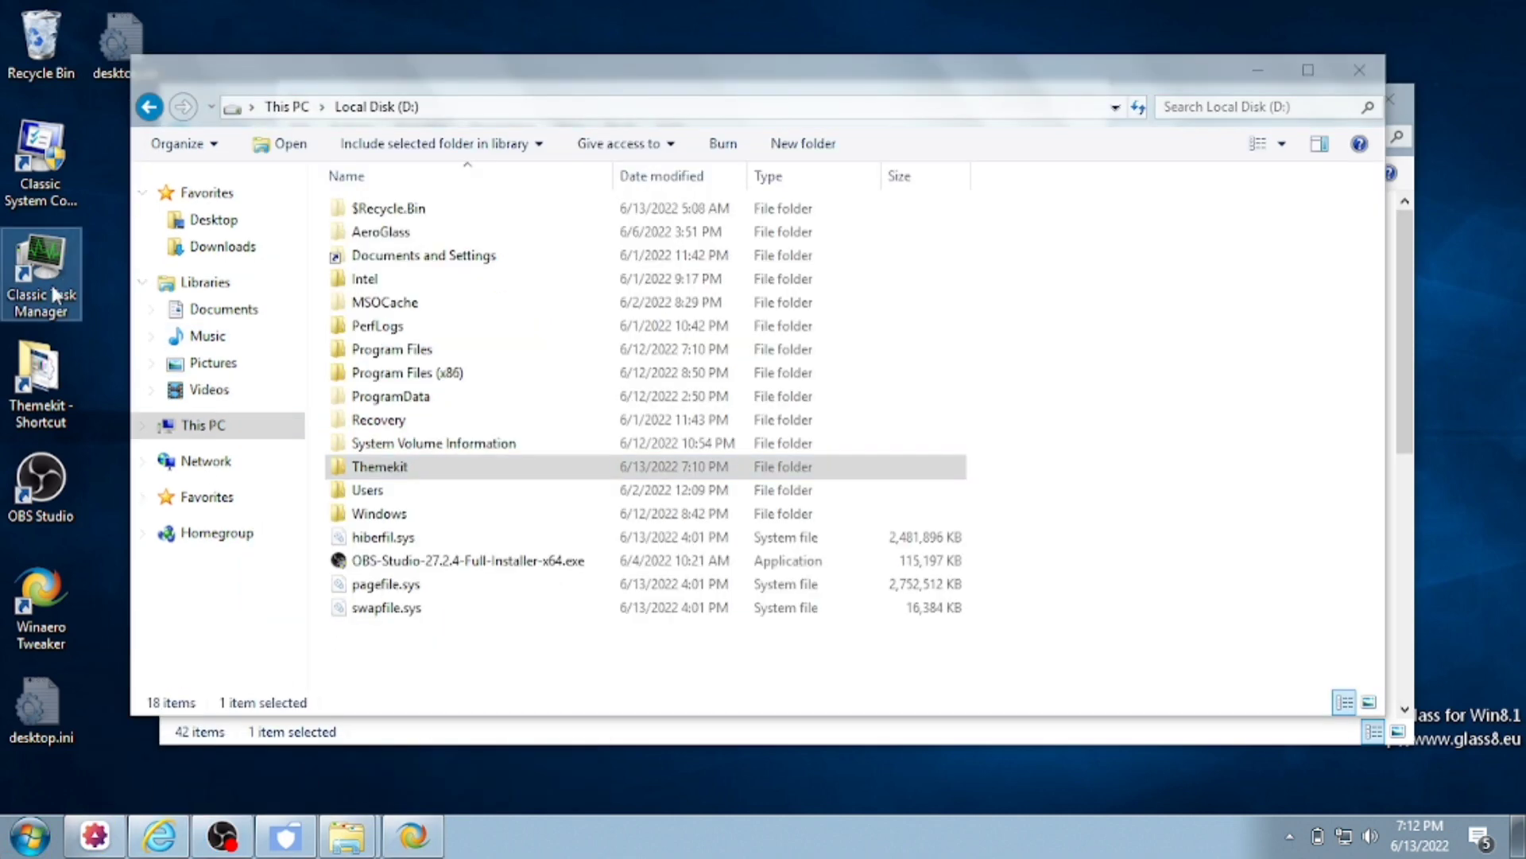
{"action": "left_click", "coordinate": [236, 85]}
{"action": "left_click", "coordinate": [137, 86]}
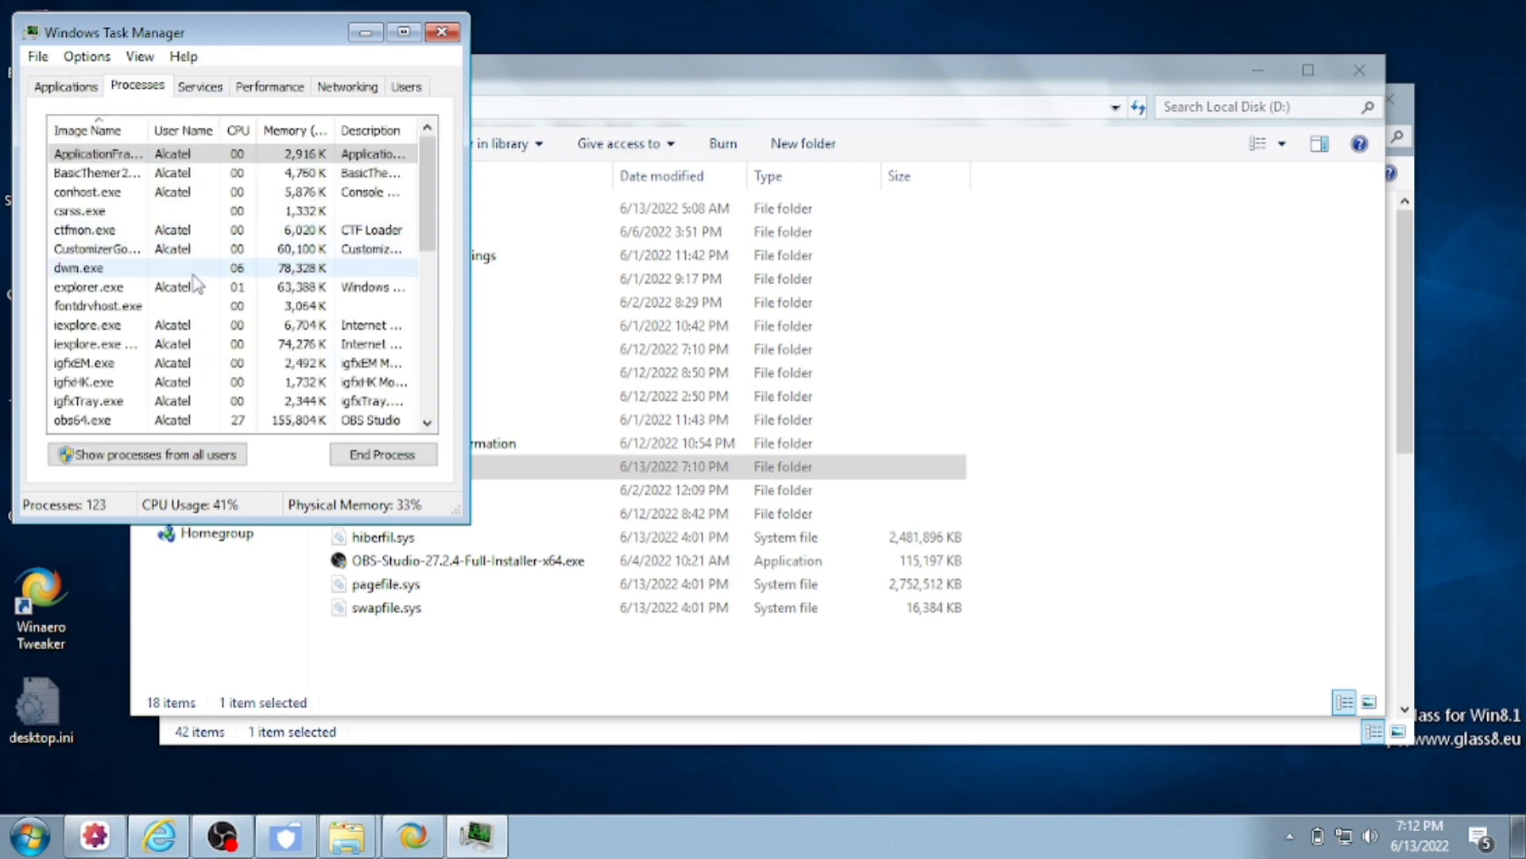
{"action": "left_click", "coordinate": [89, 287]}
{"action": "left_click", "coordinate": [372, 454]}
{"action": "left_click", "coordinate": [808, 457]}
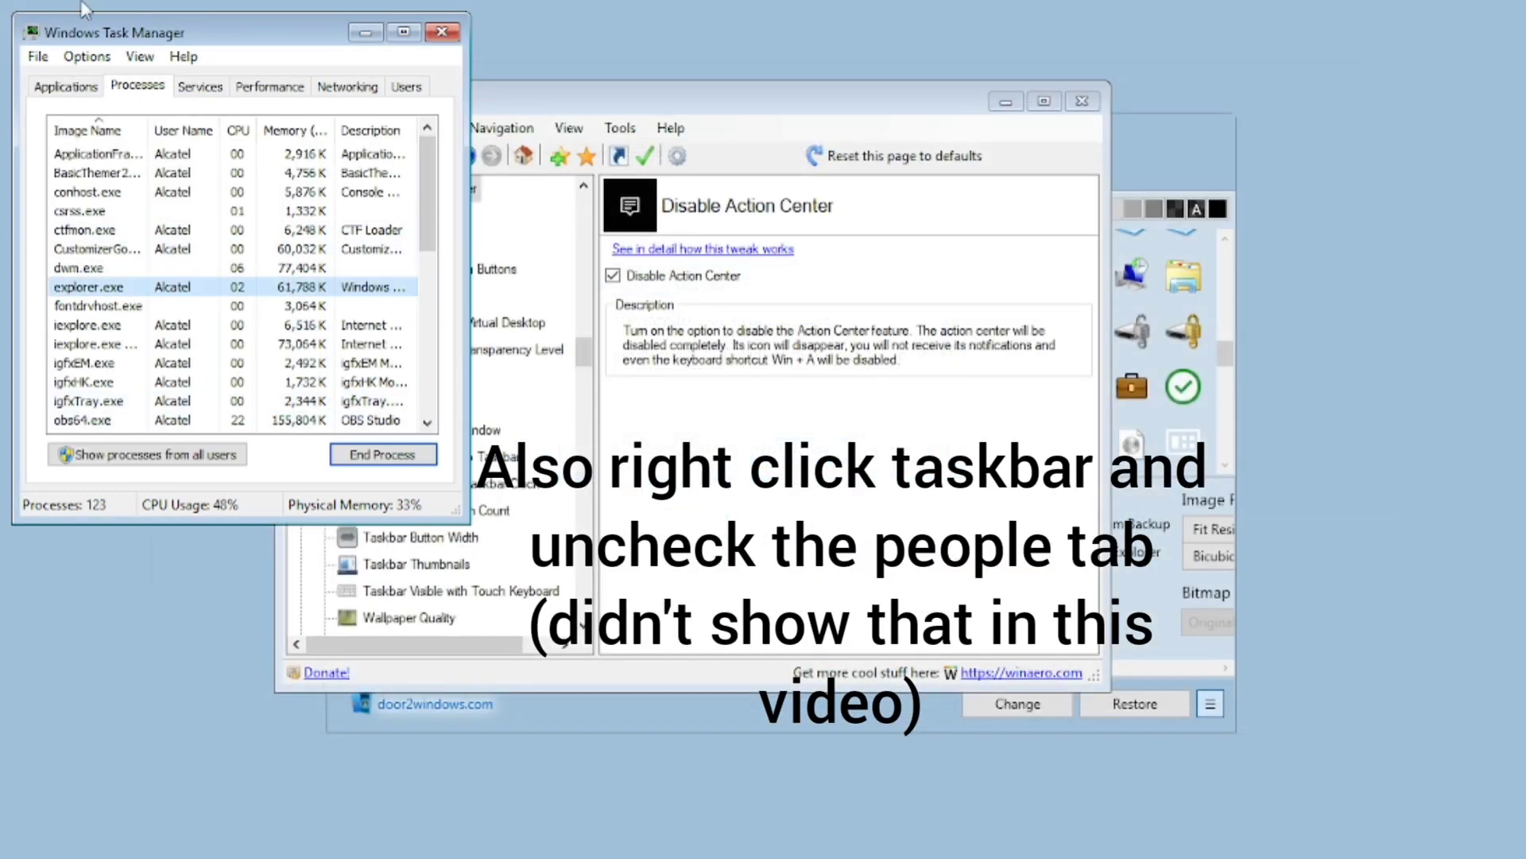
- Relaunch 'explorer' via File > New Task and show the desktop
{"action": "left_click", "coordinate": [38, 56]}
{"action": "left_click", "coordinate": [86, 55]}
{"action": "left_click", "coordinate": [38, 56]}
{"action": "left_click", "coordinate": [72, 77]}
{"action": "type", "text": "explor"}
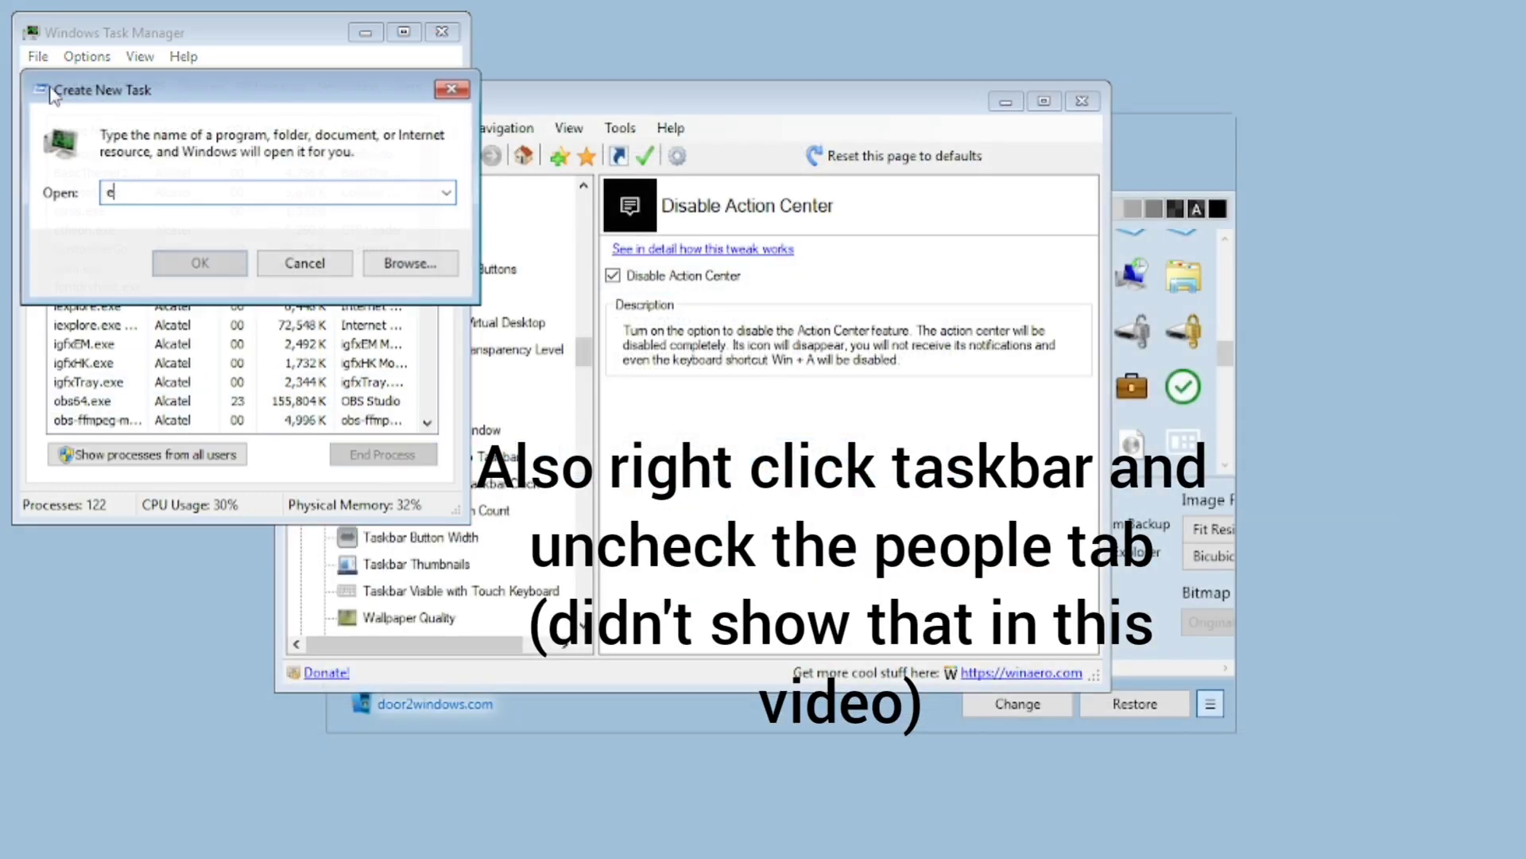
{"action": "type", "text": "er"}
{"action": "key", "text": "Return"}
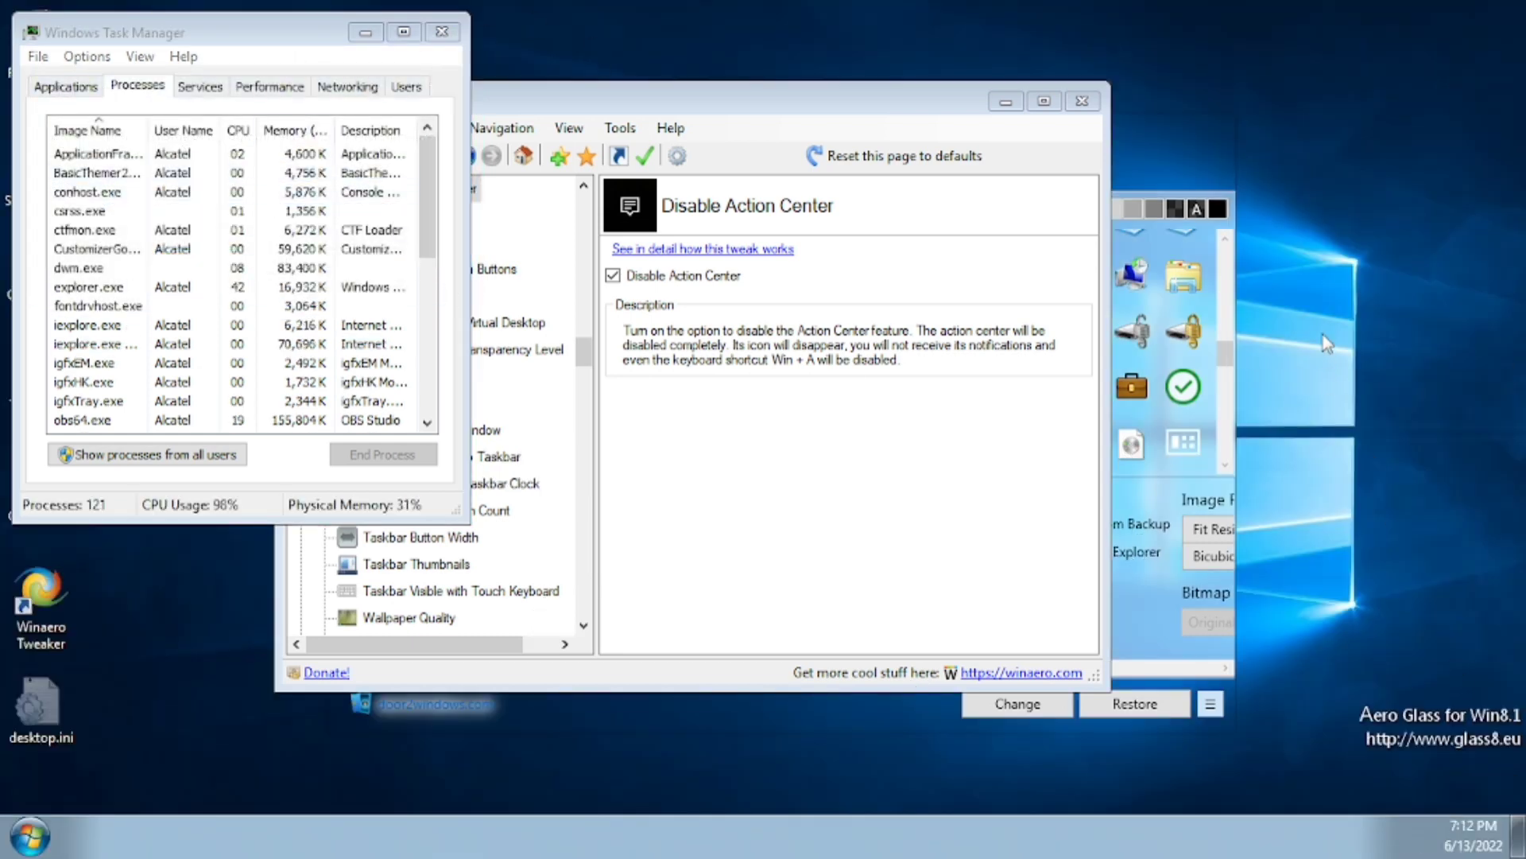
{"action": "left_click", "coordinate": [1519, 822]}
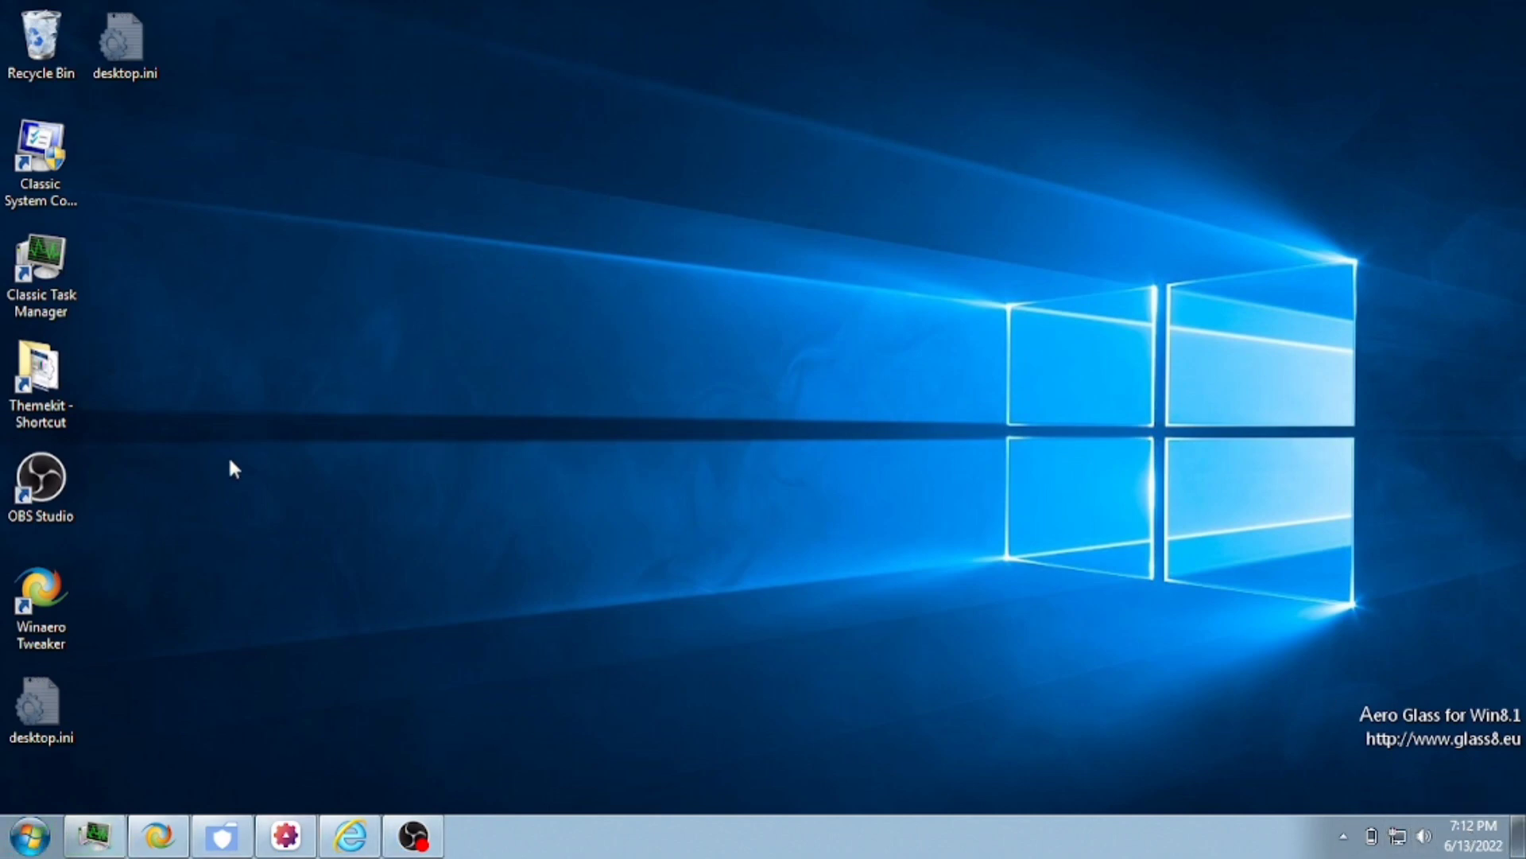
- Search 'flyout' in Winaero Tweaker and untick Use new Battery flyout
{"action": "left_click", "coordinate": [159, 834]}
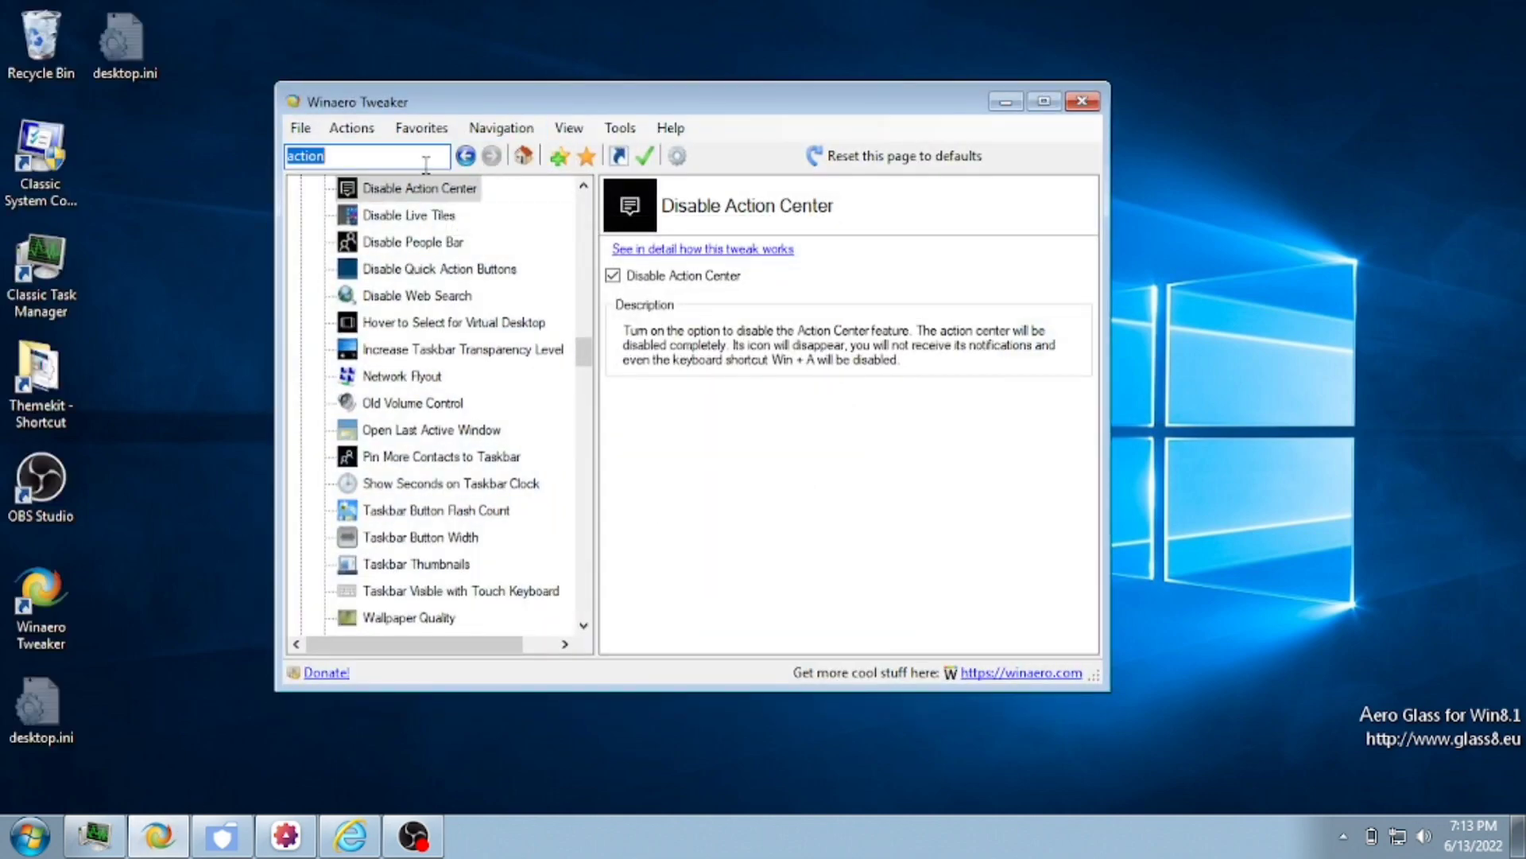
{"action": "type", "text": "flyout"}
{"action": "key", "text": "Return"}
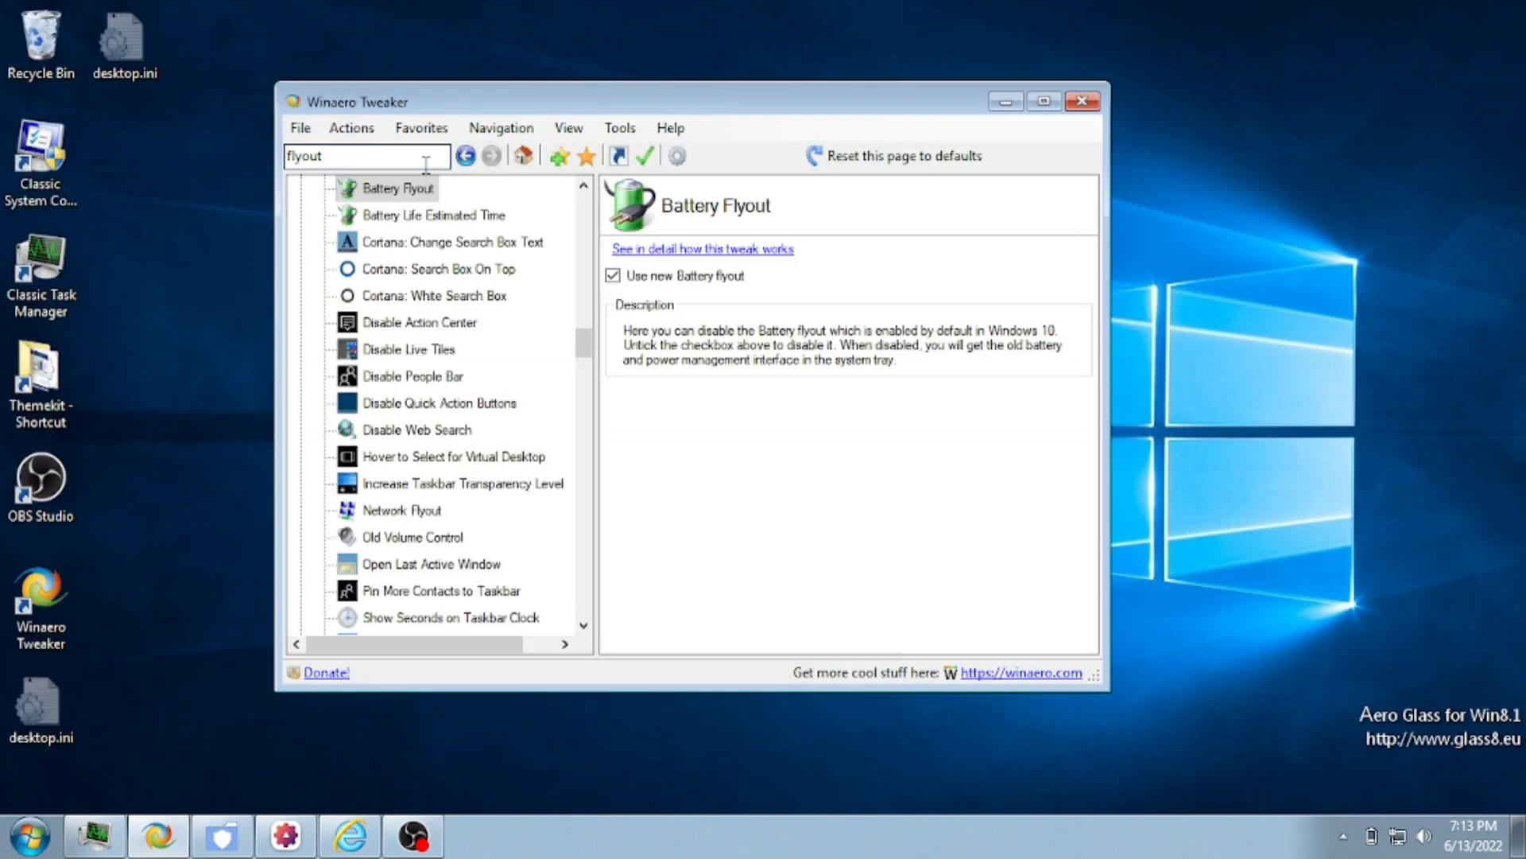
{"action": "left_click", "coordinate": [654, 280]}
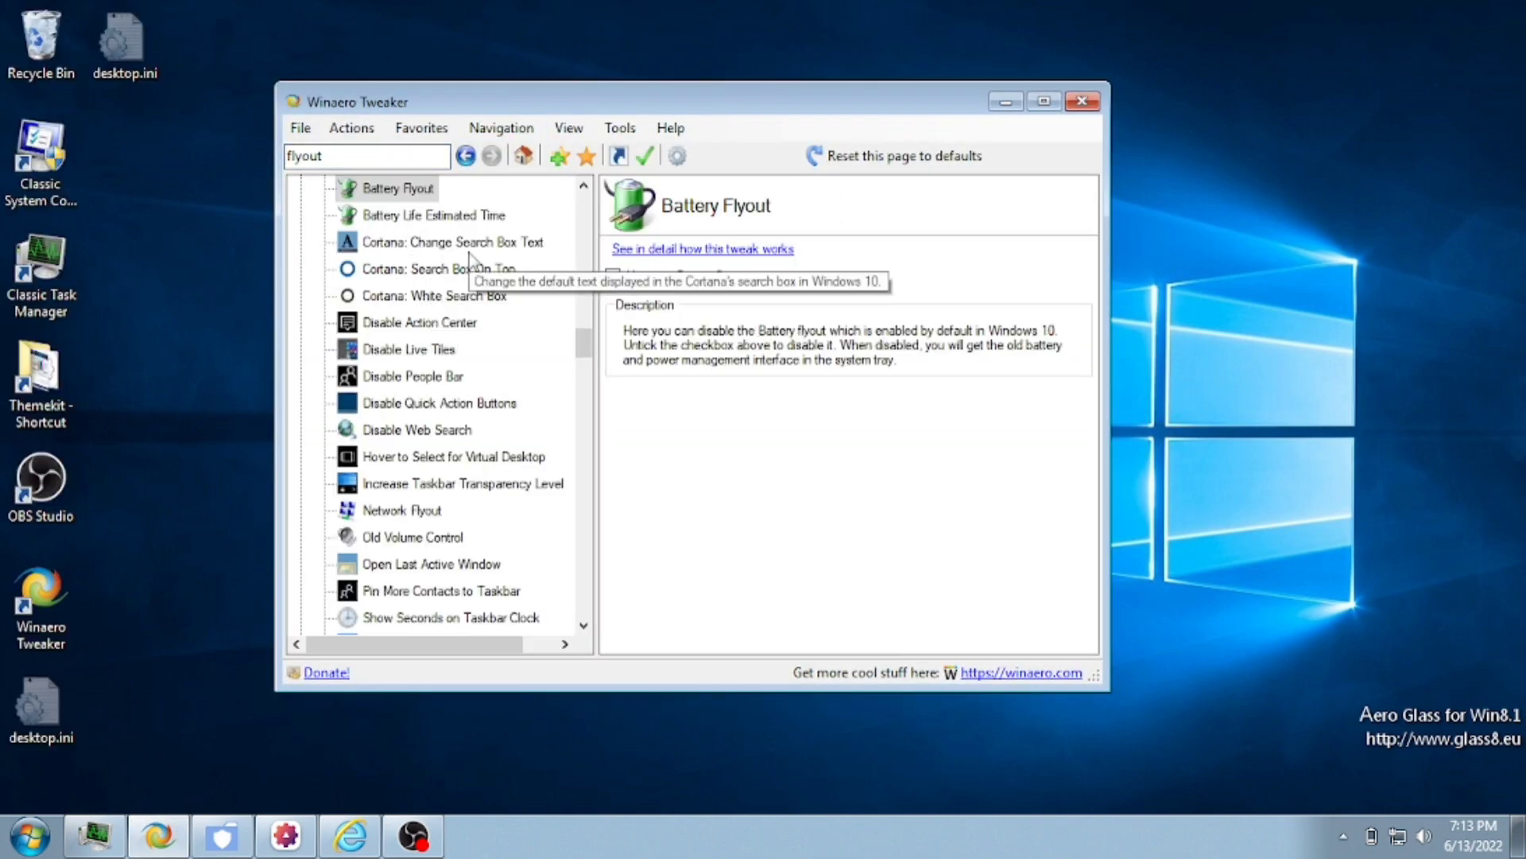
- Enable Old Volume Control and check the classic battery and volume tray flyouts
{"action": "scroll", "coordinate": [445, 334], "scroll_direction": "up", "scroll_amount": 2}
{"action": "scroll", "coordinate": [459, 513], "scroll_direction": "down", "scroll_amount": 2}
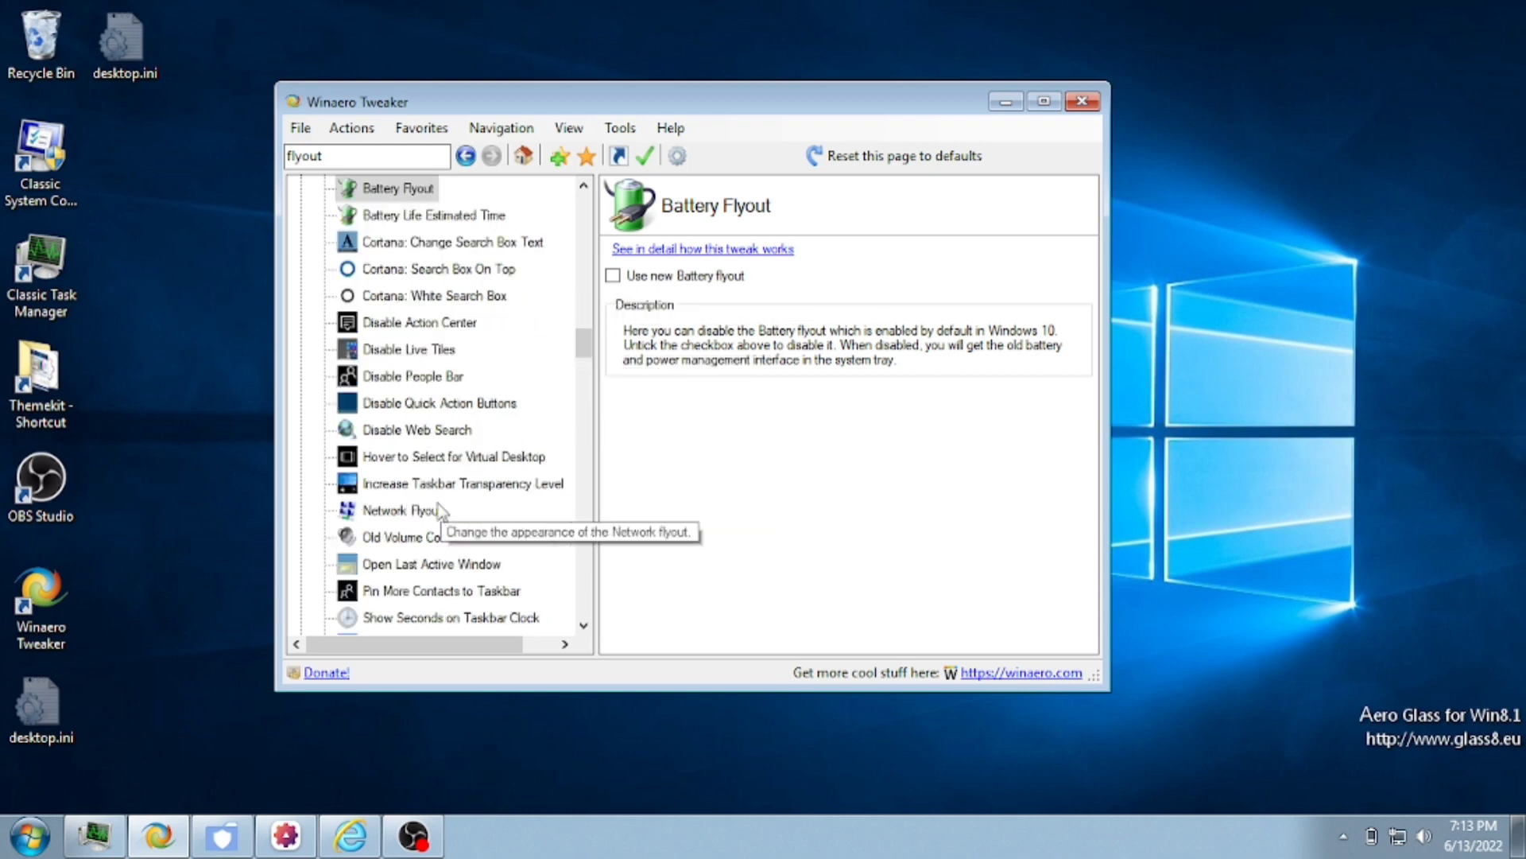
{"action": "left_click", "coordinate": [413, 536]}
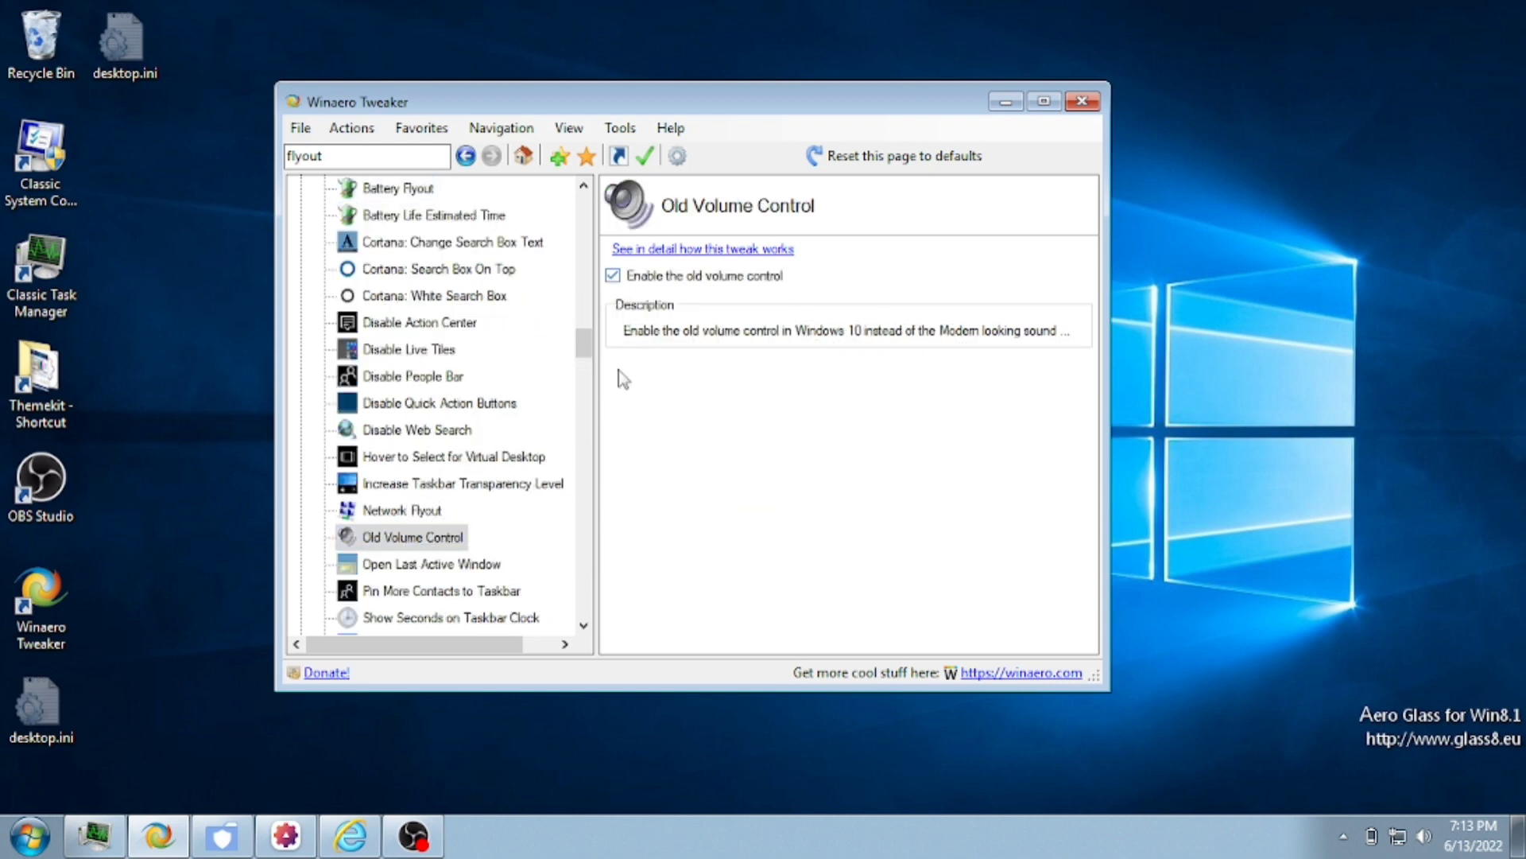
{"action": "left_click", "coordinate": [1386, 841]}
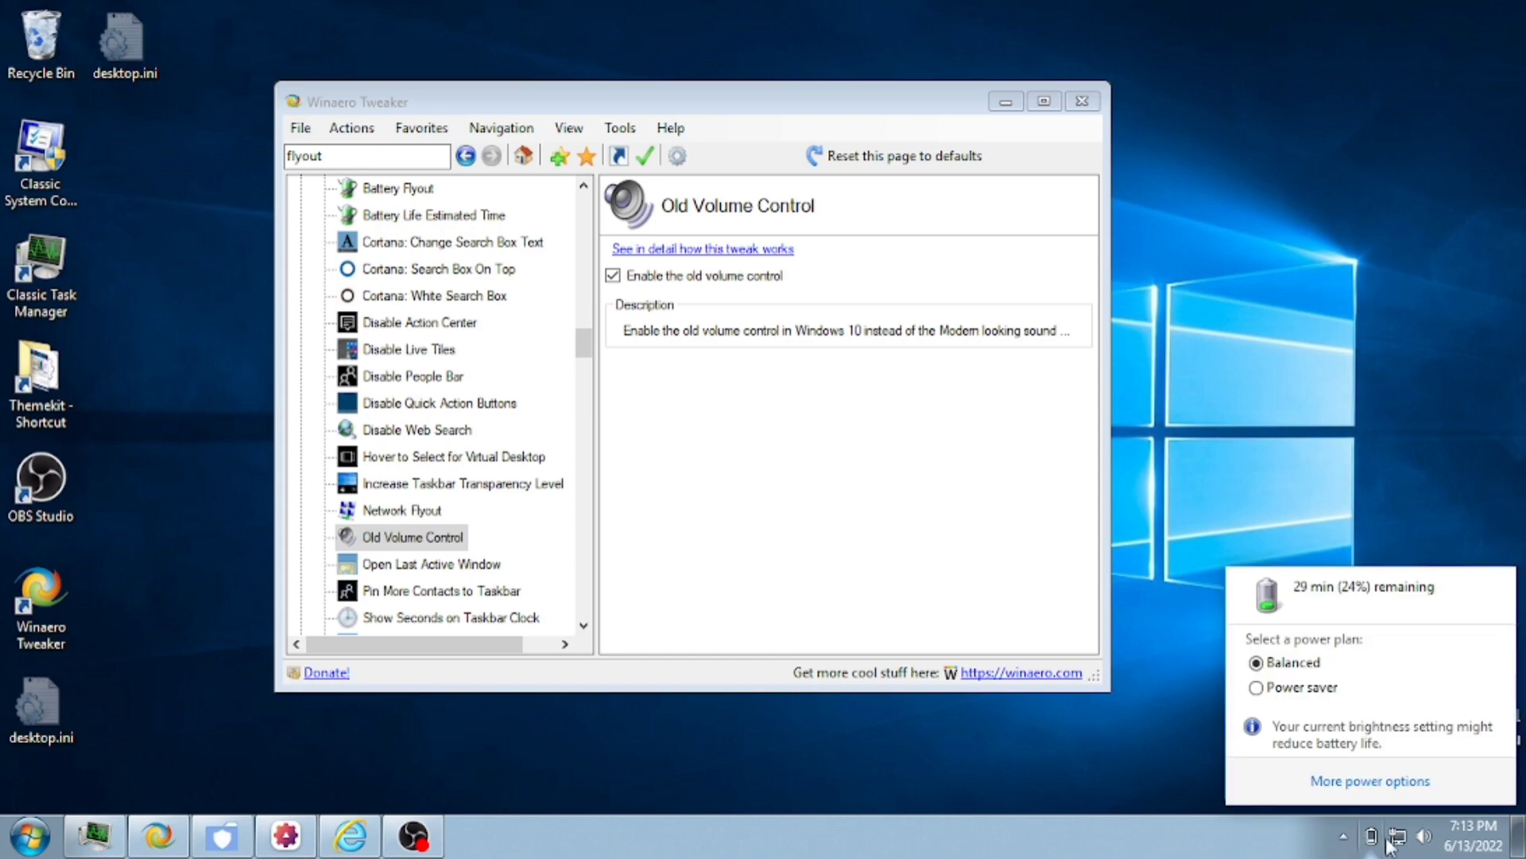
{"action": "left_click", "coordinate": [1421, 838]}
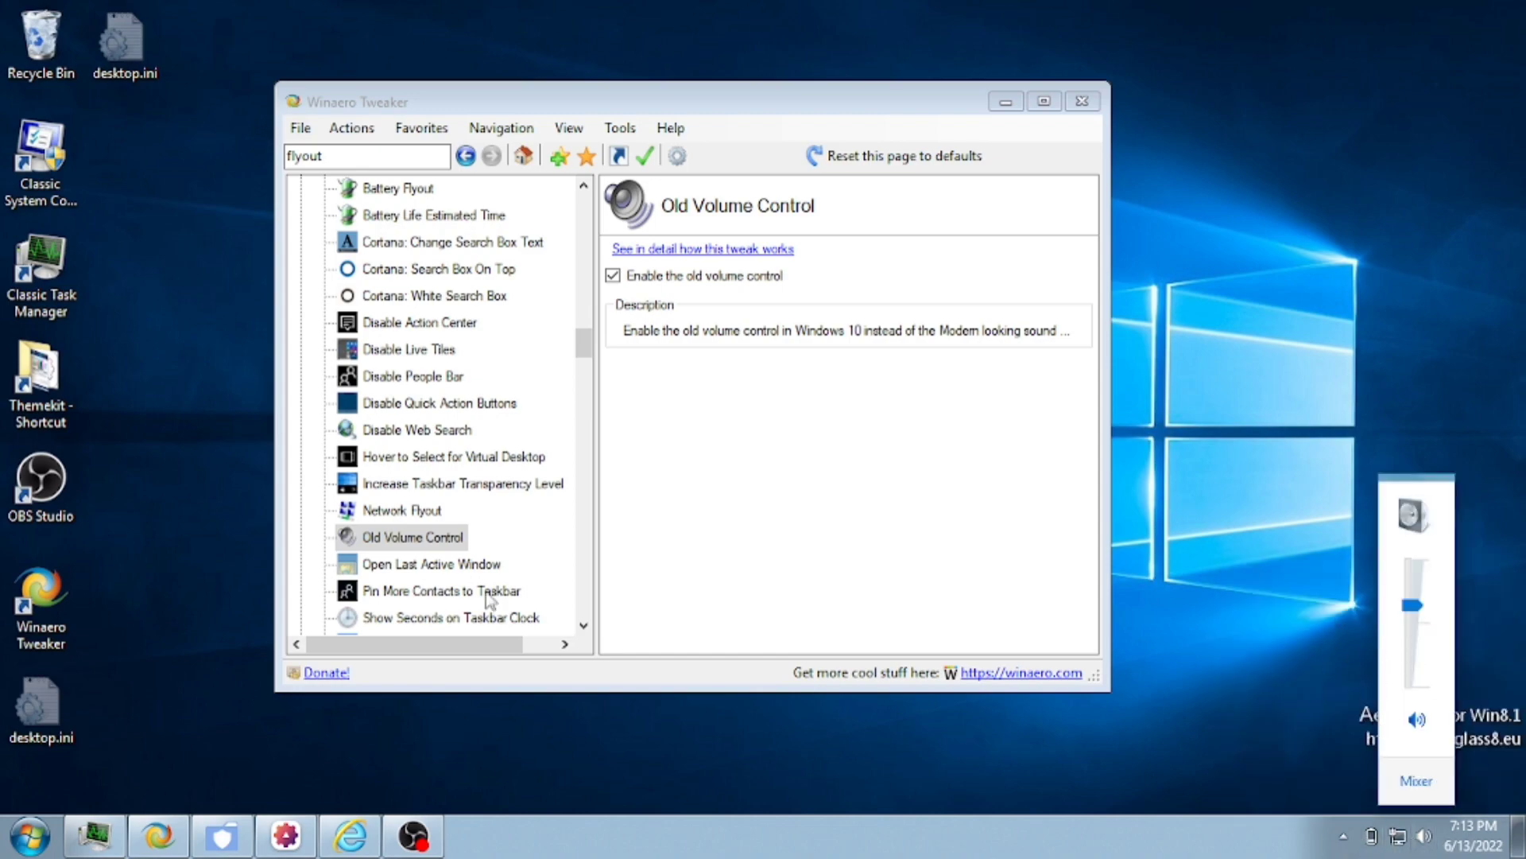
{"action": "left_click", "coordinate": [658, 552]}
{"action": "scroll", "coordinate": [469, 484], "scroll_direction": "up", "scroll_amount": 2}
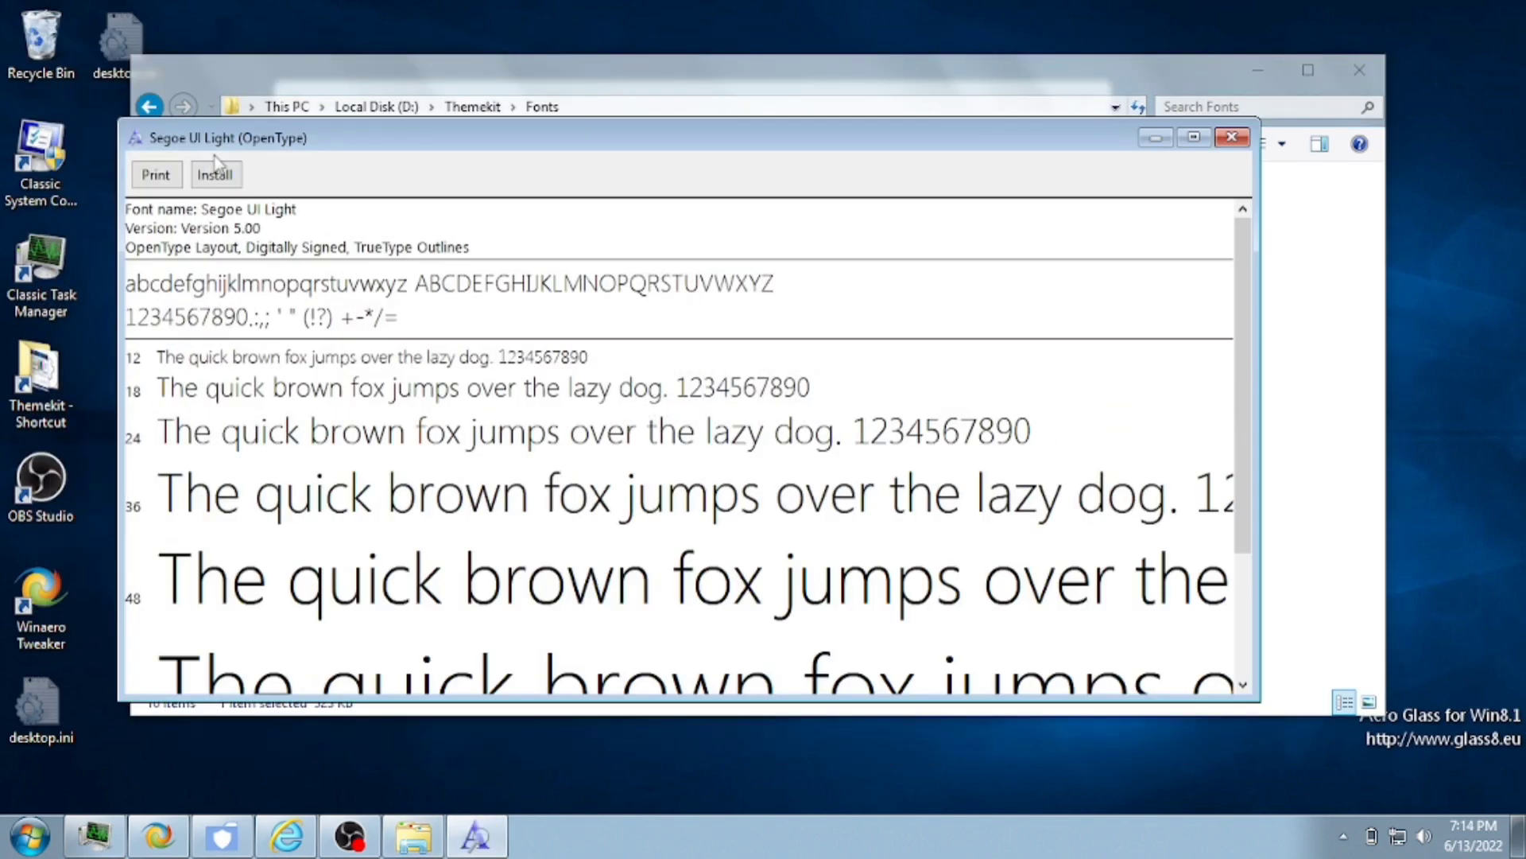
- Install the Segoe UI Light font and launch WindowBlinds10_setup.exe
{"action": "left_click", "coordinate": [214, 174]}
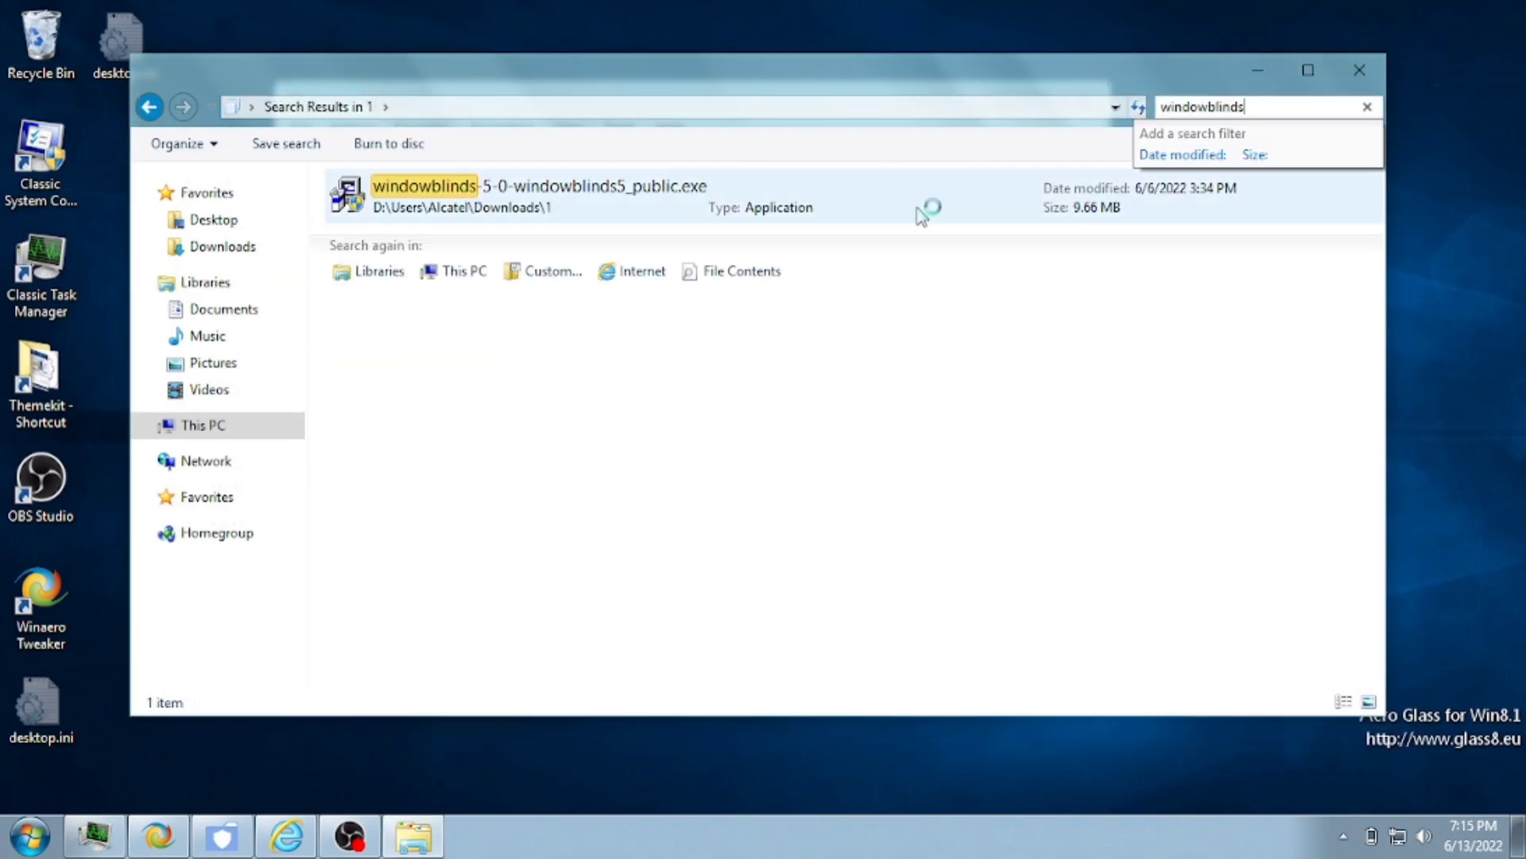
{"action": "double_click", "coordinate": [705, 256]}
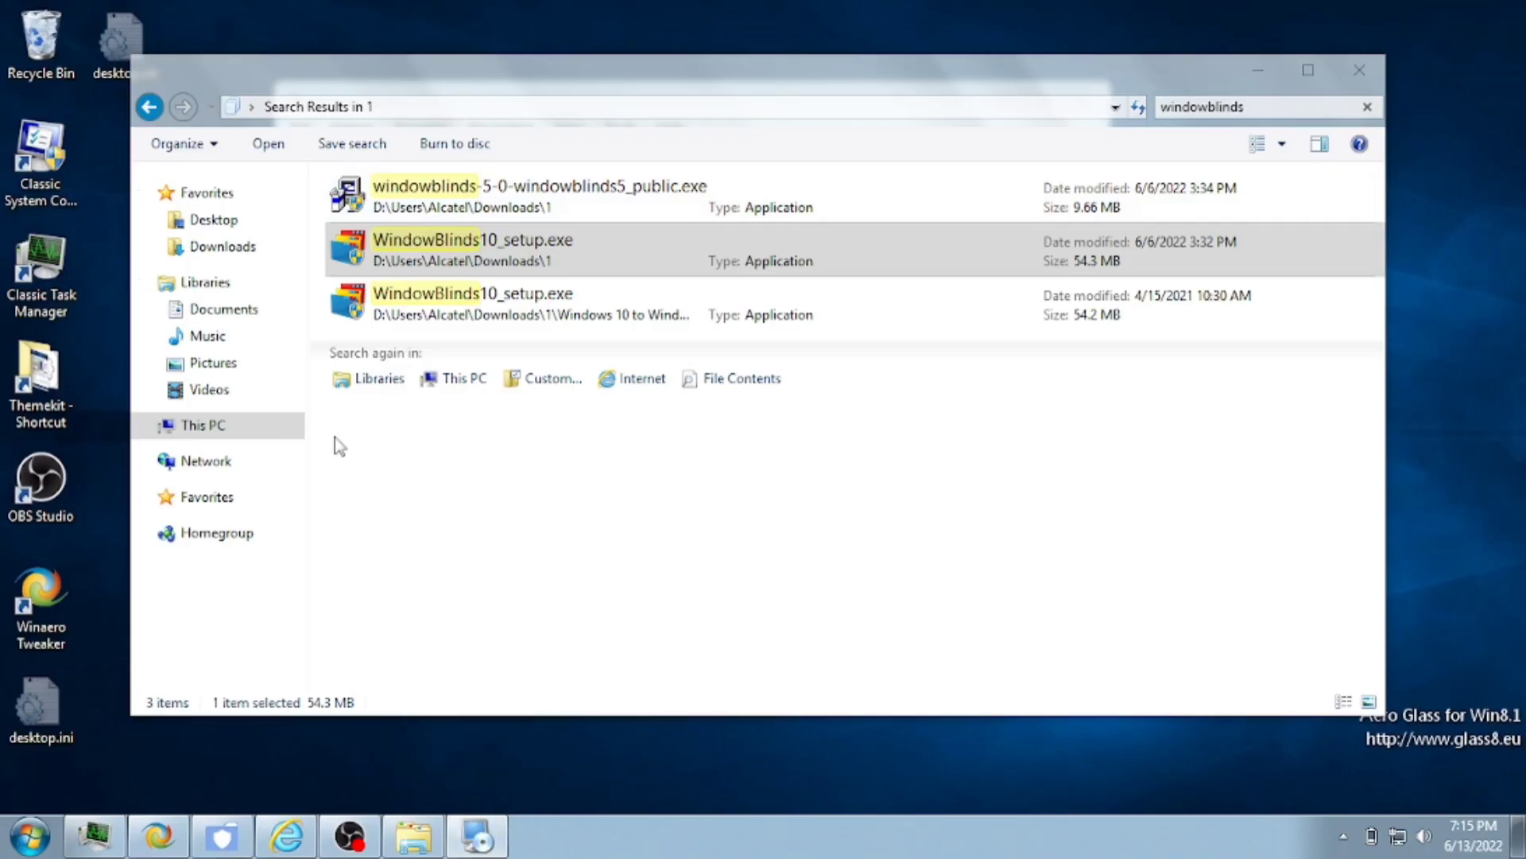
{"action": "left_click", "coordinate": [203, 425]}
{"action": "double_click", "coordinate": [409, 231]}
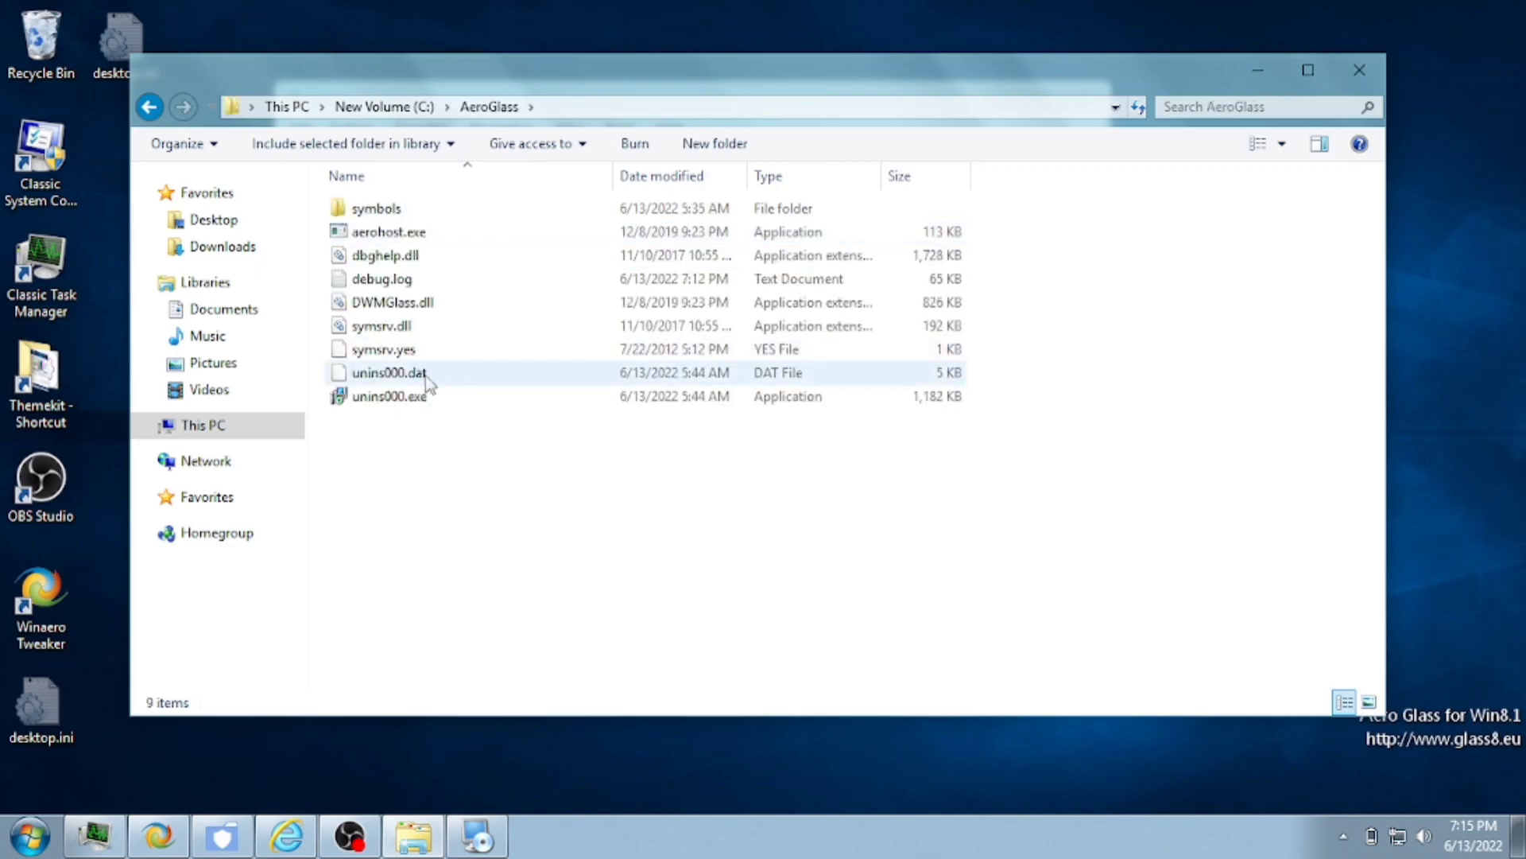
{"action": "double_click", "coordinate": [429, 397]}
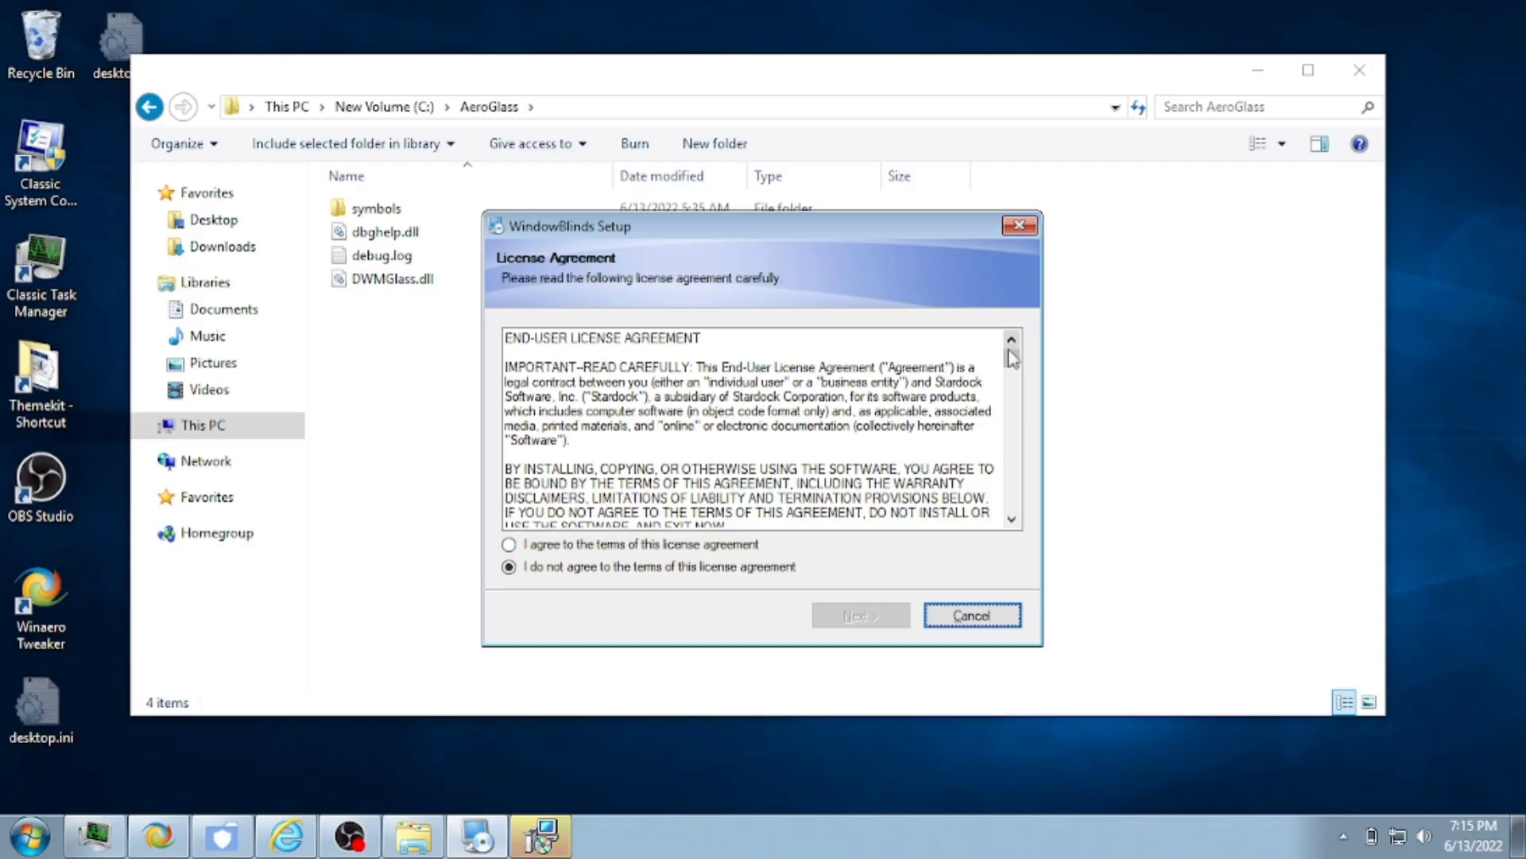
{"action": "scroll", "coordinate": [763, 429], "scroll_direction": "down", "scroll_amount": 5}
- Accept the WindowBlinds license, start the install, and open the Recycle Bin from the desktop
{"action": "left_click", "coordinate": [509, 541]}
{"action": "left_click", "coordinate": [862, 617]}
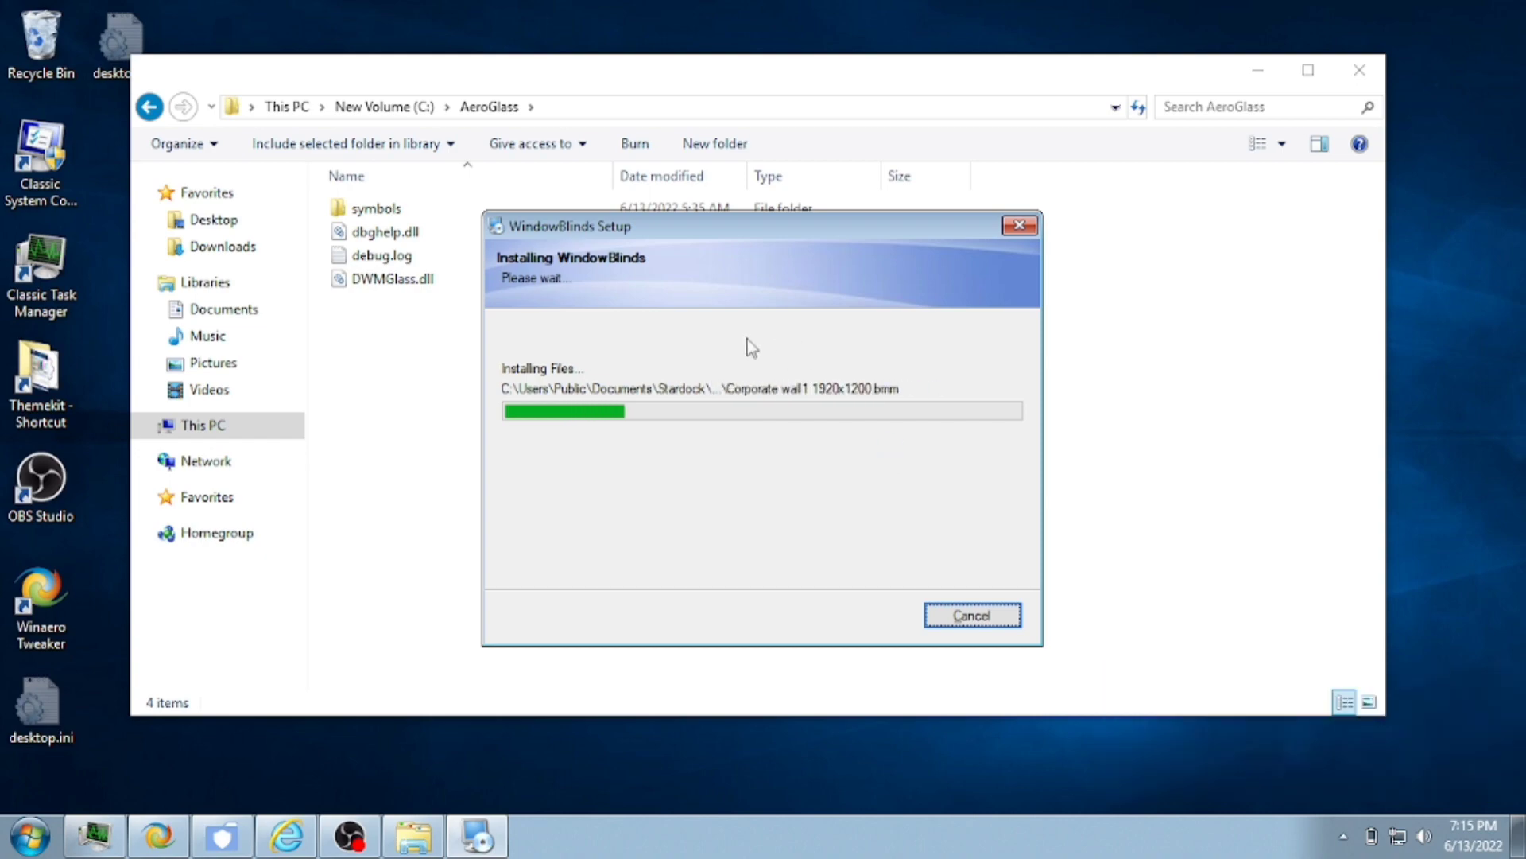
{"action": "left_click", "coordinate": [223, 246]}
{"action": "left_click", "coordinate": [1360, 70]}
{"action": "double_click", "coordinate": [40, 40]}
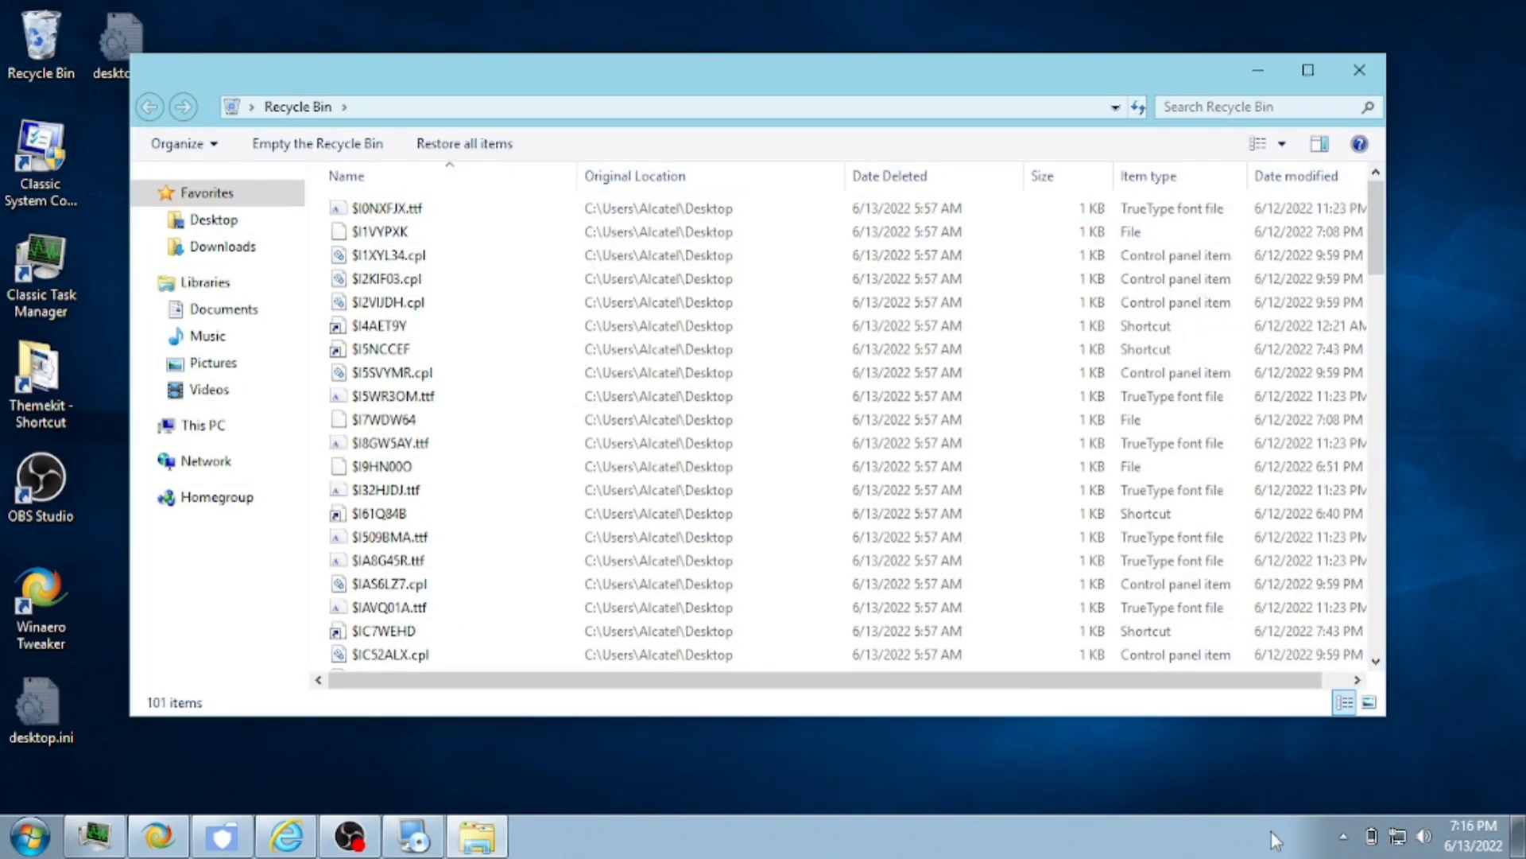
- Remove explorer.exe from the BasicThemer 2 exclusions list
{"action": "left_click", "coordinate": [1343, 835]}
{"action": "left_click", "coordinate": [1332, 798]}
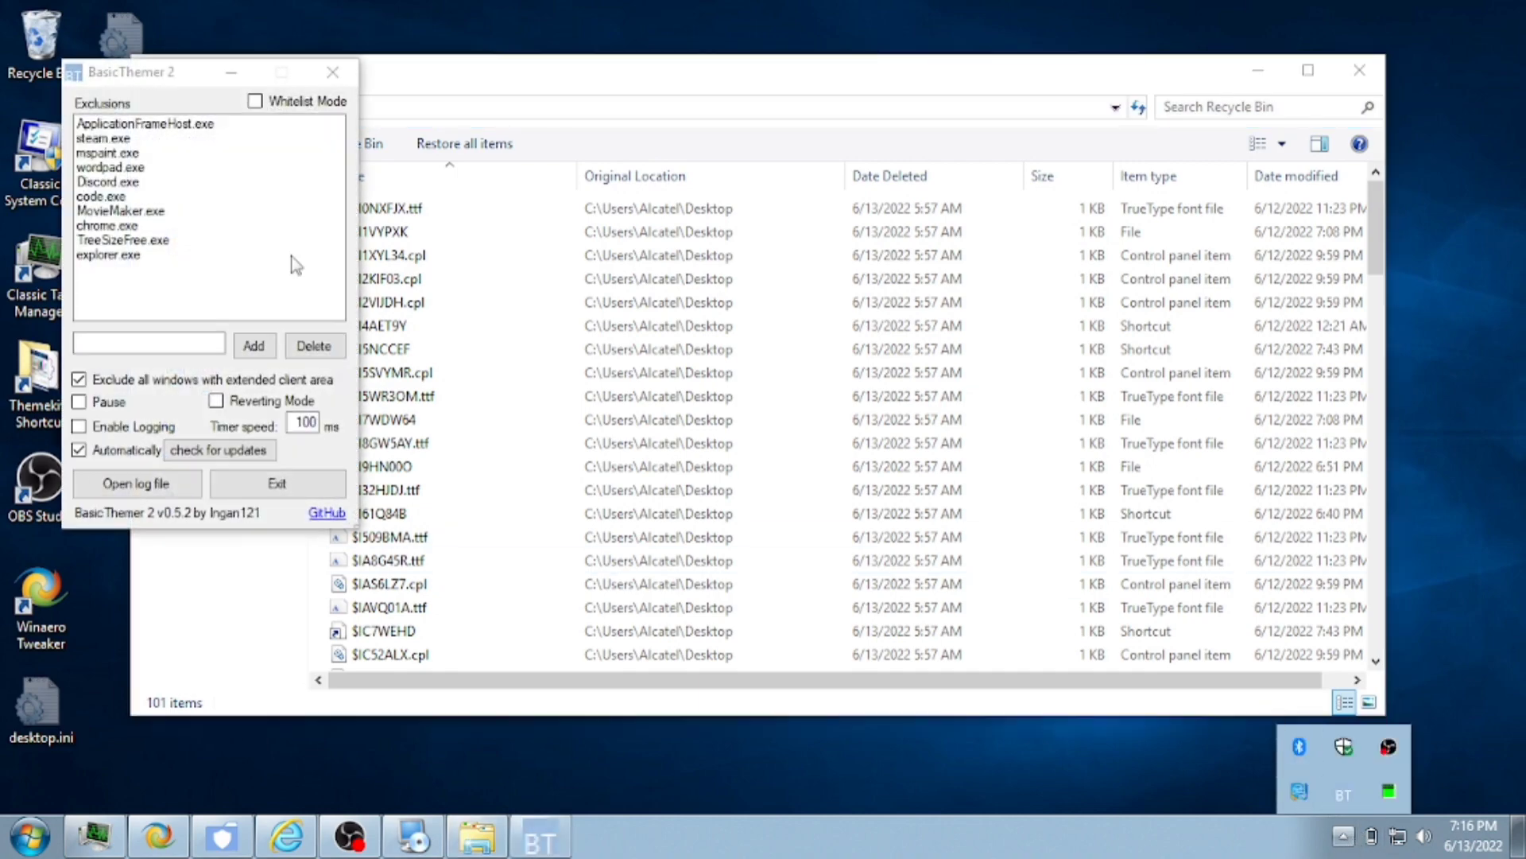
{"action": "left_click", "coordinate": [181, 255]}
{"action": "left_click", "coordinate": [317, 348]}
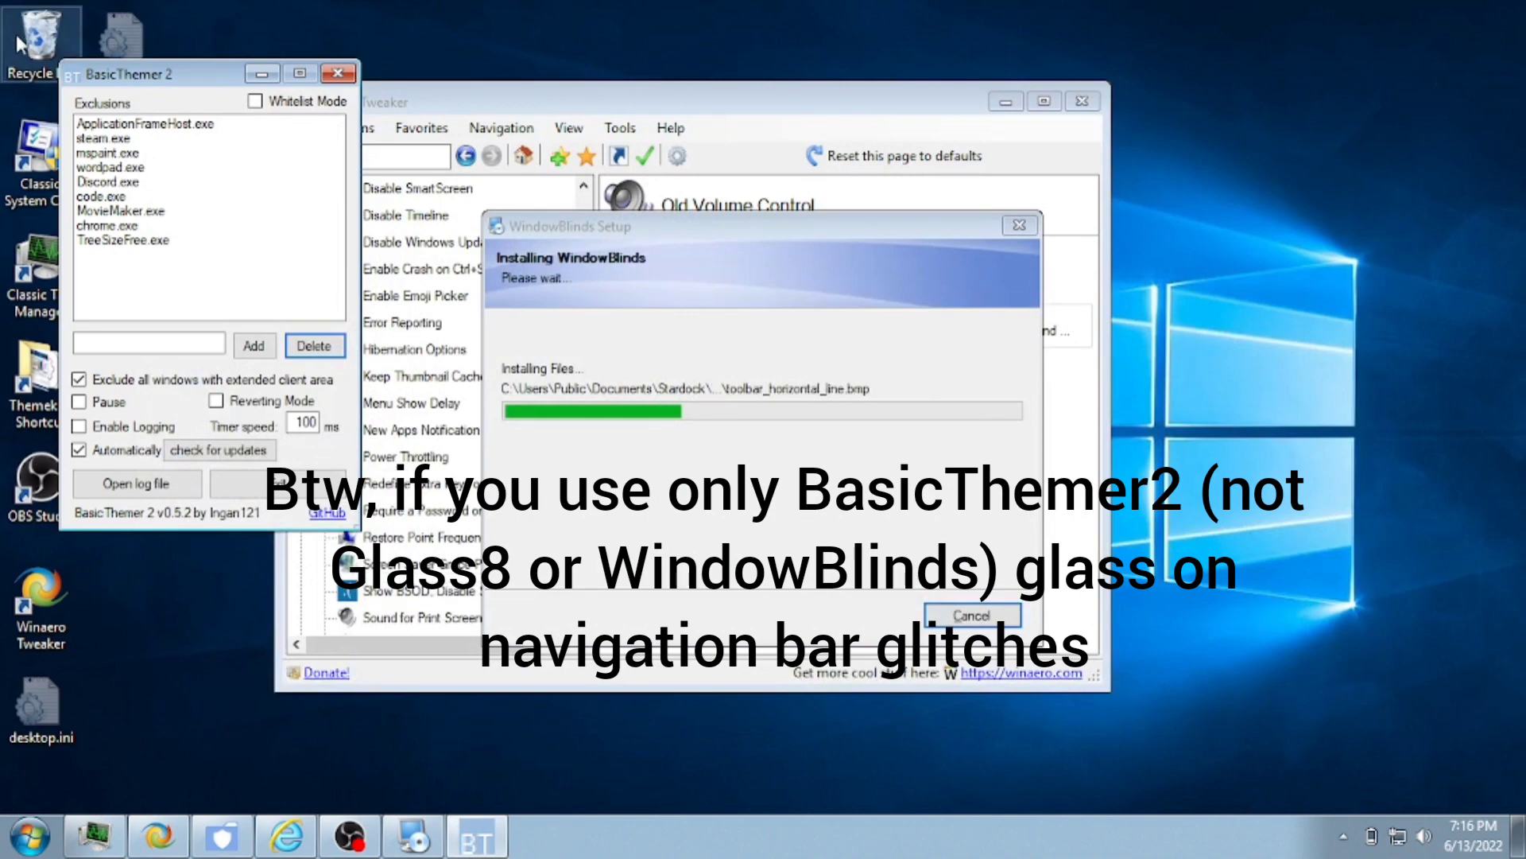
- Launch OldNewExplorerCfg from Themekit\OldNewExplorer\OldNewExplorer
{"action": "double_click", "coordinate": [33, 38]}
{"action": "left_click_drag", "start_coordinate": [449, 85], "coordinate": [486, 85]}
{"action": "left_click", "coordinate": [325, 247]}
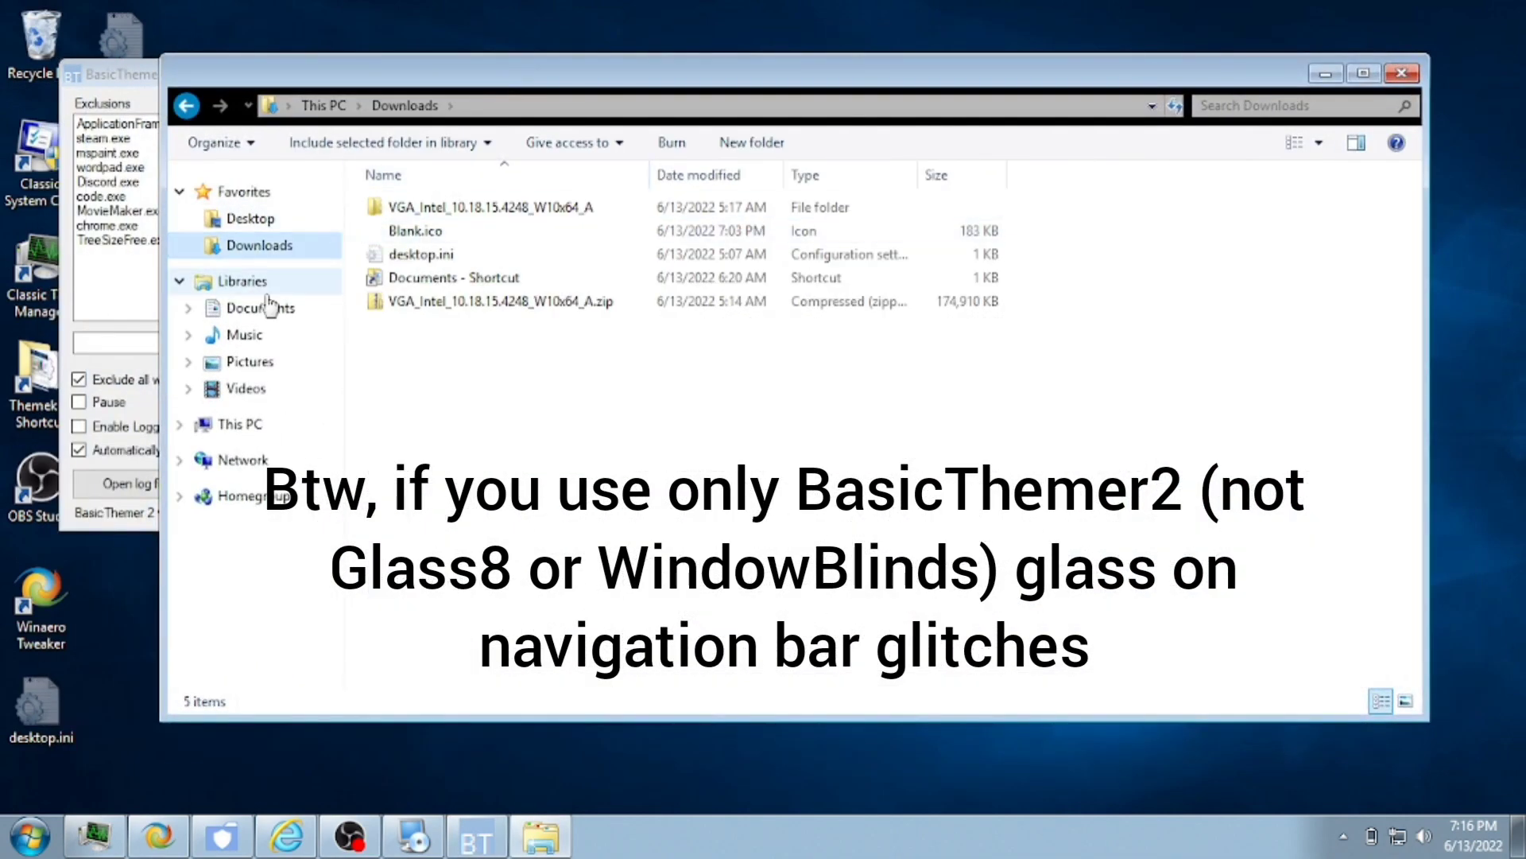
{"action": "left_click", "coordinate": [22, 405]}
{"action": "double_click", "coordinate": [22, 405]}
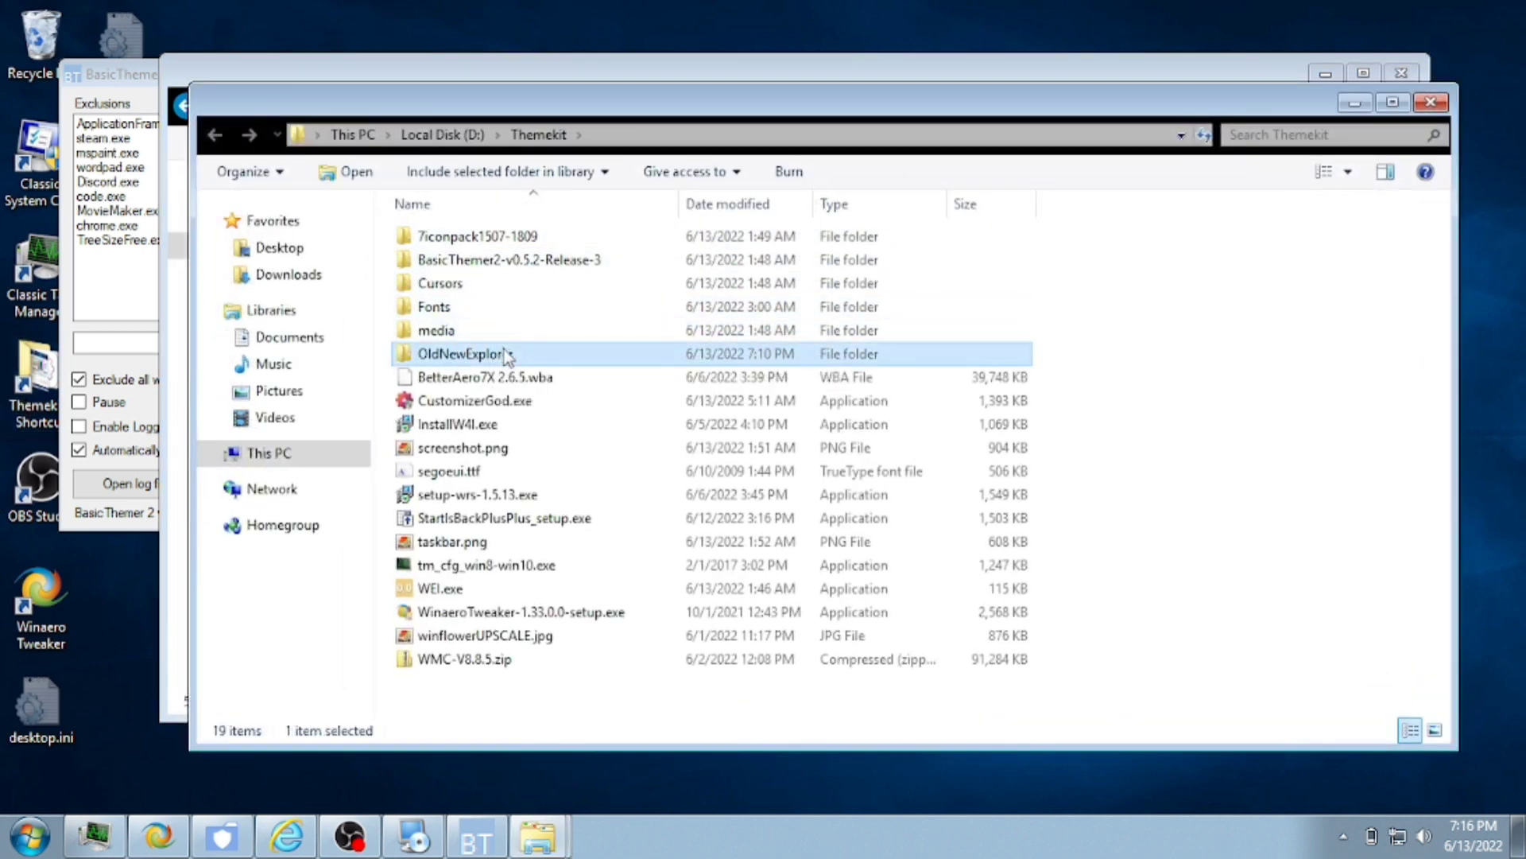
{"action": "double_click", "coordinate": [504, 353]}
{"action": "double_click", "coordinate": [436, 237]}
{"action": "double_click", "coordinate": [481, 308]}
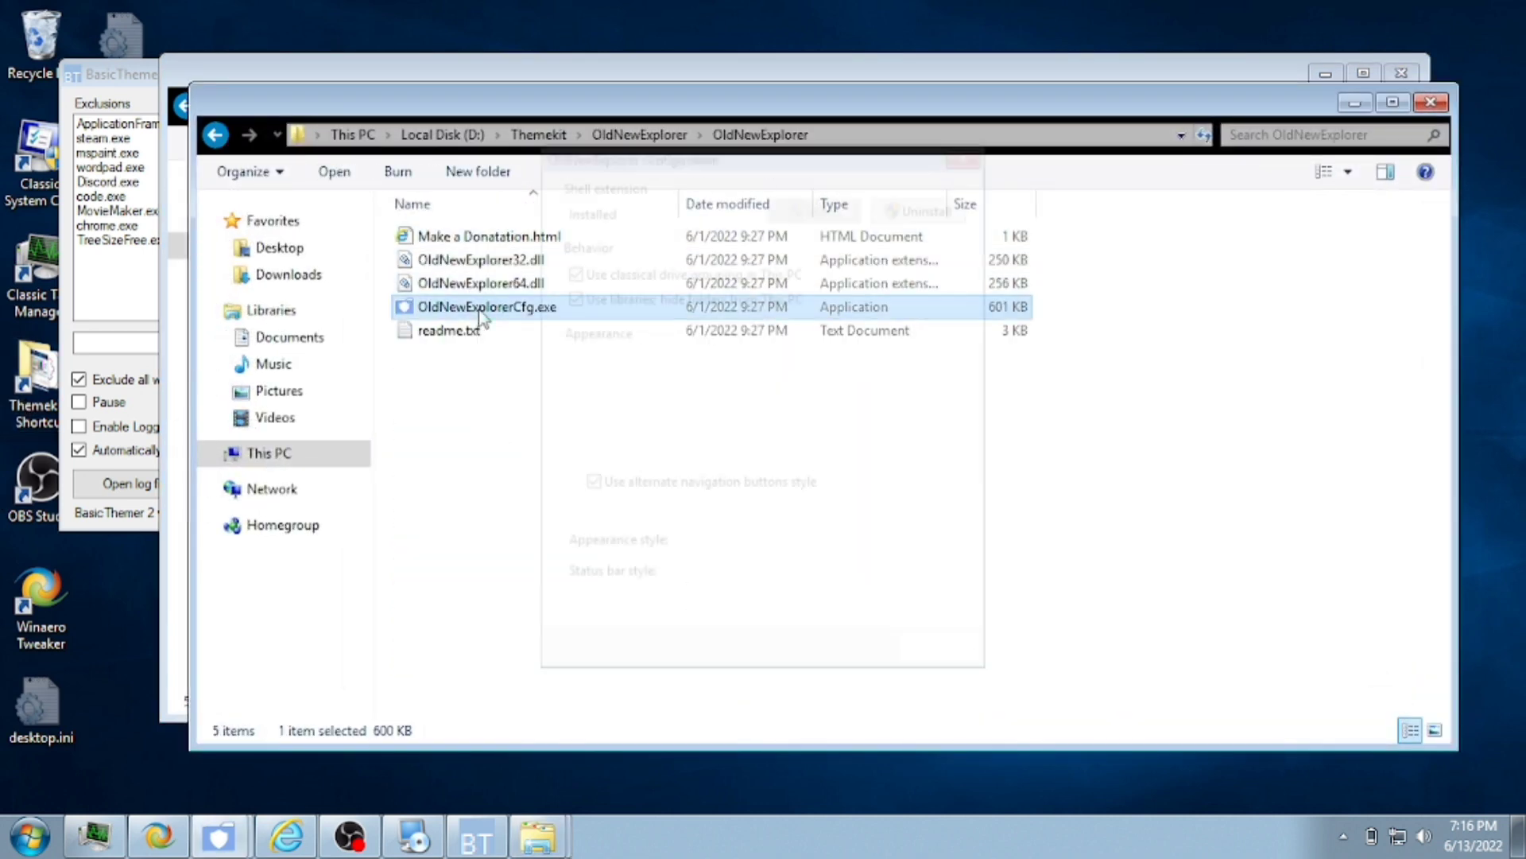
- Toggle the navigation-bar glass option and check the look in the Recycle Bin
{"action": "left_click", "coordinate": [628, 460]}
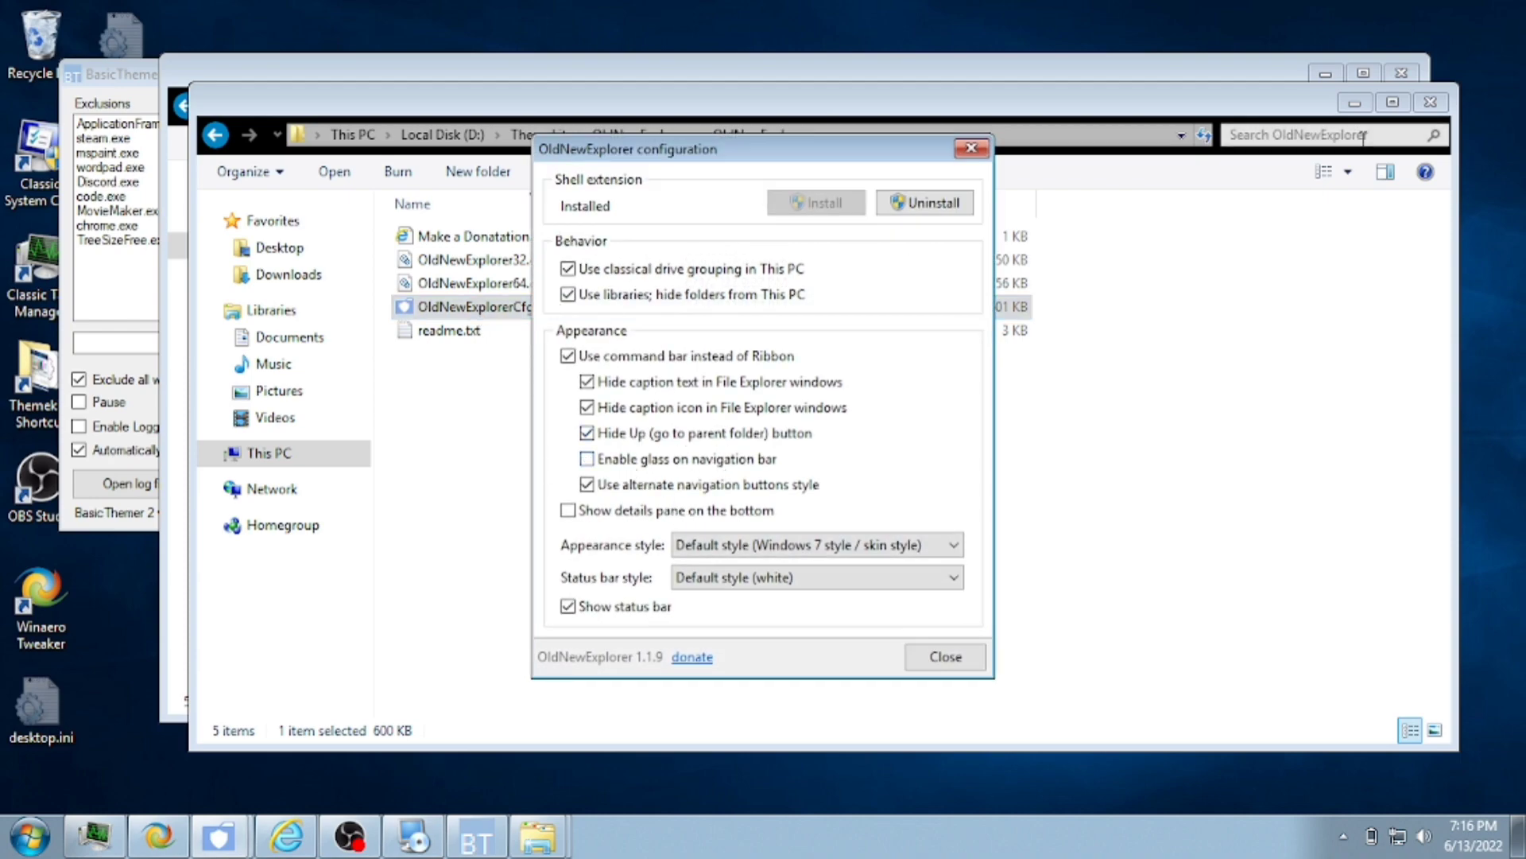
{"action": "left_click", "coordinate": [1430, 101]}
{"action": "double_click", "coordinate": [29, 41]}
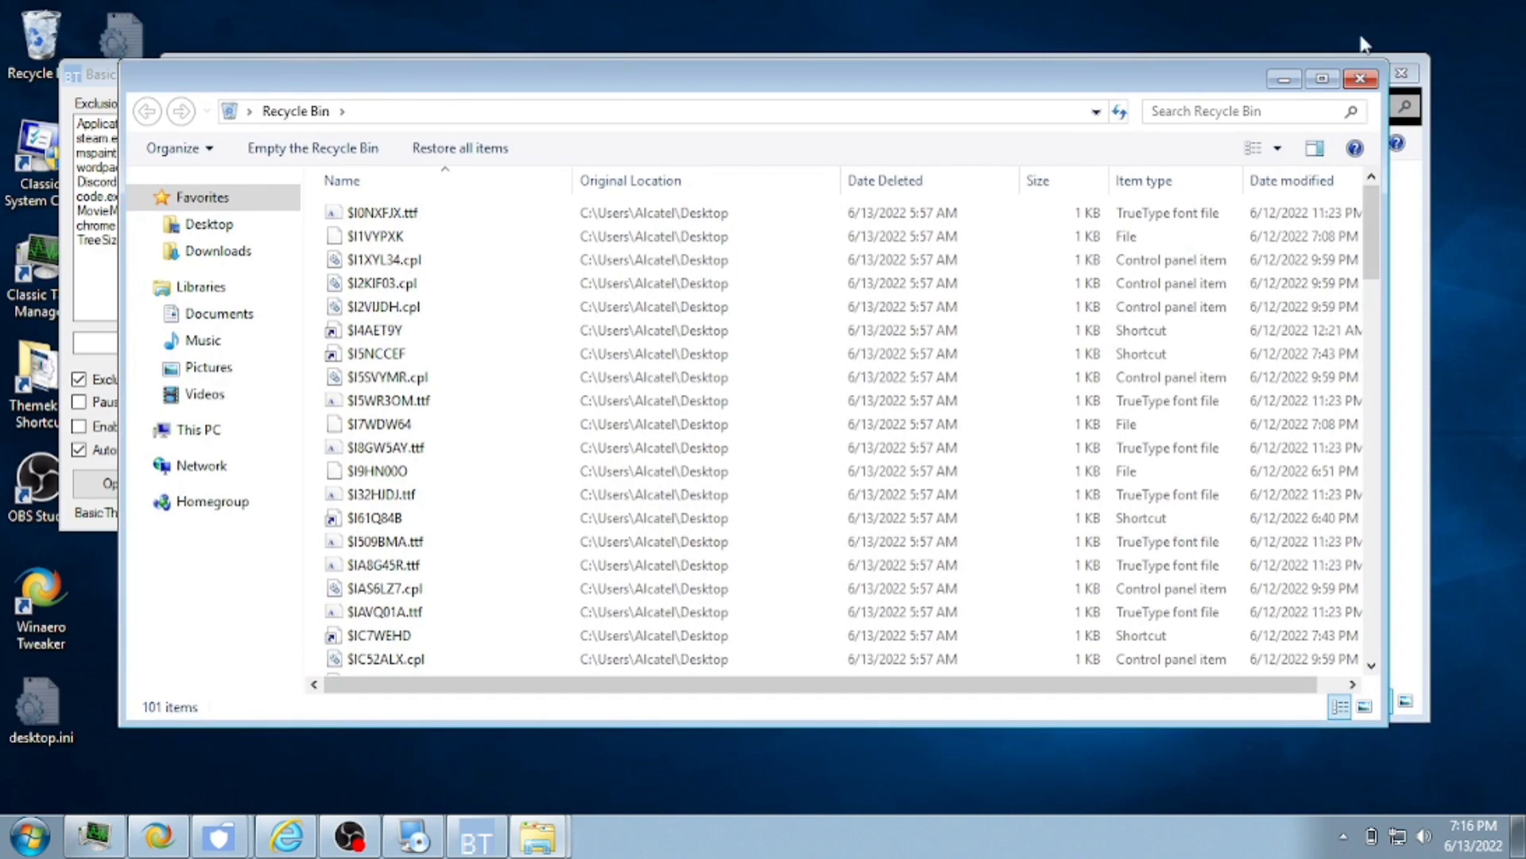
{"action": "left_click", "coordinate": [1360, 78]}
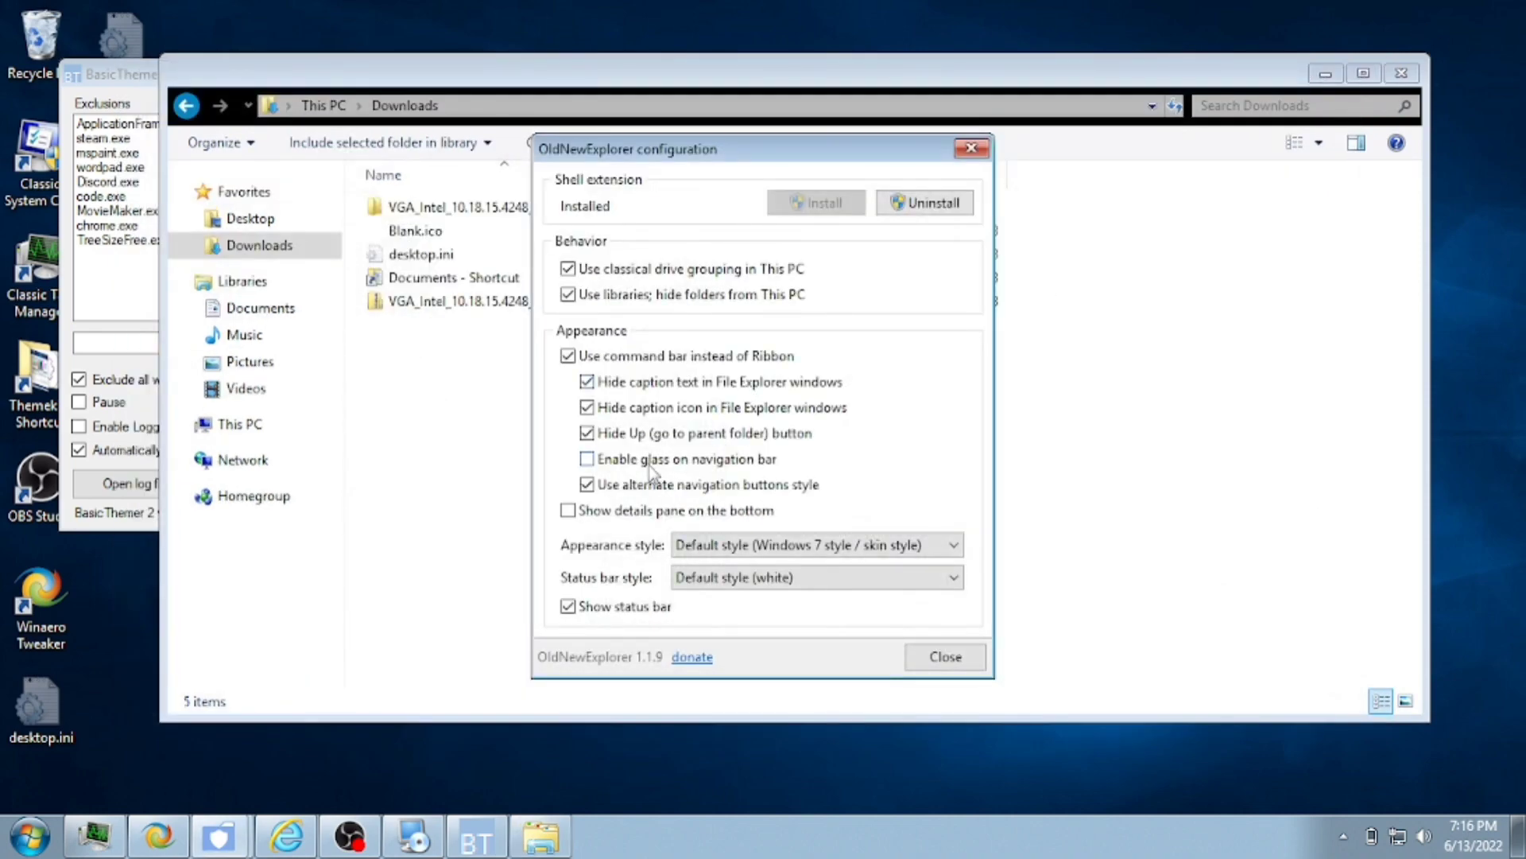
- Re-add explorer.exe to the BasicThemer 2 exclusions and close BasicThemer 2
{"action": "left_click", "coordinate": [971, 149]}
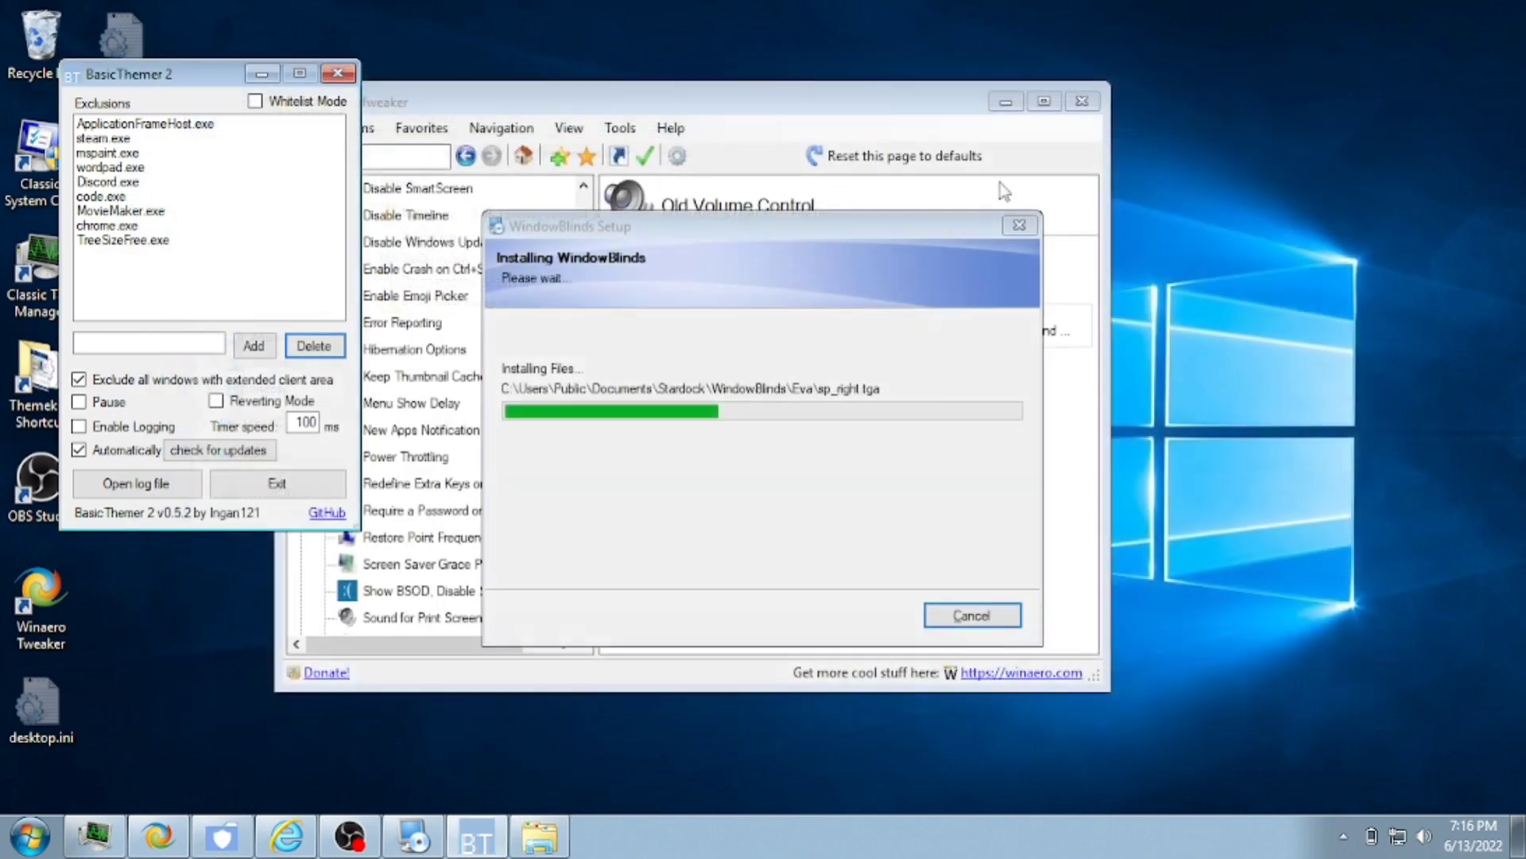
{"action": "type", "text": "wxplorer.exe"}
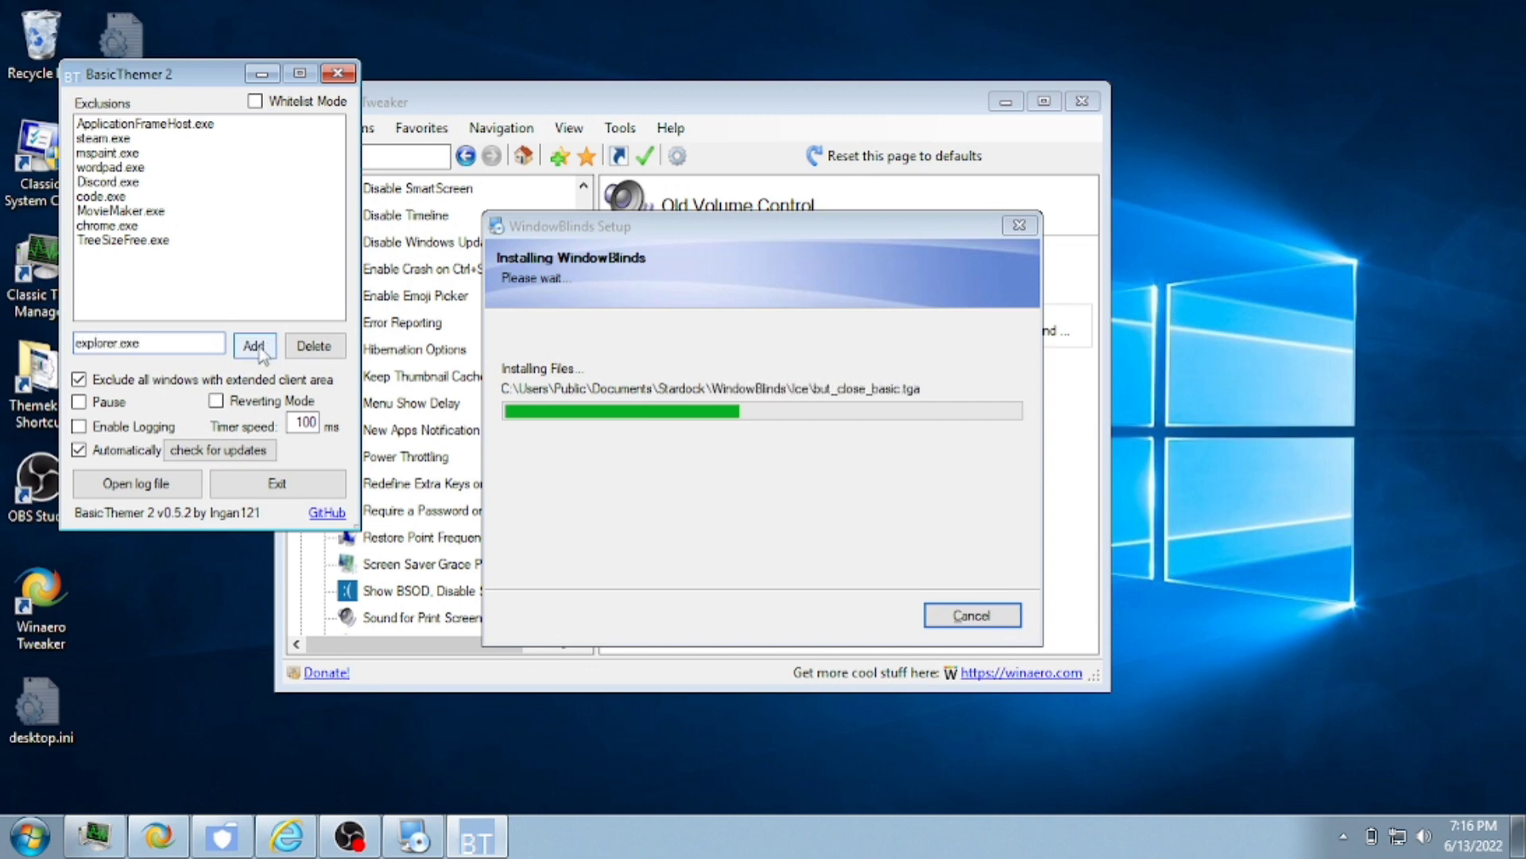
{"action": "left_click", "coordinate": [254, 345]}
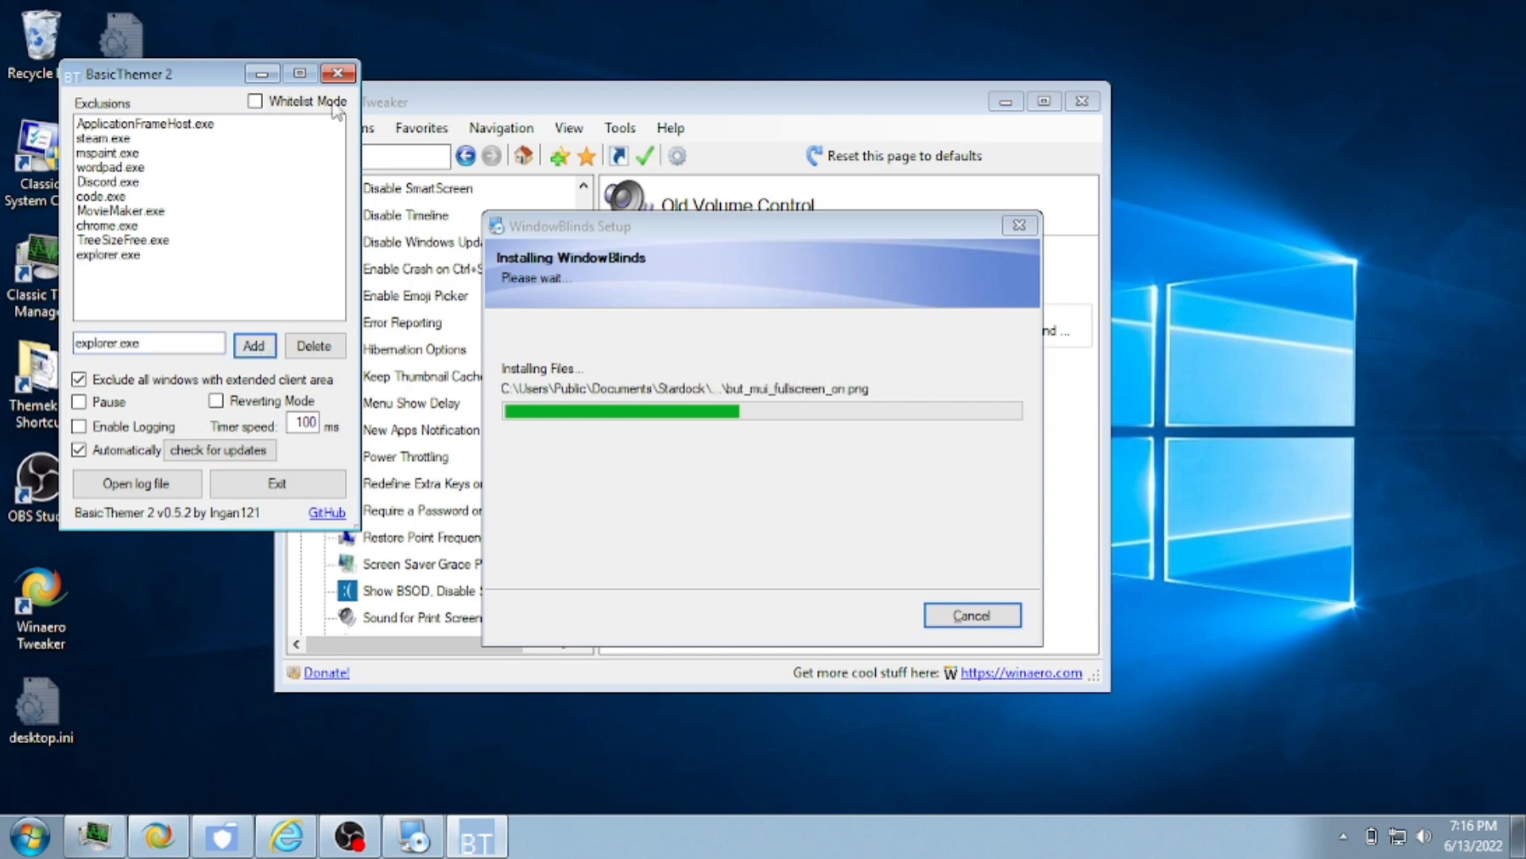
{"action": "left_click", "coordinate": [337, 73]}
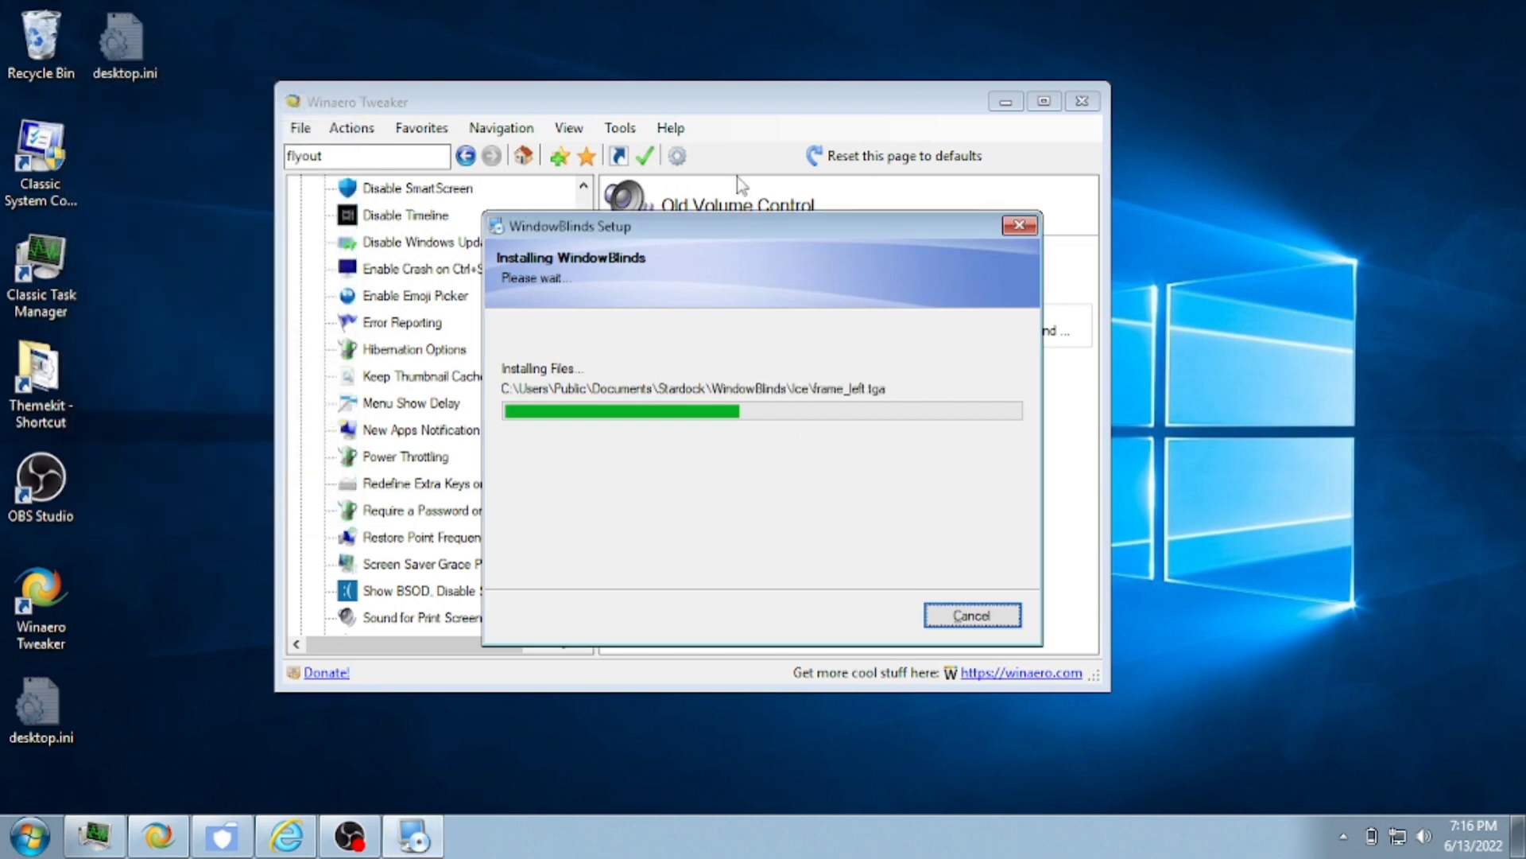
- Close Winaero Tweaker and the OldNewExplorer configuration window
{"action": "left_click", "coordinate": [1082, 101]}
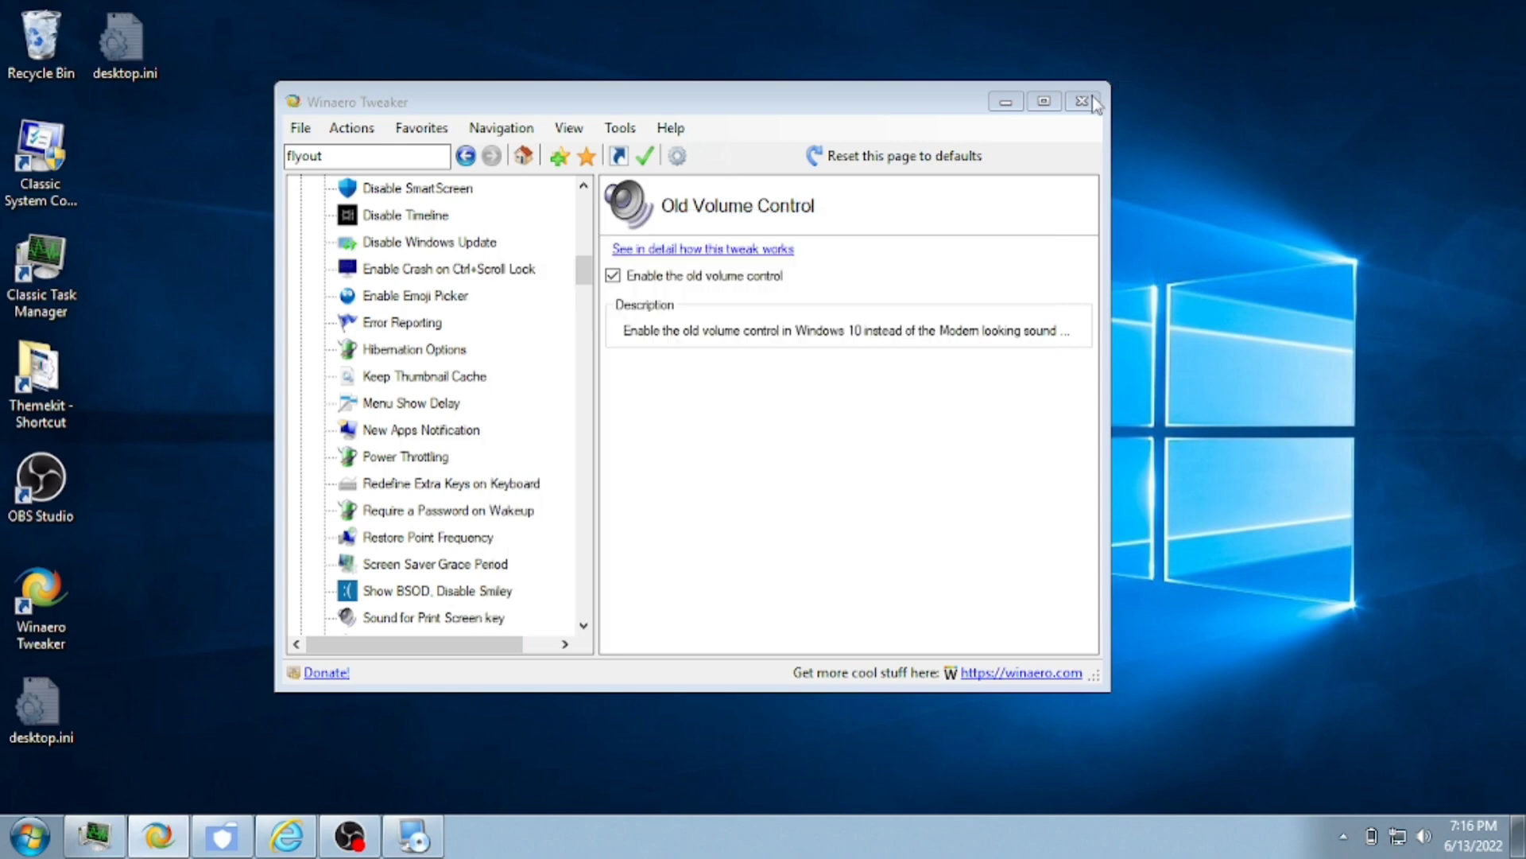
{"action": "left_click", "coordinate": [759, 163]}
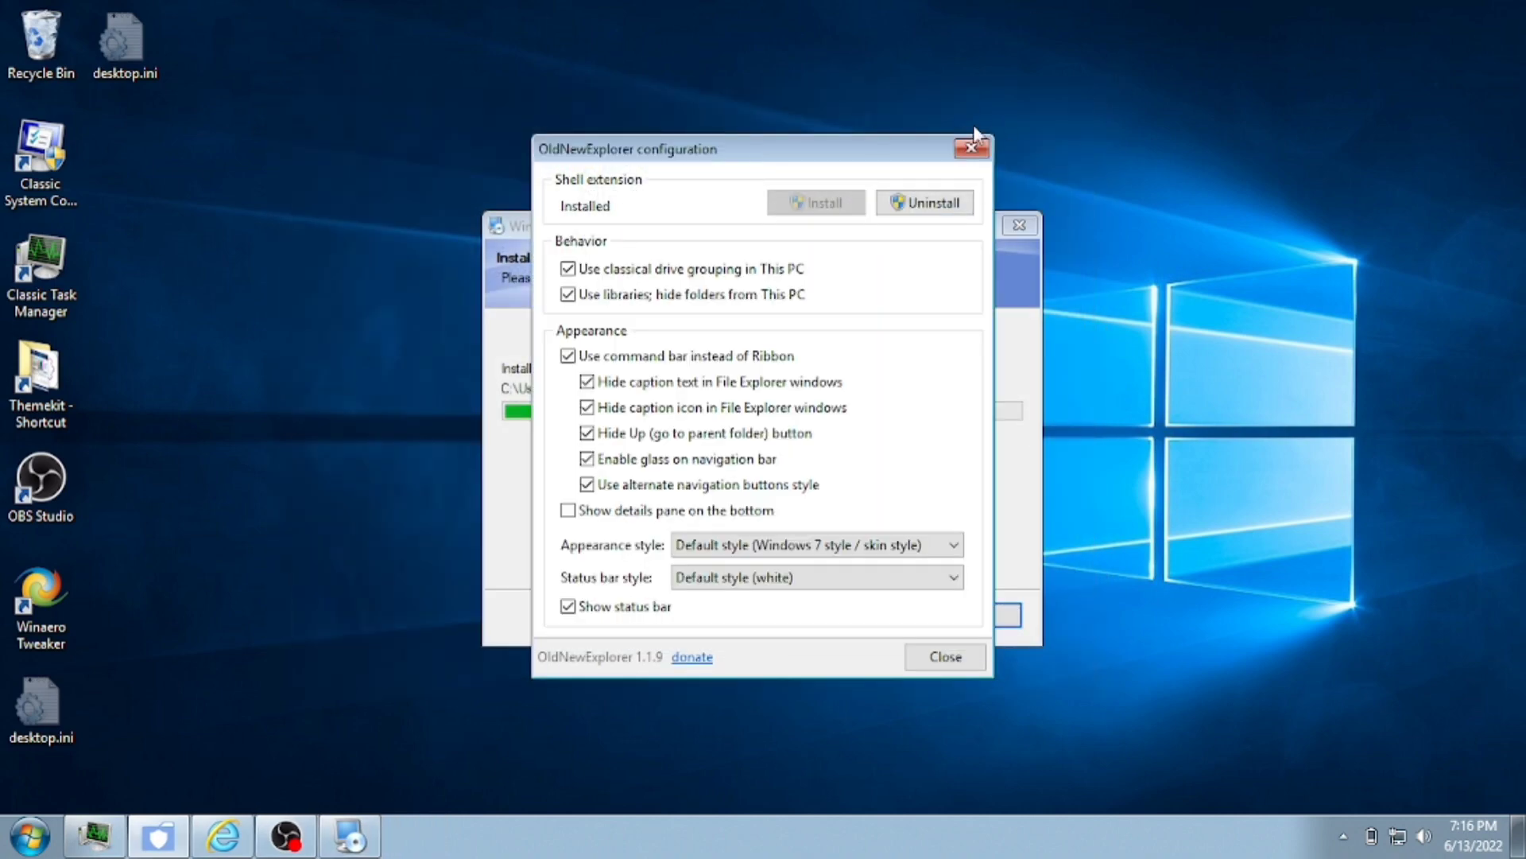
{"action": "left_click", "coordinate": [972, 147]}
{"action": "left_click", "coordinate": [30, 835]}
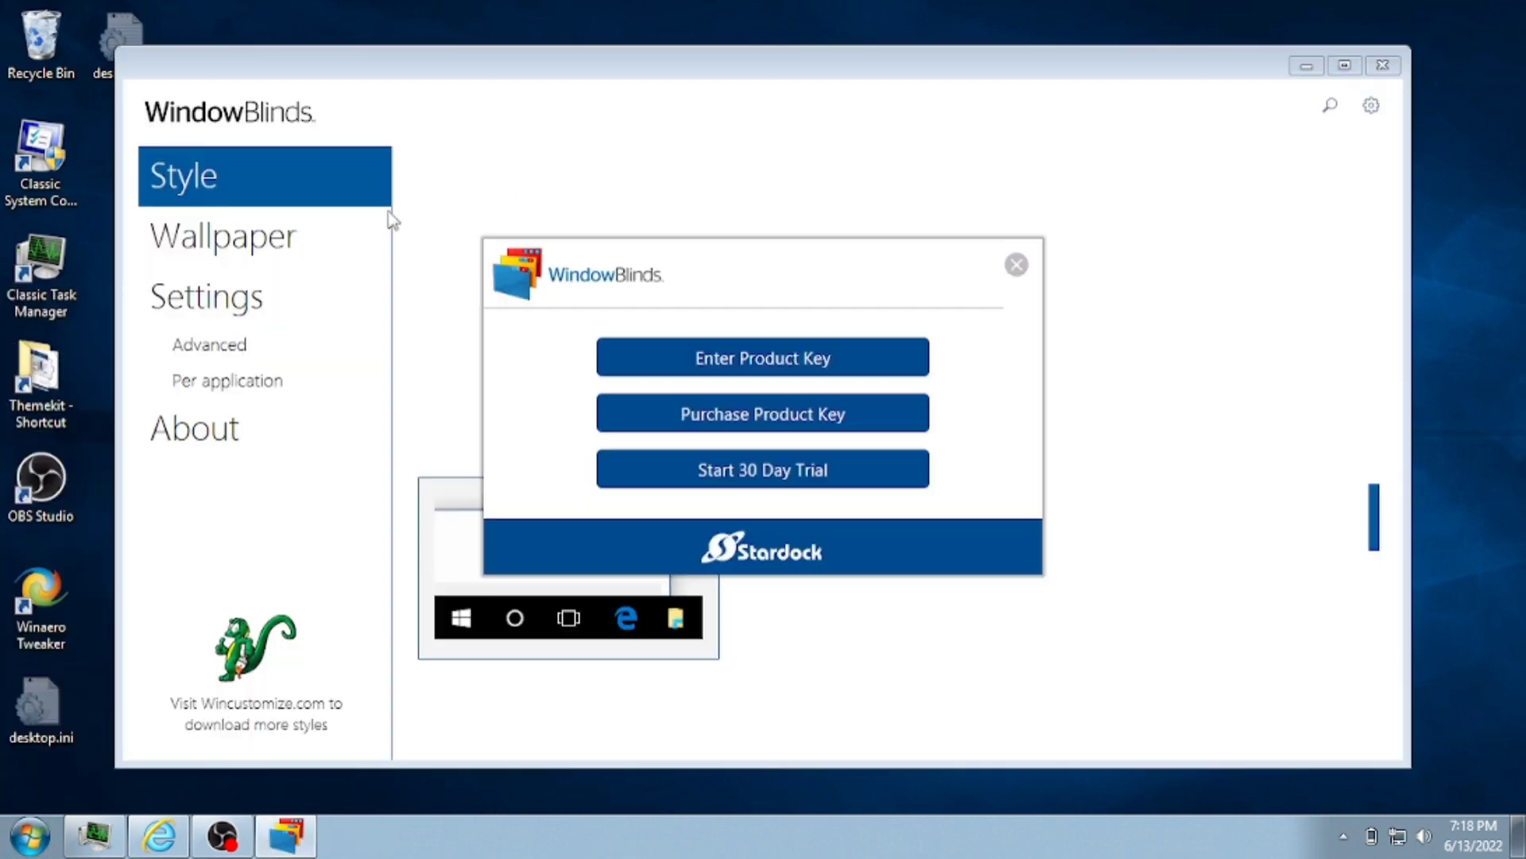
- Start the WindowBlinds 30-day trial, submit an e-mail, and connect to Wi-Fi after the submission error
{"action": "left_click", "coordinate": [763, 467]}
{"action": "key", "text": "ctrl+v"}
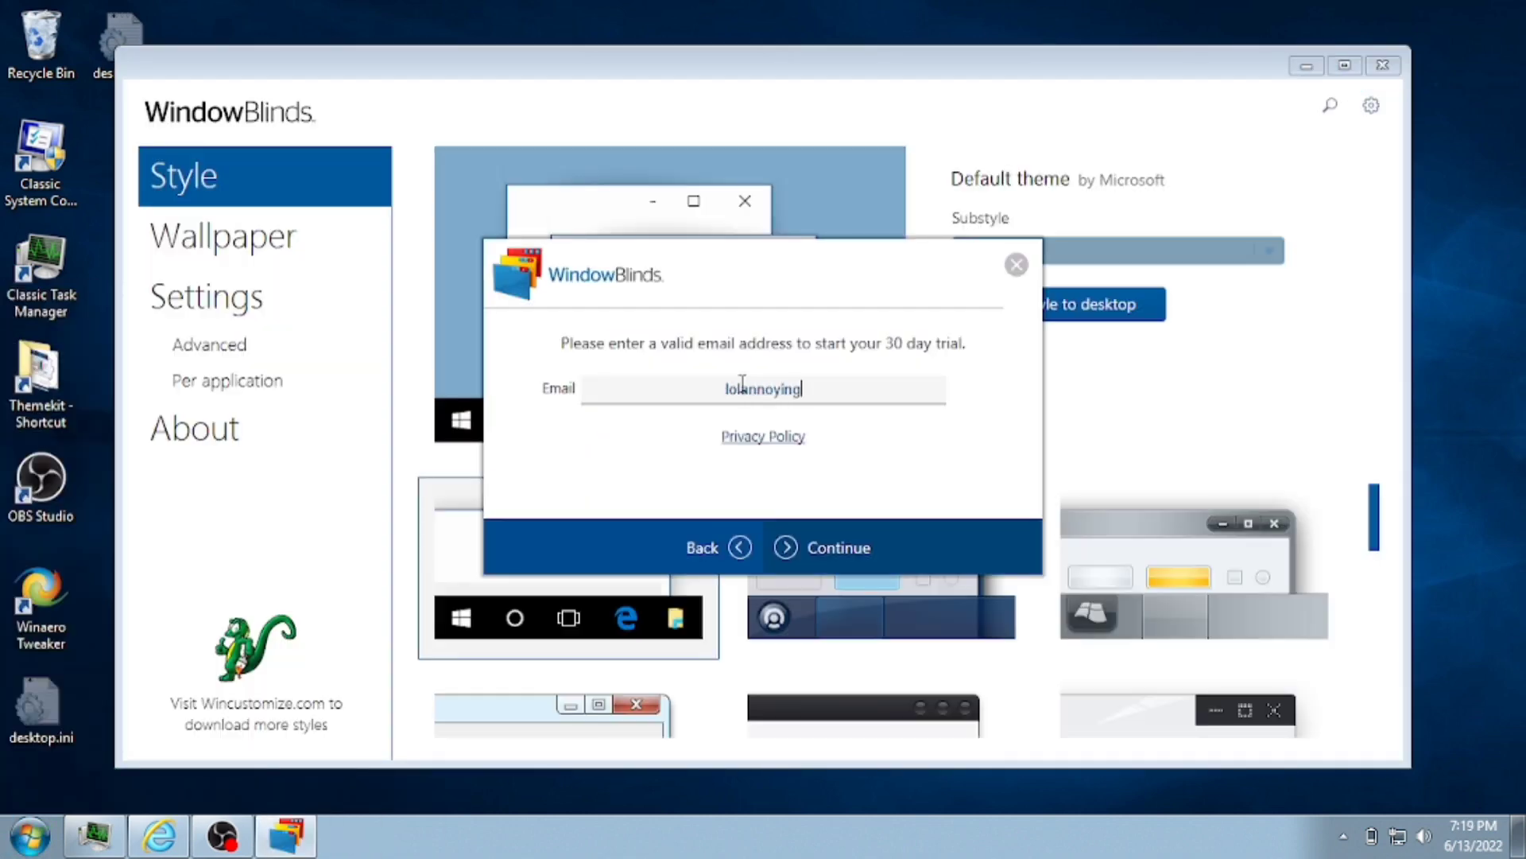
{"action": "left_click", "coordinate": [862, 537]}
{"action": "key", "text": "BackSpace"}
{"action": "left_click", "coordinate": [924, 554]}
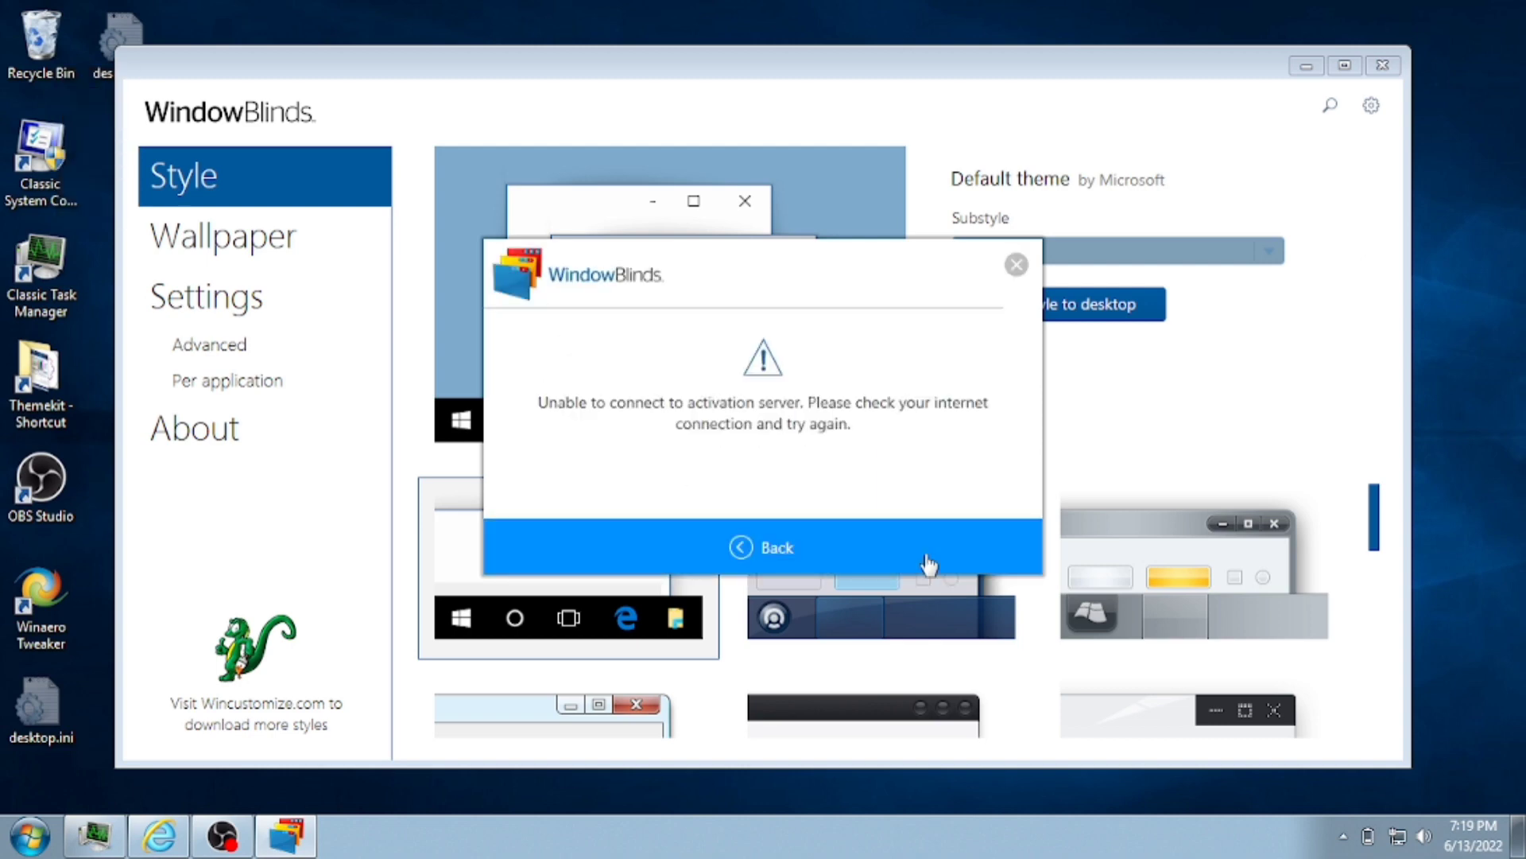
{"action": "left_click", "coordinate": [929, 564]}
{"action": "left_click", "coordinate": [1398, 836]}
{"action": "left_click", "coordinate": [1386, 399]}
- Replace the e-mail with a disposable YOPmail address and request verification
{"action": "left_click", "coordinate": [862, 386]}
{"action": "key", "text": "ctrl+a"}
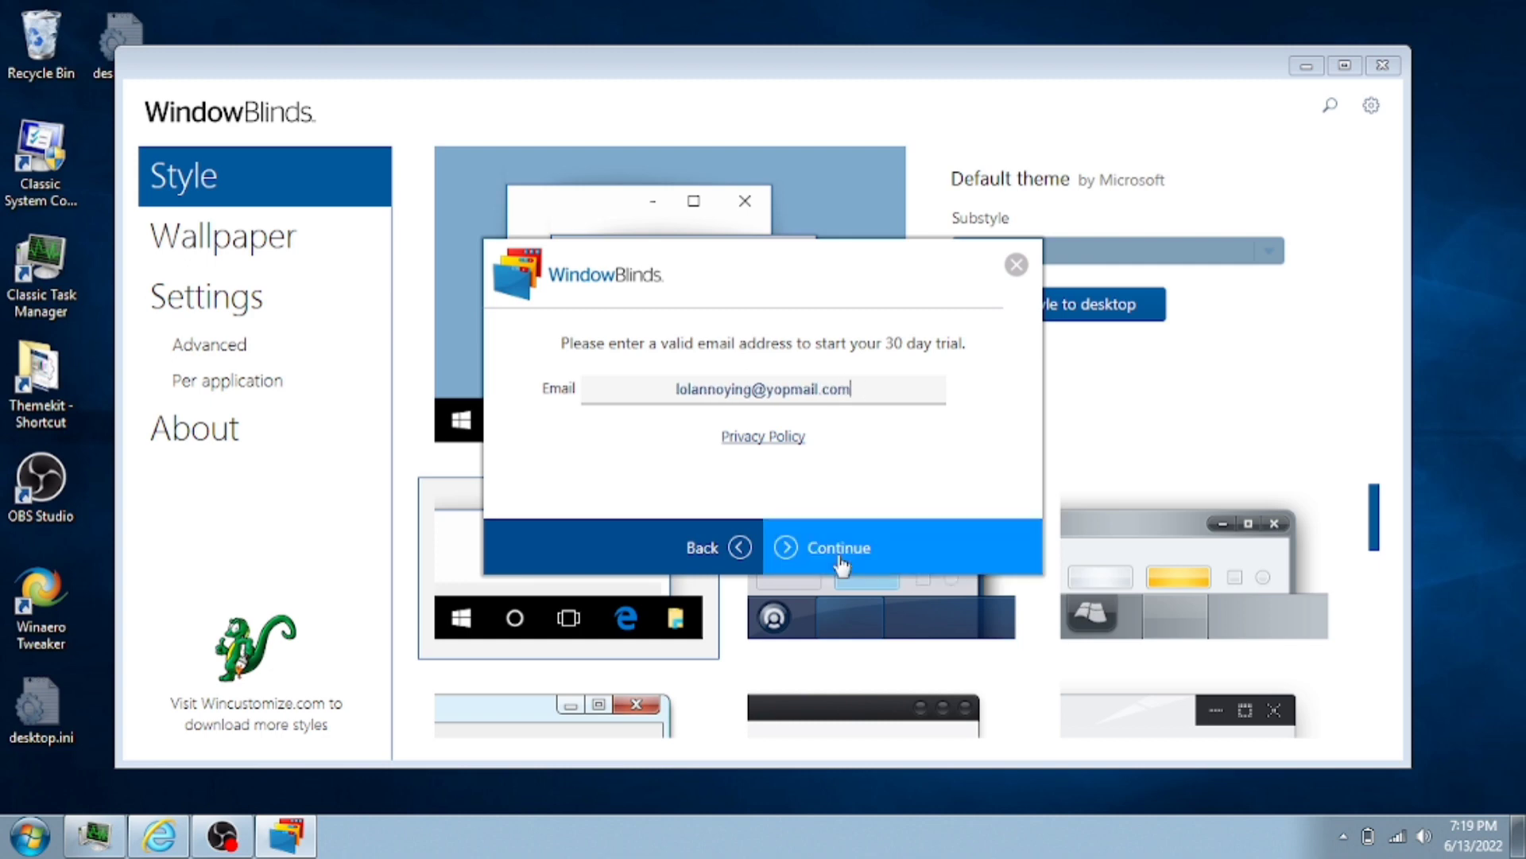
{"action": "left_click", "coordinate": [839, 560]}
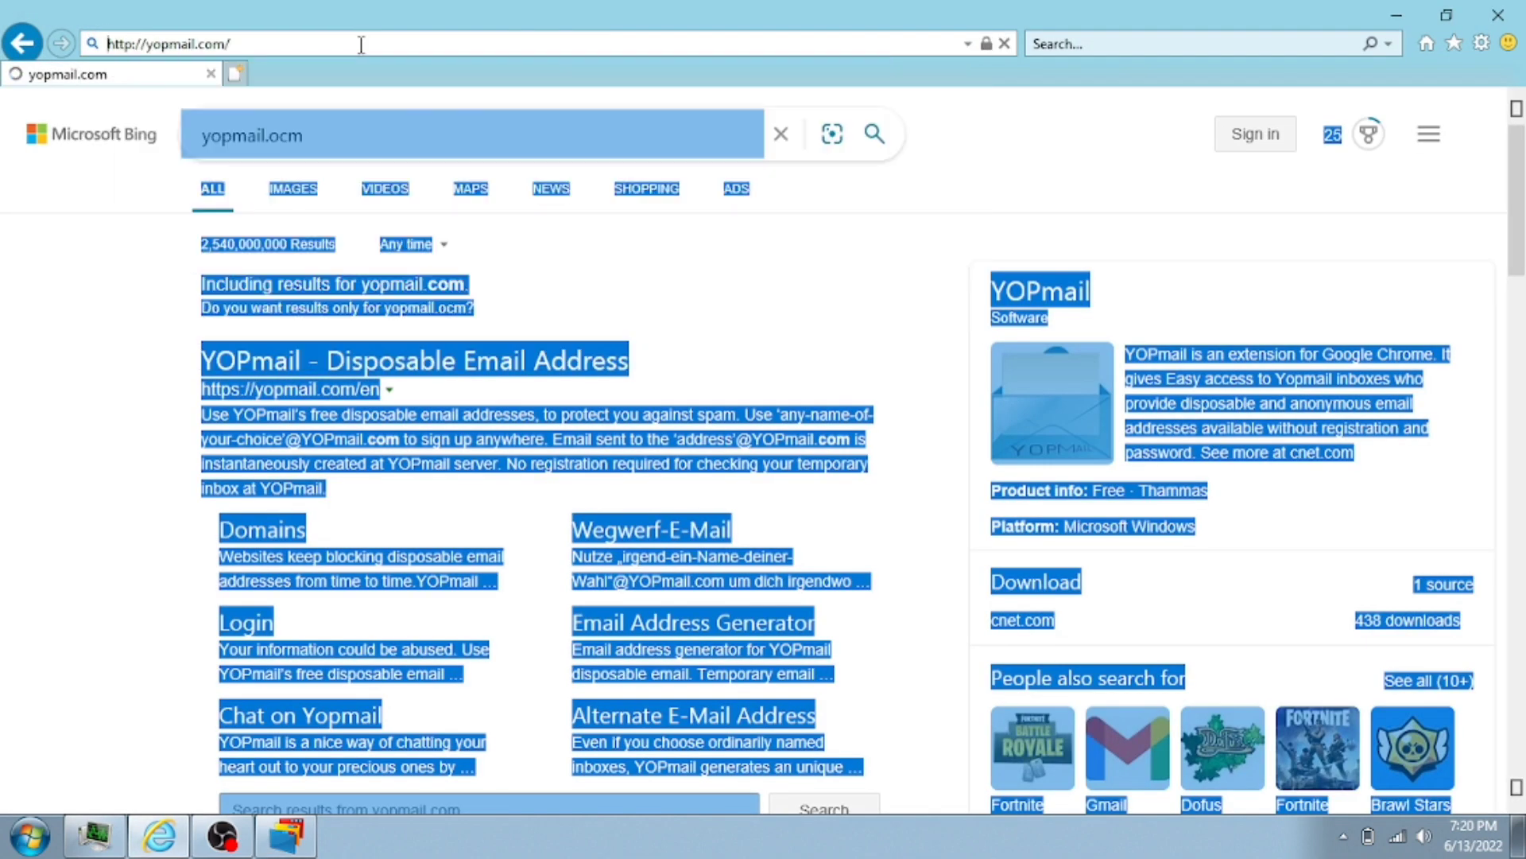
- Verify the address through the YOPmail inbox, then continue and finish the trial activation
{"action": "key", "text": "Return"}
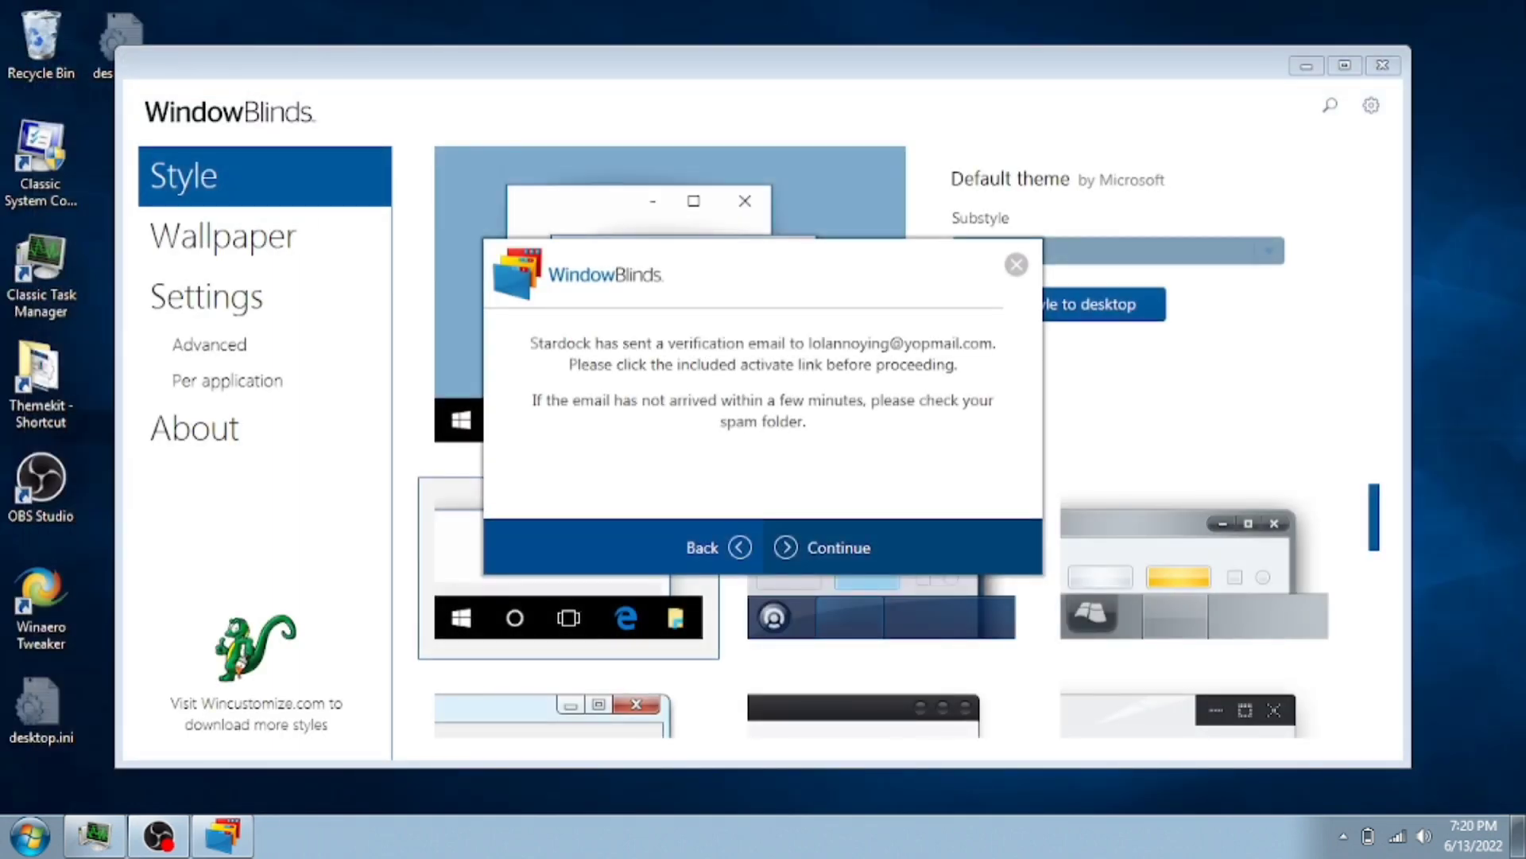
{"action": "key", "text": "Return"}
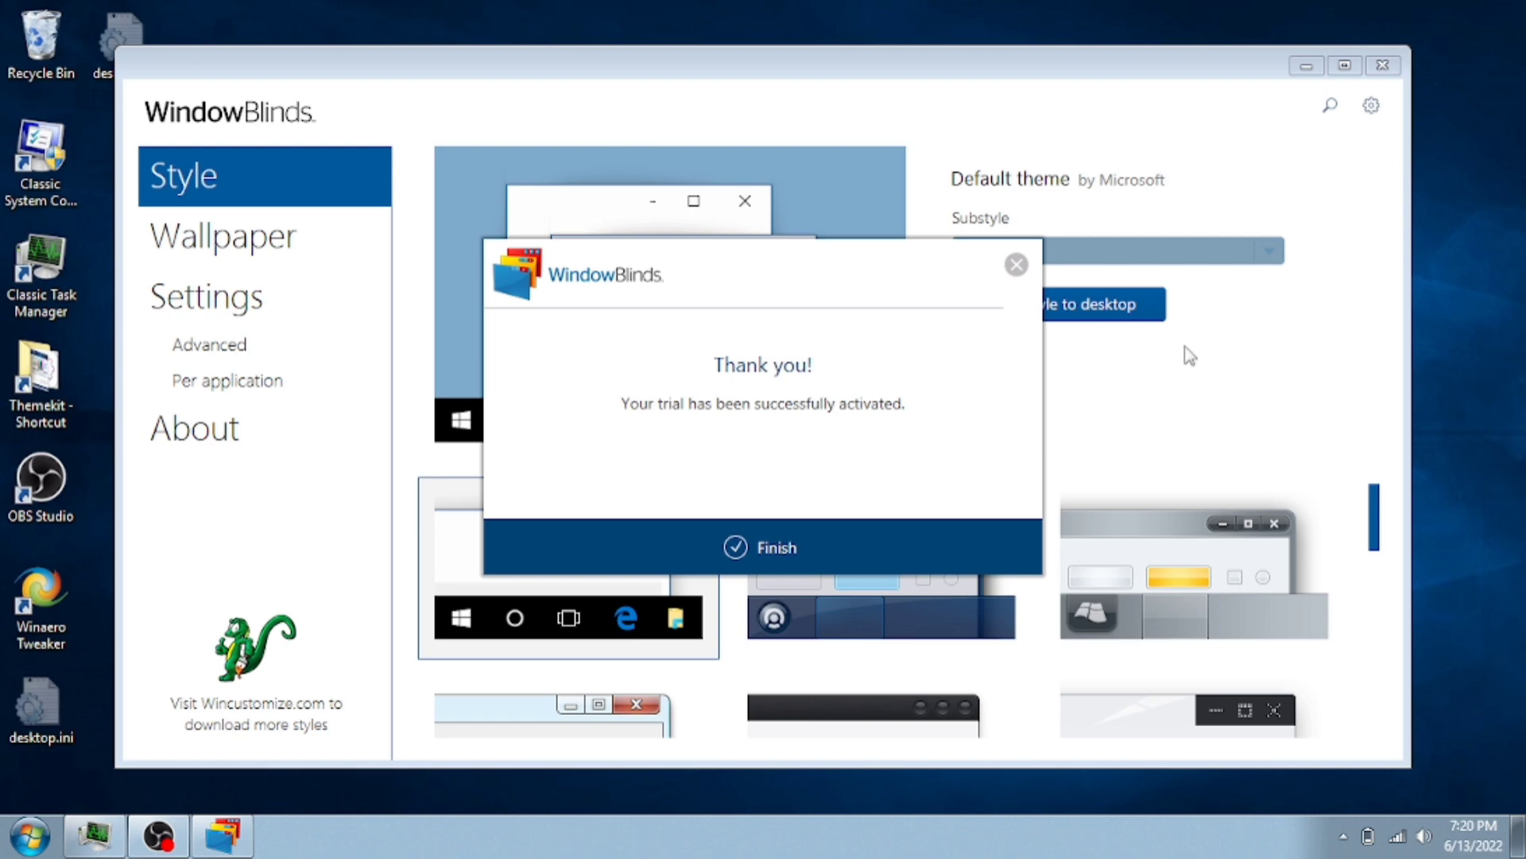
{"action": "key", "text": "Return"}
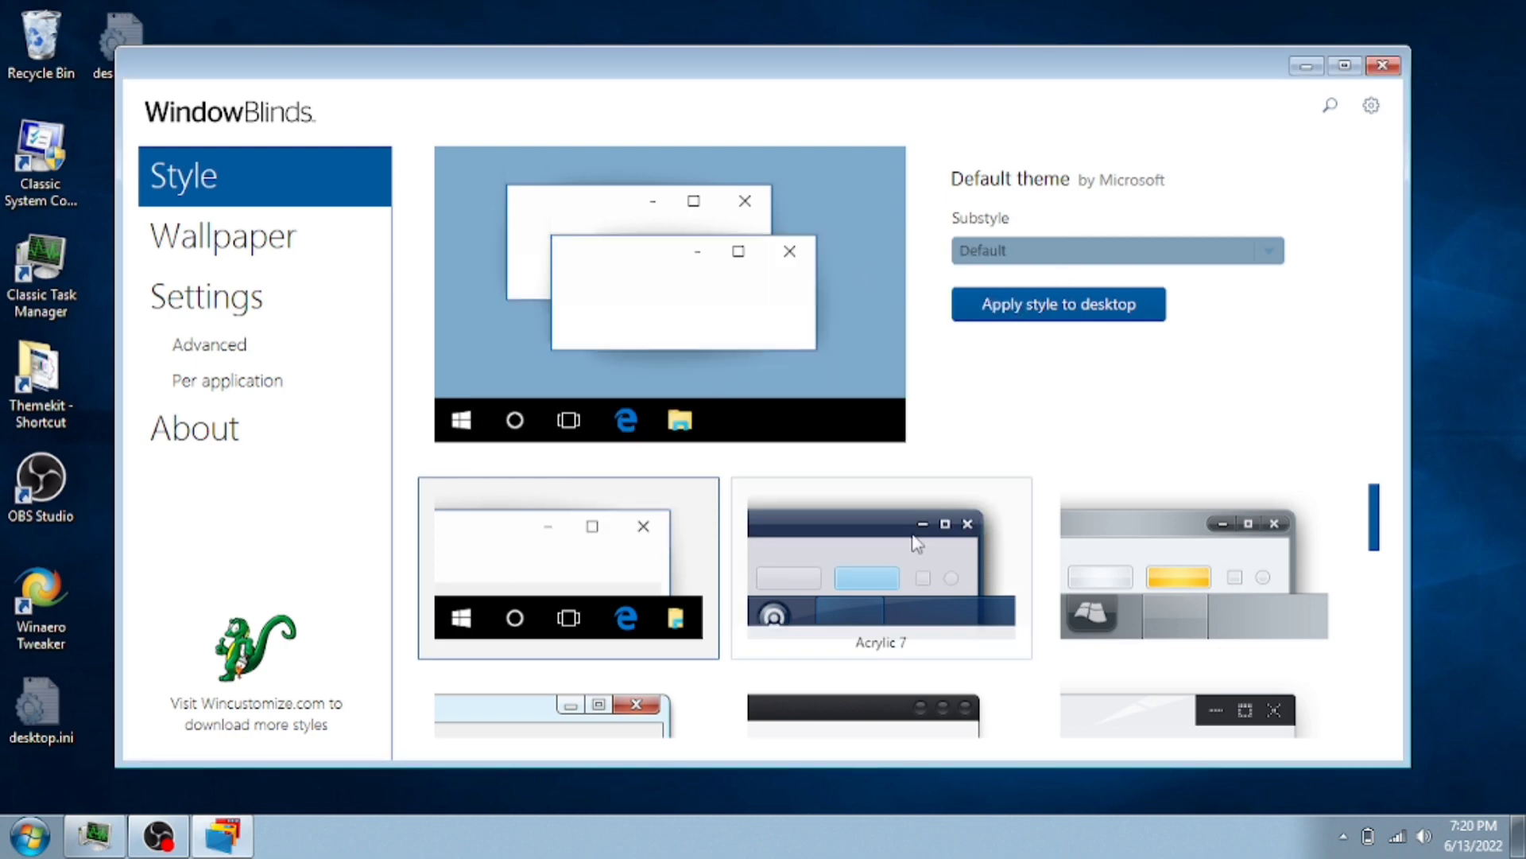
- Install BetterAero7X 2.6.5.wba from the Themekit folder and apply it from the WindowBlinds notification
{"action": "double_click", "coordinate": [24, 54]}
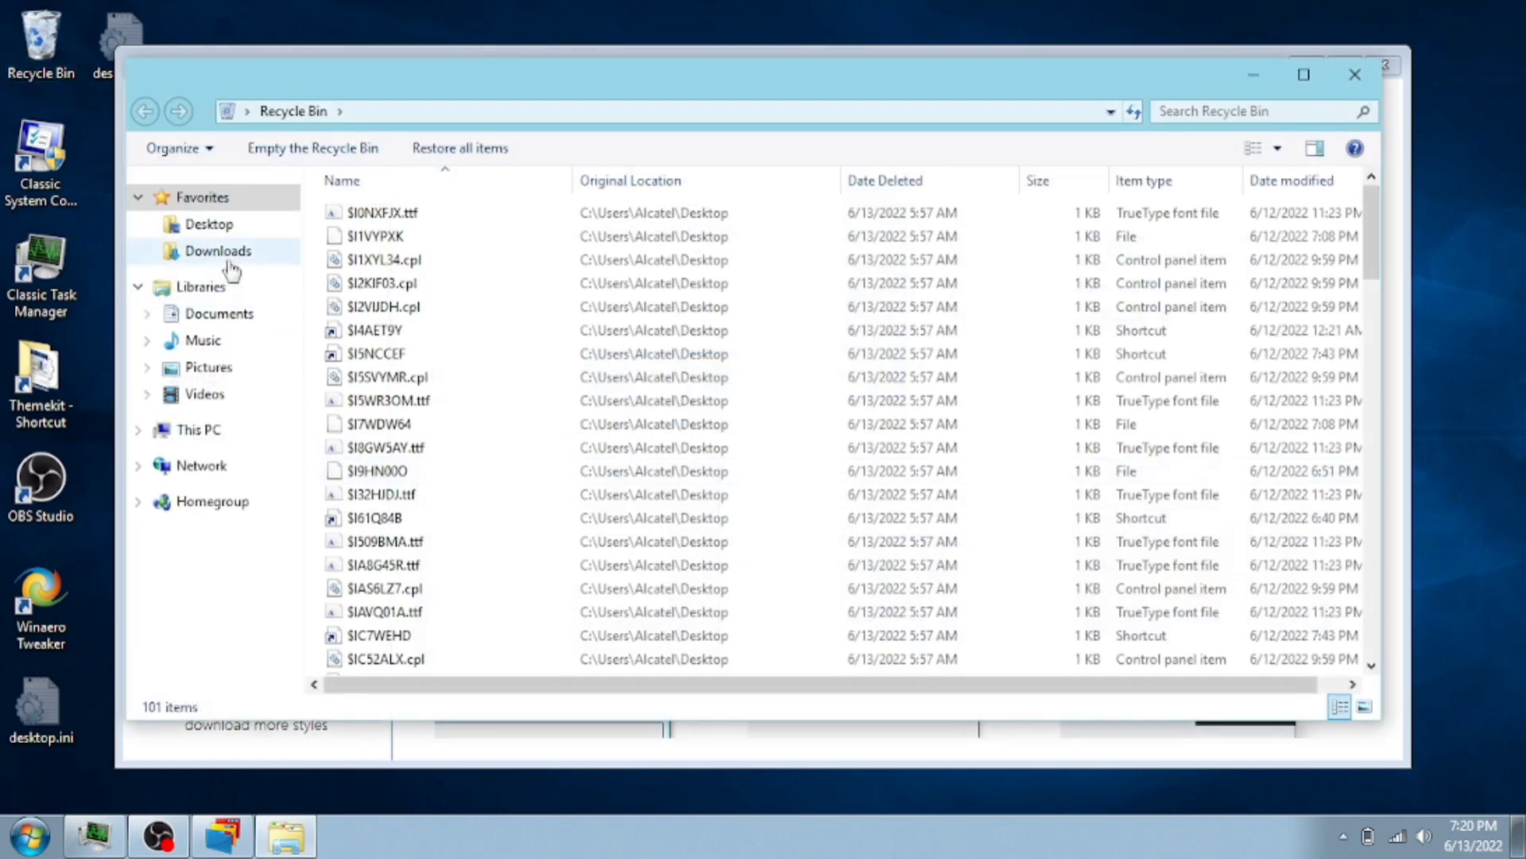
{"action": "left_click", "coordinate": [223, 253]}
{"action": "double_click", "coordinate": [58, 357]}
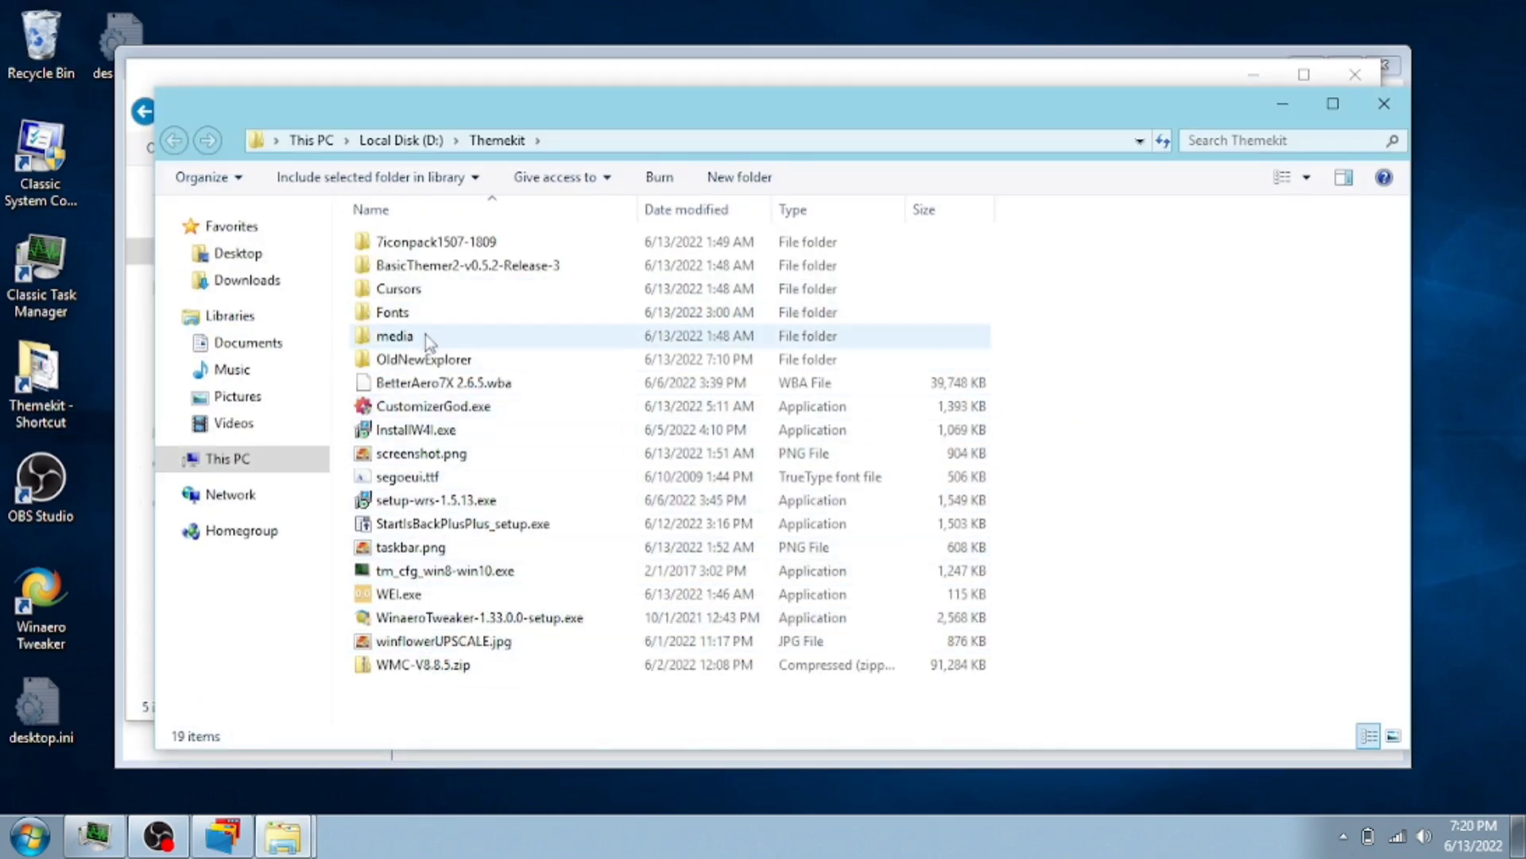
{"action": "left_click", "coordinate": [443, 386]}
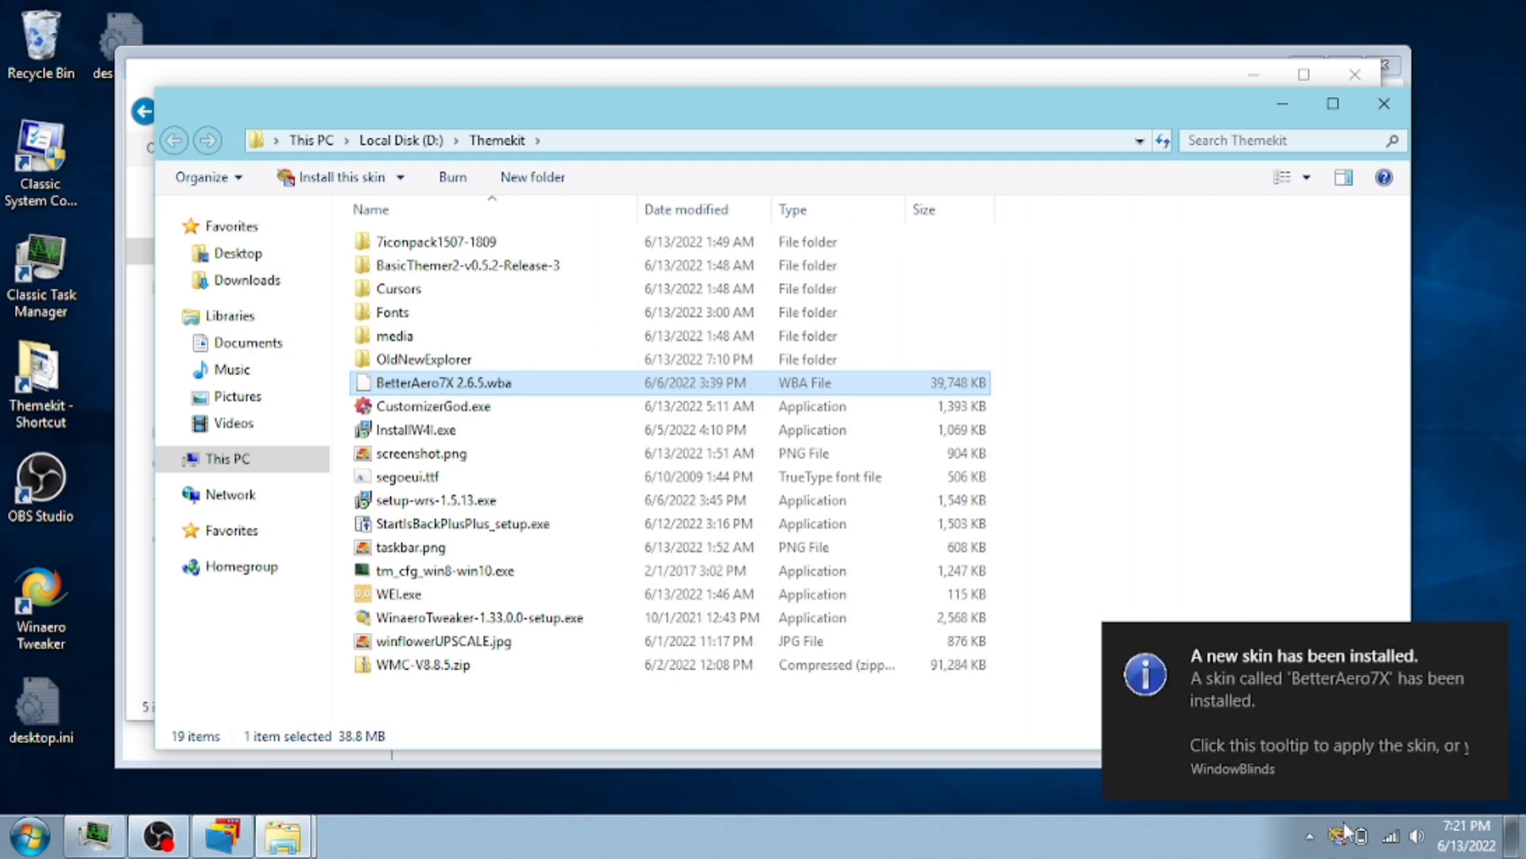
{"action": "left_click", "coordinate": [1271, 759]}
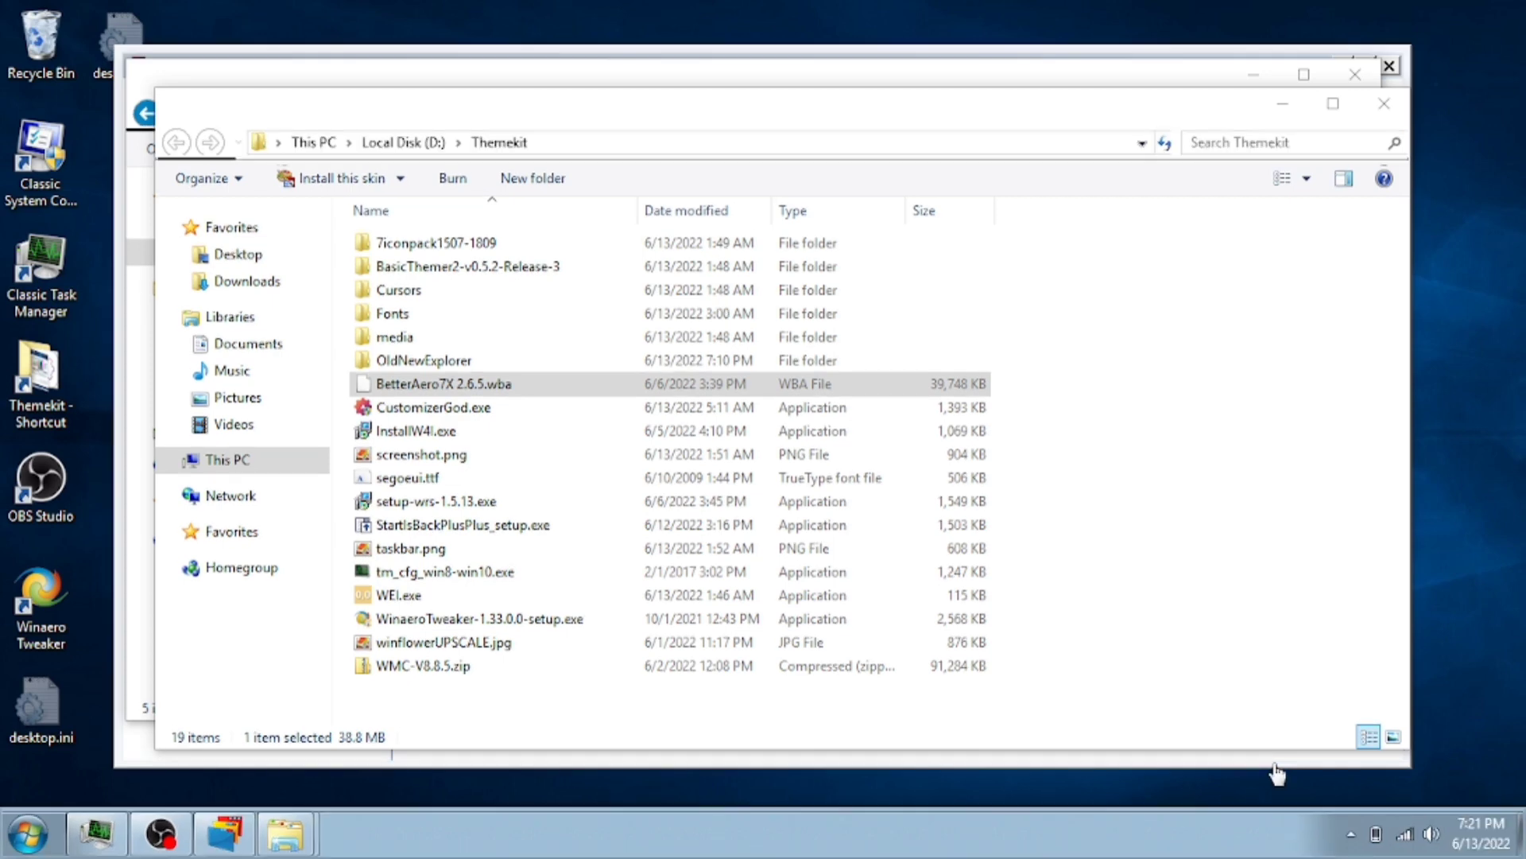
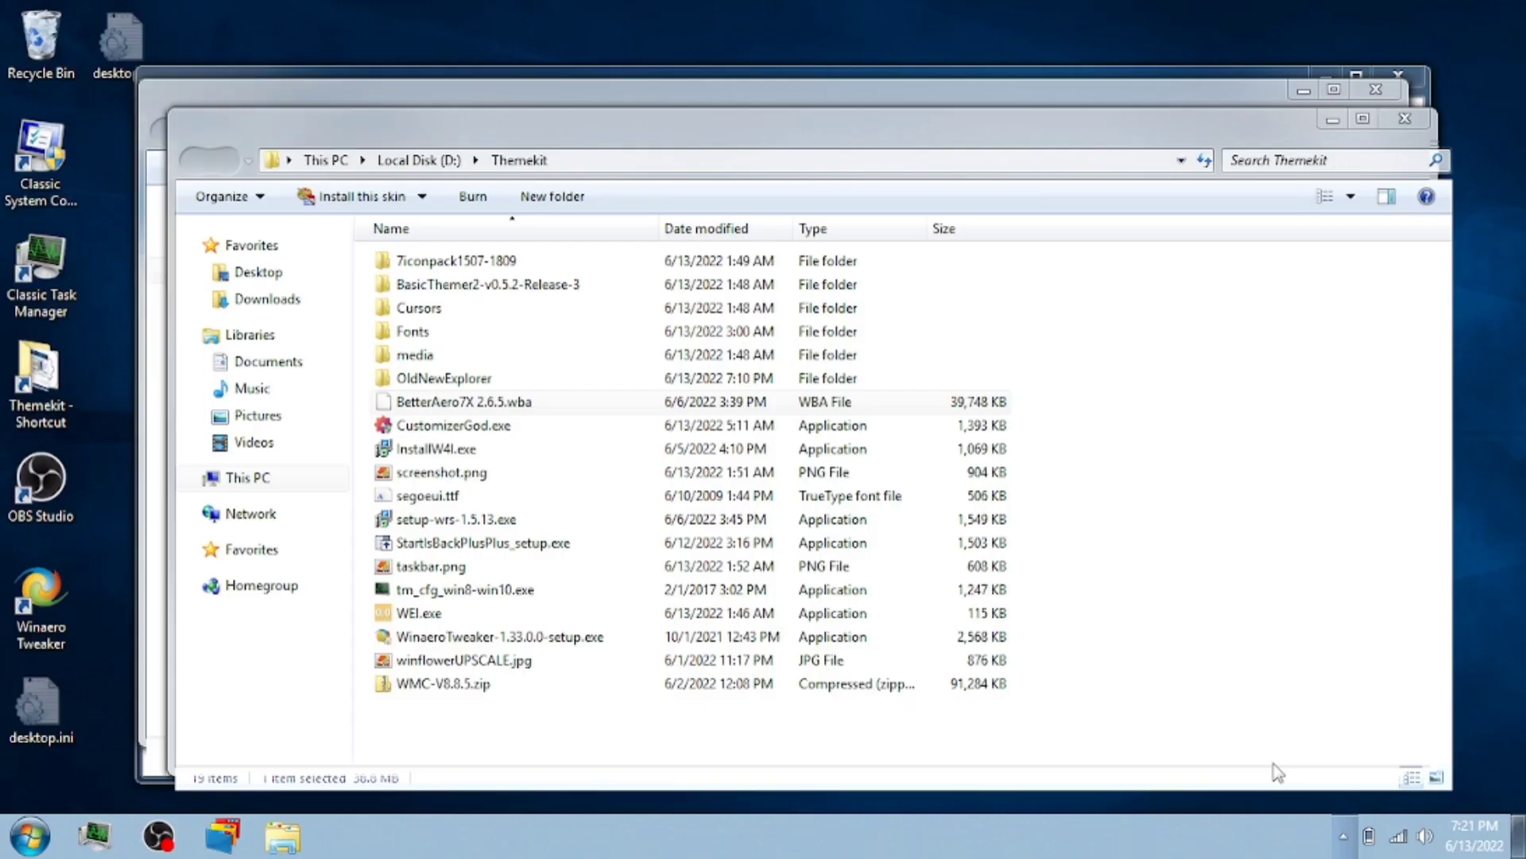
- Open the OldNewExplorer\OldNewExplorer folder and run OldNewExplorerCfg.exe
{"action": "left_click_drag", "start_coordinate": [988, 136], "coordinate": [865, 88]}
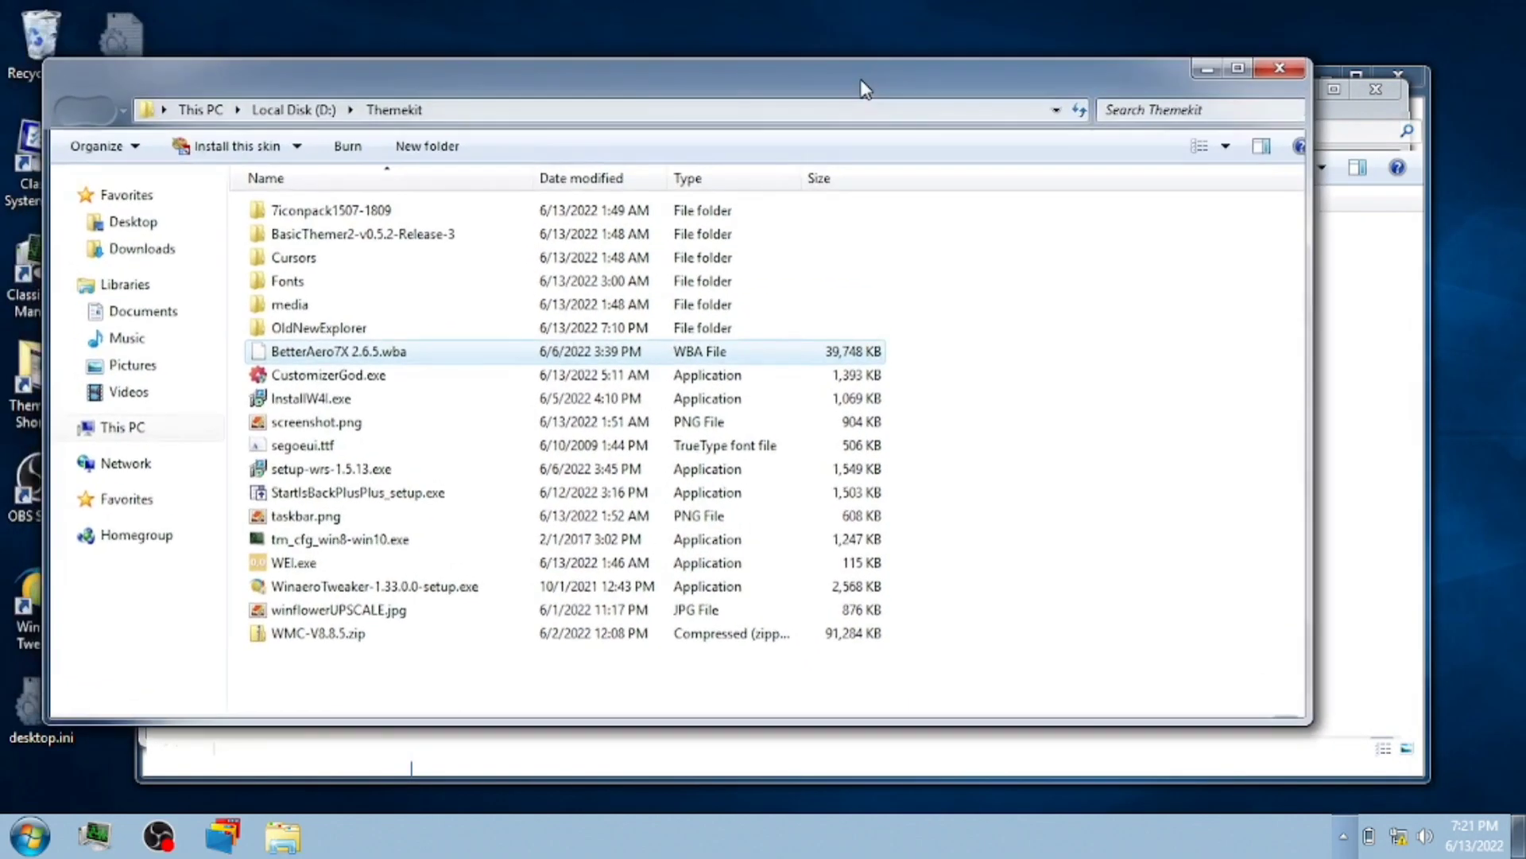
{"action": "left_click_drag", "start_coordinate": [440, 91], "coordinate": [507, 113]}
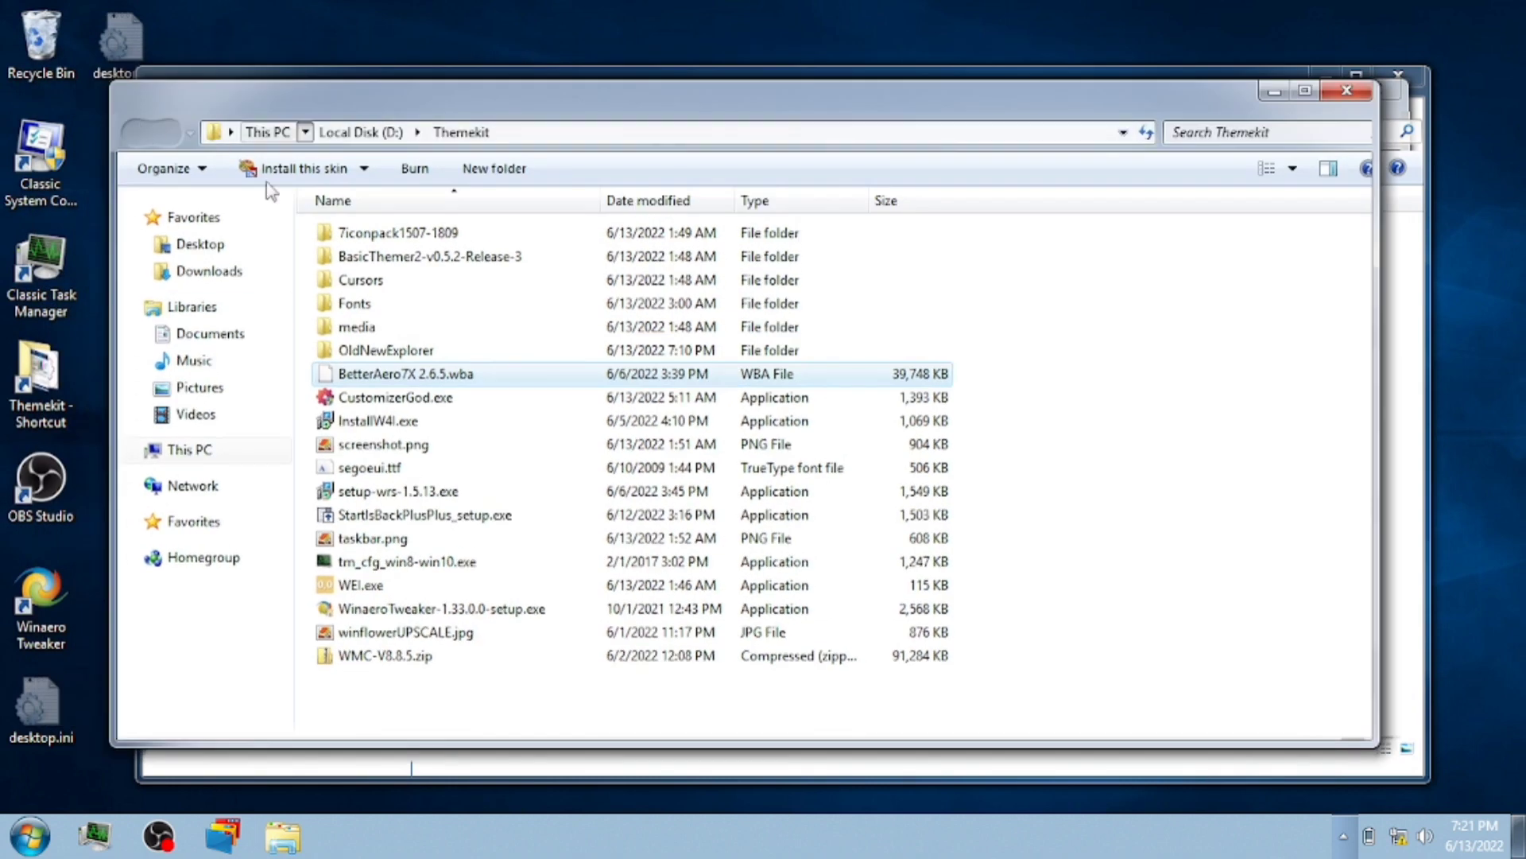
{"action": "double_click", "coordinate": [398, 351]}
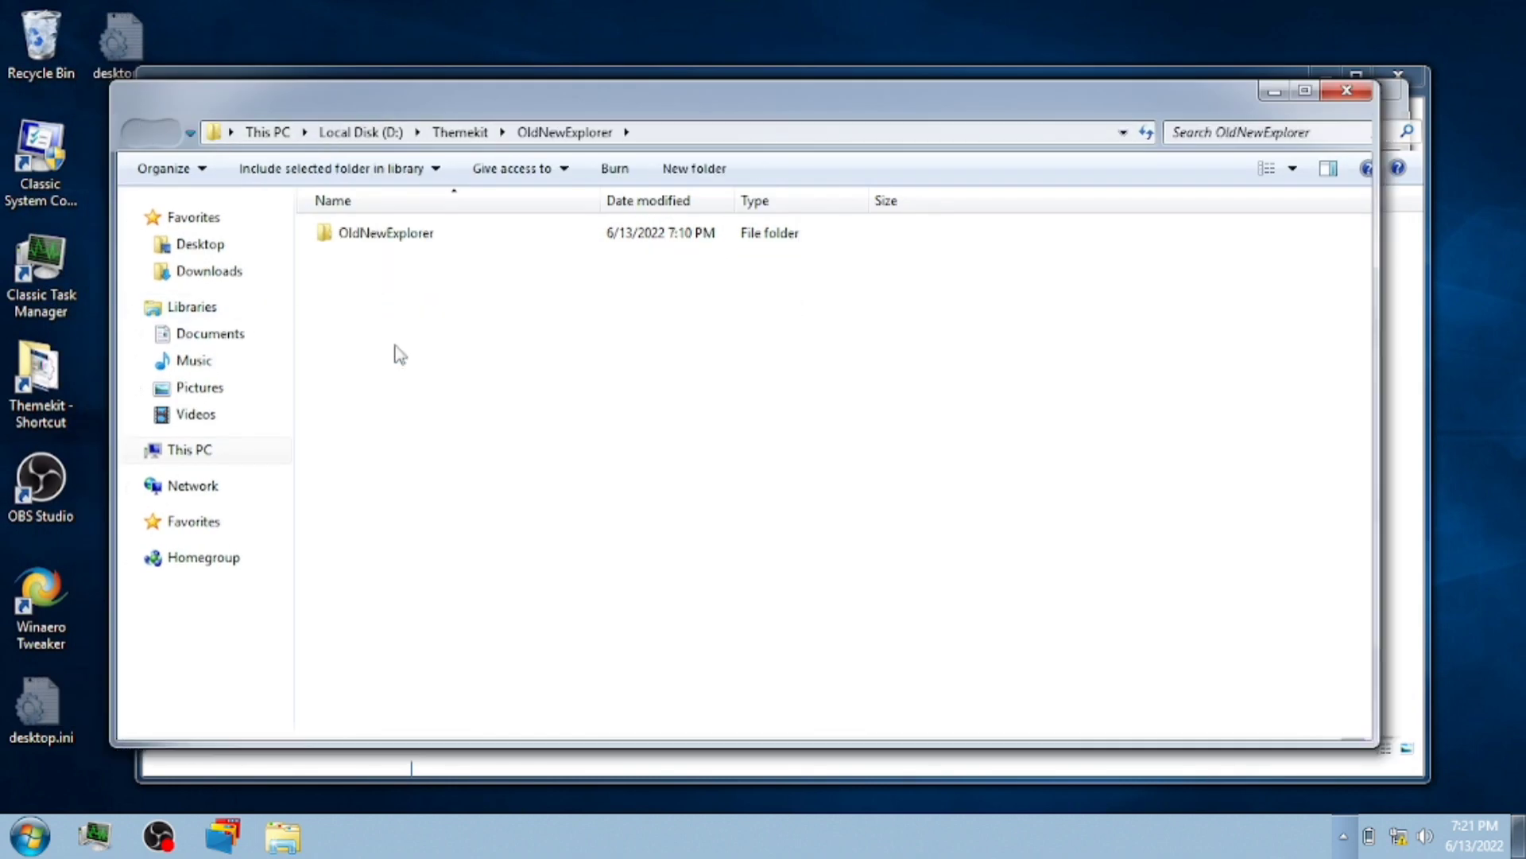
{"action": "double_click", "coordinate": [359, 237]}
{"action": "double_click", "coordinate": [450, 309]}
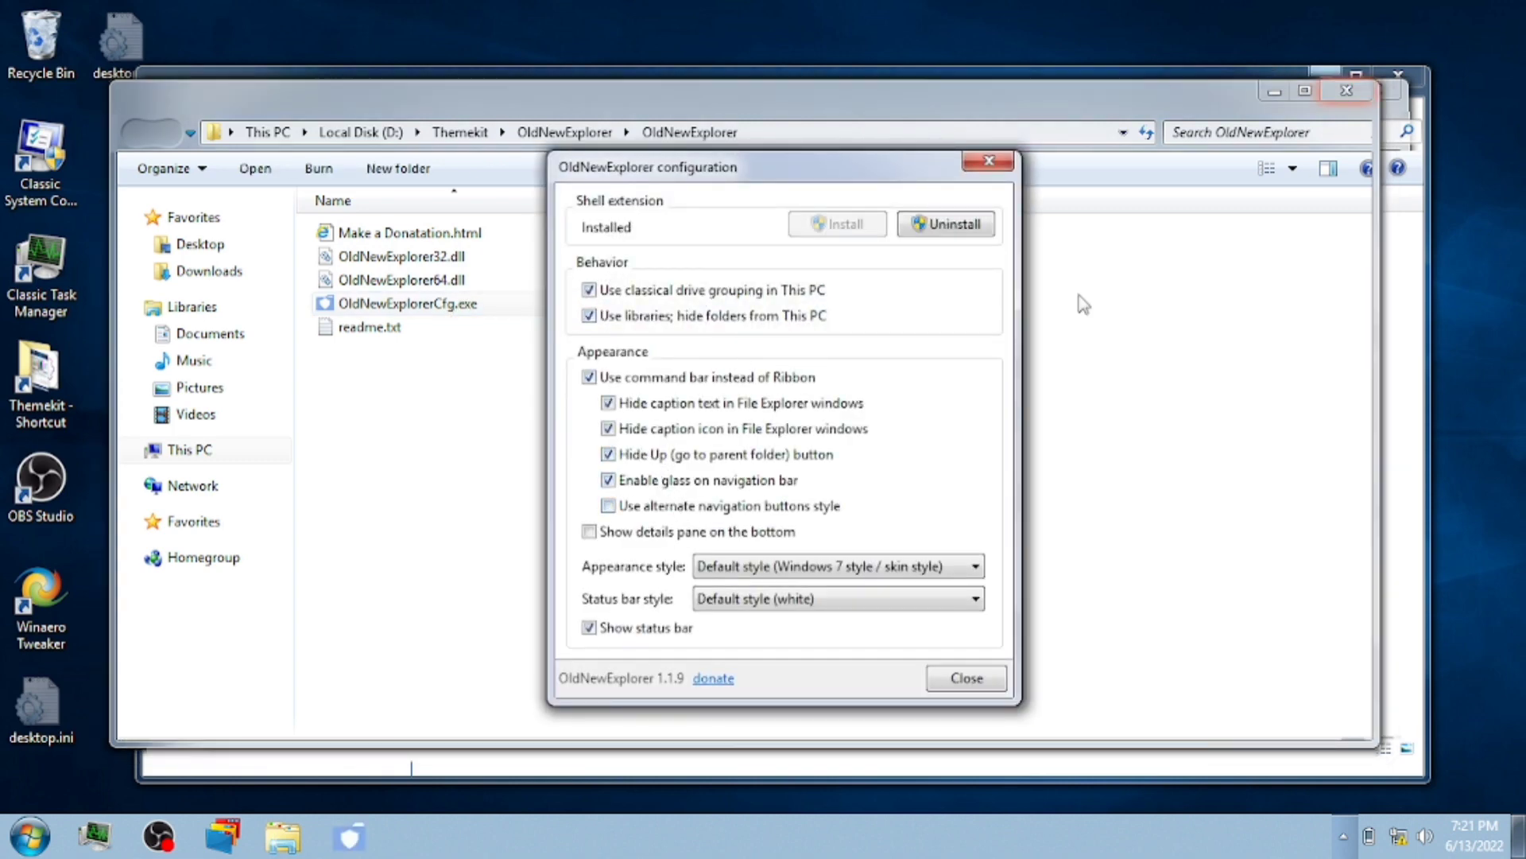
- Close the OldNewExplorer configuration and both Explorer windows
{"action": "left_click", "coordinate": [989, 161]}
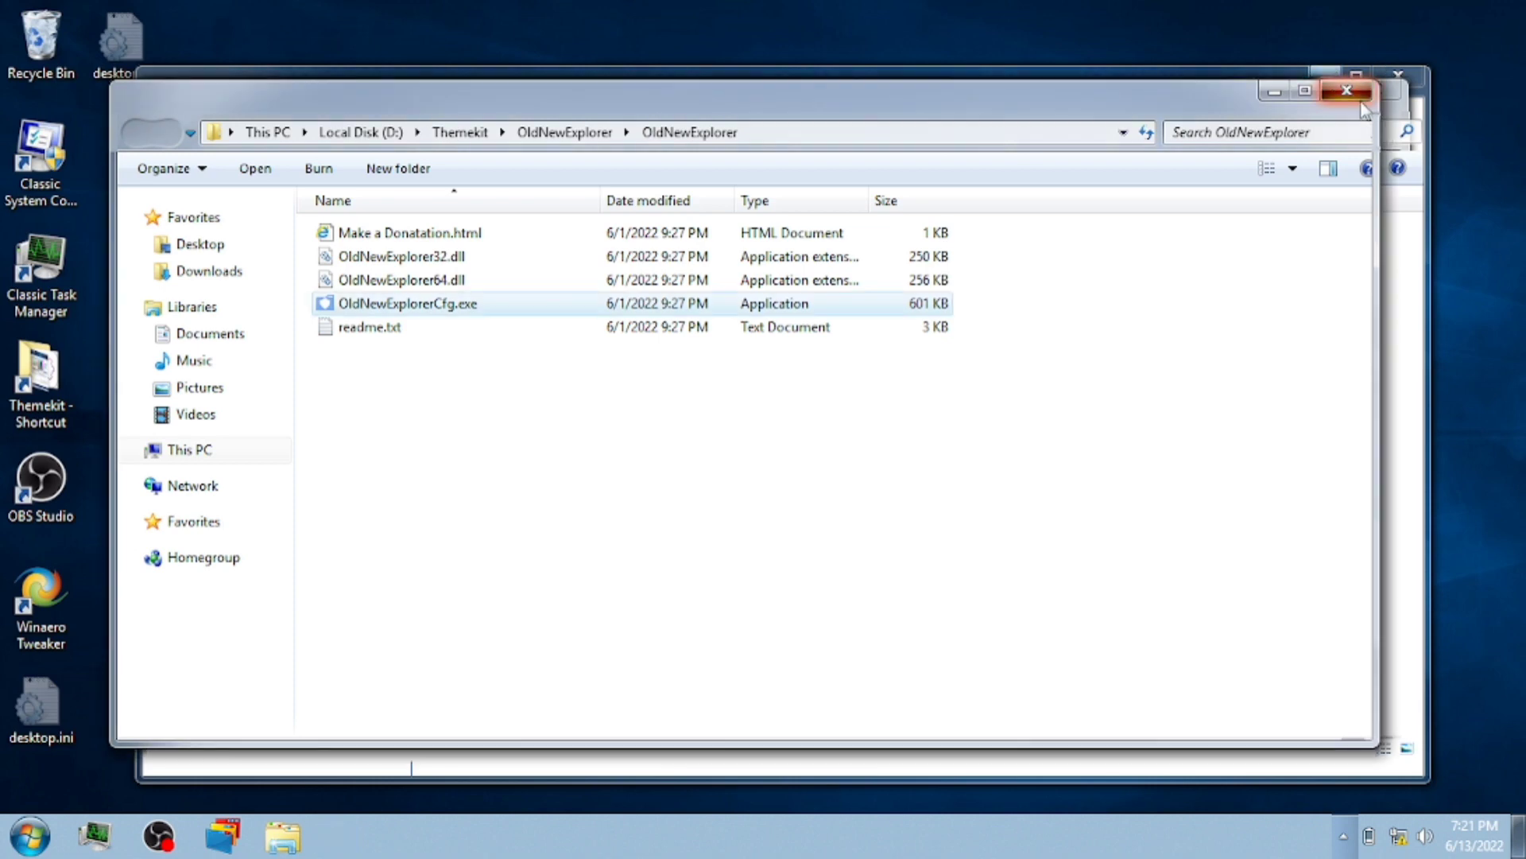
{"action": "left_click", "coordinate": [1345, 91]}
{"action": "left_click", "coordinate": [1389, 90]}
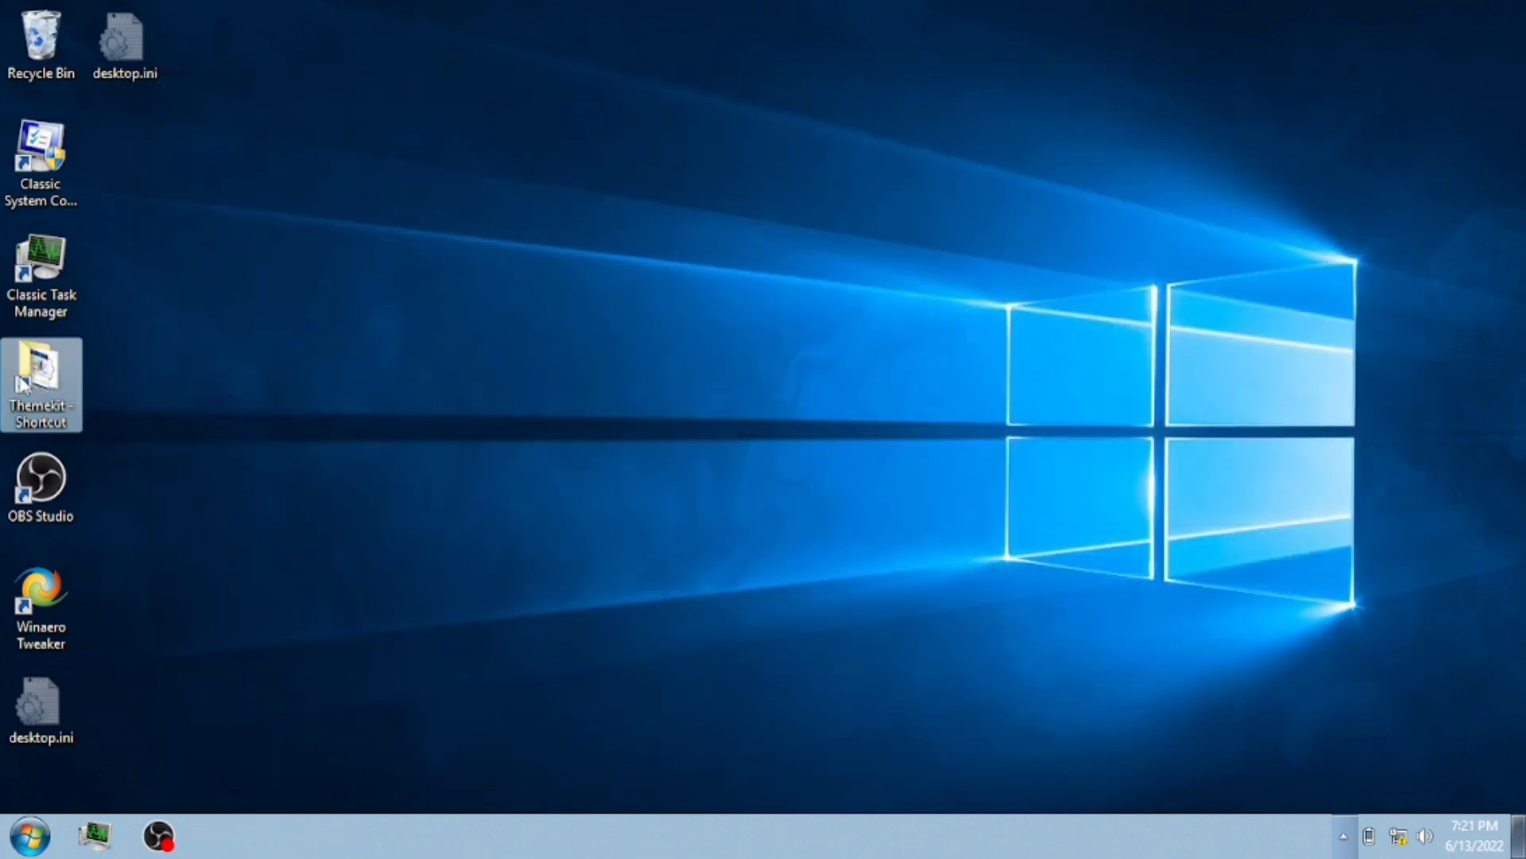
{"action": "double_click", "coordinate": [24, 385]}
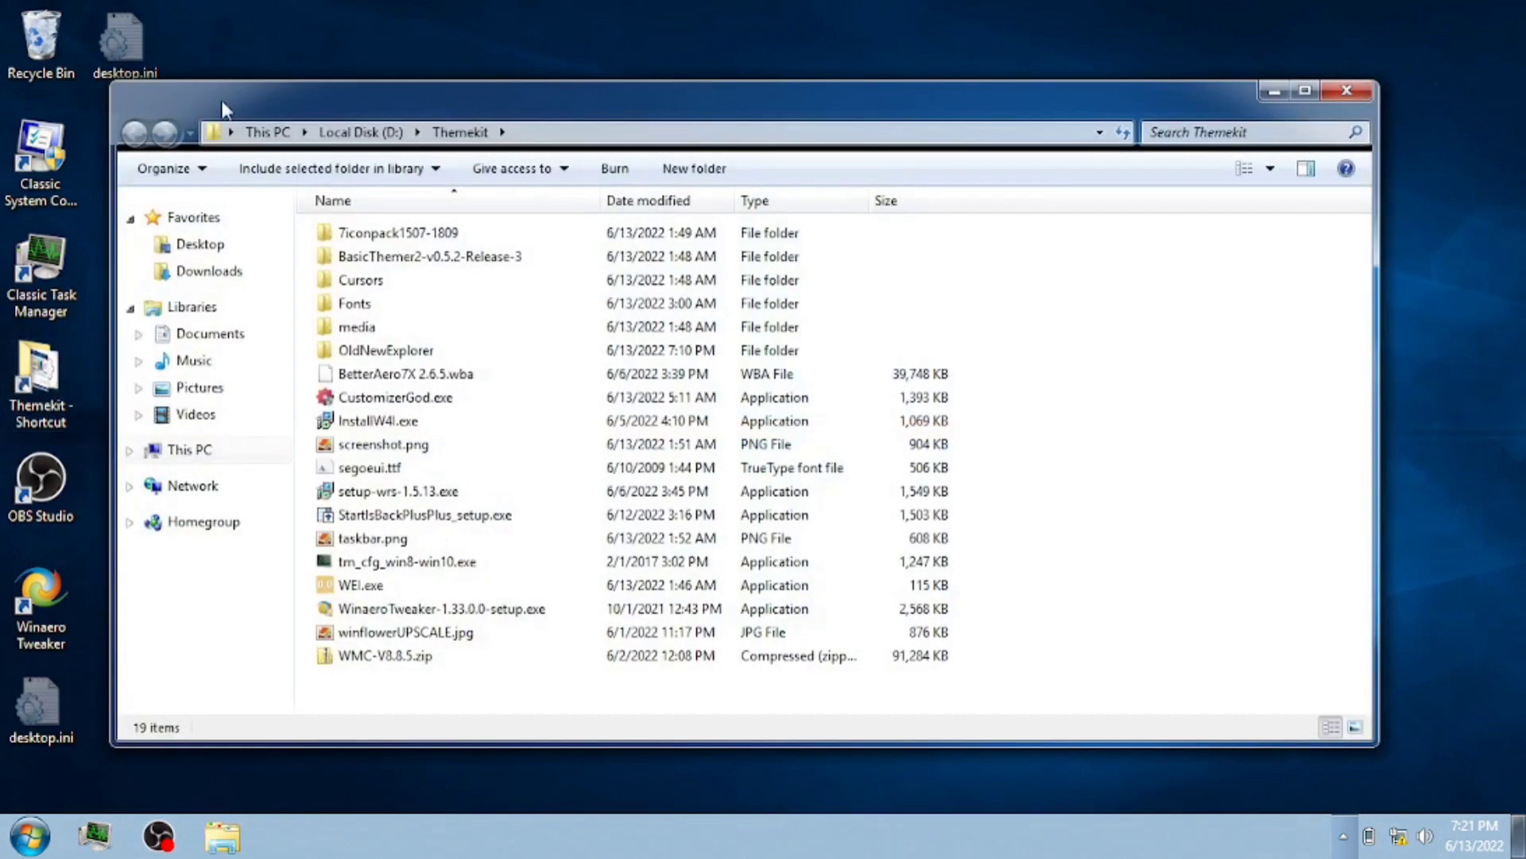
{"action": "left_click", "coordinate": [175, 253]}
{"action": "double_click", "coordinate": [459, 105]}
{"action": "double_click", "coordinate": [693, 11]}
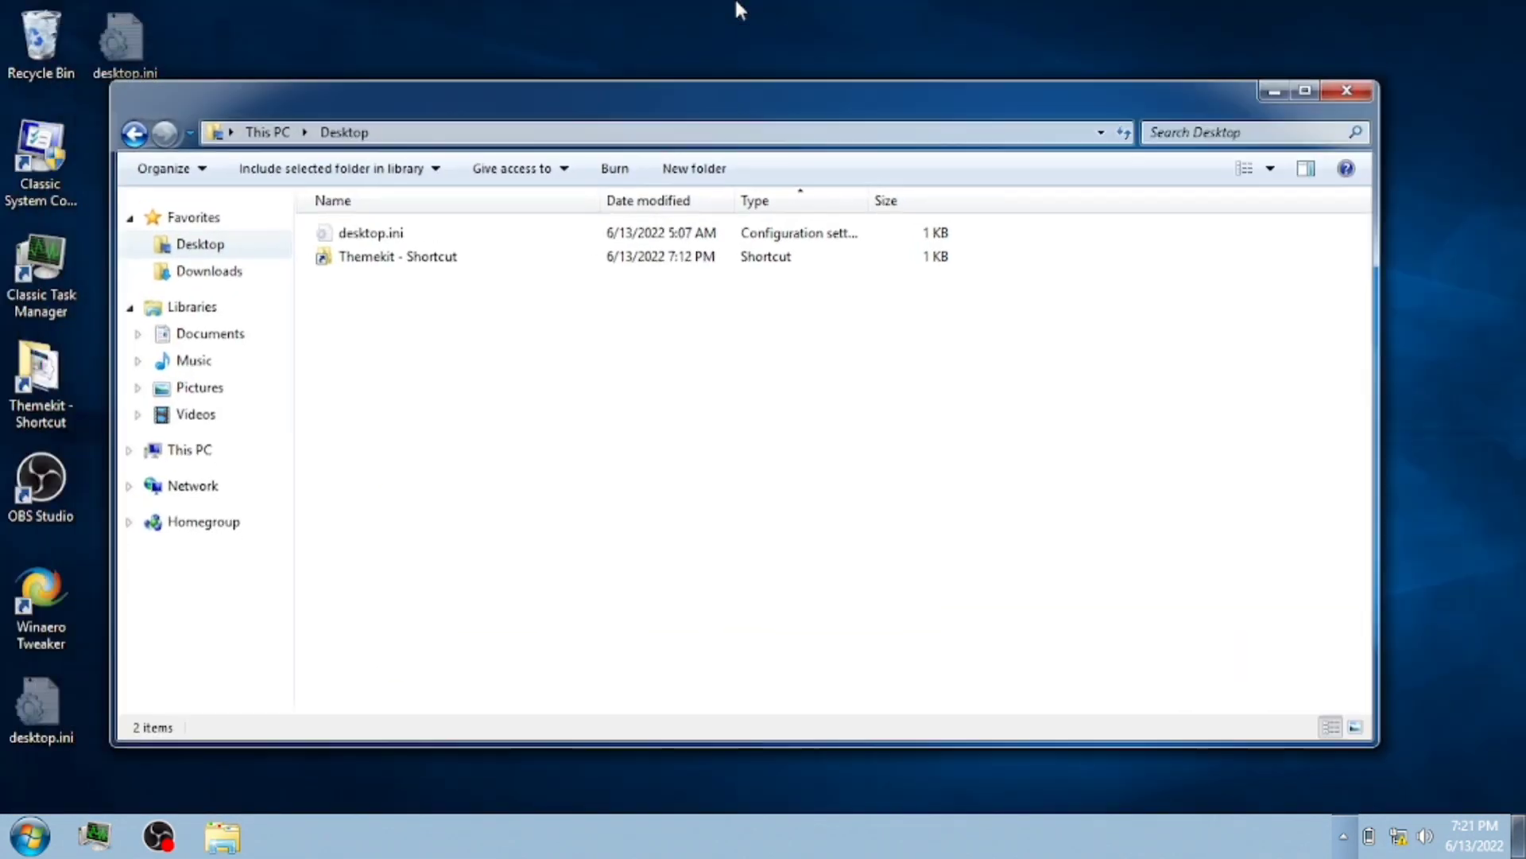
{"action": "left_click_drag", "start_coordinate": [634, 114], "coordinate": [633, 125]}
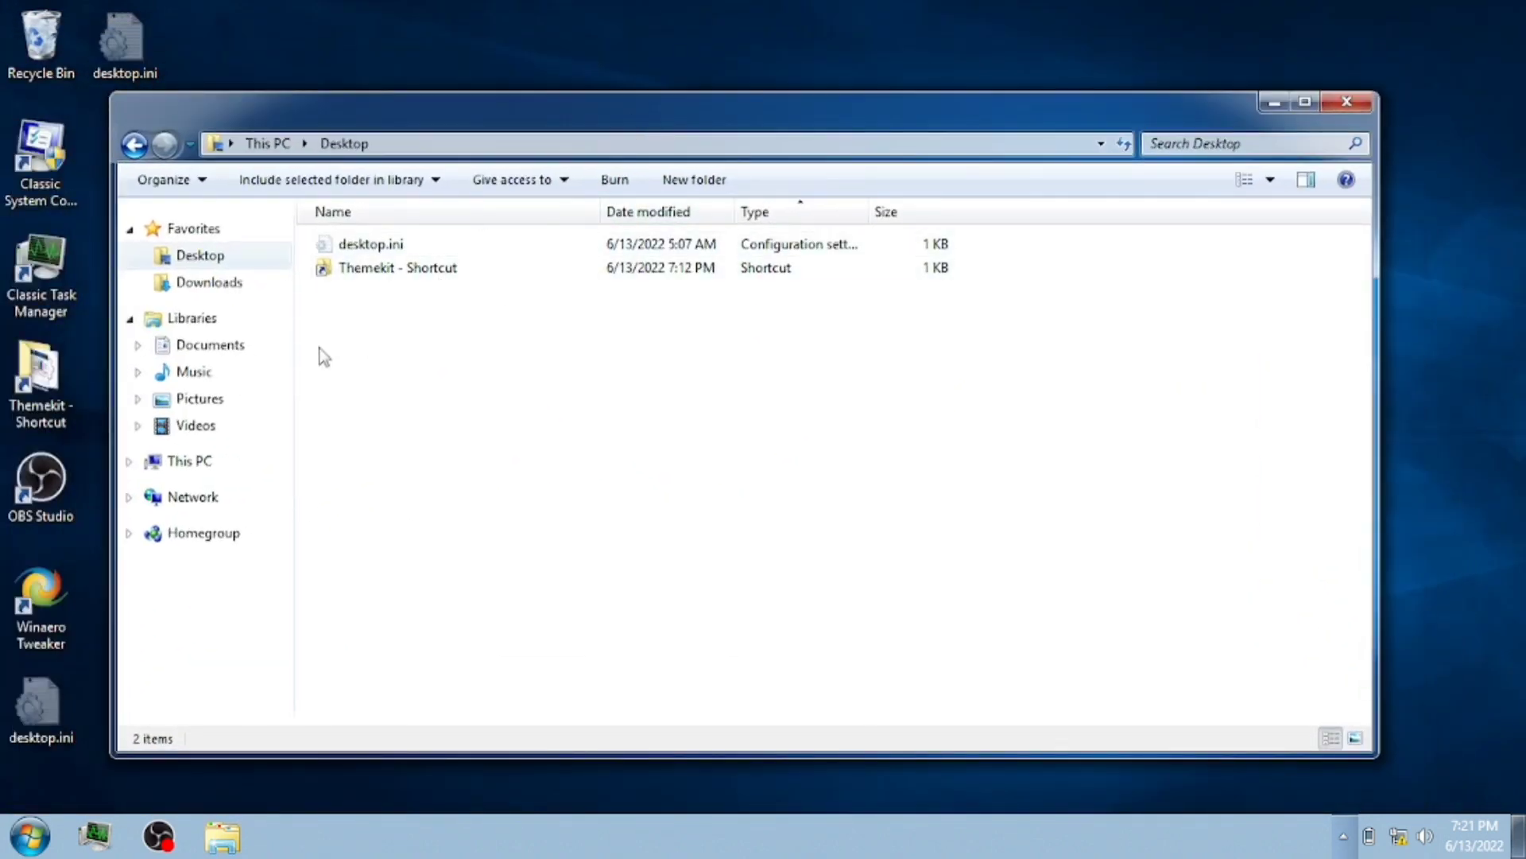
{"action": "left_click", "coordinate": [210, 345]}
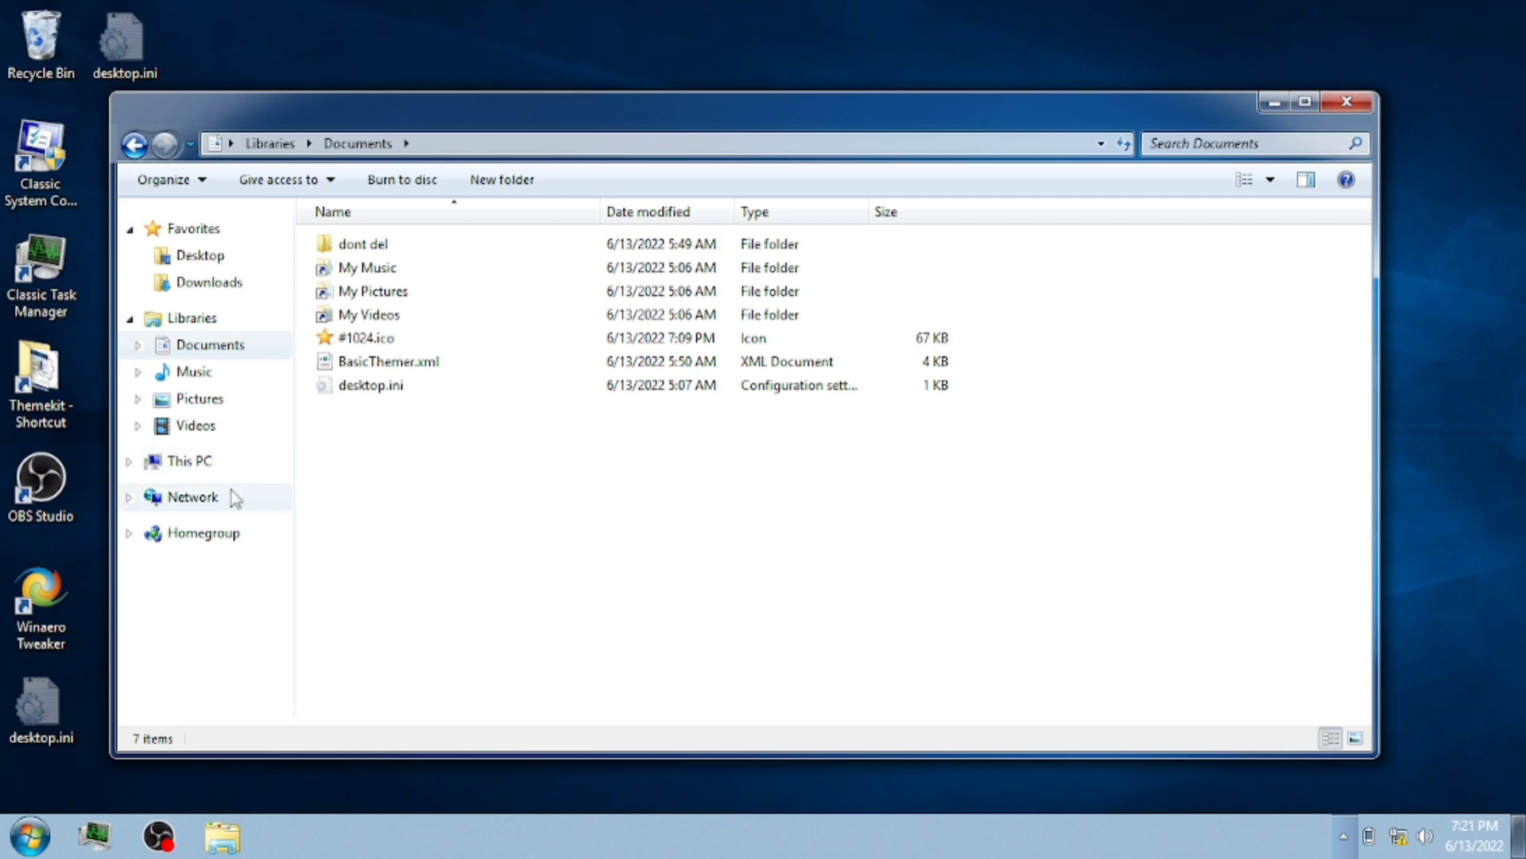
{"action": "left_click", "coordinate": [190, 461]}
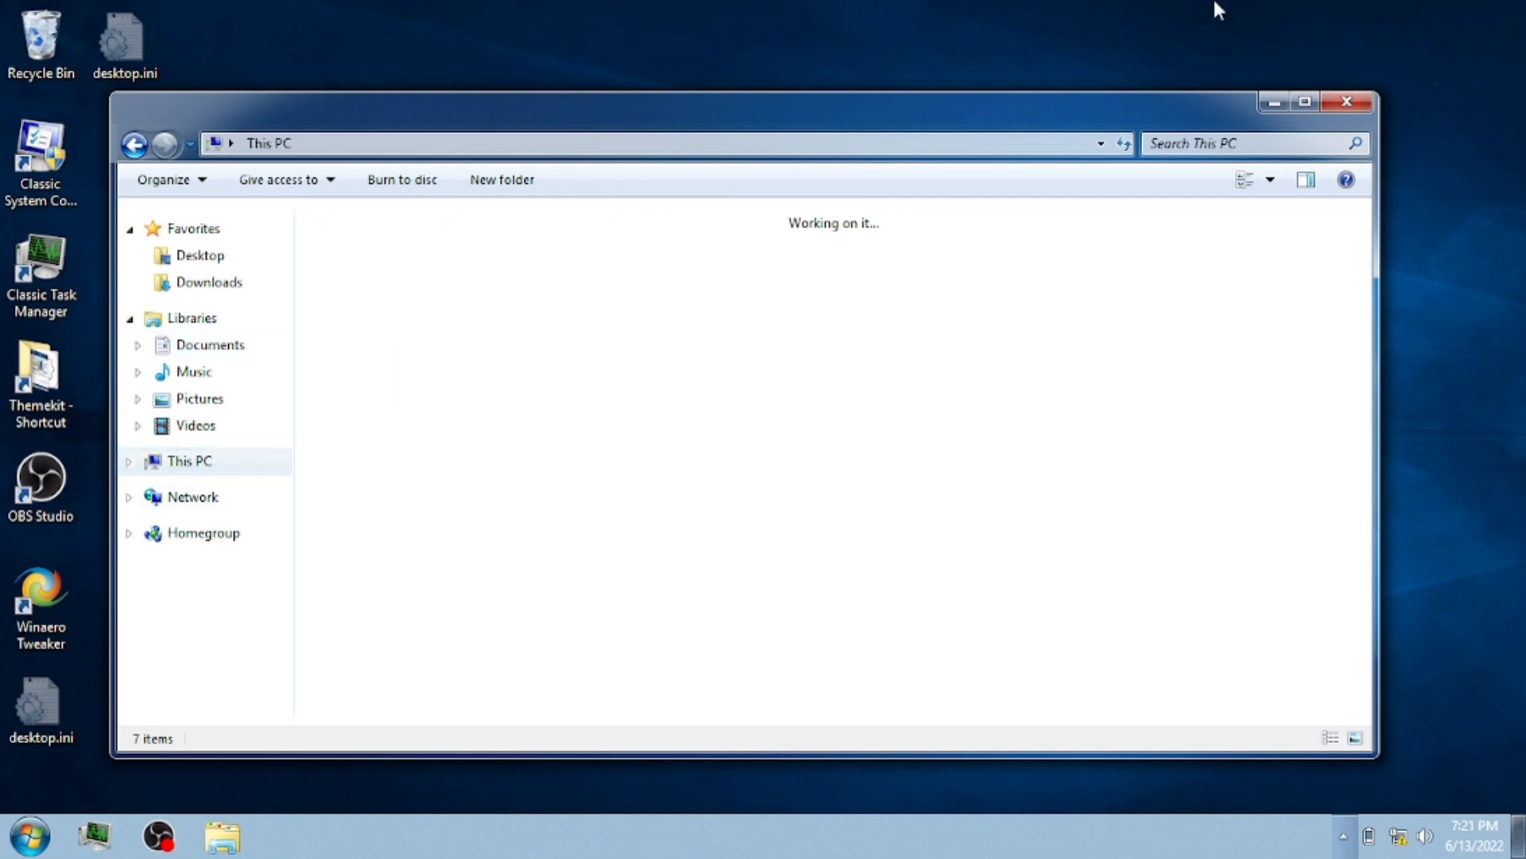
{"action": "left_click", "coordinate": [1344, 103]}
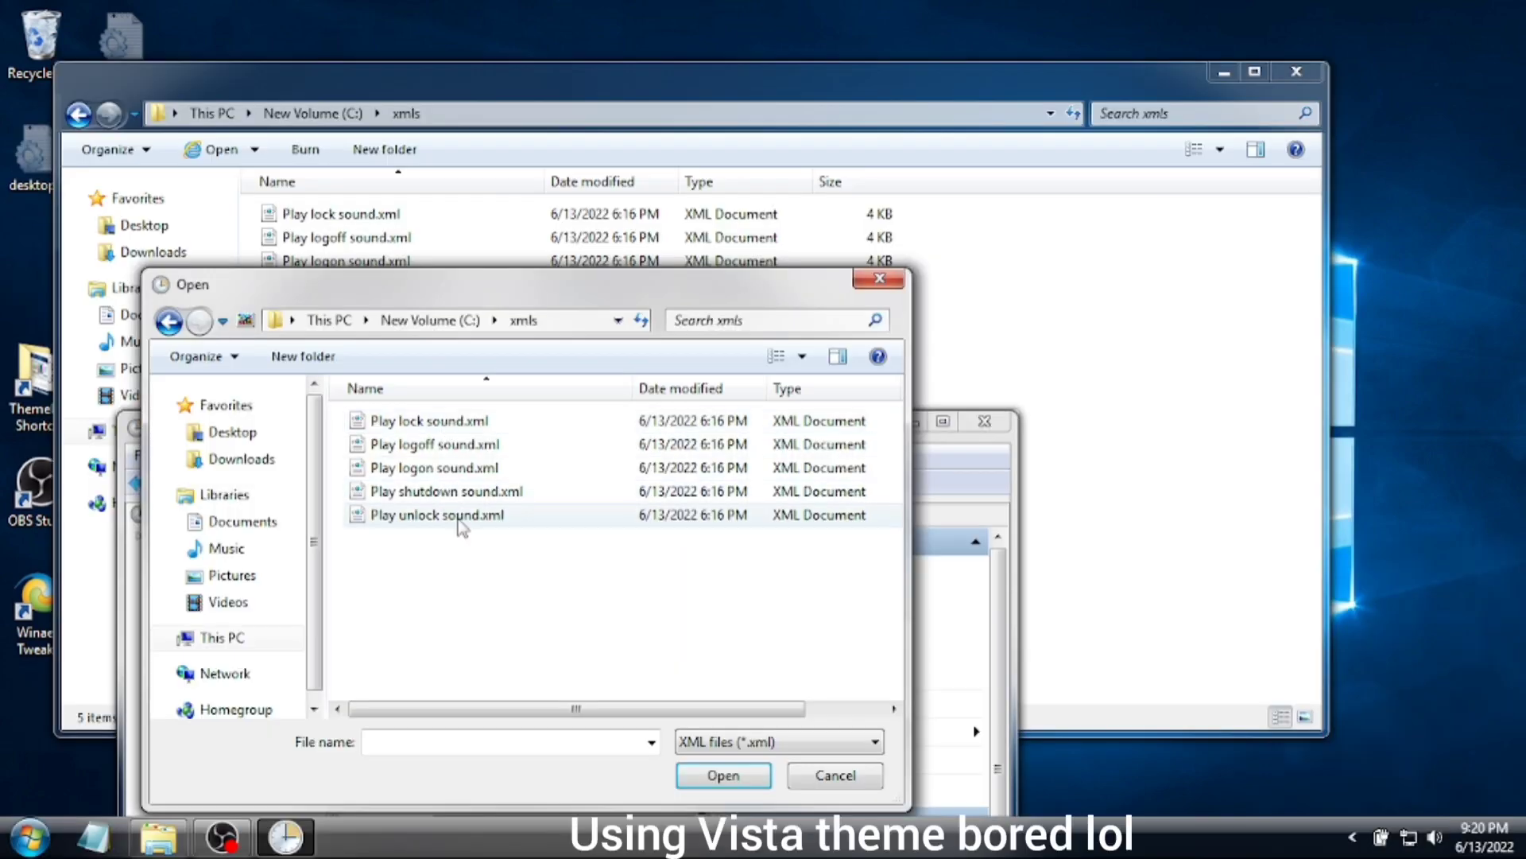
- Import Play unlock sound.xml and open its Start a program action for editing
{"action": "double_click", "coordinate": [461, 515]}
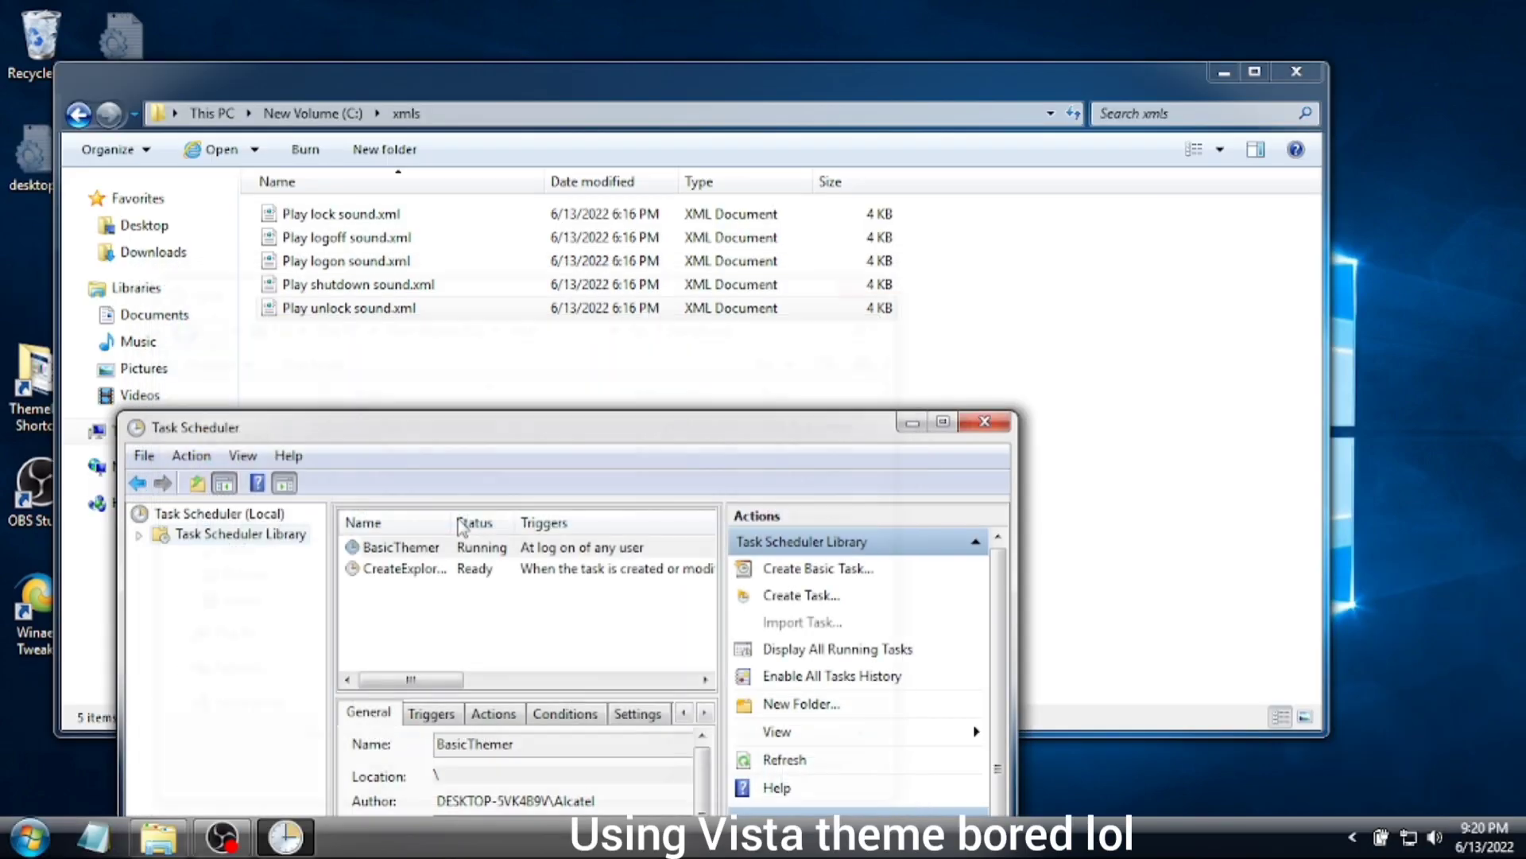
{"action": "left_click", "coordinate": [385, 358]}
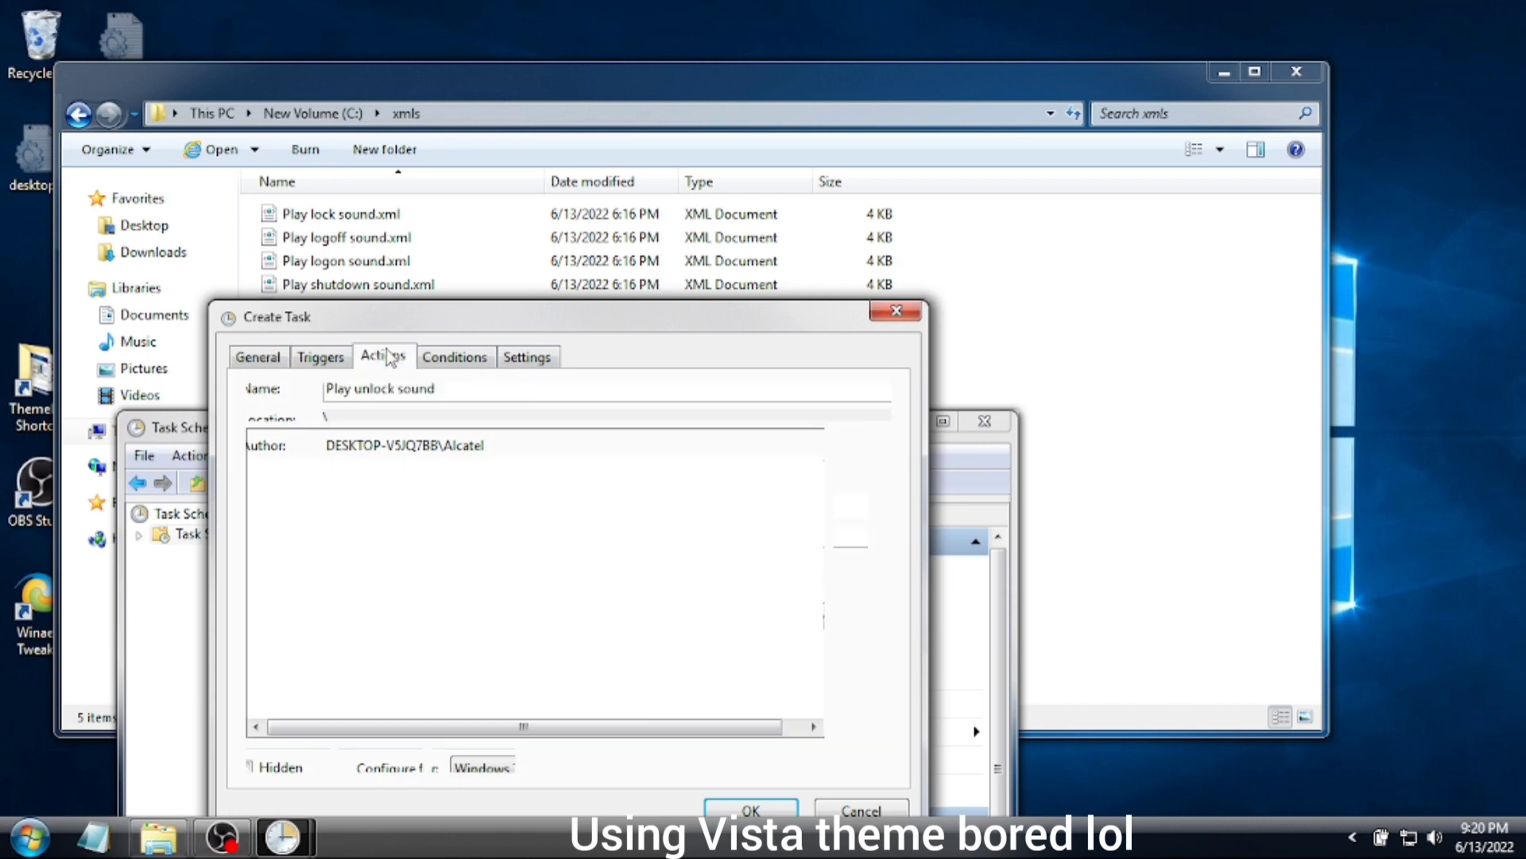
{"action": "left_click", "coordinate": [438, 471]}
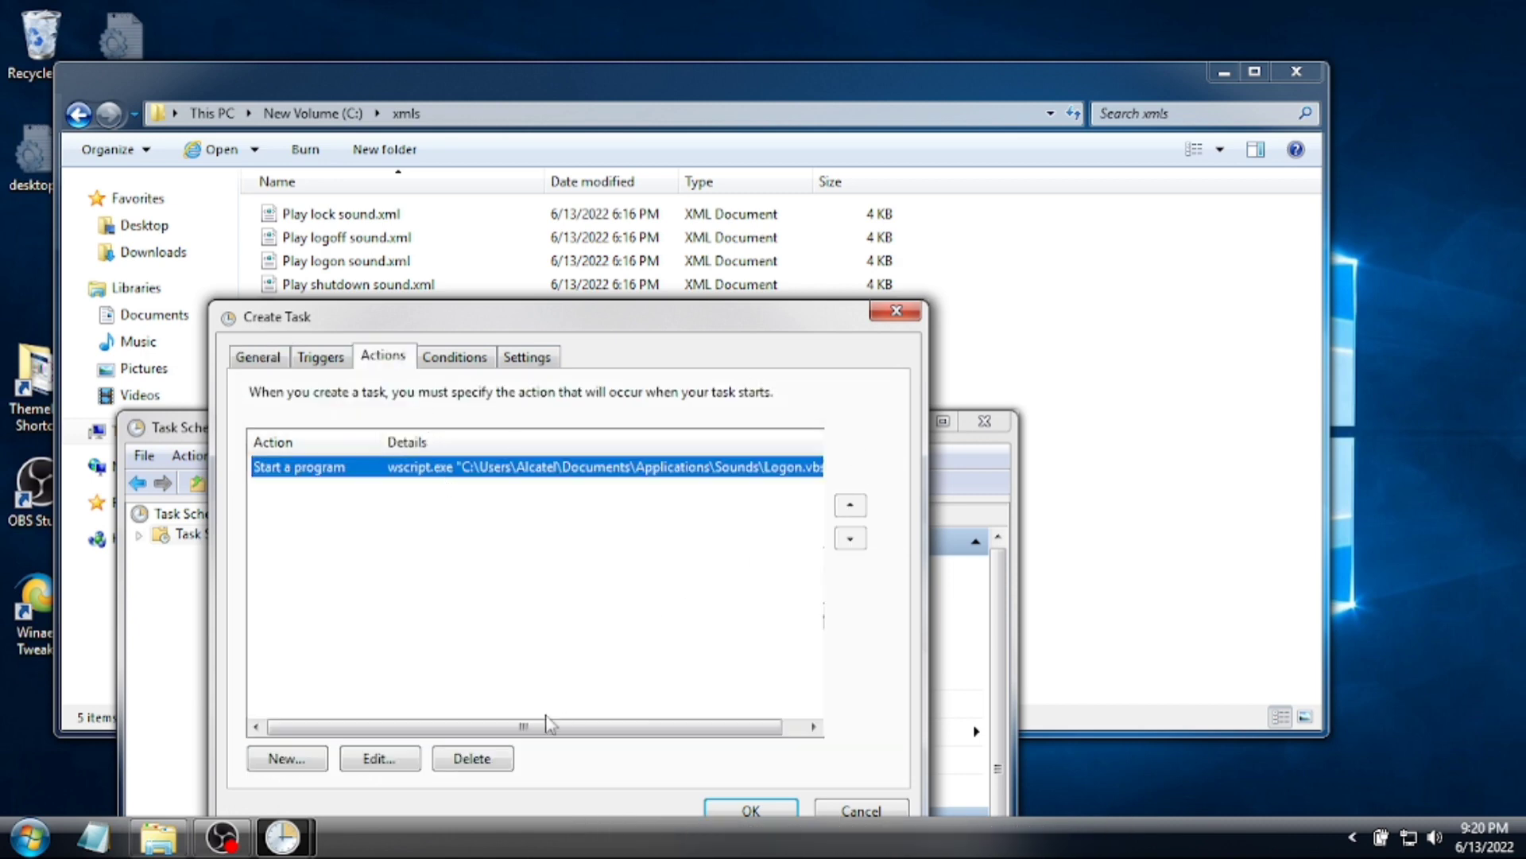
{"action": "left_click", "coordinate": [371, 759]}
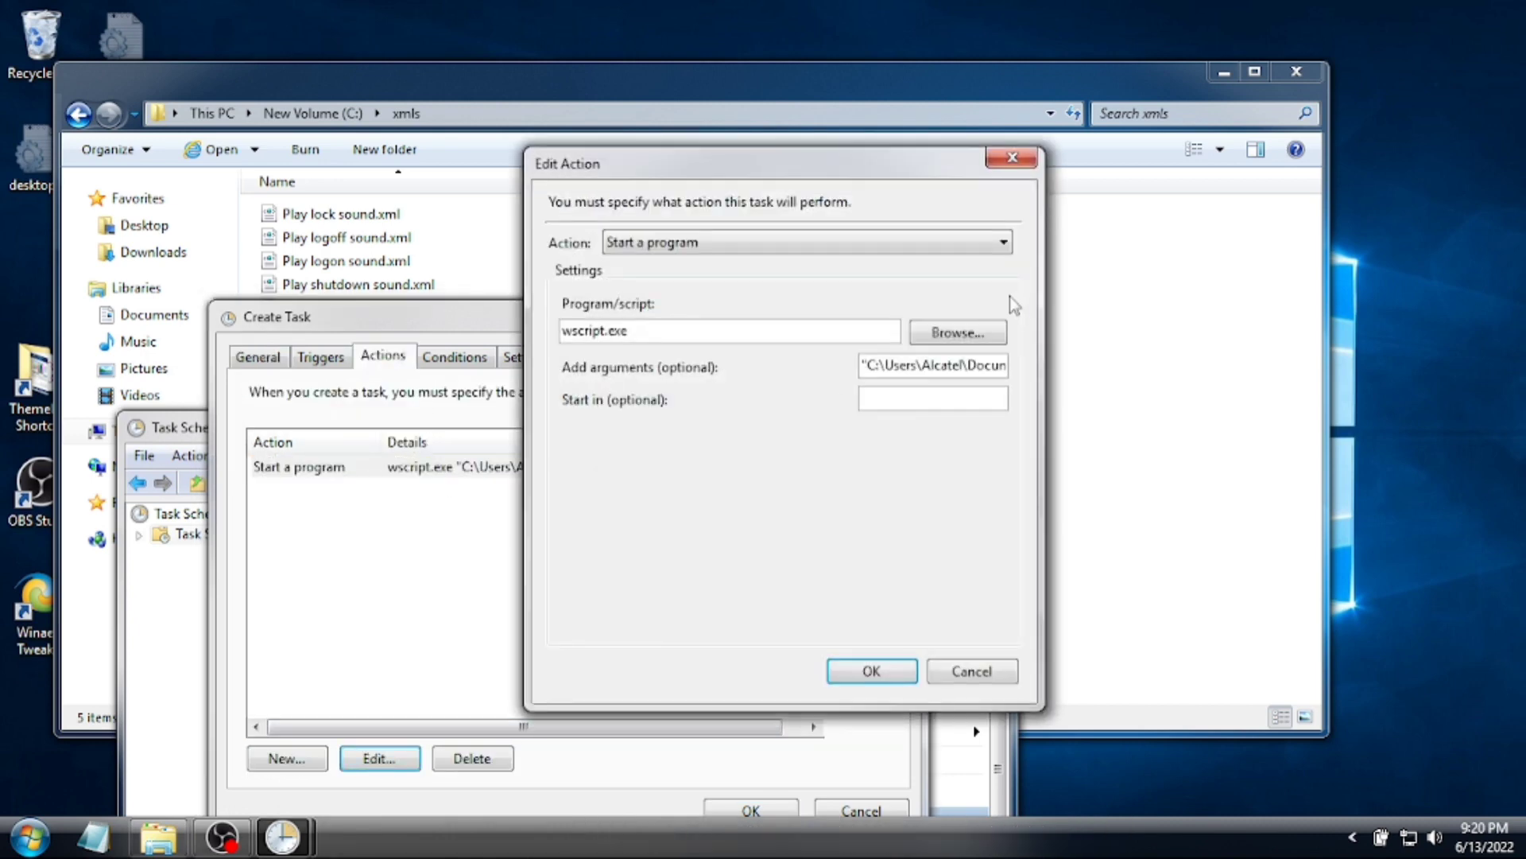
- Replace the action's arguments with the path to Documents\Logon.vbs and confirm
{"action": "left_click_drag", "start_coordinate": [957, 363], "coordinate": [831, 366]}
{"action": "left_click_drag", "start_coordinate": [929, 370], "coordinate": [1061, 376]}
{"action": "key", "text": "BackSpace"}
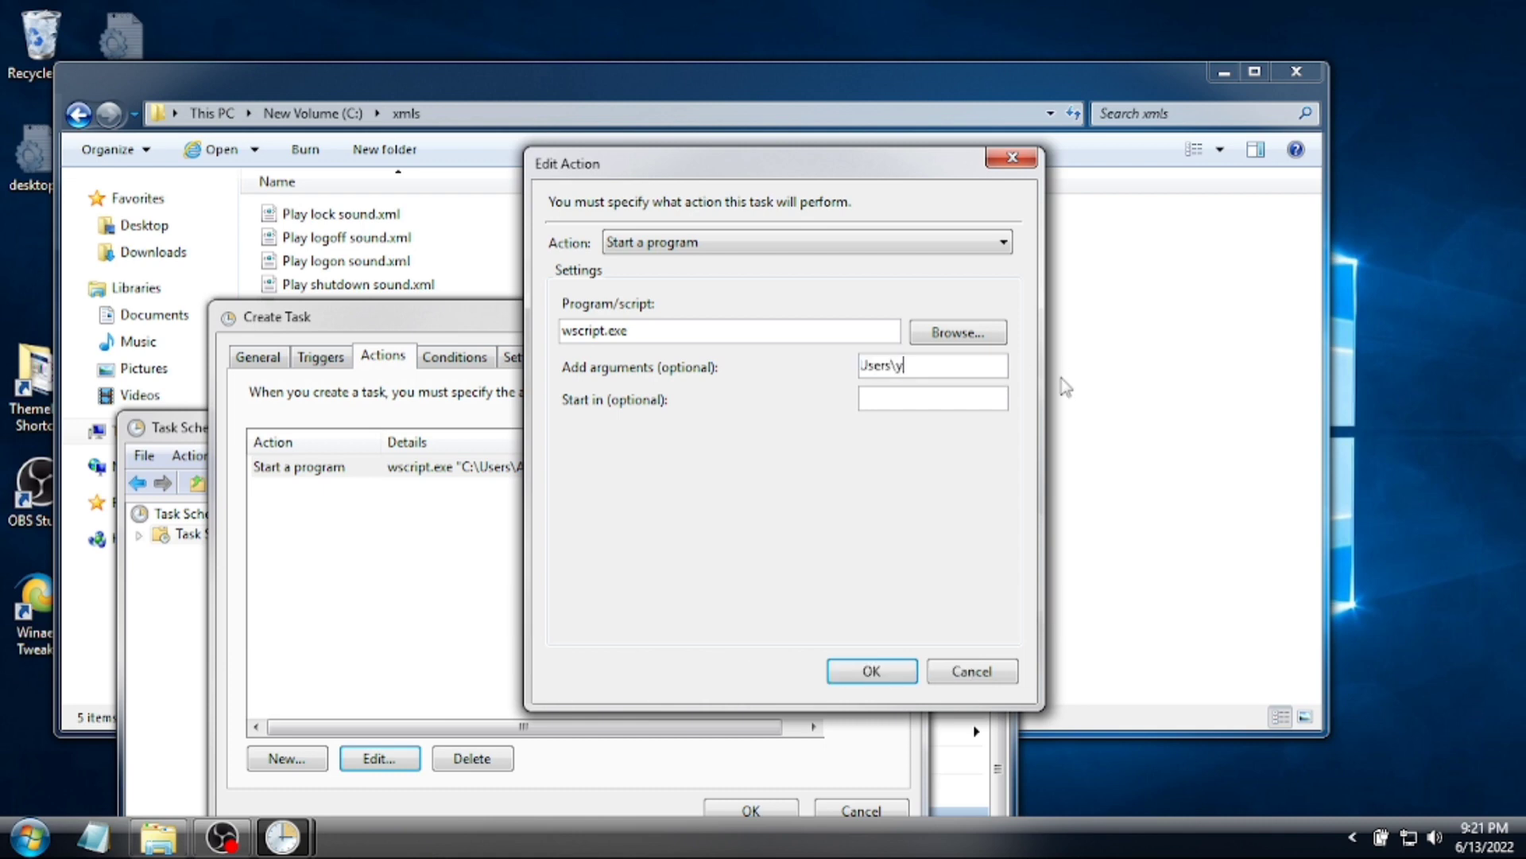
{"action": "type", "text": "yournamehere\\"}
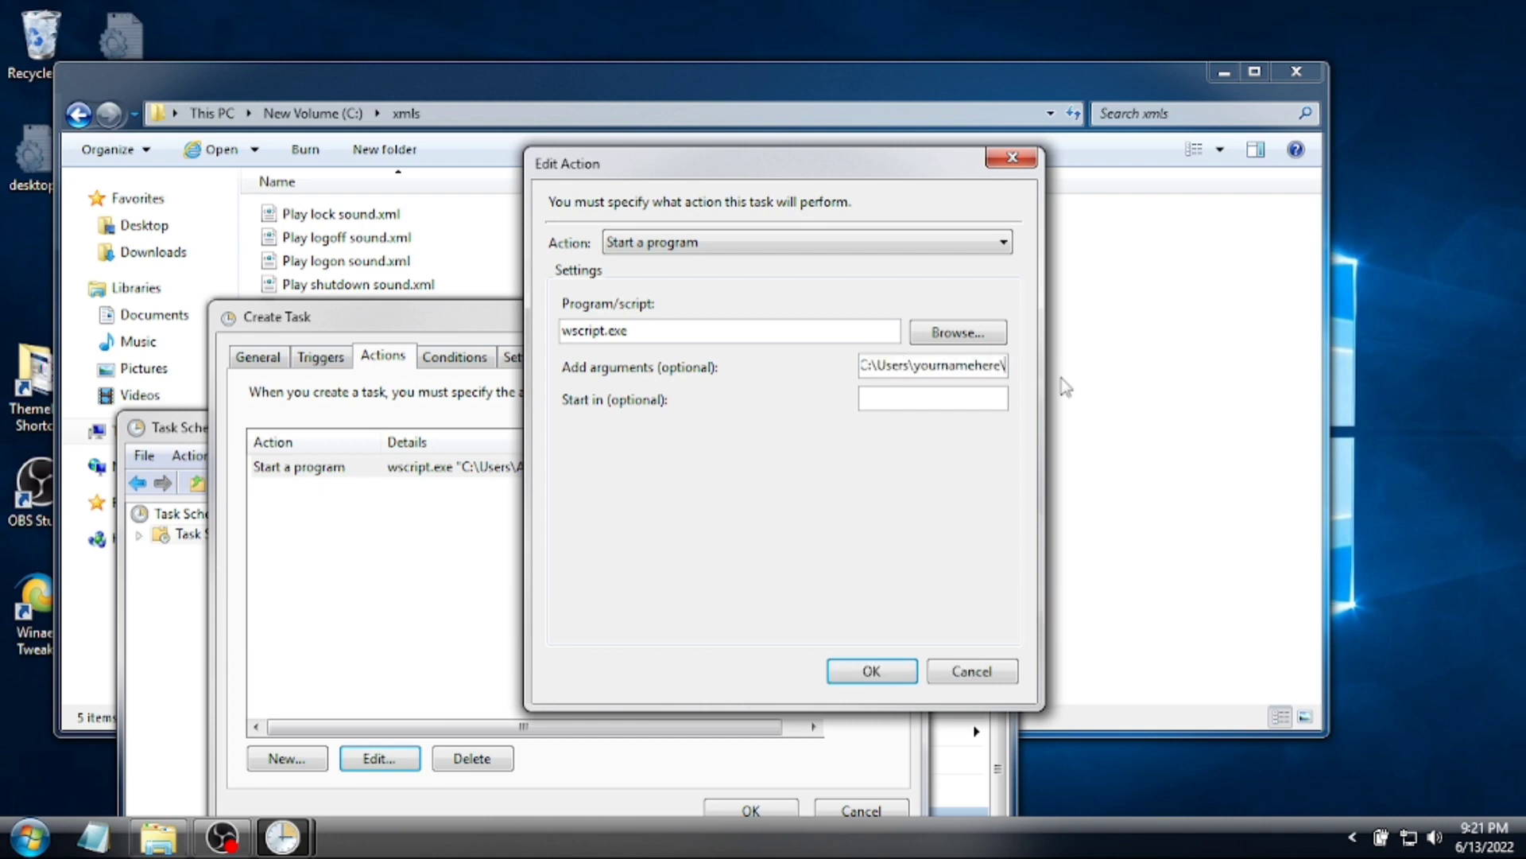
{"action": "type", "text": "Documents\\Logon.vbs\""}
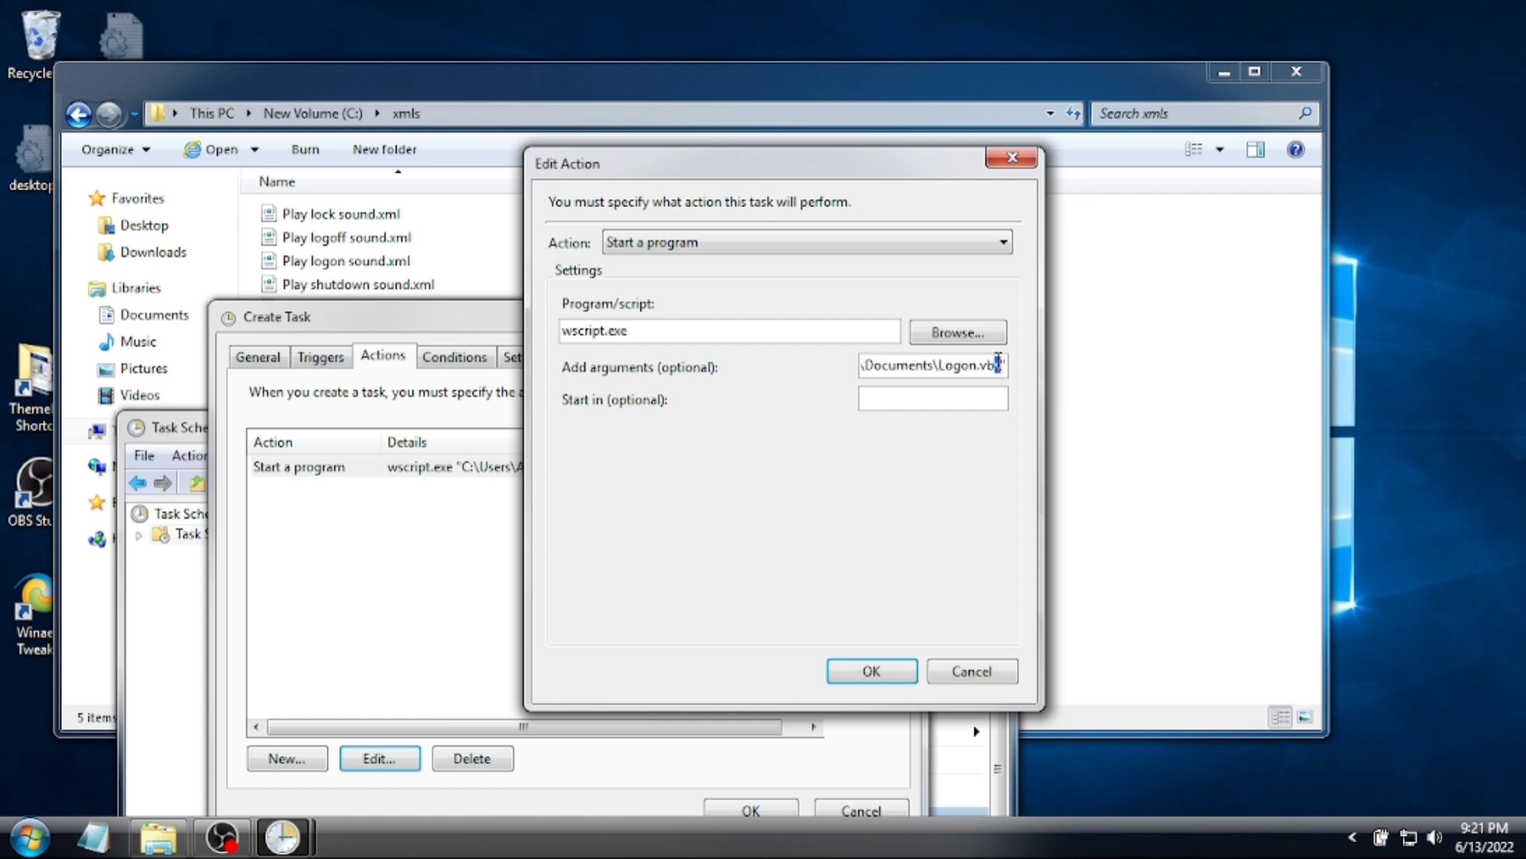
{"action": "left_click", "coordinate": [871, 670]}
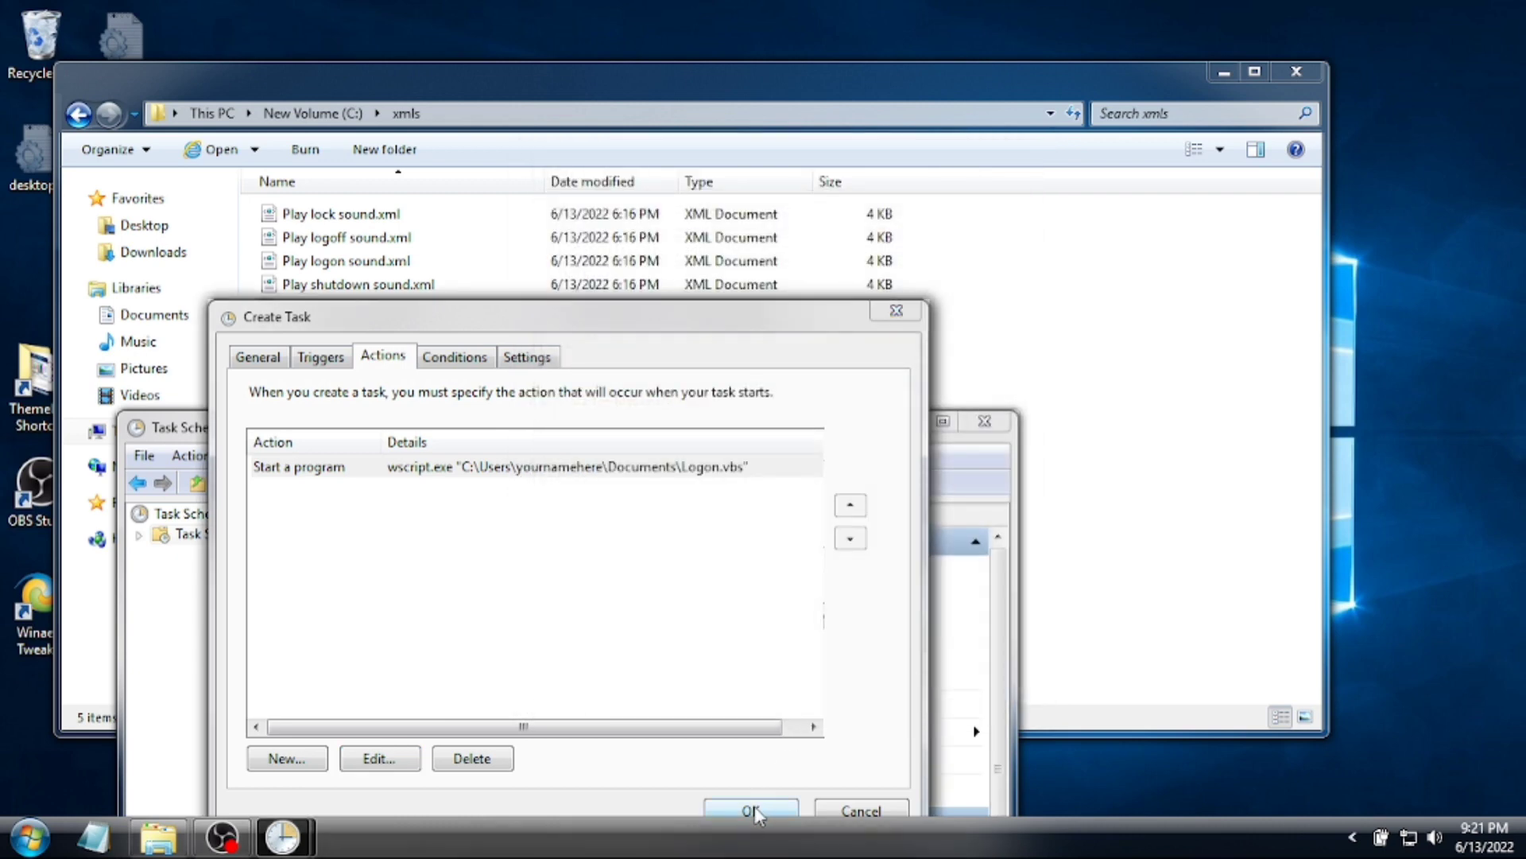
- Save the Play unlock sound task and check it in the task list
{"action": "left_click", "coordinate": [751, 810]}
{"action": "left_click_drag", "start_coordinate": [719, 437], "coordinate": [733, 206]}
{"action": "scroll", "coordinate": [669, 576], "scroll_direction": "down", "scroll_amount": 5}
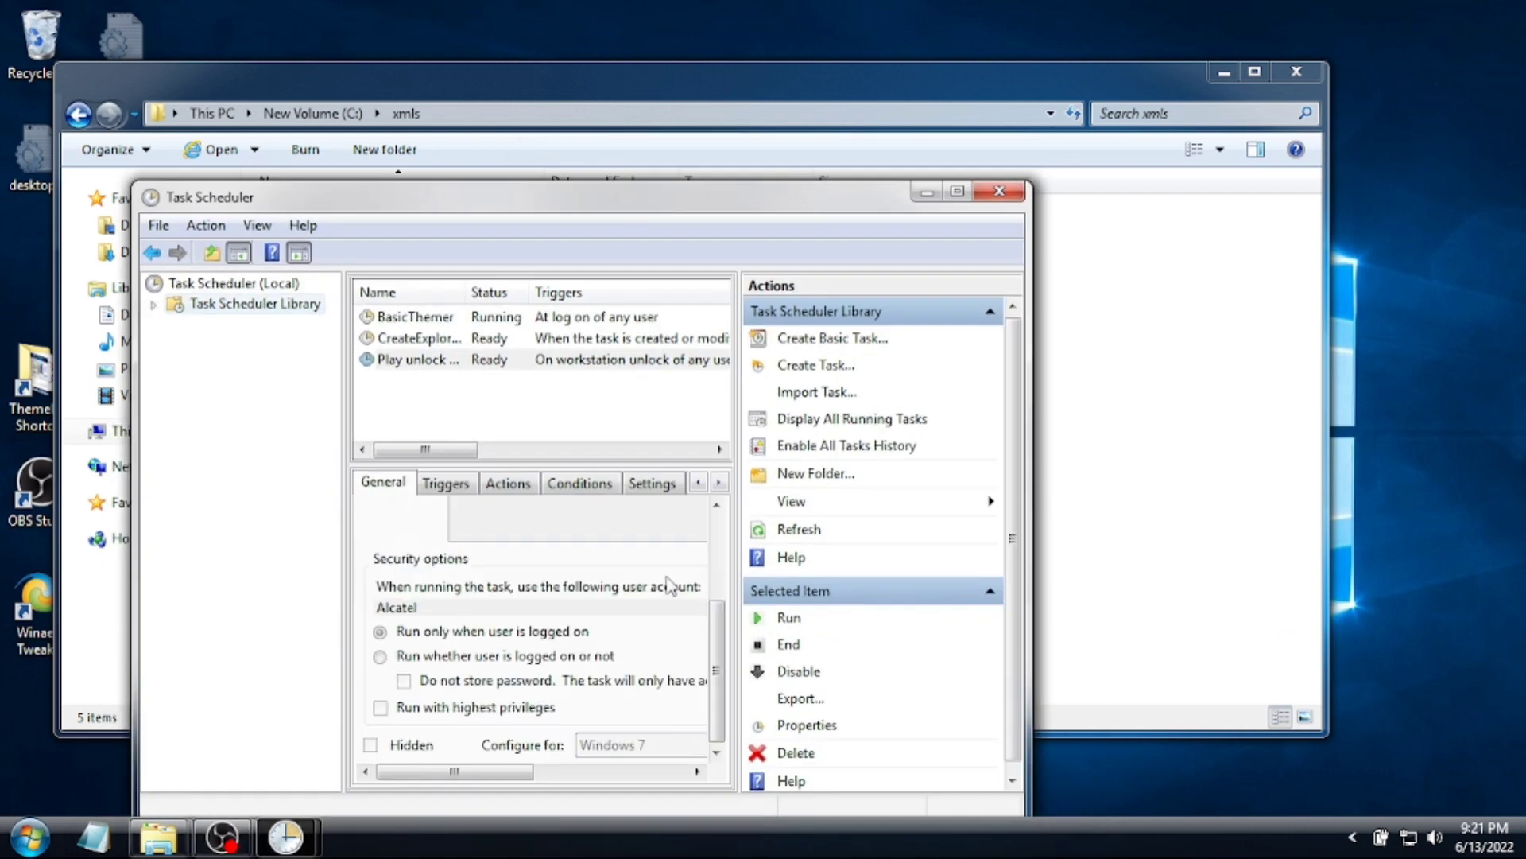
{"action": "scroll", "coordinate": [669, 575], "scroll_direction": "up", "scroll_amount": 3}
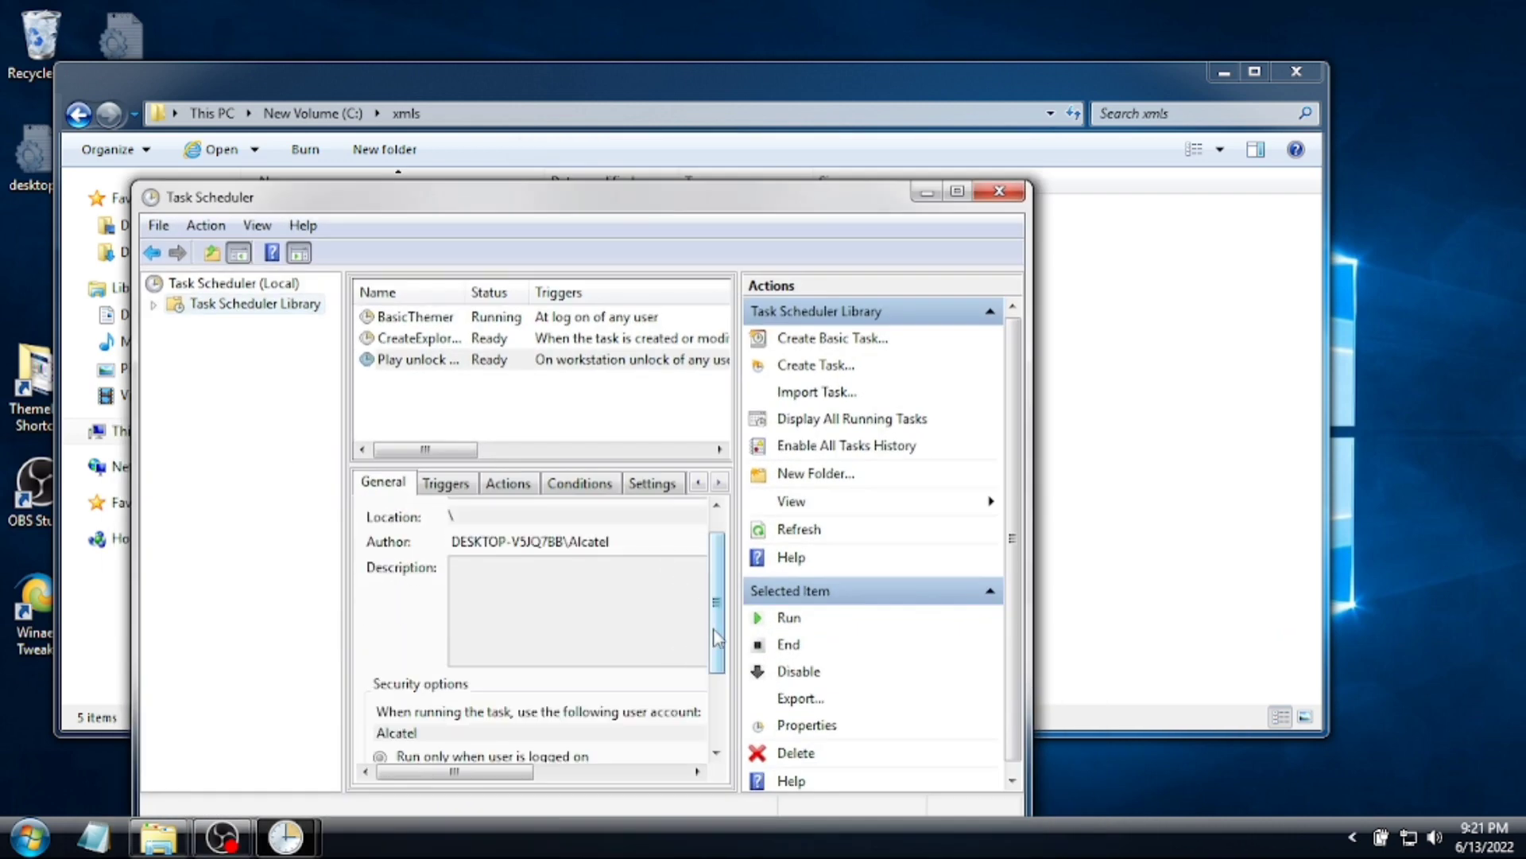
{"action": "scroll", "coordinate": [669, 657], "scroll_direction": "down", "scroll_amount": 3}
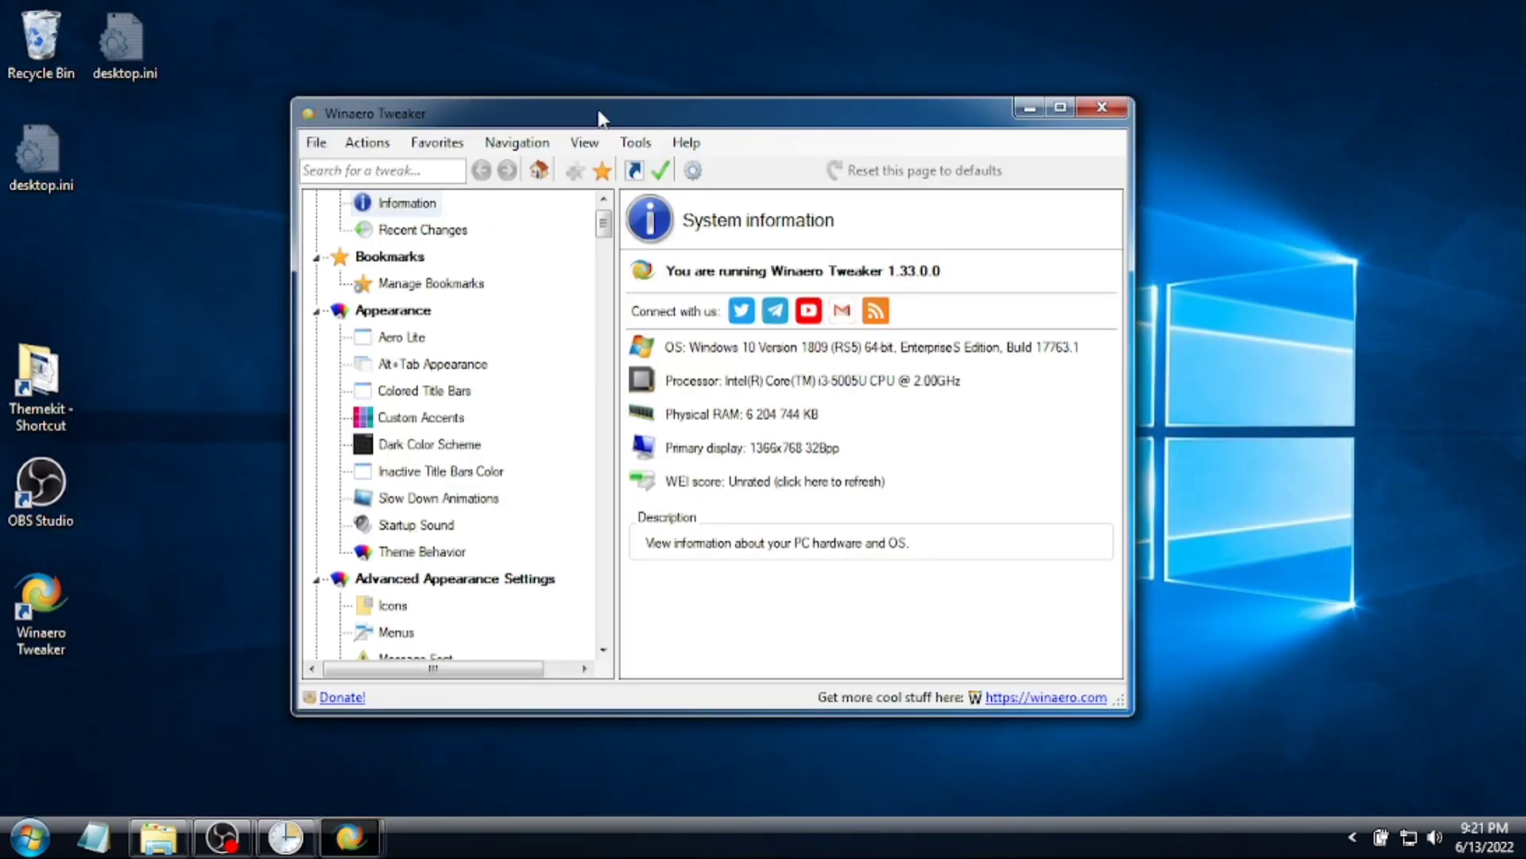
- Enable the startup sound in Winaero Tweaker
{"action": "left_click_drag", "start_coordinate": [601, 115], "coordinate": [574, 85]}
{"action": "scroll", "coordinate": [547, 343], "scroll_direction": "down", "scroll_amount": 5}
{"action": "scroll", "coordinate": [545, 341], "scroll_direction": "up", "scroll_amount": 5}
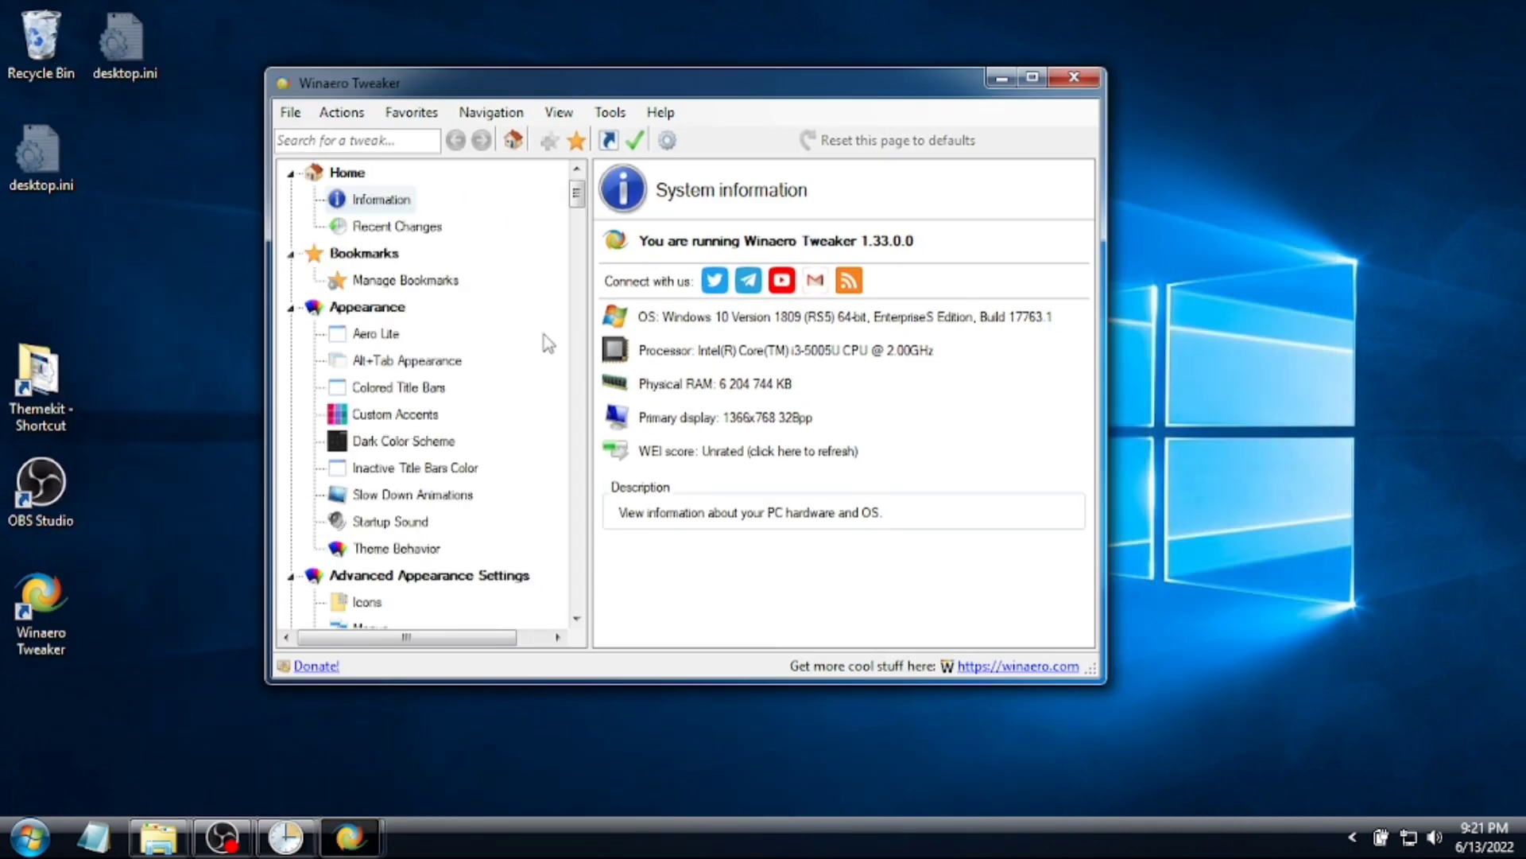
{"action": "left_click", "coordinate": [390, 521]}
{"action": "left_click", "coordinate": [691, 264]}
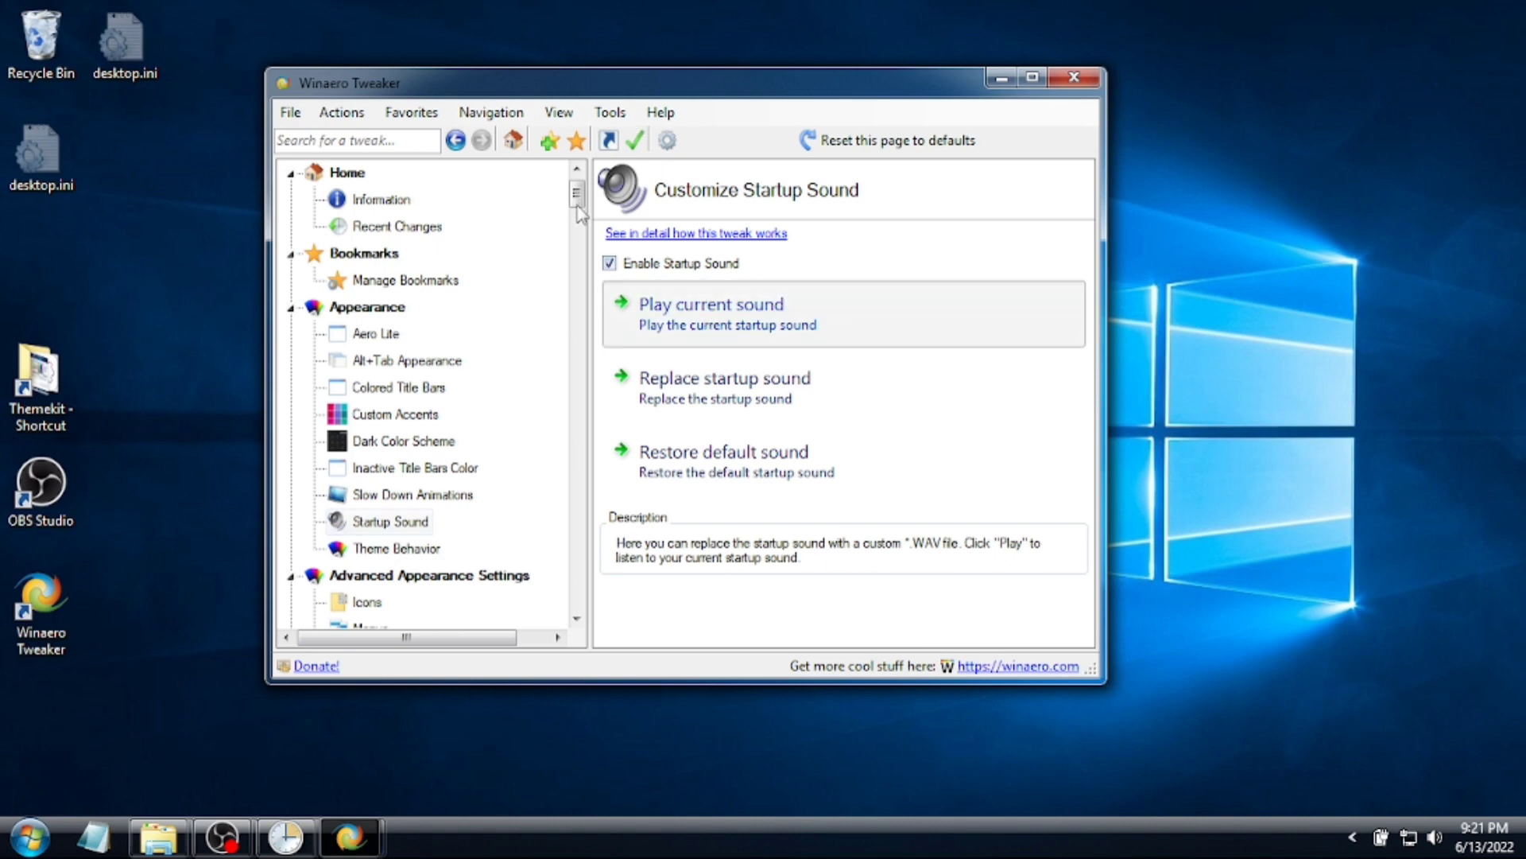
- Disable ads in Windows 10, choosing to reboot later
{"action": "scroll", "coordinate": [398, 549], "scroll_direction": "down", "scroll_amount": 3}
{"action": "left_click", "coordinate": [391, 549]}
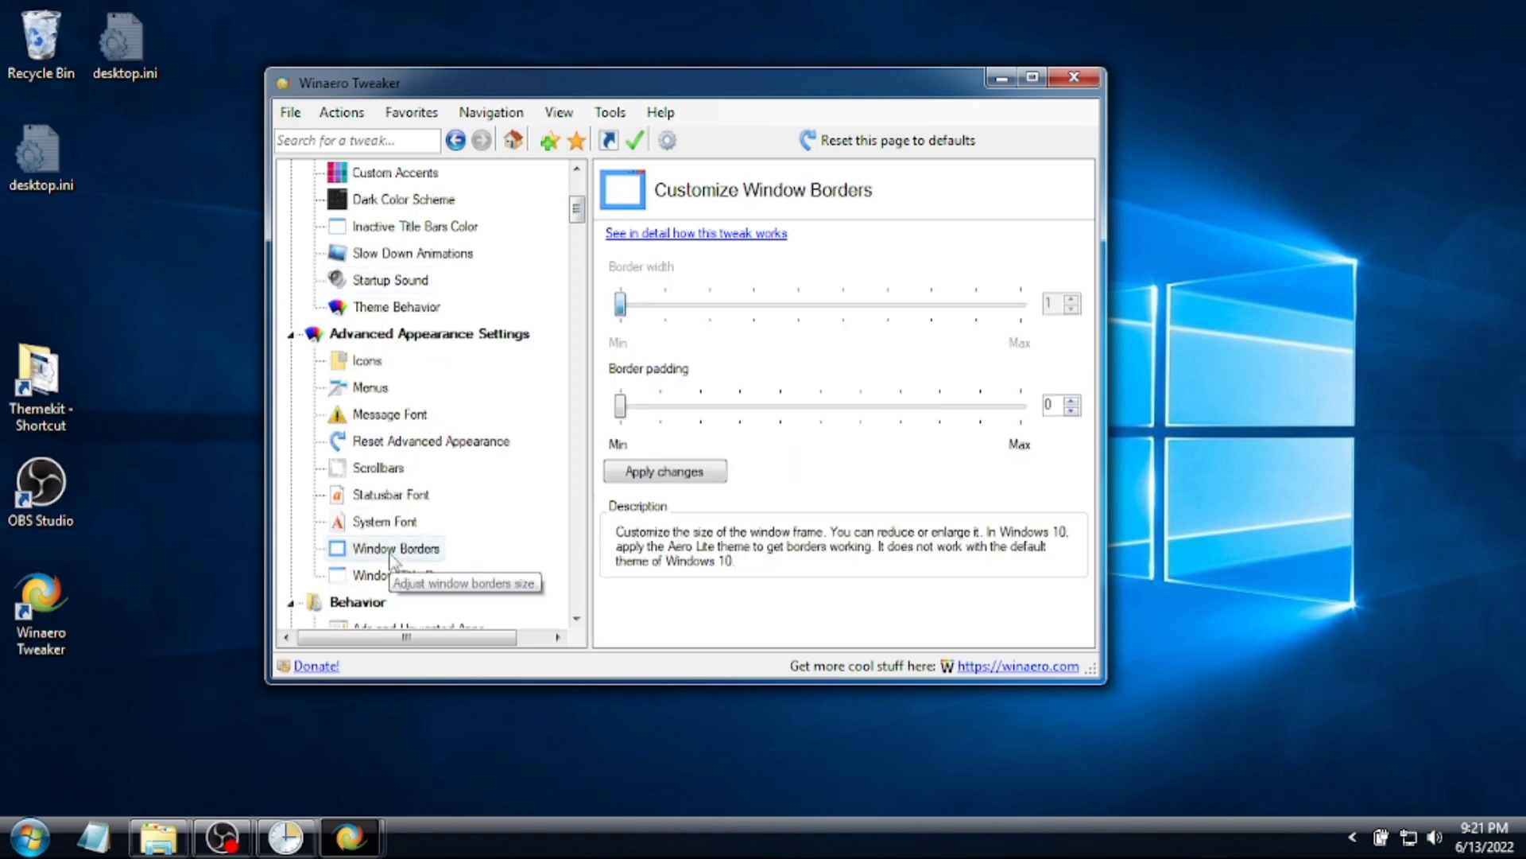
{"action": "scroll", "coordinate": [422, 524], "scroll_direction": "down", "scroll_amount": 4}
{"action": "left_click", "coordinate": [399, 308]}
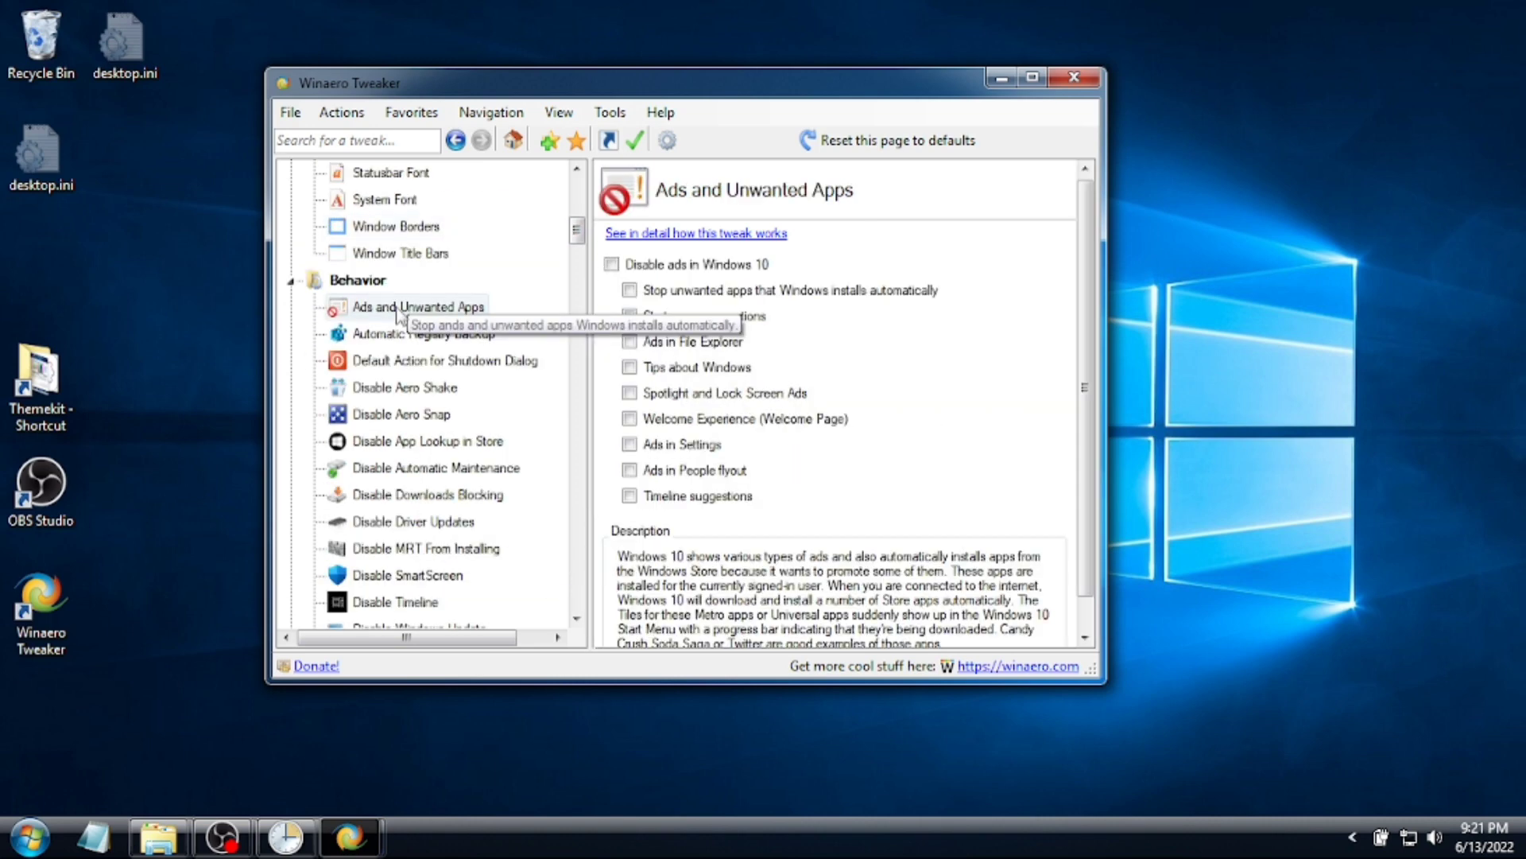
{"action": "left_click", "coordinate": [611, 264]}
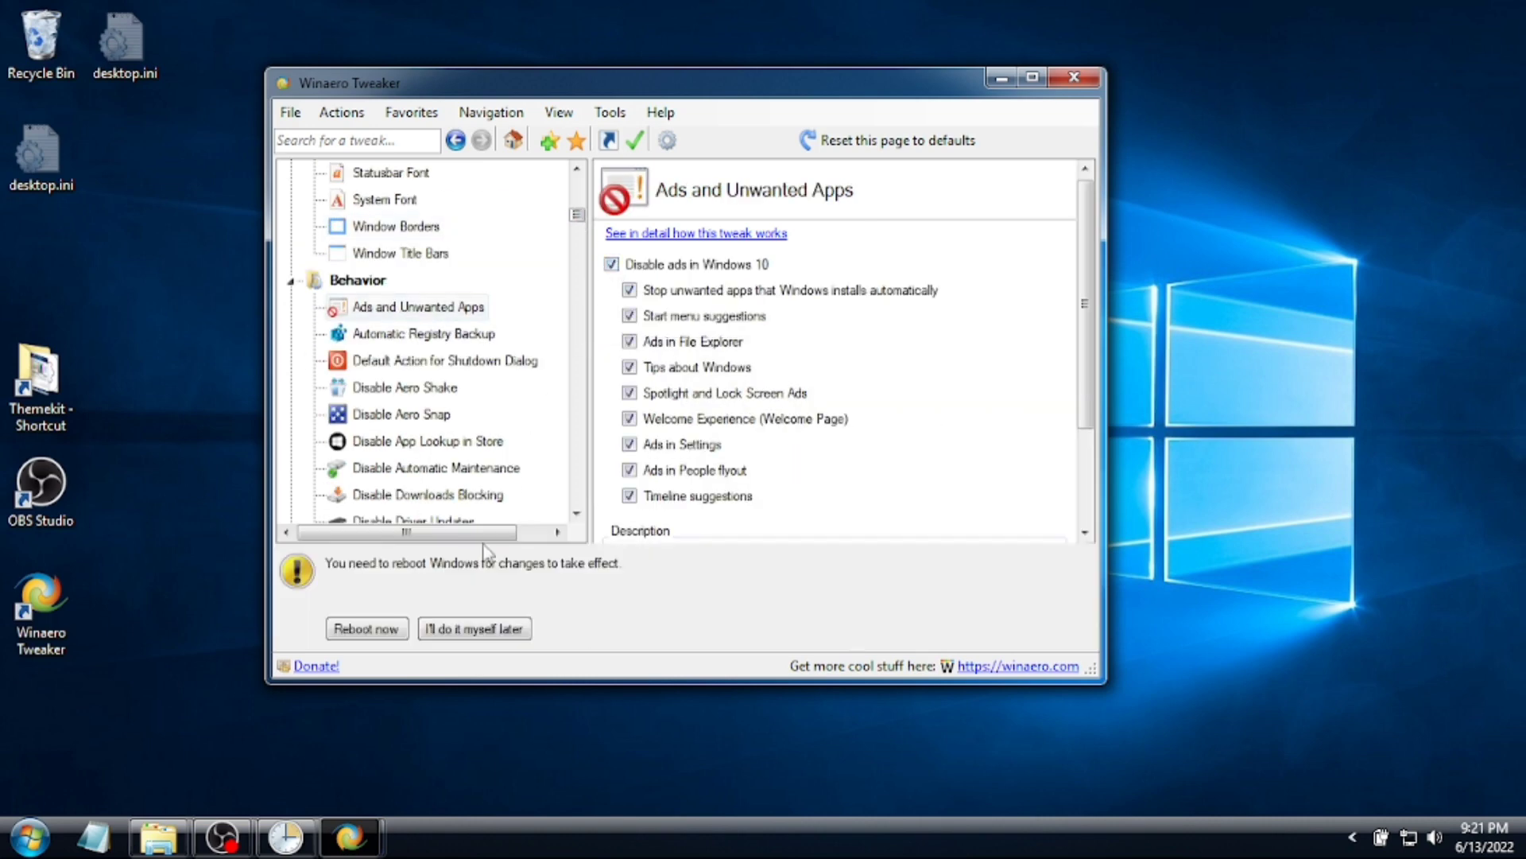
{"action": "left_click", "coordinate": [469, 629]}
- Disable 'Look for an app in the Store' and dismiss the SmartScreen error
{"action": "left_click", "coordinate": [467, 442]}
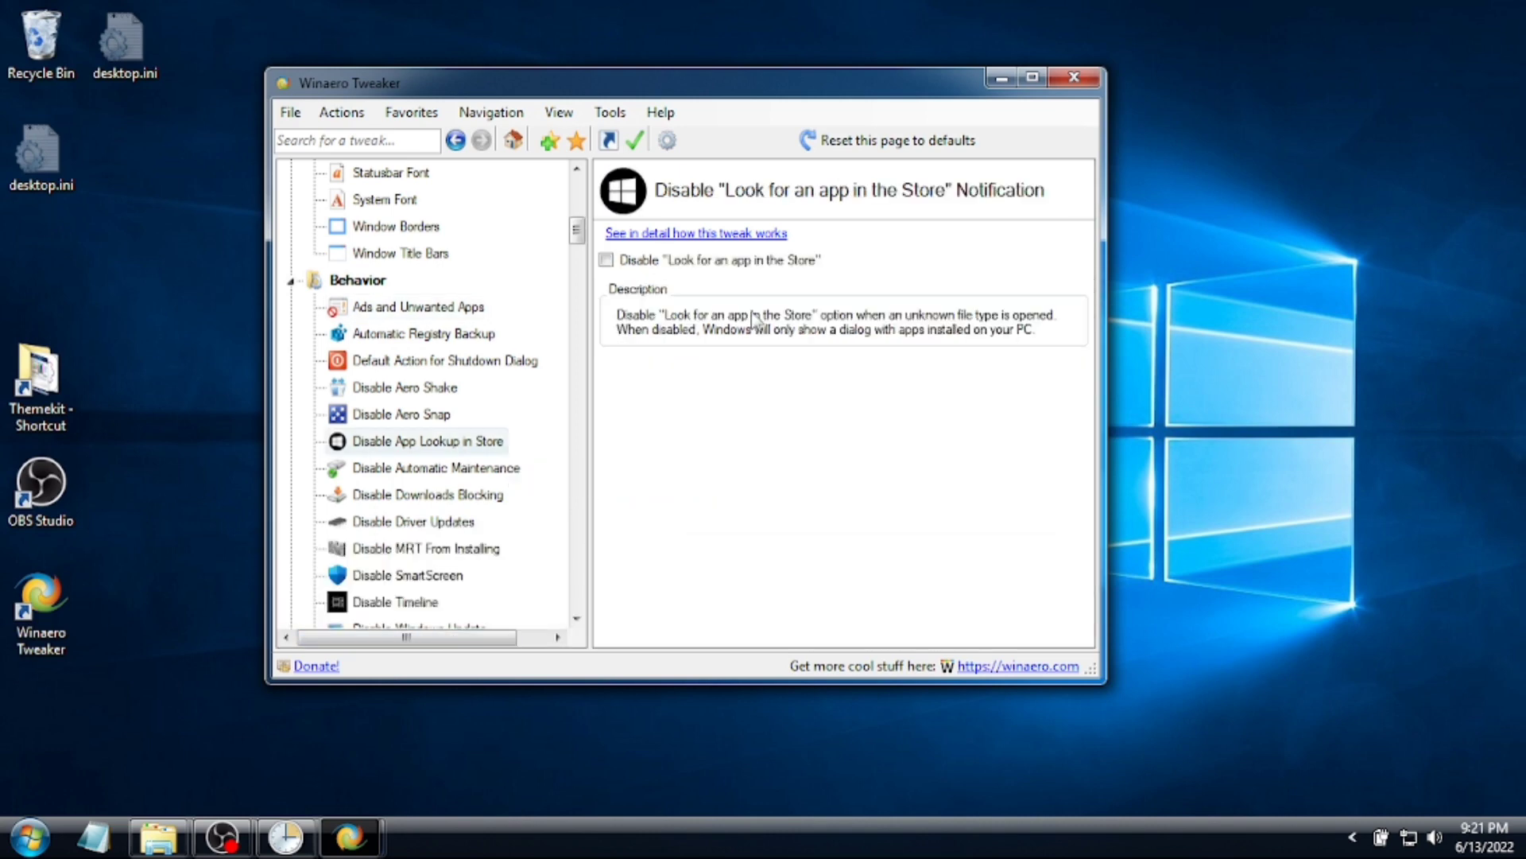
{"action": "left_click", "coordinate": [695, 265]}
{"action": "scroll", "coordinate": [576, 355], "scroll_direction": "down", "scroll_amount": 2}
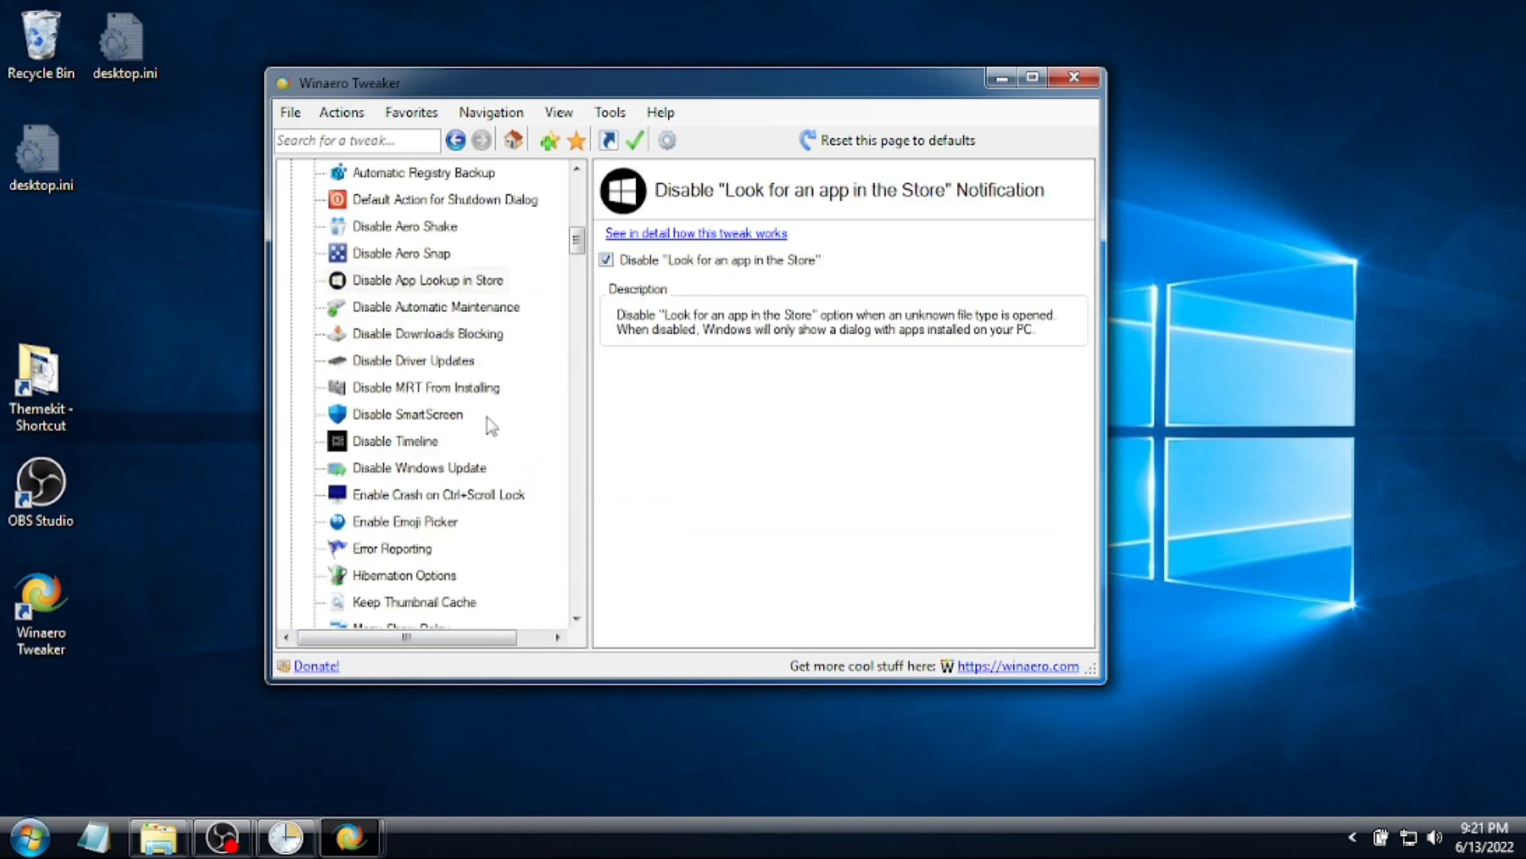
{"action": "left_click", "coordinate": [446, 419]}
{"action": "left_click", "coordinate": [815, 491]}
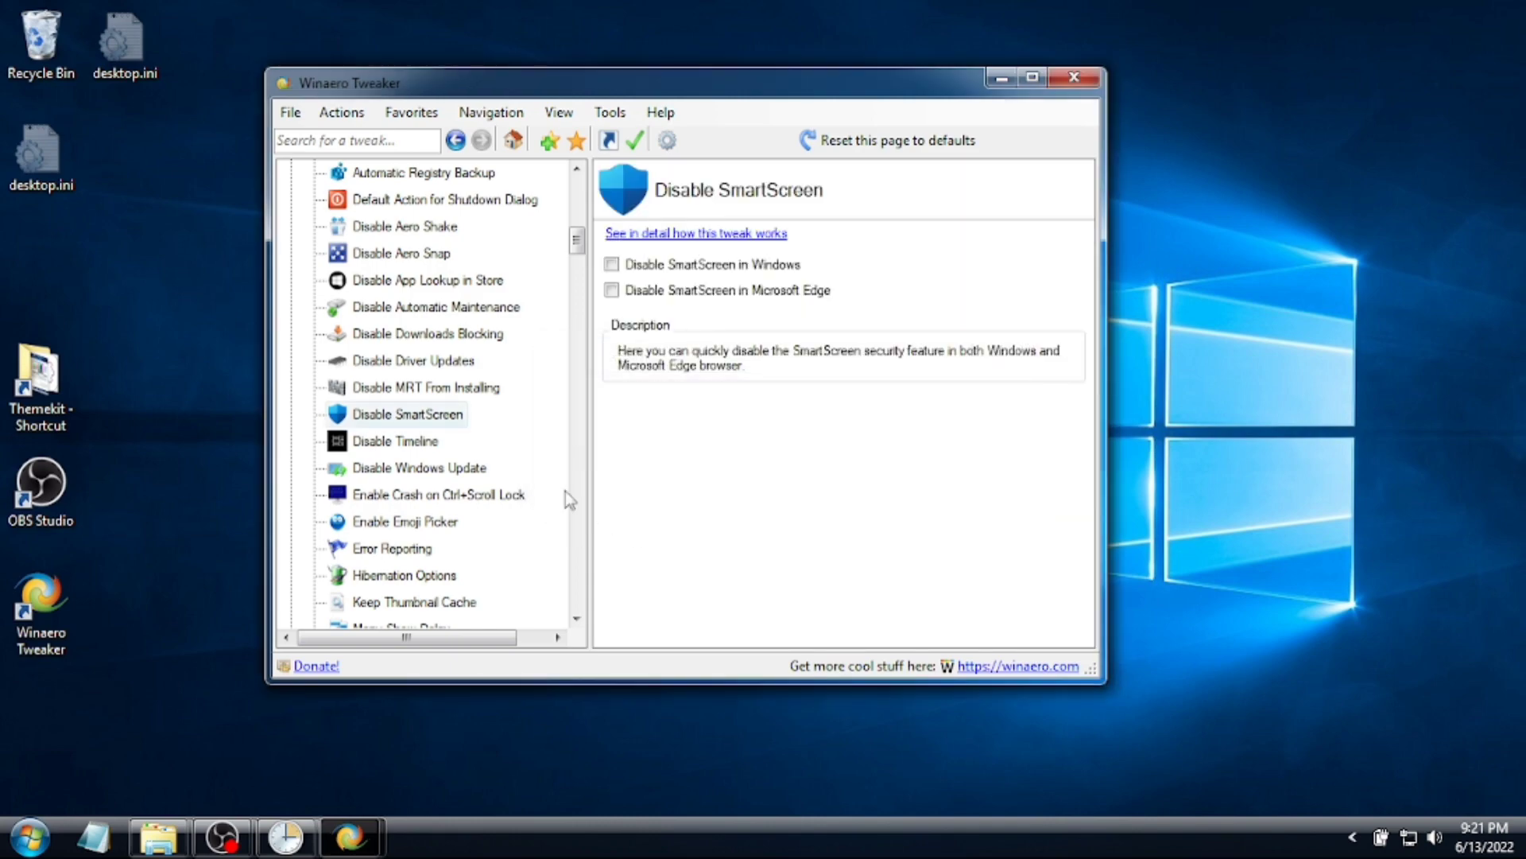
- Disable online & video tips in Settings, choosing 'I'll do it myself later'
{"action": "scroll", "coordinate": [481, 471], "scroll_direction": "down", "scroll_amount": 8}
{"action": "scroll", "coordinate": [477, 469], "scroll_direction": "down", "scroll_amount": 15}
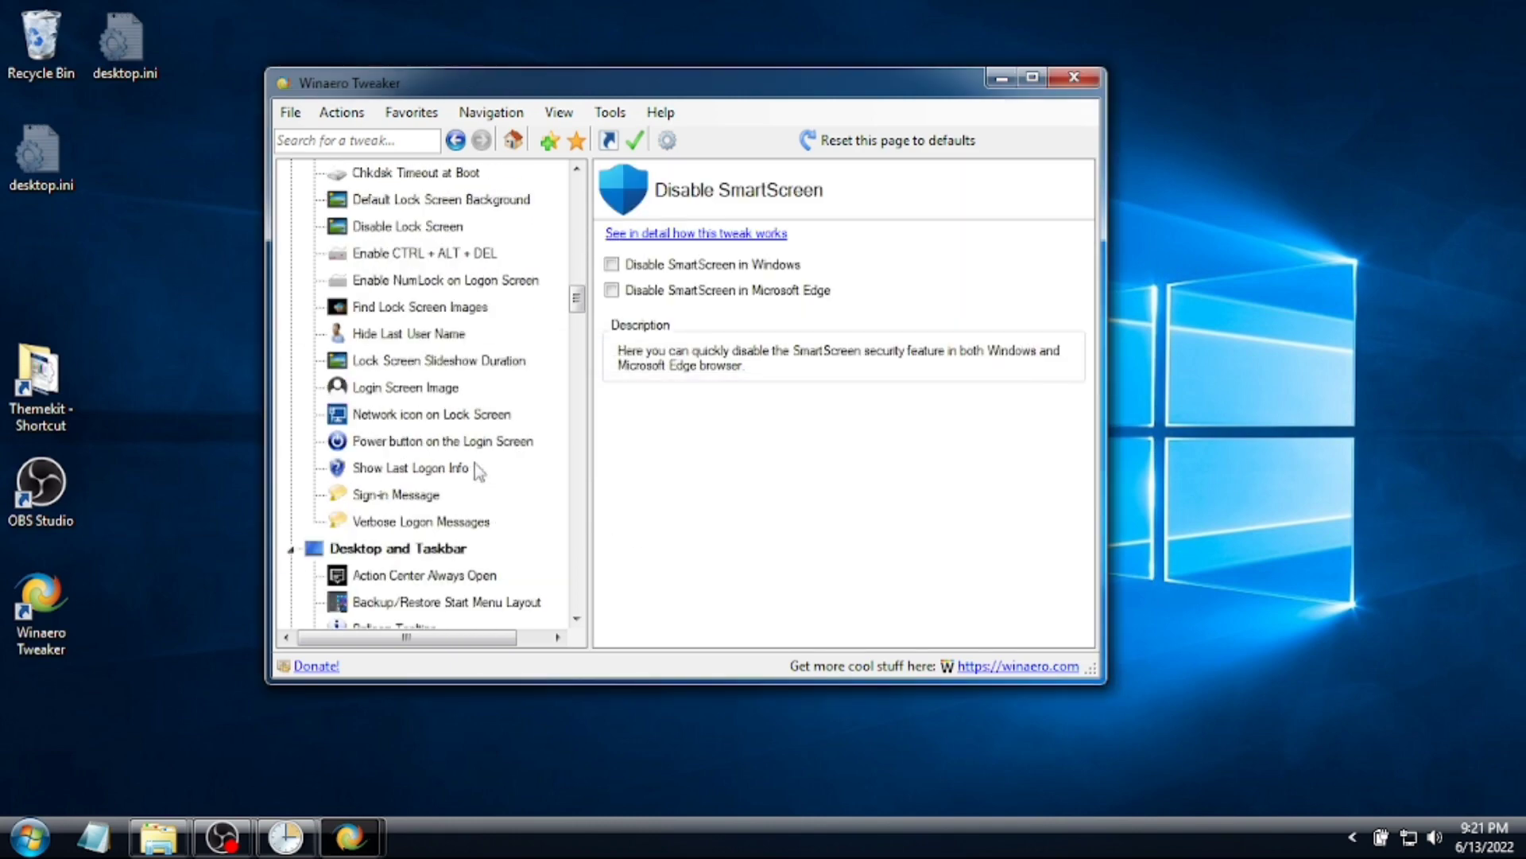
{"action": "scroll", "coordinate": [480, 471], "scroll_direction": "down", "scroll_amount": 3}
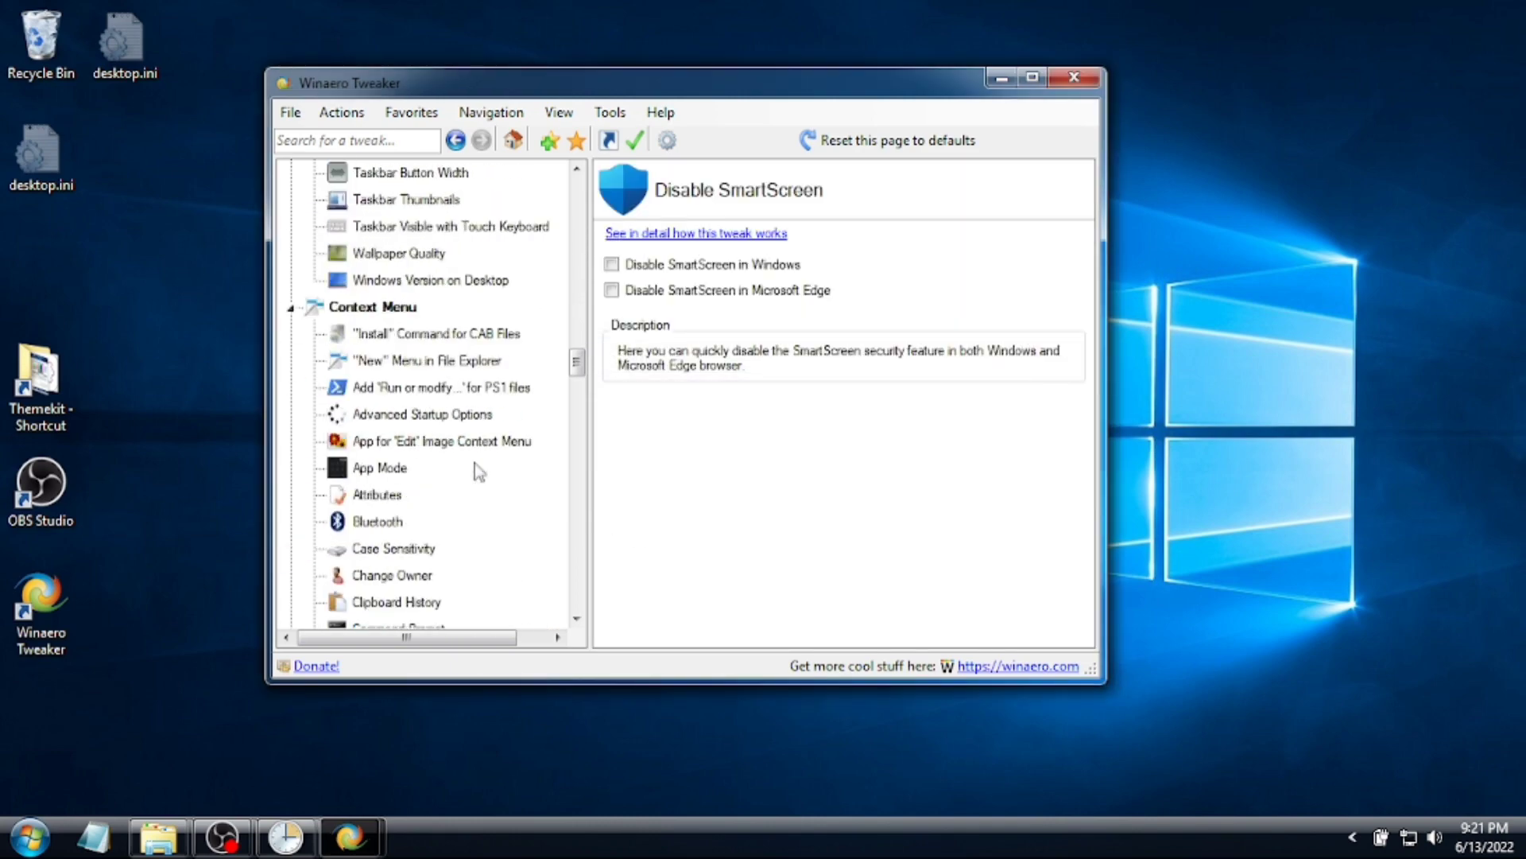
{"action": "scroll", "coordinate": [478, 471], "scroll_direction": "down", "scroll_amount": 15}
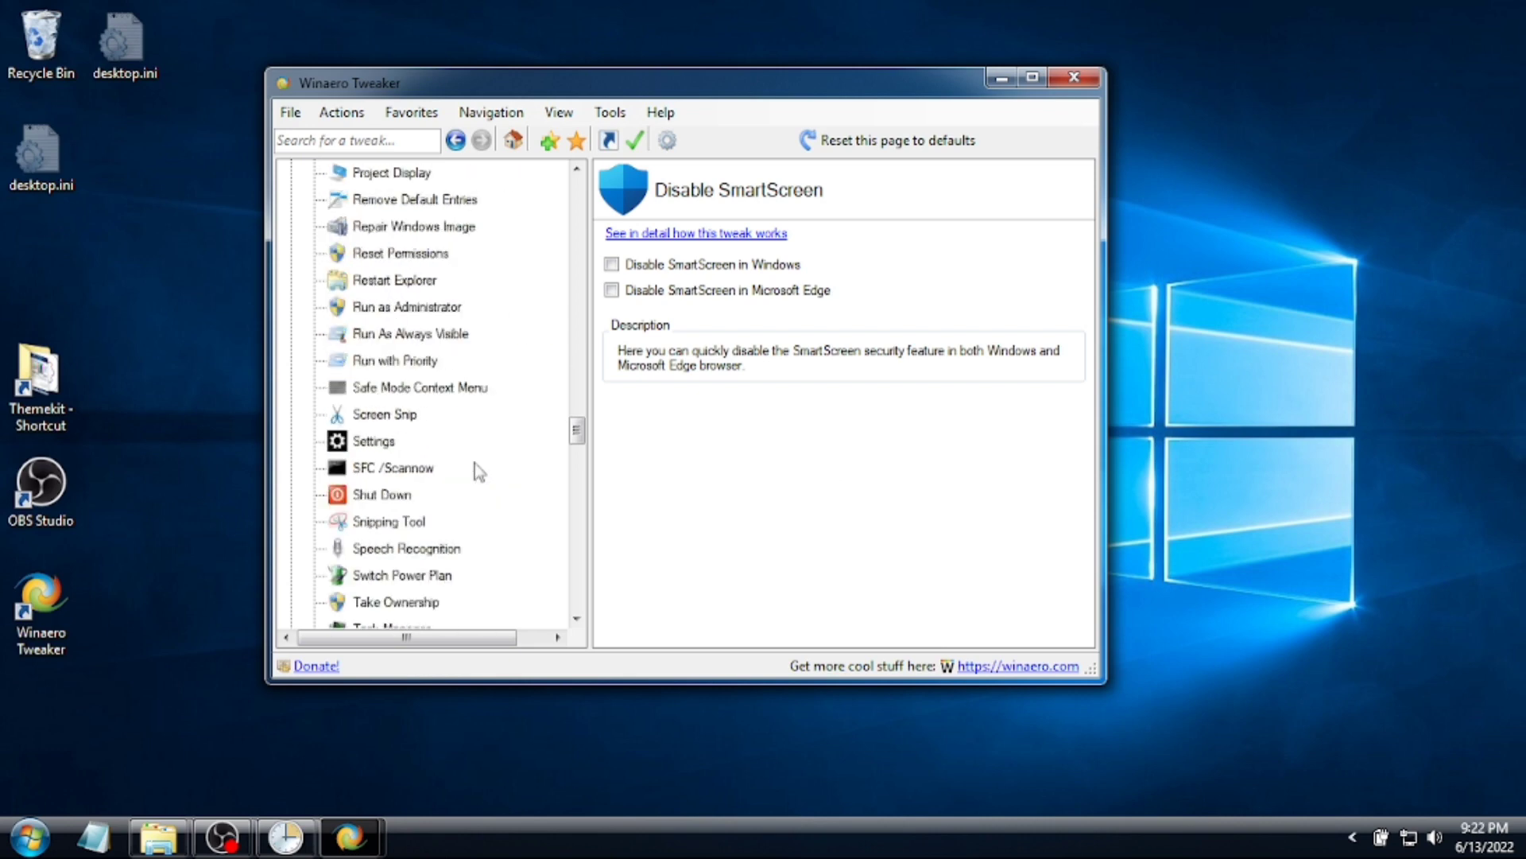
{"action": "scroll", "coordinate": [474, 463], "scroll_direction": "down", "scroll_amount": 5}
{"action": "left_click", "coordinate": [405, 280]}
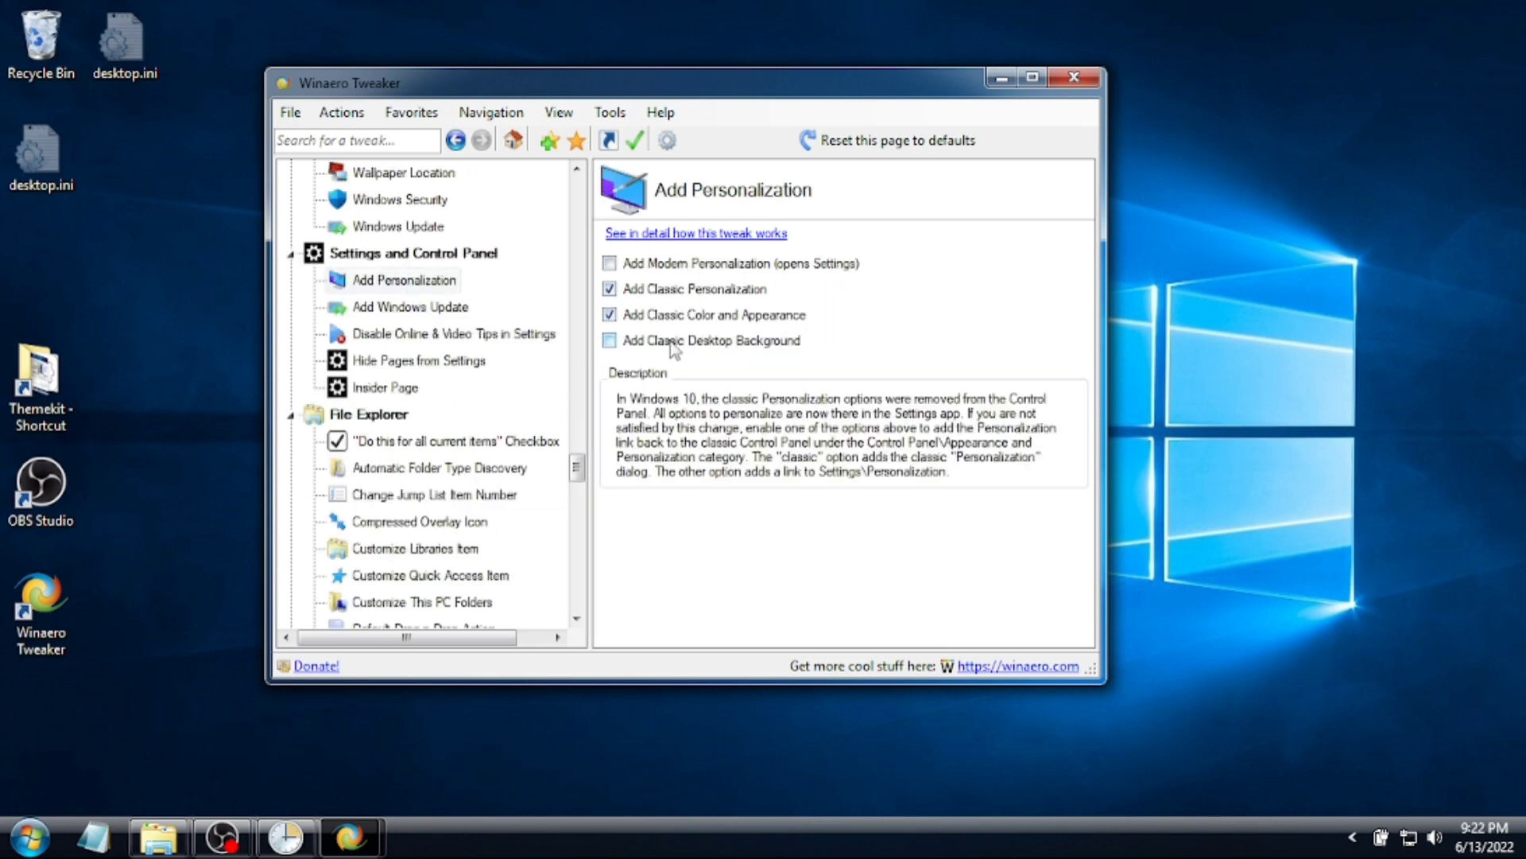
{"action": "left_click", "coordinate": [410, 307]}
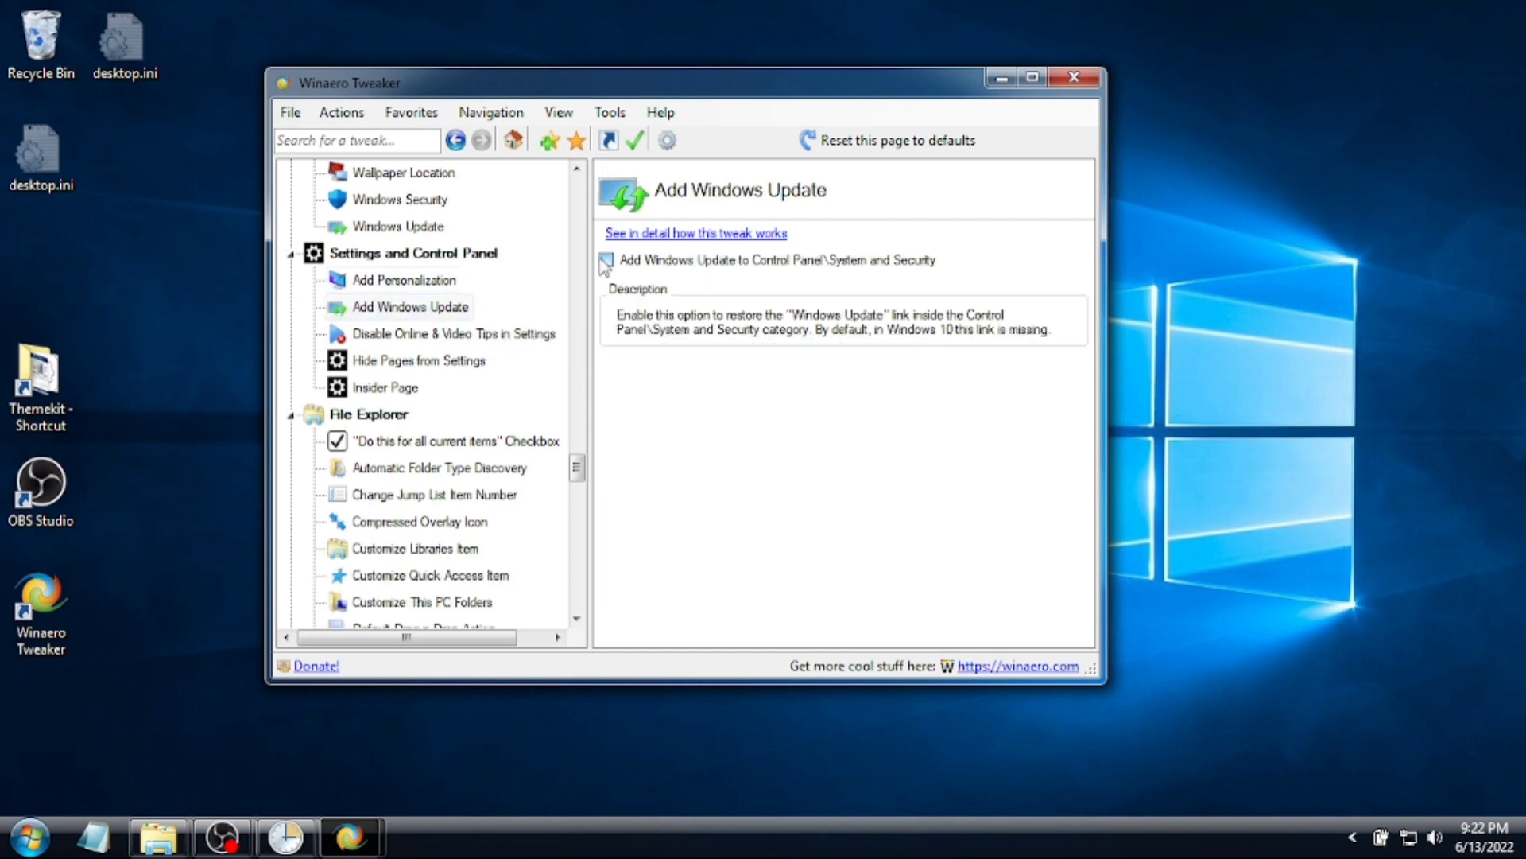
{"action": "left_click", "coordinate": [443, 334]}
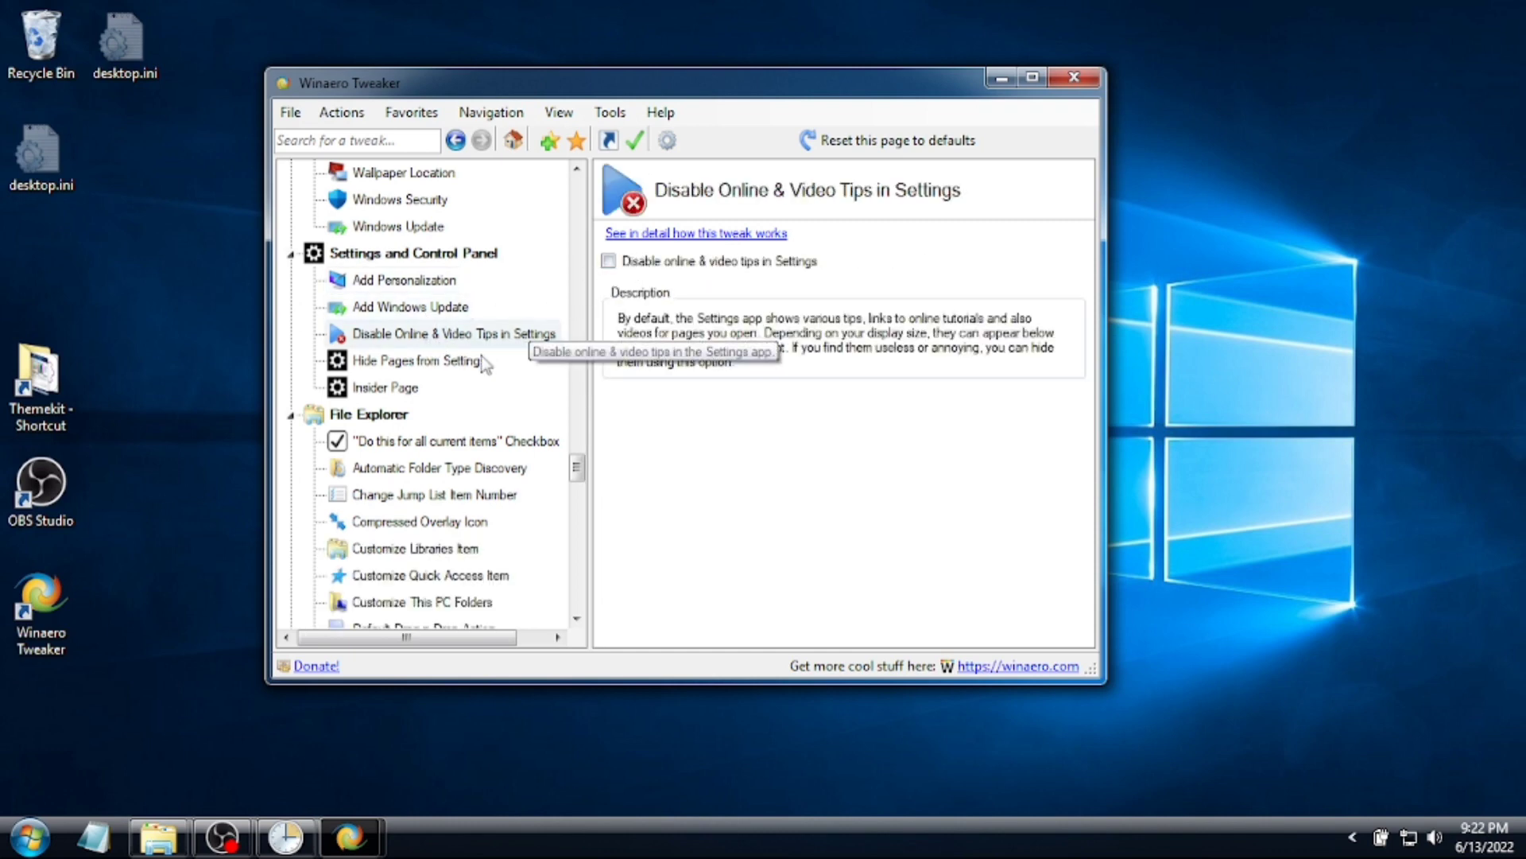
{"action": "left_click", "coordinate": [614, 262]}
{"action": "left_click", "coordinate": [434, 640]}
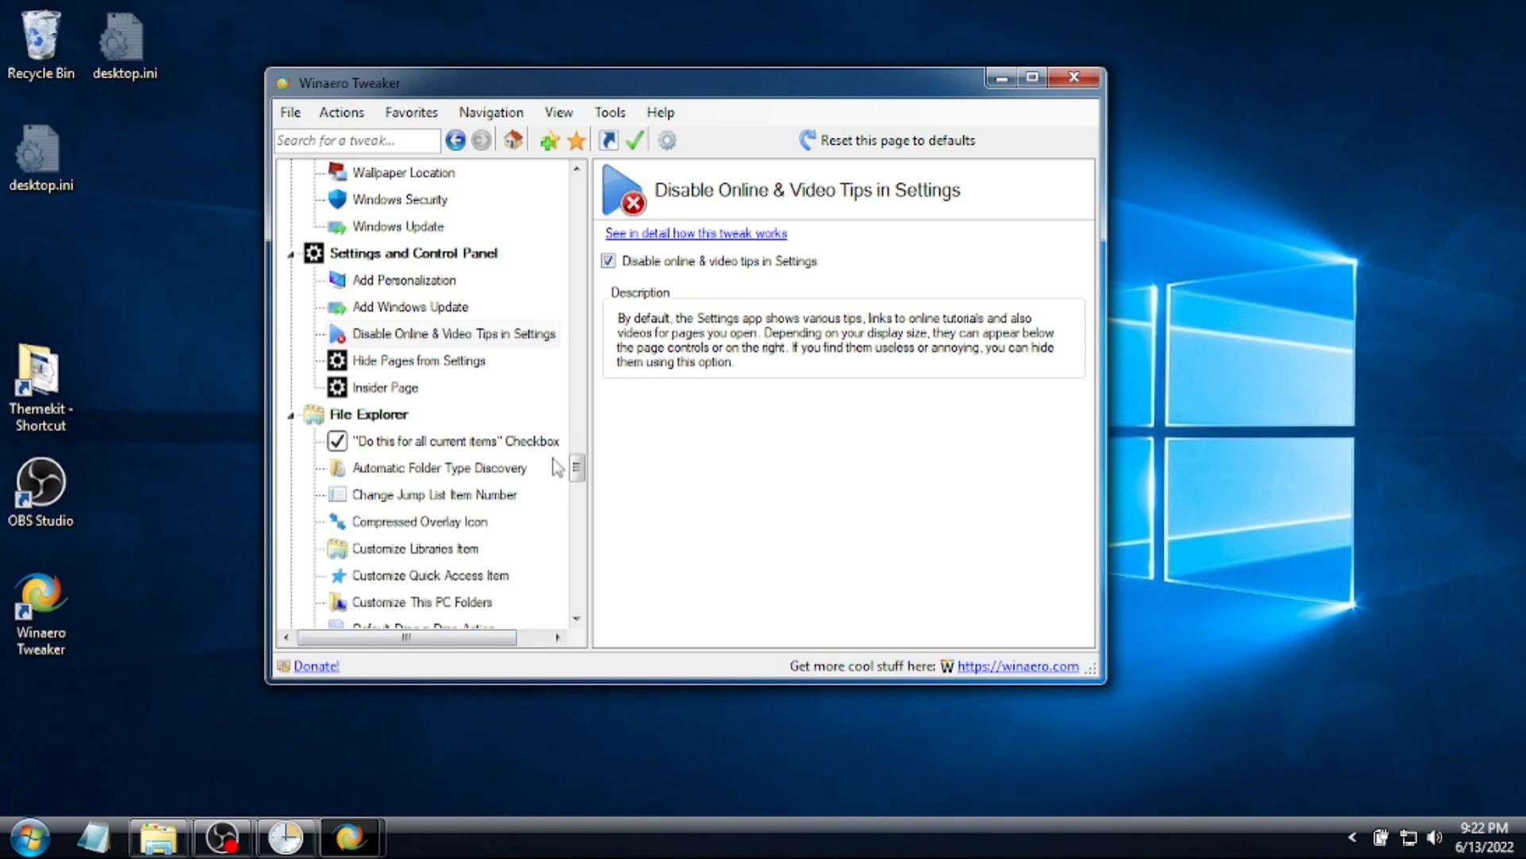
- Browse the Internet Explorer buttons and classic apps pages, ending on Classic Games from Windows 7
{"action": "scroll", "coordinate": [557, 468], "scroll_direction": "down", "scroll_amount": 20}
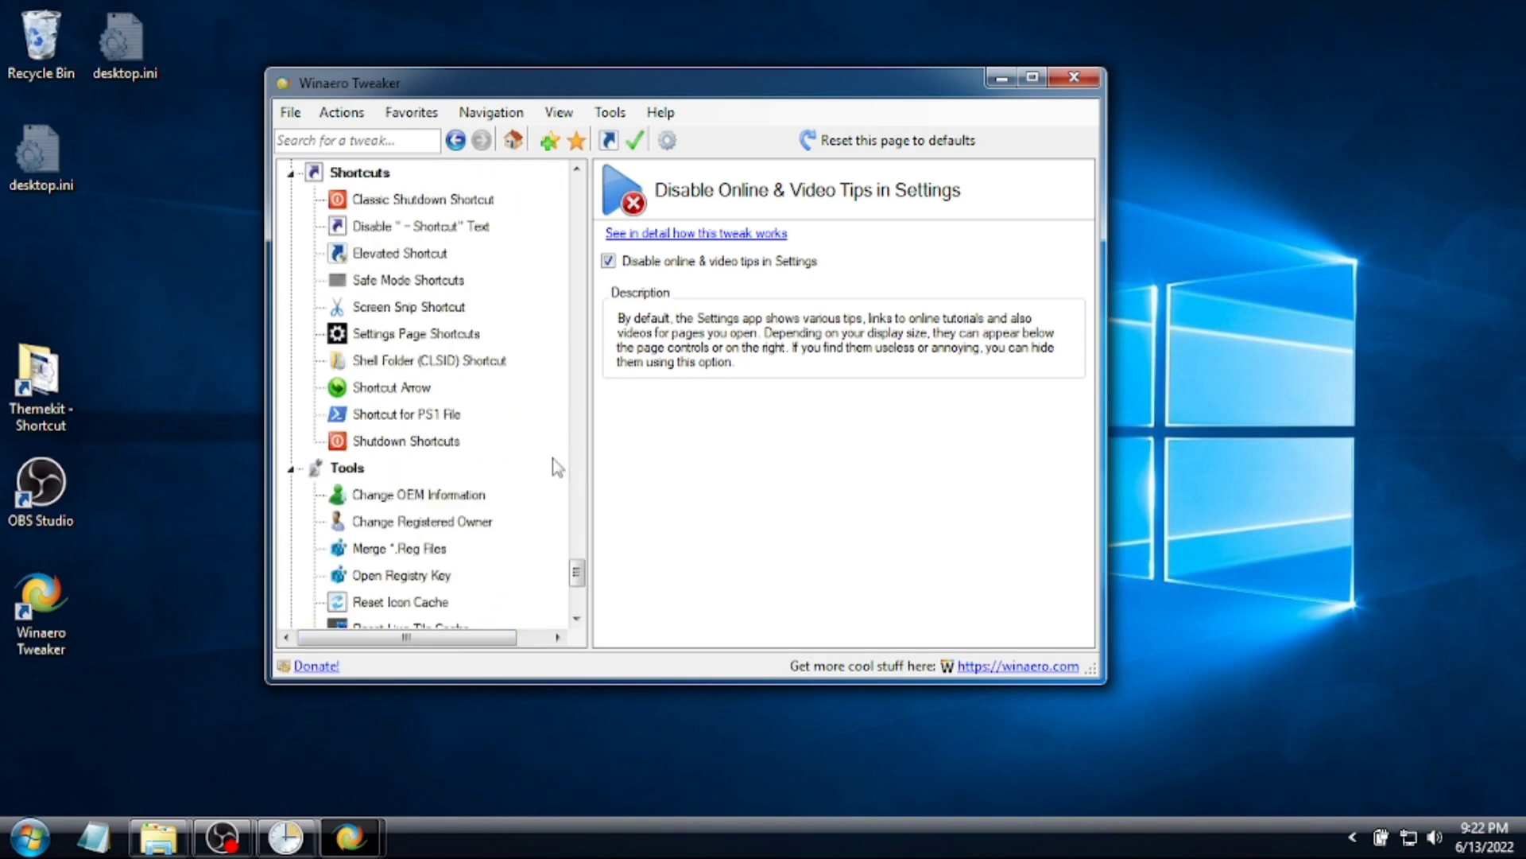
{"action": "scroll", "coordinate": [556, 467], "scroll_direction": "up", "scroll_amount": 4}
{"action": "scroll", "coordinate": [543, 461], "scroll_direction": "up", "scroll_amount": 2}
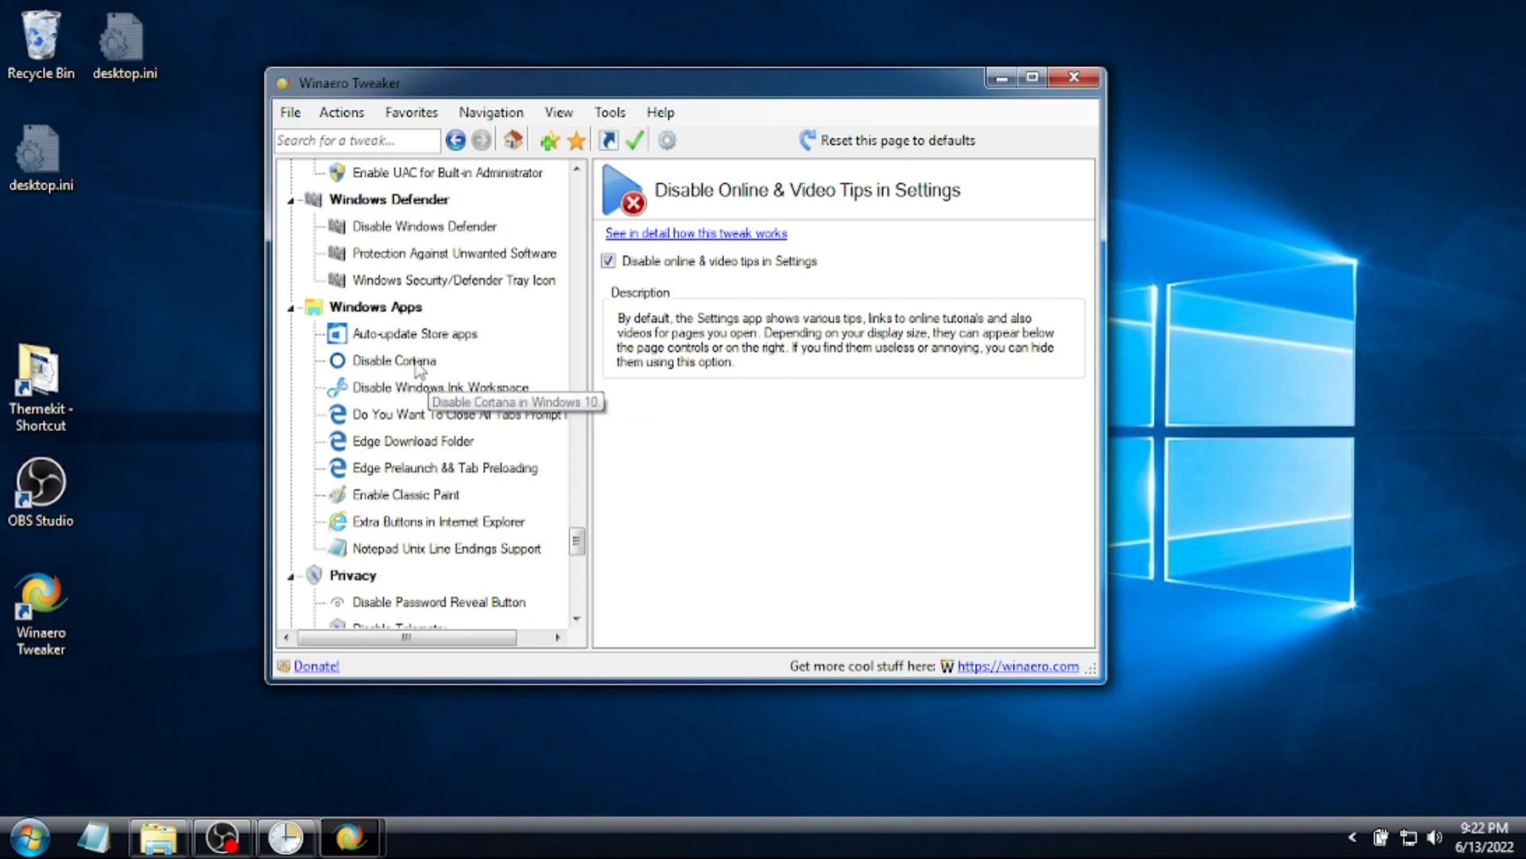
{"action": "scroll", "coordinate": [488, 454], "scroll_direction": "down", "scroll_amount": 1}
{"action": "left_click", "coordinate": [439, 440]}
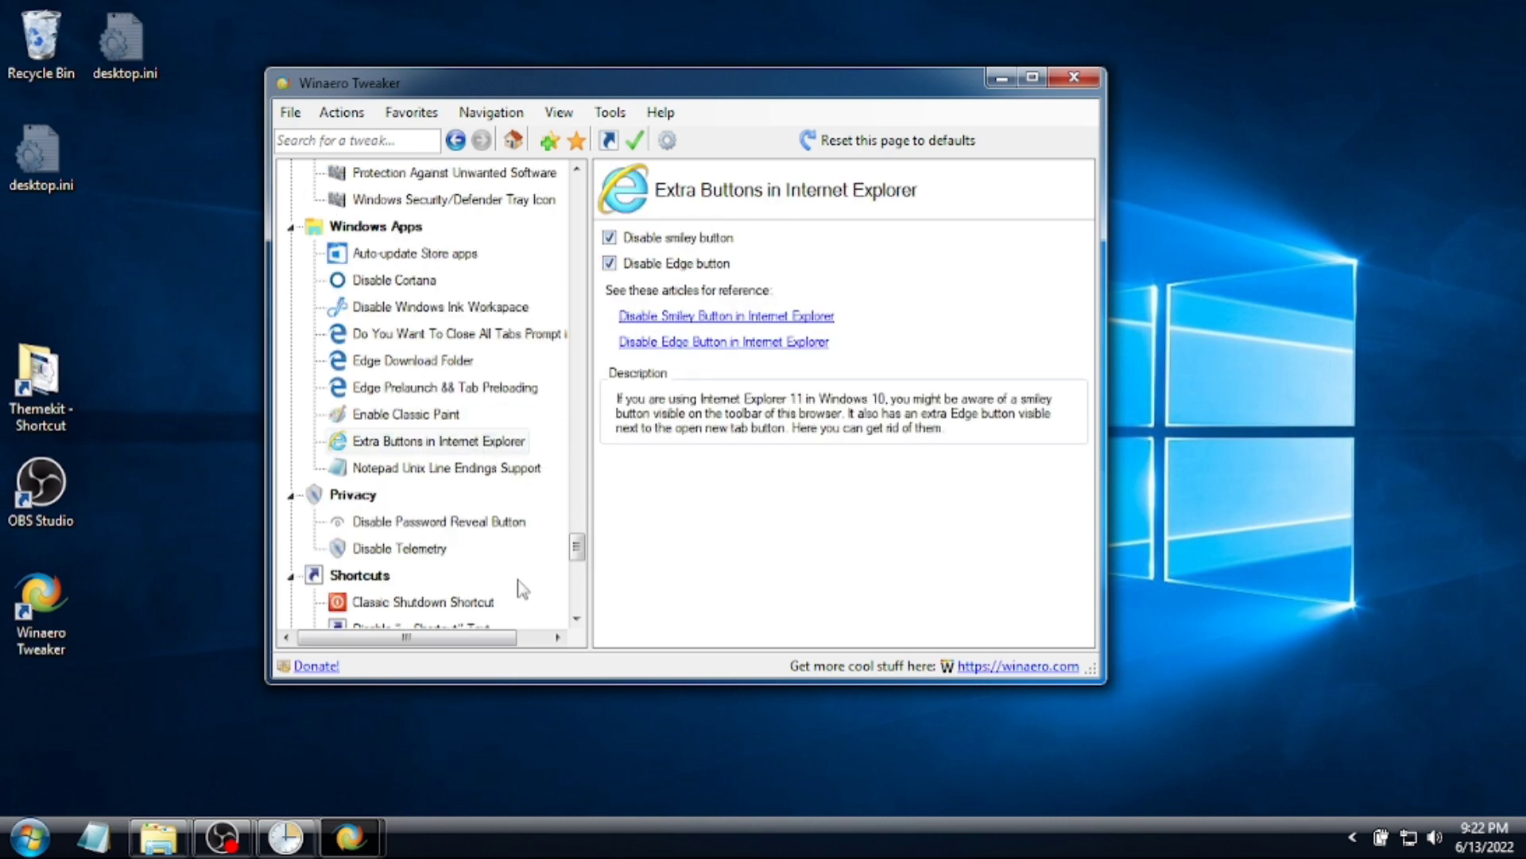
{"action": "scroll", "coordinate": [523, 589], "scroll_direction": "down", "scroll_amount": 6}
{"action": "scroll", "coordinate": [521, 589], "scroll_direction": "down", "scroll_amount": 3}
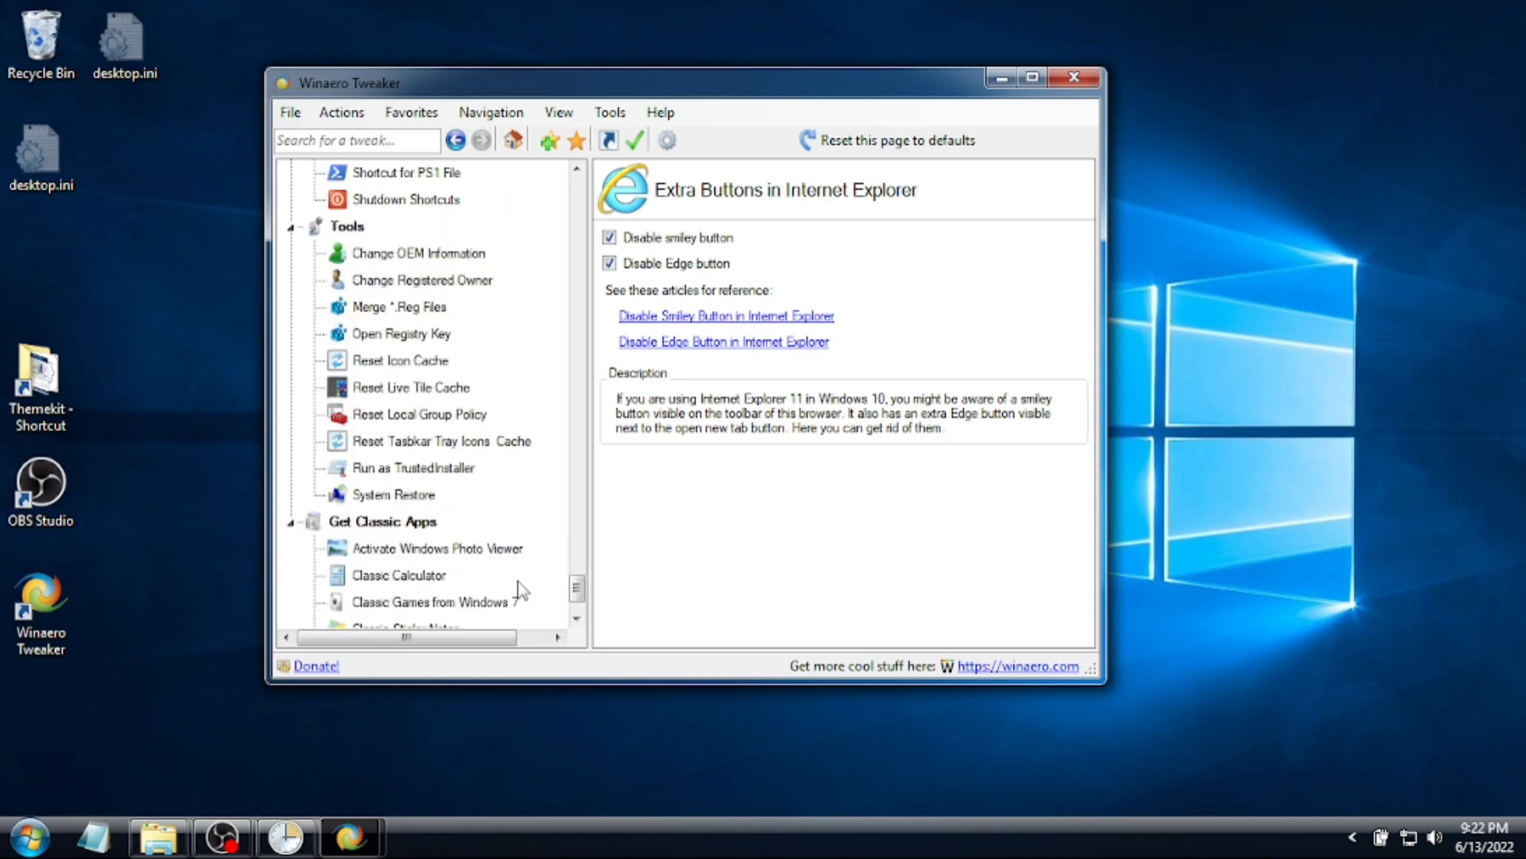
{"action": "left_click", "coordinate": [415, 495]}
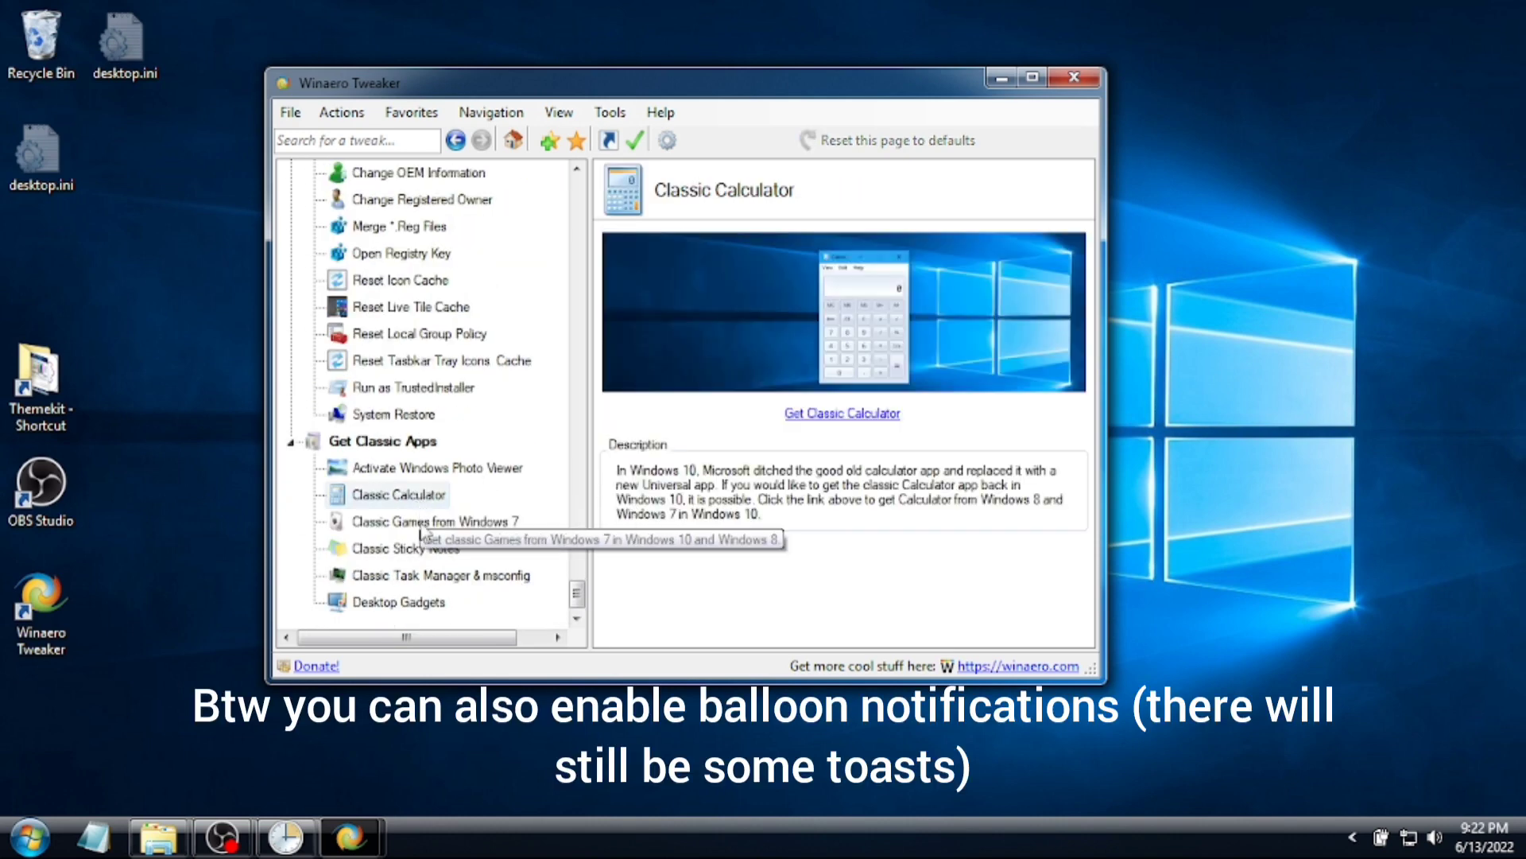
{"action": "left_click", "coordinate": [404, 523]}
{"action": "left_click", "coordinate": [397, 548]}
{"action": "left_click", "coordinate": [385, 576]}
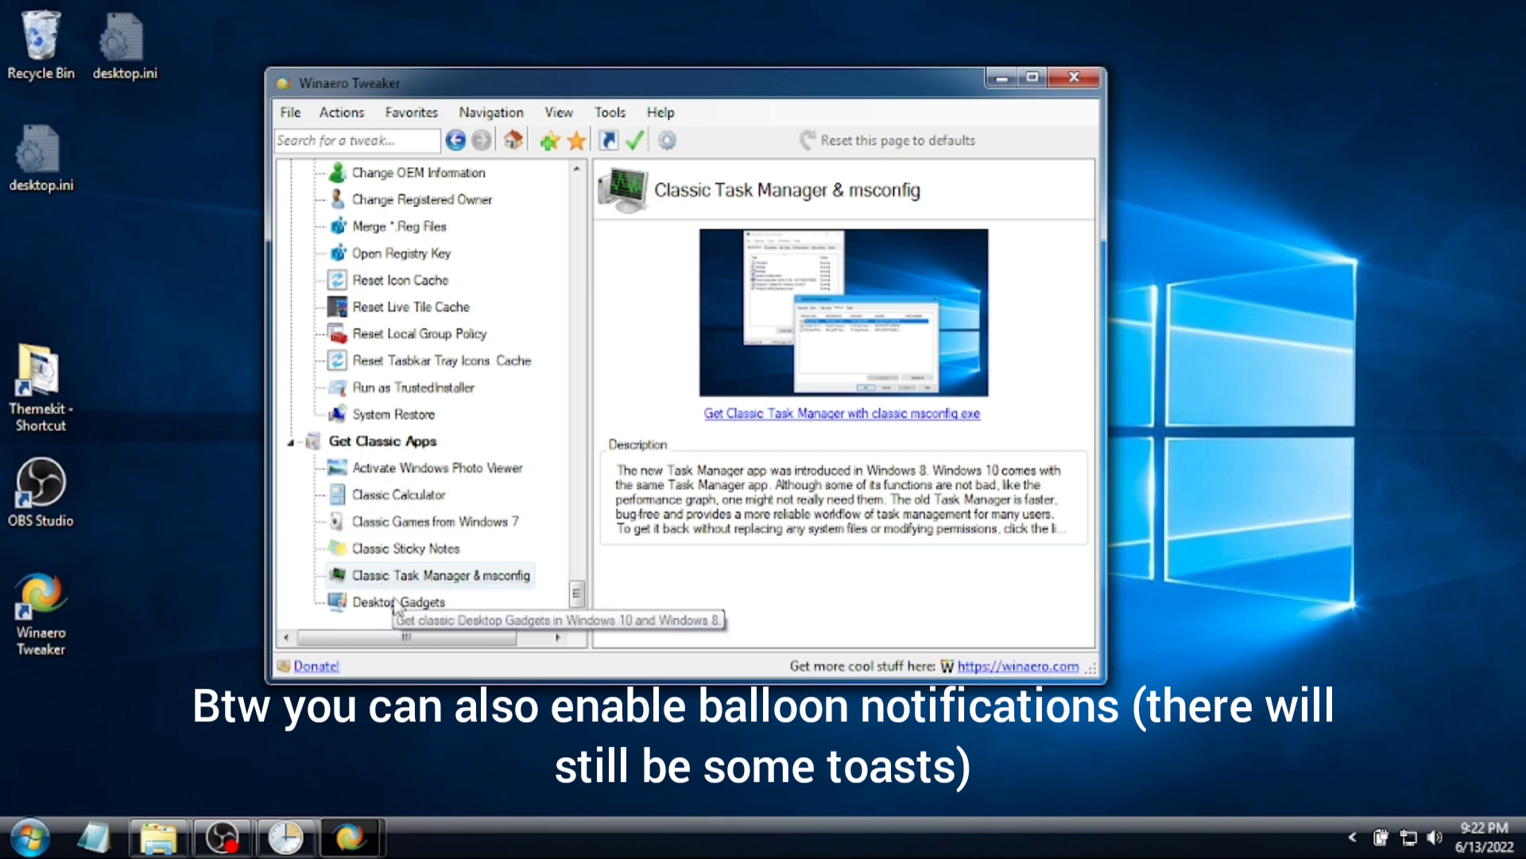
{"action": "left_click", "coordinate": [393, 602]}
{"action": "left_click", "coordinate": [422, 522]}
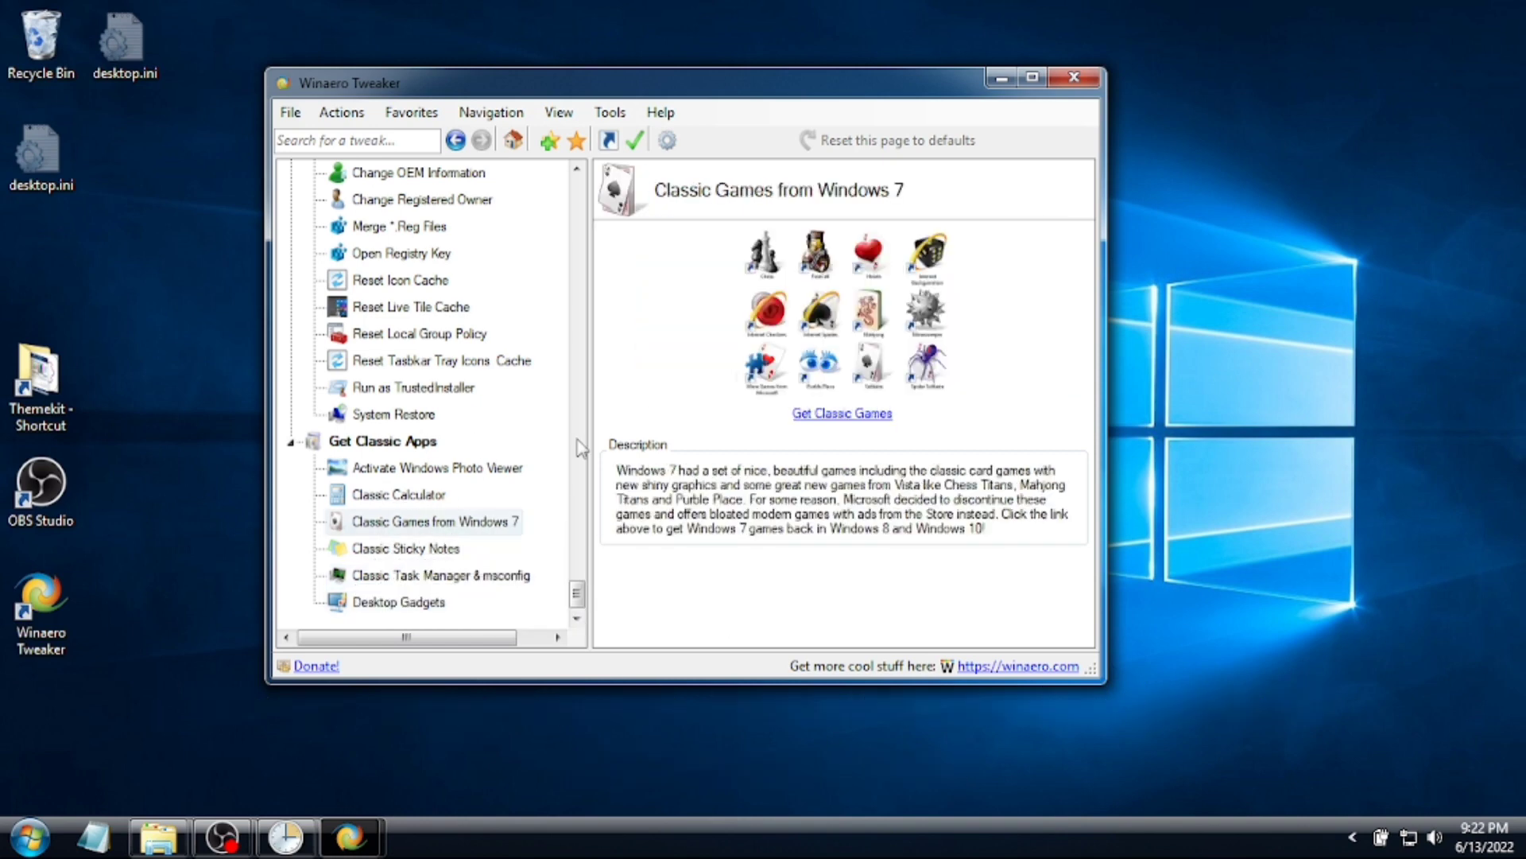
- Launch Control Panel with the 'control' command from Run
{"action": "key", "text": "super+r"}
{"action": "type", "text": "control"}
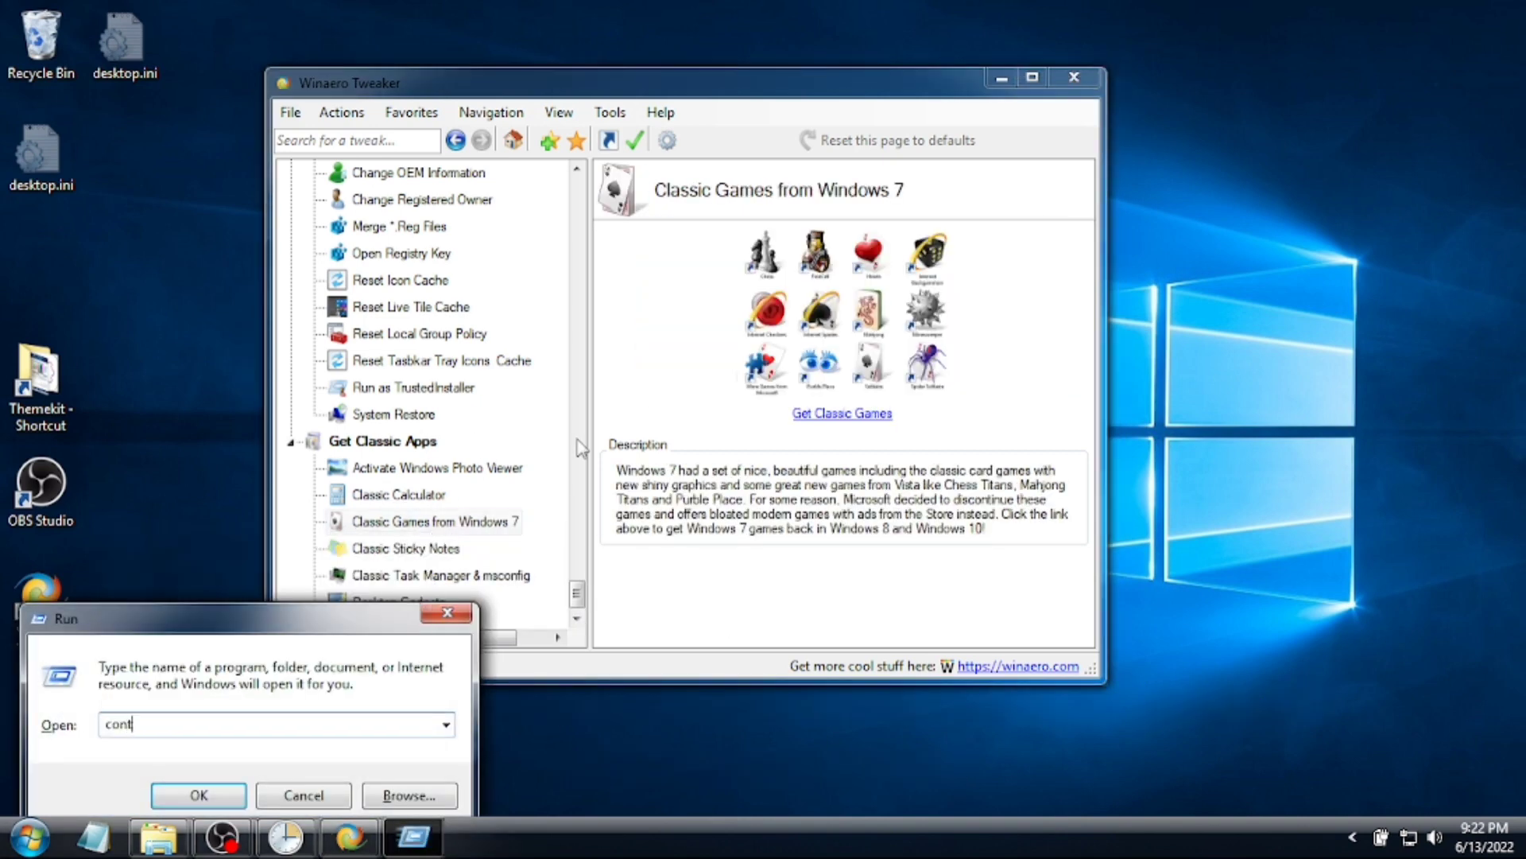
{"action": "key", "text": "Return"}
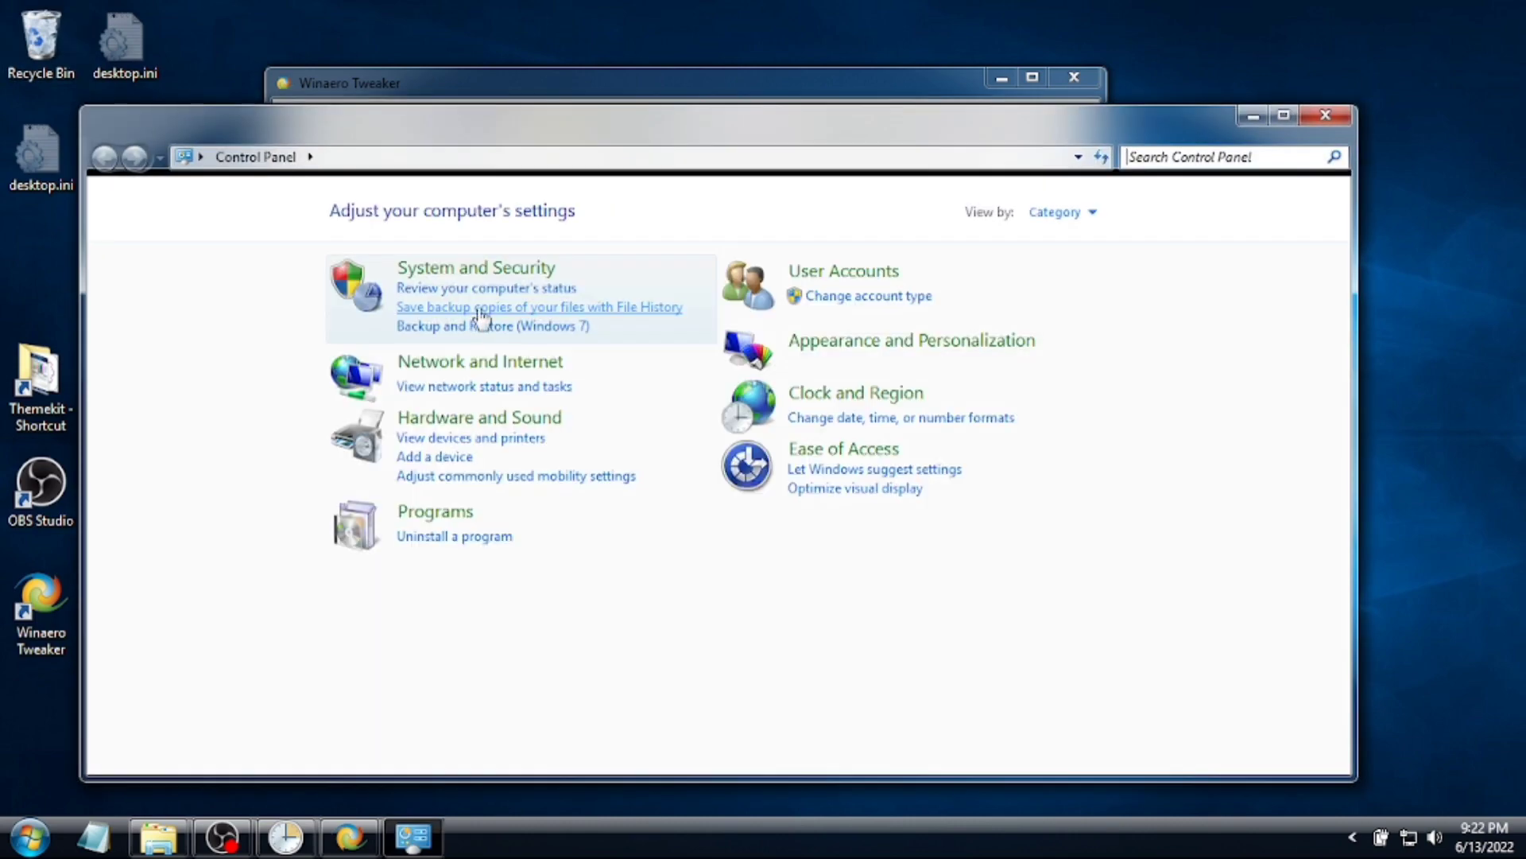
- Open Appearance and Personalization, then Color and Appearance (Classic), moving Control Panel aside
{"action": "double_click", "coordinate": [628, 137]}
{"action": "double_click", "coordinate": [776, 10]}
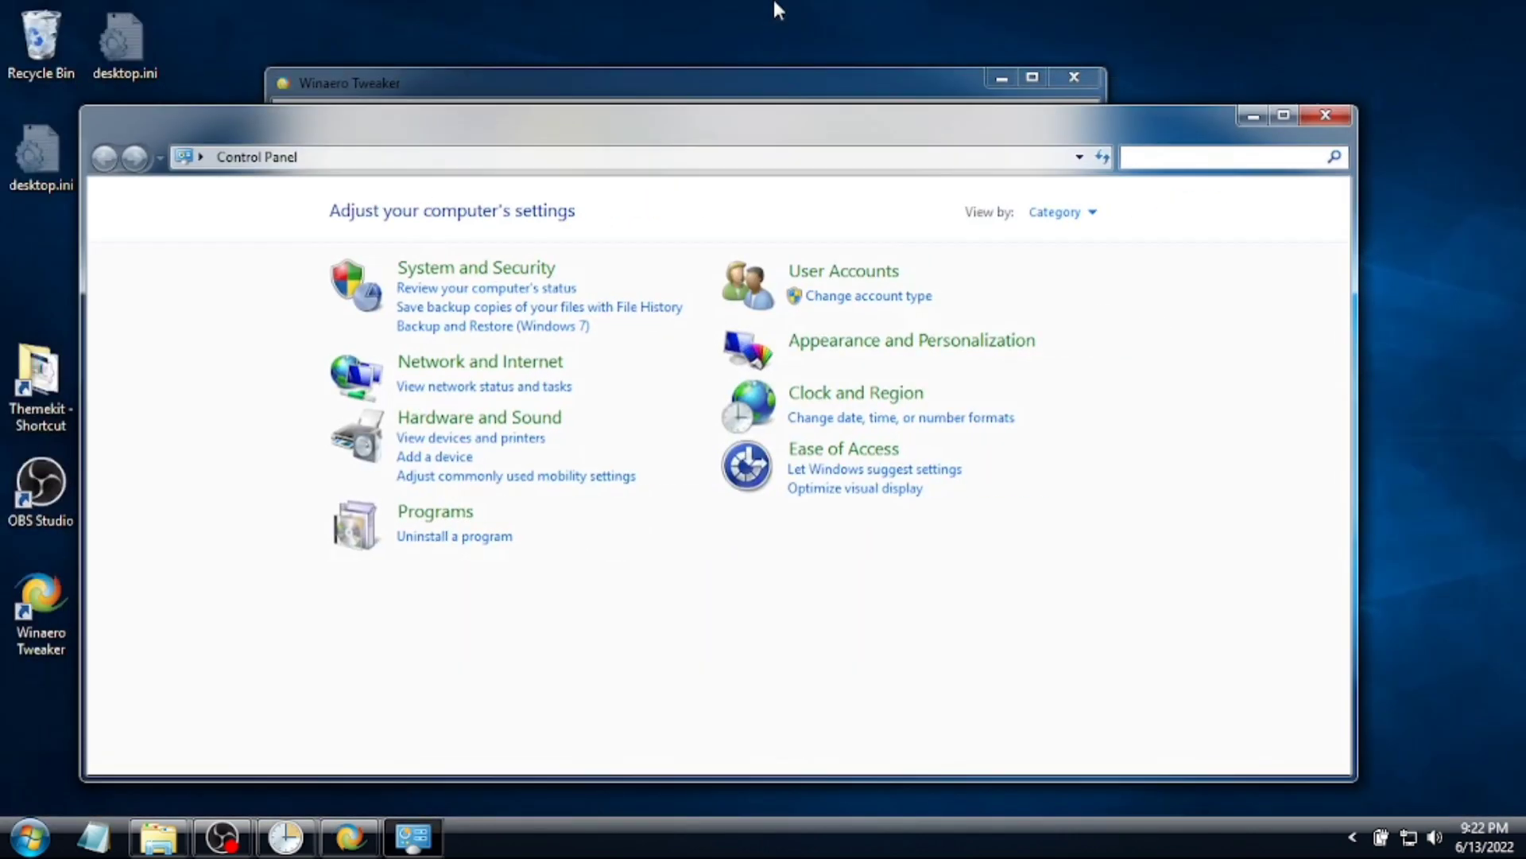
{"action": "left_click", "coordinate": [860, 342]}
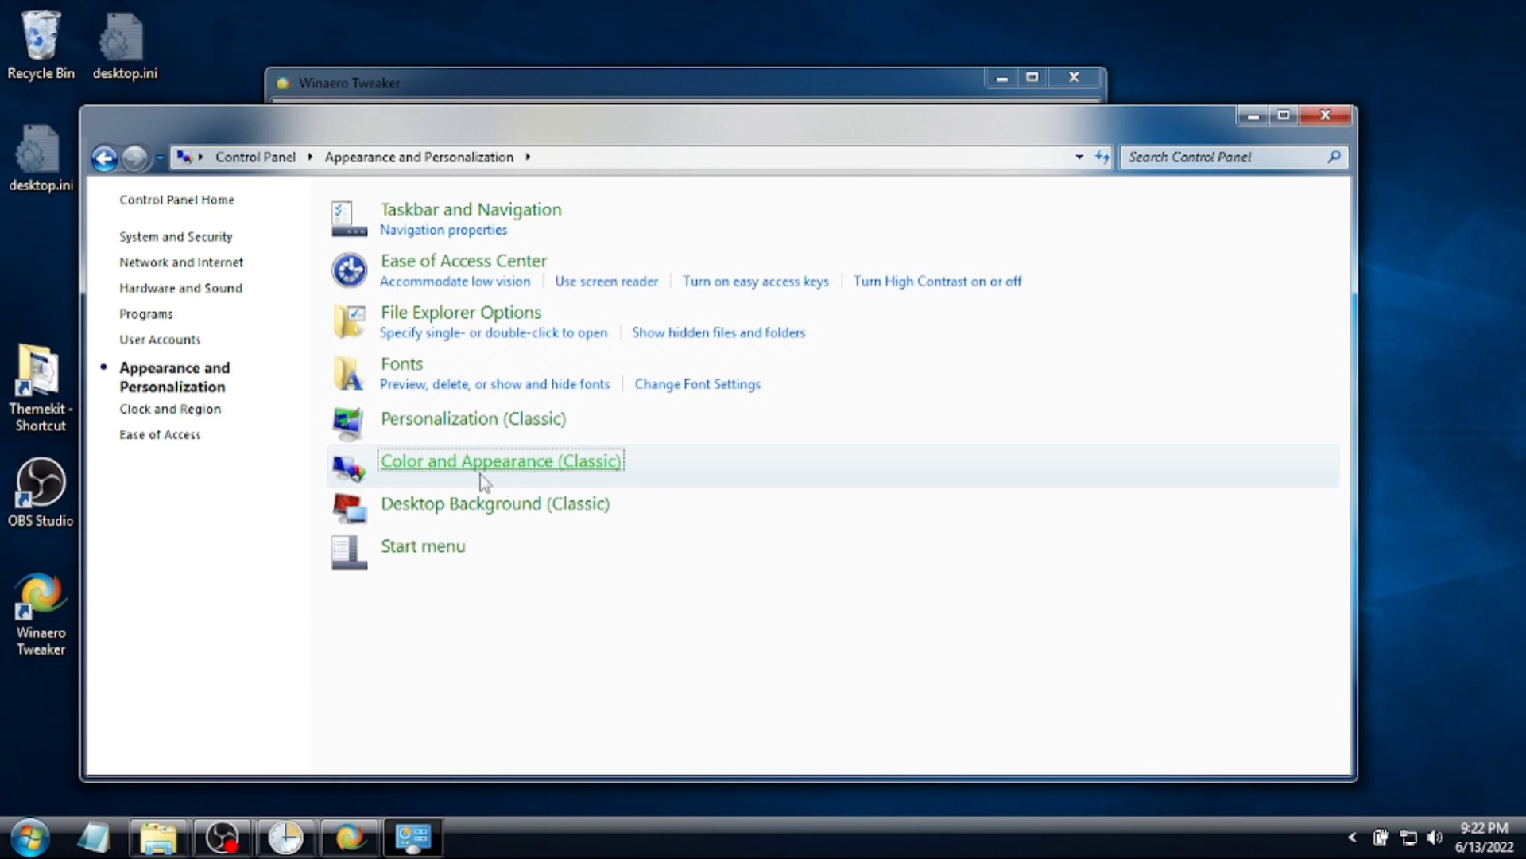
{"action": "left_click", "coordinate": [464, 468]}
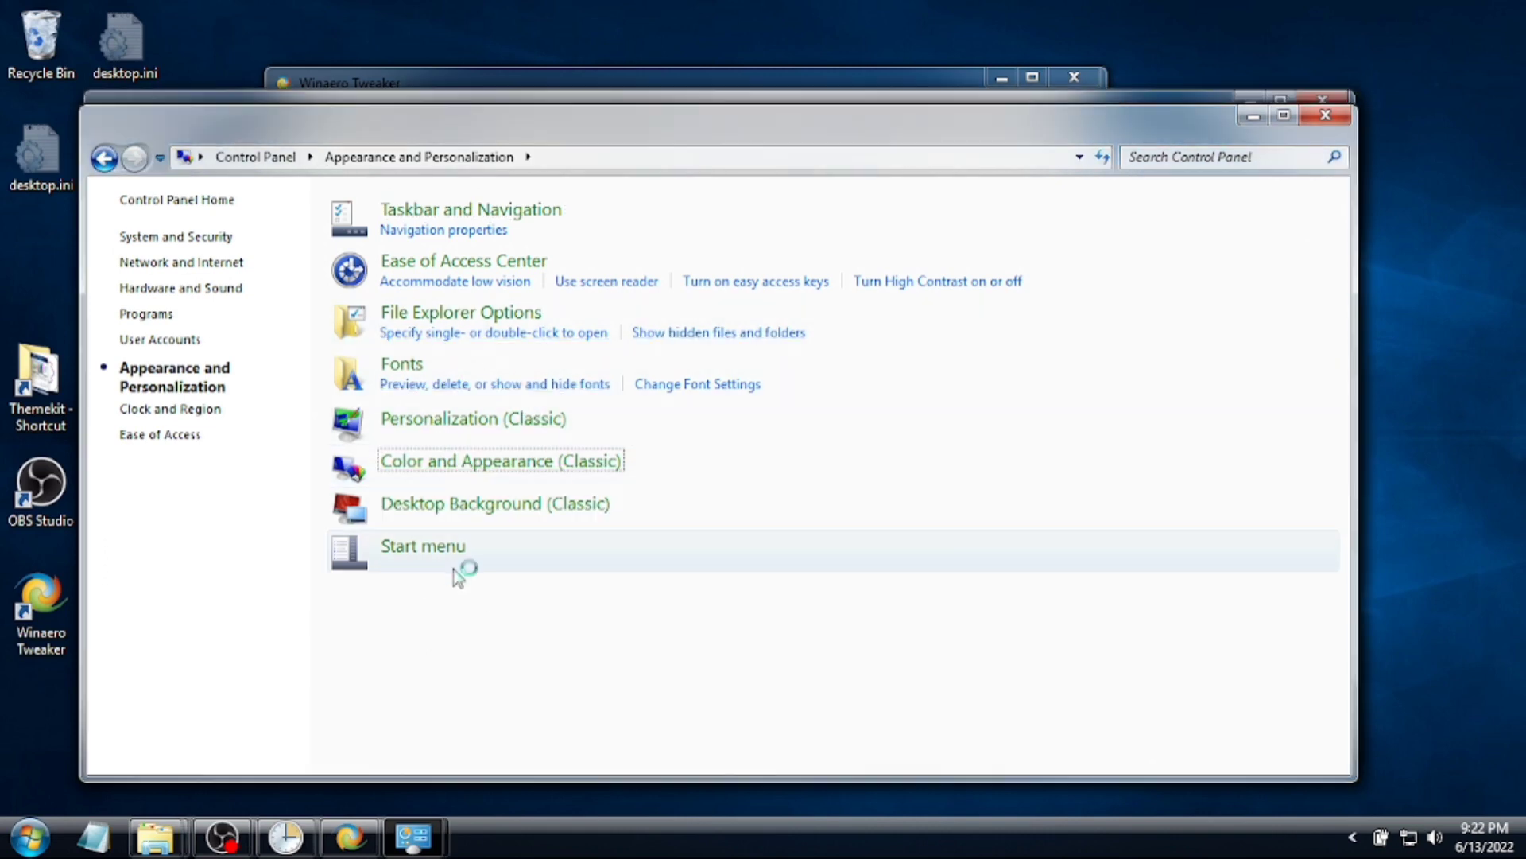
{"action": "left_click_drag", "start_coordinate": [569, 136], "coordinate": [501, 450]}
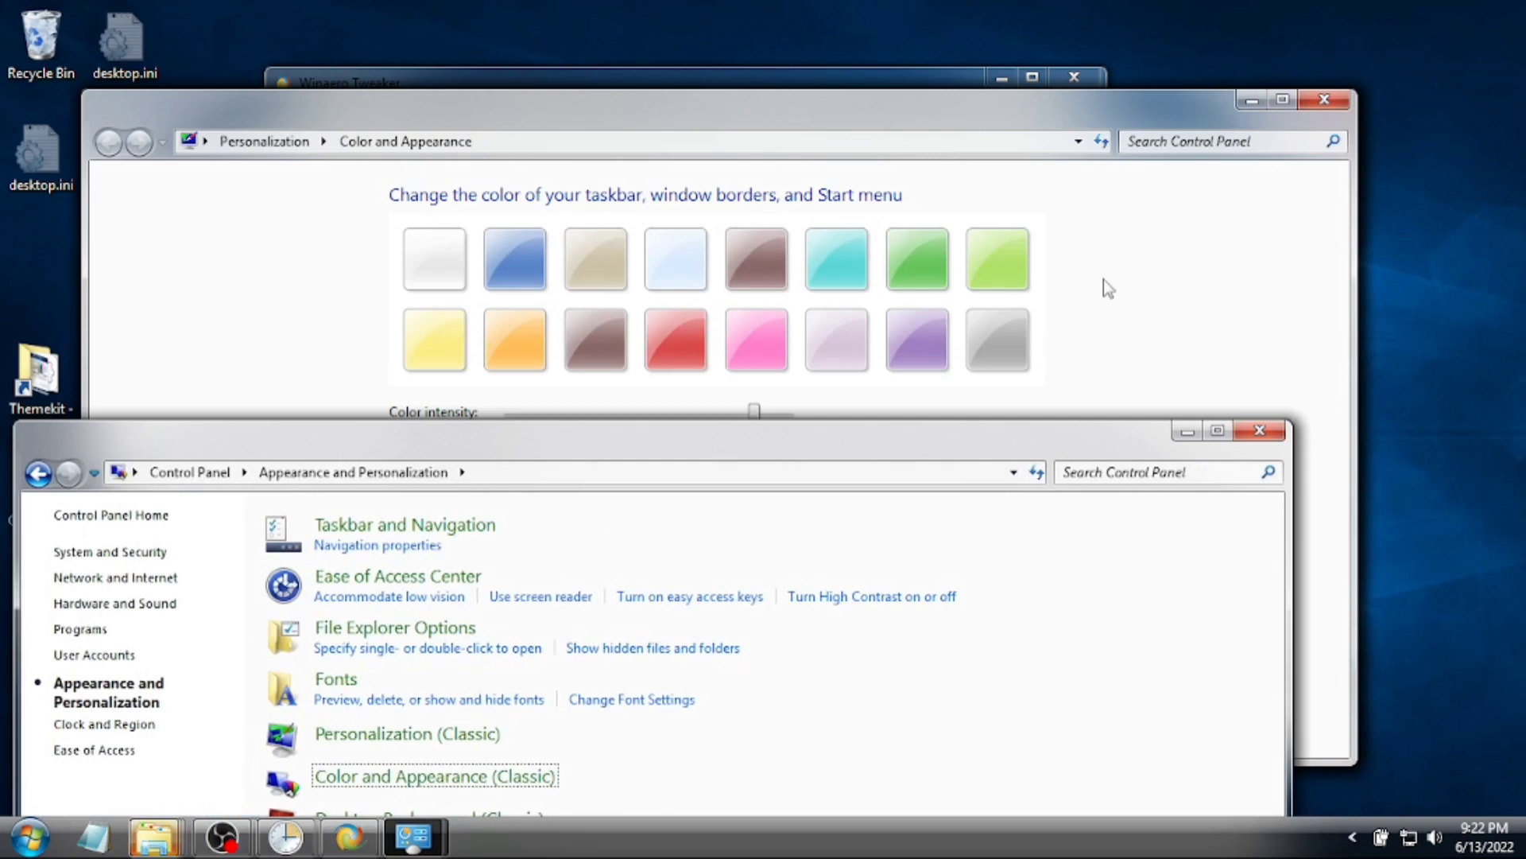
{"action": "left_click", "coordinate": [1105, 288]}
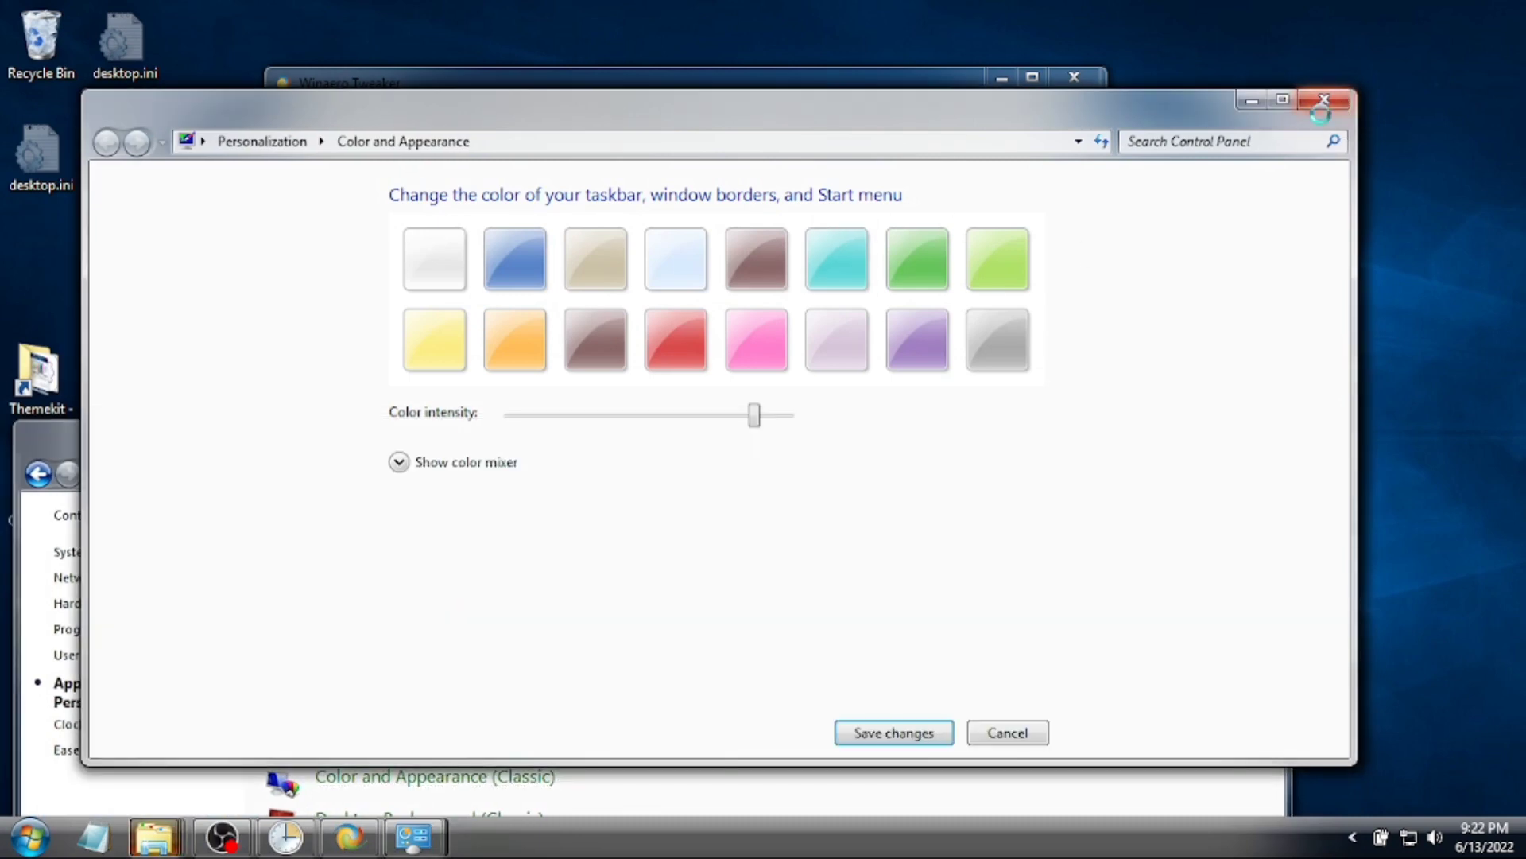
{"action": "left_click", "coordinate": [222, 837]}
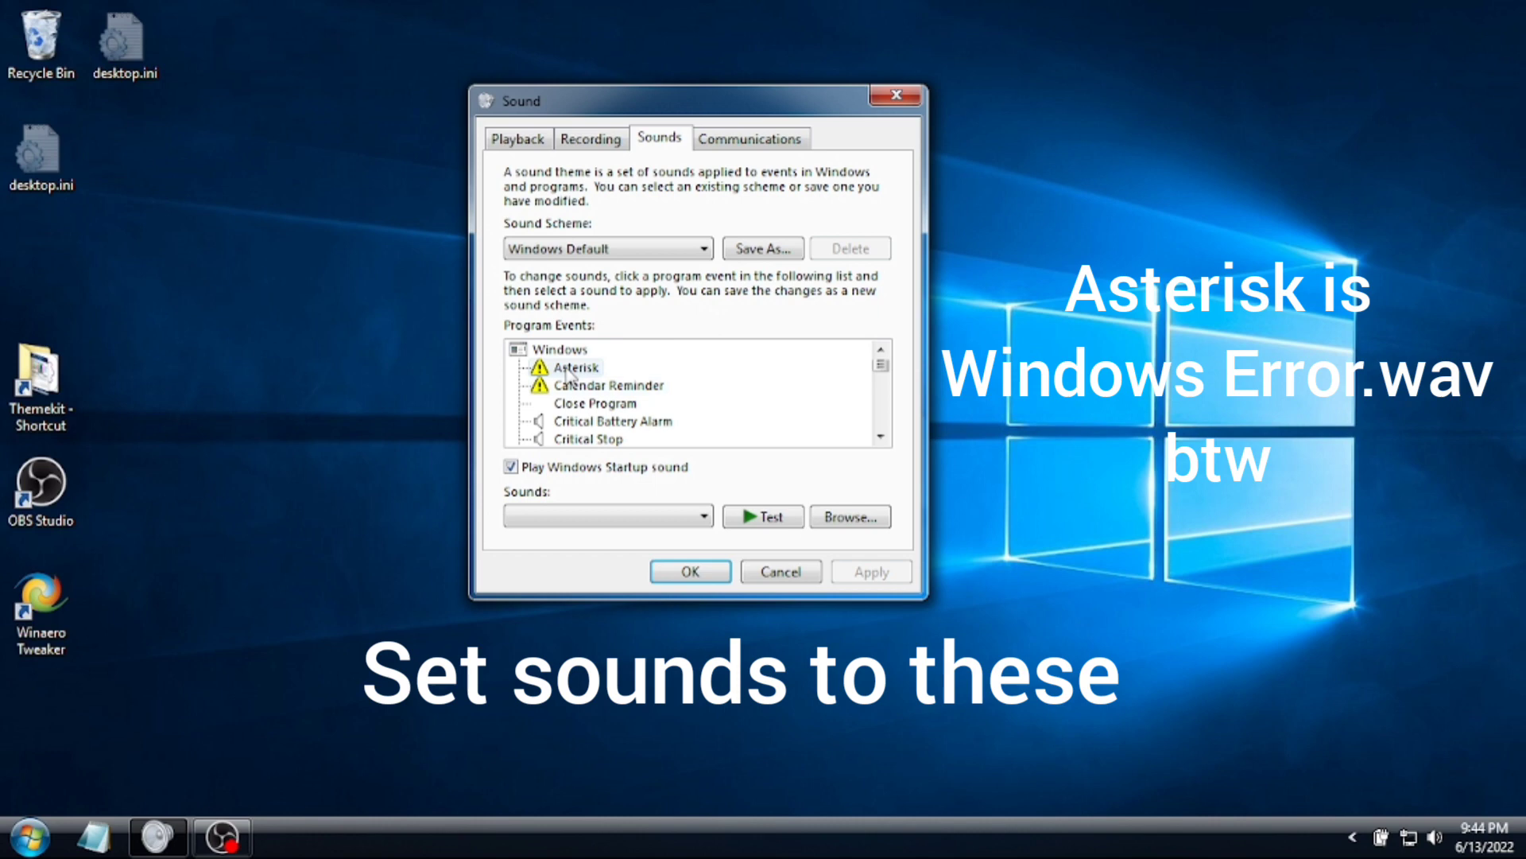
- Look at the Sounds drop-down list and close it without choosing a file
{"action": "left_click", "coordinate": [618, 518]}
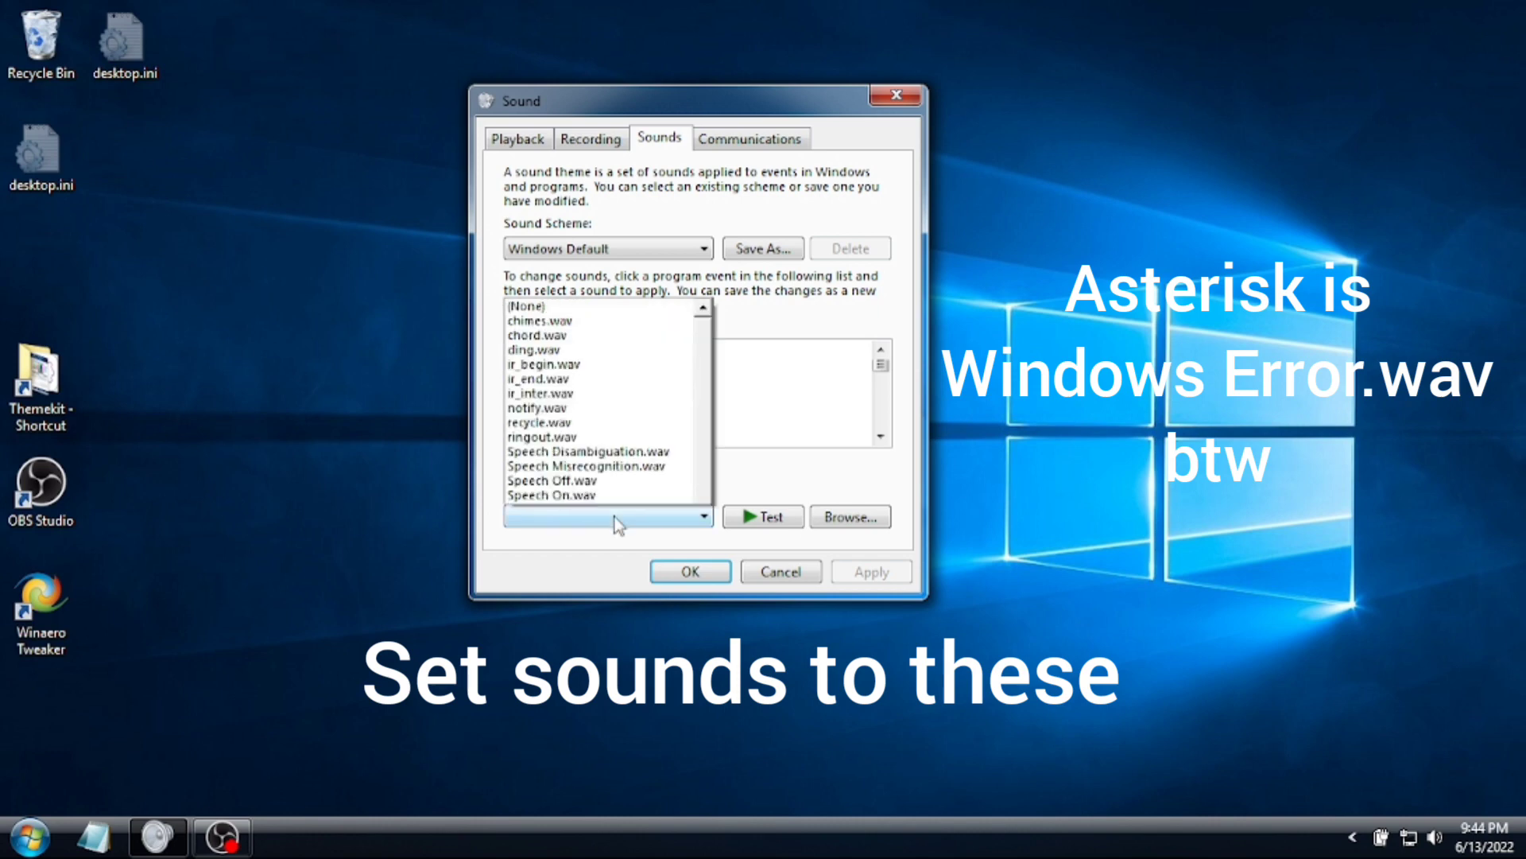
{"action": "left_click", "coordinate": [750, 395]}
{"action": "left_click", "coordinate": [880, 436]}
{"action": "left_click", "coordinate": [882, 438]}
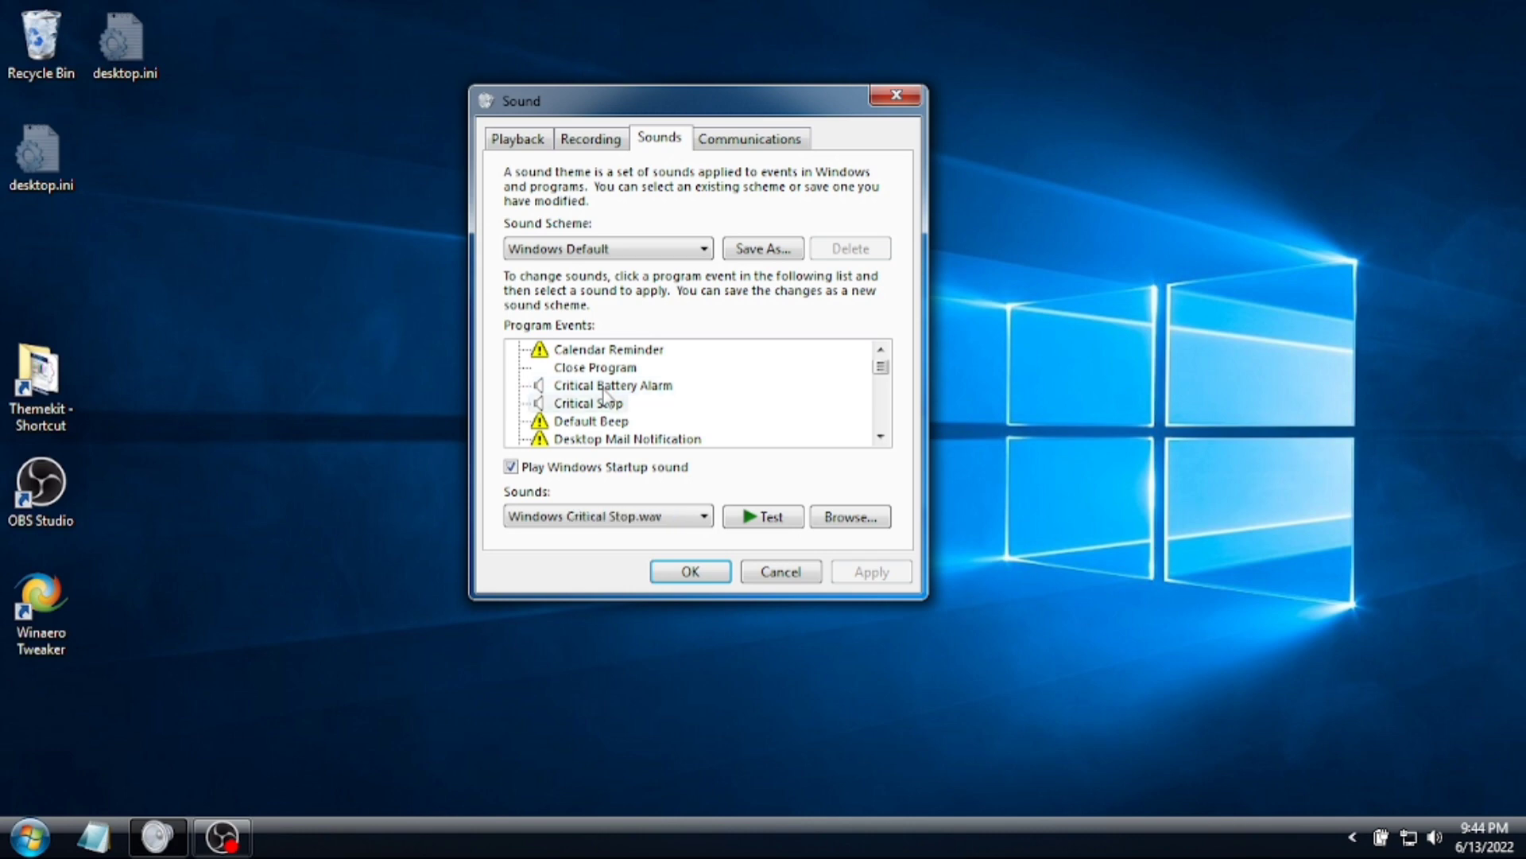
- Step through Program Events from Device Disconnect to Start Navigation (Windows Navigation Start.wav)
{"action": "key", "text": "Down"}
{"action": "key", "text": "Down"}
{"action": "key", "text": "Down"}
{"action": "key", "text": "Down"}
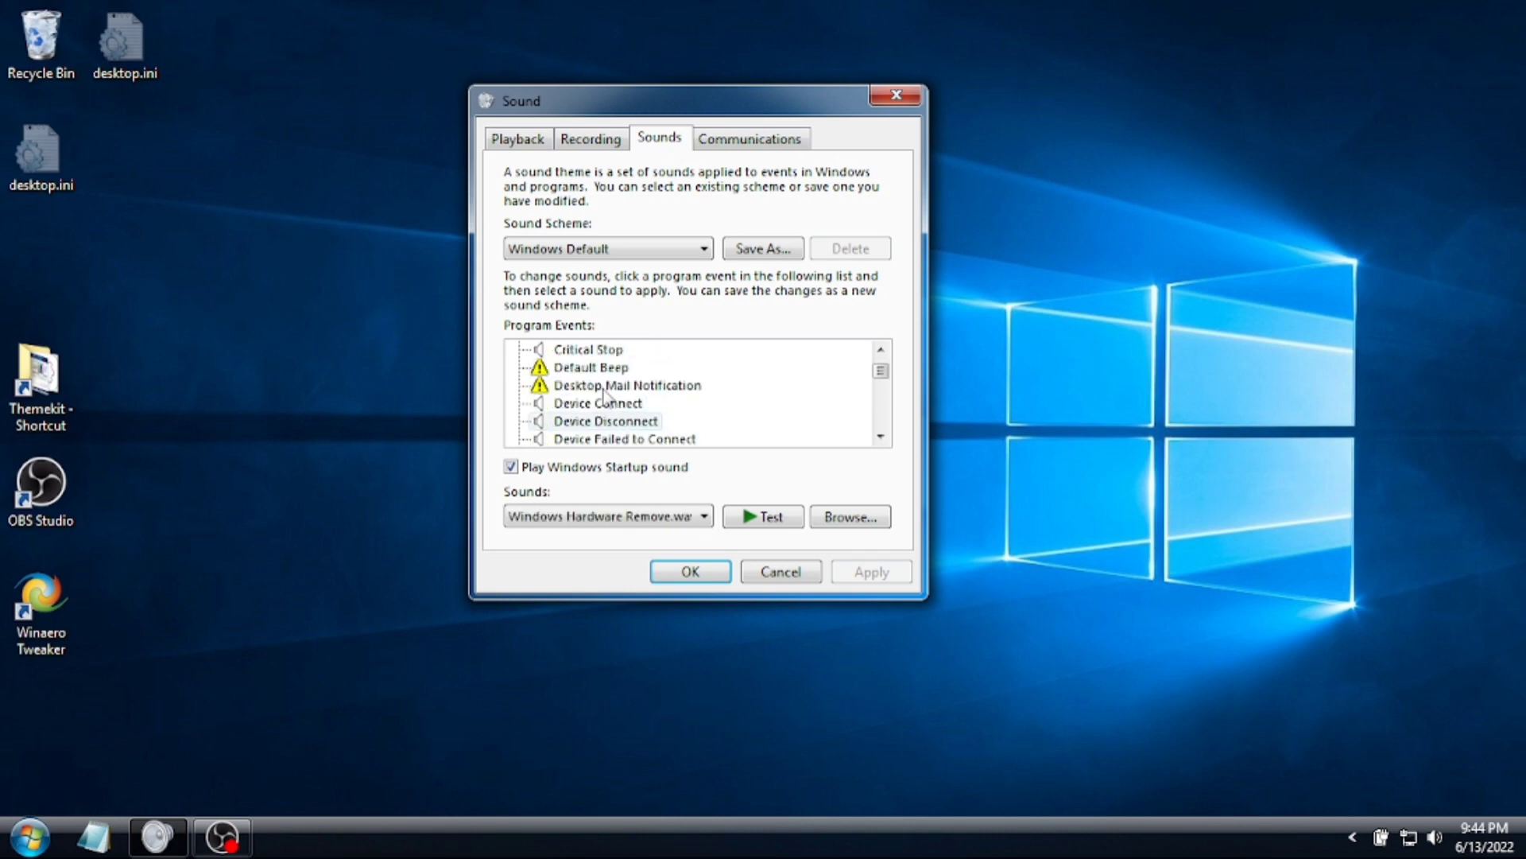
{"action": "key", "text": "Down"}
{"action": "key", "text": "Down"}
{"action": "key", "text": "Down"}
{"action": "key", "text": "Down"}
{"action": "key", "text": "Down"}
{"action": "key", "text": "Down"}
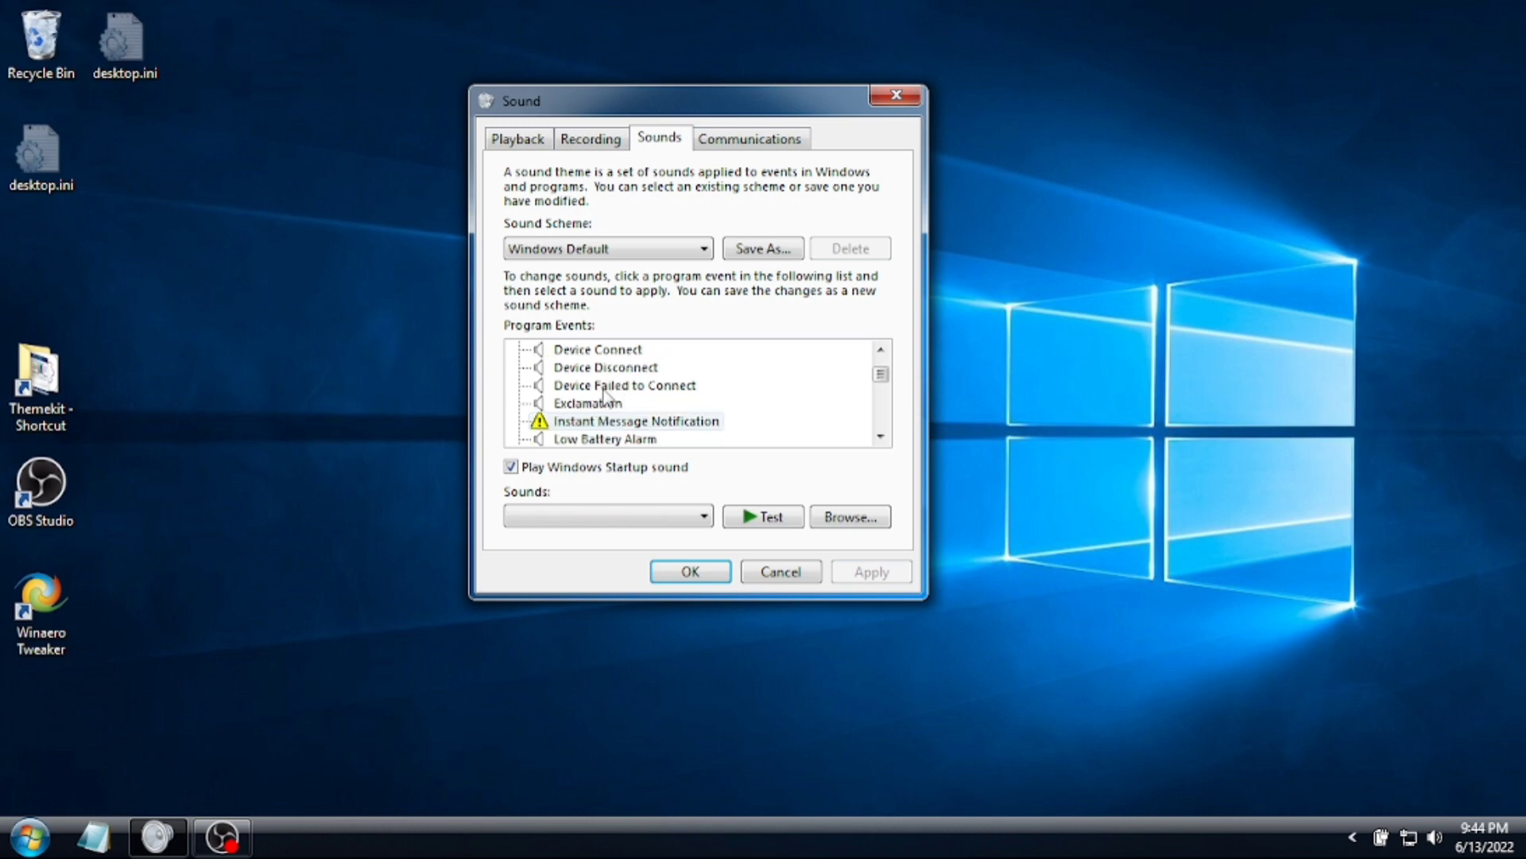
{"action": "key", "text": "Down"}
{"action": "key", "text": "Down"}
{"action": "key", "text": "Down"}
{"action": "key", "text": "Down"}
{"action": "key", "text": "Down"}
{"action": "key", "text": "Down"}
{"action": "key", "text": "Down"}
{"action": "key", "text": "Down"}
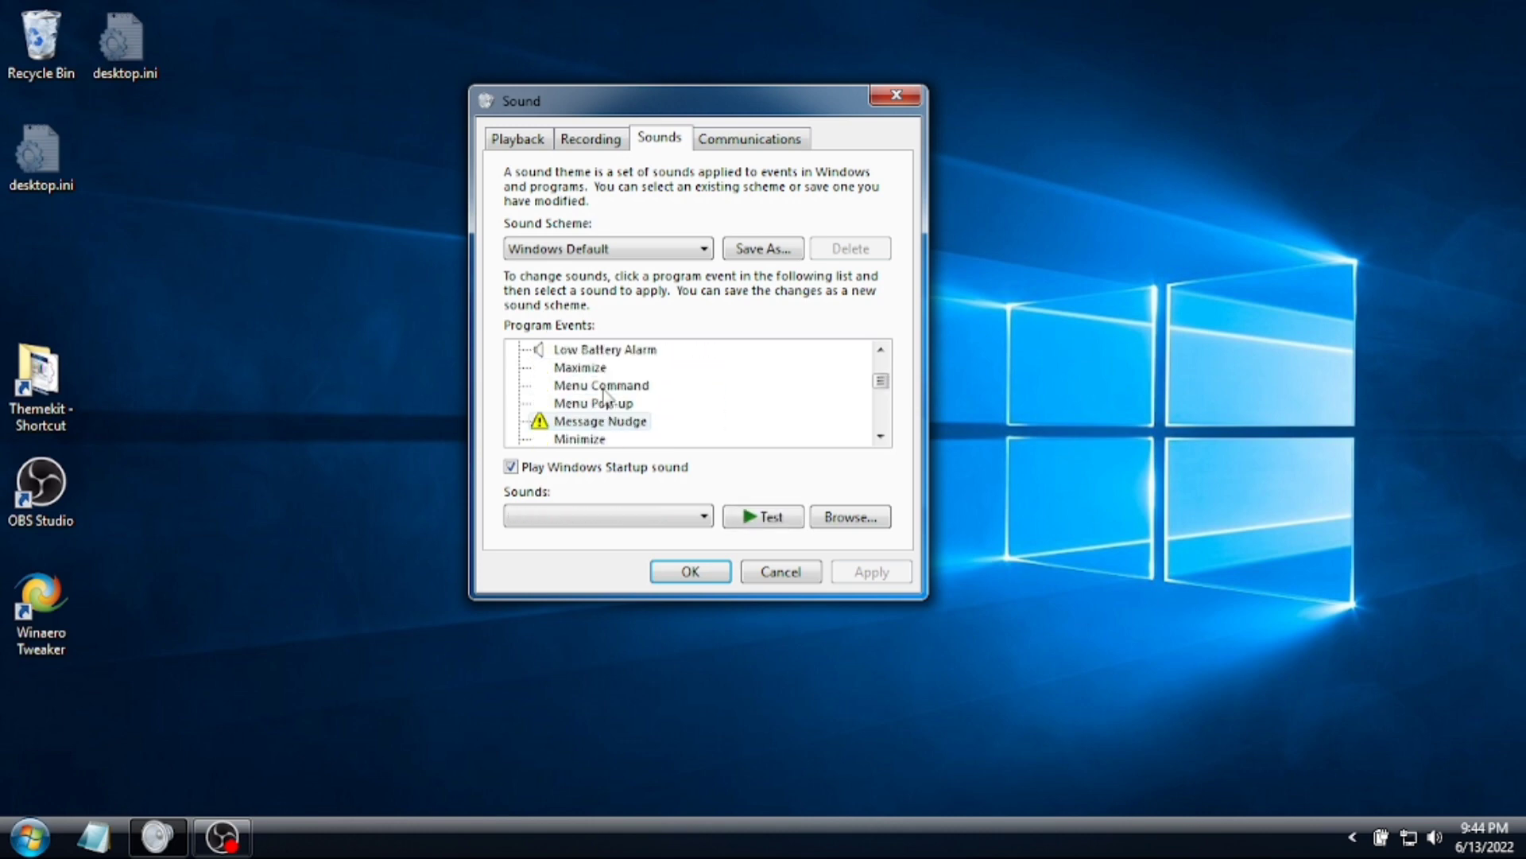
{"action": "key", "text": "Down"}
{"action": "key", "text": "Down"}
{"action": "key", "text": "Down"}
{"action": "key", "text": "Down"}
{"action": "key", "text": "Down"}
{"action": "key", "text": "Down"}
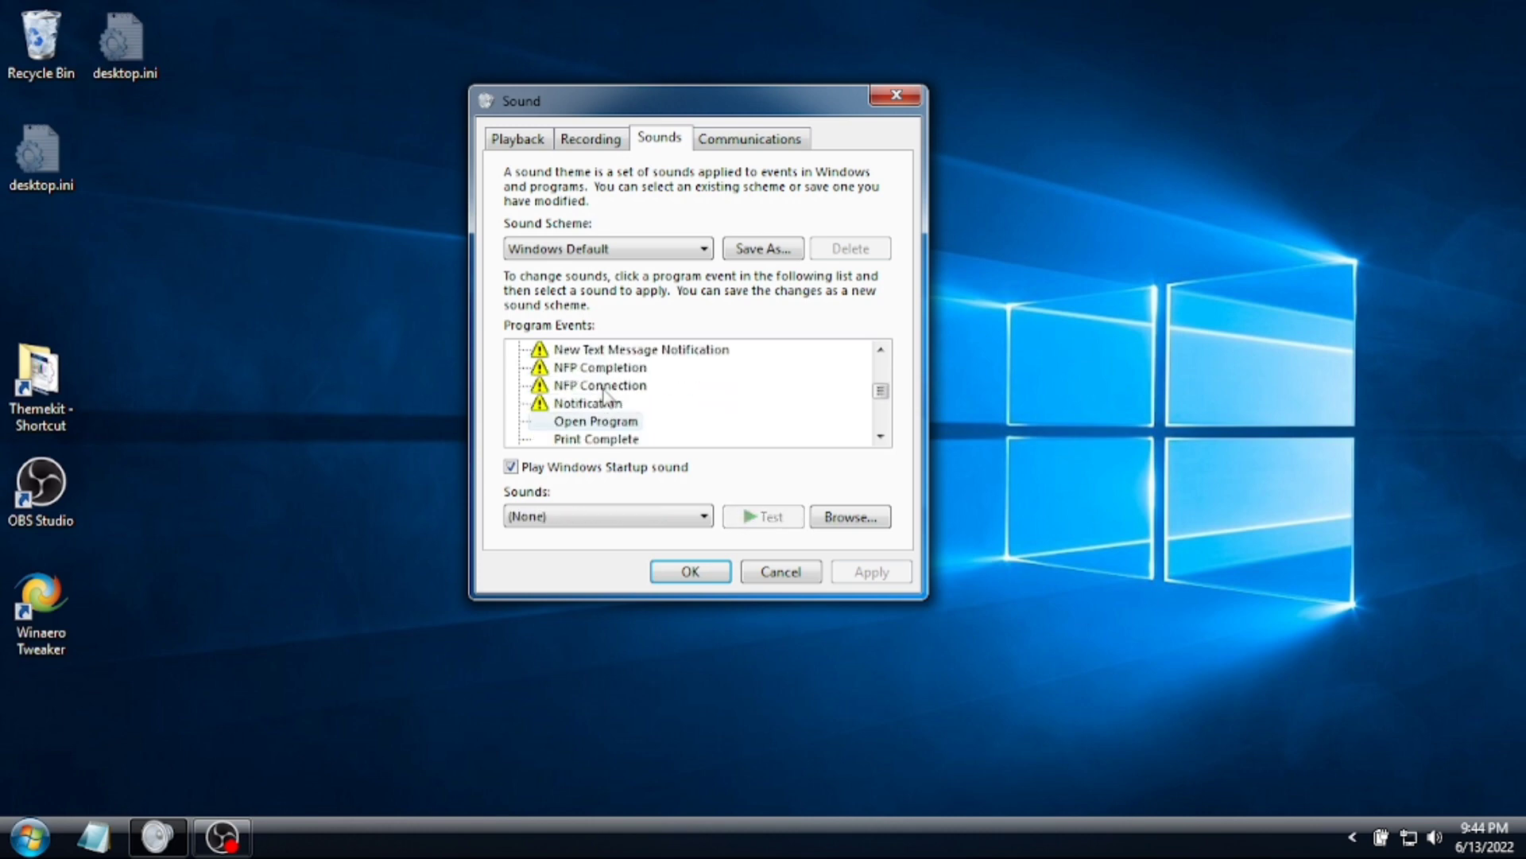
{"action": "key", "text": "Down"}
{"action": "key", "text": "Down"}
{"action": "key", "text": "Down"}
{"action": "key", "text": "Down"}
{"action": "key", "text": "Down"}
{"action": "key", "text": "Down"}
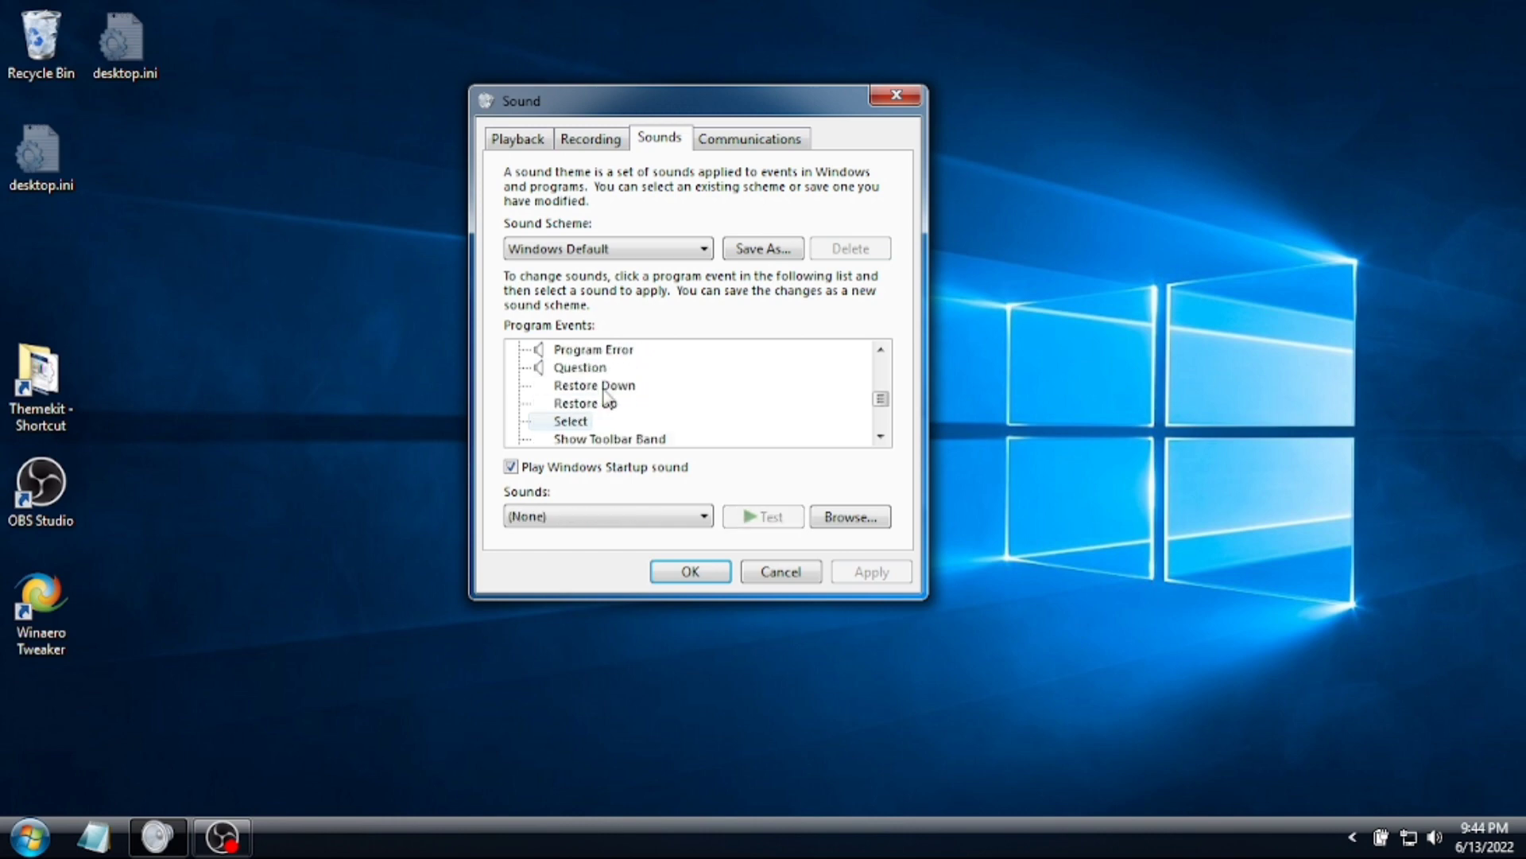
{"action": "key", "text": "Down"}
{"action": "key", "text": "Down"}
{"action": "key", "text": "Down"}
{"action": "key", "text": "Down"}
{"action": "key", "text": "Down"}
{"action": "key", "text": "Down"}
{"action": "key", "text": "Down"}
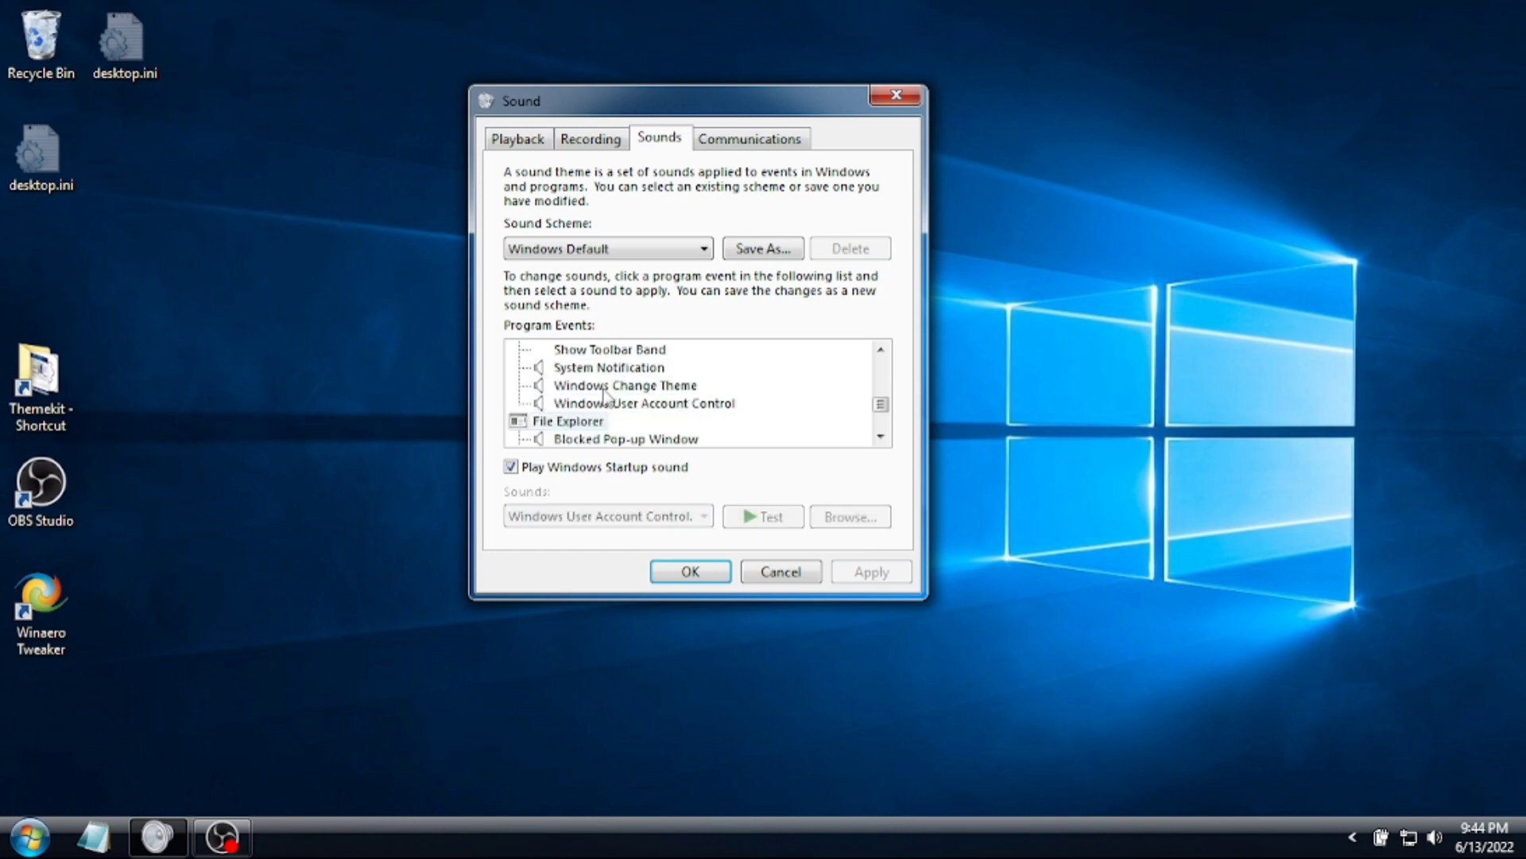
{"action": "key", "text": "Down"}
{"action": "key", "text": "Down"}
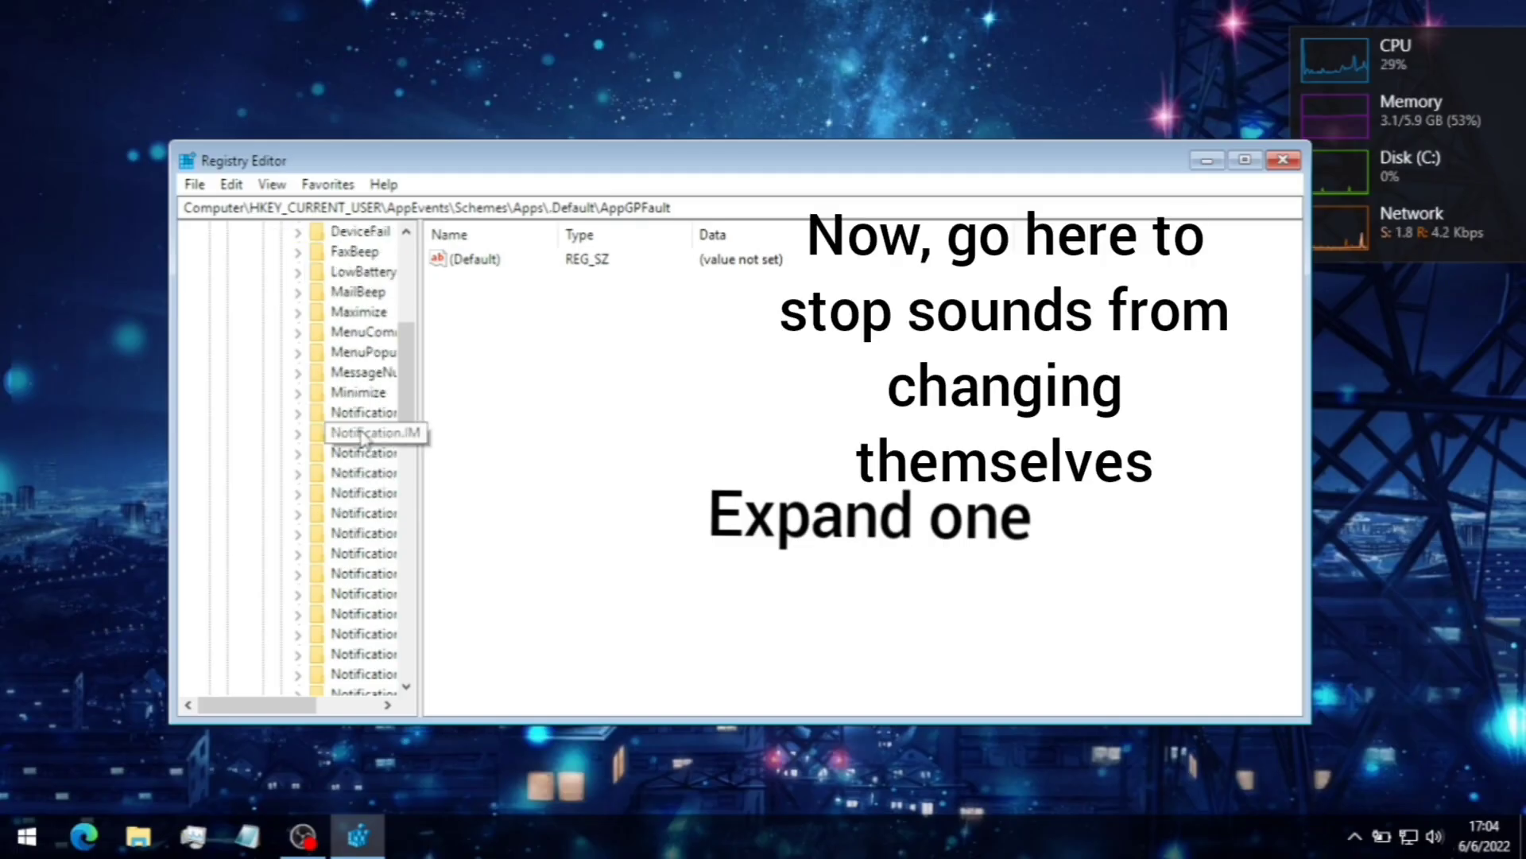
{"action": "scroll", "coordinate": [361, 436], "scroll_direction": "down", "scroll_amount": 3}
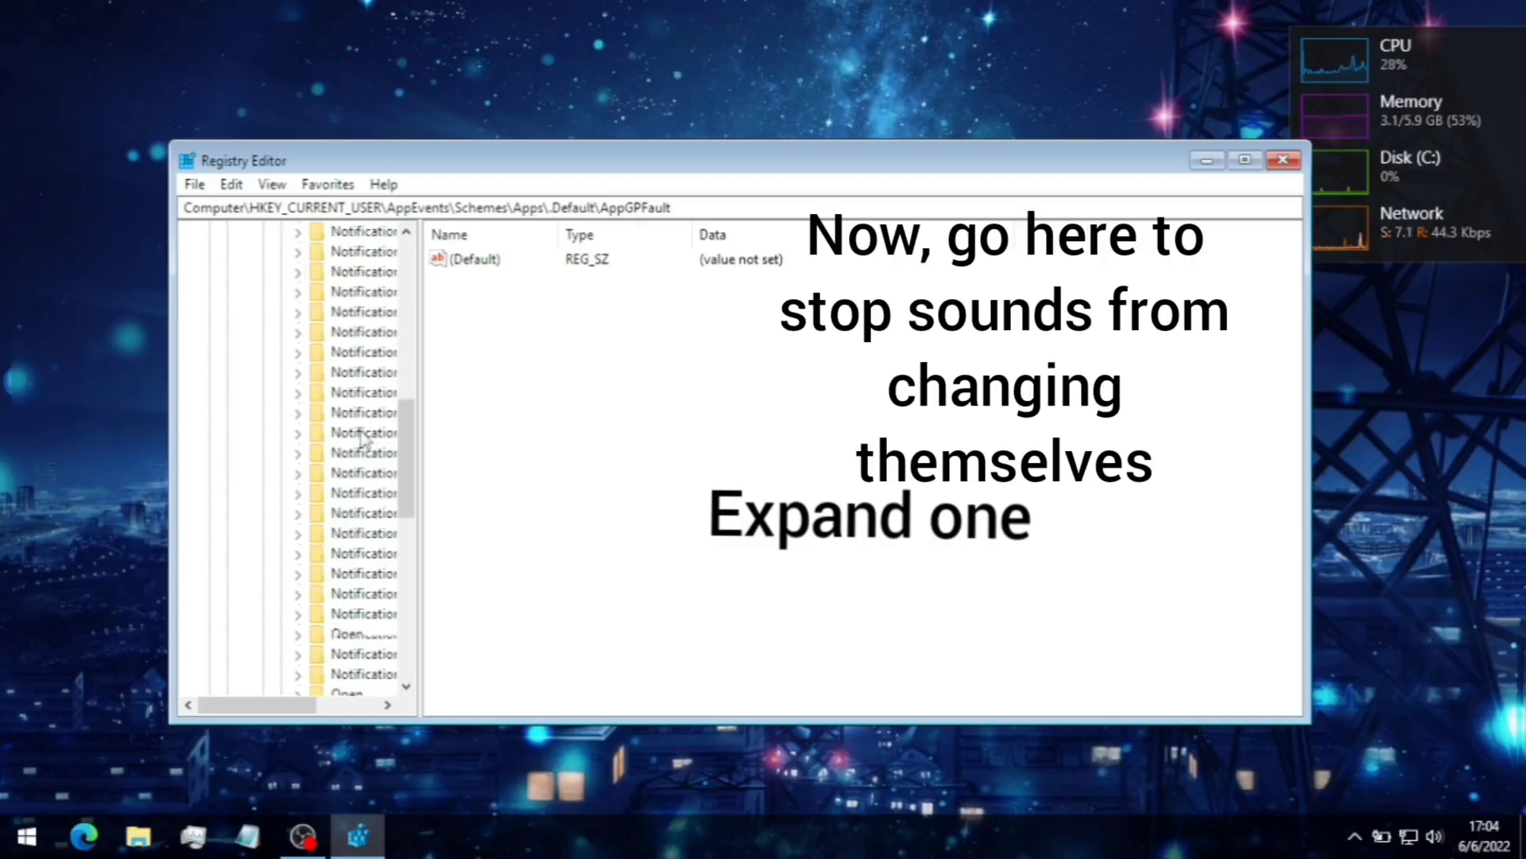
- Expand SystemHand and copy .Current's Windows Critical Stop.wav path
{"action": "scroll", "coordinate": [350, 612], "scroll_direction": "down", "scroll_amount": 2}
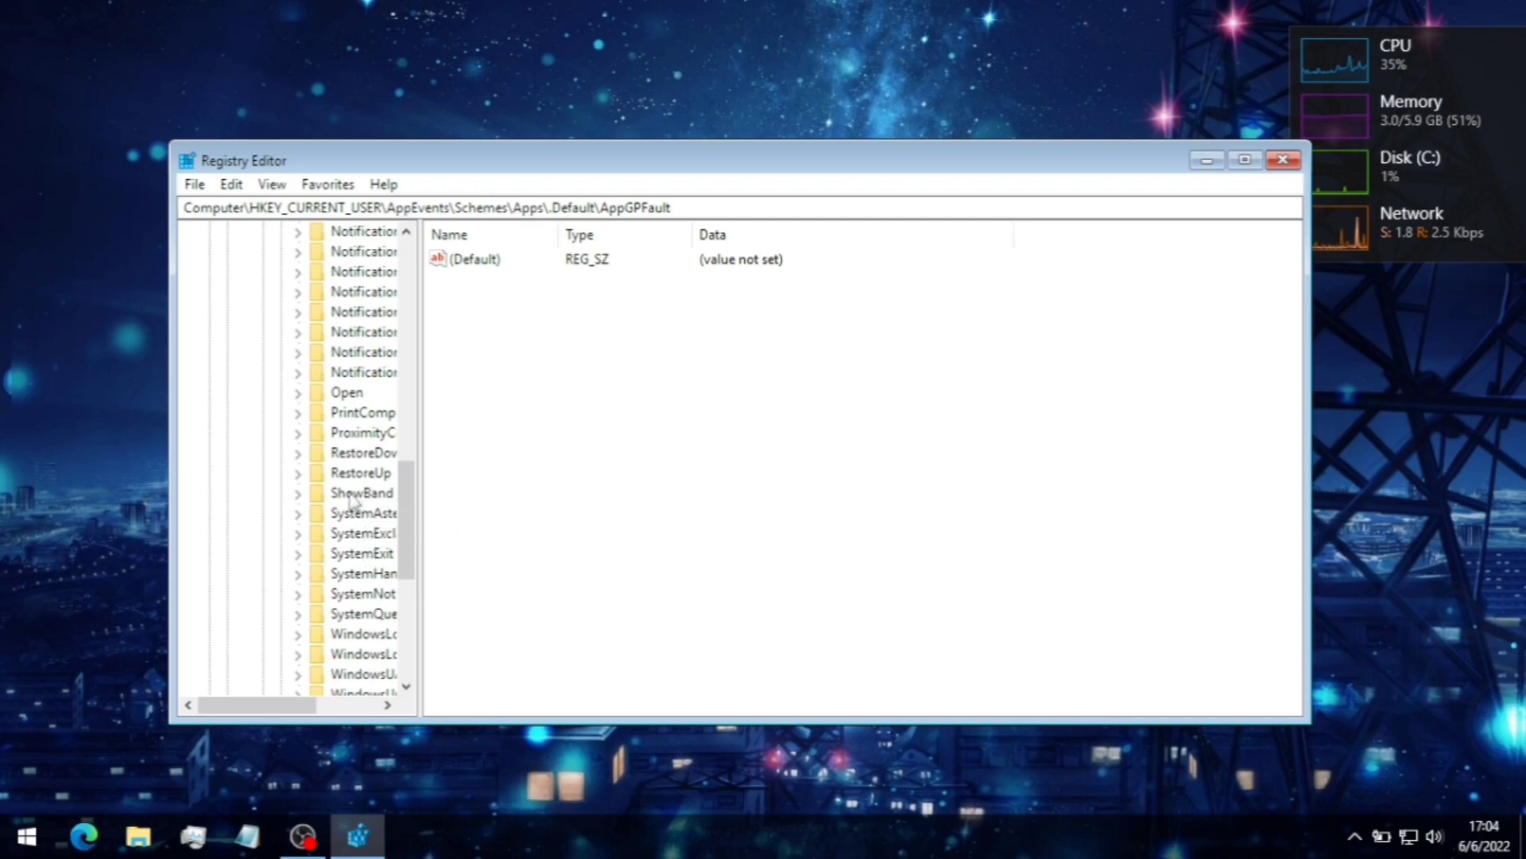
{"action": "double_click", "coordinate": [361, 572]}
{"action": "scroll", "coordinate": [373, 557], "scroll_direction": "down", "scroll_amount": 2}
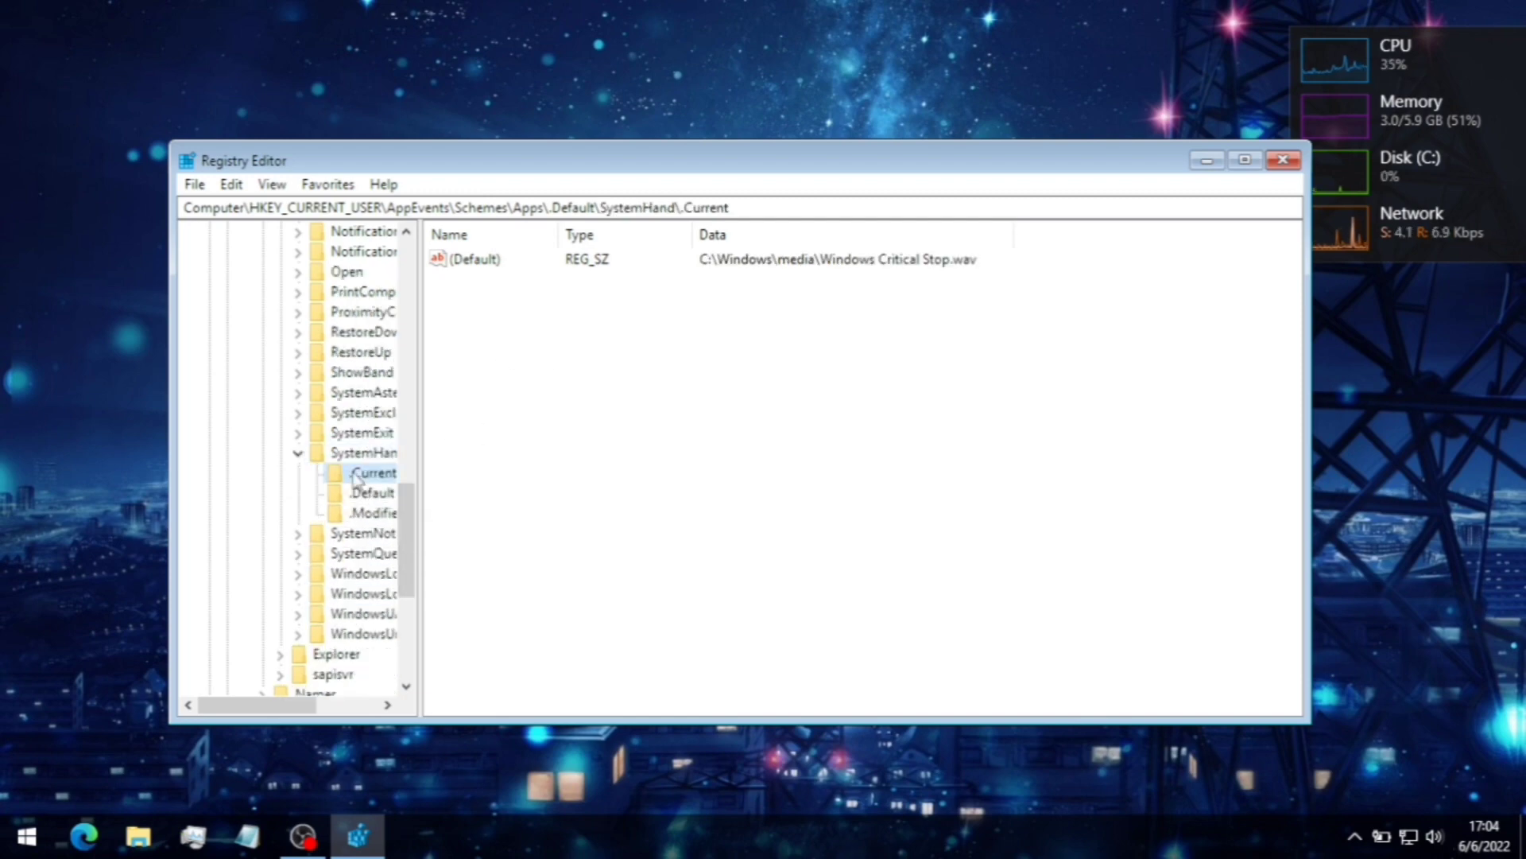
{"action": "double_click", "coordinate": [484, 262]}
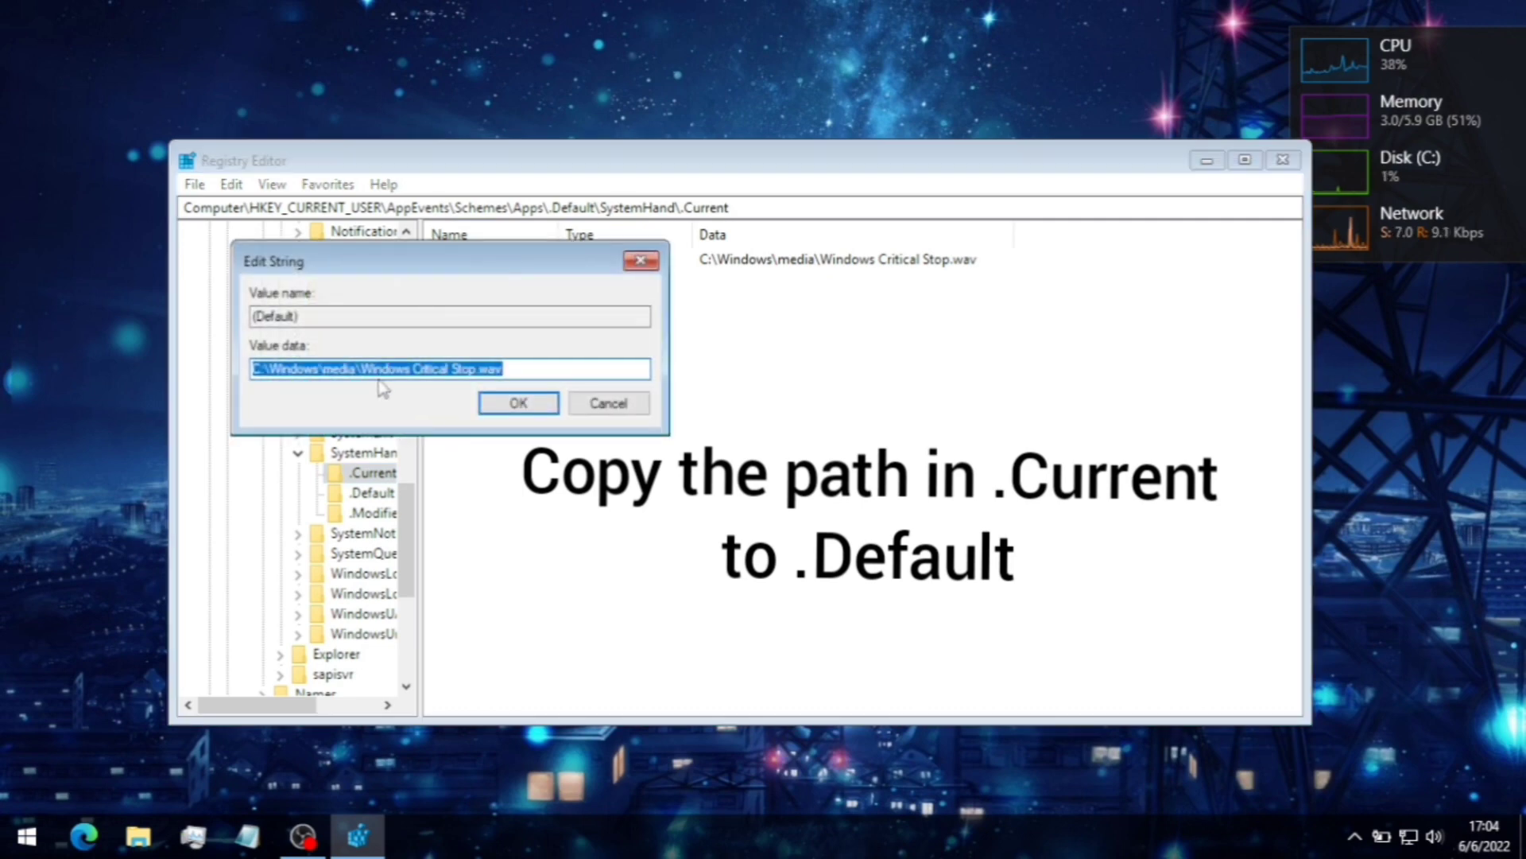
{"action": "right_click", "coordinate": [382, 376]}
{"action": "left_click", "coordinate": [432, 443]}
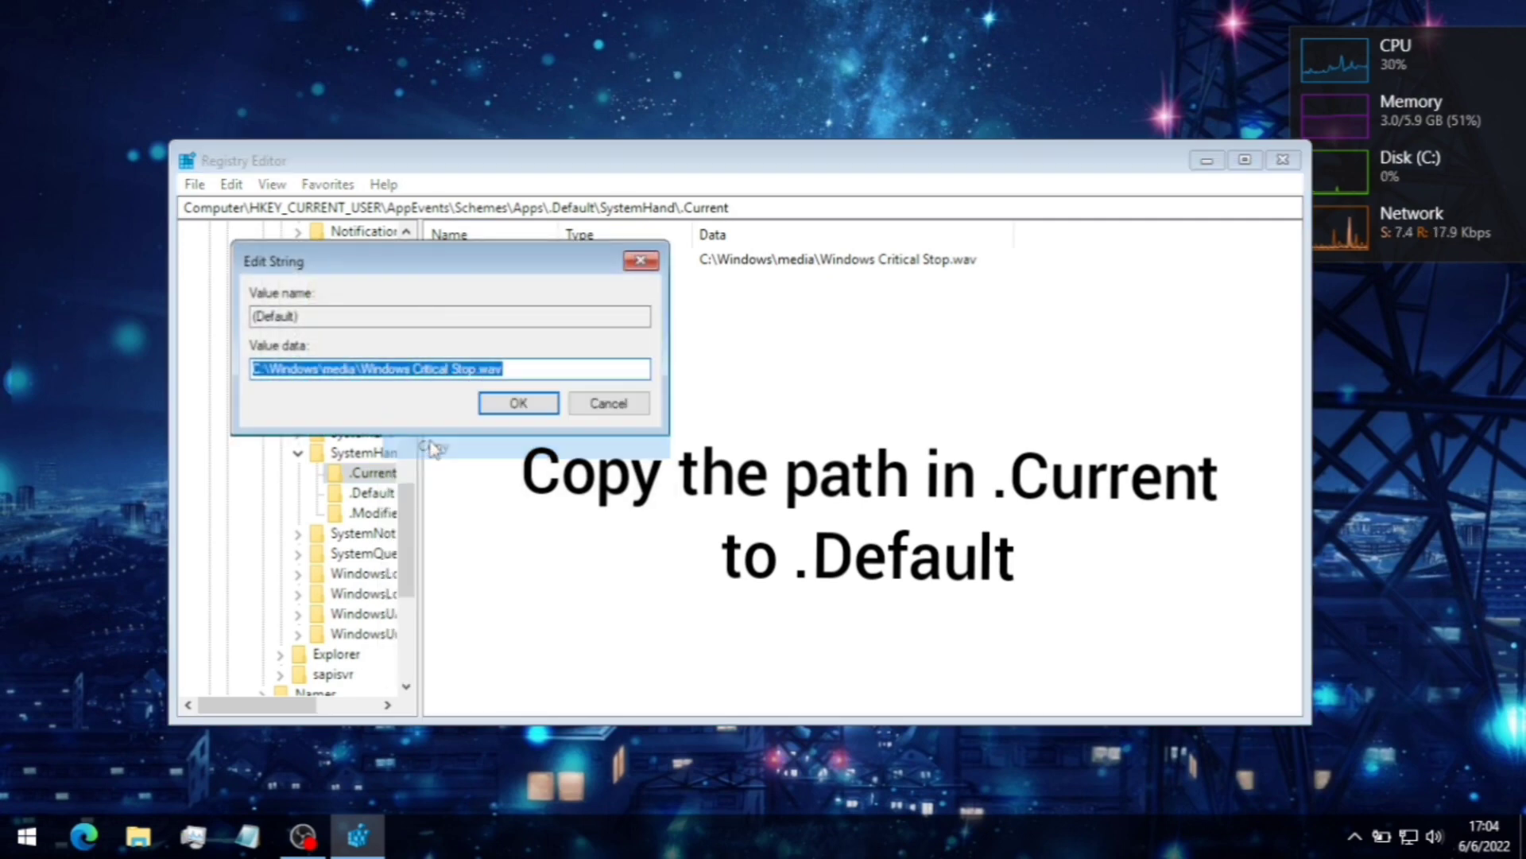
{"action": "left_click", "coordinate": [519, 403]}
- Paste the Critical Stop path into .Default's (Default) value, then check .Modified
{"action": "left_click", "coordinate": [390, 492]}
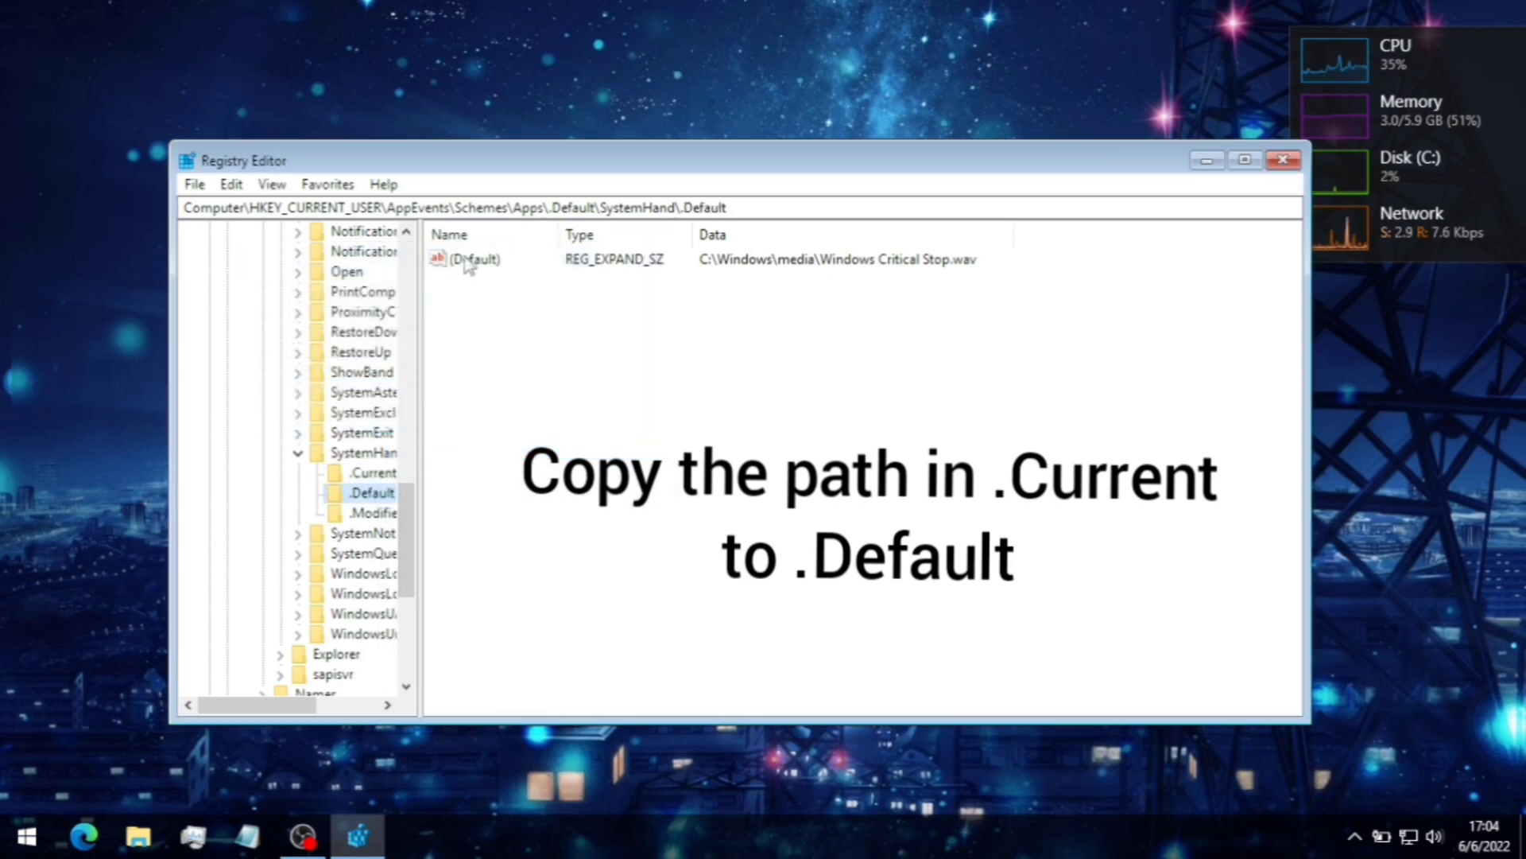
{"action": "double_click", "coordinate": [469, 261]}
{"action": "key", "text": "Delete"}
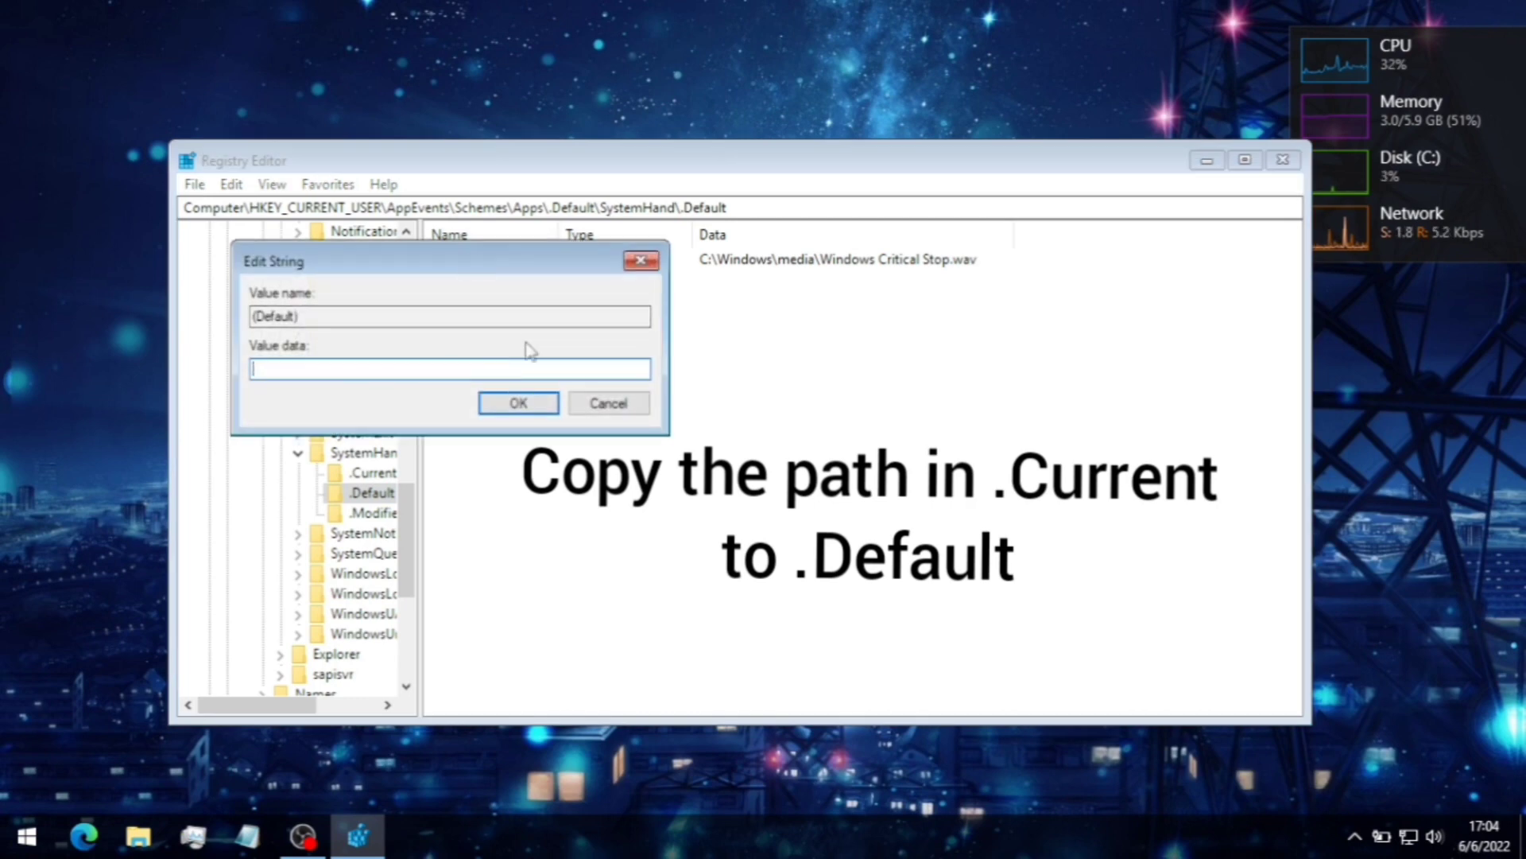
{"action": "right_click", "coordinate": [533, 365]}
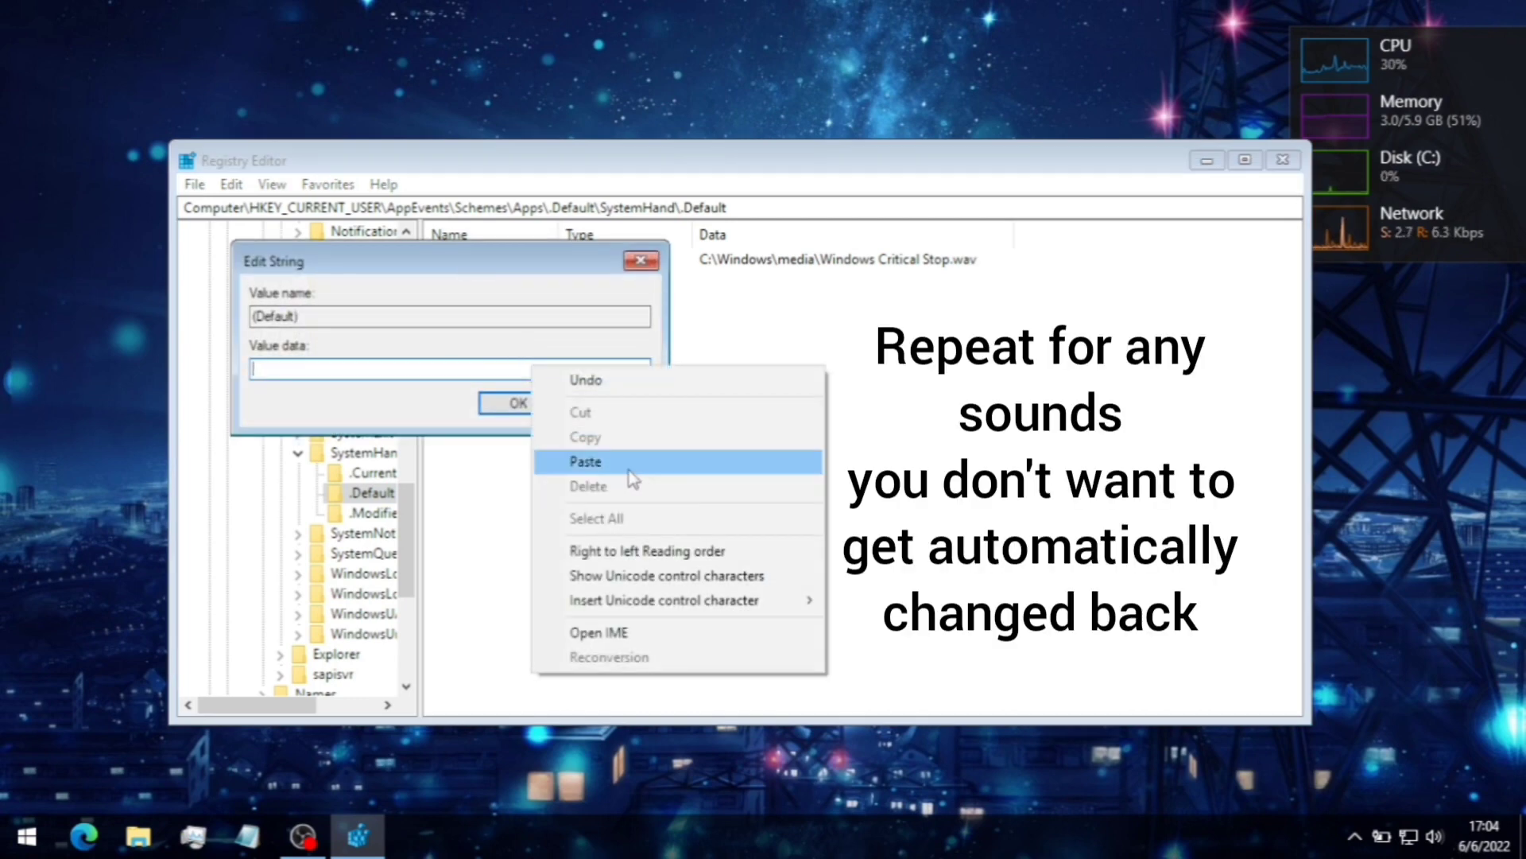
{"action": "left_click", "coordinate": [558, 460]}
{"action": "left_click", "coordinate": [519, 403]}
{"action": "left_click", "coordinate": [373, 514]}
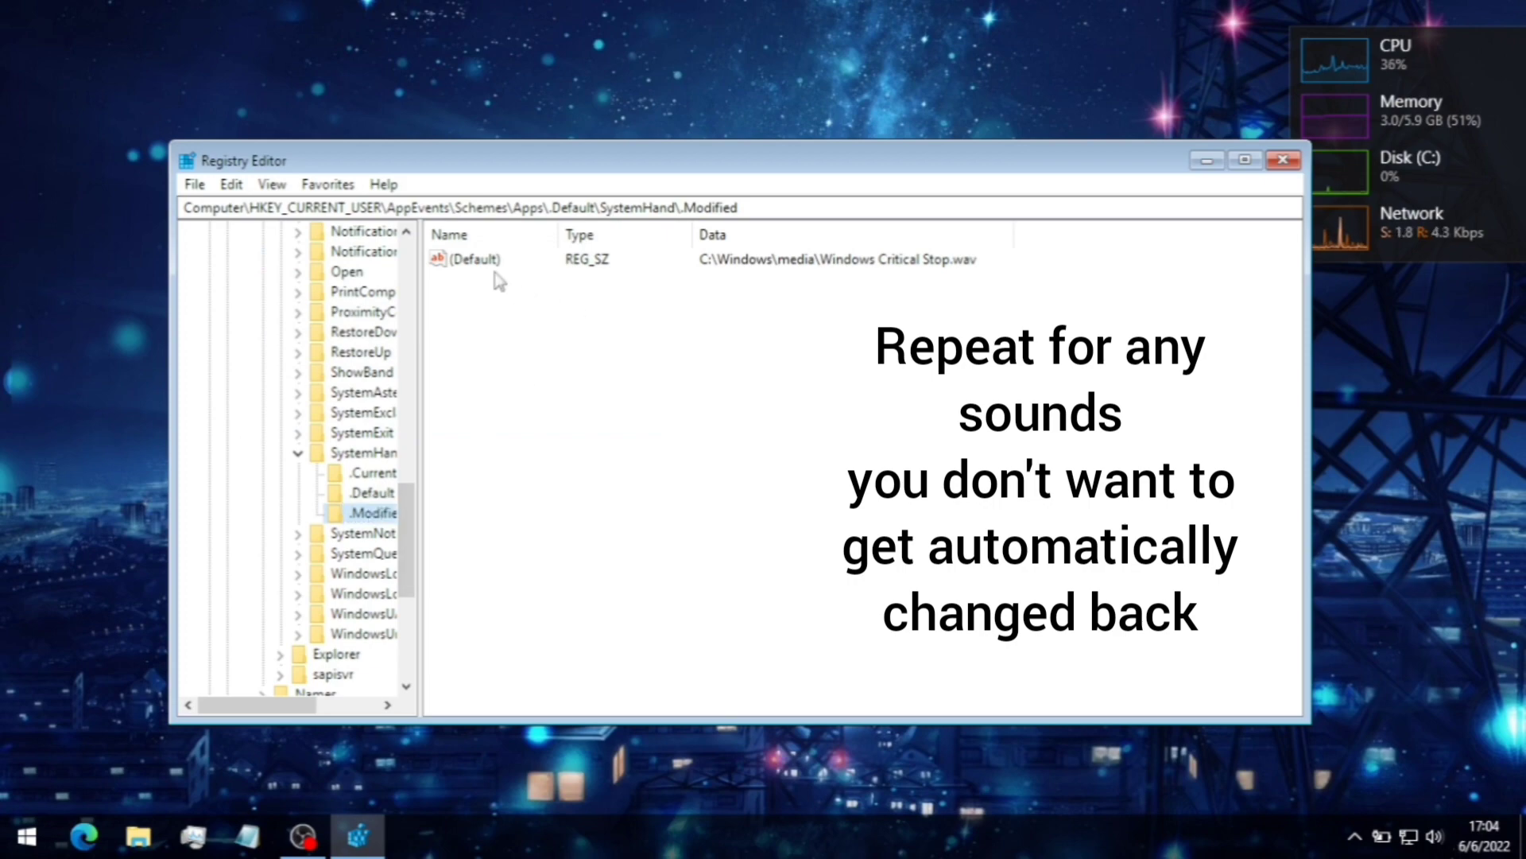